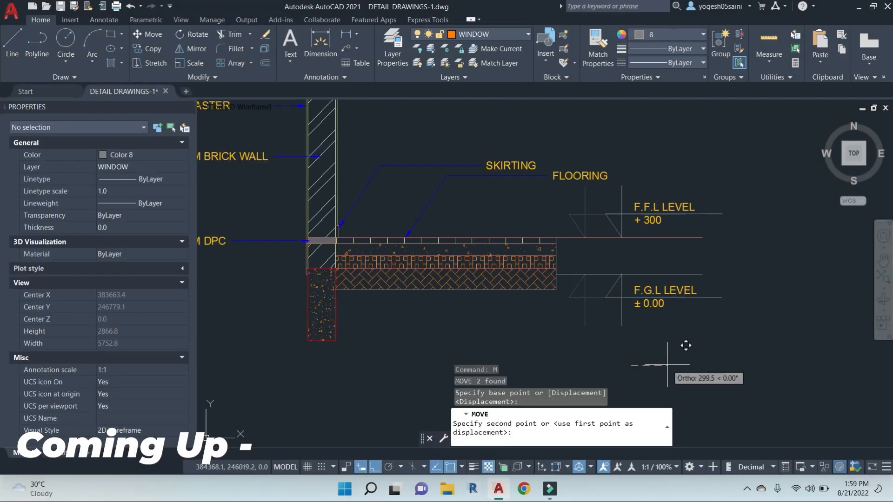
key("Escape")
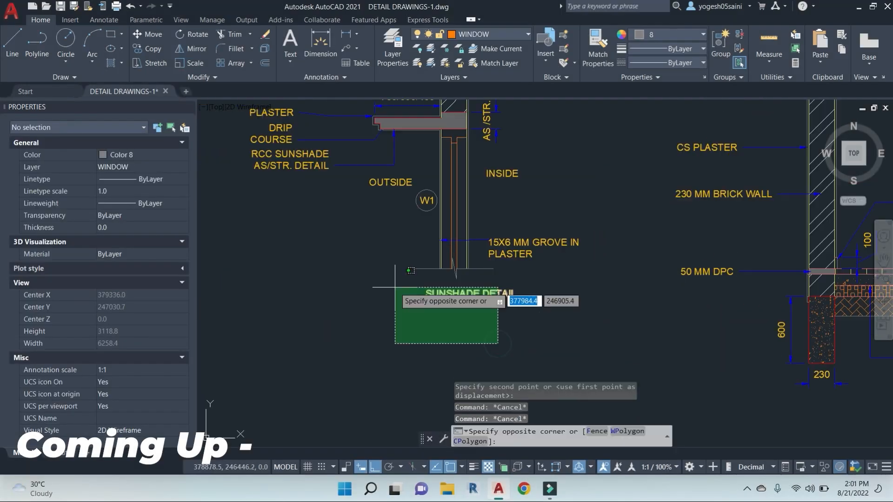
left_click(395, 287)
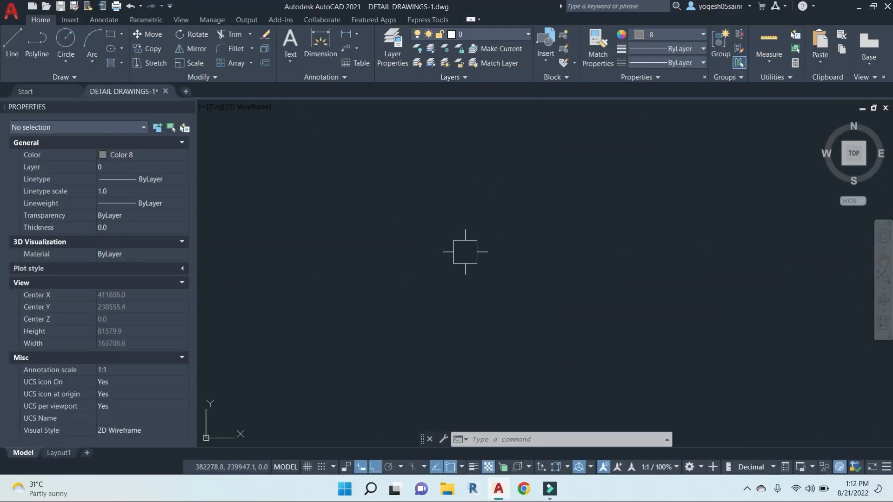
Step: Draw a closed 300 by 300 mm square with the Line command in the empty drawing area
left_click(12, 44)
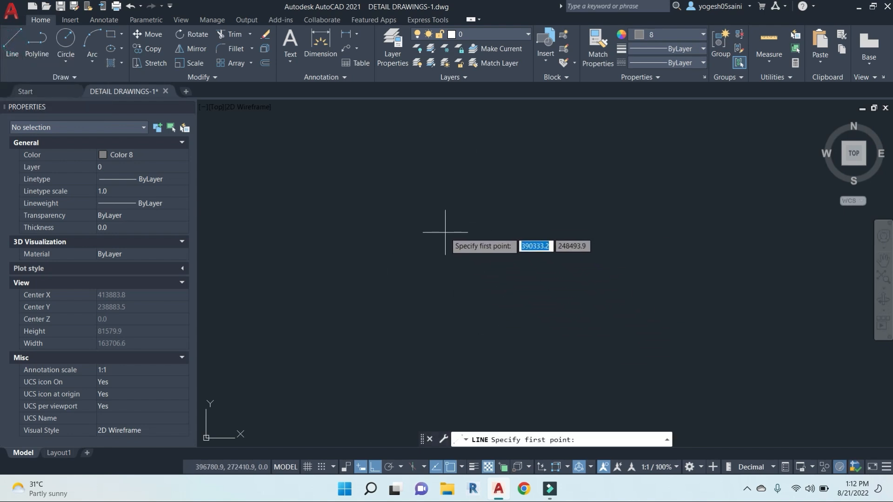
left_click(395, 223)
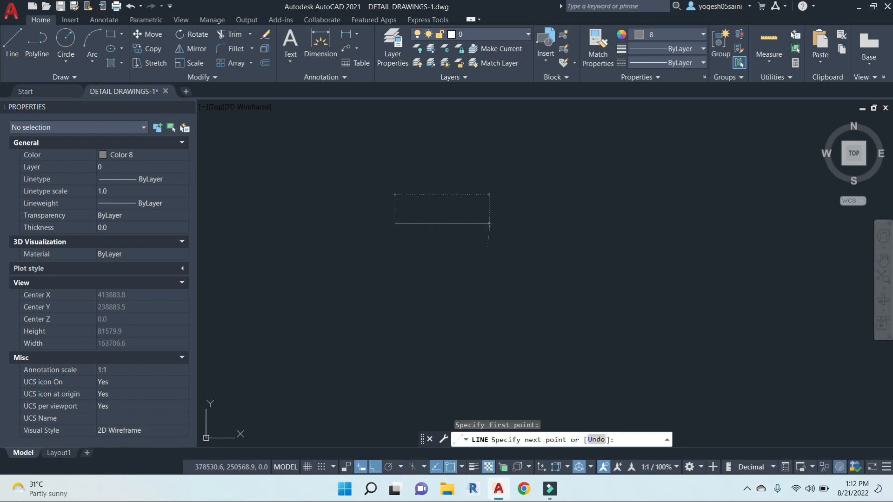
type("300")
key("Return")
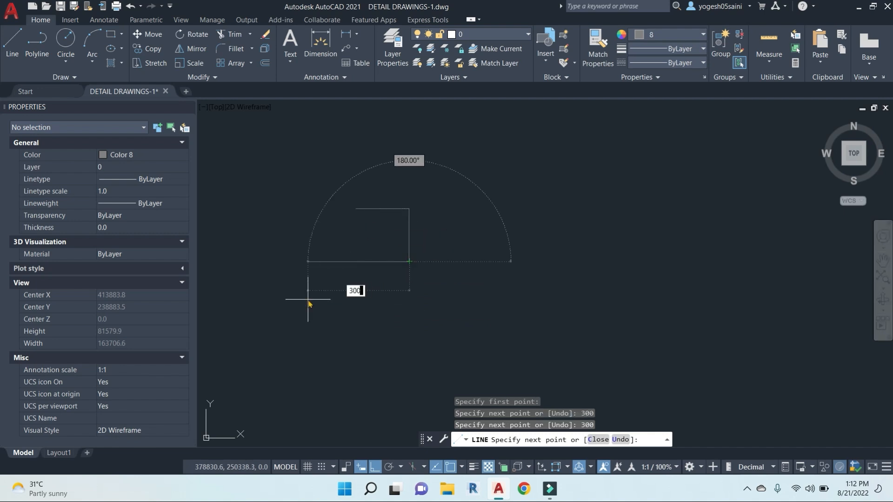
key("Return")
type("c")
key("Return")
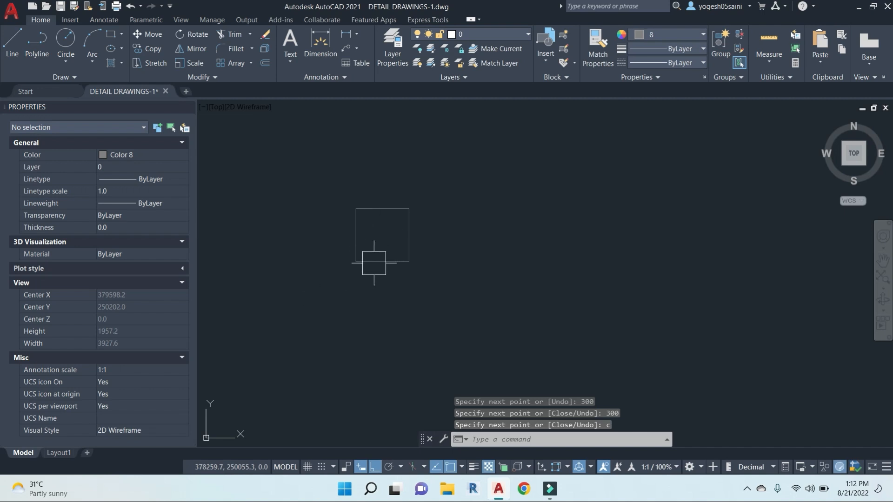
Step: Change the colour of all four lines of the square to red
key("Escape")
left_click(490, 313)
left_click(361, 194)
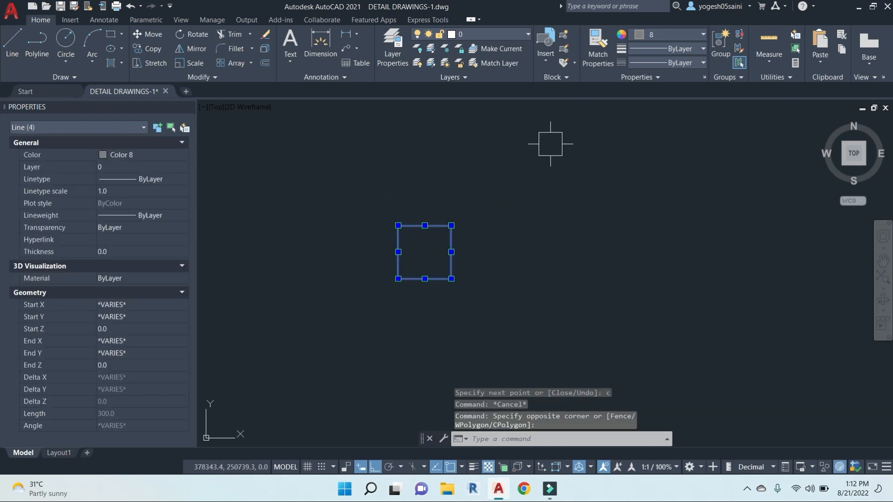
left_click(697, 38)
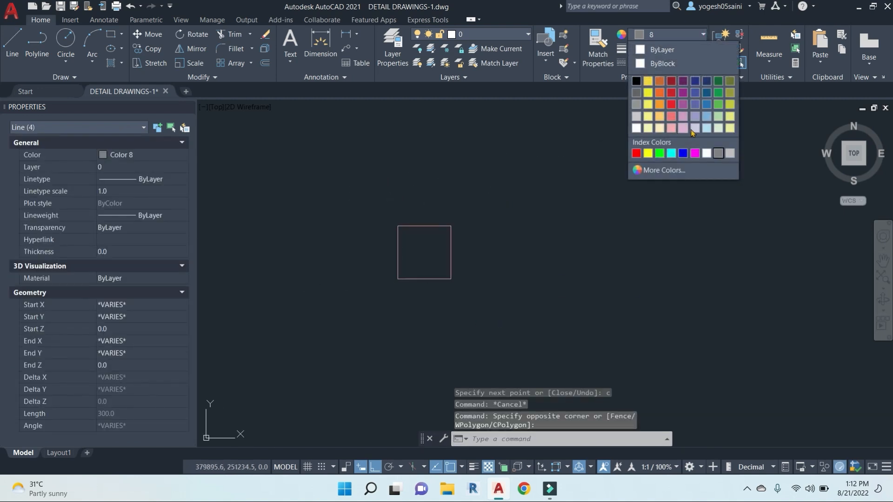
left_click(636, 154)
key("Escape")
key("Escape")
scroll(427, 258, "up", 2)
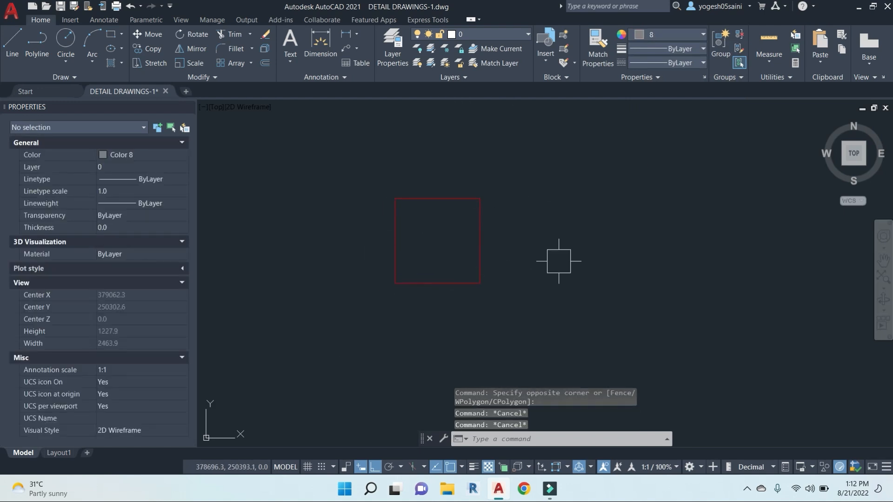
Step: Check the length type, precision and insertion scale in the drawing units settings
key("Escape")
type("un")
key("Return")
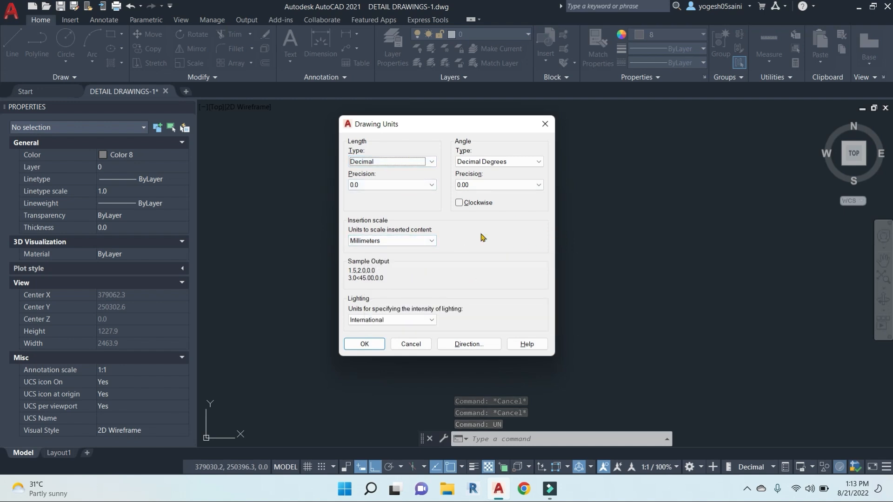
key("Escape")
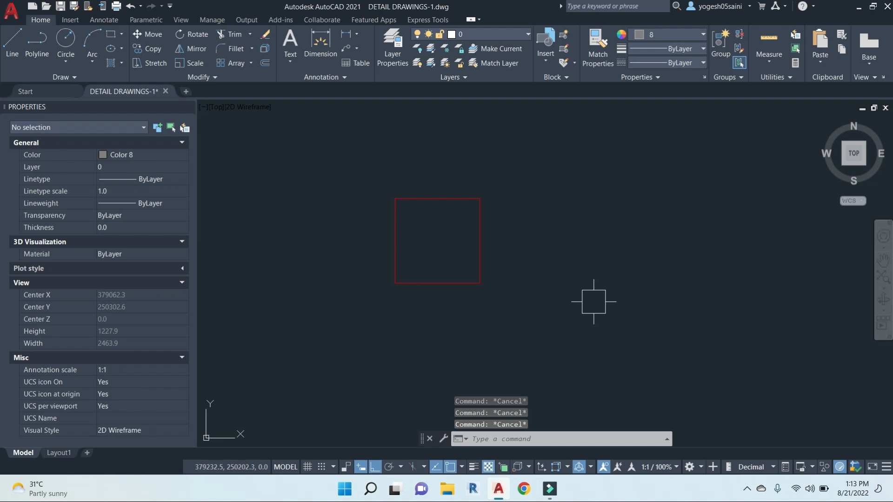
Step: Offset each of the square's four sides 40 mm inward
type("o")
key("space")
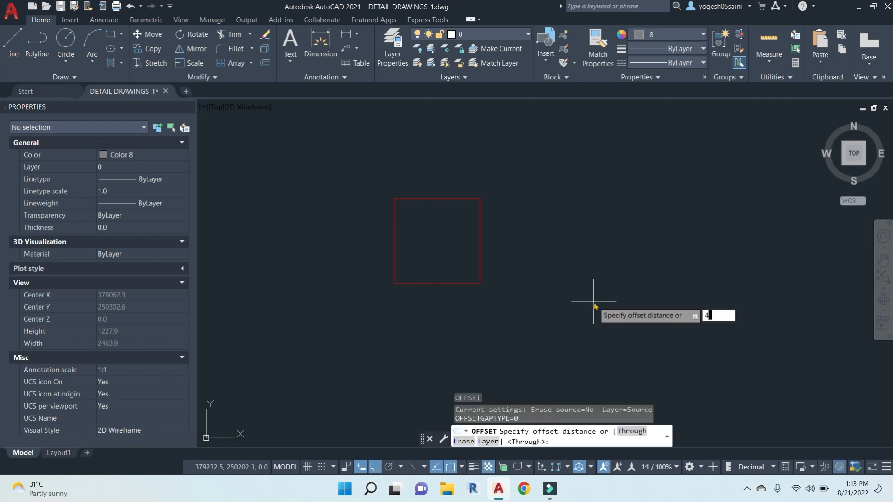
type("40")
key("Return")
left_click(426, 199)
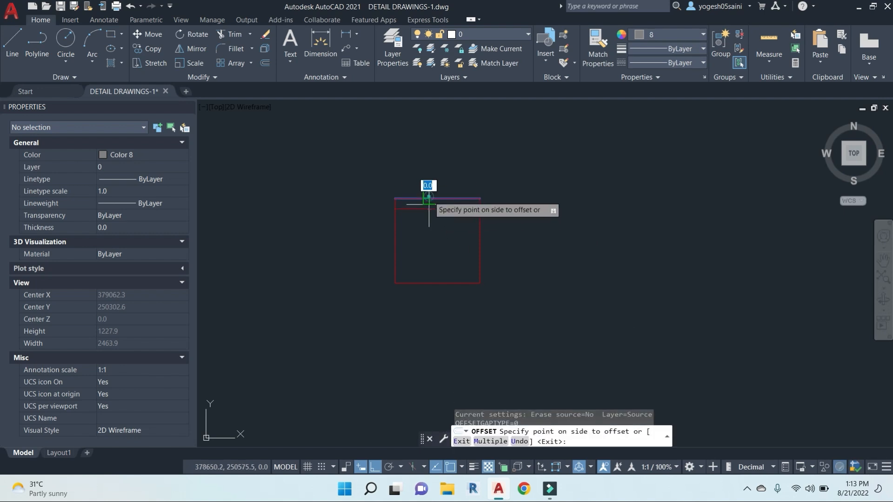
left_click(428, 262)
left_click(387, 248)
left_click(467, 235)
left_click(475, 236)
left_click(425, 245)
left_click(432, 281)
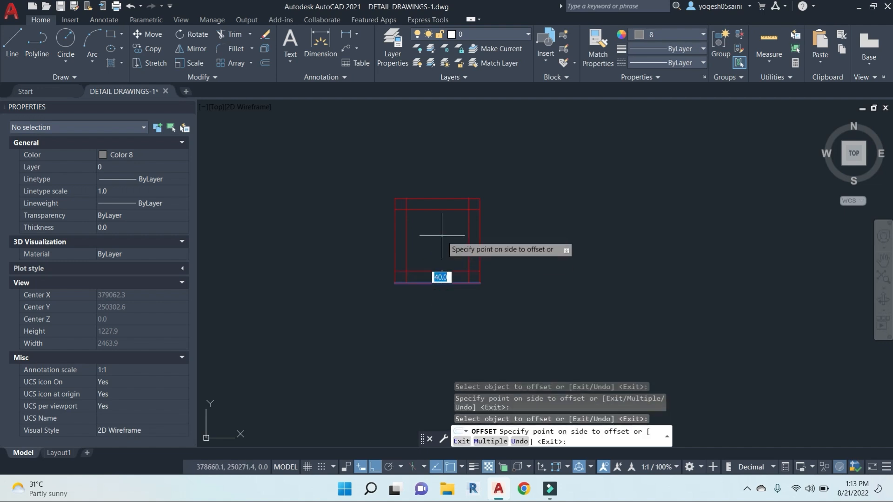
left_click(441, 236)
key("space")
Step: Fillet the crossing offset lines at all four corners with radius 0 to form a clean inner square
type("f")
key("space")
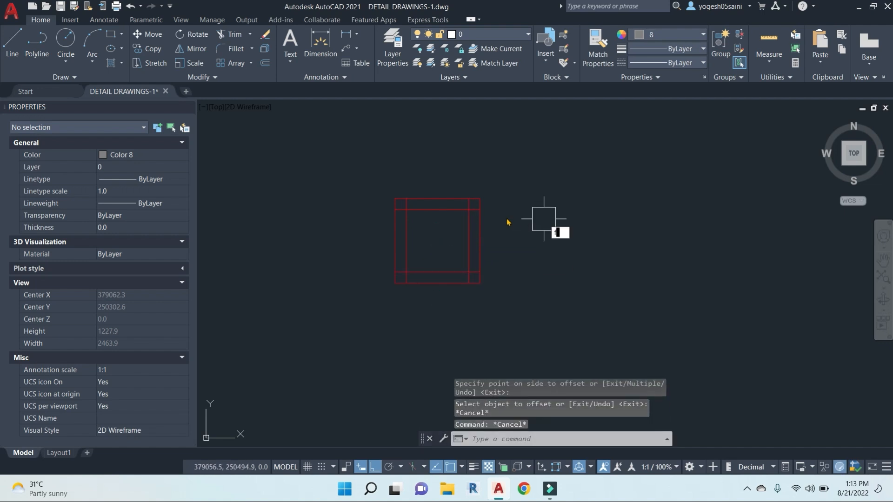
scroll(454, 214, "up", 4)
left_click(453, 205)
left_click(493, 241)
key("space")
left_click(369, 201)
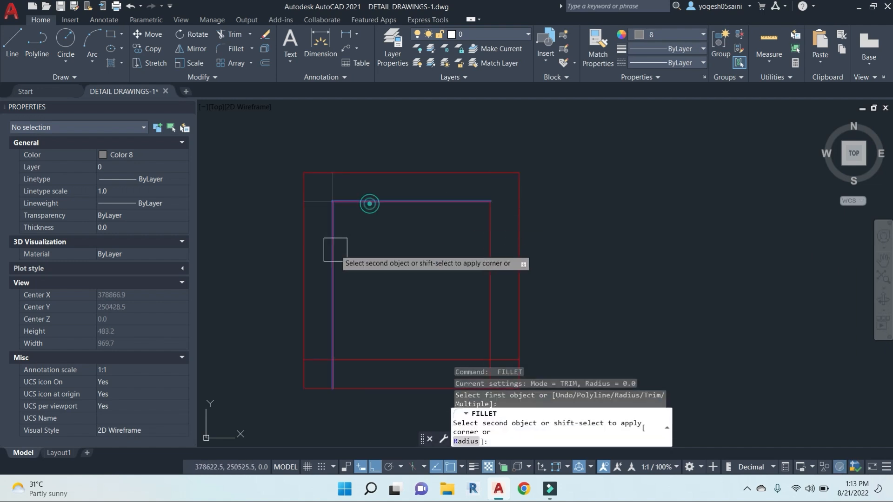
left_click(331, 256)
key("space")
left_click(333, 340)
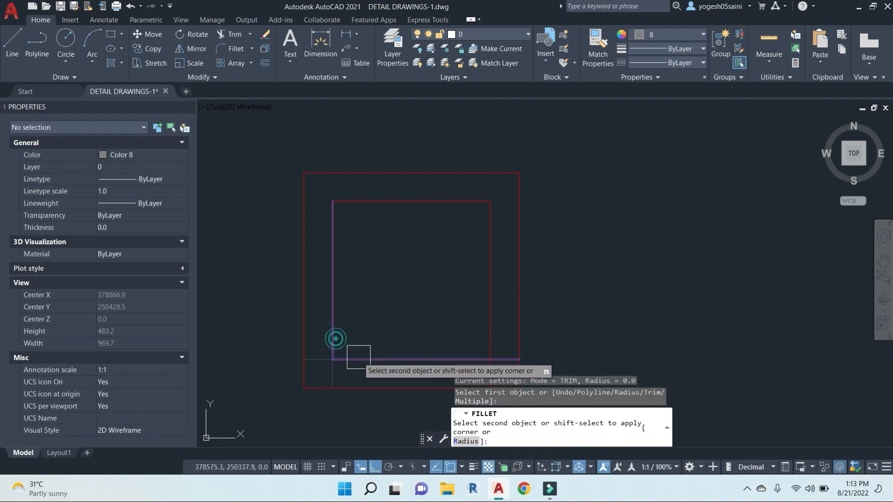
left_click(361, 358)
key("space")
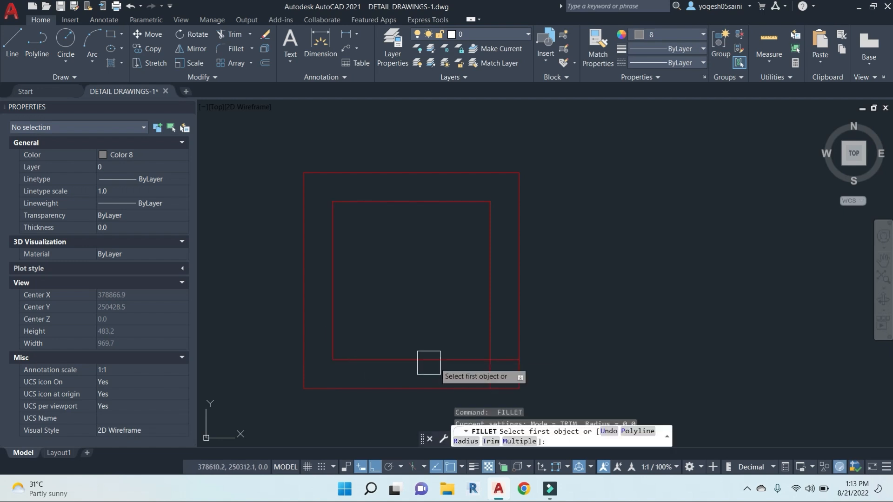
key("Escape")
scroll(493, 360, "up", 2)
Step: Change the colour of the inner square's four lines to index colour 8
left_click(507, 372)
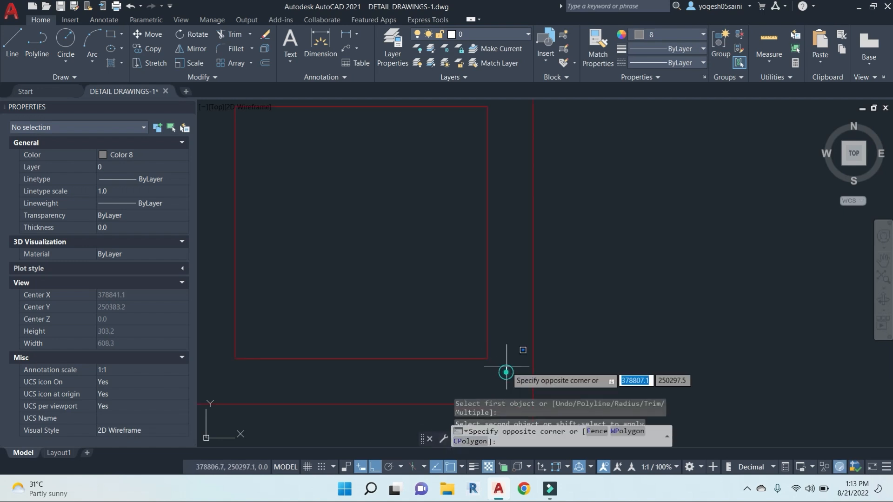
scroll(507, 372, "down", 2)
scroll(303, 193, "down", 2)
left_click(303, 193)
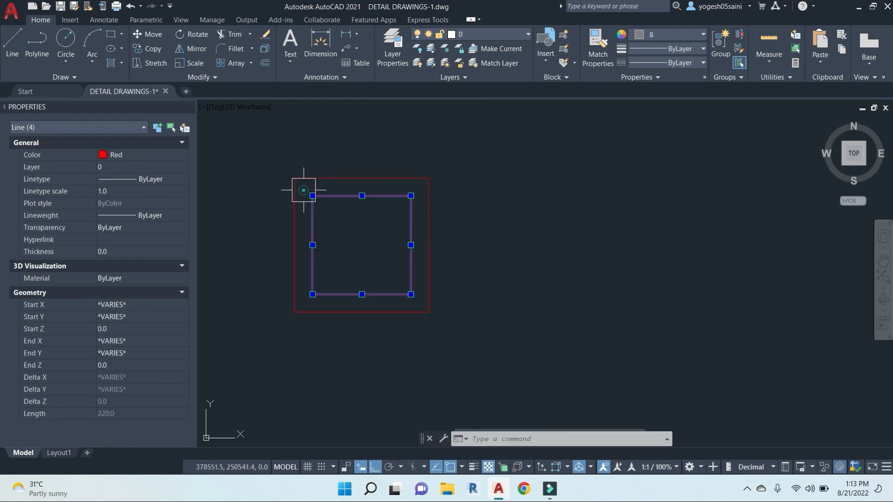
left_click(699, 38)
left_click(719, 153)
key("Escape")
key("Escape")
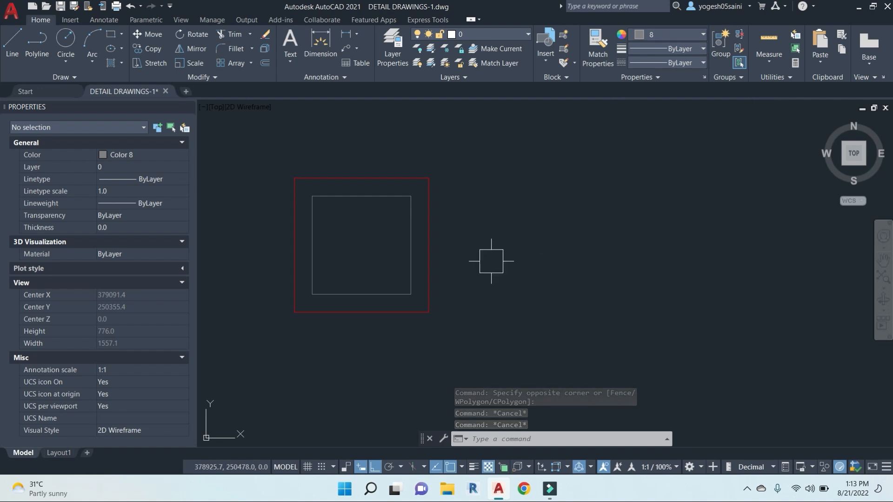
Step: Add linear dimensions for the outer square's width above it and its height along its left side
middle_click_drag(587, 260, 564, 273)
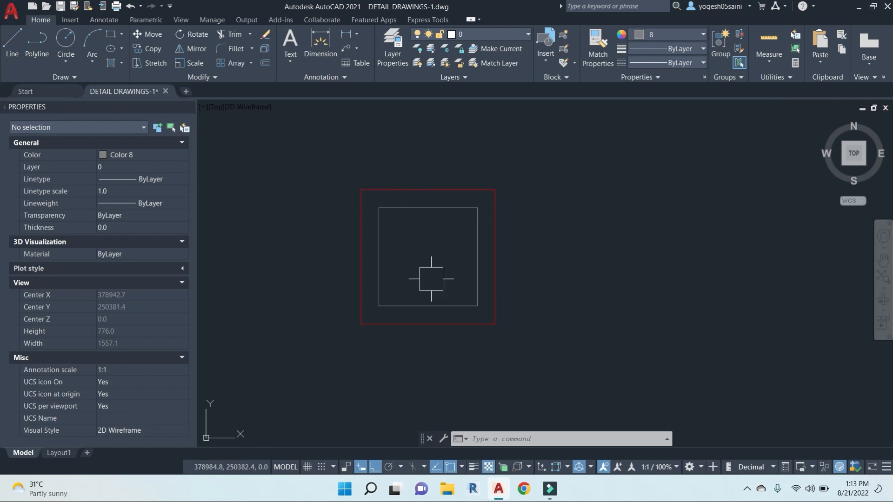
key("Escape")
type("dli")
key("Return")
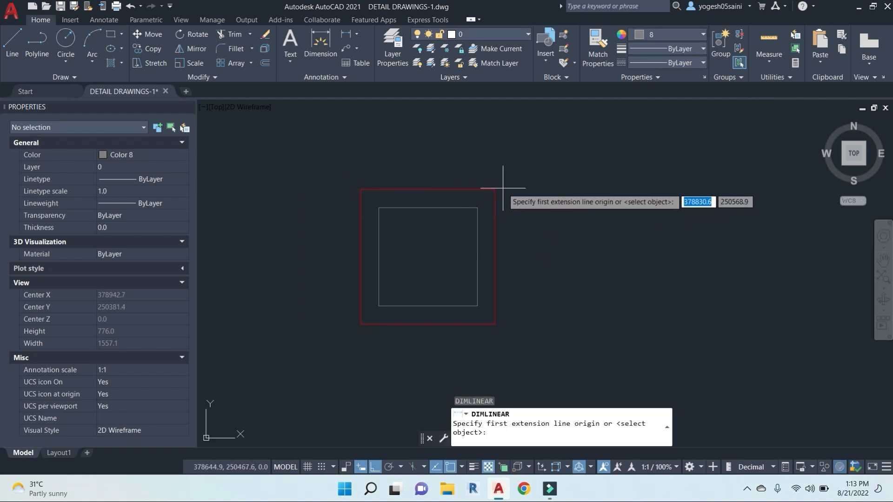
left_click(495, 190)
left_click(361, 190)
left_click(375, 164)
key("Return")
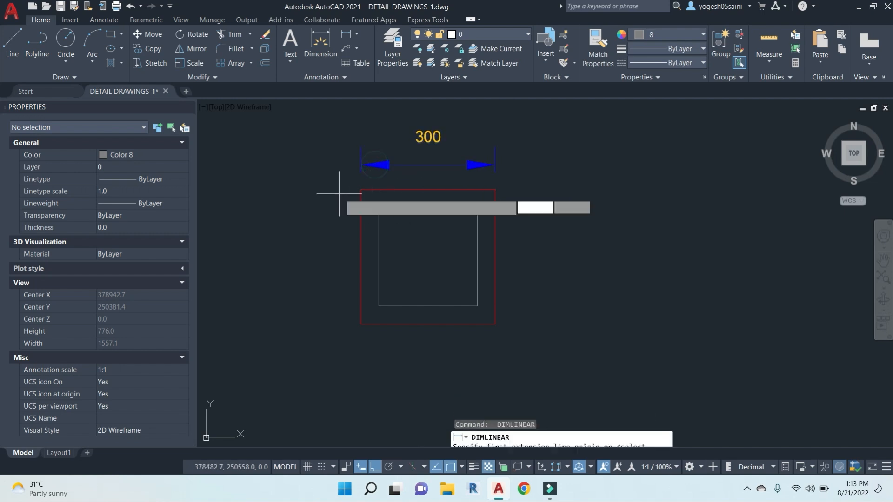
left_click(361, 190)
left_click(361, 324)
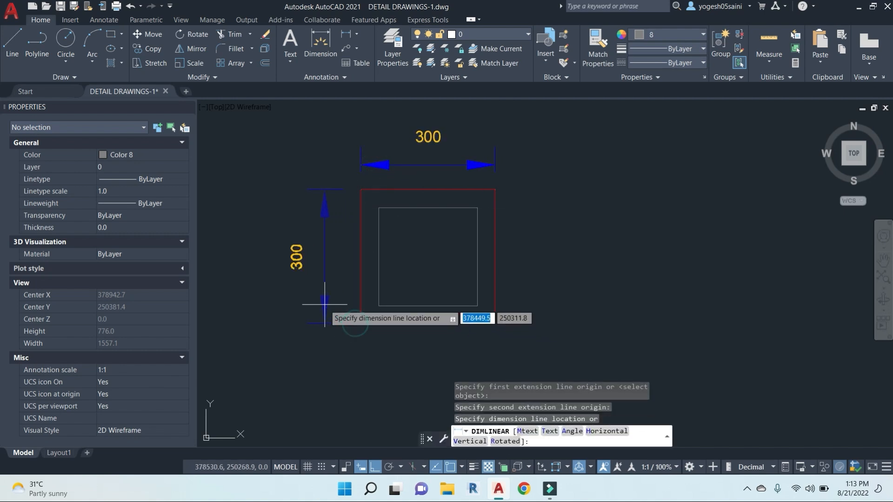
left_click(315, 299)
middle_click_drag(418, 254, 479, 275)
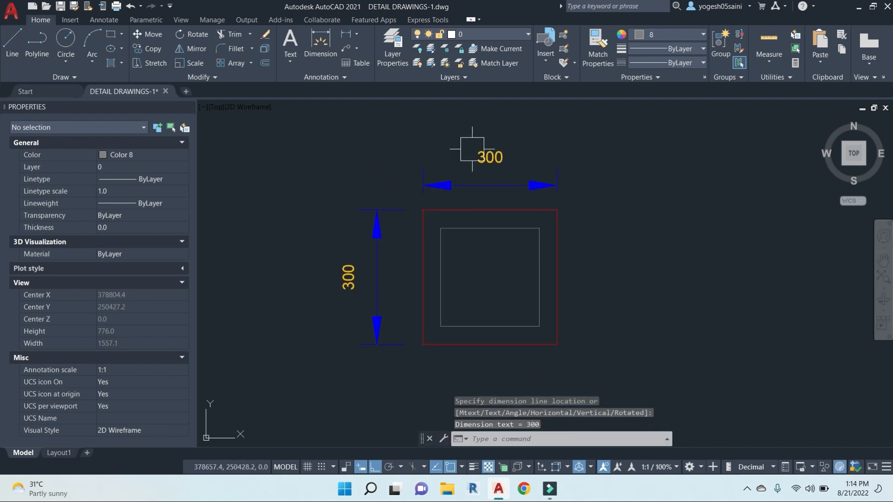
Step: Reduce the arrow size in the D-BLDG-10 dimension style and close the style manager
left_click(511, 185)
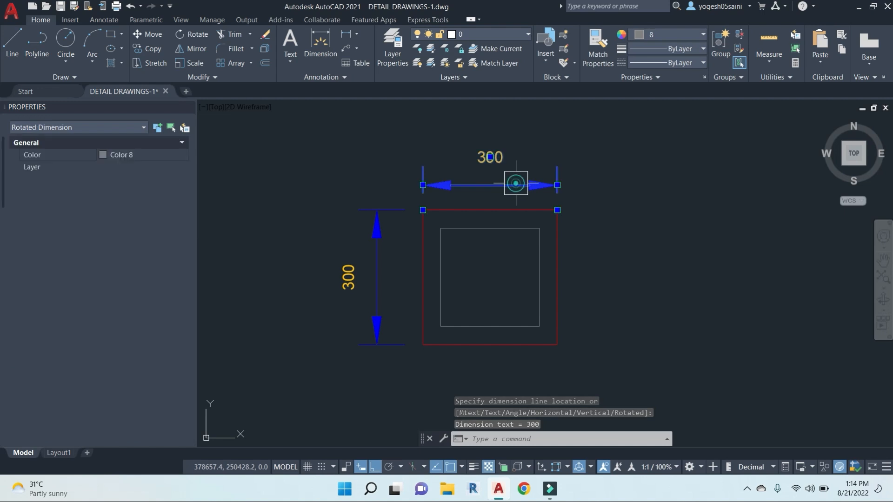
key("Escape")
type("D")
key("Return")
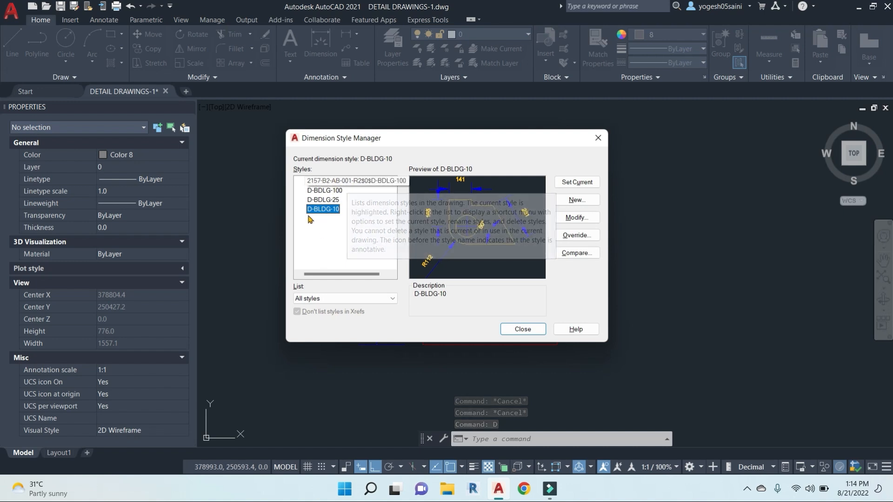
left_click(575, 218)
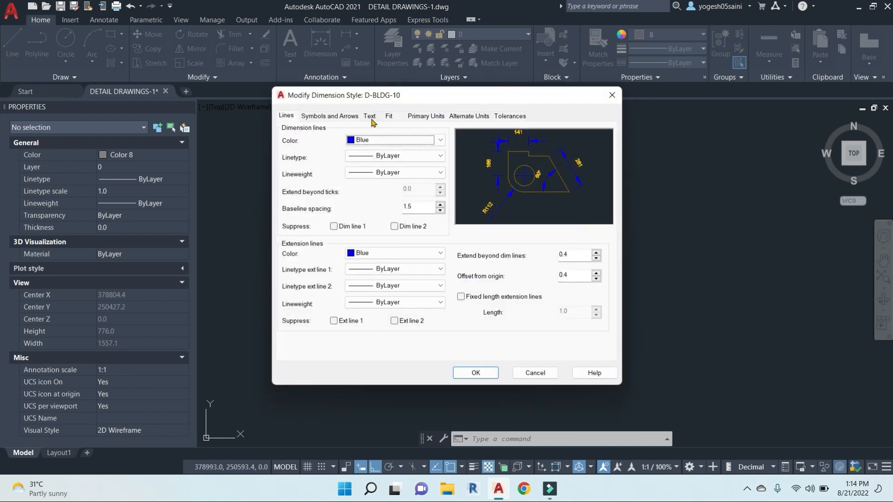
left_click(329, 116)
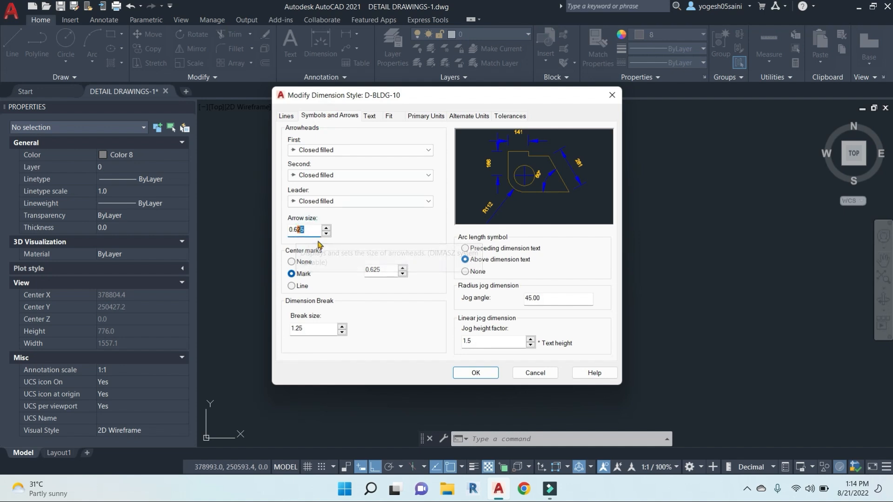
left_click(469, 371)
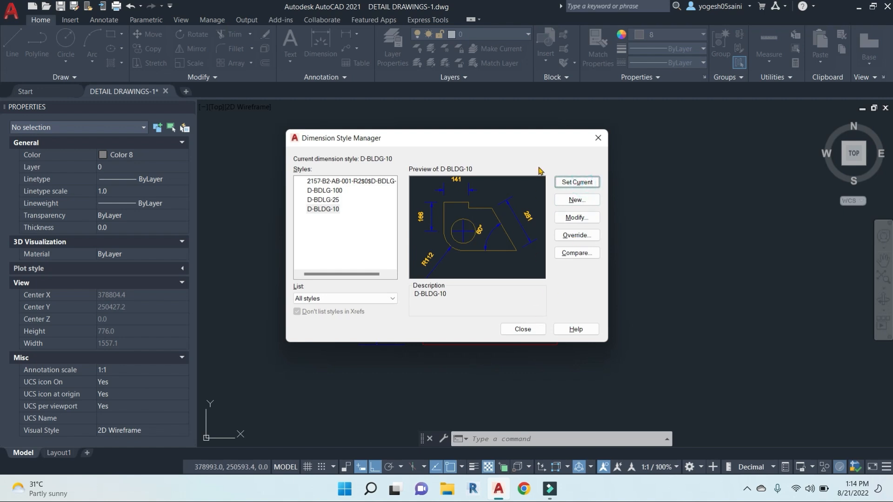
mouse_move(549, 138)
left_mouse_down()
mouse_move(363, 123)
mouse_move(304, 140)
left_mouse_up()
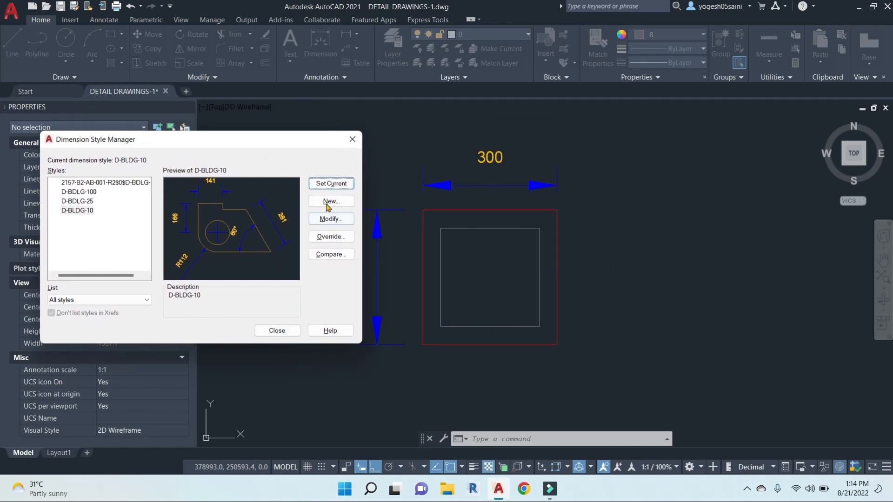
left_click(277, 331)
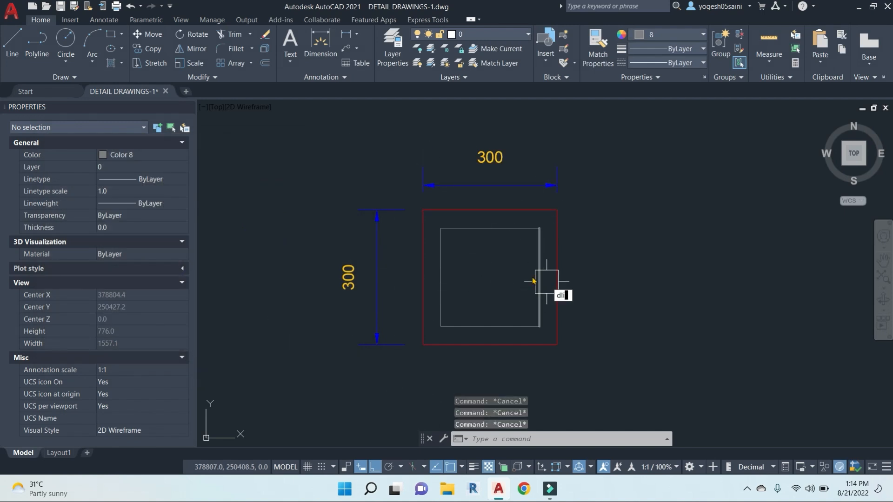
key("Return")
left_click(423, 210)
left_click(440, 228)
scroll(440, 210, "up", 2)
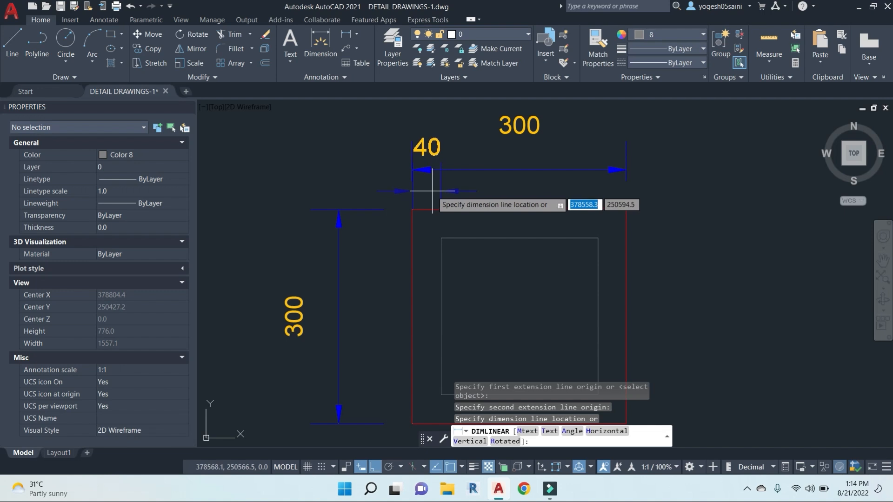
key("Escape")
scroll(446, 204, "down", 2)
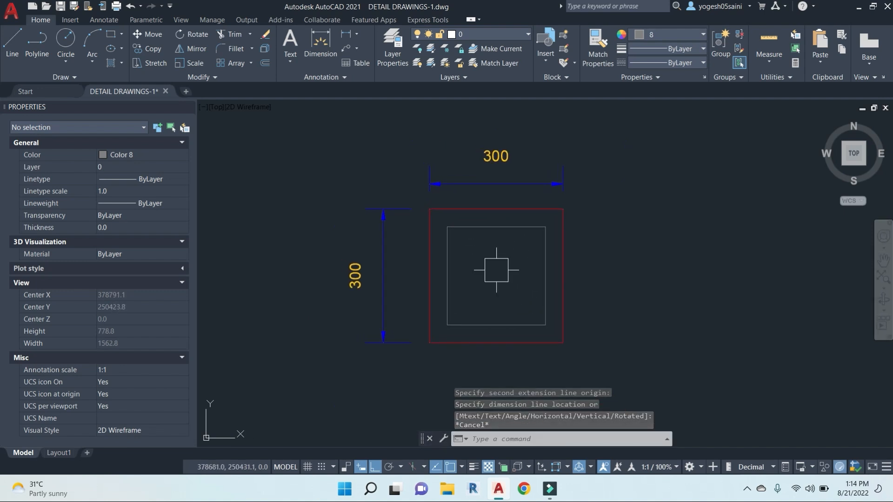
Step: Draw a circle of radius 8 just inside the inner square's upper-left corner
key("Escape")
key("Escape")
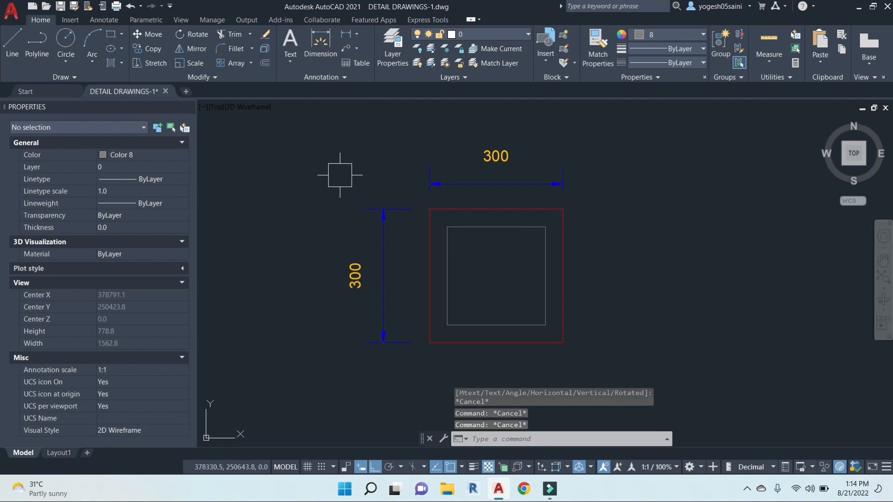
key("Return")
scroll(449, 238, "up", 4)
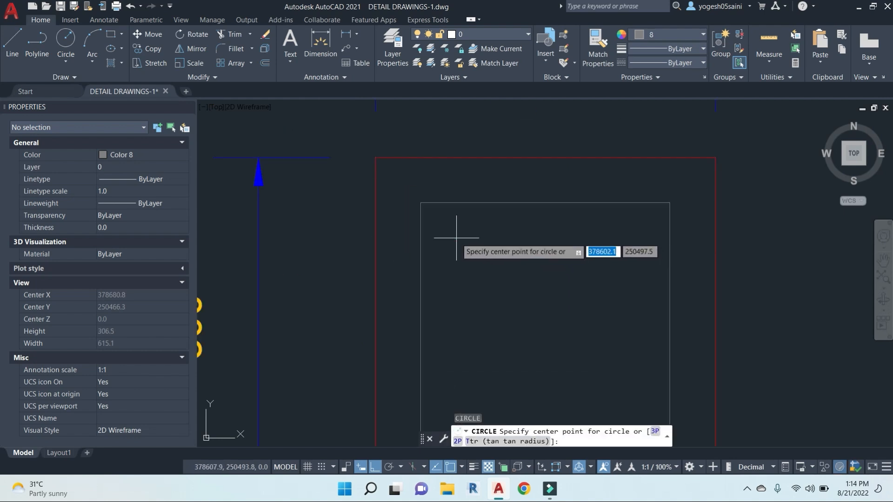
left_click(456, 238)
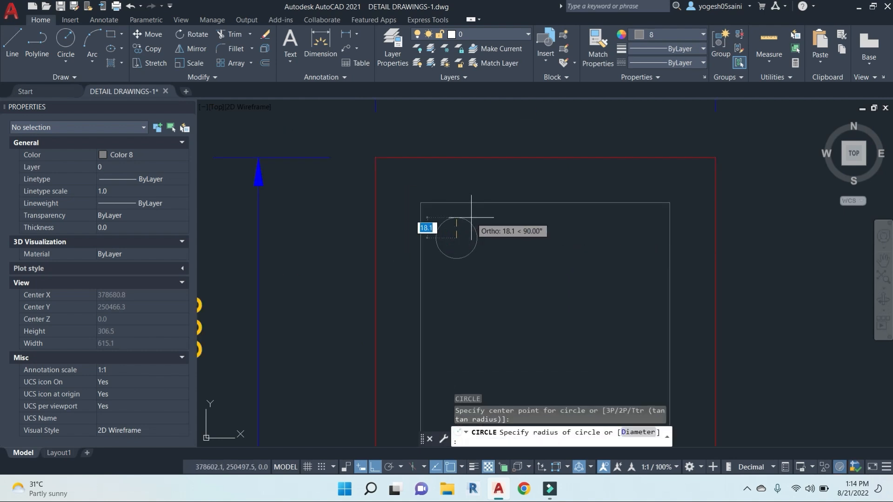
type("8")
key("Return")
key("Escape")
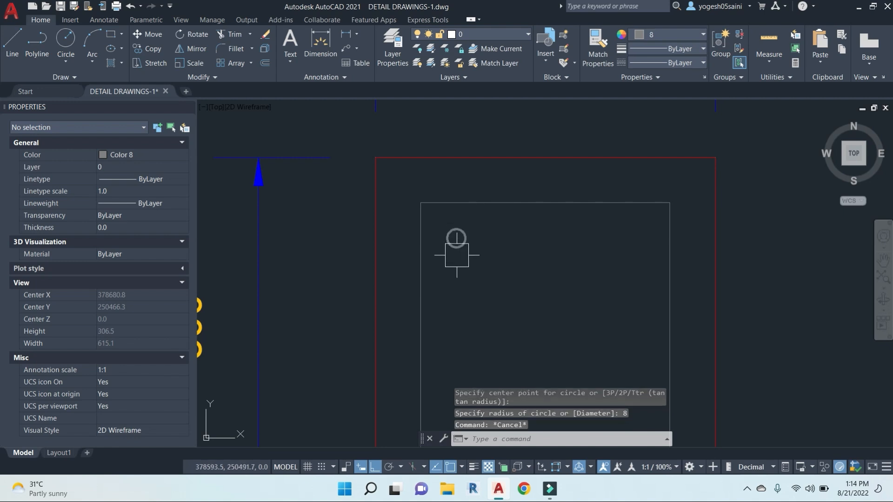
Step: Move the small circle so it touches the top and left edges of the inner square
left_click(462, 240)
type("m")
key("Return")
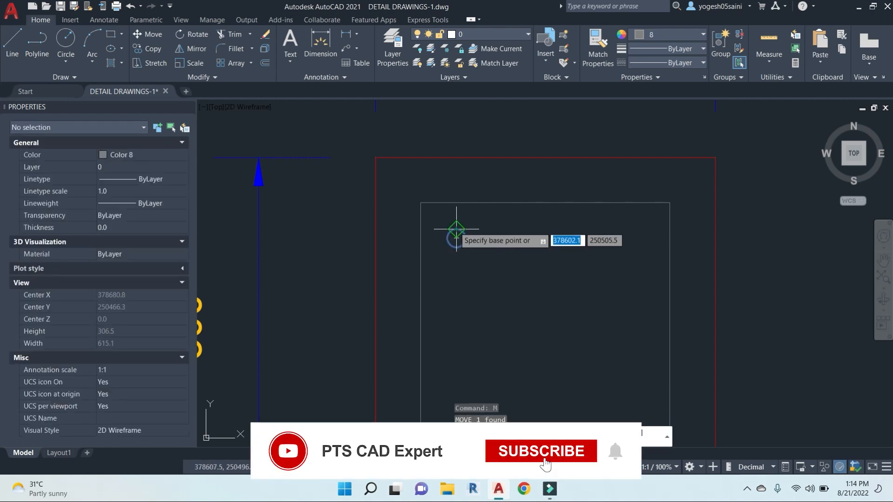
left_click(457, 230)
left_click(440, 204)
scroll(439, 219, "up", 4)
left_click(421, 205)
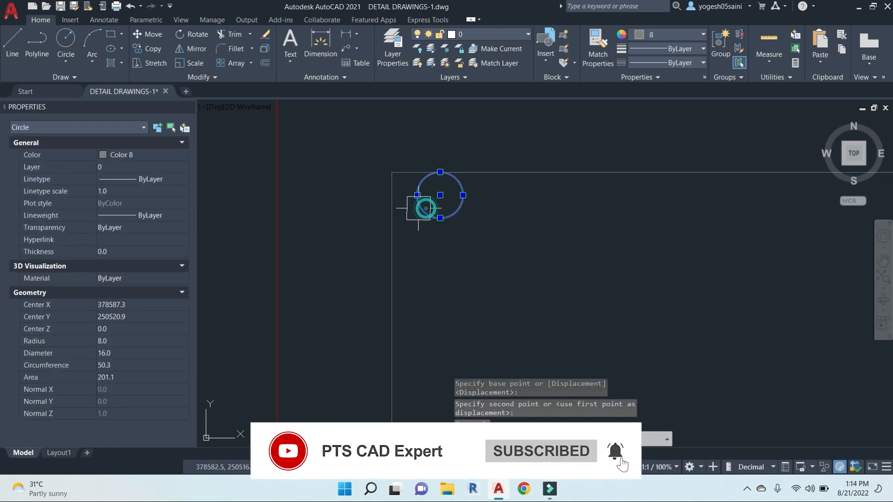
type("m")
key("Return")
left_click(412, 197)
key("Escape")
key("Escape")
Step: Hatch the inside of the small corner circle
scroll(452, 222, "down", 4)
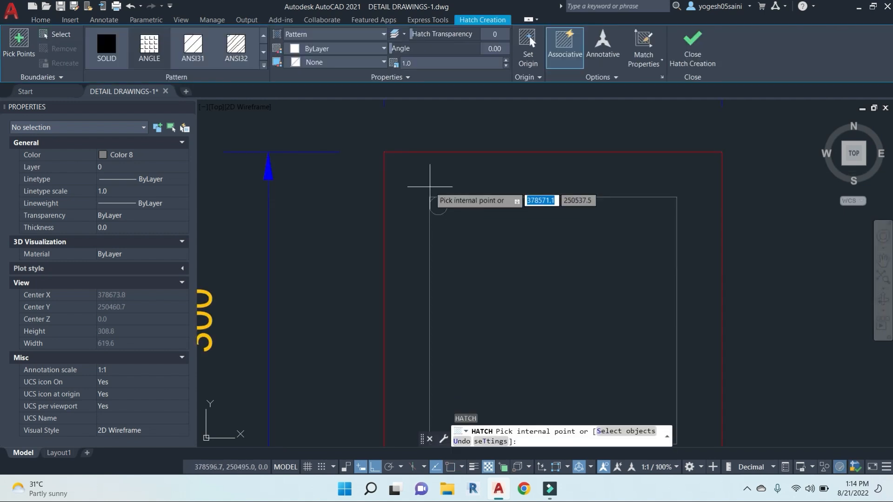
left_click(439, 202)
right_click(438, 206)
left_click(461, 215)
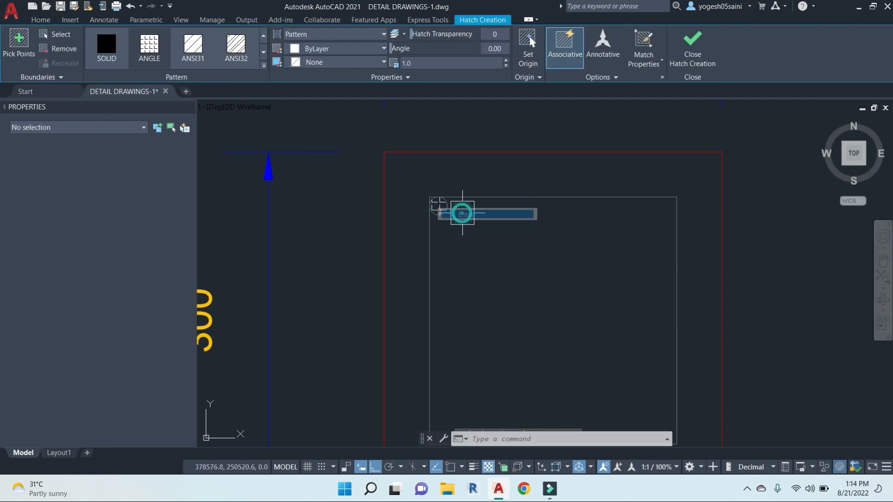
Step: Change the circle's hatch to the SOLID pattern and colour it violet-blue
scroll(444, 209, "up", 5)
left_click(421, 198)
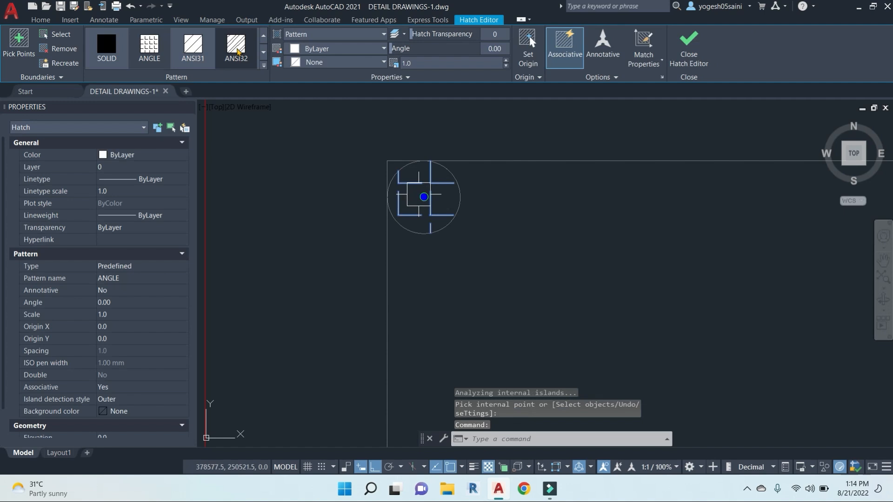
left_click(107, 47)
left_click(370, 51)
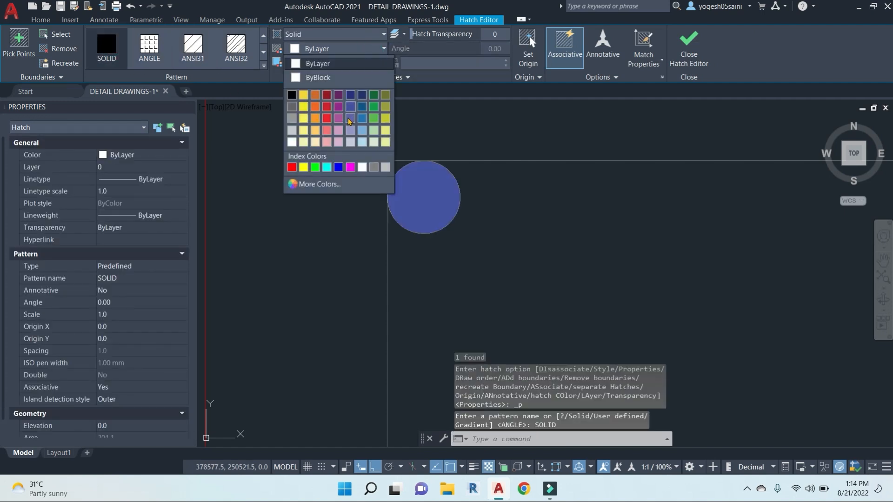
left_click(350, 106)
key("Escape")
Step: Copy the filled circle from the corner to the midpoint of the inner square's top edge
left_click(473, 221)
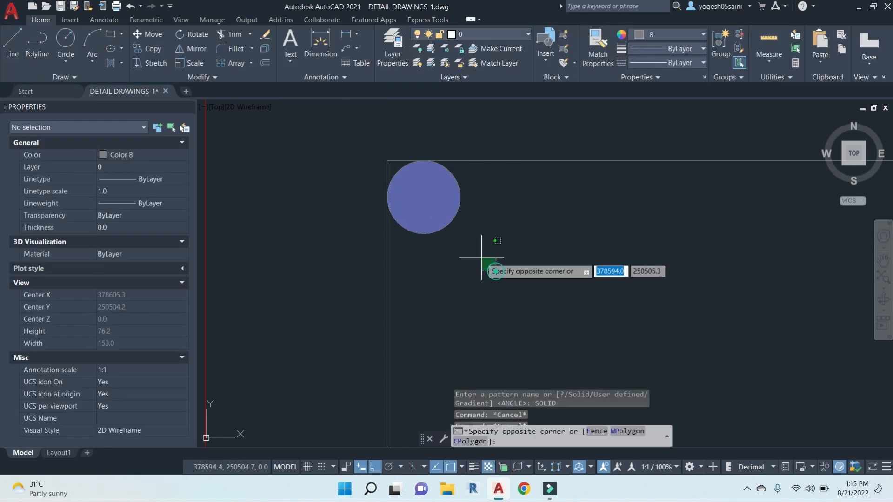
left_click(412, 183)
scroll(516, 256, "down", 4)
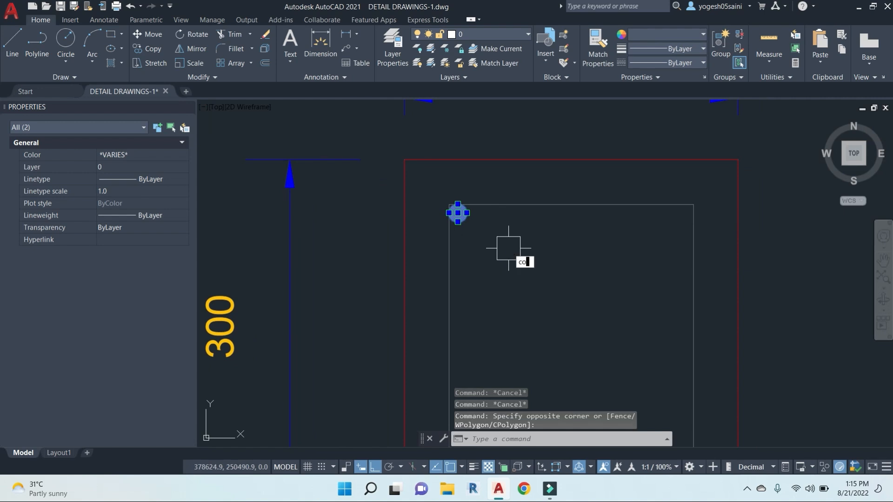
key("Return")
left_click(457, 213)
left_click(572, 205)
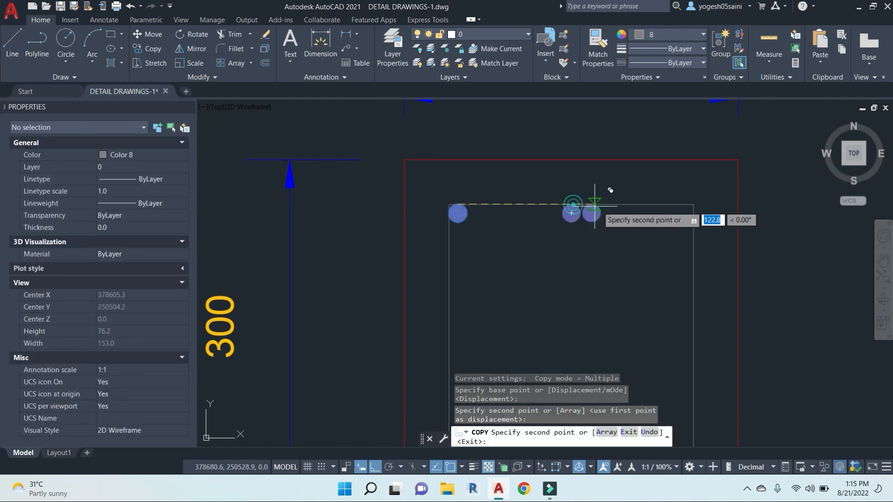
key("Escape")
Step: Mirror the upper-left filled circle about the vertical line through the middle circle, keeping the original
left_click(517, 255)
left_click(453, 200)
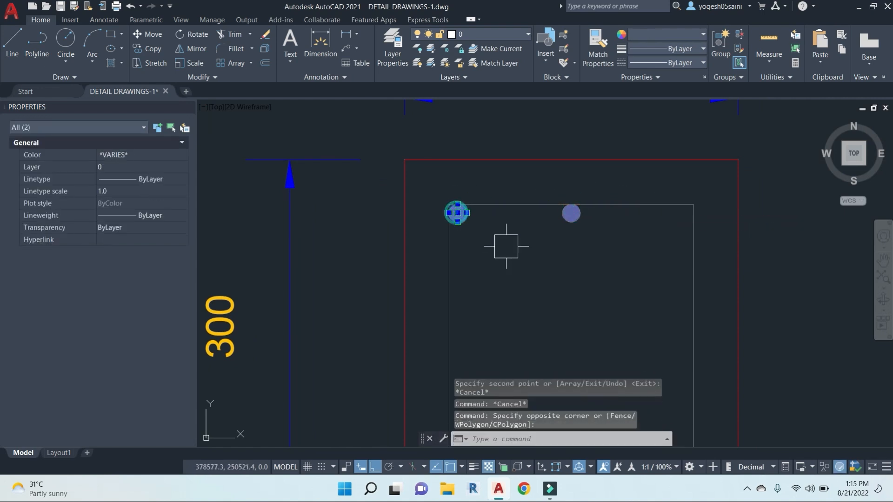
type("mi")
key("Return")
left_click(571, 212)
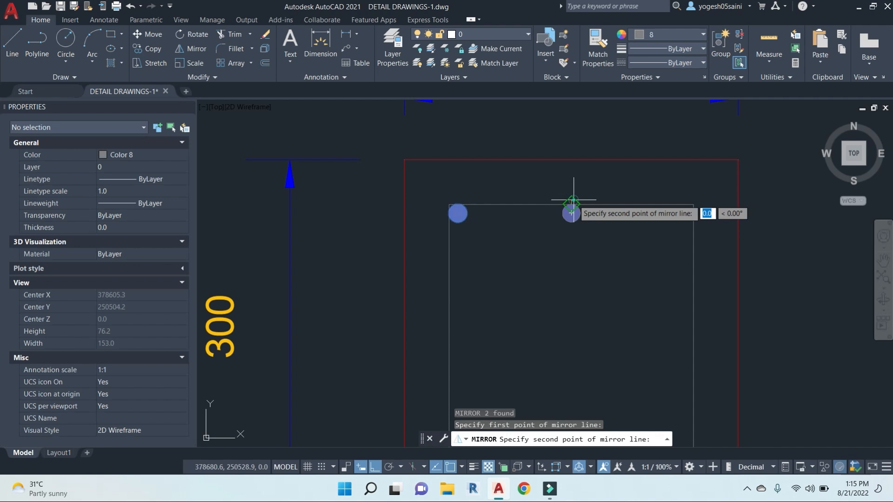
left_click(574, 154)
key("Return")
Step: Mirror the three top circles with their fills about the inner square's horizontal centreline, keeping the originals
left_click(442, 184)
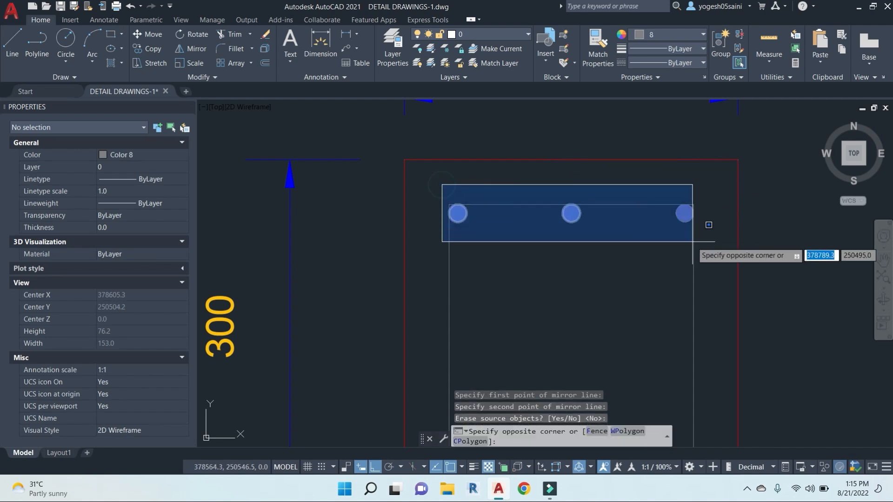
left_click(700, 243)
left_click(633, 231)
left_click(623, 190)
scroll(618, 266, "down", 2)
scroll(617, 266, "down", 2)
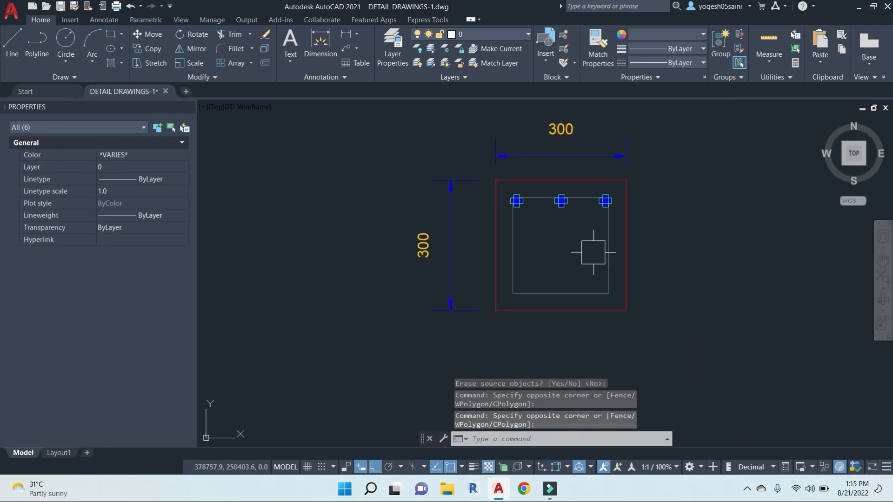
key("Return")
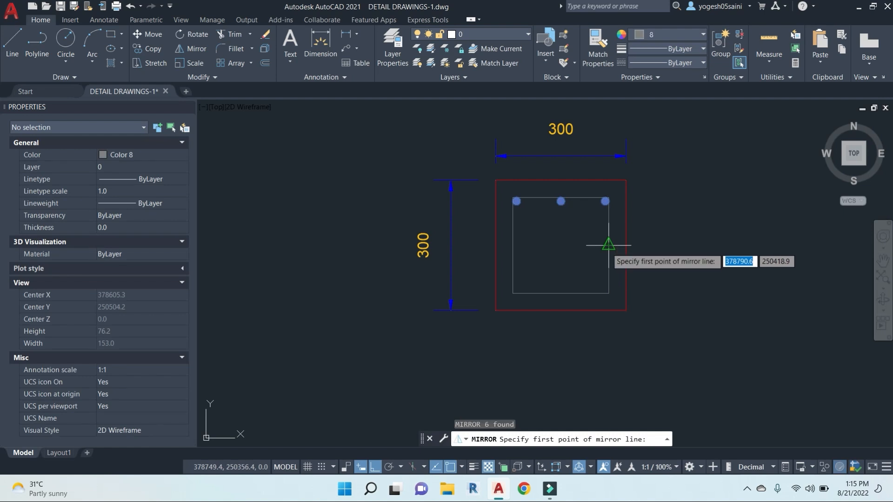
left_click(608, 245)
left_click(715, 247)
key("Return")
middle_click_drag(685, 279, 666, 282)
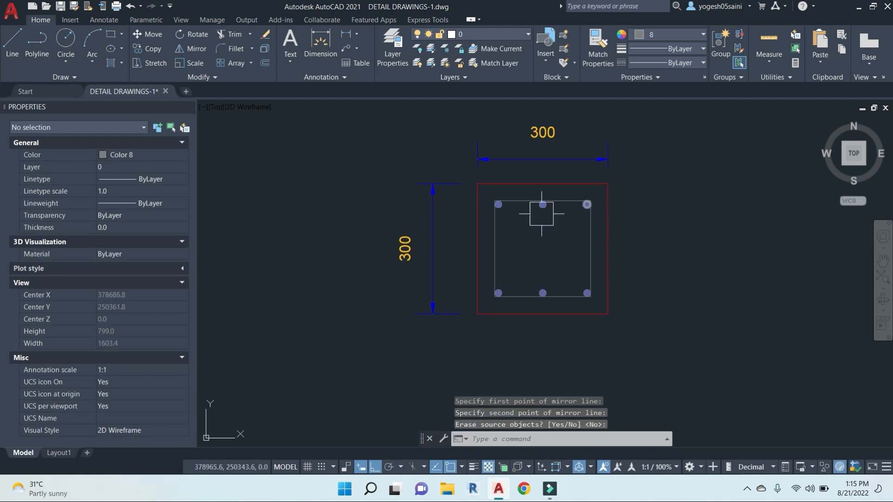
Step: Erase the width dimension above the outer square
middle_click_drag(561, 253, 550, 256)
middle_click_drag(645, 184, 642, 224)
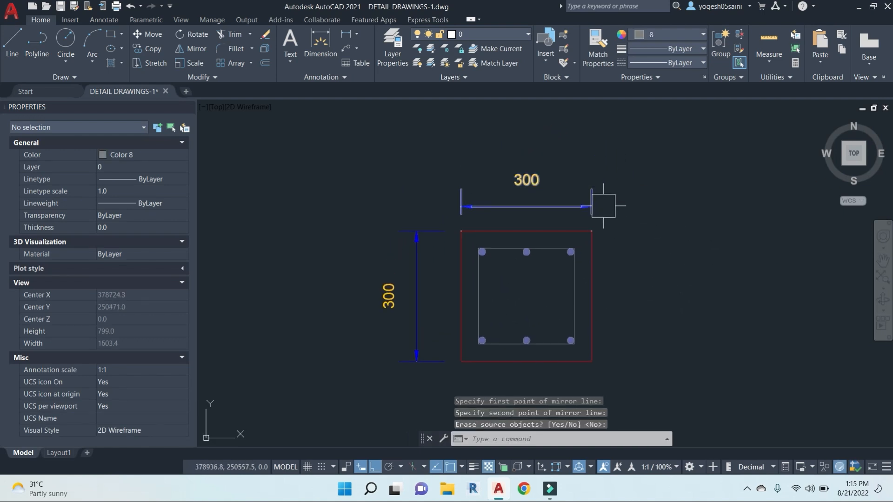
scroll(600, 200, "up", 3)
left_click(582, 206)
type("E")
key("Return")
scroll(608, 207, "down", 3)
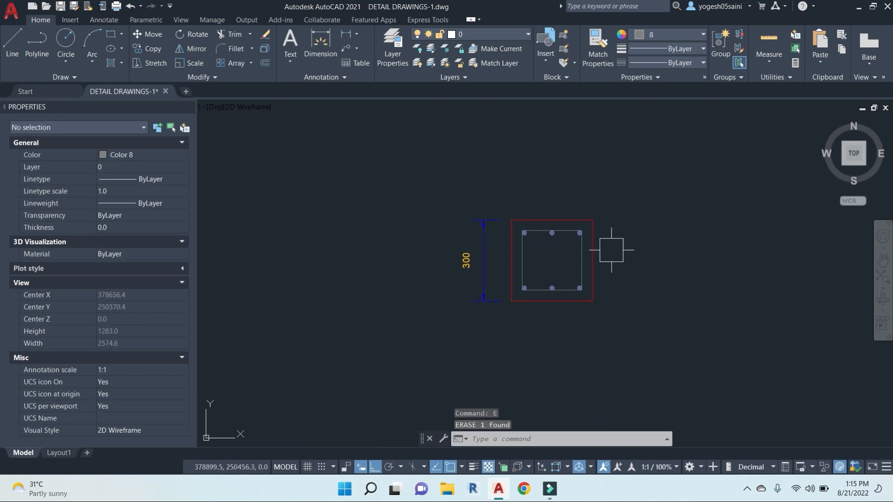
key("Escape")
key("Escape")
key("Escape")
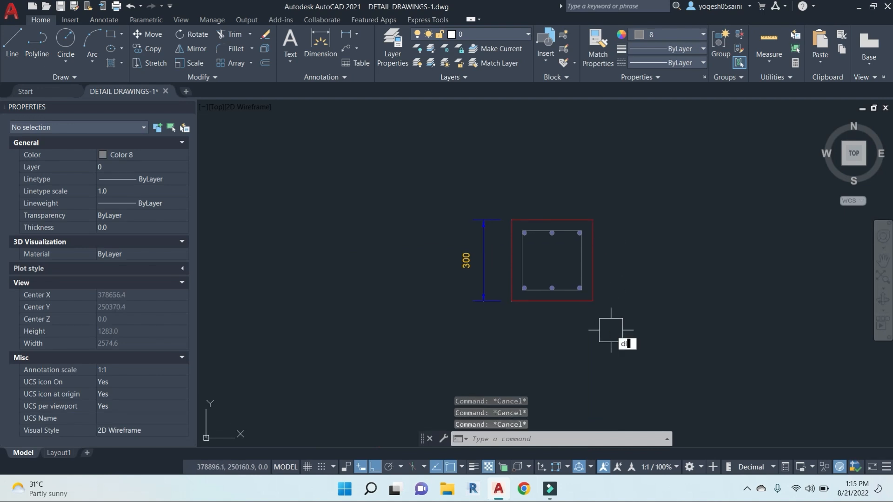
Step: Add a linear dimension for the outer square's width below its bottom edge
type("dl")
key("Return")
left_click(512, 301)
left_click(592, 301)
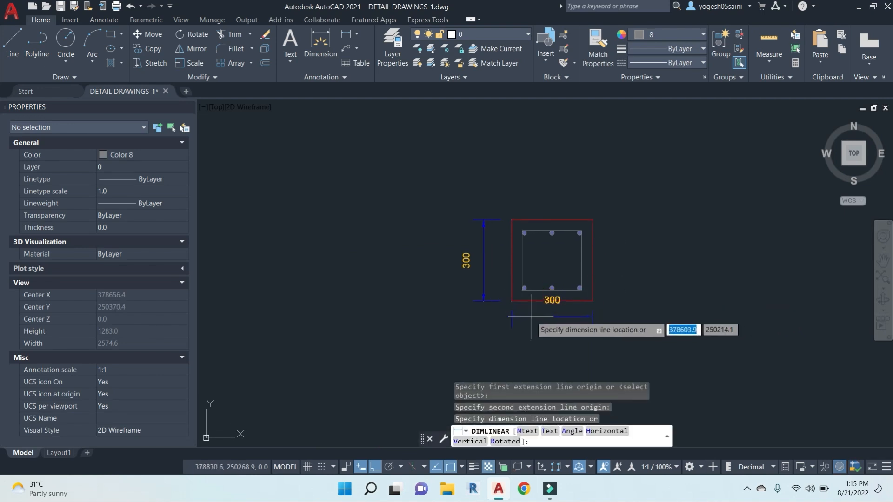
left_click(531, 333)
Step: Edit the vertical dimension's text to read "300- D"
left_click(466, 261)
double_click(466, 260)
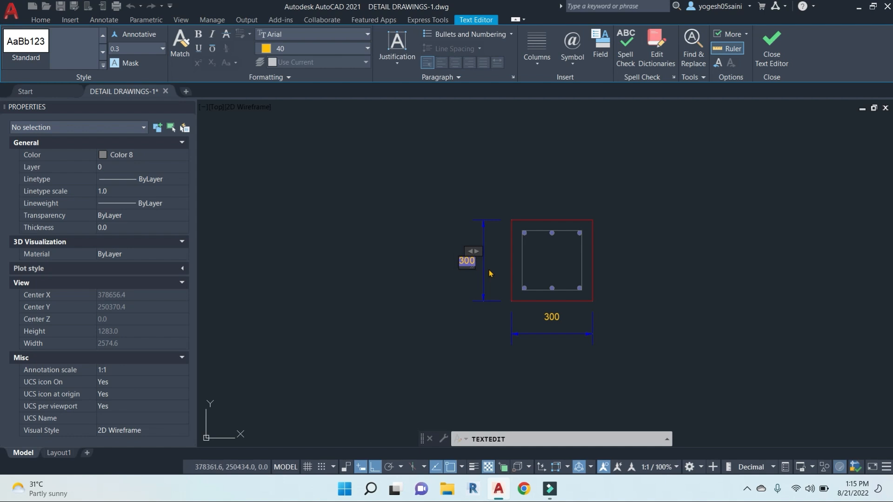
type("D")
left_click(484, 344)
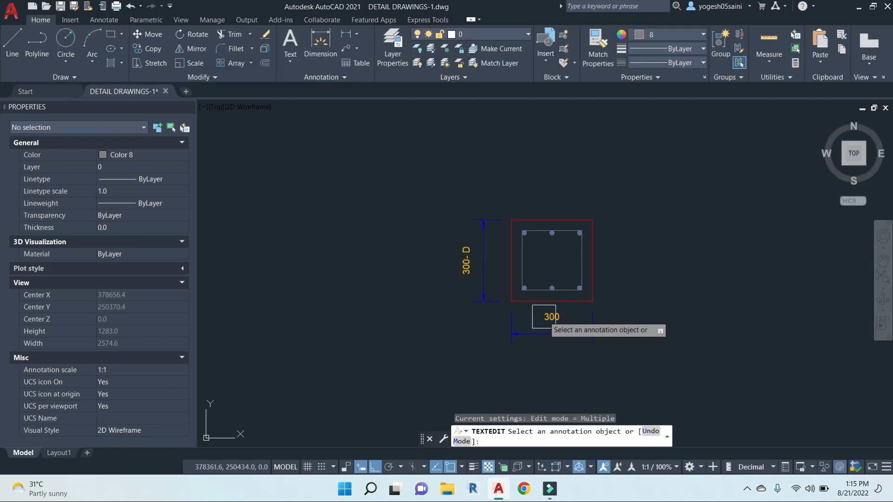
Step: Edit the horizontal dimension's text to read "300-B" and end text editing
scroll(552, 318, "up", 2)
left_click(564, 315)
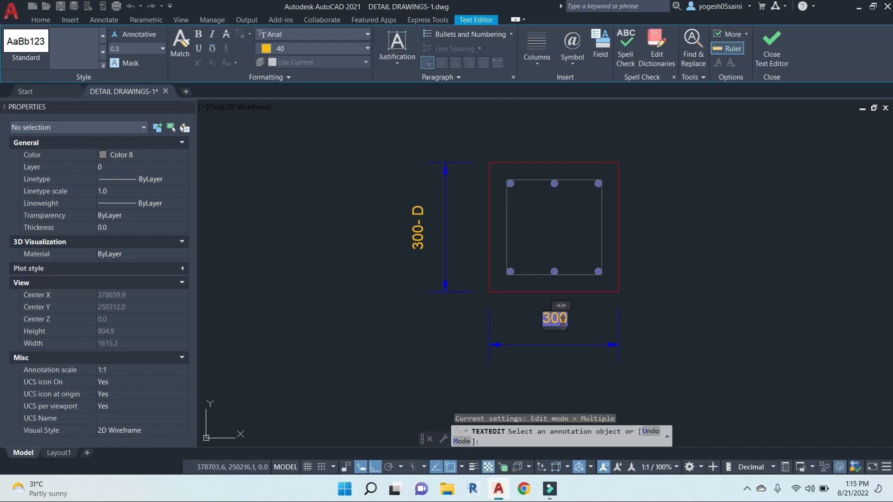
type("-B")
left_click(610, 366)
scroll(610, 327, "down", 1)
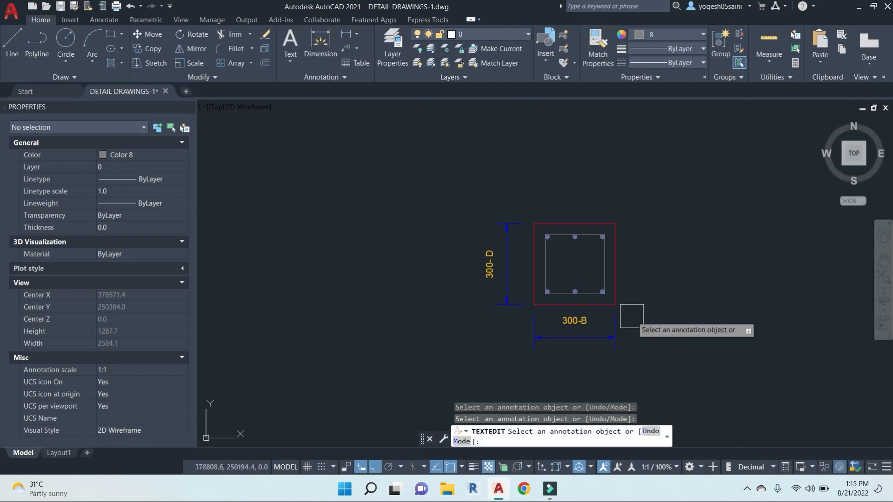
middle_click_drag(632, 316, 547, 300)
key("Escape")
key("Escape")
key("Escape")
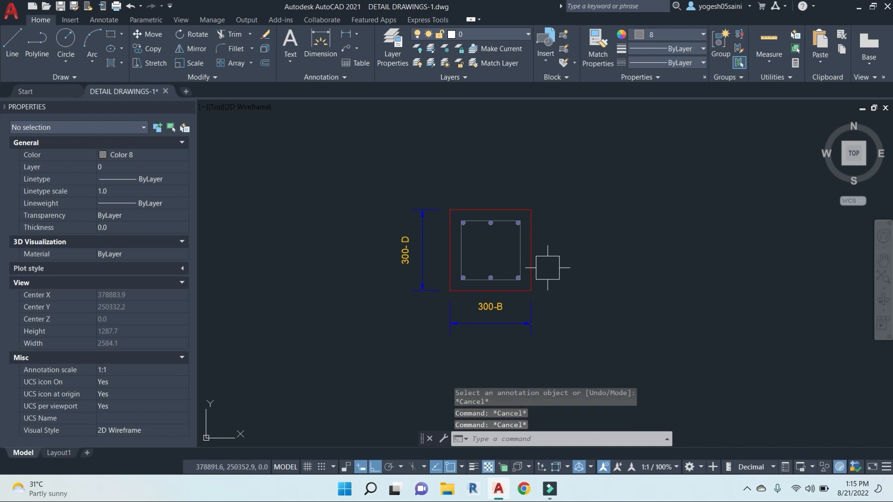
Step: Add a quick leader from the upper-left filled circle, up and across above the square, with the note "3 -16Ø"
type("LE")
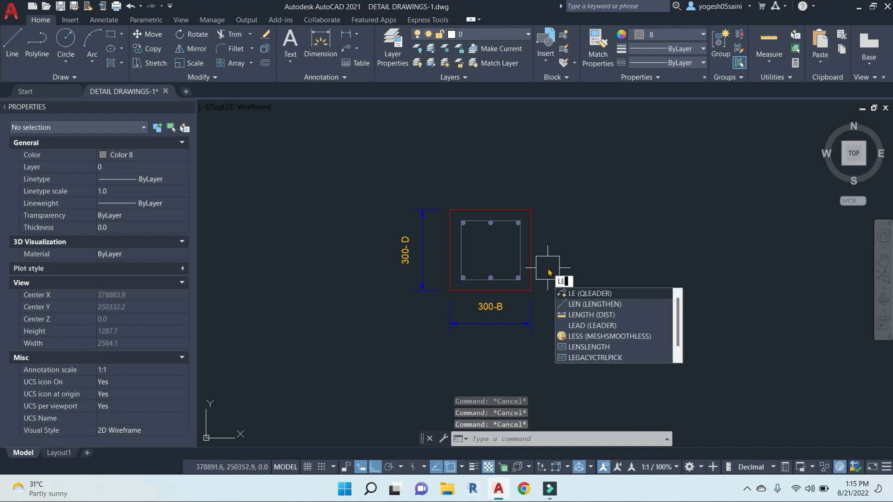
key("Return")
scroll(463, 225, "up", 4)
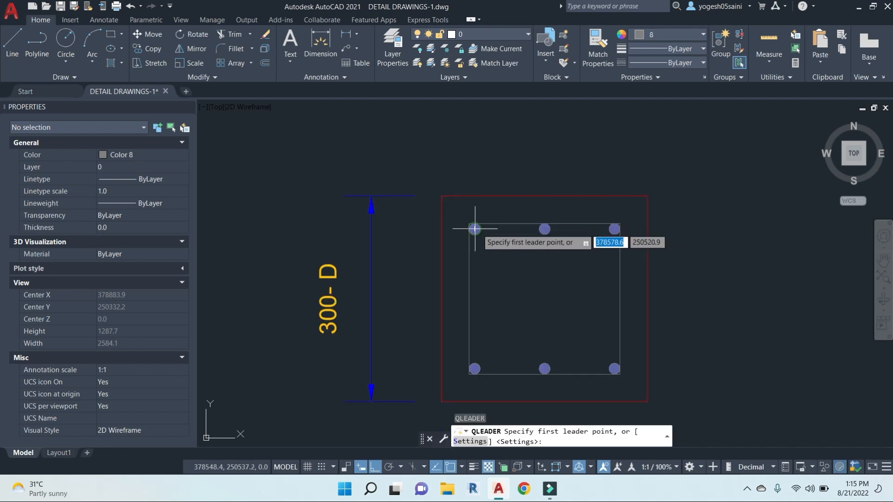
left_click(475, 229)
left_click(476, 148)
scroll(540, 149, "down", 4)
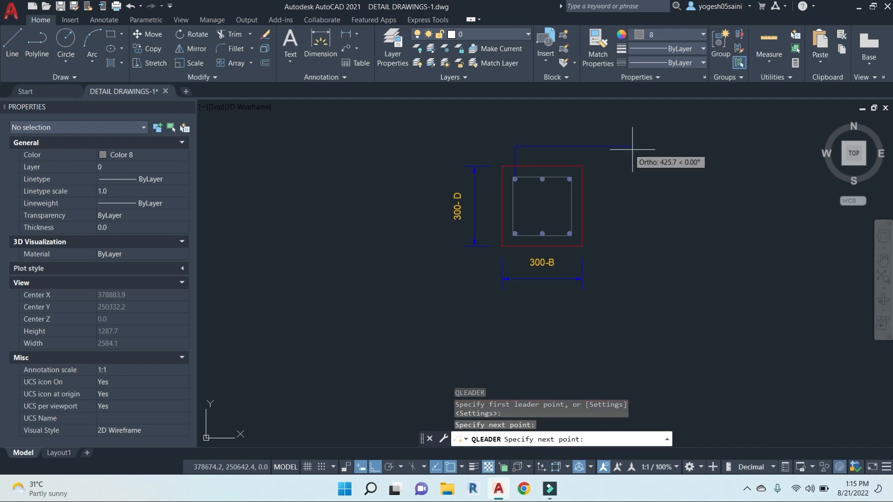
left_click(610, 147)
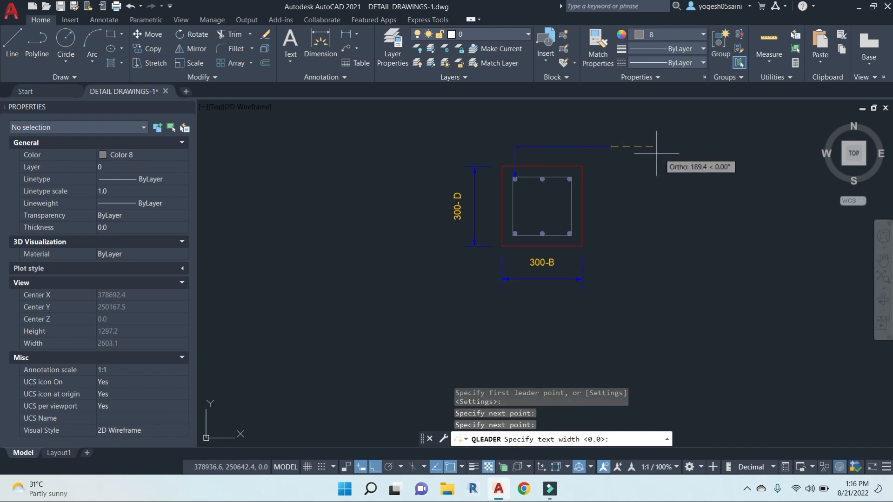
key("Return")
key("Return")
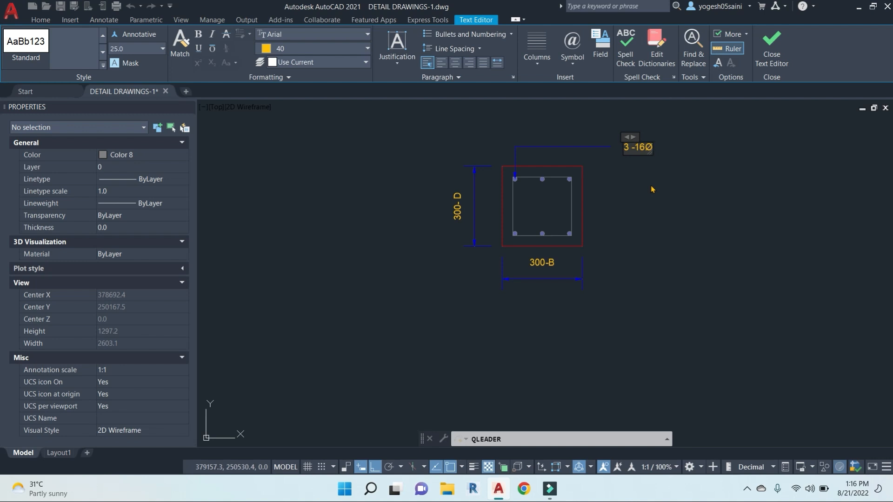
left_click(654, 189)
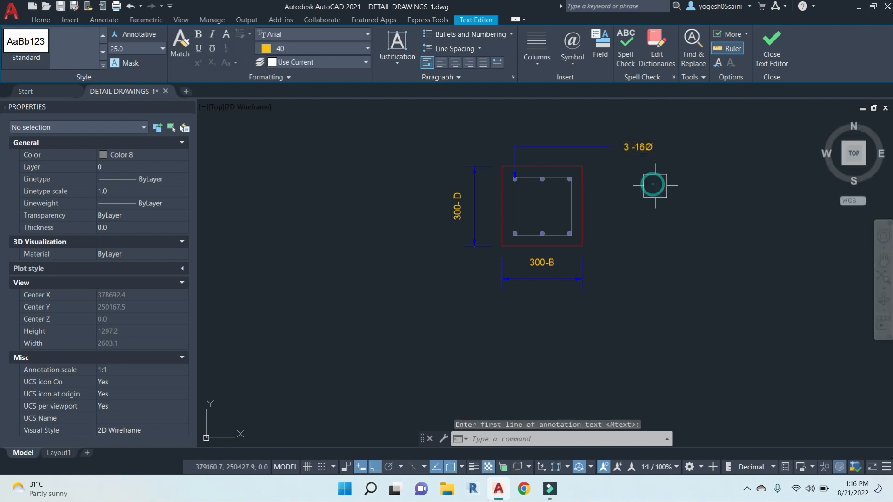
key("Escape")
key("Escape")
key("Escape")
Step: Copy the leader from the upper-left bar to the upper-middle and upper-right bars
scroll(539, 145, "up", 3)
left_click(535, 135)
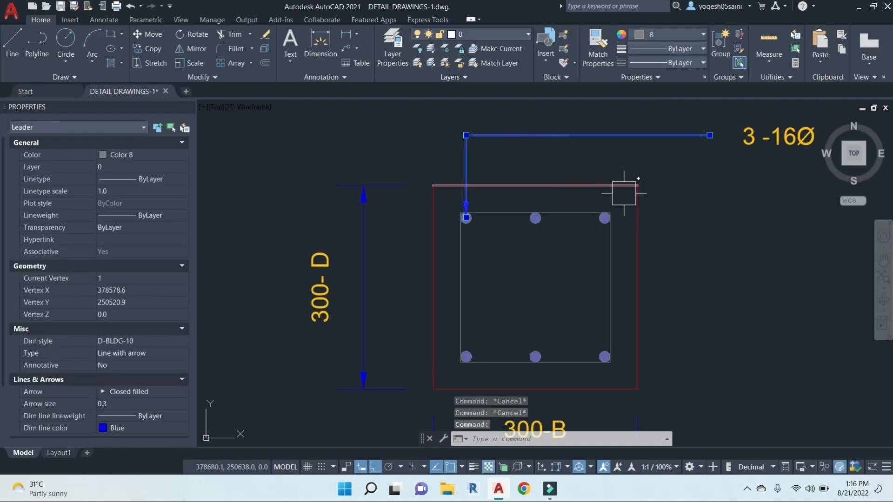
type("CO")
key("Return")
left_click(465, 213)
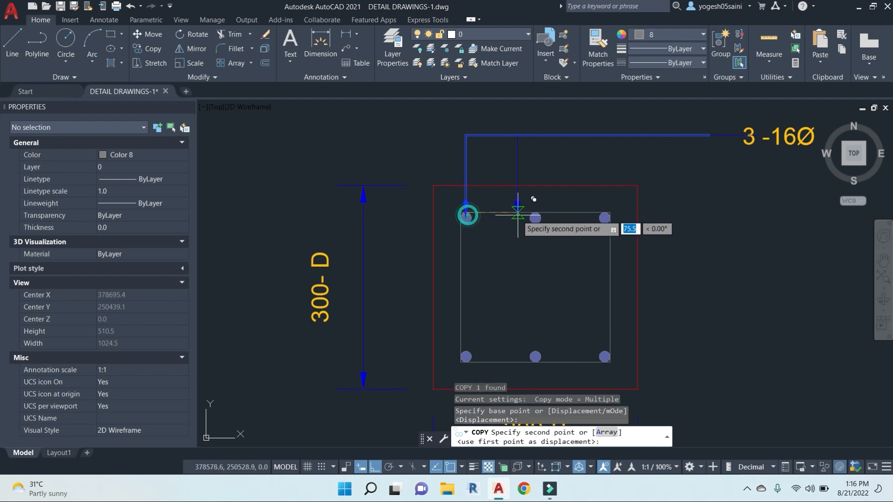
left_click(535, 213)
left_click(605, 213)
key("Escape")
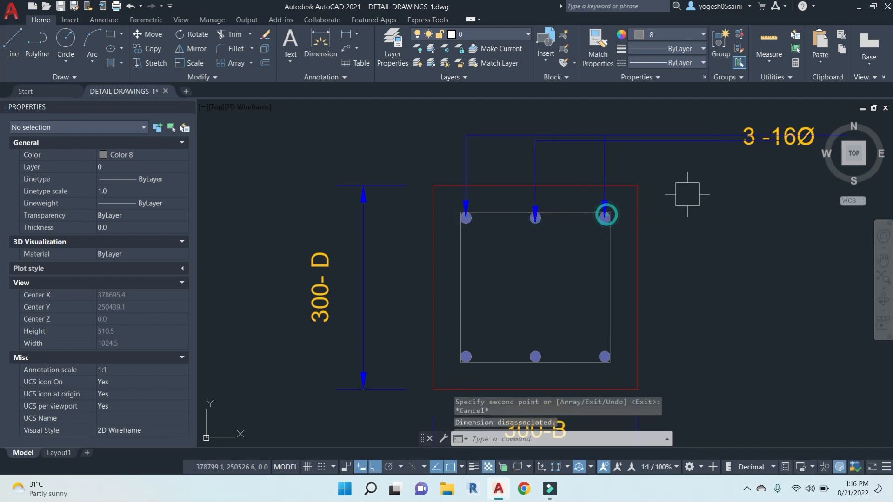
middle_click_drag(696, 191, 580, 219)
key("Escape")
key("Escape")
type("s")
key("Return")
left_click(746, 226)
key("Escape")
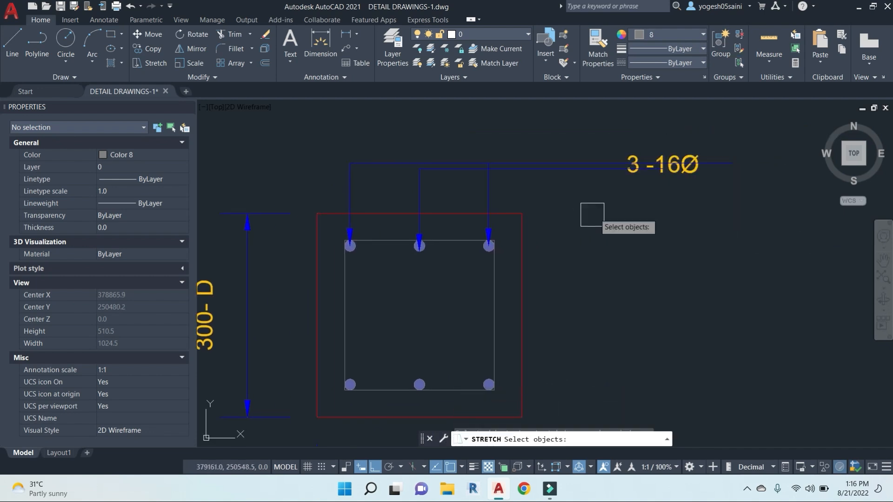
key("Escape")
Step: Stretch the middle leader's arrow tip up to the top of the upper-middle bar
left_click(413, 185)
scroll(440, 247, "up", 4)
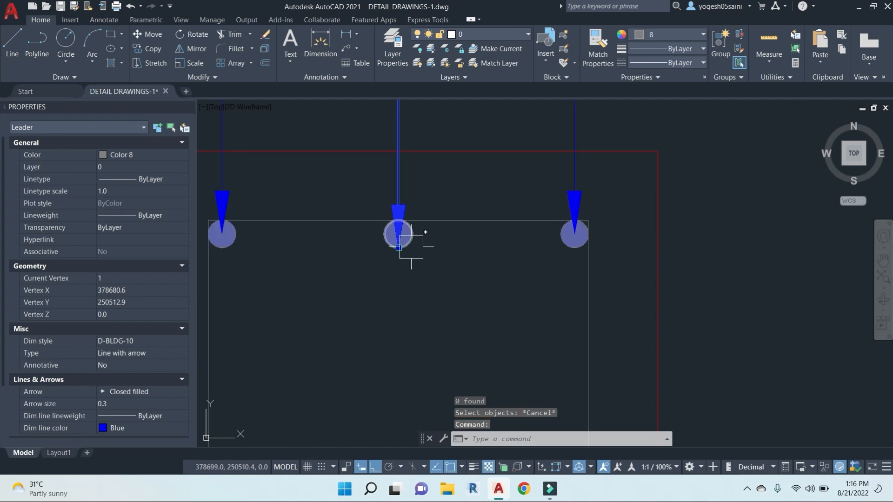
left_click(401, 244)
scroll(447, 195, "down", 3)
middle_click_drag(434, 158, 427, 207)
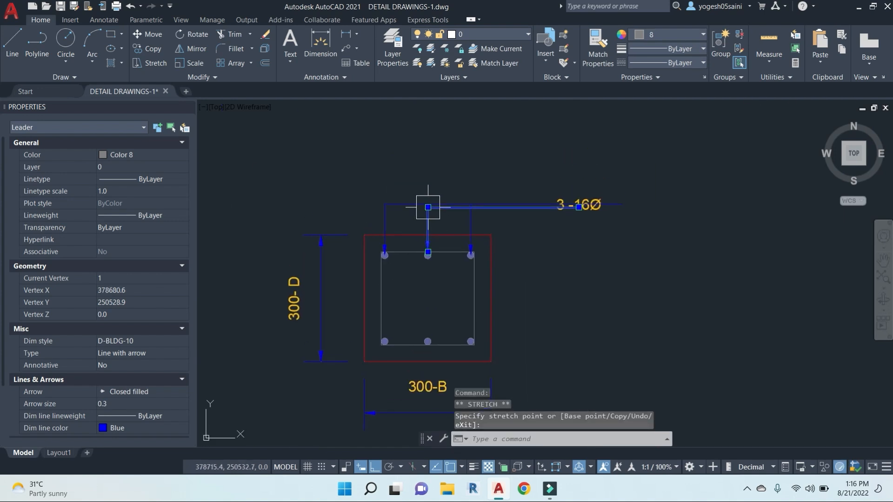
Step: Raise the middle leader's bend so its horizontal run lines up with the other two leaders
scroll(426, 207, "up", 3)
left_click(428, 200)
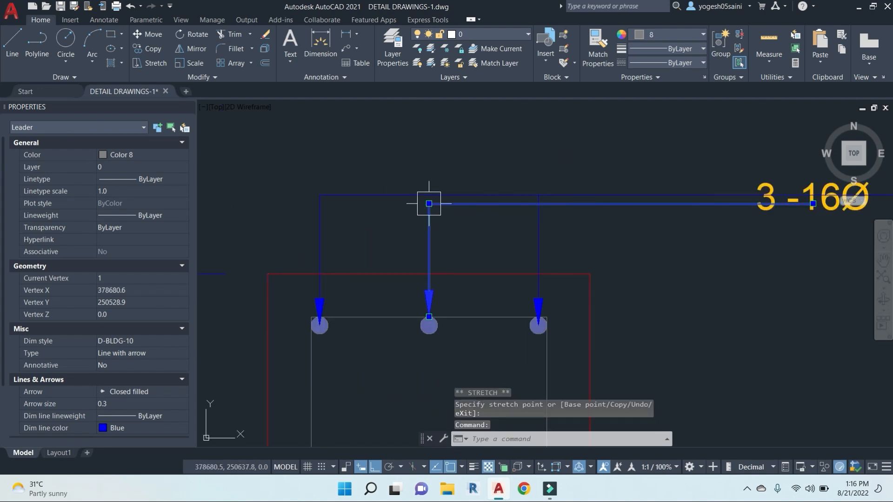
left_click(429, 203)
left_click(429, 195)
middle_click_drag(742, 245, 596, 305)
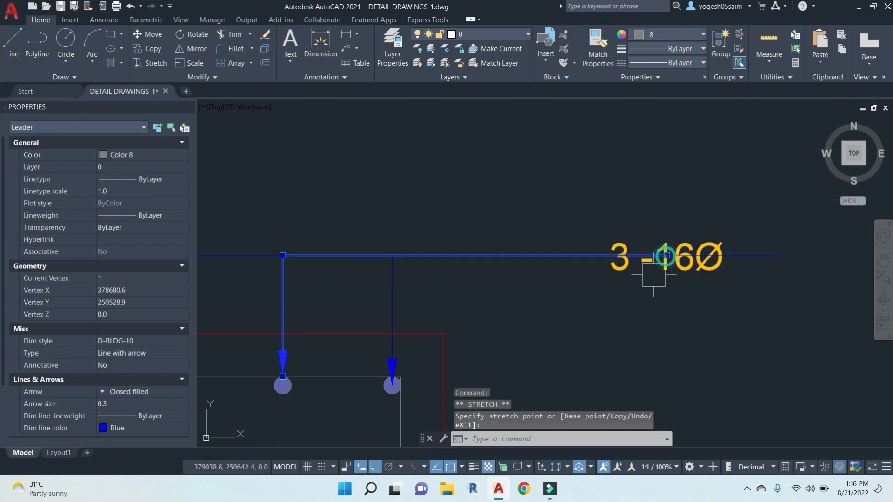
scroll(650, 292, "down", 3)
key("Escape")
key("Escape")
Step: Stretch the ends of the two copied leaders back to the start of the "3 -16Ø" note, leaving the note out of the selection
scroll(650, 292, "up", 2)
type("s")
key("Return")
left_click(730, 302)
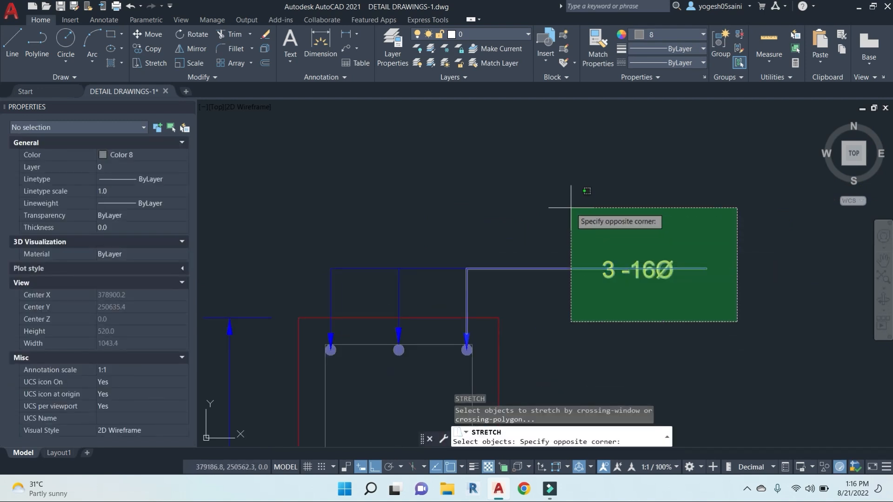
left_click(570, 208)
left_click(708, 304, "shift")
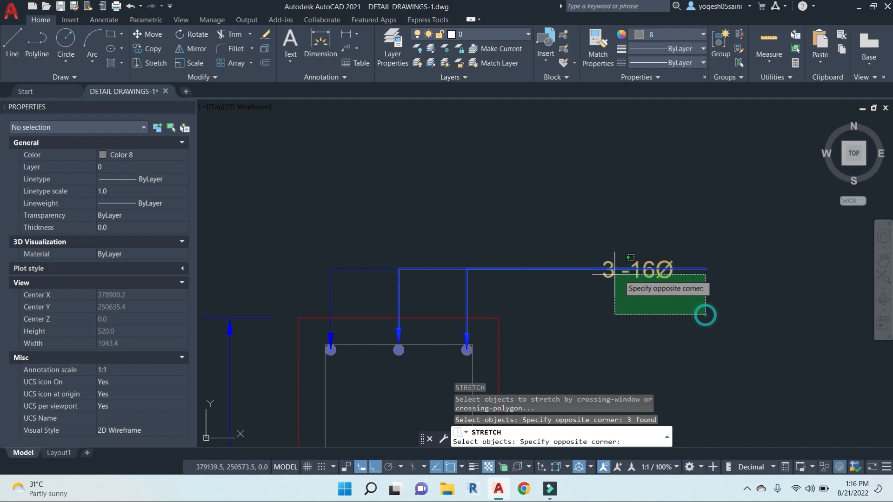
left_click(590, 272, "shift")
key("Return")
left_click(735, 332)
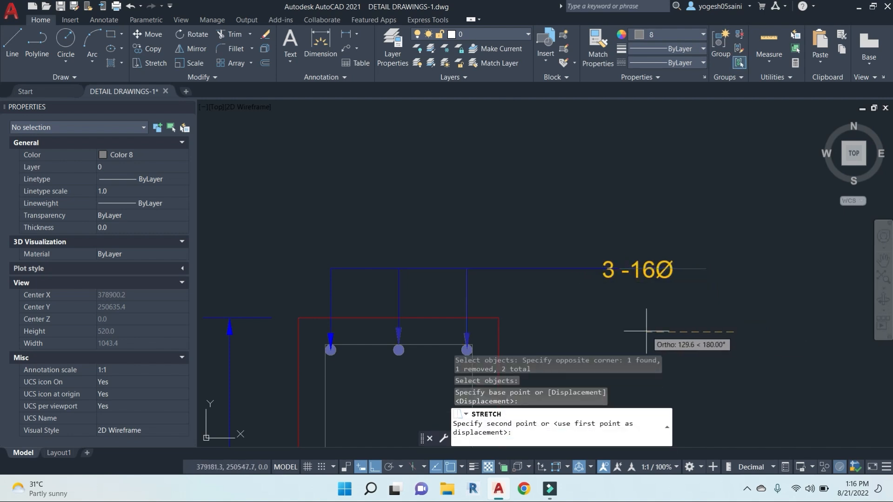
key("Escape")
Step: Mirror the three upper leaders and their note about the square's horizontal centerline, keeping the source objects
scroll(588, 295, "down", 4)
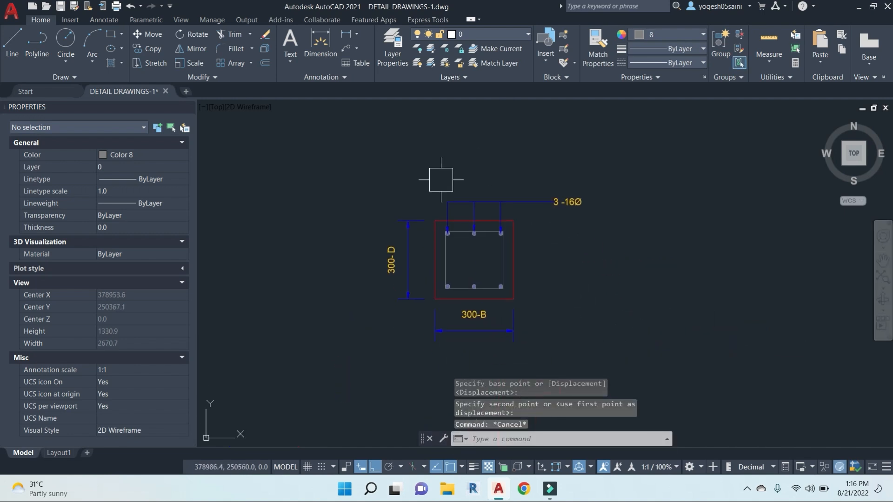
scroll(588, 219, "up", 2)
left_click(604, 216)
left_click(344, 135)
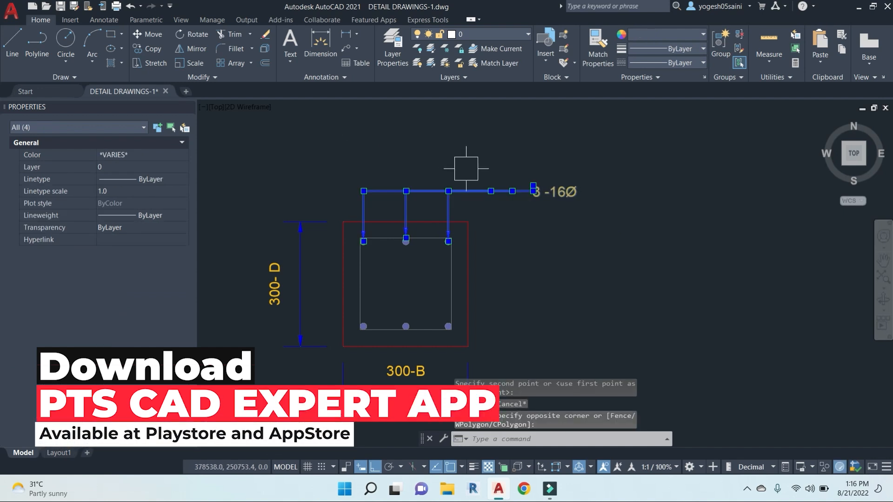
key("Return")
left_click(451, 283)
left_click(586, 284)
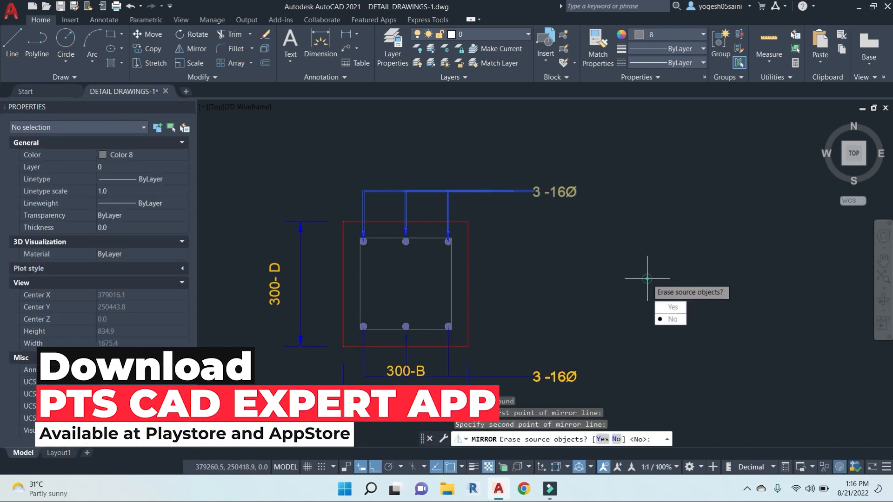
key("Return")
Step: Move the "300-B" dimension line further down, clear of the lower leaders
middle_click_drag(565, 316, 590, 213)
left_click(479, 295)
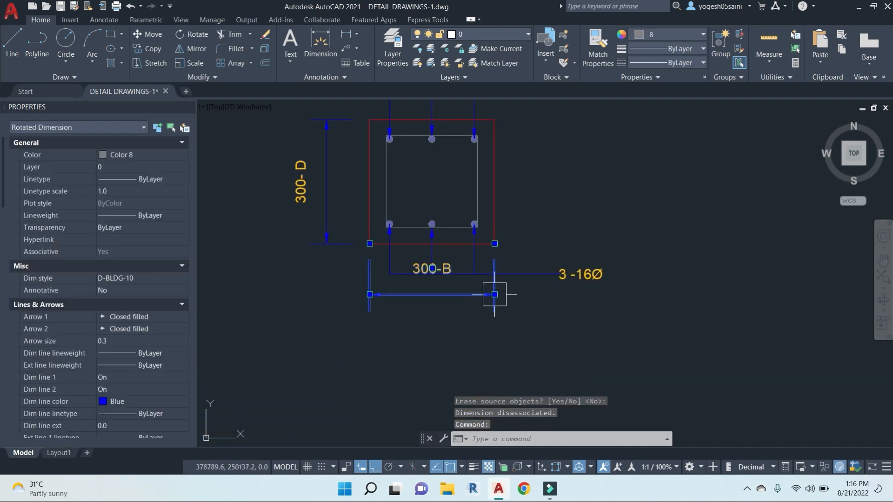
left_click(494, 295)
key("Escape")
key("Escape")
key("Escape")
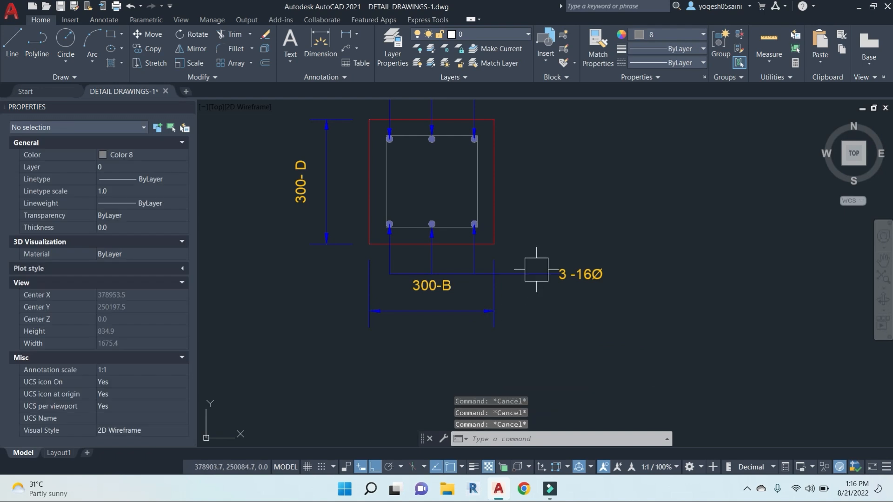
middle_click_drag(540, 205, 546, 264)
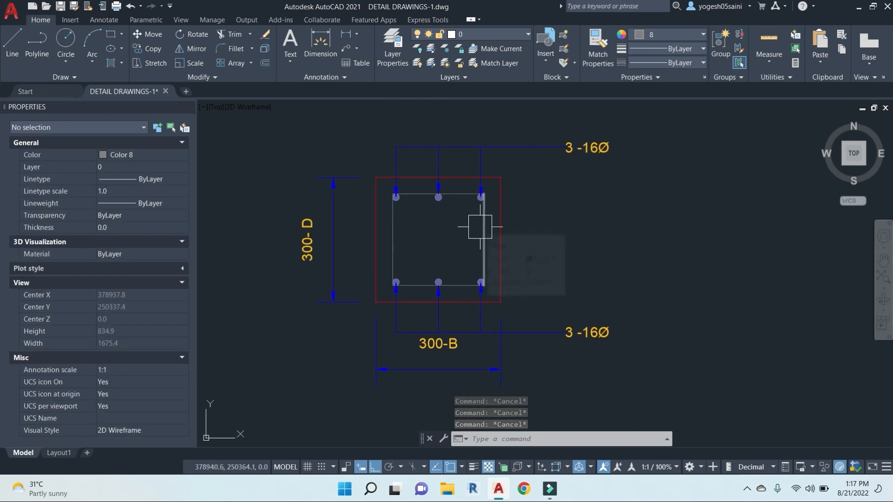
Step: Draw a short slanted hook line from the left side of the upper-left bar down into the section, with Ortho off
type("l")
key("Return")
scroll(399, 193, "up", 8)
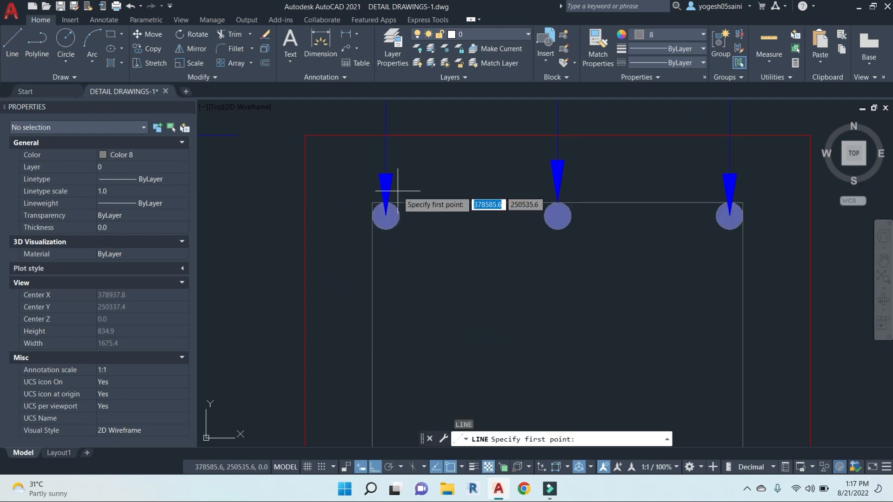
left_click(368, 232)
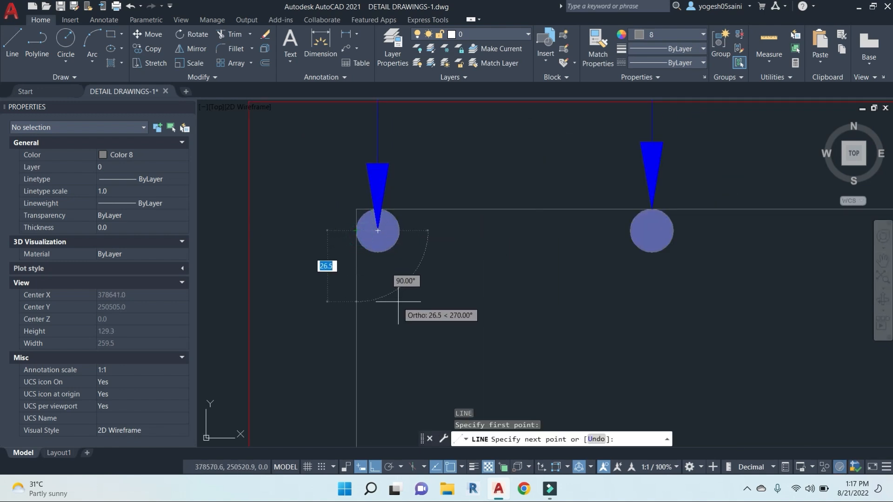
key("F8")
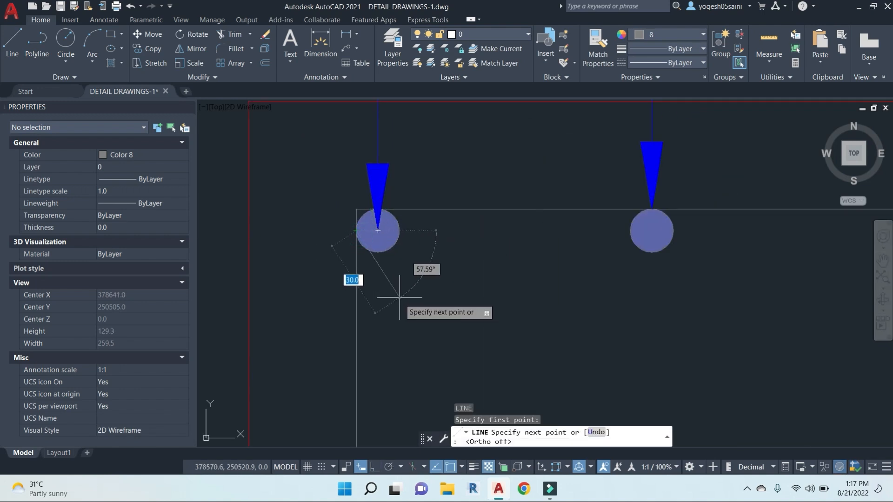
left_click(374, 298)
key("Return")
Step: Draw a second short hook line from the right side of the upper-left bar, roughly parallel to the first
key("Return")
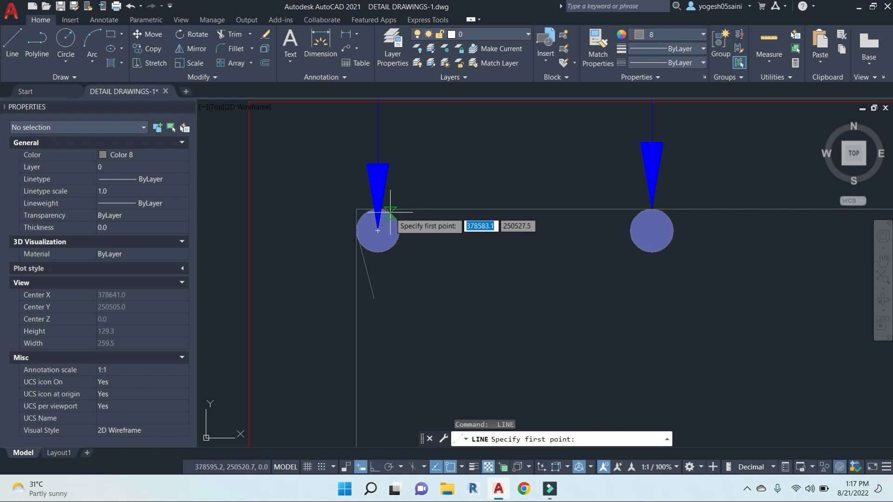
left_click(394, 218)
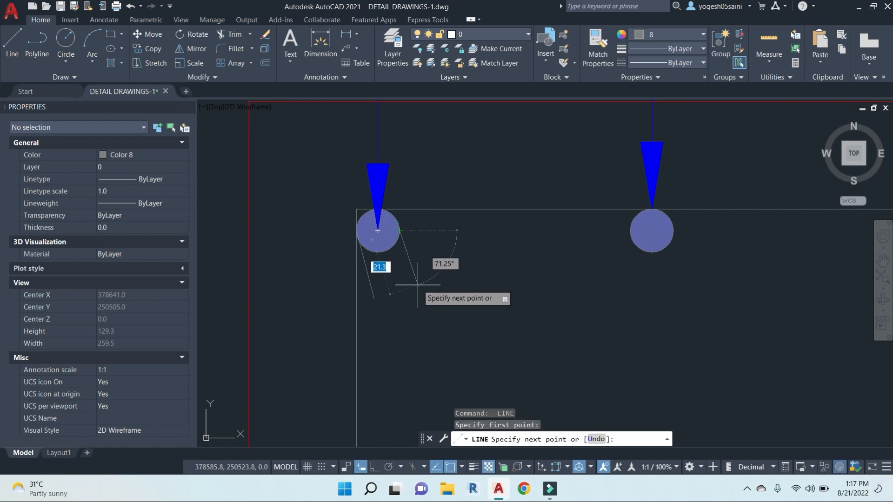
key("Escape")
key("Escape")
key("Escape")
key("Escape")
scroll(459, 274, "down", 5)
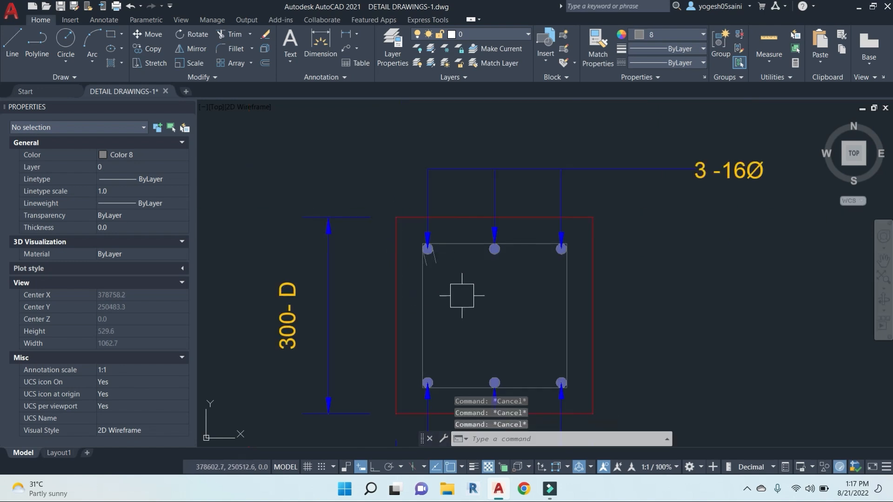
Step: Draw a horizontal quick leader outward from the inner square's right edge, with Ortho on
middle_click_drag(437, 267, 438, 245)
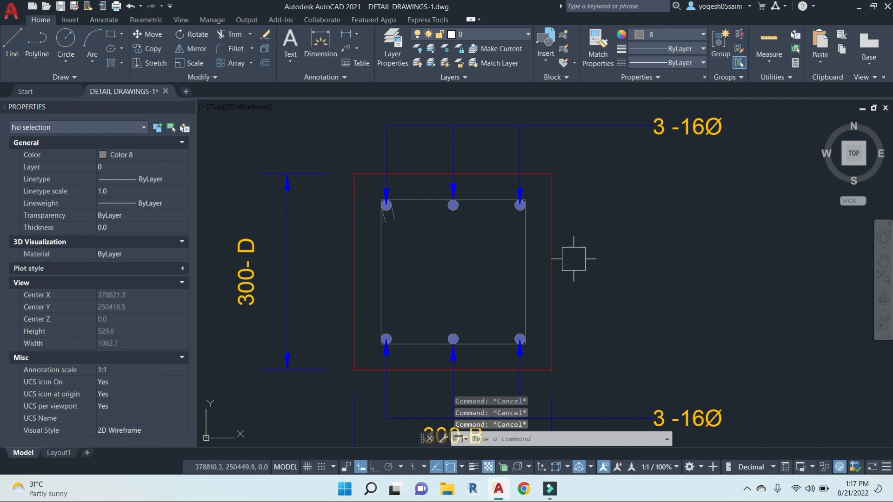
key("Return")
left_click(527, 271)
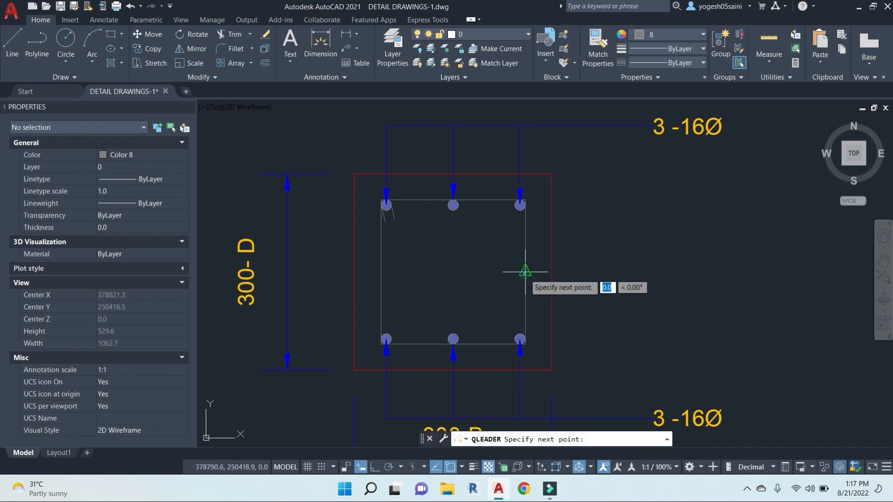
key("F8")
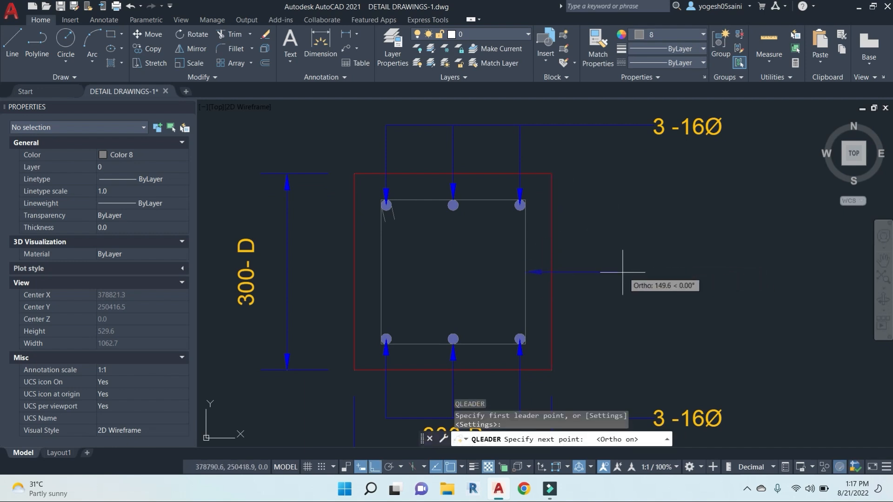
left_click(625, 272)
left_click(634, 272)
key("Return")
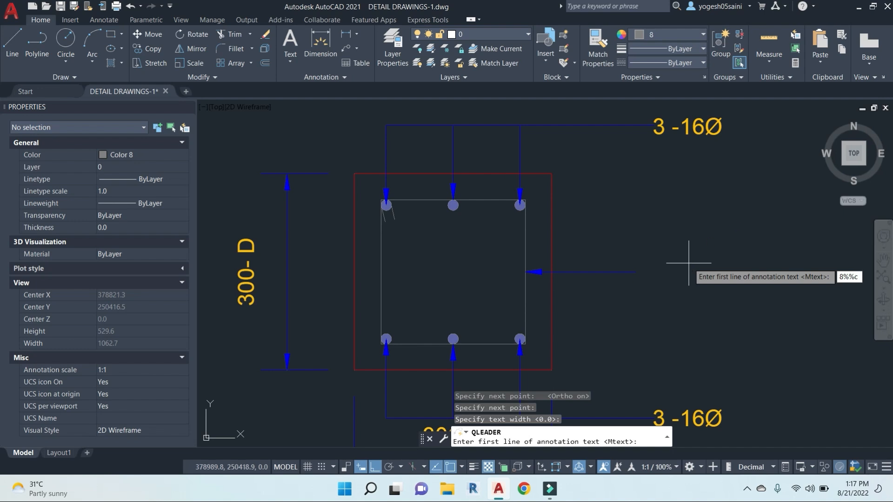
Step: Clear the single-line annotation entry and write the leader's note as multiline text "8Ø - 100"
key("BackSpace")
key("BackSpace")
key("BackSpace")
key("BackSpace")
key("Return")
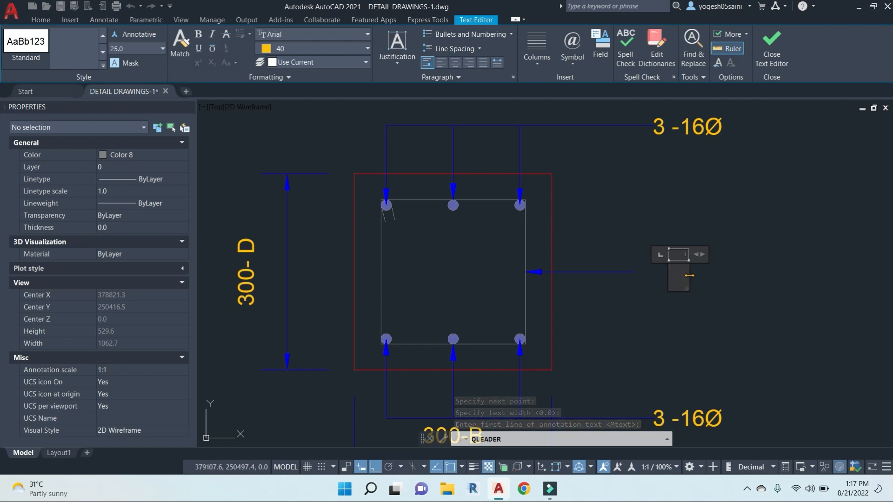
type("8")
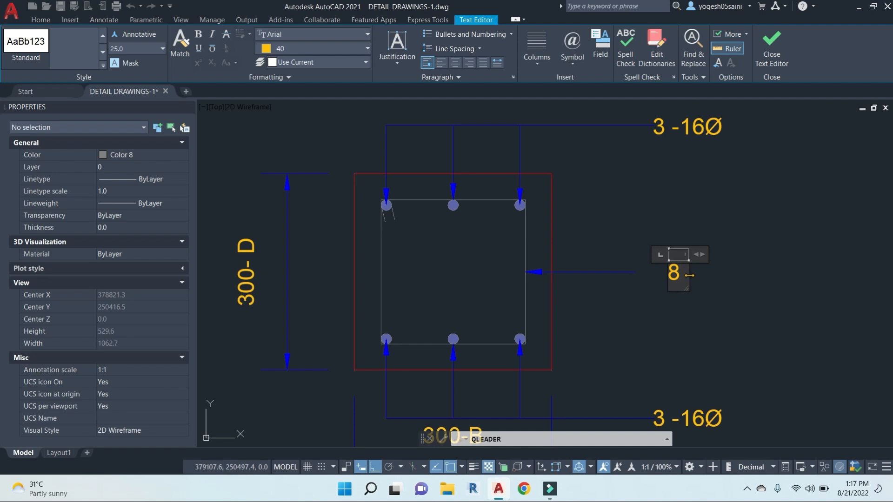
type("%%c")
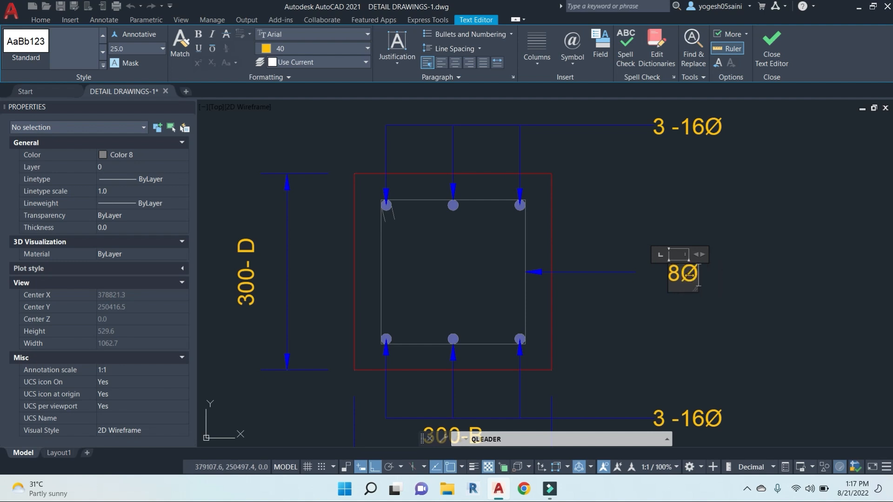
key("Return")
type("-")
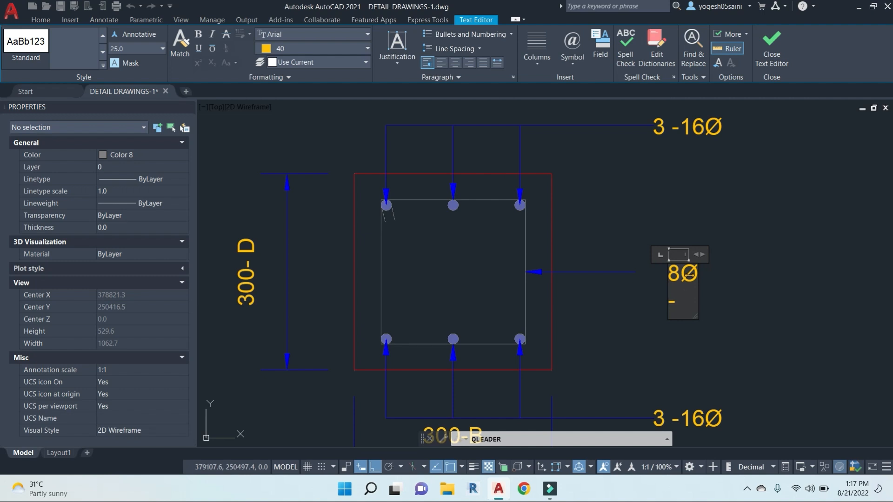
key("Return")
type("100")
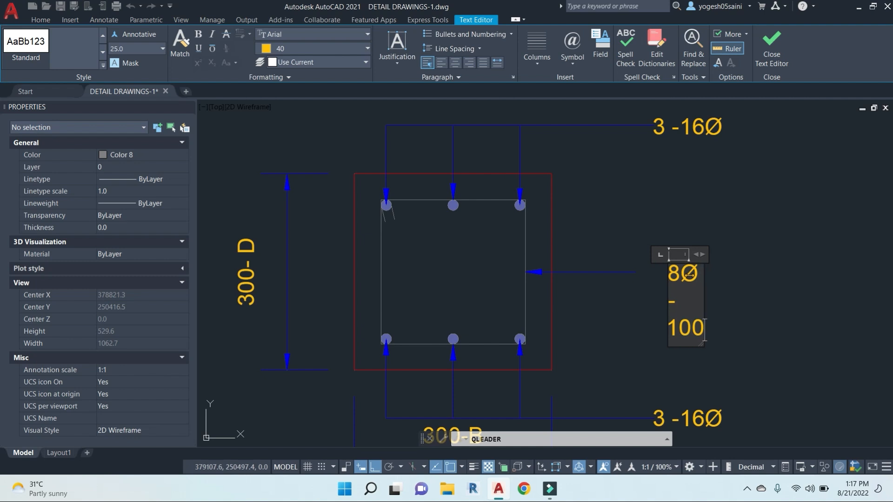
left_click_drag(705, 255, 861, 255)
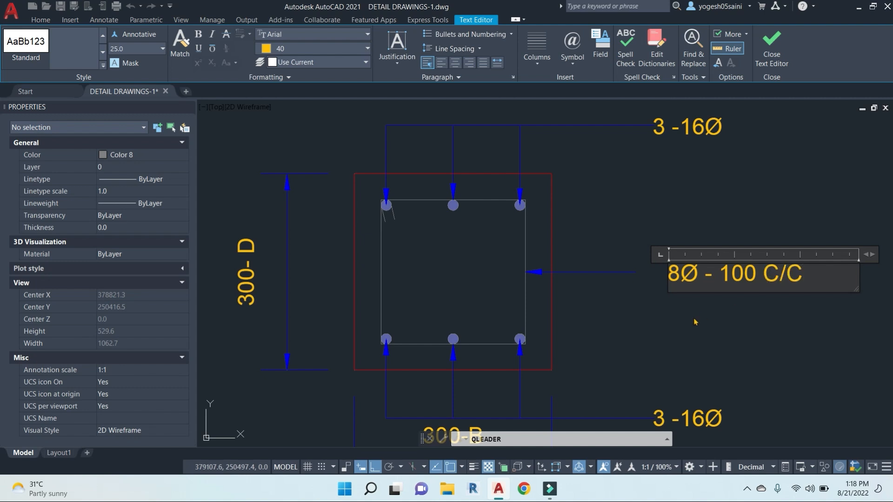
left_click(721, 279)
type("@")
key("Escape")
key("Escape")
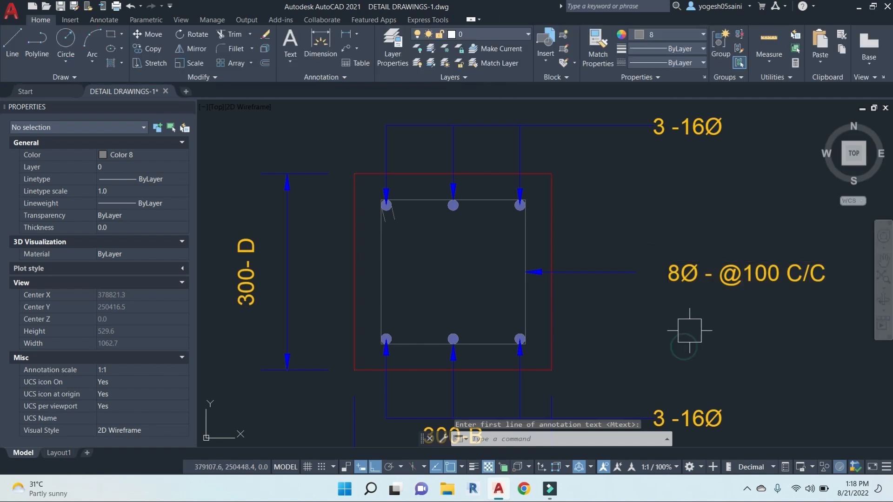
middle_click_drag(698, 313, 575, 281)
scroll(582, 274, "down", 3)
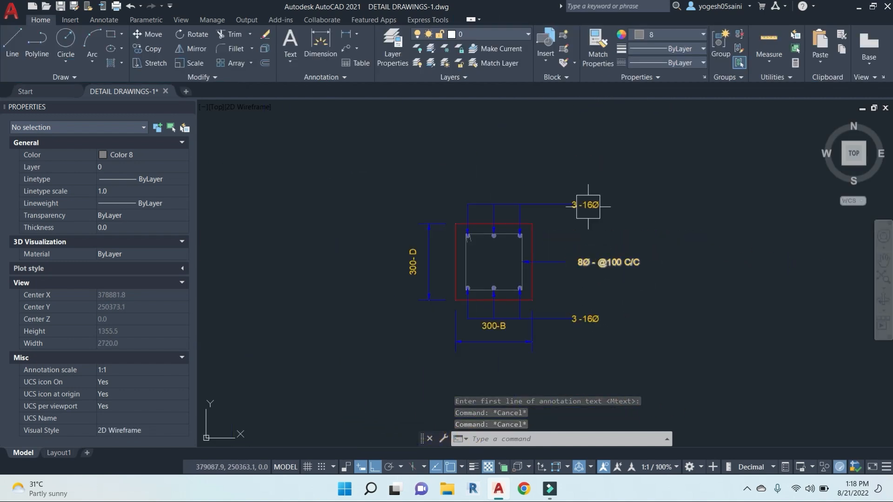
Step: Draw a rectangular frame around the whole square section, enclosing its dimensions and bar notes
key("Escape")
type("RE")
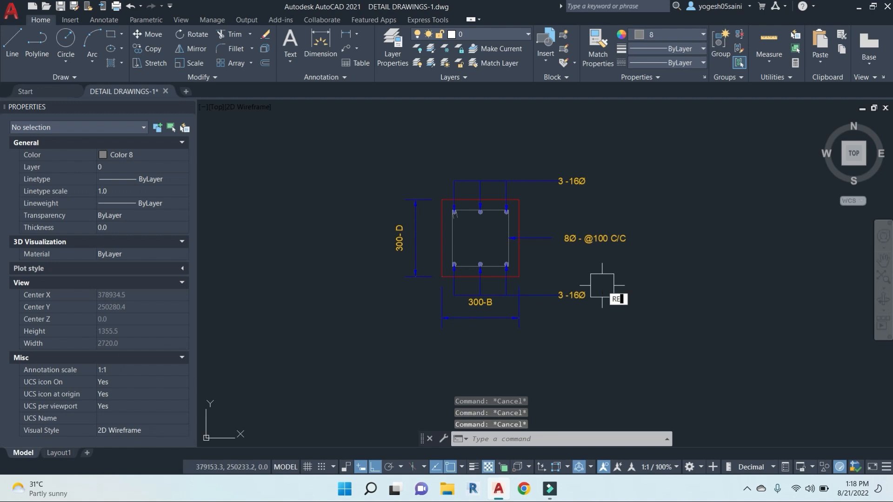
type("C")
key("Return")
left_click(361, 145)
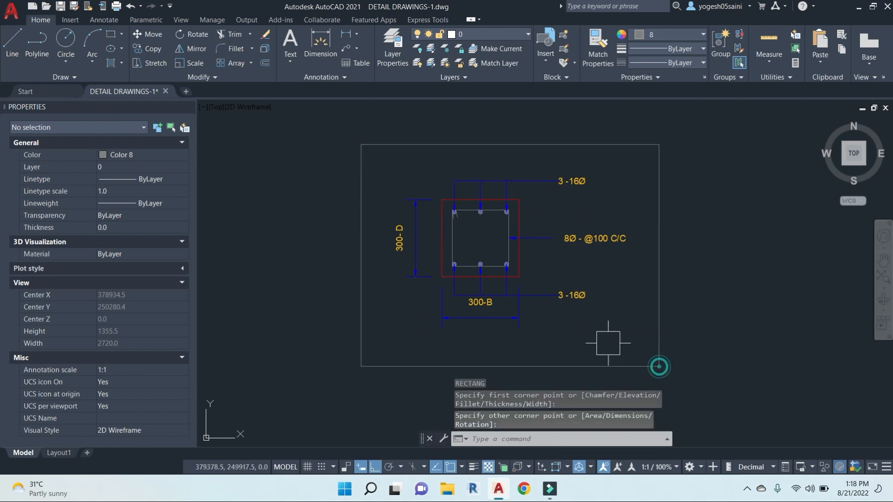
left_click(659, 366)
Step: Copy the lower "3 -16Ø" label straight down by about 163 mm, inside the frame
left_click(578, 295)
type("CO")
key("Return")
left_click(711, 295)
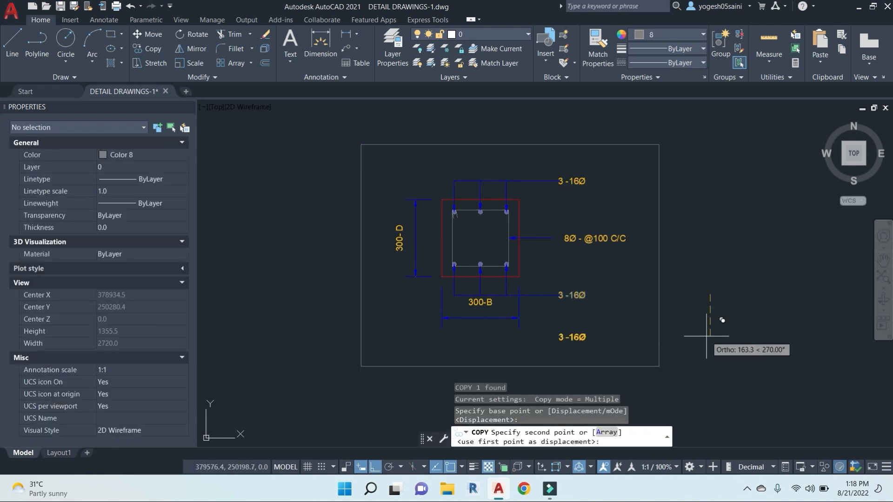
left_click(705, 337)
key("Escape")
Step: Move the copied label left beneath the width dimension and rewrite it as "COLUMN SECTION - 300X300"
left_click(590, 338)
type("M")
key("Return")
left_click(771, 349)
left_click(683, 349)
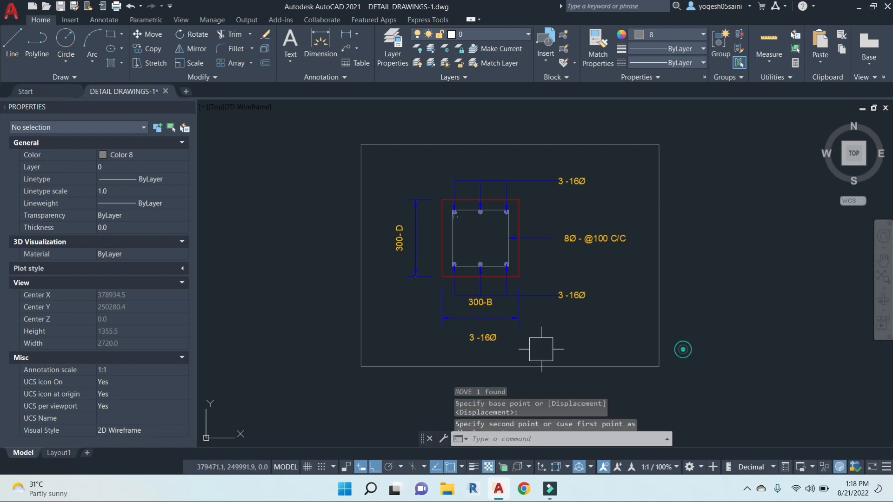
double_click(486, 339)
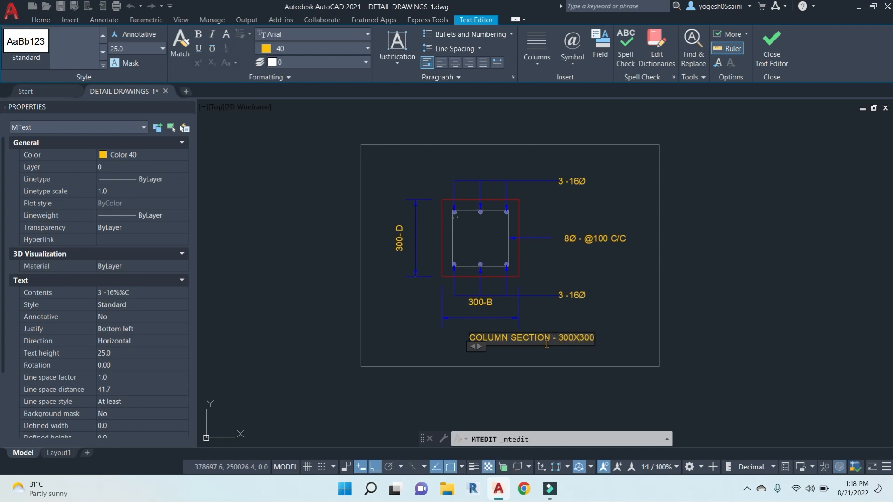
left_click(631, 329)
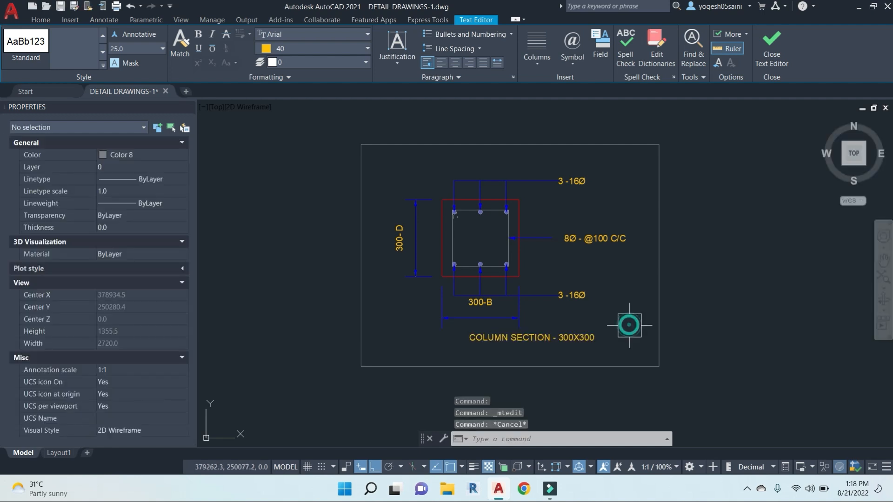
Step: Move the column title left so it is roughly centred below the section, and save the drawing
left_click(577, 337)
type("m")
key("Return")
left_click(766, 332)
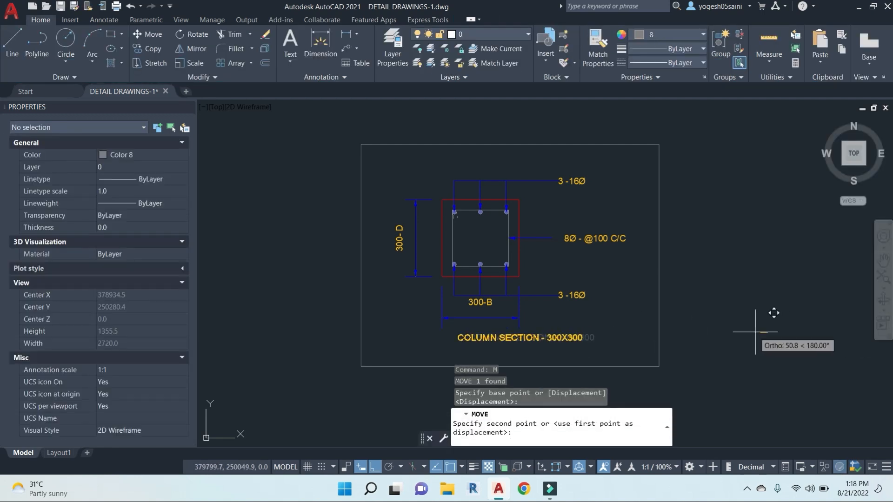
left_click(726, 332)
key("Escape")
key("Escape")
key("ctrl+s")
Step: Copy the complete framed column detail horizontally to the right, leaving a gap between the two frames
scroll(608, 321, "down", 3)
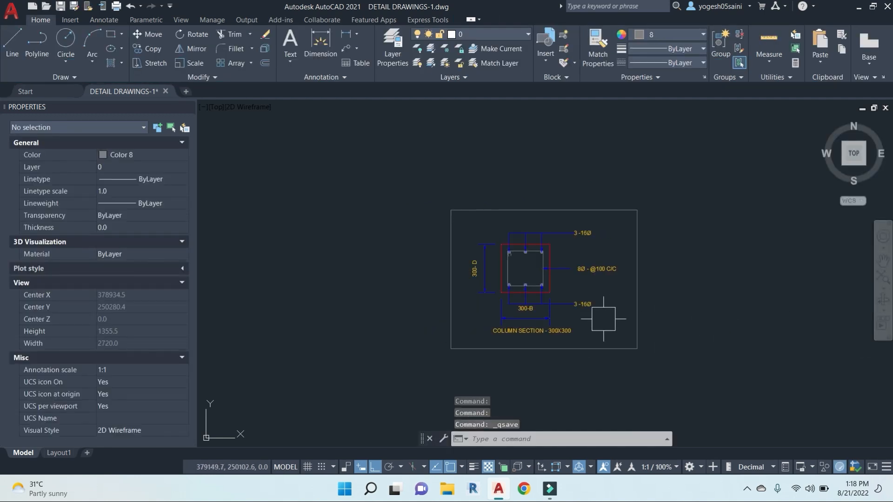
left_click(590, 364)
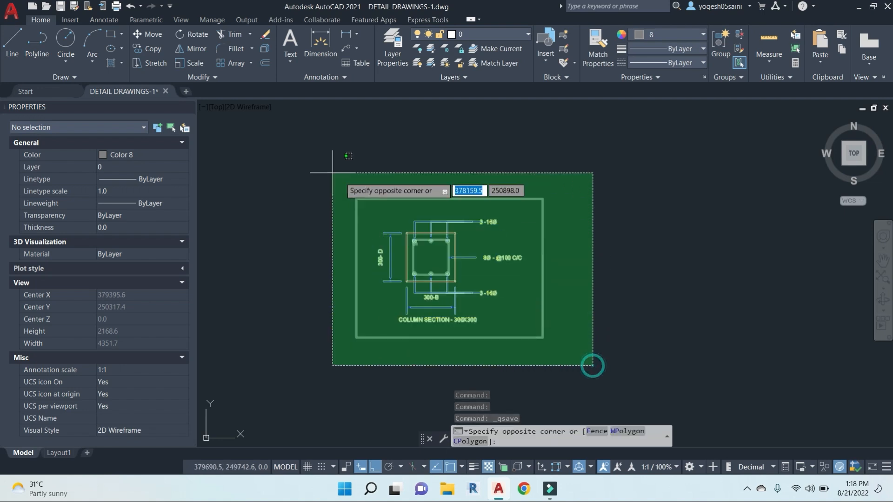
left_click(355, 196)
type("o")
key("Return")
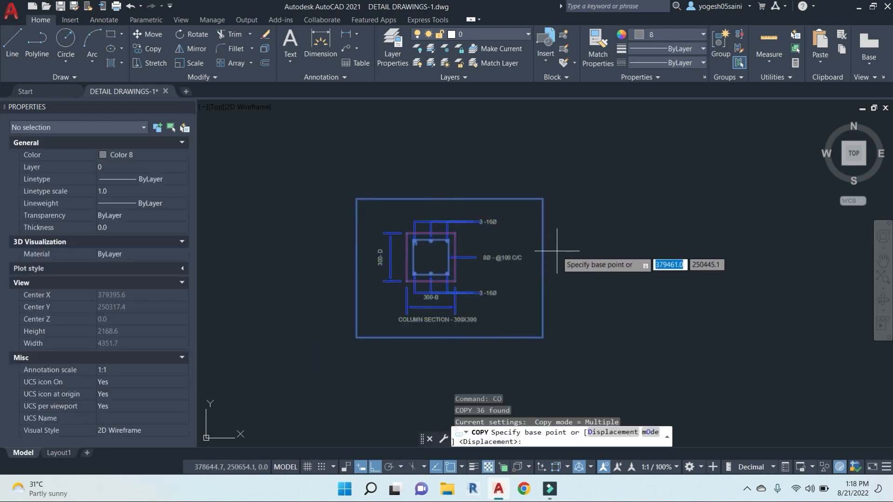
left_click(542, 198)
scroll(405, 198, "up", 3)
scroll(404, 197, "down", 2)
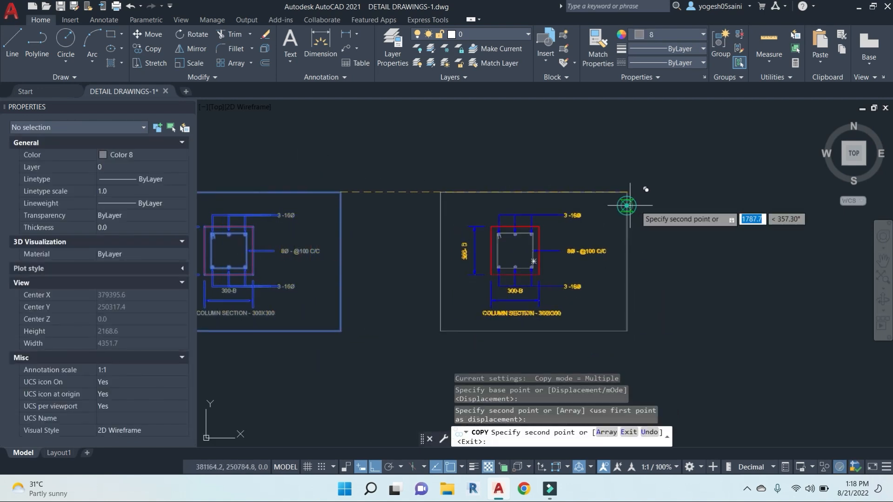
left_click(668, 178)
key("Escape")
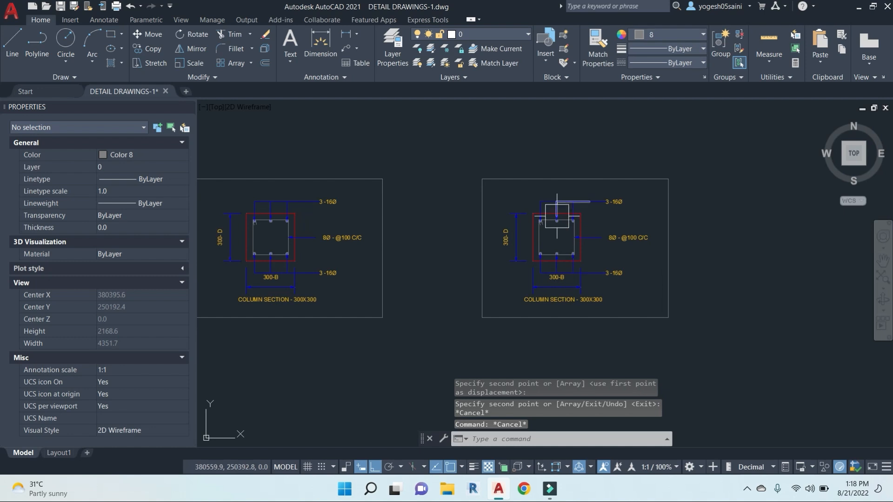
Step: Stretch the bottom edge of the copied detail's frame downward to make more room below the title
scroll(565, 274, "up", 2)
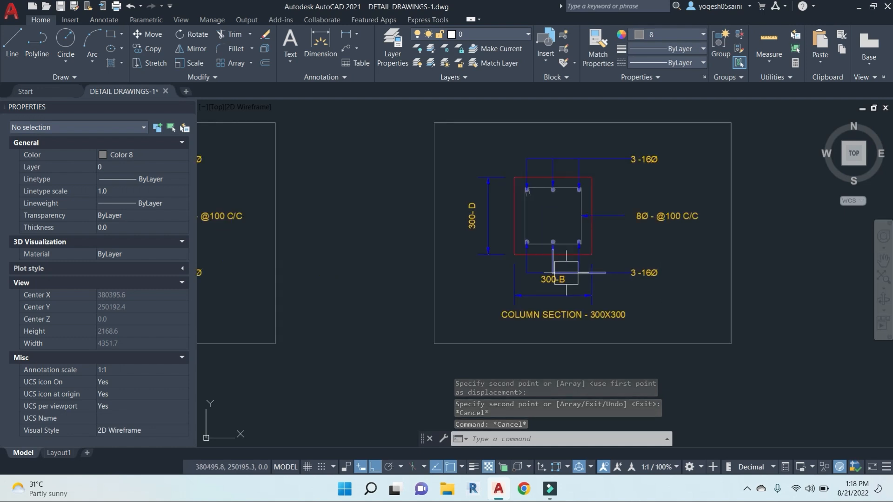
type("s")
key("Return")
left_click(756, 376)
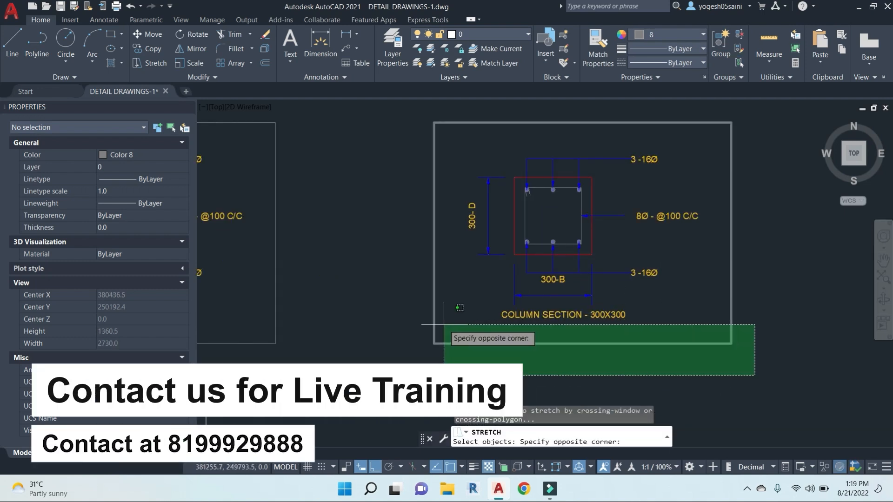
left_click(401, 320)
key("Return")
left_click(811, 303)
left_click(812, 342)
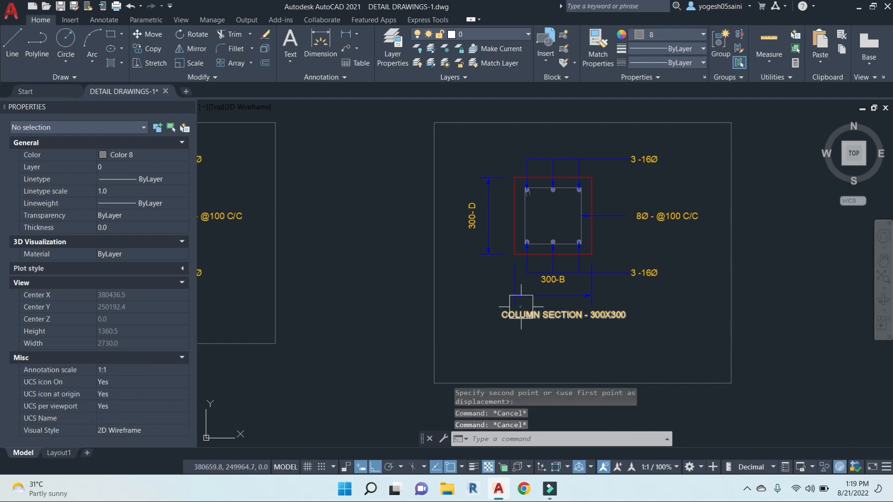
Step: Change the word COLUMN in the copied detail's title so it reads "BEAM SECTION - 300X300"
double_click(507, 315)
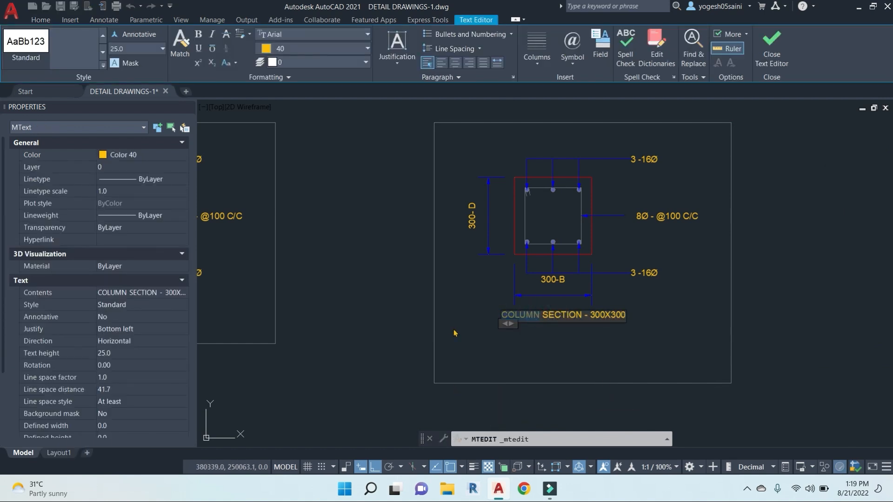
type("BEA")
left_click(709, 281)
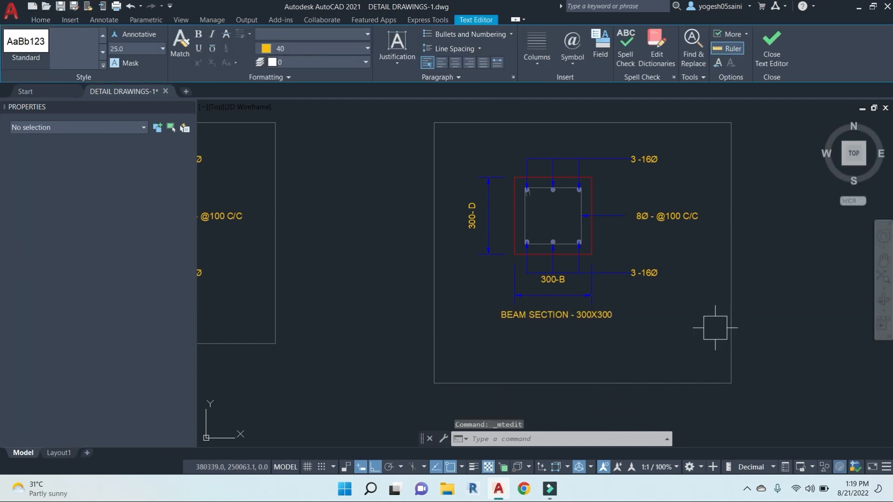
Step: Stretch the lower part of the beam section, with its bottom bars, labels and title, 300 mm downward
scroll(709, 319, "down", 5)
scroll(553, 340, "up", 4)
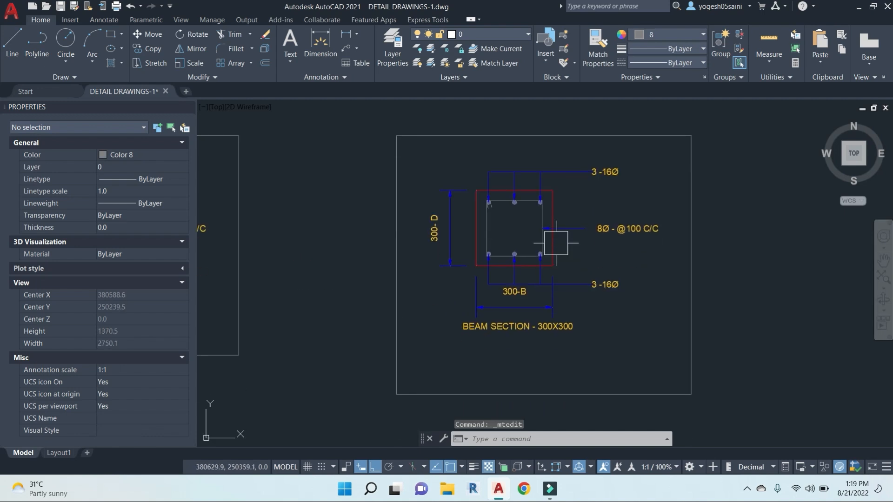
type("s")
key("Return")
left_click(671, 373)
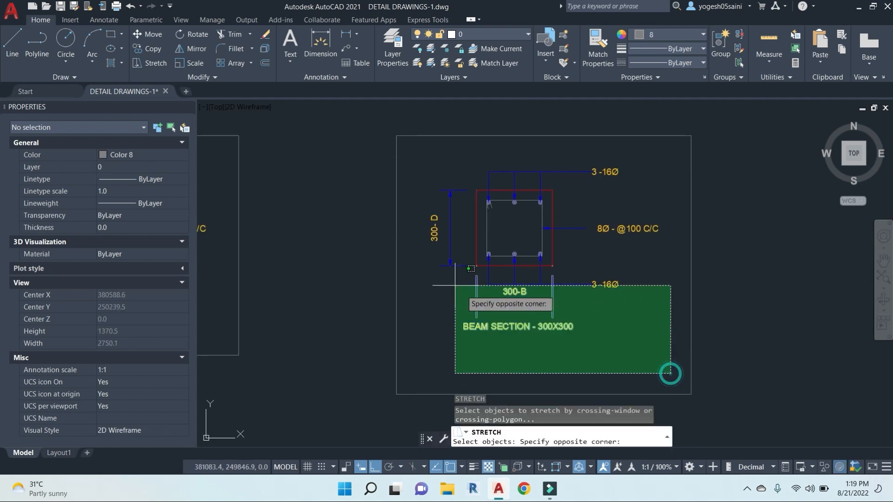
left_click(421, 244)
key("Return")
left_click(759, 252)
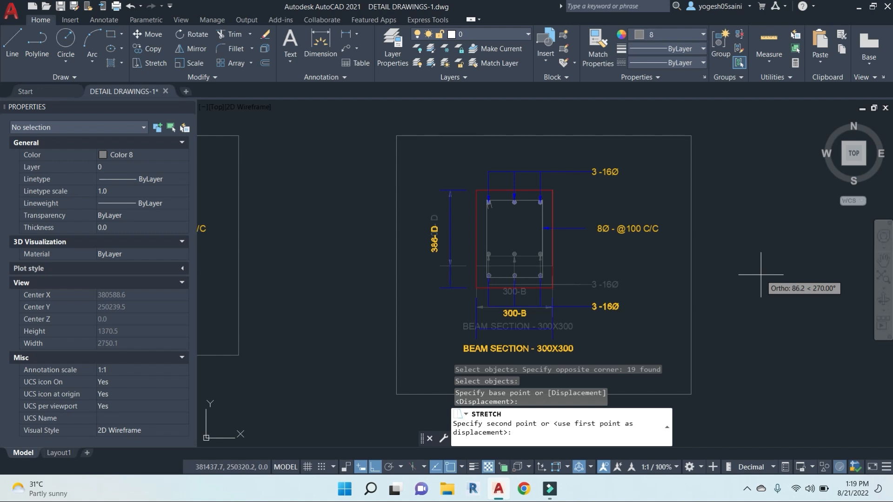
type("300")
key("Return")
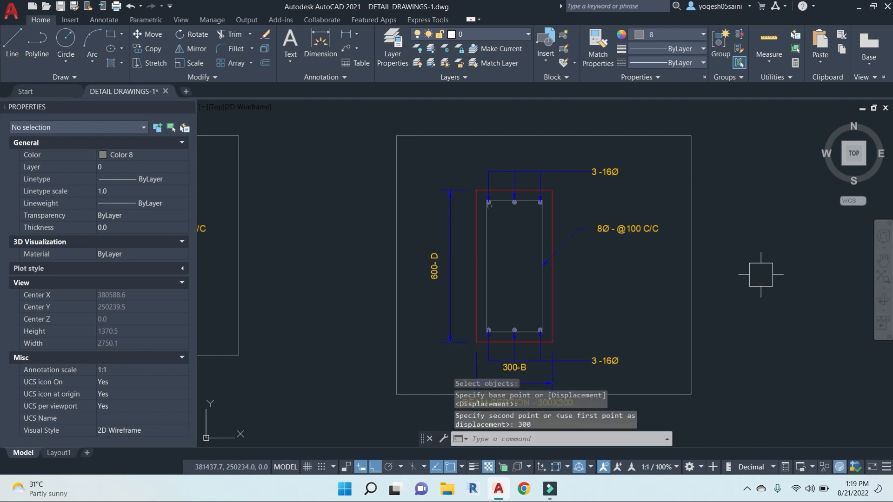
Step: Copy the three bottom bars of the beam section up to the mid-height of the inner rectangle, and save the drawing
scroll(563, 252, "down", 3)
scroll(576, 235, "up", 10)
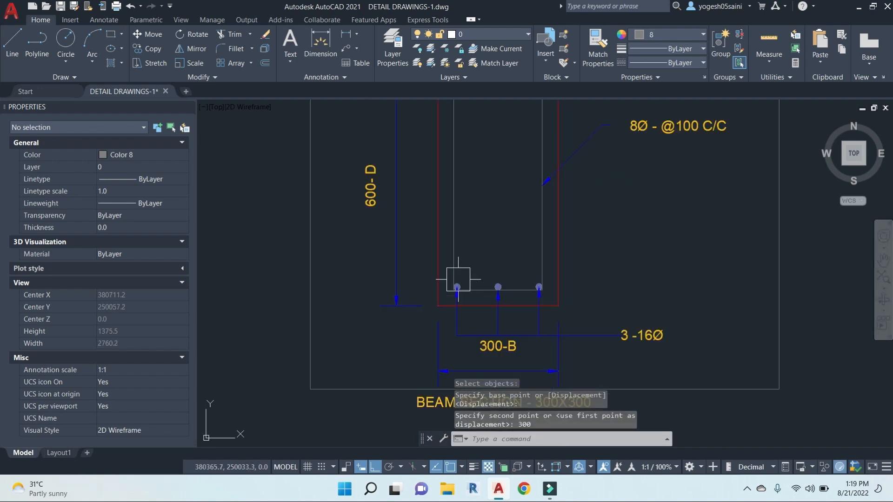
left_click(418, 274)
left_click(682, 329)
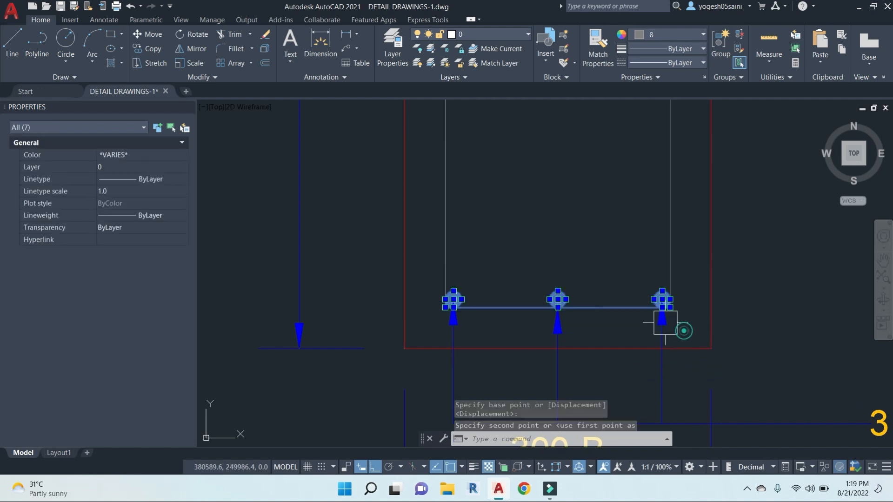
left_click(640, 333)
left_click(618, 275, "shift")
type("co")
key("Return")
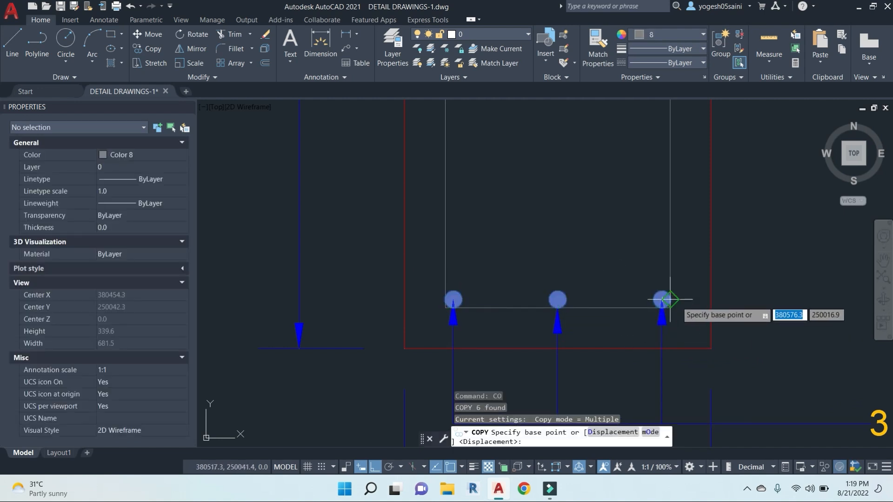
left_click(670, 300)
scroll(671, 300, "down", 5)
scroll(674, 223, "up", 2)
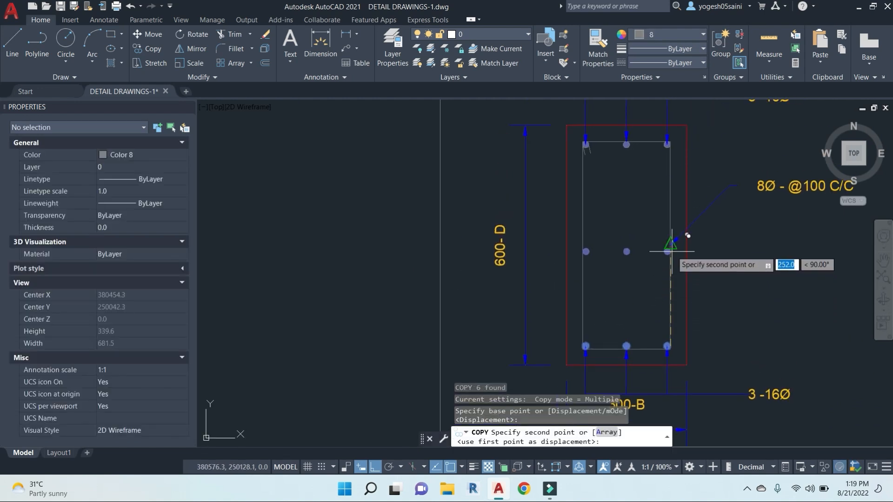
left_click(671, 245)
key("Escape")
scroll(642, 243, "down", 5)
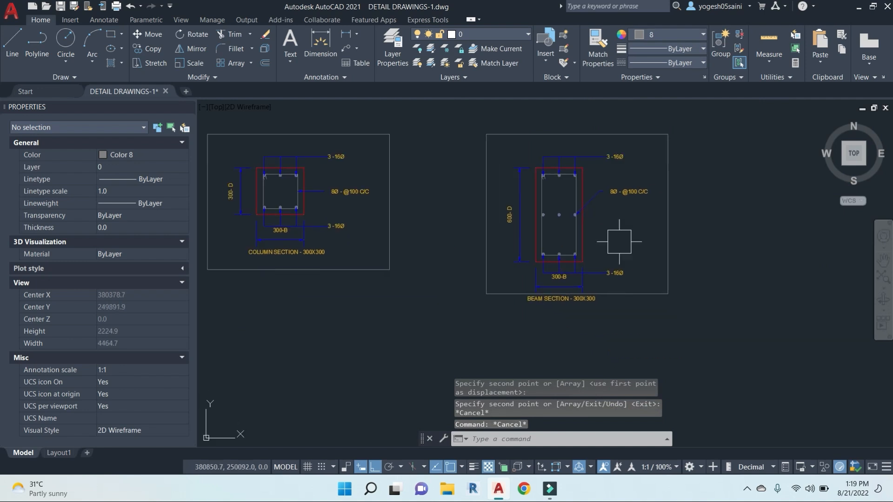
key("ctrl+s")
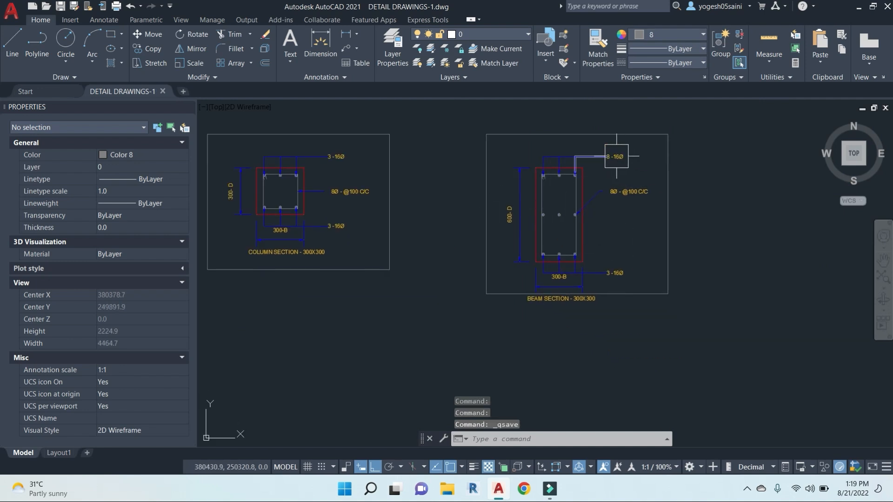
Step: Change the beam section's top bar label to "3 -12Ø"
scroll(609, 158, "up", 8)
double_click(610, 158)
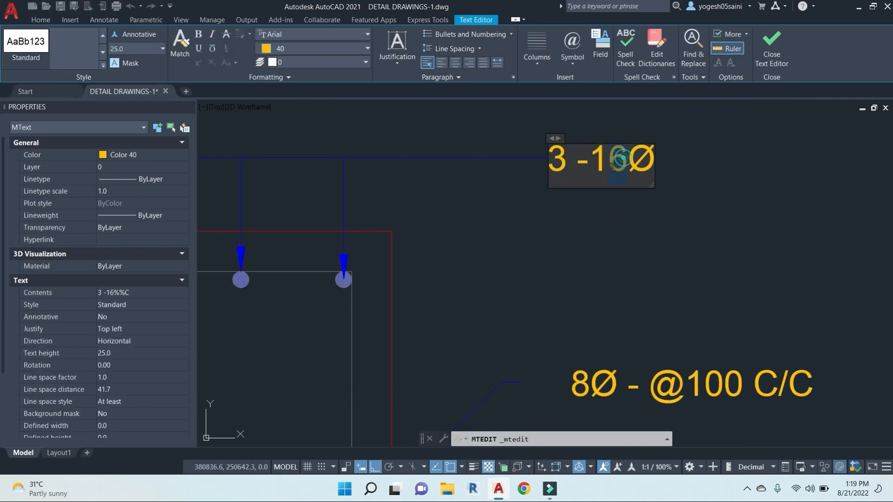
left_click(646, 234)
scroll(658, 259, "down", 3)
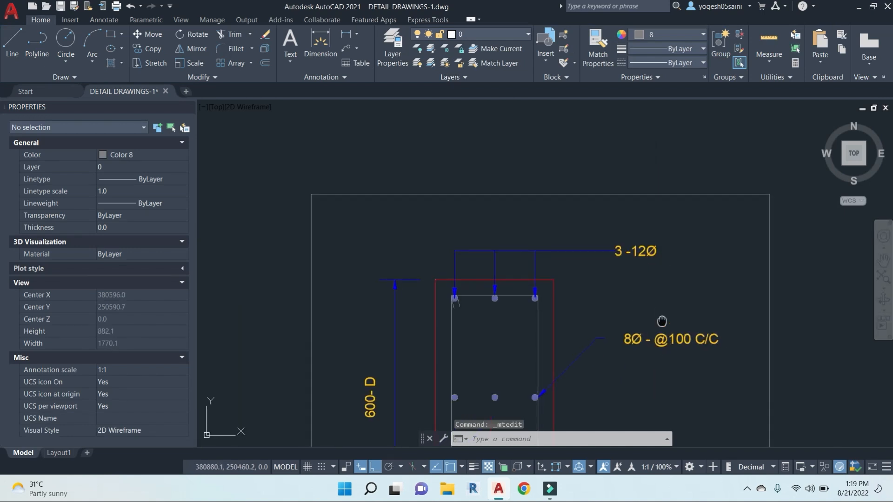
scroll(671, 252, "up", 5)
double_click(672, 251)
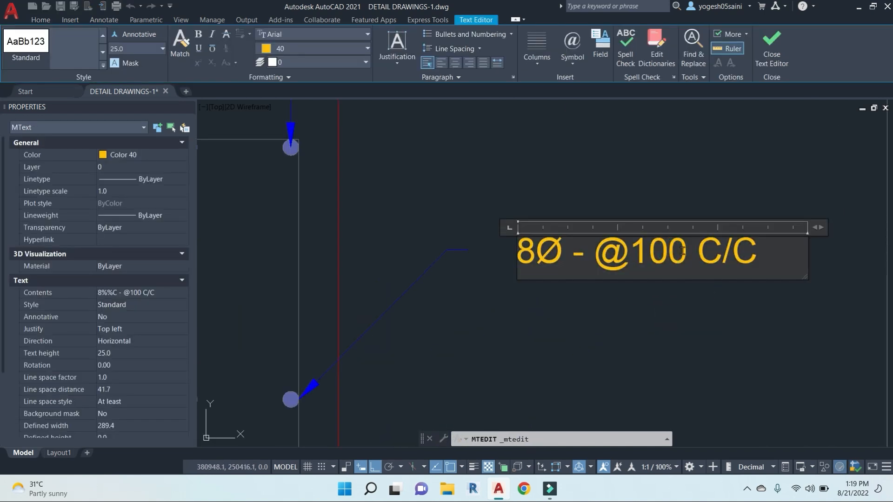
left_click_drag(682, 252, 644, 257)
type("200")
left_click(647, 322)
Step: Change the beam section's bottom bar label to "3 -12Ø"
scroll(649, 364, "down", 5)
middle_click_drag(649, 364, 637, 219)
scroll(572, 253, "up", 2)
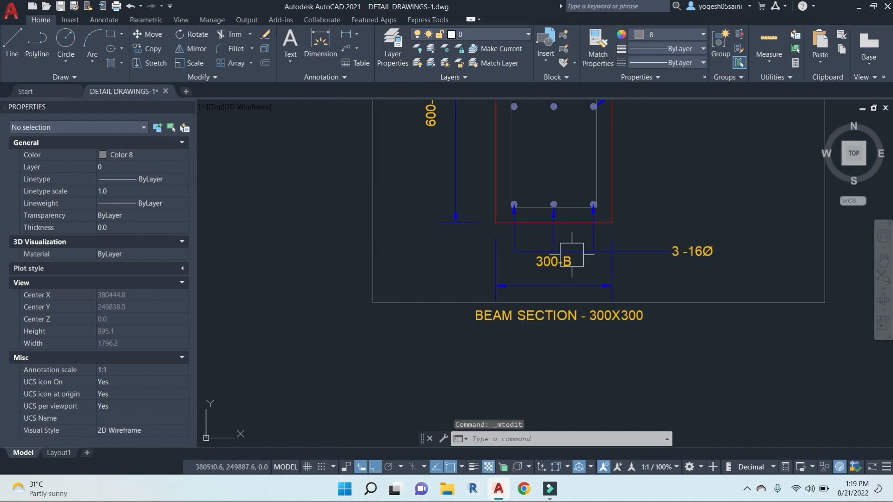
scroll(548, 276, "up", 2)
scroll(591, 263, "down", 3)
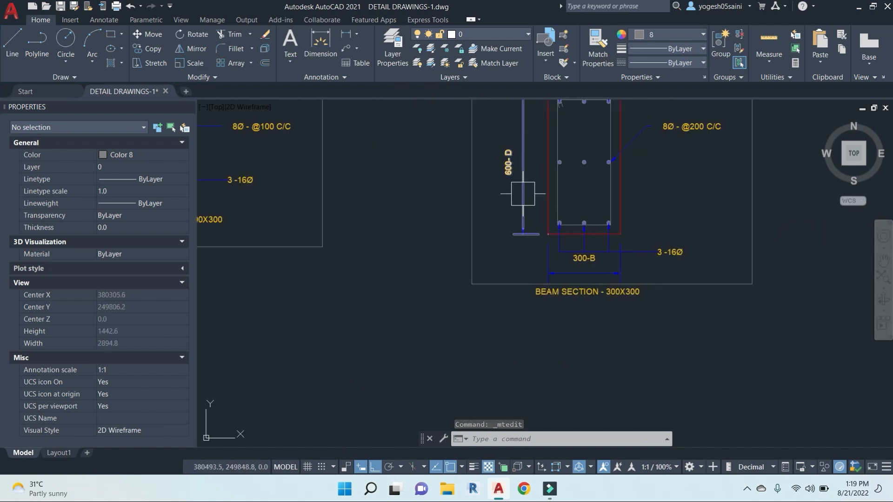
scroll(614, 249, "up", 3)
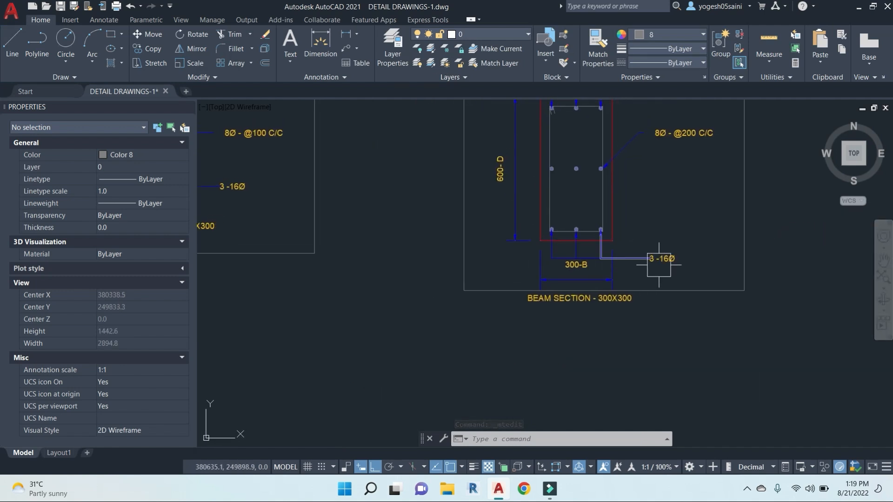
left_click(631, 242)
scroll(627, 243, "up", 5)
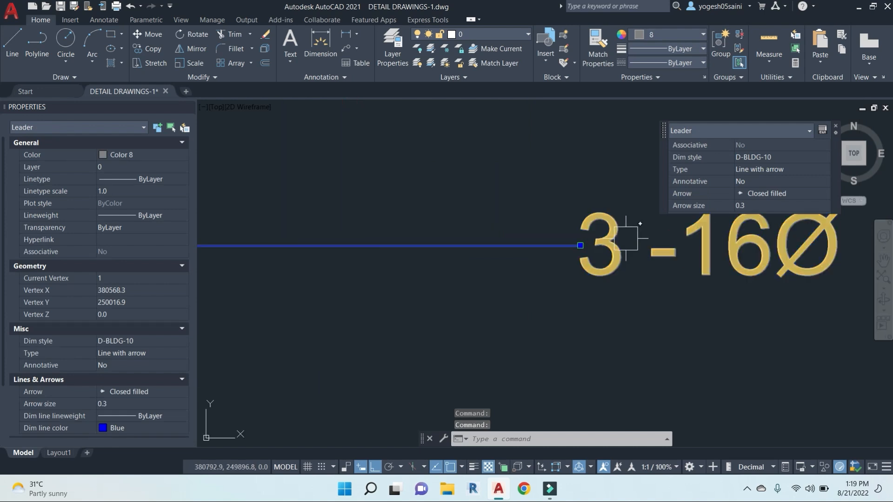
left_click(623, 243)
key("Escape")
double_click(614, 233)
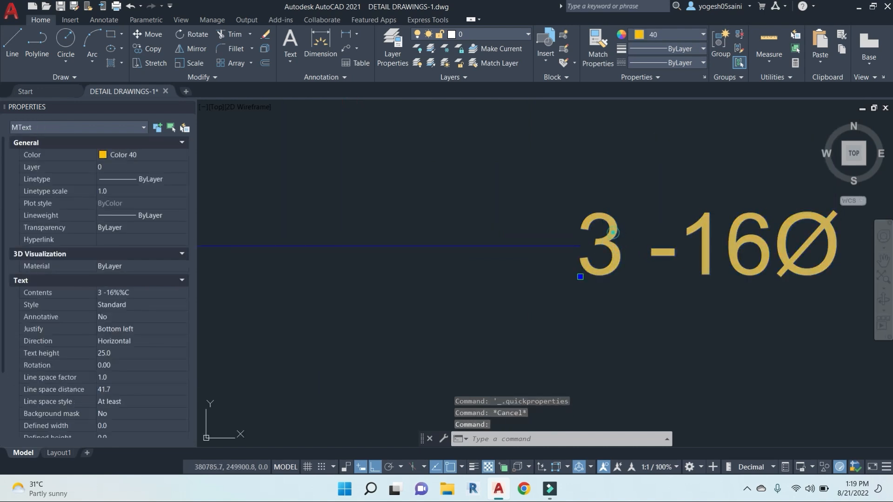
double_click(599, 260)
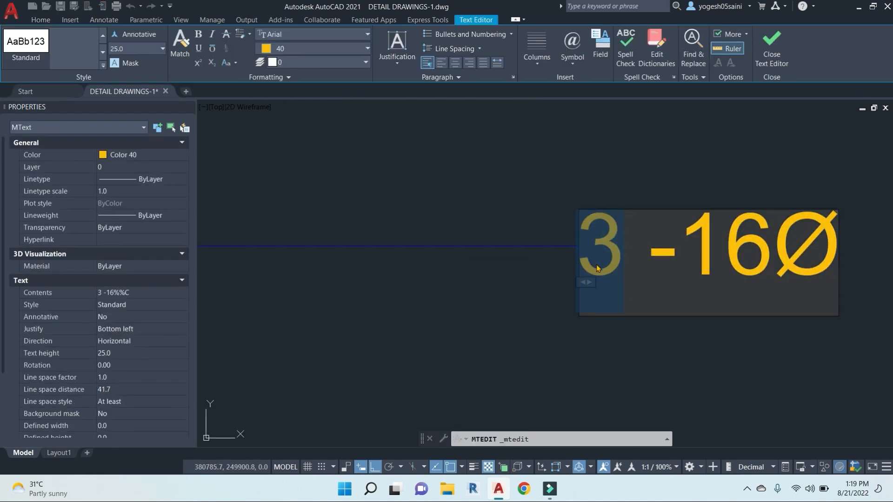
left_click(747, 342)
double_click(746, 267)
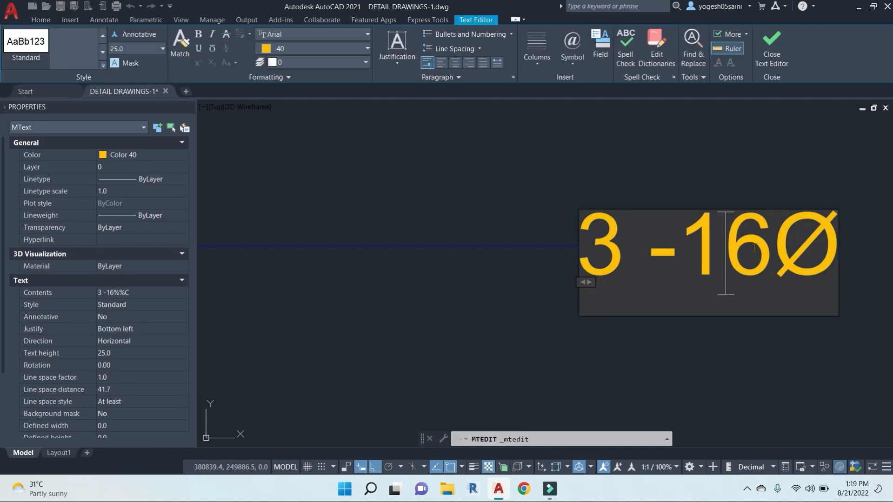
left_click_drag(759, 243, 736, 262)
type("2")
left_click(700, 361)
scroll(698, 326, "down", 6)
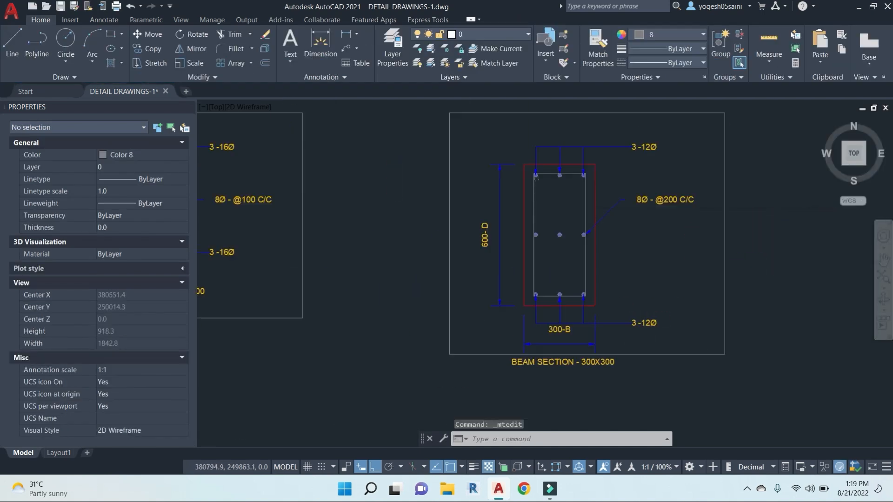
scroll(579, 236, "up", 3)
key("Escape")
key("Escape")
key("Escape")
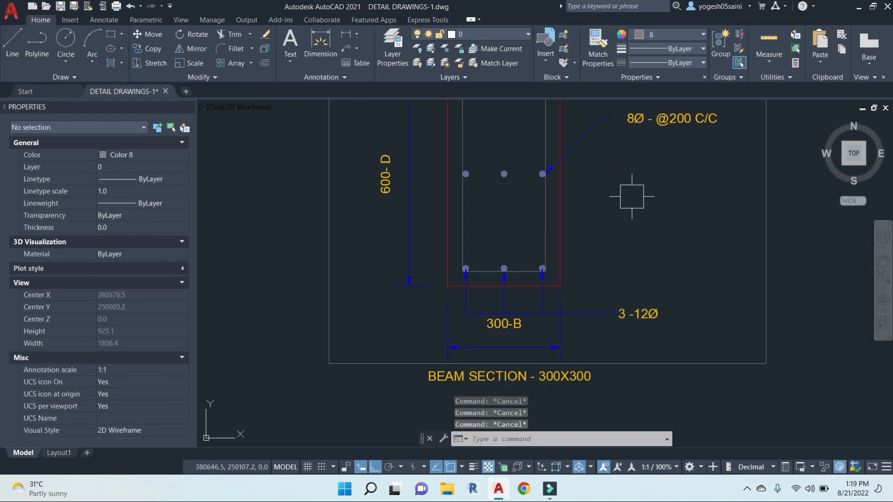
Step: Shift the arrowhead of the beam's tie leader up along the inner rectangle's edge, clear of the mid-height bar
scroll(568, 231, "up", 3)
left_click(546, 200)
scroll(534, 213, "up", 5)
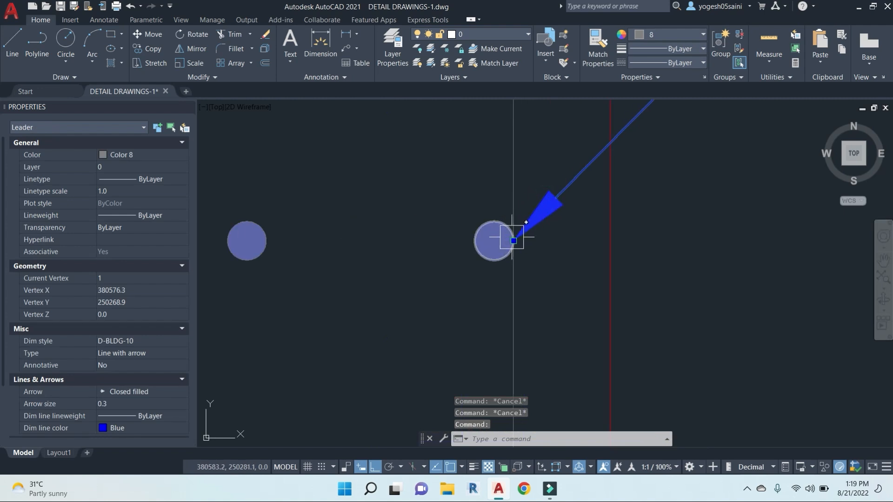
left_click(511, 241)
left_click(513, 139)
key("Escape")
scroll(567, 185, "down", 5)
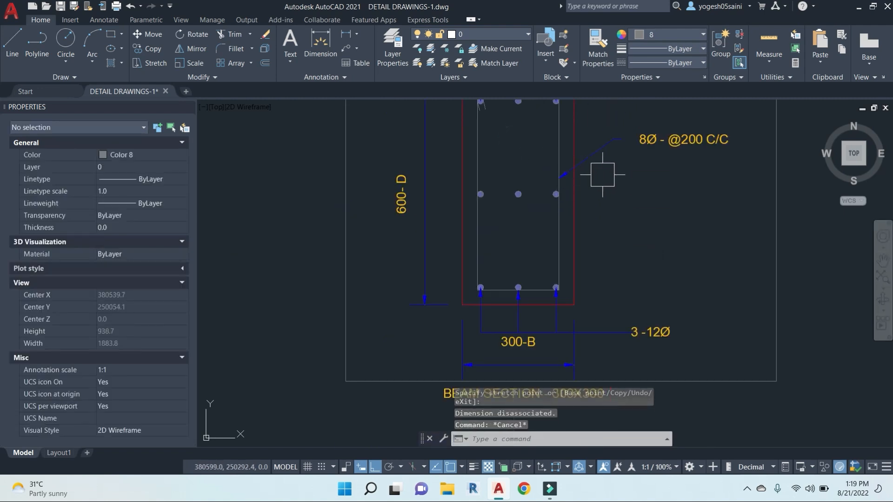
middle_click_drag(564, 165, 539, 188)
Step: Stretch the bottom edge of the beam section's frame downward together with the title, leaving the width dimension out of the selection
scroll(656, 186, "down", 4)
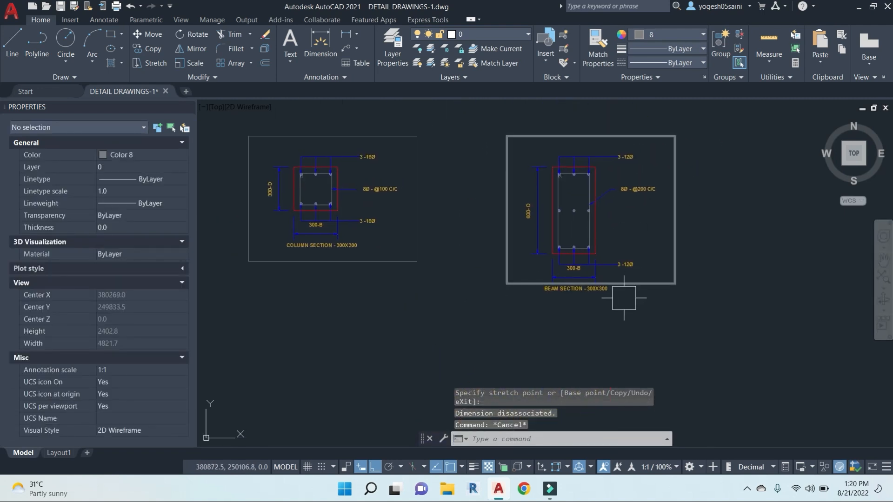
type("s")
key("Return")
left_click(716, 342)
left_click(538, 298)
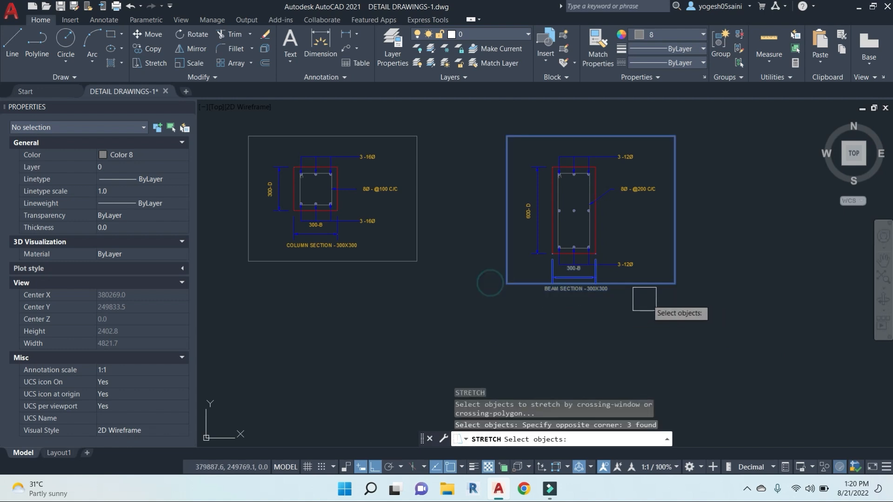
scroll(611, 269, "up", 5)
left_click(607, 289)
left_click(460, 289)
scroll(625, 277, "down", 5)
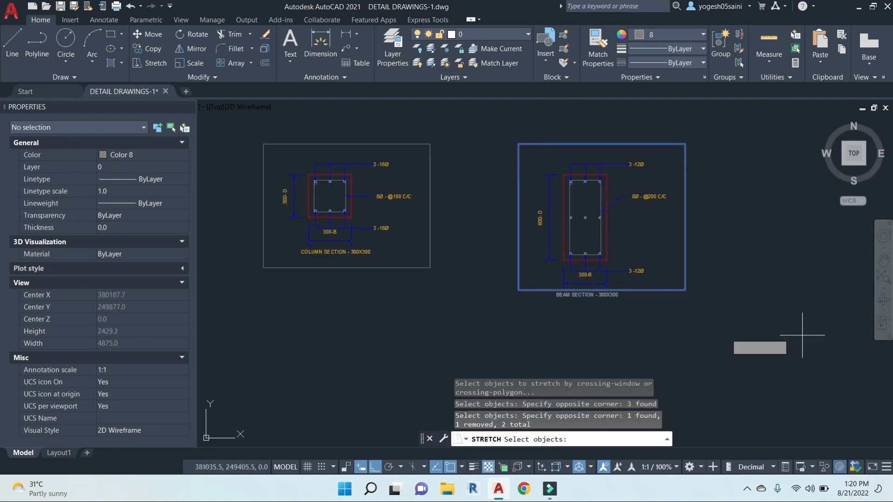
key("Return")
key("Escape")
Step: Move the beam section's title up so that it sits inside the frame, below the width dimension
left_click(587, 314)
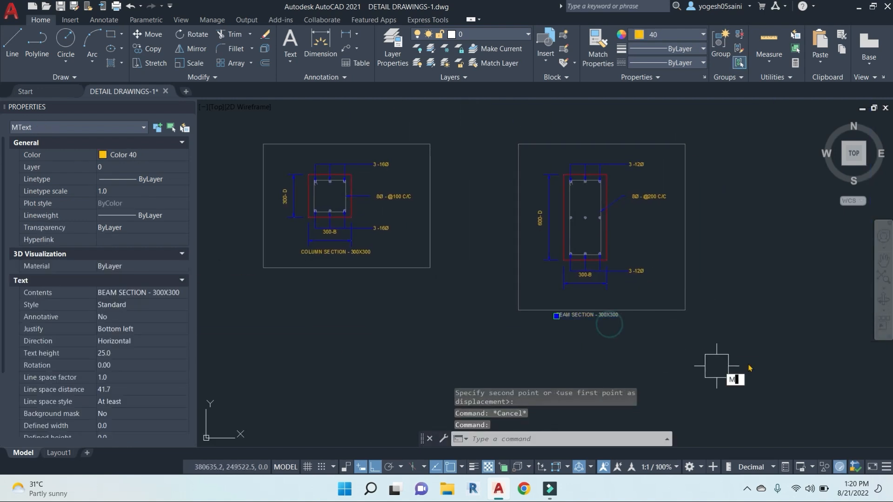
type("m")
key("Return")
left_click(749, 363)
key("Escape")
key("Escape")
scroll(621, 309, "up", 4)
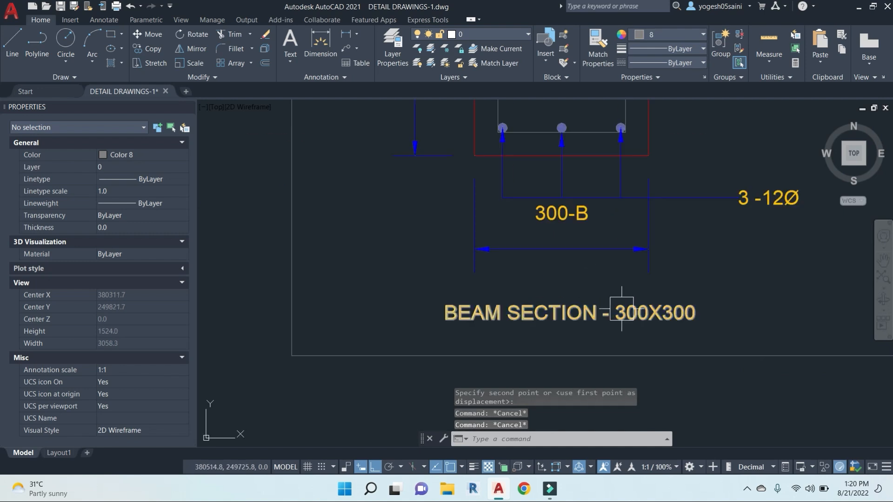
Step: Change the beam section's title to "BEAM SECTION - 300X600" and save the drawing
double_click(644, 313)
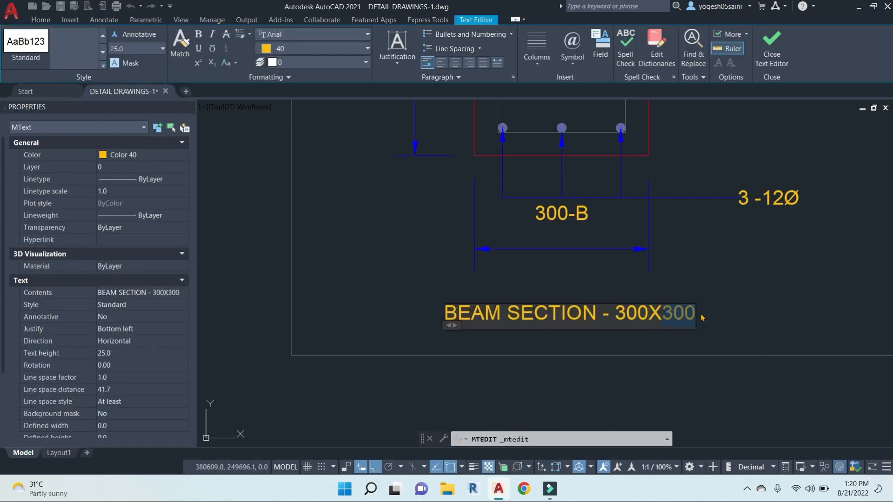
type("600")
left_click(745, 280)
scroll(745, 285, "down", 6)
middle_click_drag(752, 303, 645, 335)
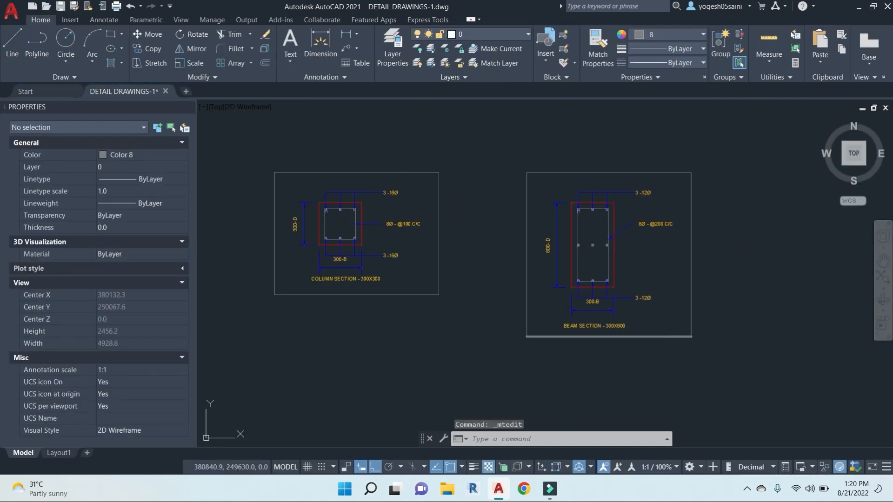
key("ctrl+s")
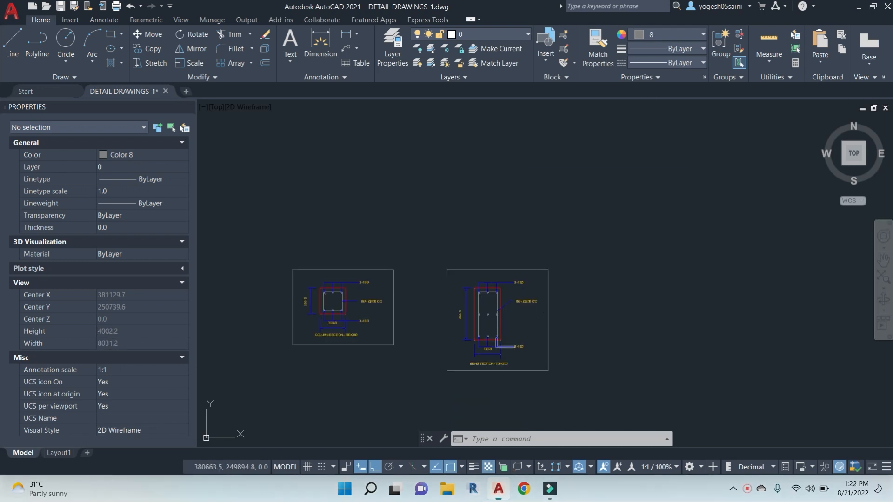
Step: Copy the column section's title directly below itself to make a second text line
scroll(514, 359, "down", 2)
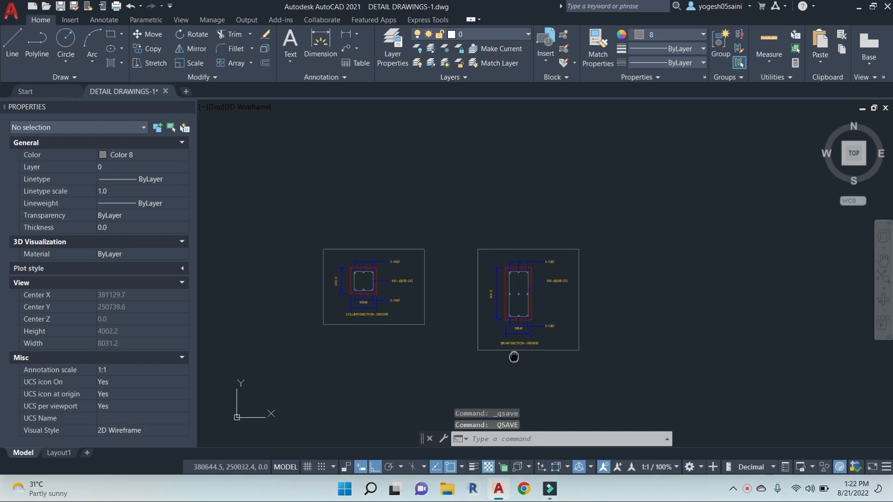
scroll(514, 360, "up", 5)
middle_click_drag(543, 348, 586, 327)
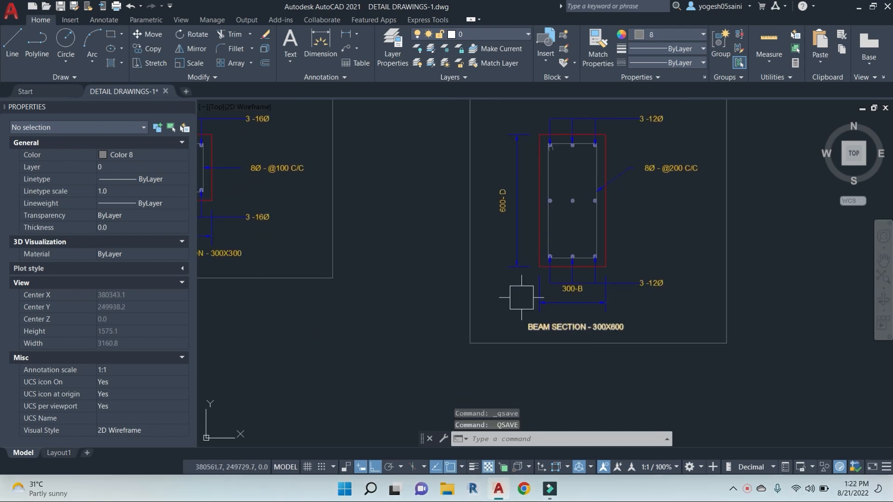
middle_click_drag(476, 311, 677, 311)
left_click(442, 254)
type("C")
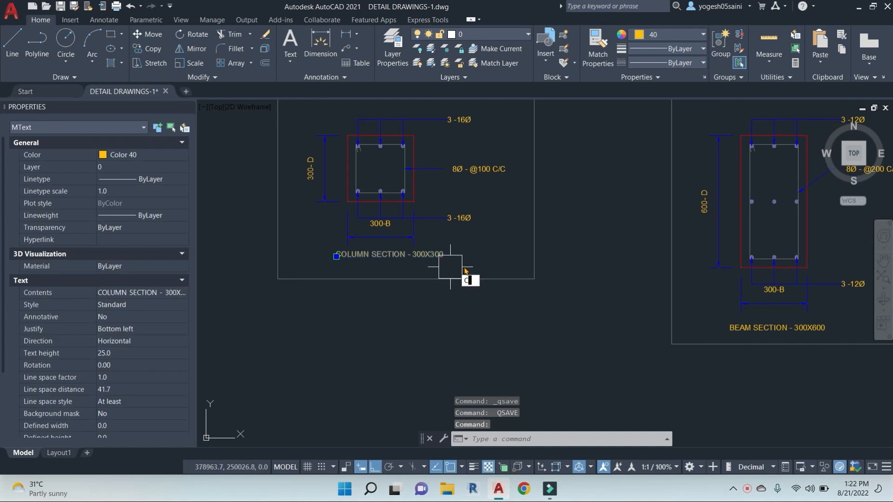
type("O")
key("Return")
scroll(475, 253, "up", 2)
left_click(496, 244)
left_click(496, 259)
key("Escape")
key("Escape")
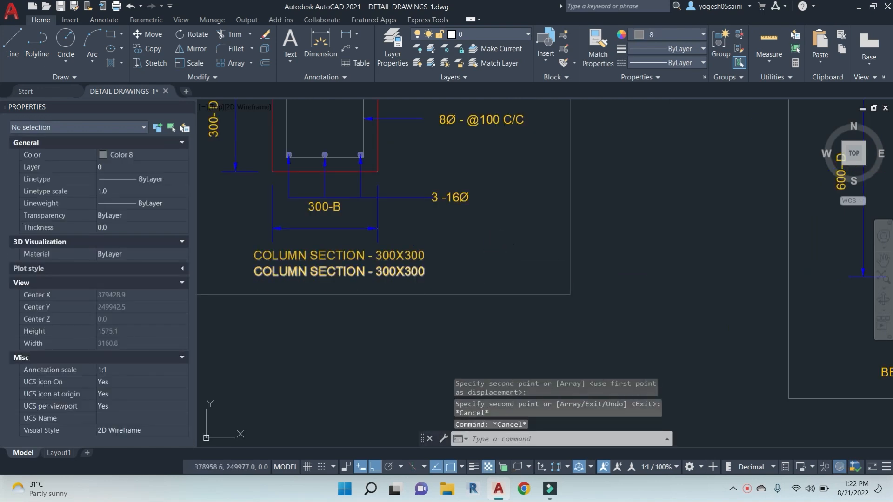
Step: Check the text height of the column section's bottom bar label
right_click(490, 286)
left_click(454, 196)
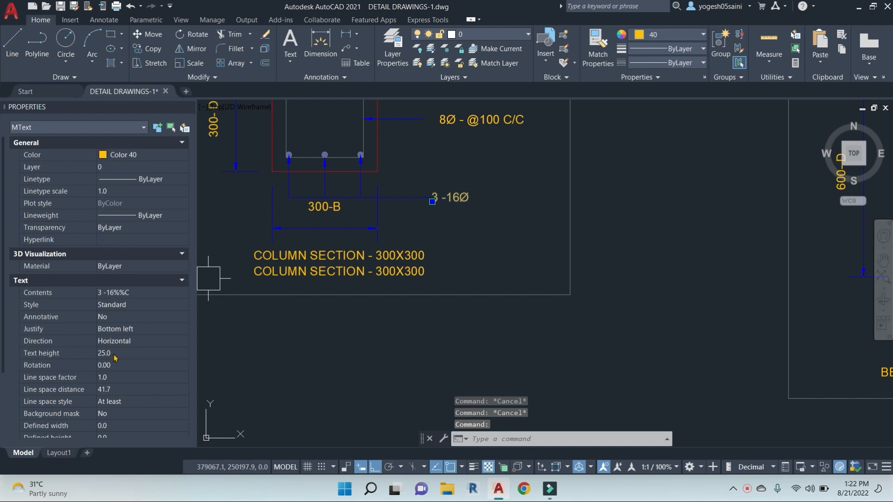
middle_click_drag(483, 235, 571, 308)
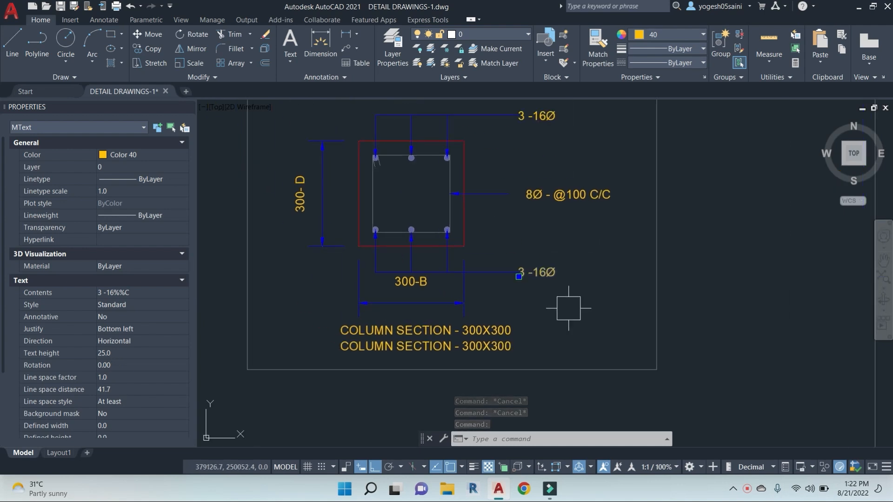
scroll(585, 249, "down", 3)
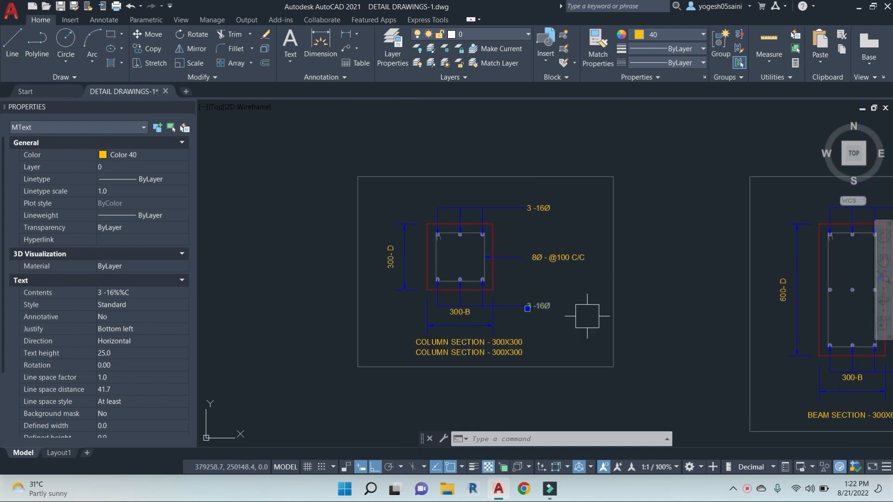
key("Escape")
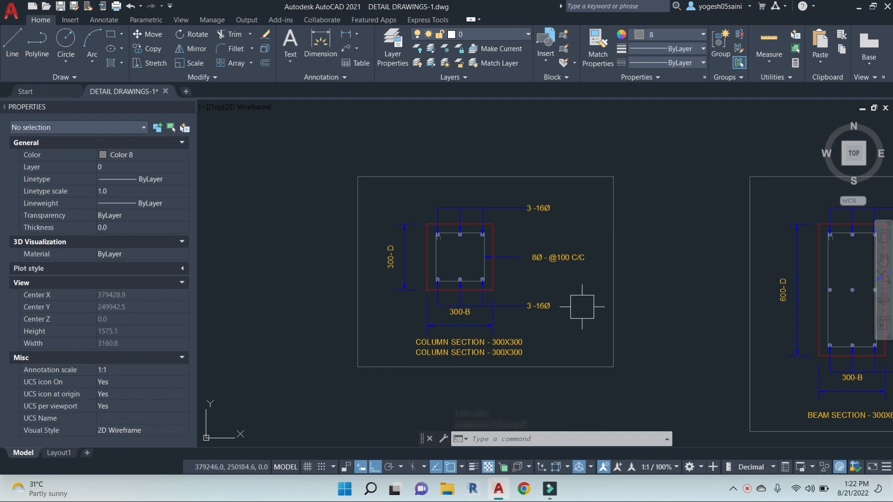
scroll(542, 314, "up", 4)
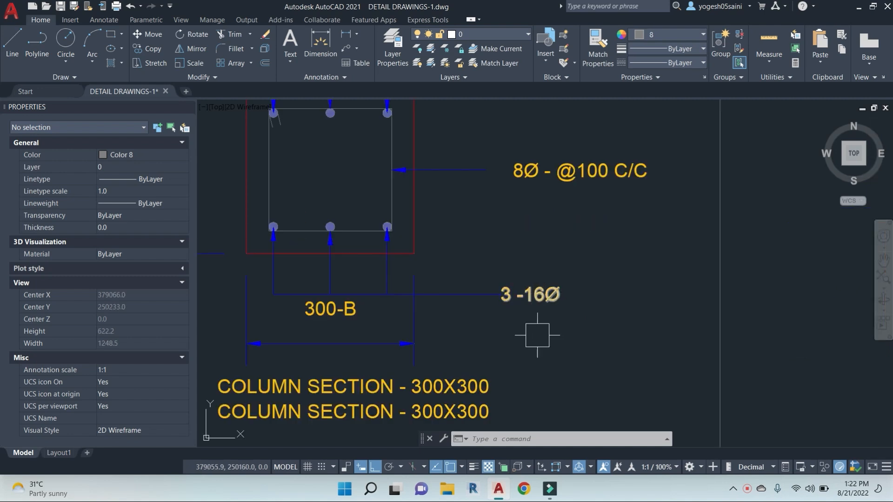
scroll(537, 335, "down", 4)
scroll(465, 328, "up", 4)
Step: Replace the text of the copied title line under the column section with "SCALE - 1: 10"
left_click(470, 329)
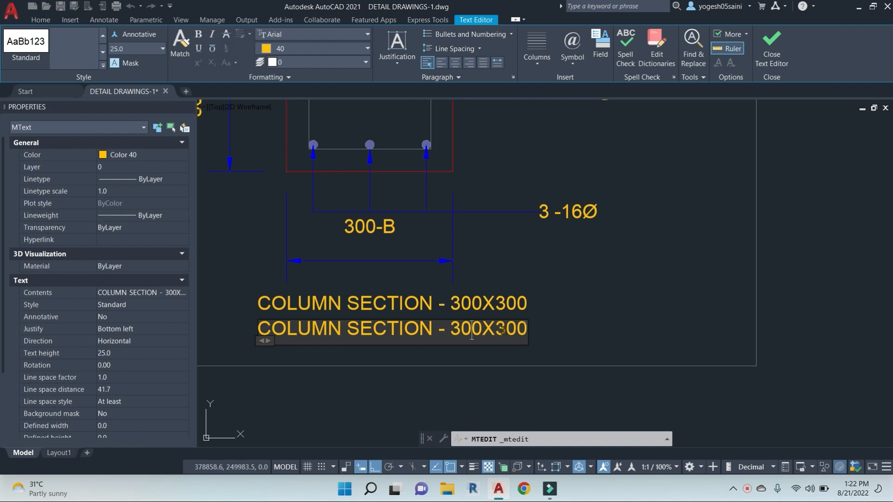
type("S")
key("ctrl+a")
type("SC")
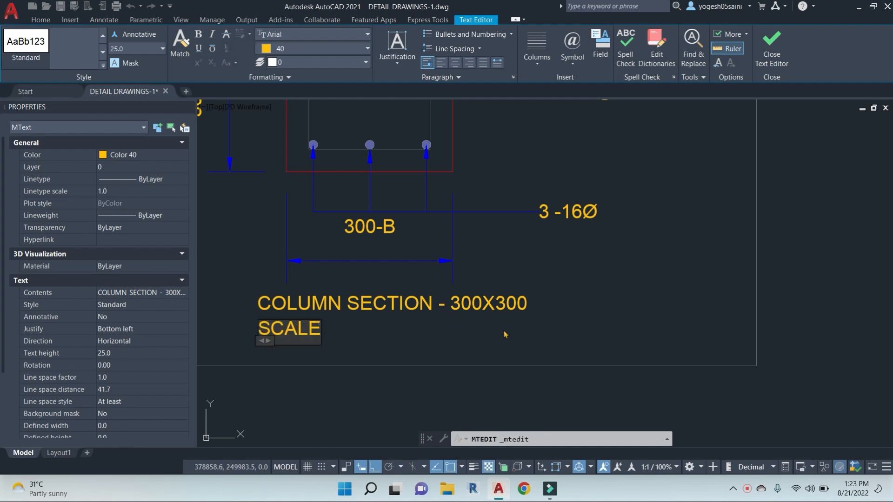
type("ALE _")
key("BackSpace")
type("- 1: 10")
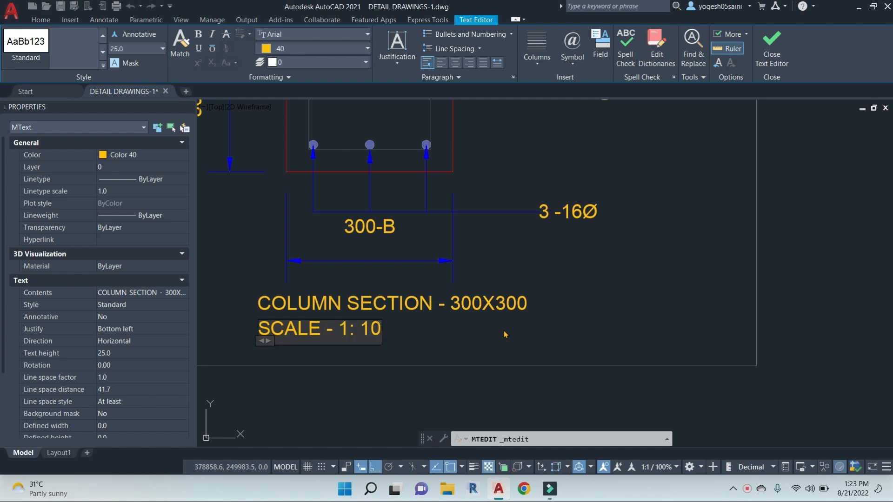
key("Escape")
key("Escape")
Step: Set the text height of the column section's scale note to 20
left_click(371, 335)
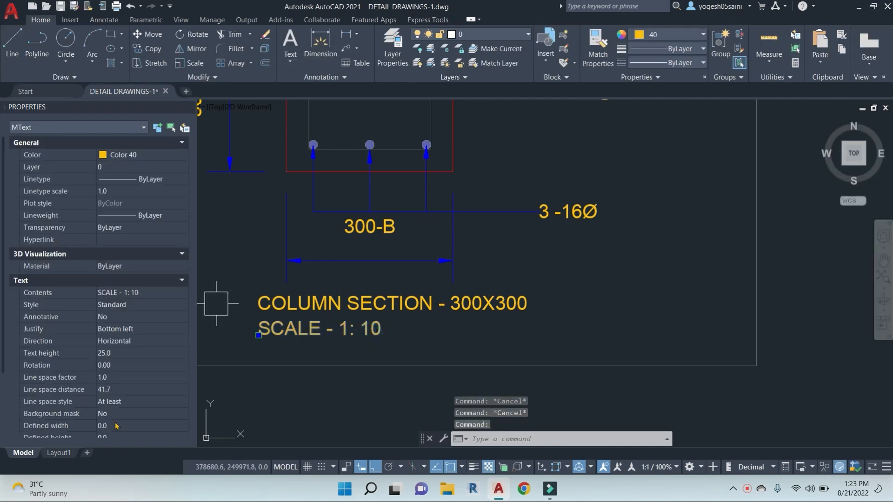
left_click(133, 353)
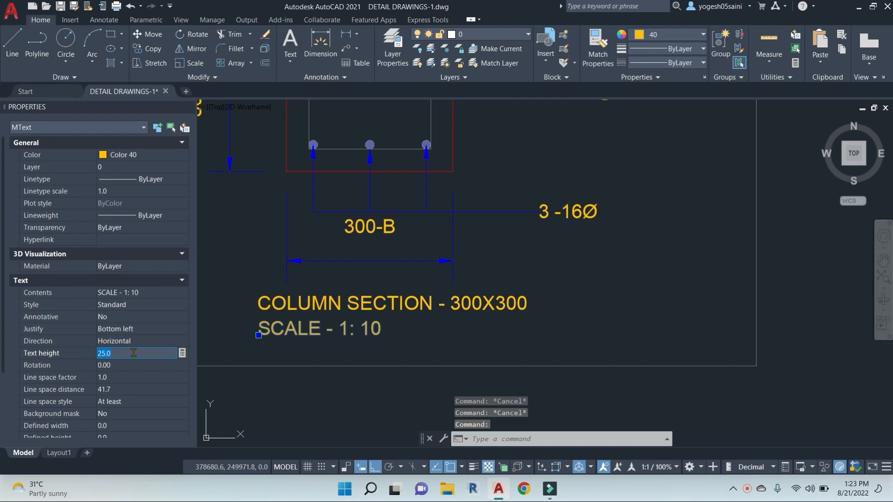
type("20")
key("Return")
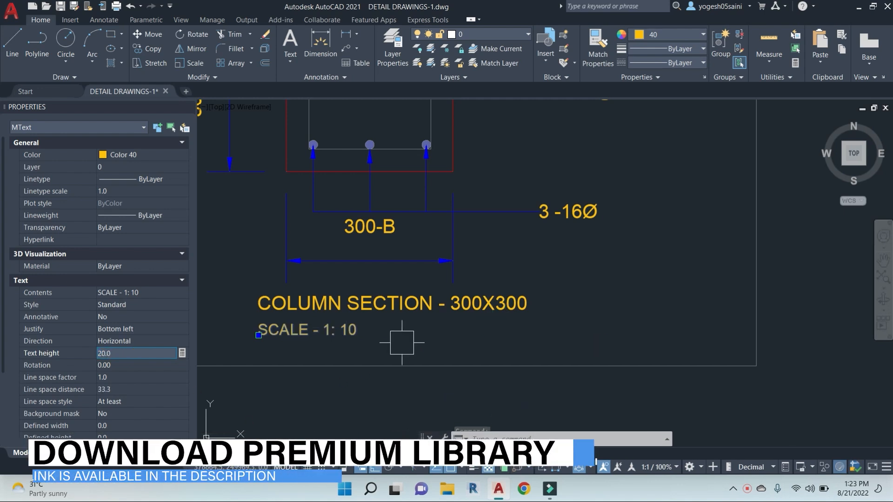
key("Escape")
Step: Copy the column section's scale note to a spot just below the beam section's title
scroll(336, 335, "down", 4)
scroll(363, 372, "up", 2)
left_click(355, 356)
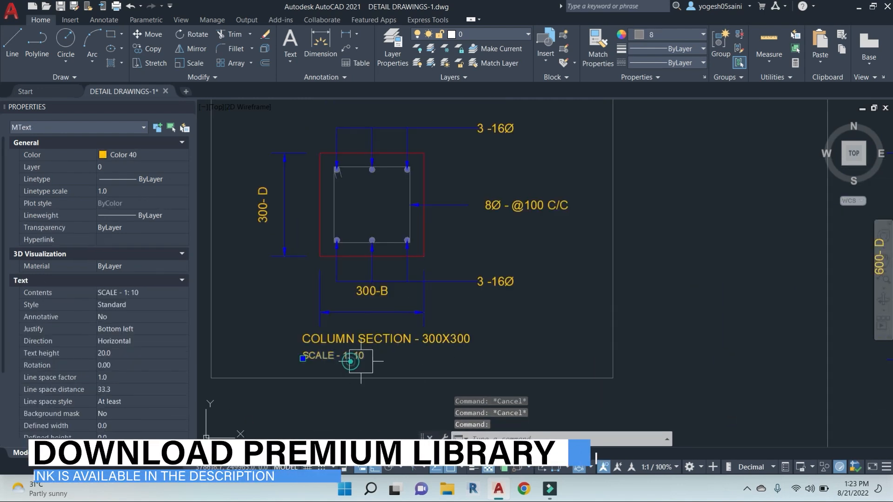
type("co")
key("Return")
left_click(380, 360)
middle_click_drag(717, 370, 544, 289)
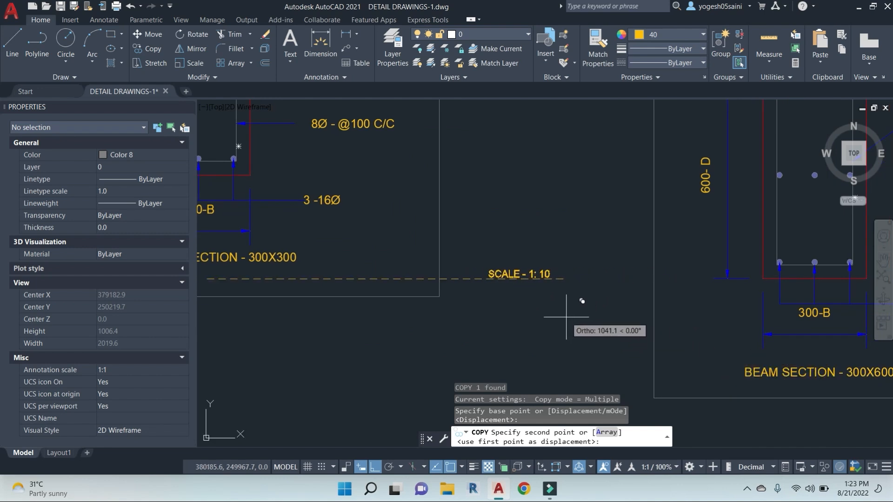
key("F8")
middle_click_drag(693, 359, 459, 214)
scroll(459, 214, "up", 2)
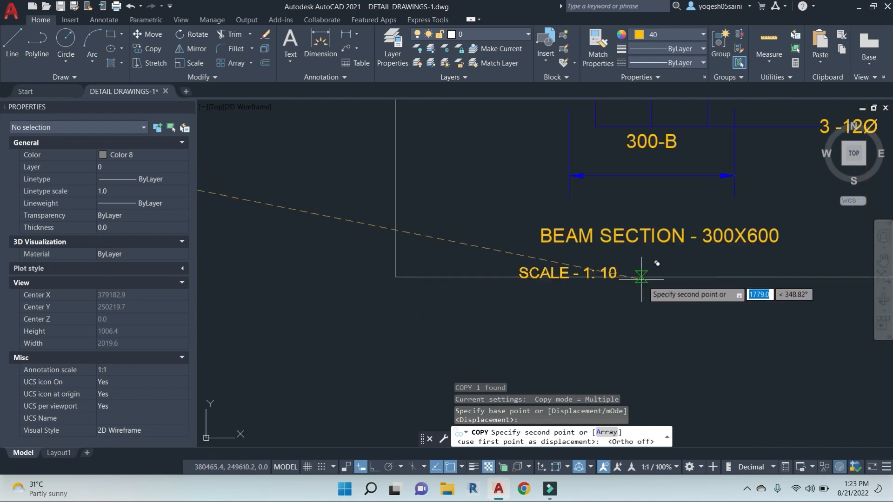
left_click(666, 276)
key("Escape")
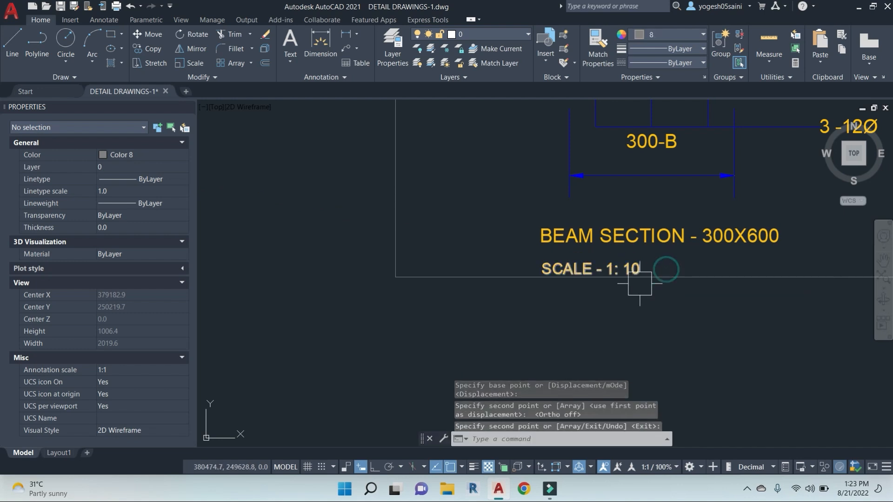
Step: Move the beam section's copied scale note slightly up, away from the frame's bottom edge
scroll(630, 266, "up", 4)
left_click(633, 264)
type("m")
key("Return")
left_click(719, 382)
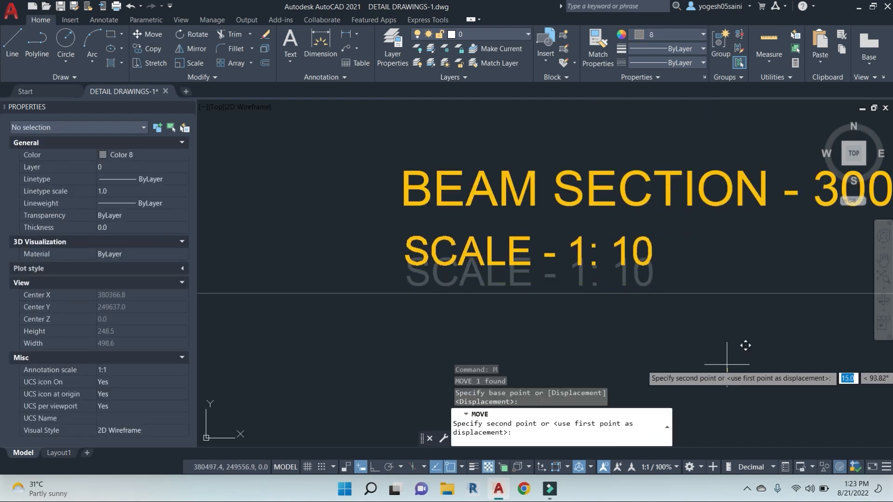
left_click(714, 356)
Step: Save the drawing
scroll(636, 297, "down", 5)
key("ctrl+s")
key("Escape")
scroll(642, 297, "down", 3)
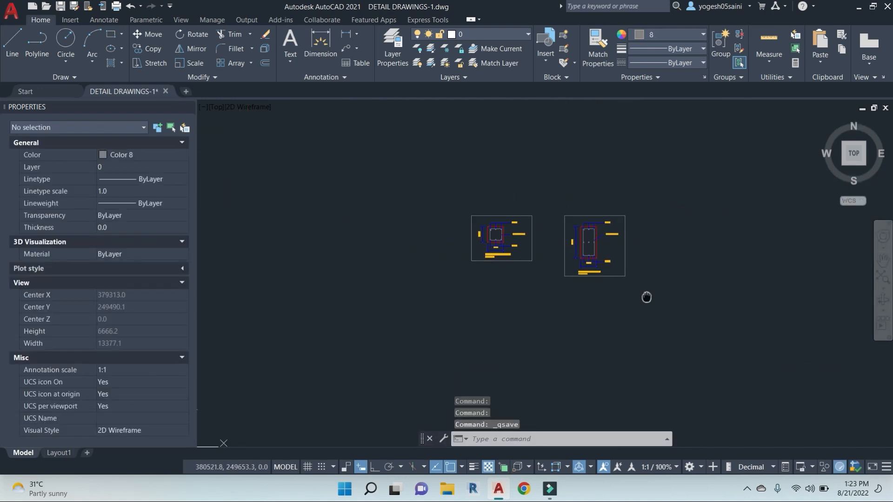
middle_click_drag(645, 297, 551, 301)
key("Escape")
scroll(551, 300, "up", 4)
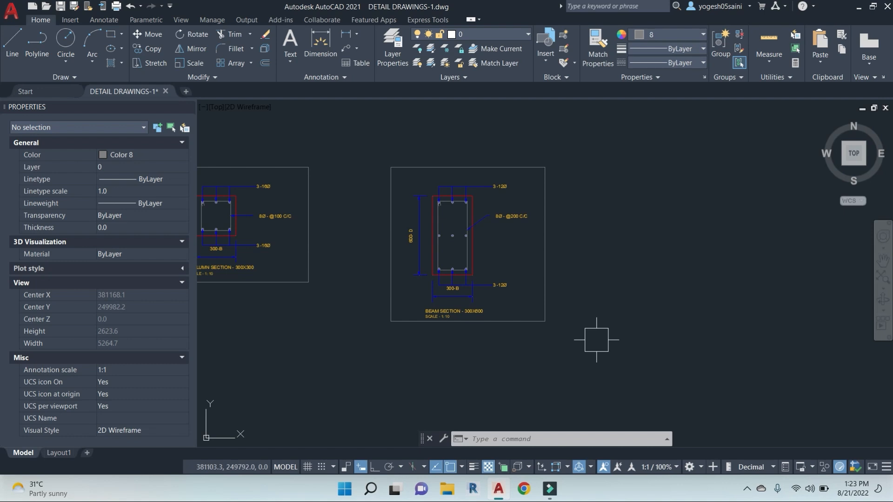
key("Escape")
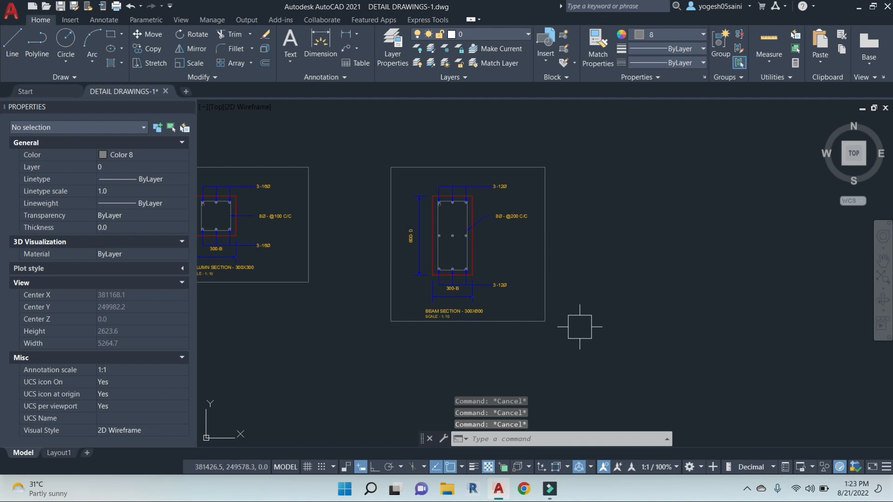
key("l")
key("Return")
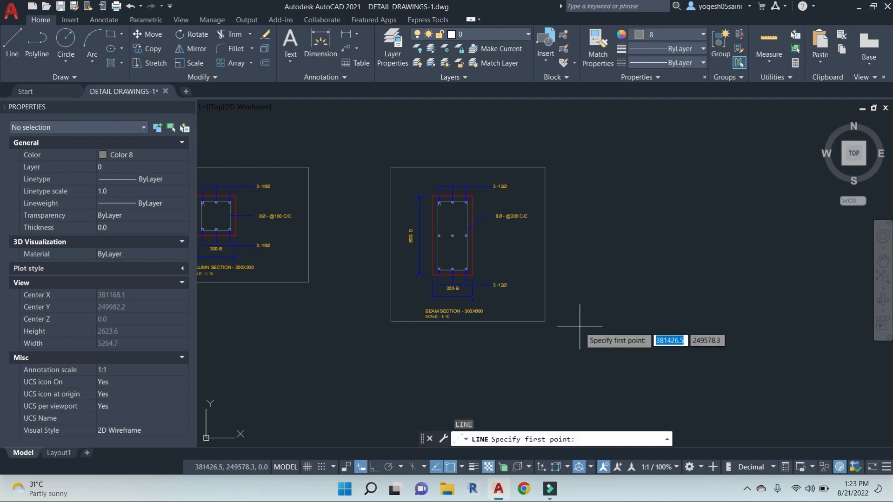
left_click(614, 174)
key("Escape")
Step: Draw a closed 300 by 300 mm square with orthogonal lines in the empty area beside the beam section's frame
key("F8")
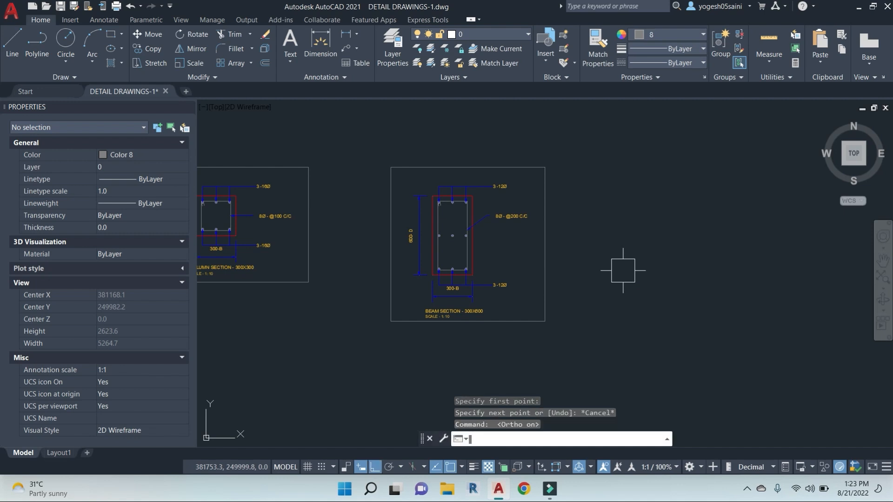
key("Return")
left_click(611, 209)
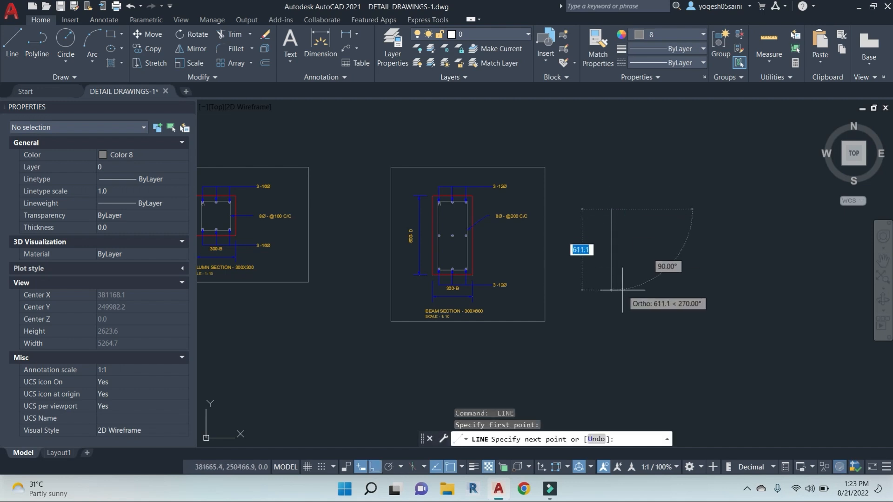
type("300")
key("Return")
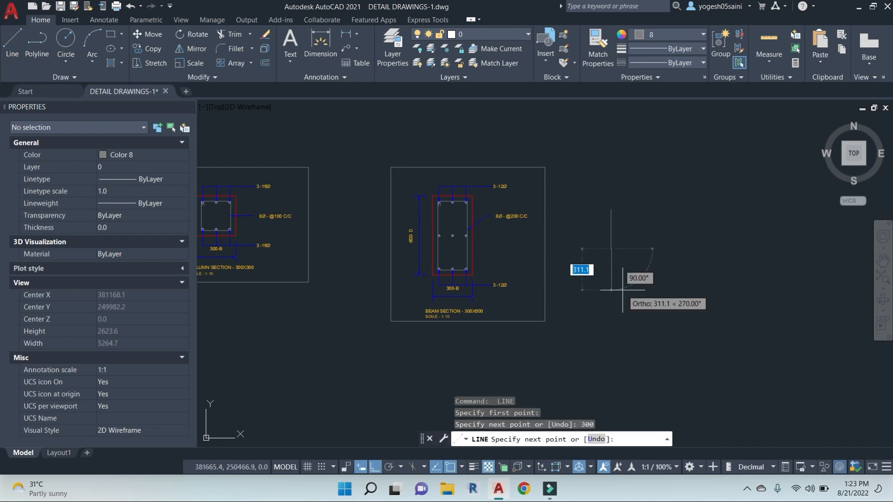
type("300")
key("Return")
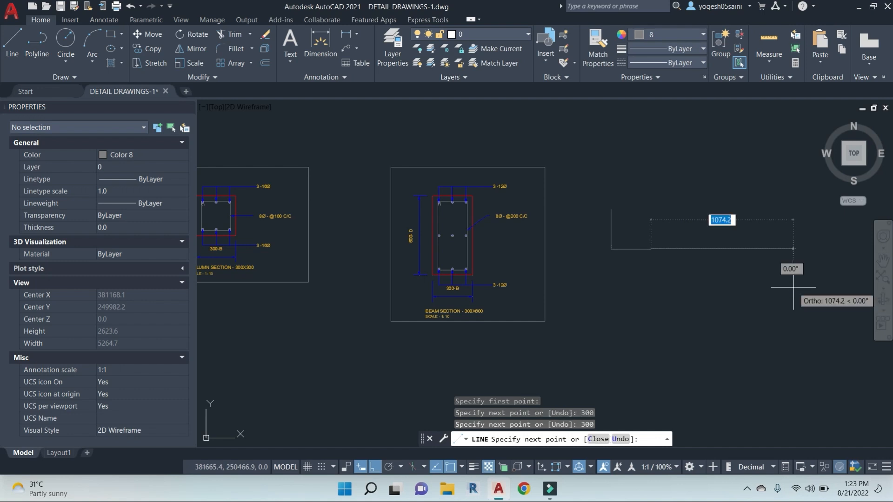
type("300")
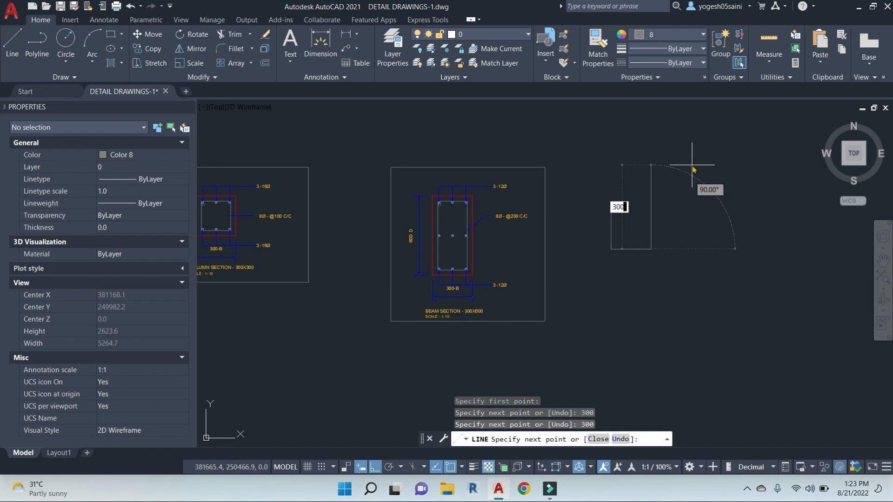
key("Return")
key("Escape")
scroll(629, 220, "up", 2)
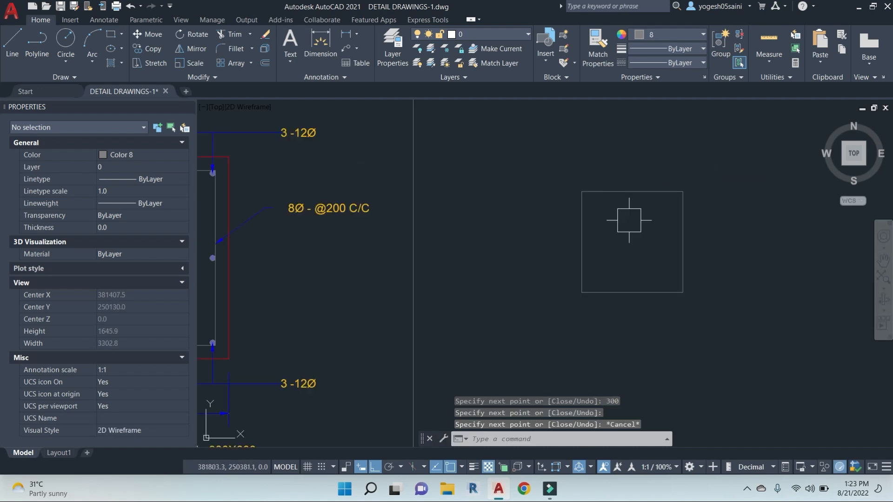
key("Escape")
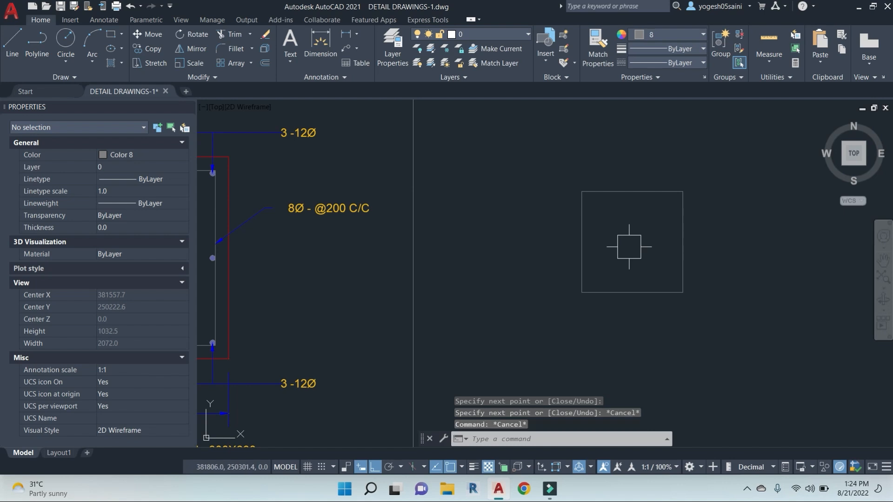
Step: Fill the 300 mm square with an associative hatch and select that hatch for editing
middle_click_drag(631, 246, 621, 275)
key("Escape")
key("Escape")
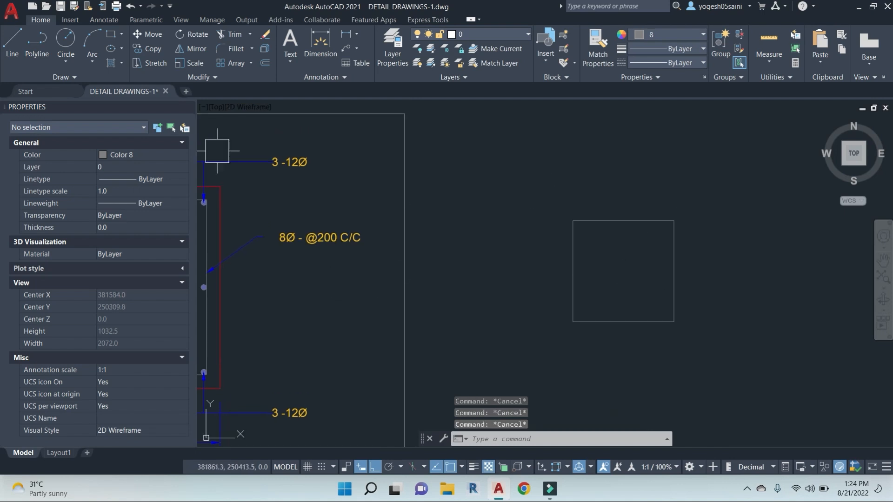
type("h")
key("Return")
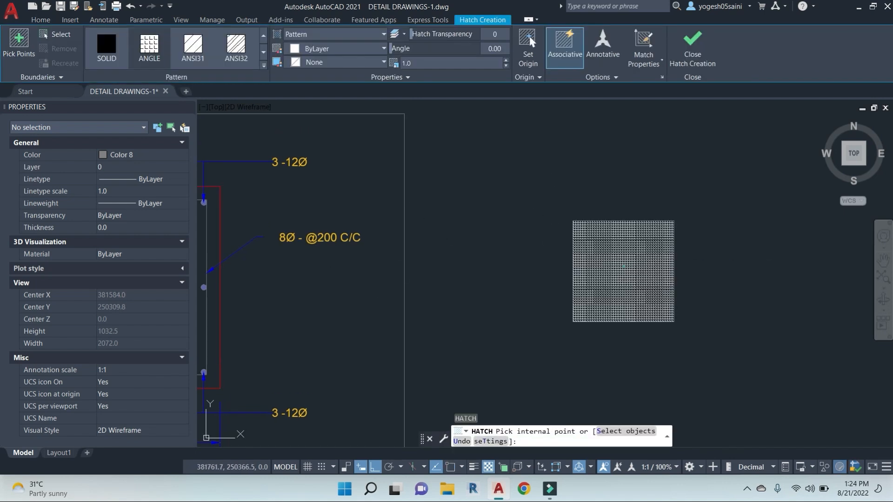
left_click(626, 268)
right_click(626, 268)
left_click(648, 276)
key("Return")
left_click(617, 235)
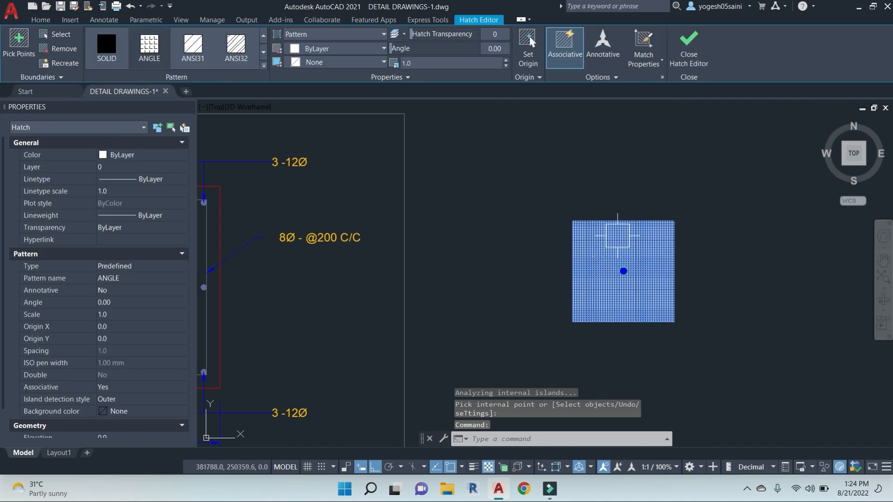
Step: Change the square's hatch pattern to ANSI37 and adjust its scale, trying 50 before a smaller value
left_click(264, 67)
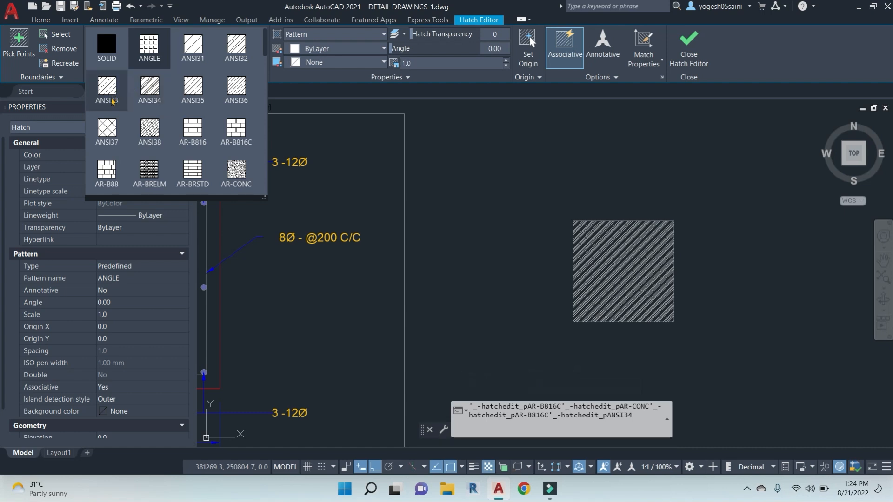
left_click(106, 128)
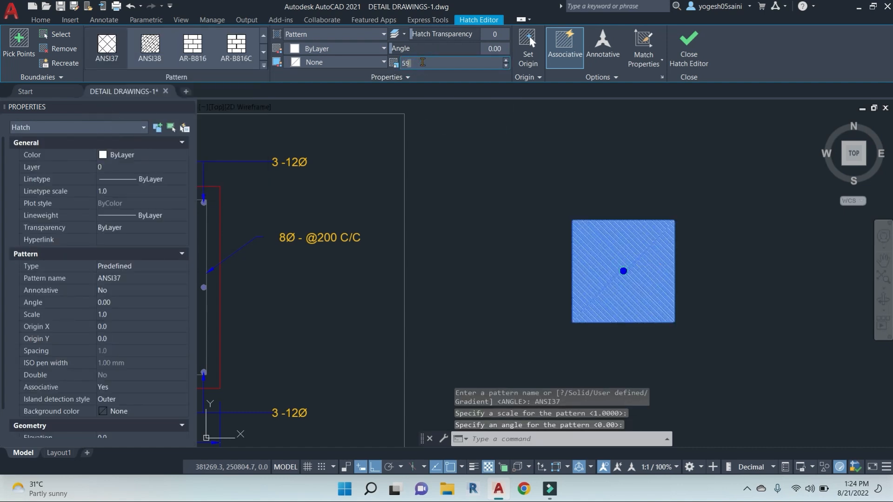
key("Return")
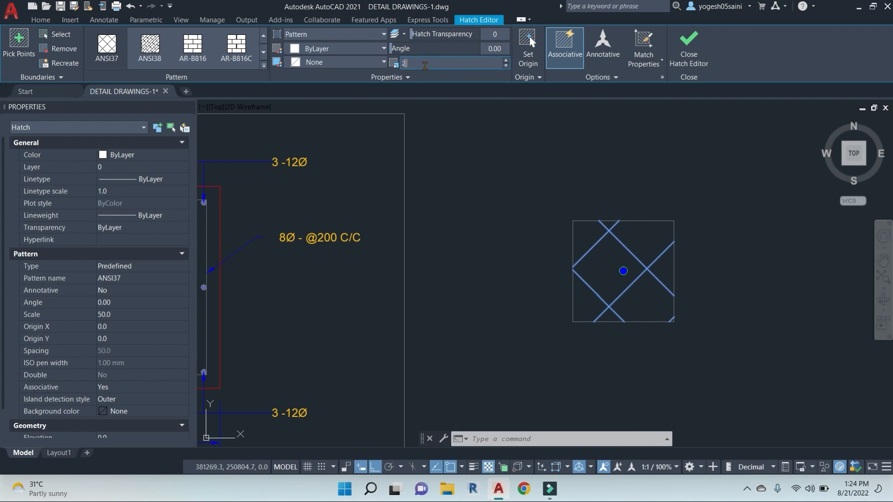
key("Return")
key("Escape")
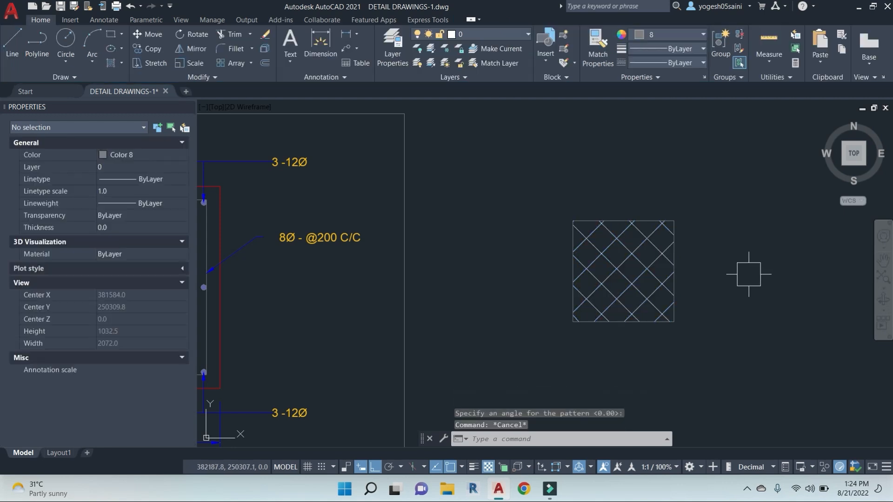
key("Escape")
Step: Recolour the four edge lines of the hatched square pale yellow
scroll(647, 280, "down", 2)
scroll(656, 281, "up", 1)
left_click(656, 282)
left_click(623, 238)
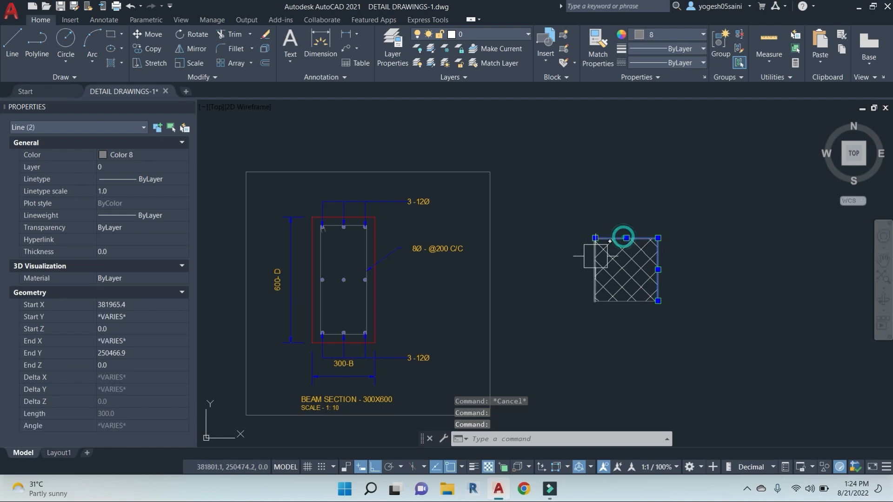
left_click(595, 263)
left_click(614, 302)
left_click(696, 37)
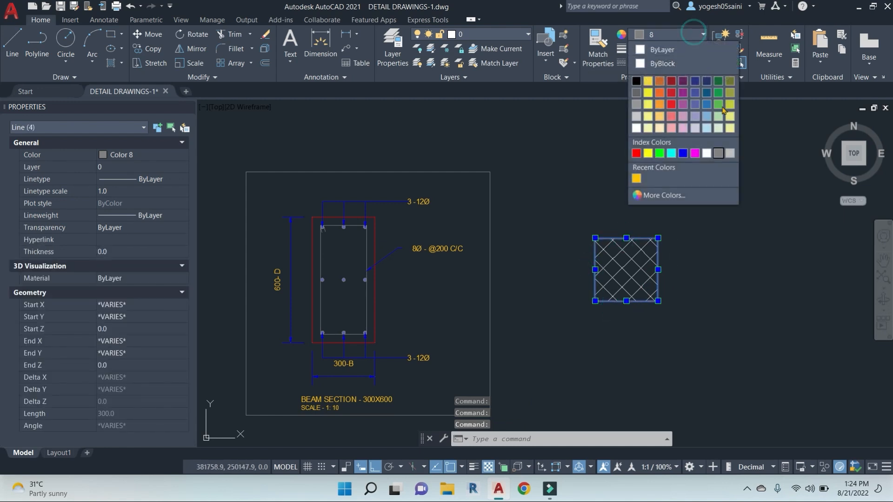
left_click(730, 128)
key("Escape")
key("Escape")
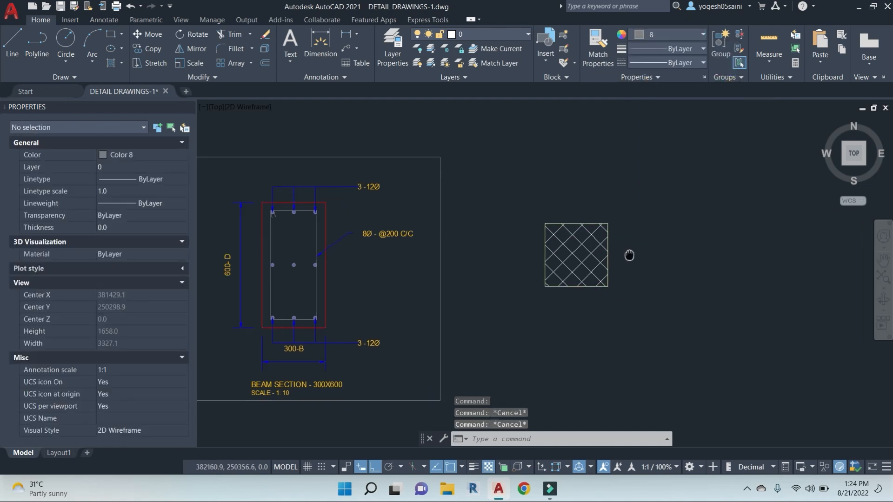
Step: Dimension the hatched square's top edge above it and its left edge beside it
scroll(627, 254, "up", 2)
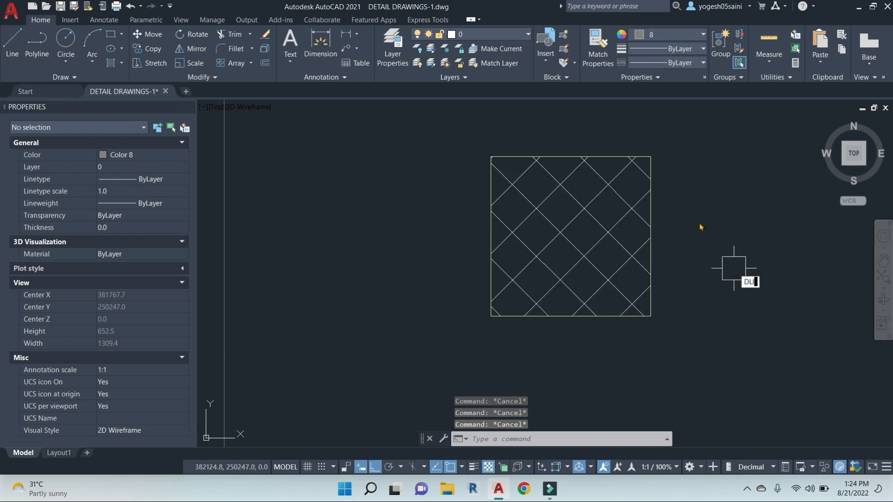
key("Return")
key("Return")
left_click(605, 157)
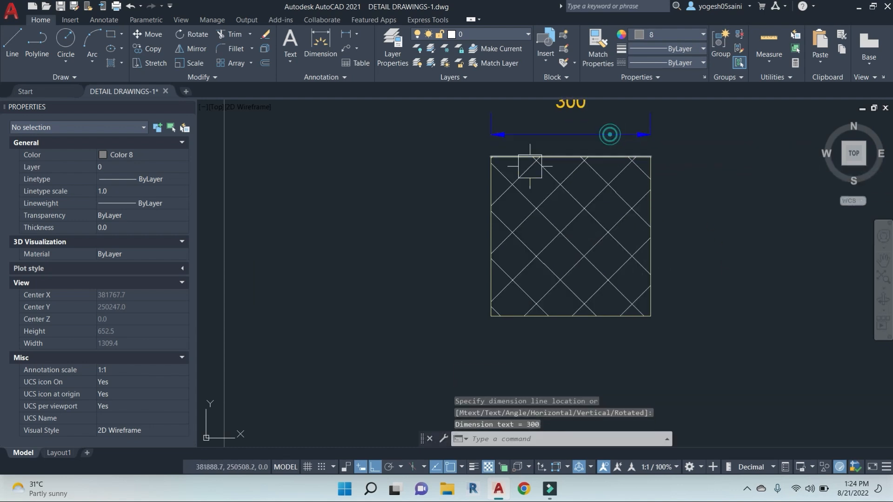
key("Return")
key("Return")
left_click(491, 185)
left_click(442, 185)
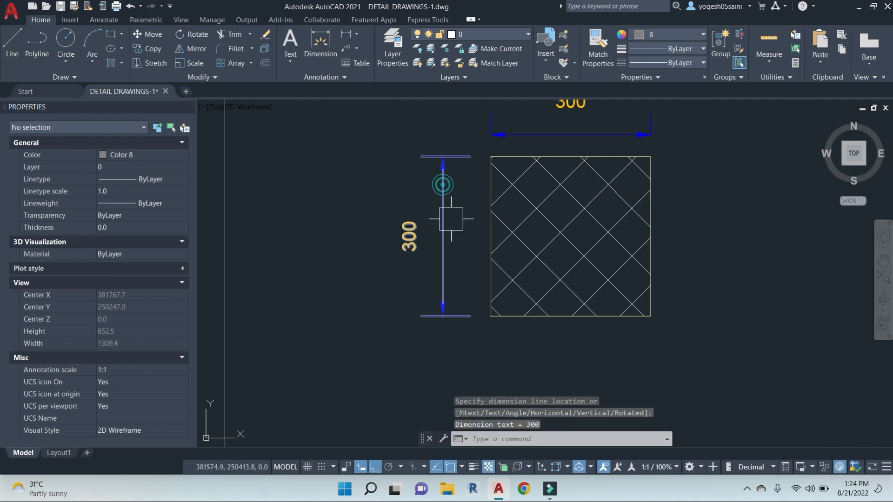
Step: Add a two-line multiline text right of the hatched square: "CERAMIC TILES FOR WALL" and "TILE SIZE" with the square's dimensions in MM
scroll(451, 219, "down", 1)
scroll(539, 280, "down", 1)
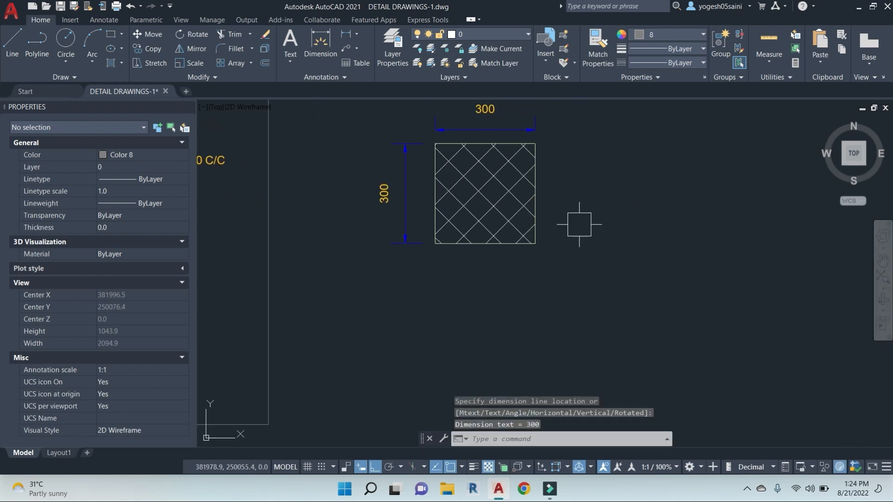
middle_click_drag(627, 248, 605, 287)
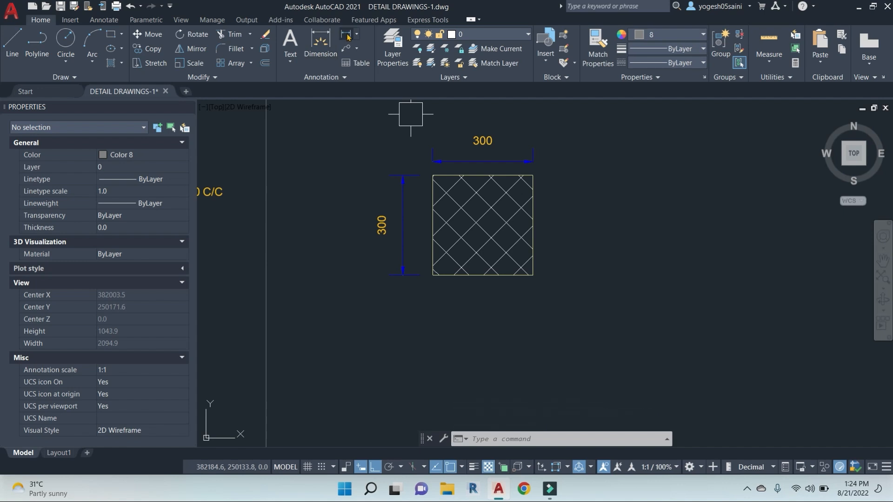
left_click(288, 62)
left_click(309, 85)
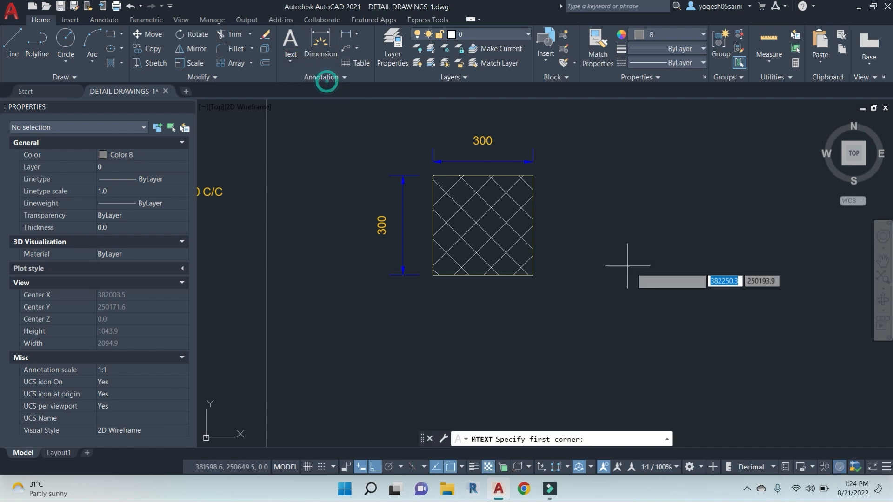
left_click(652, 254)
left_click(621, 208)
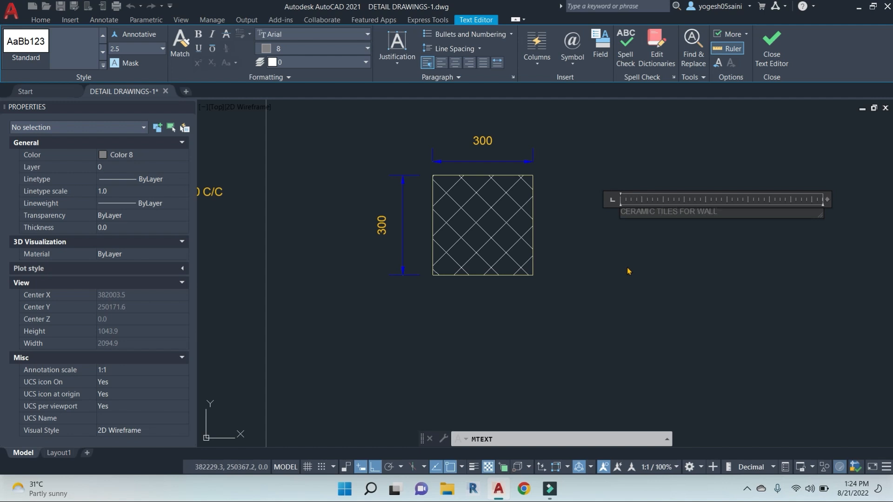
key("Return")
type("TILE SIZE 300X")
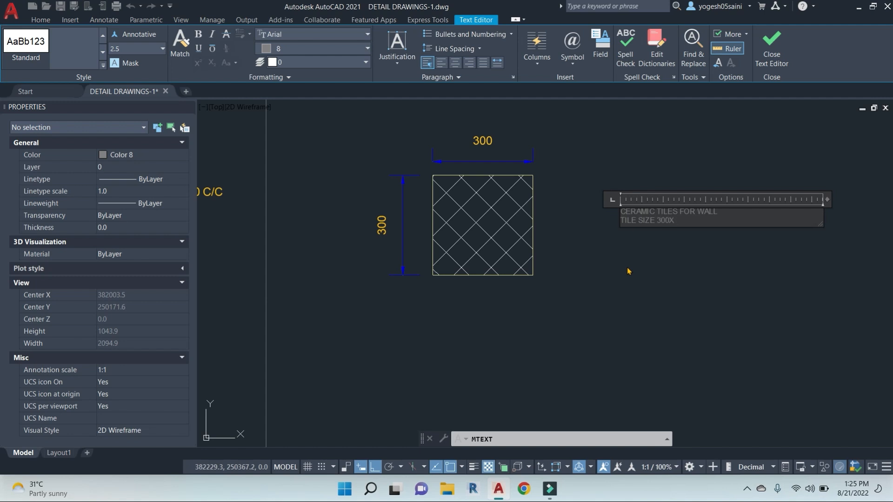
type("MM")
left_click(628, 269)
scroll(621, 205, "up", 4)
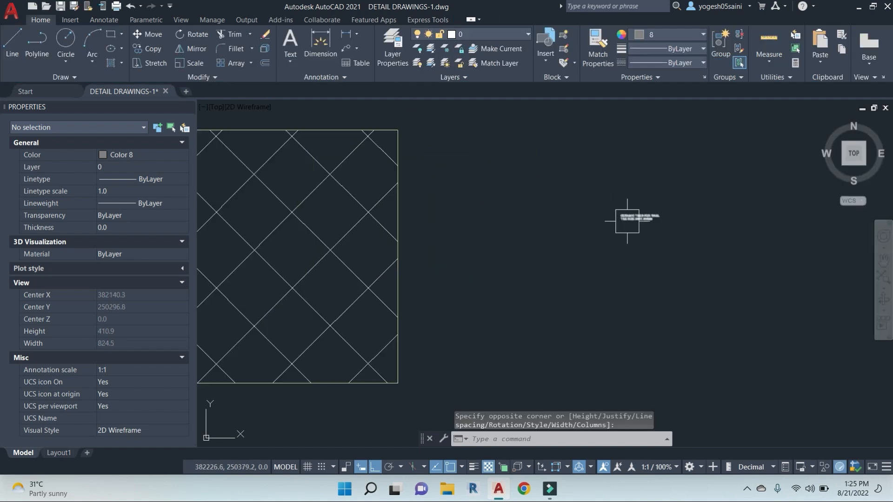
Step: Move the small ceramic tile note freely from the right of the hatched square to just below its lower-left corner
left_click(637, 211)
type("M")
key("space")
left_click(707, 280)
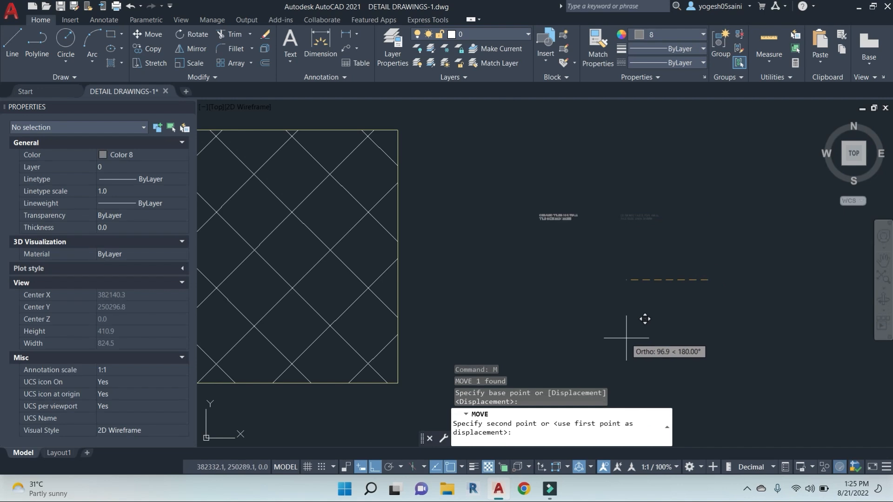
key("F8")
scroll(594, 307, "down", 4)
middle_click_drag(581, 320, 679, 281)
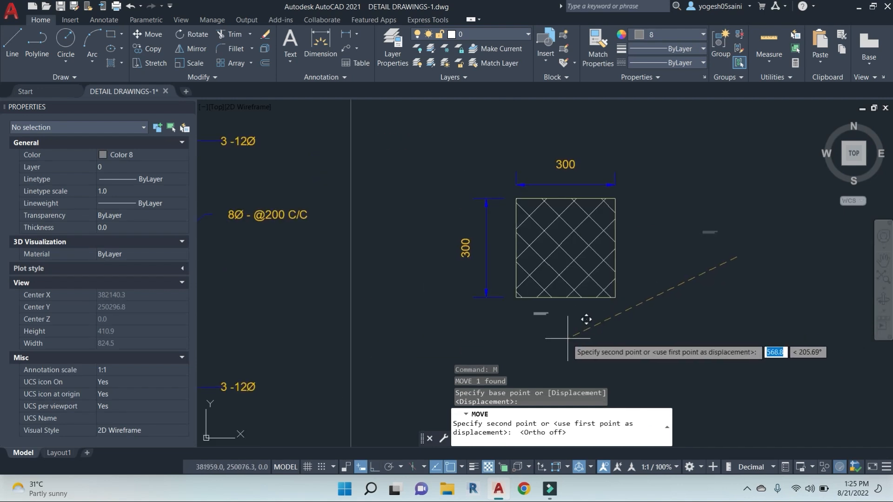
key("Escape")
key("Escape")
key("Escape")
middle_click_drag(568, 333, 588, 286)
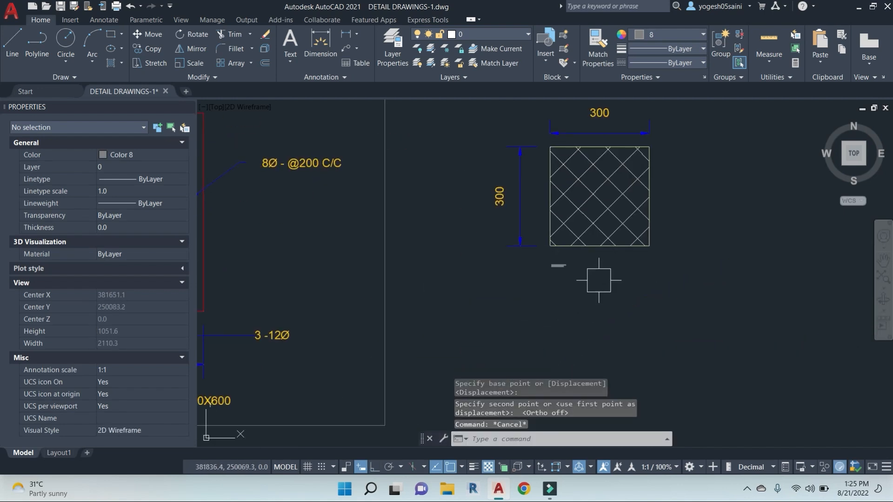
Step: Match the properties of the "BEAM SECTION - 300X600" title onto the ceramic tile note
type("ma")
key("Return")
scroll(588, 287, "down", 4)
scroll(444, 329, "up", 2)
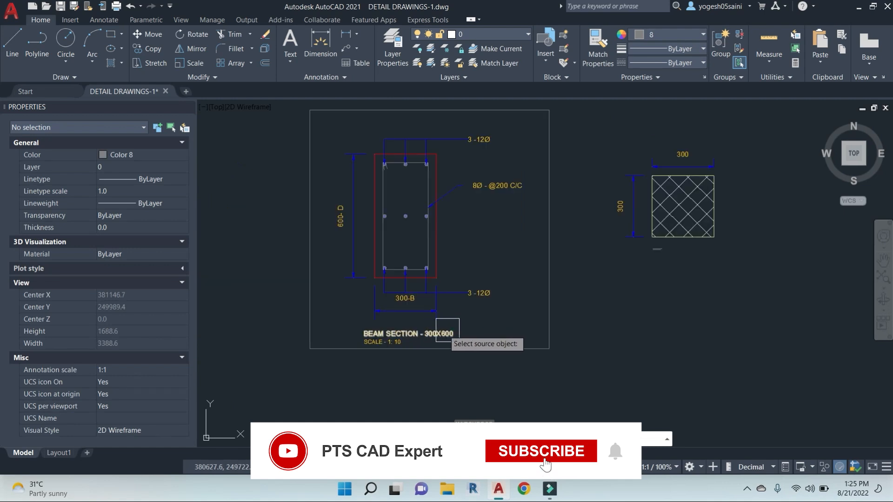
left_click(451, 331)
left_click(666, 254)
scroll(671, 254, "up", 2)
key("Escape")
Step: Widen the tile note's text frame so that its wording fits on two lines
left_click(668, 249)
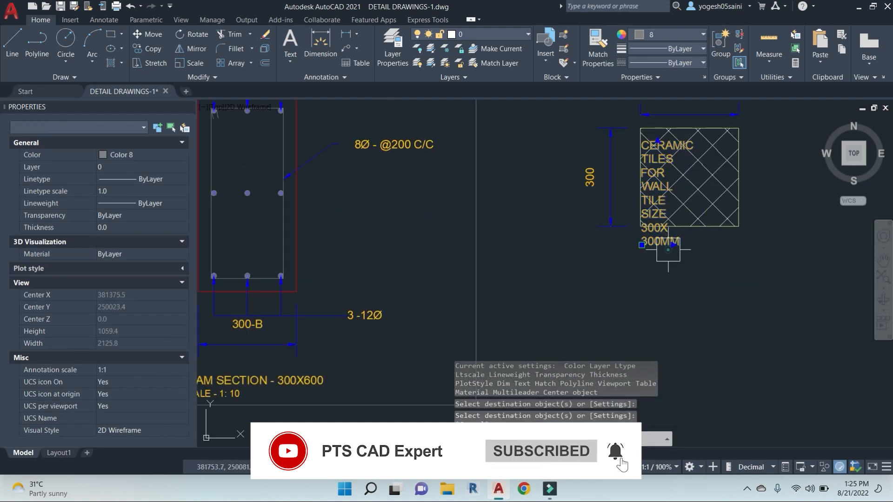
middle_click_drag(686, 282, 639, 303)
left_click(626, 267)
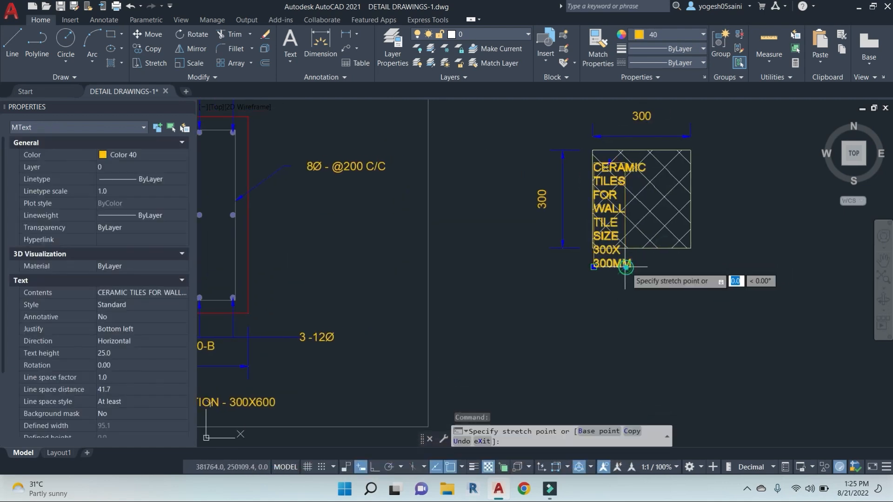
left_click(830, 282)
Step: Move the tile note about 60 units straight down, clear of the hatched square's bottom edge
type("m")
key("Return")
left_click(759, 299)
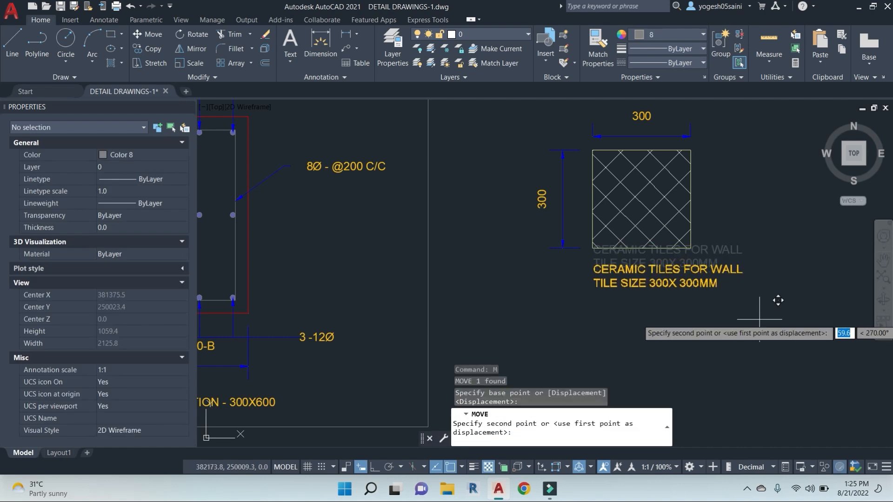
left_click(760, 318)
key("Escape")
key("Escape")
scroll(657, 282, "up", 2)
left_click(672, 262)
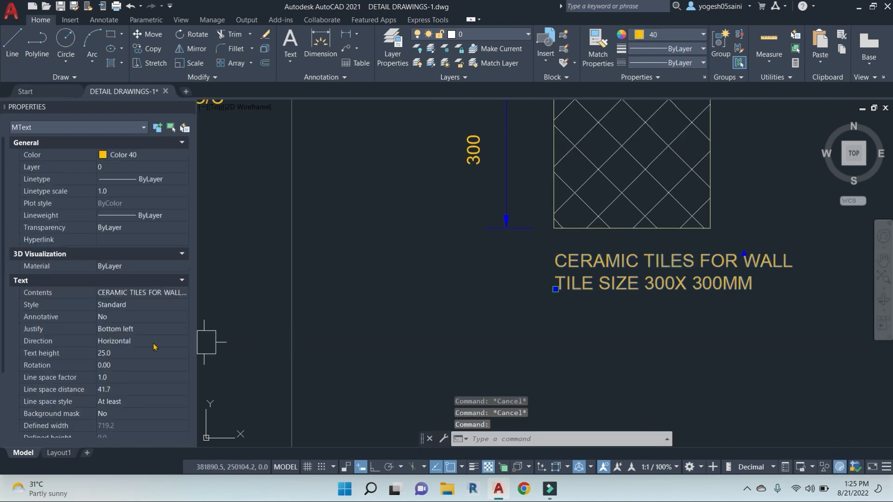
key("Escape")
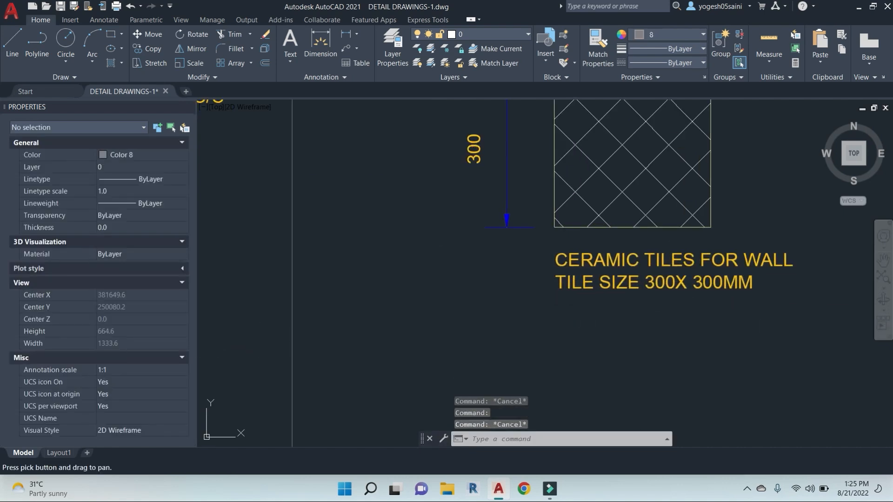
Step: Copy the "SCALE - 1: 10" note from the beam section to below the ceramic tile note
scroll(681, 266, "down", 3)
scroll(323, 389, "up", 4)
left_click(323, 389)
type("co")
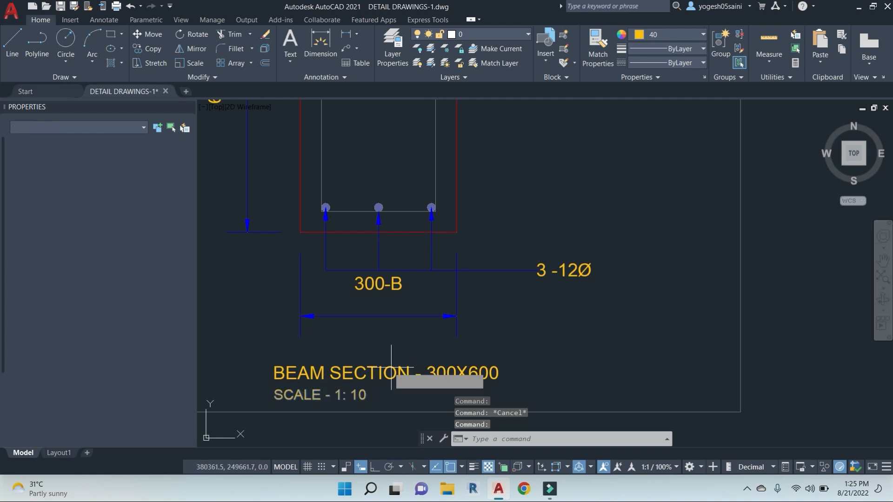
key("Return")
left_click(383, 370)
scroll(741, 318, "down", 3)
scroll(678, 279, "up", 4)
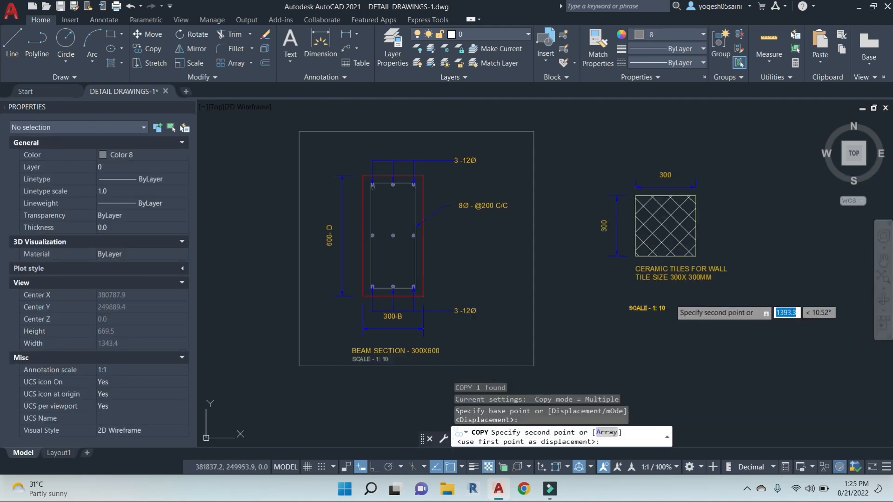
scroll(677, 279, "up", 4)
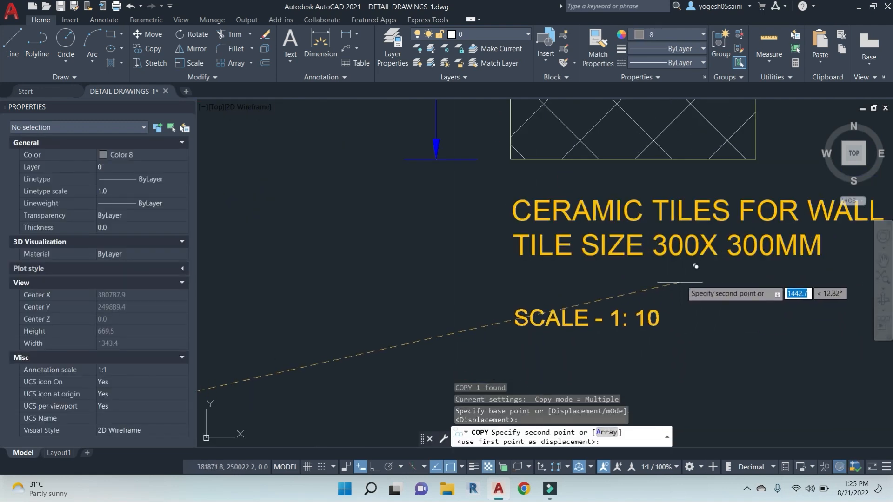
key("Escape")
Step: Move the copied scale note up, close beneath the "TILE SIZE 300X 300MM" line
left_click(651, 313)
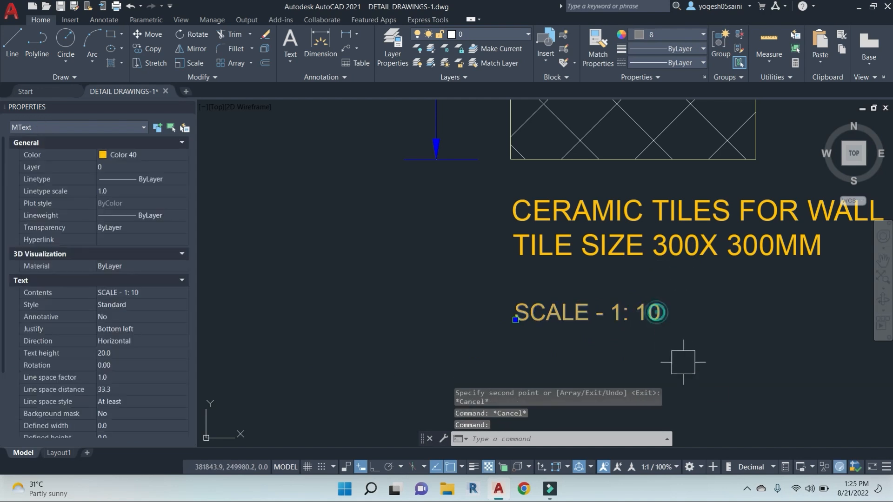
type("m")
key("Return")
left_click(708, 384)
key("Escape")
key("Escape")
scroll(652, 361, "down", 4)
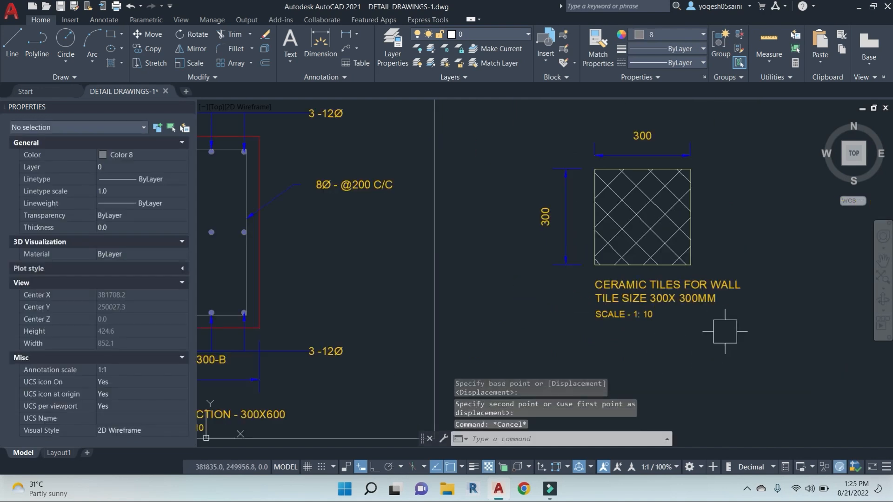
scroll(608, 284, "up", 2)
key("Escape")
scroll(608, 283, "down", 5)
scroll(584, 264, "up", 2)
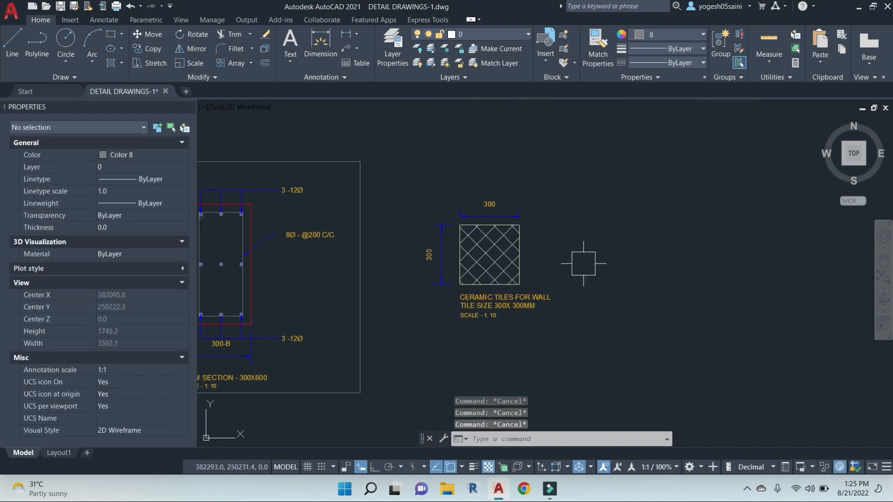
middle_click_drag(629, 278, 613, 259)
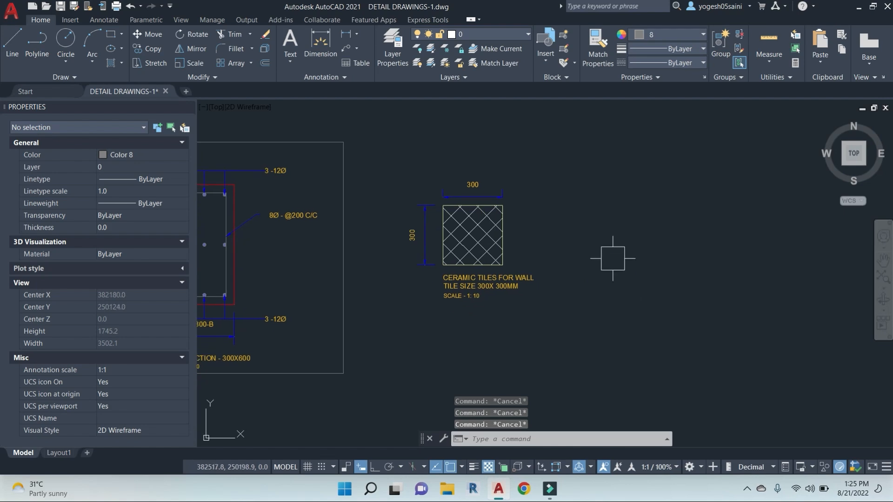
scroll(488, 289, "up", 2)
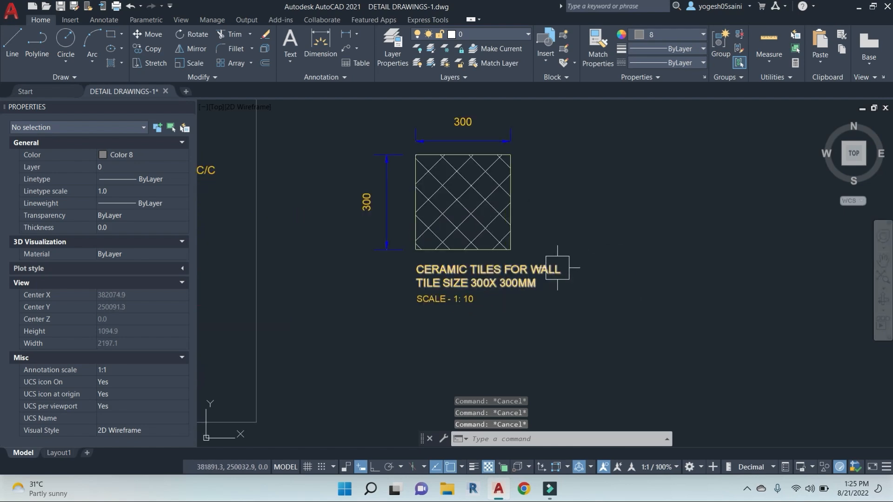
scroll(557, 268, "up", 4)
double_click(557, 269)
left_click(534, 341)
scroll(533, 341, "down", 4)
Step: Copy the whole tile detail with its dimensions and notes horizontally to the right of the original
middle_click_drag(535, 342, 597, 350)
scroll(554, 329, "up", 2)
scroll(516, 345, "down", 2)
left_click(606, 373)
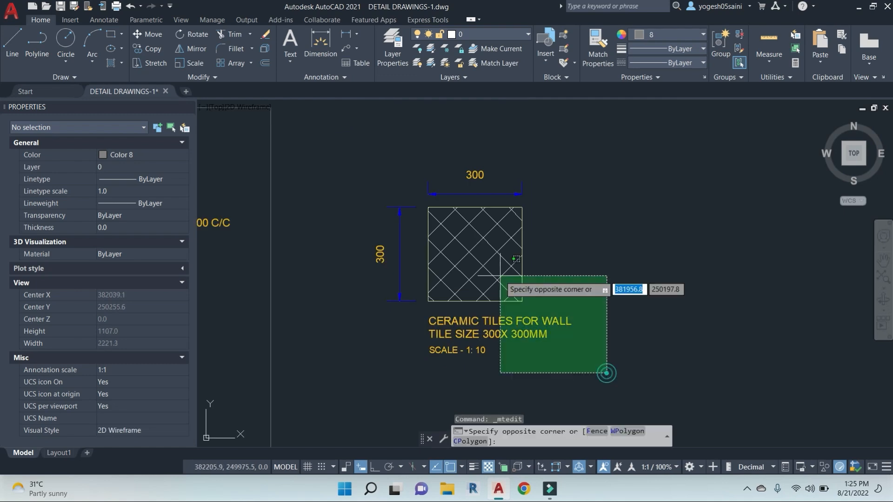
left_click(501, 275)
scroll(465, 149, "down", 2)
type("co")
key("Return")
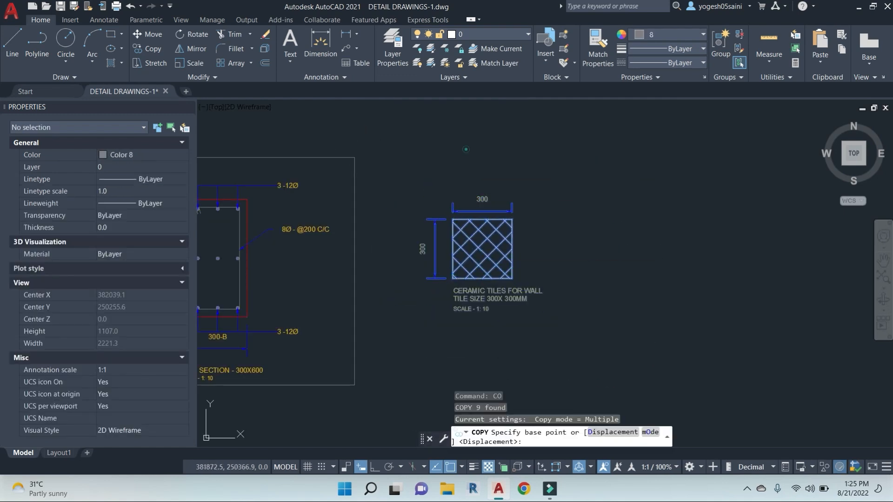
left_click(466, 149)
key("F8")
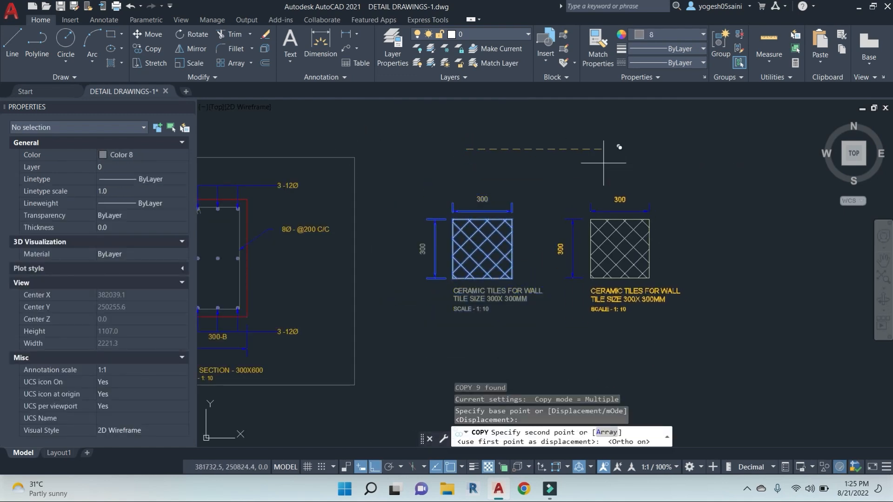
left_click(624, 144)
key("Escape")
key("Escape")
Step: Change the copied detail's title line to "CERAMIC ANTISKID TILES FOR WALL"
scroll(612, 305, "up", 5)
left_click(637, 247)
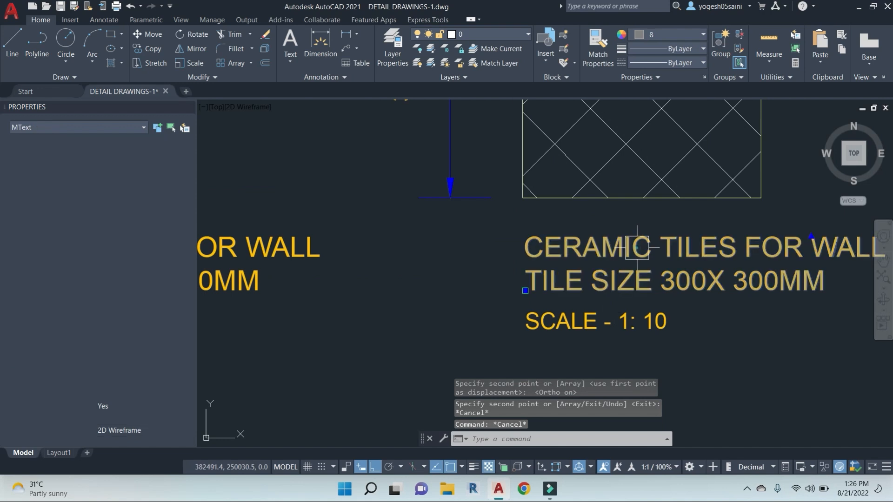
double_click(637, 248)
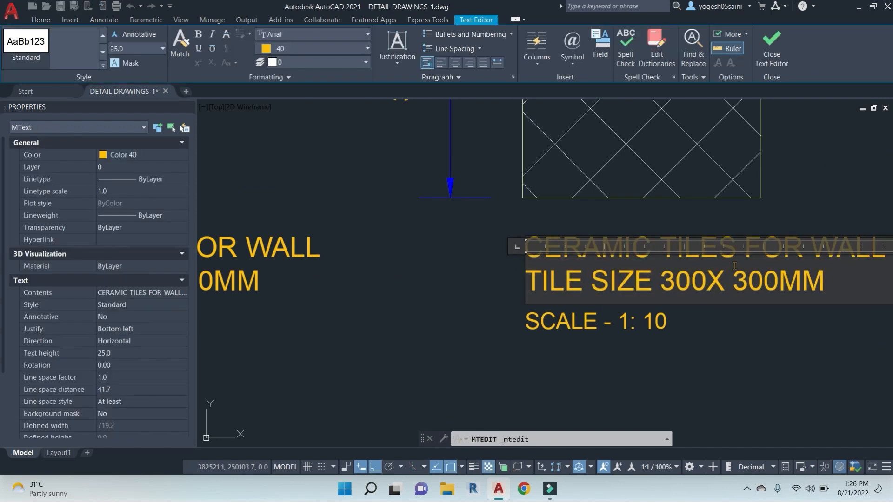
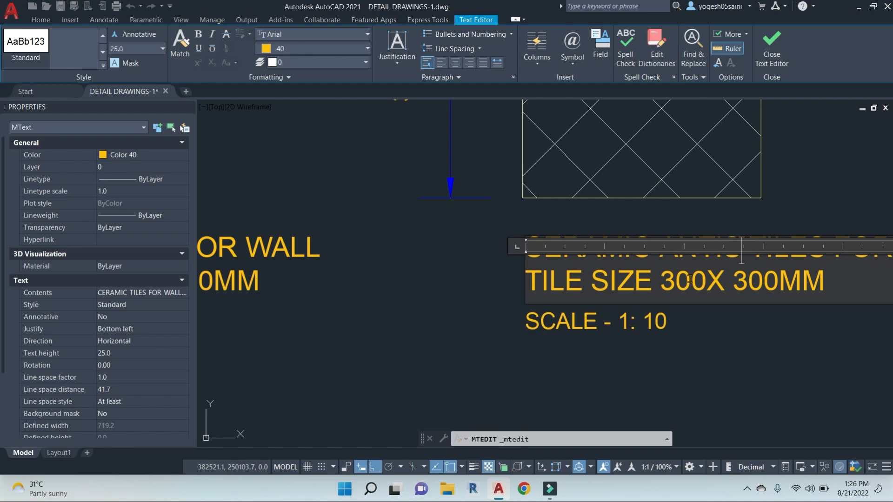
key("Escape")
scroll(577, 313, "down", 5)
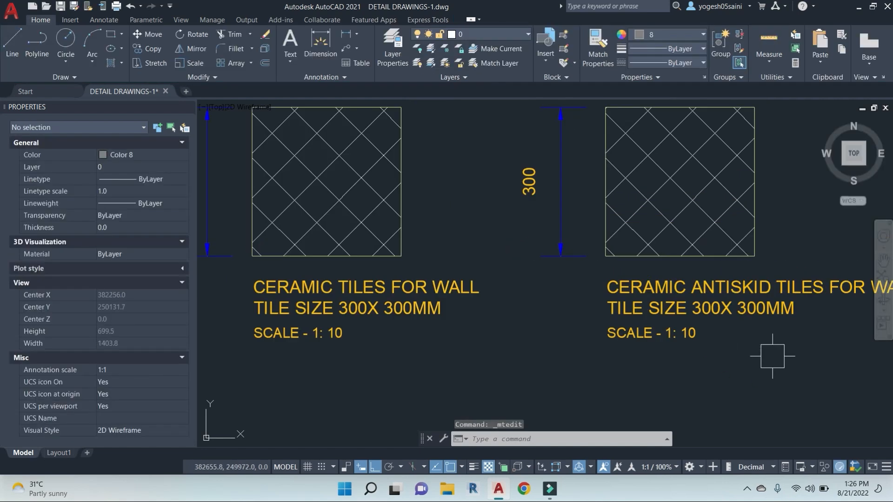
Step: Move the antiskid tile title and its scale note horizontally left to sit more centrally under the copied square
left_click(566, 331)
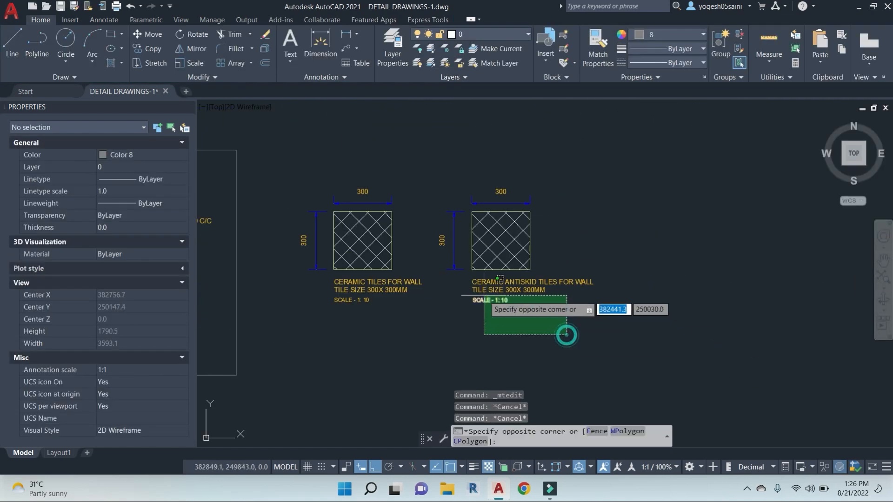
left_click(474, 278)
type("m")
key("Return")
left_click(641, 343)
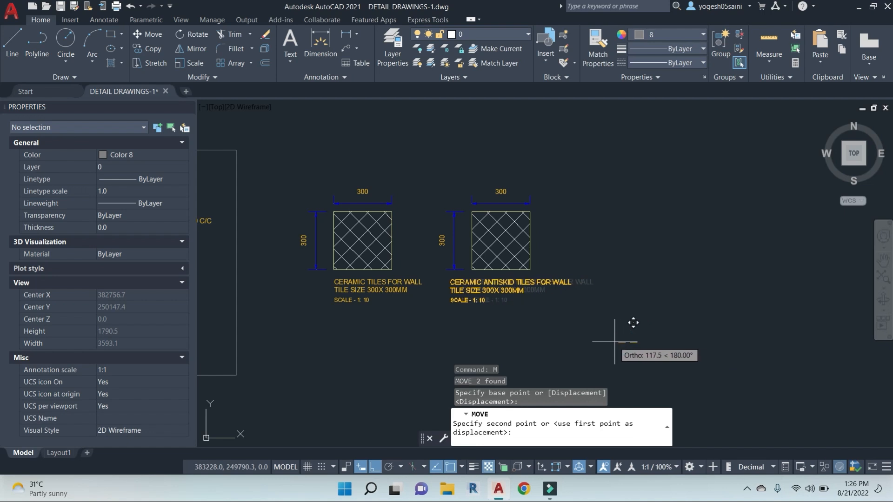
left_click(616, 343)
key("Escape")
key("Escape")
key("Escape")
Step: Draw a rectangular border around both tile details and save the drawing
type("rec")
key("Return")
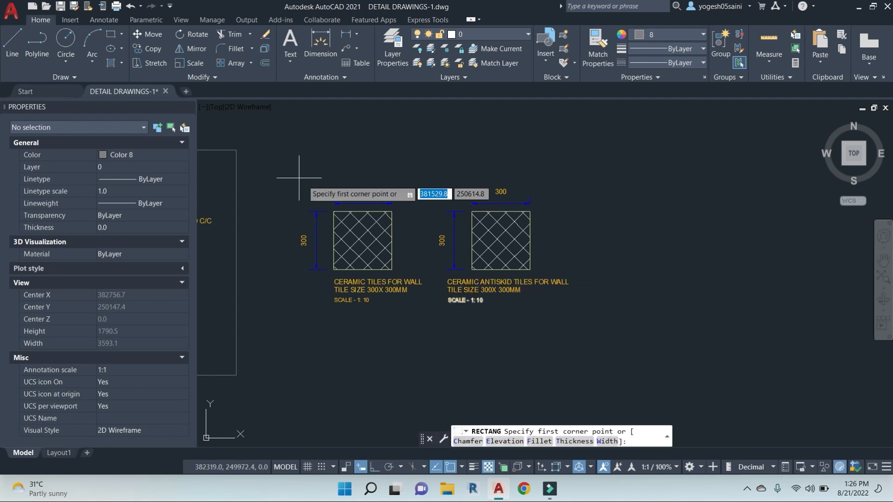
left_click(272, 161)
left_click(596, 339)
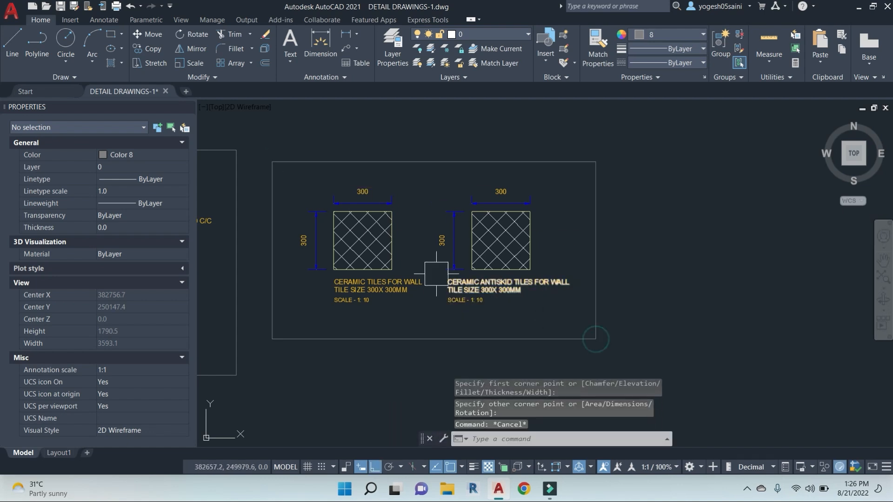
key("ctrl+s")
Step: Append " - 8MM" to the tile size line of the antiskid tile note and save the drawing
scroll(466, 294, "down", 4)
middle_click_drag(454, 302, 515, 296)
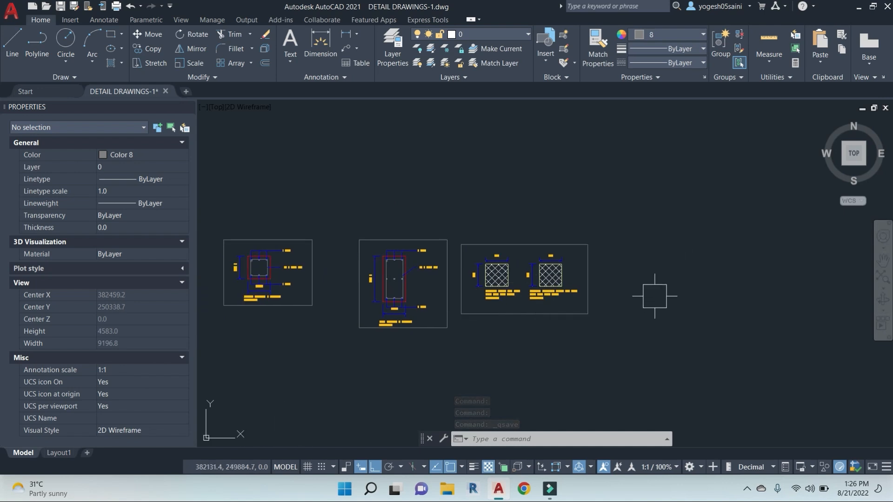
scroll(540, 286, "down", 4)
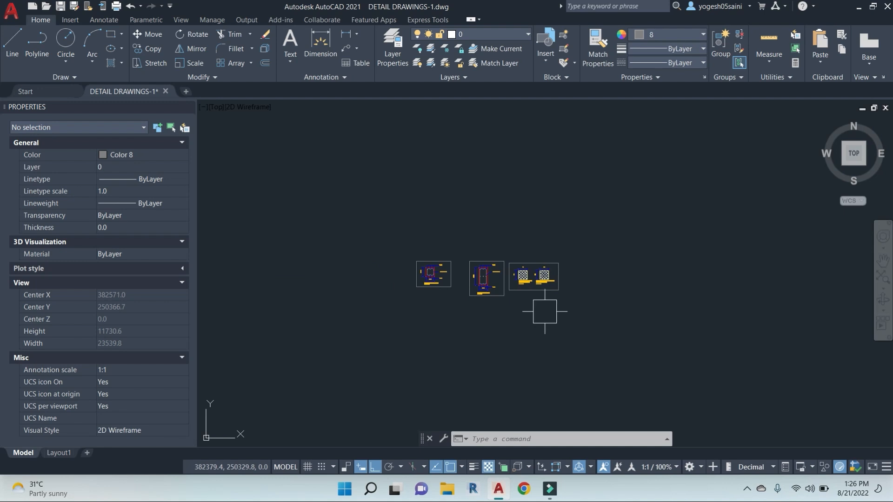
scroll(528, 275, "up", 14)
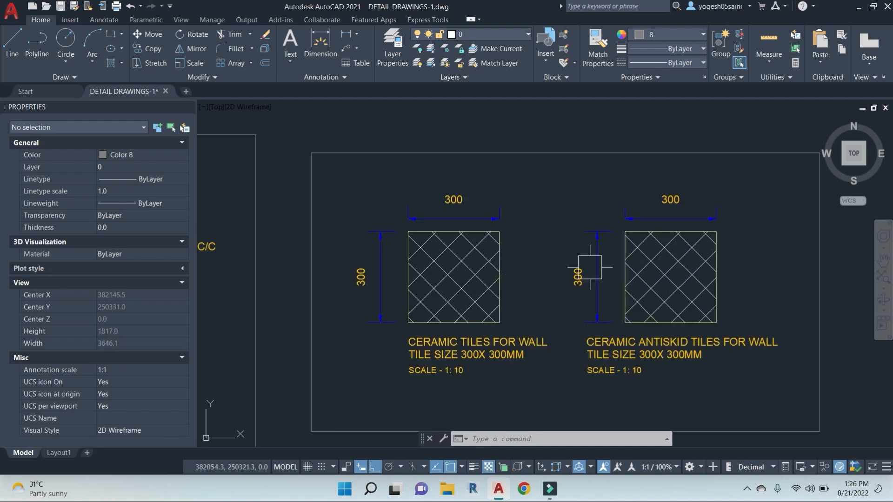
double_click(584, 314)
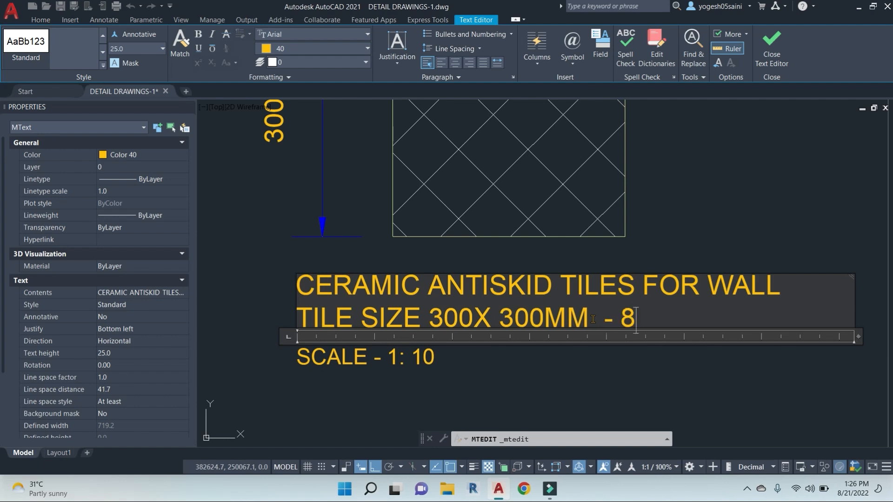
left_click(775, 212)
key("ctrl+s")
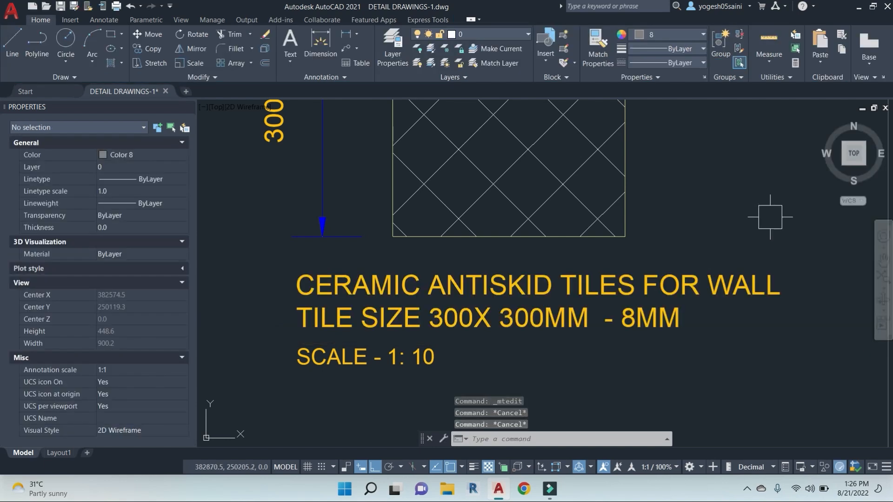
scroll(656, 258, "down", 6)
middle_click_drag(656, 258, 642, 277)
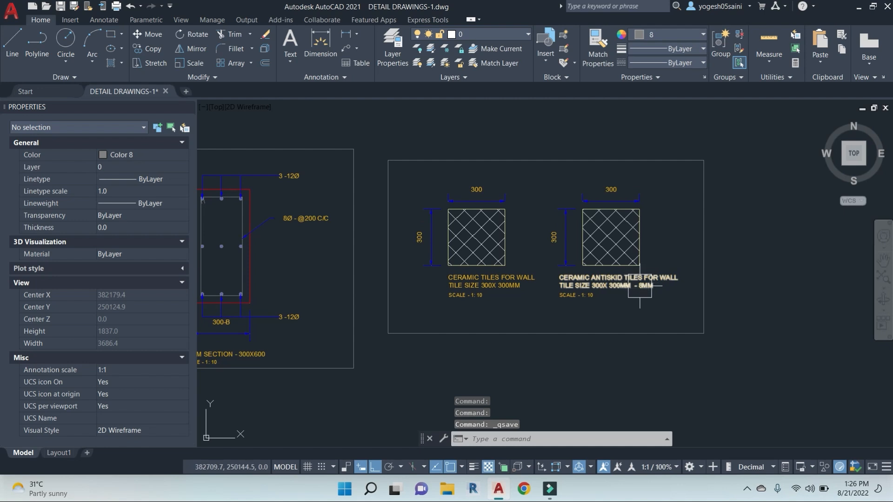
mouse_move(640, 286)
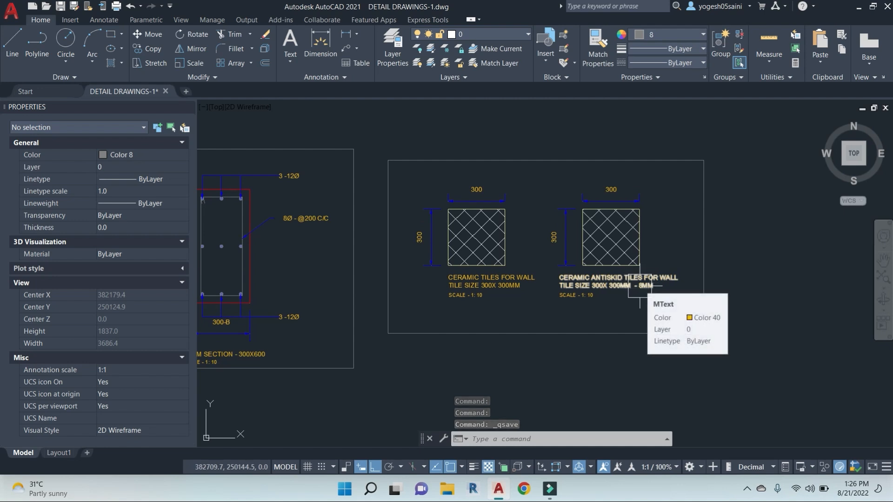
Step: Draw a vertical dividing line between the two tile details, from the frame's upper edge to its lower edge
scroll(605, 275, "down", 4)
type("l")
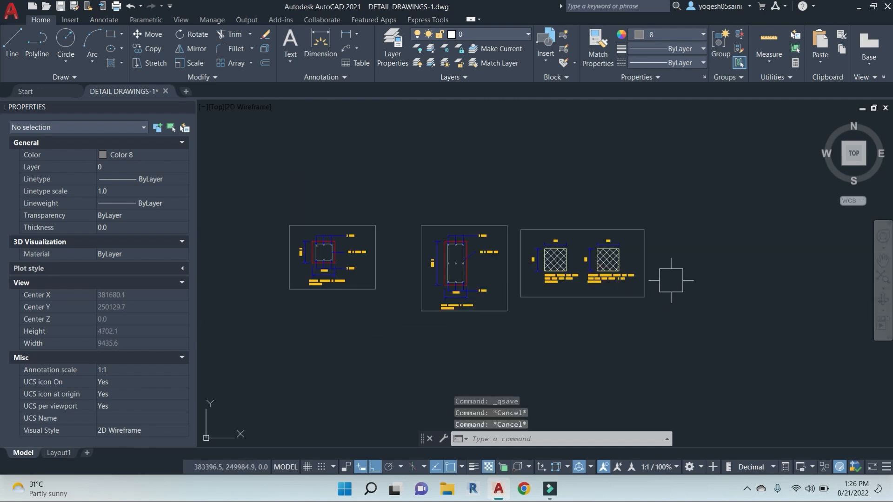
key("Return")
left_click(582, 229)
scroll(581, 285, "up", 4)
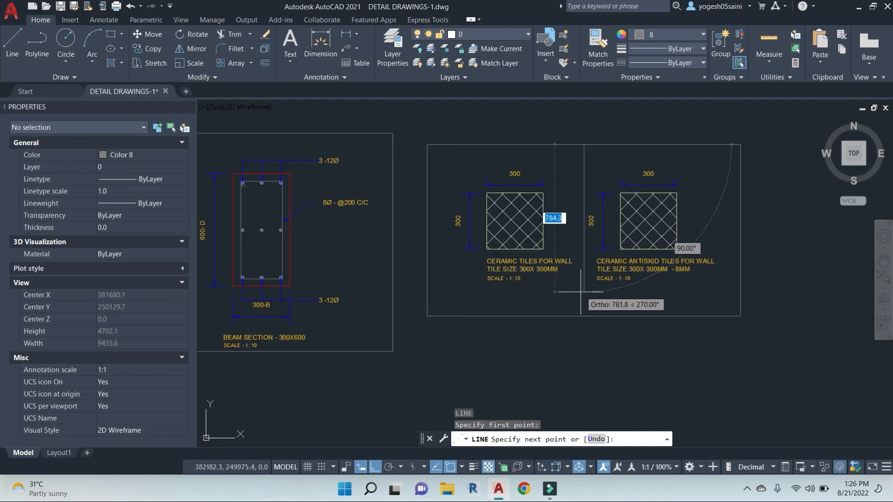
left_click(582, 315)
key("Escape")
key("Escape")
scroll(579, 314, "down", 2)
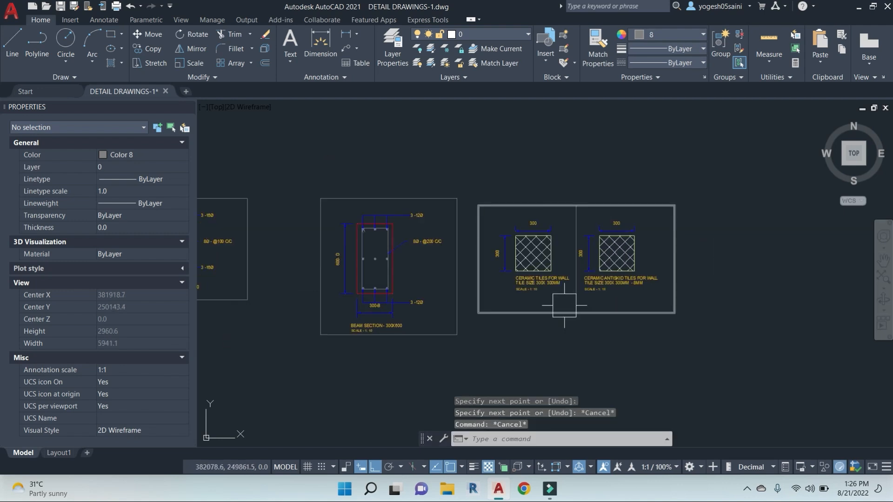
scroll(564, 305, "down", 2)
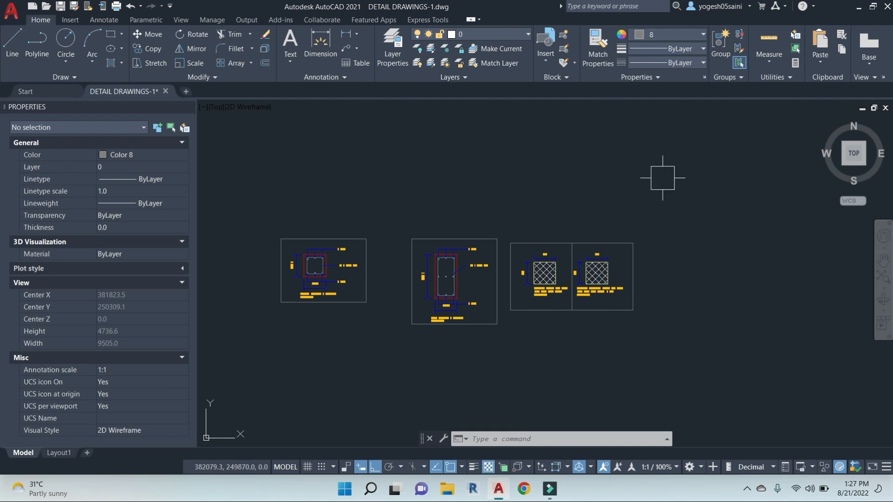
Step: Draw a vertical line beyond the tile frame, roughly as tall as the frame, as the first wall edge
middle_click_drag(671, 265, 644, 270)
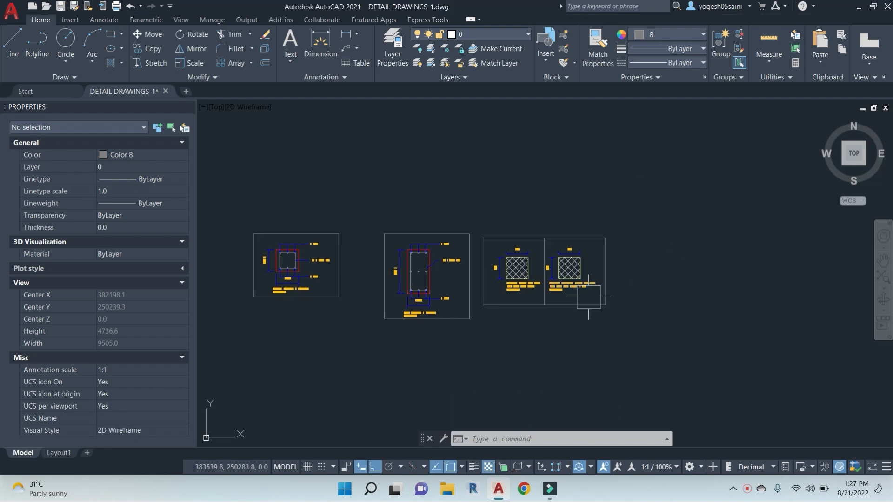
scroll(686, 301, "up", 2)
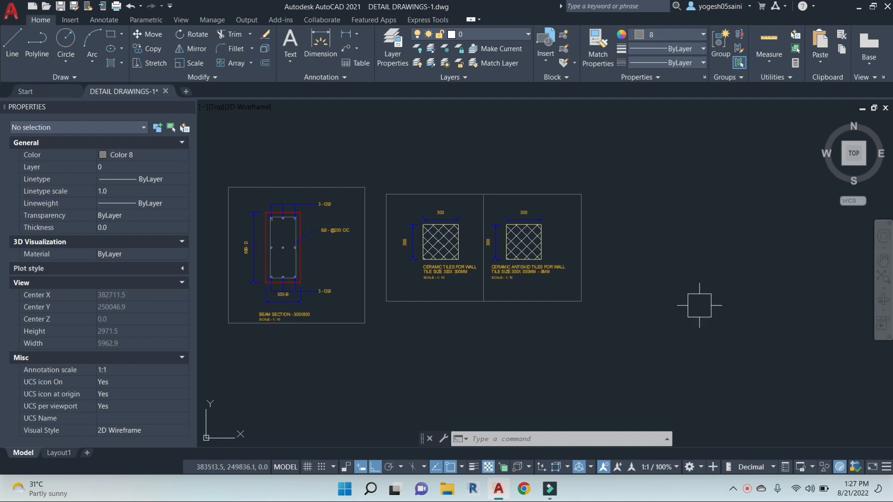
middle_click_drag(700, 305, 667, 306)
key("Escape")
key("Escape")
key("Escape")
key("l")
key("Return")
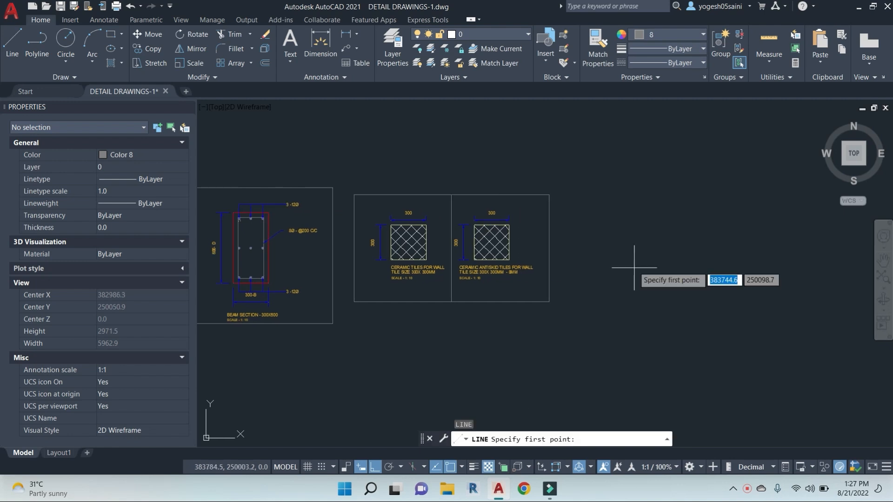
left_click(604, 196)
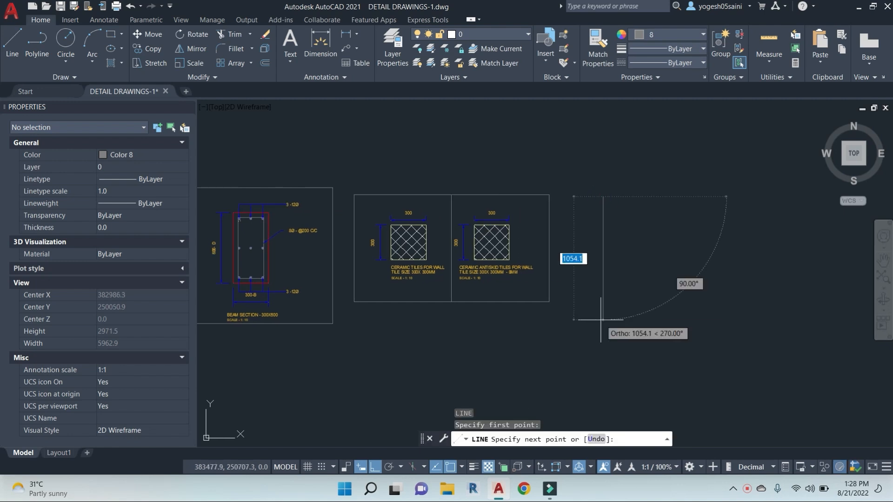
left_click(601, 302)
key("Escape")
Step: Offset the vertical line by 230 on the side away from the tile frame
type("o")
key("Return")
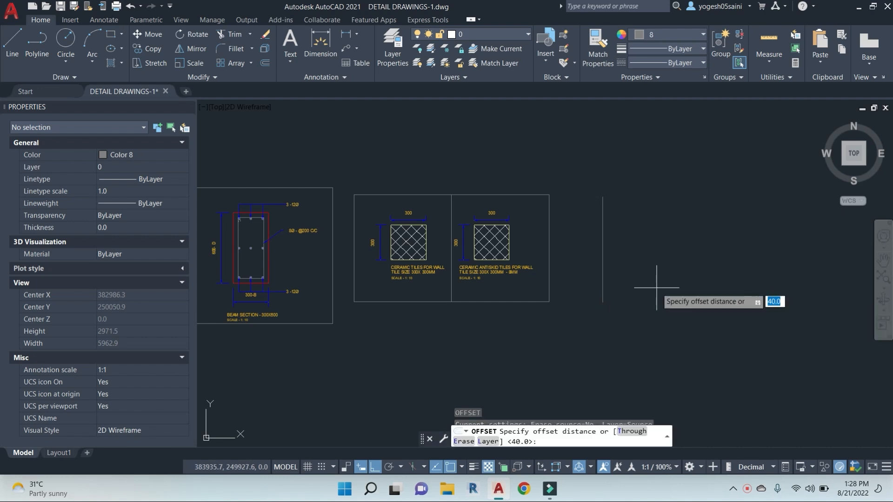
type("2")
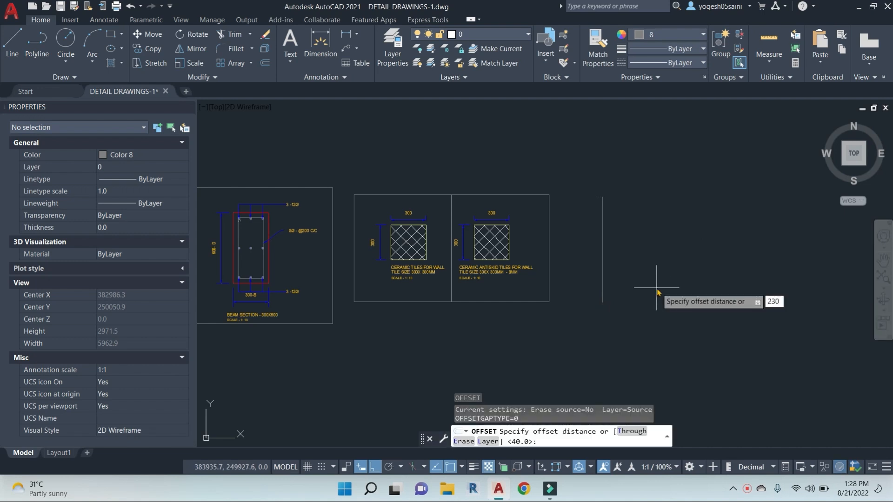
type("30")
key("Return")
left_click(603, 249)
left_click(660, 260)
key("Escape")
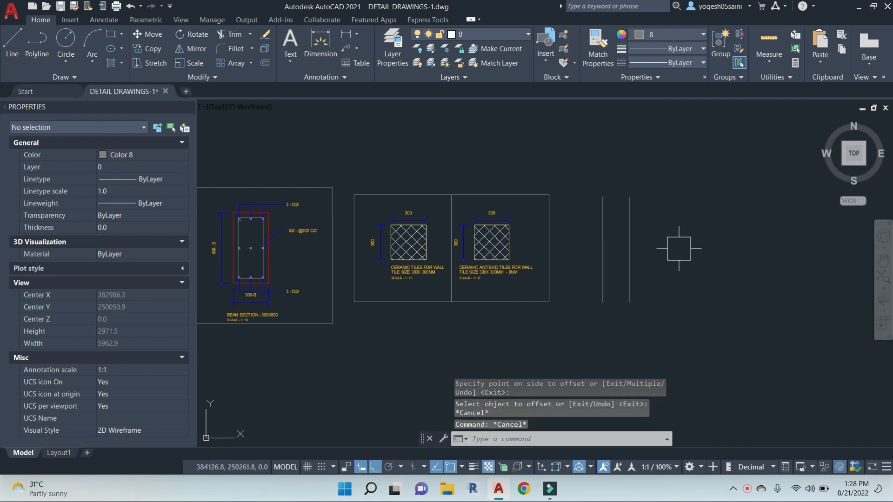
Step: Check the spacing between the two vertical lines with a linear dimension
key("Return")
left_click(603, 247)
left_click(630, 247)
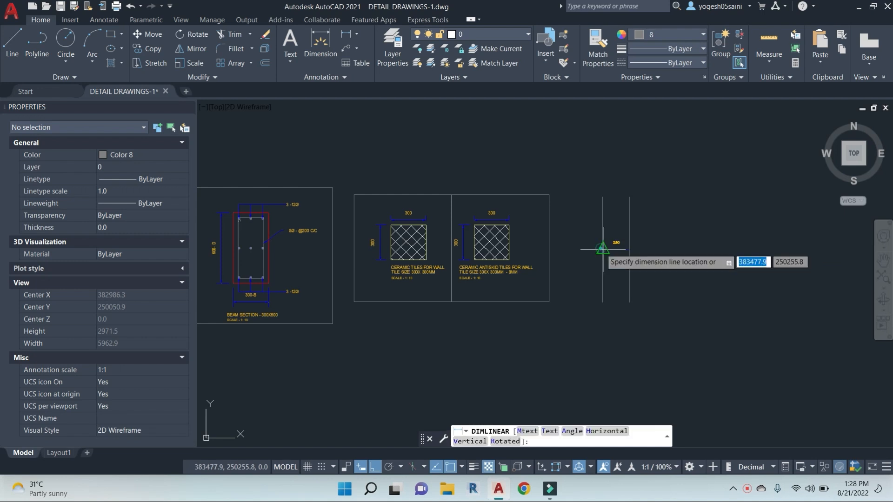
scroll(607, 247, "up", 3)
key("Escape")
scroll(623, 231, "down", 7)
key("Escape")
key("Escape")
Step: Stretch the lower ends of both vertical lines downward, past the bottom of the tile frame
type("s")
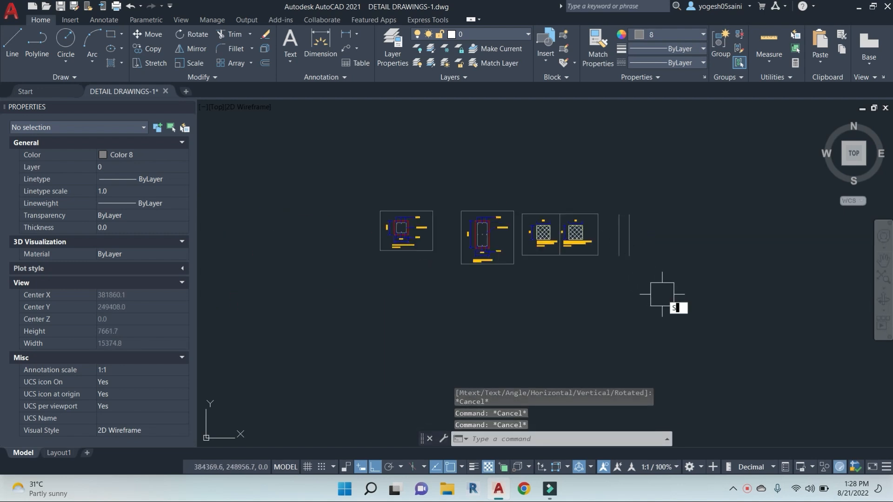
key("Return")
left_click(665, 294)
left_click(614, 251)
key("Return")
left_click(710, 275)
left_click(707, 310)
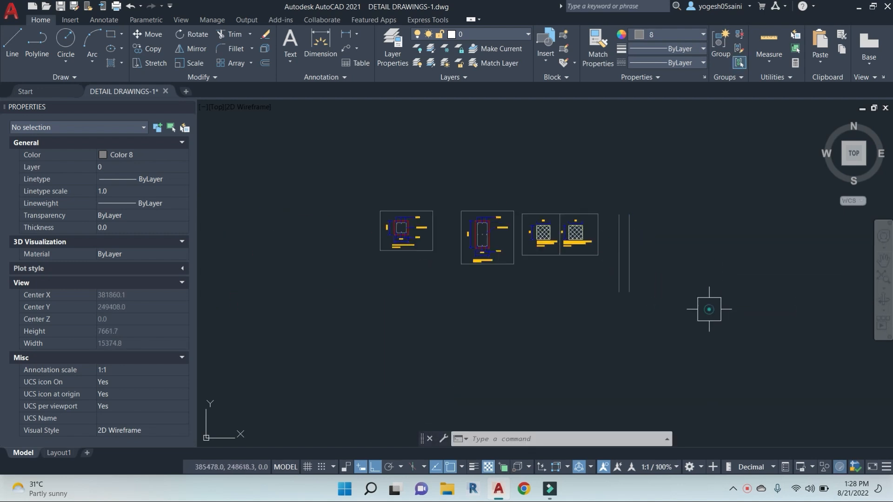
key("Escape")
key("Escape")
Step: Stretch the upper ends of both vertical lines upward, above the top of the tile frame
key("Return")
left_click(680, 244)
left_click(614, 189)
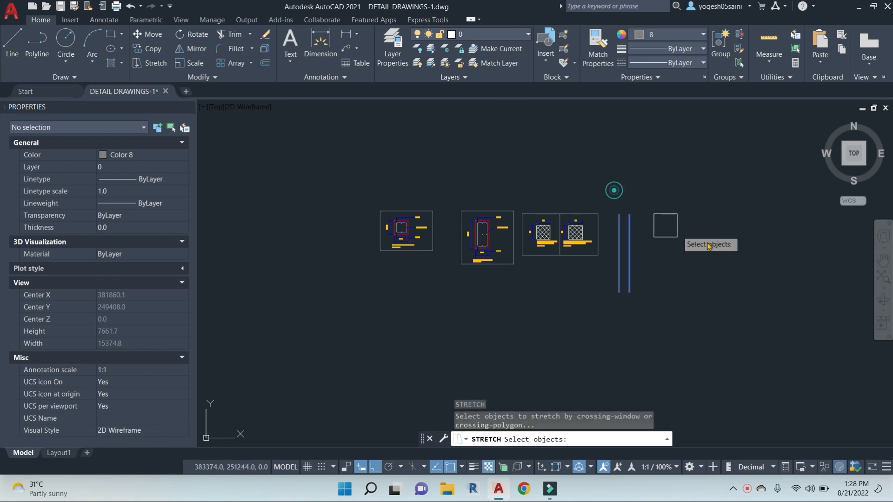
key("Return")
left_click(713, 250)
key("Escape")
key("Escape")
scroll(634, 270, "up", 4)
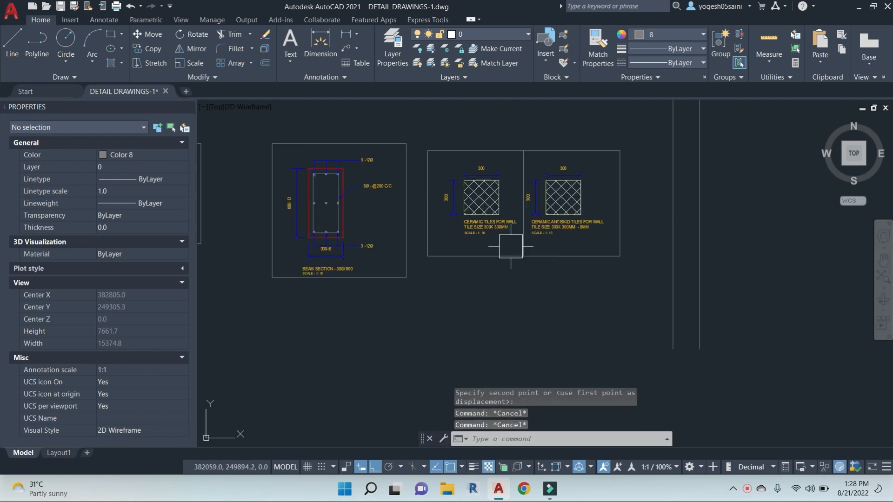
scroll(628, 288, "down", 3)
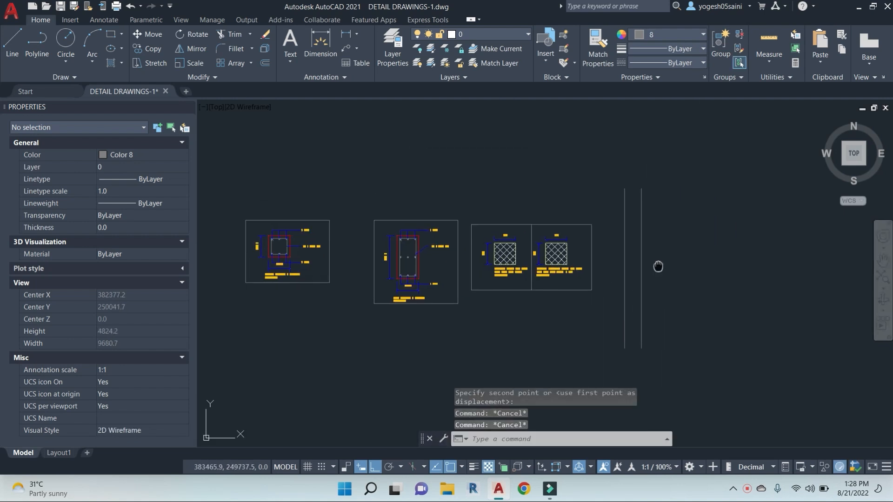
key("Escape")
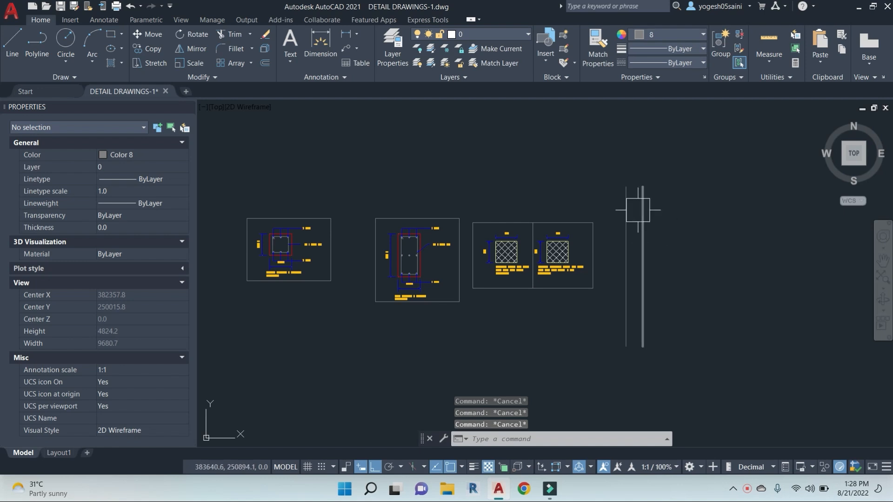
Step: Change the colour of both vertical wall lines to pale yellow
left_click(647, 249)
left_click(625, 255)
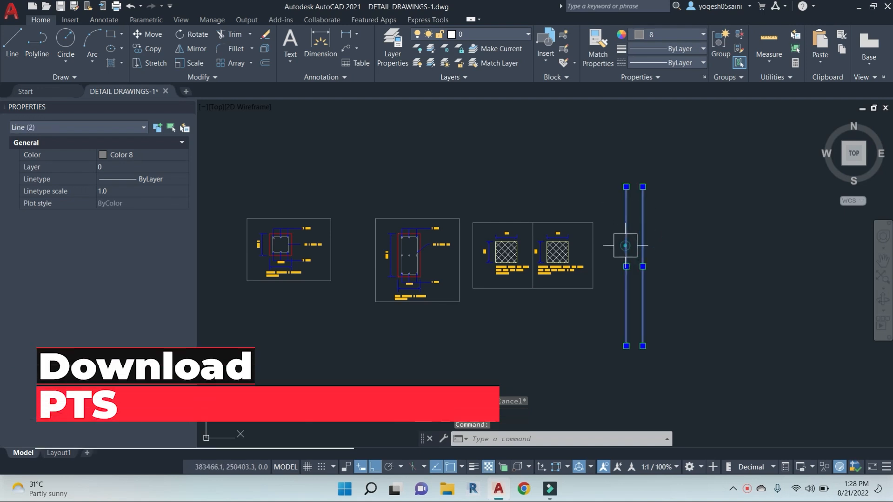
left_click(698, 34)
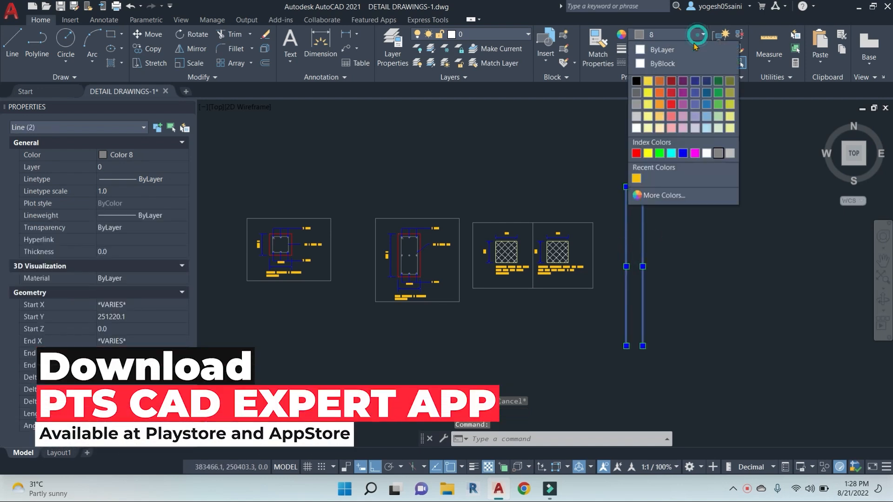
left_click(647, 82)
key("Escape")
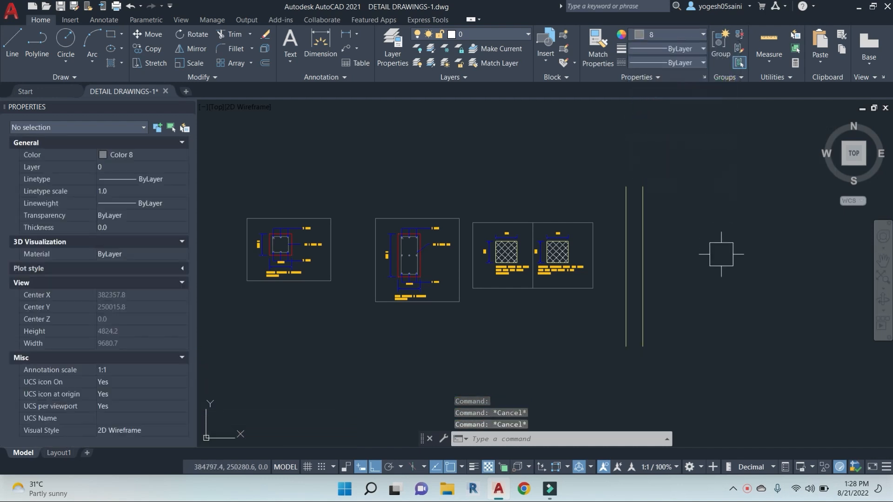
Step: Offset each yellow wall line by 15 to the outside of the wall
type("o")
key("Return")
type("1")
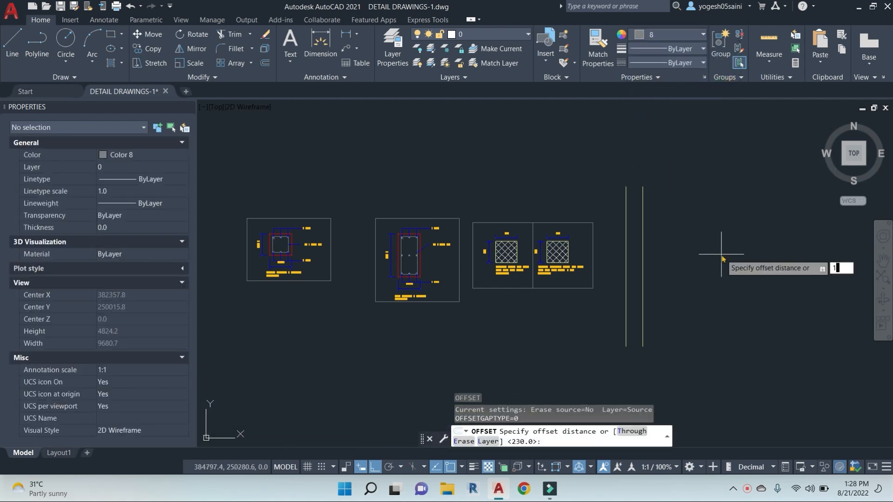
type("5")
key("Return")
left_click(642, 288)
left_click(639, 289)
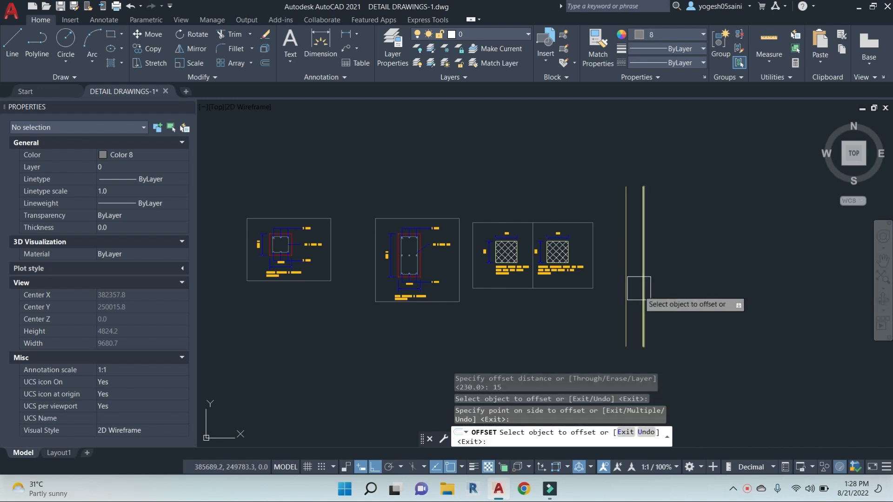
scroll(624, 311, "up", 4)
key("Escape")
key("Escape")
key("Escape")
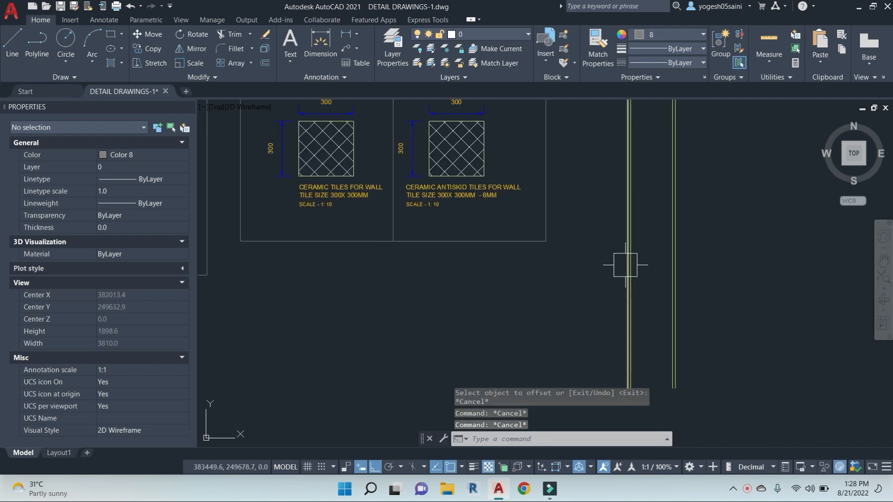
Step: Match the properties of the two outer offset lines to the grey stirrup outline in the beam section
type("ma")
key("Return")
middle_click_drag(242, 209, 476, 219)
scroll(322, 192, "up", 4)
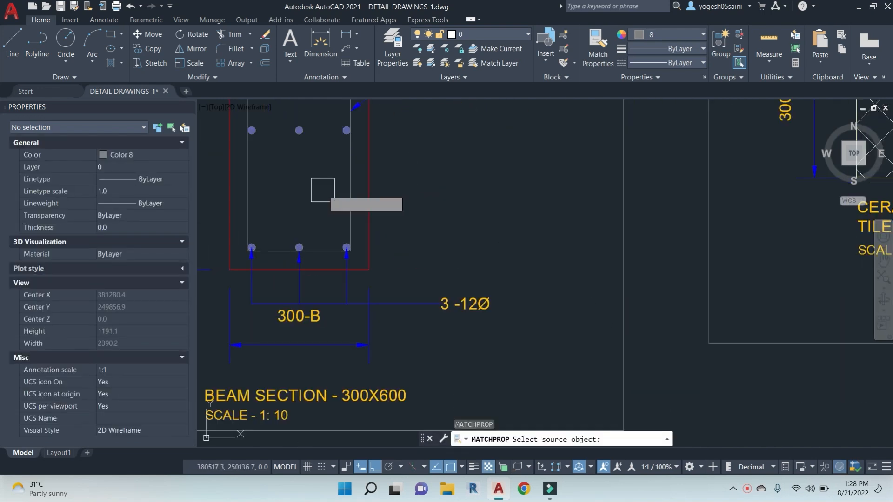
left_click(345, 171)
scroll(346, 172, "down", 5)
scroll(624, 292, "up", 5)
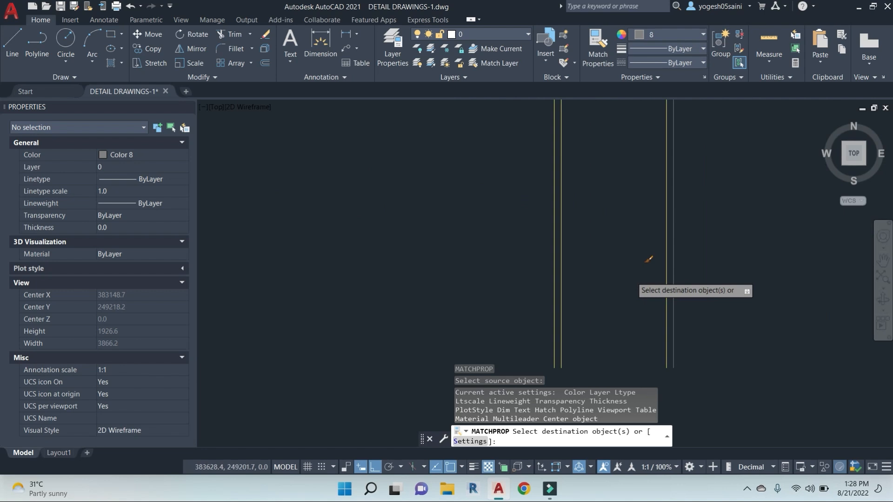
left_click(546, 273)
scroll(679, 287, "down", 4)
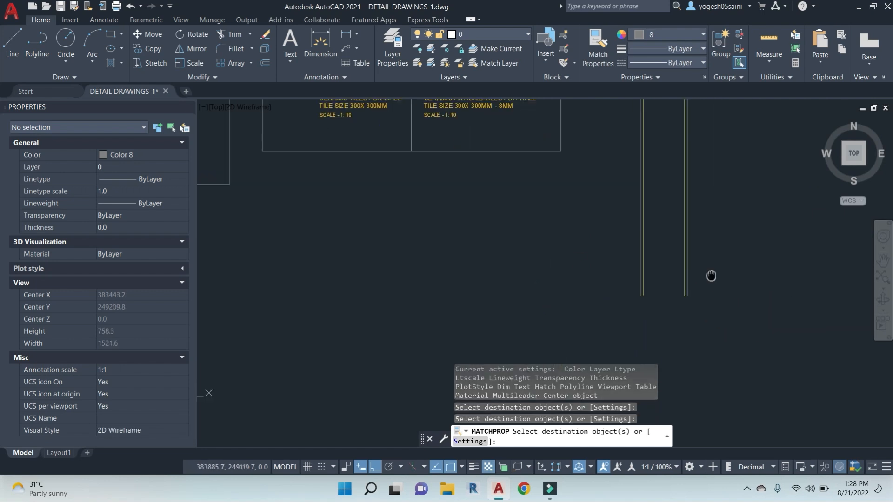
key("Escape")
key("Escape")
key("Escape")
middle_click_drag(679, 278, 714, 361)
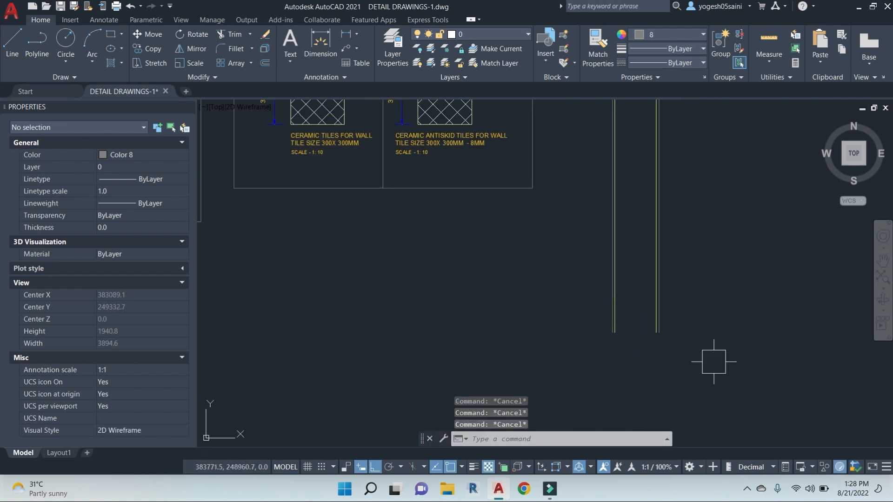
Step: Start a break line across the wall's lower end with a horizontal line, a short vertical drop and a rising diagonal
type("l")
key("Return")
left_click(570, 326)
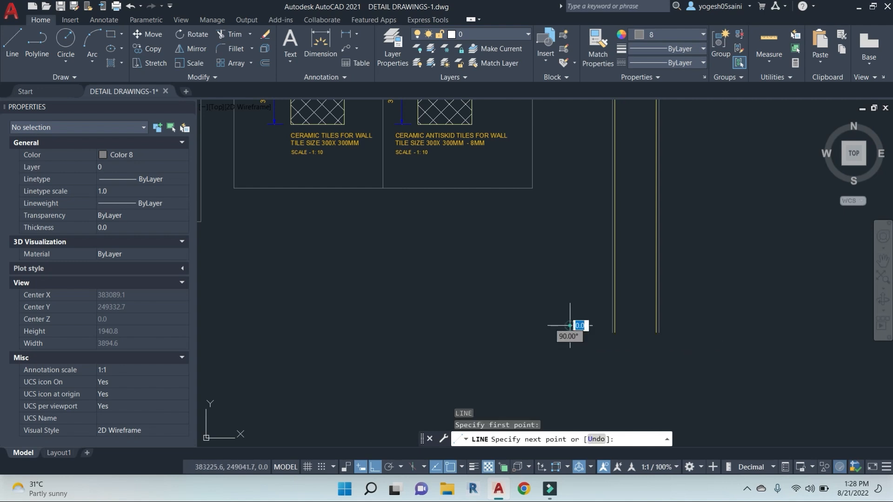
scroll(649, 327, "up", 4)
left_click(607, 323)
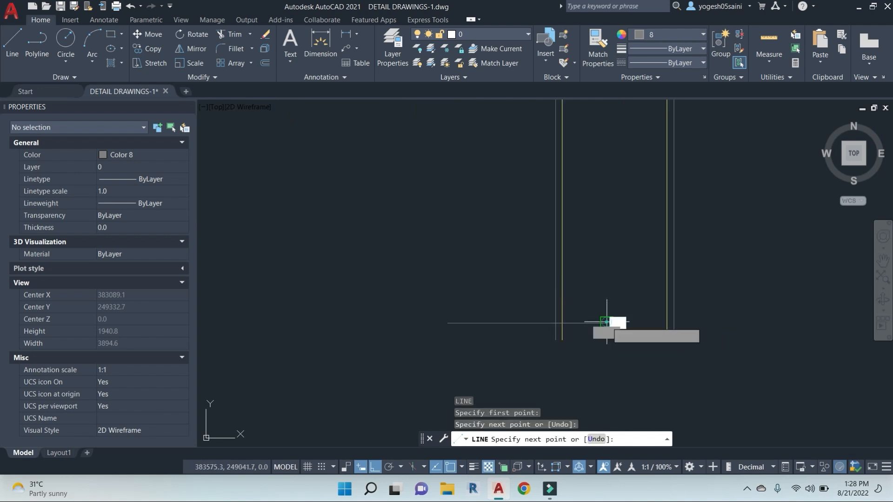
left_click(610, 367)
key("F8")
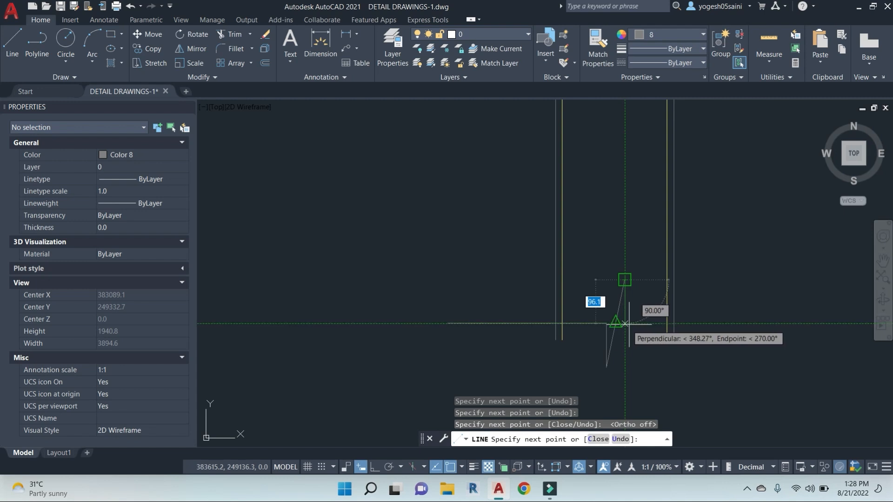
scroll(624, 323, "up", 4)
key("Escape")
key("Escape")
Step: Complete the break line with a vertical segment down from the diagonal's upper end and a horizontal line past the wall's far side
left_click(568, 359)
left_click(524, 271)
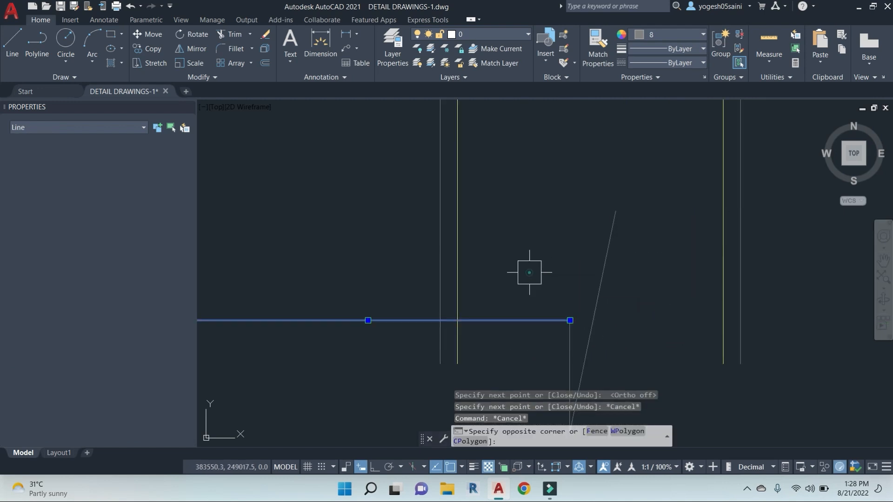
middle_click_drag(557, 333, 573, 243)
left_click(572, 269)
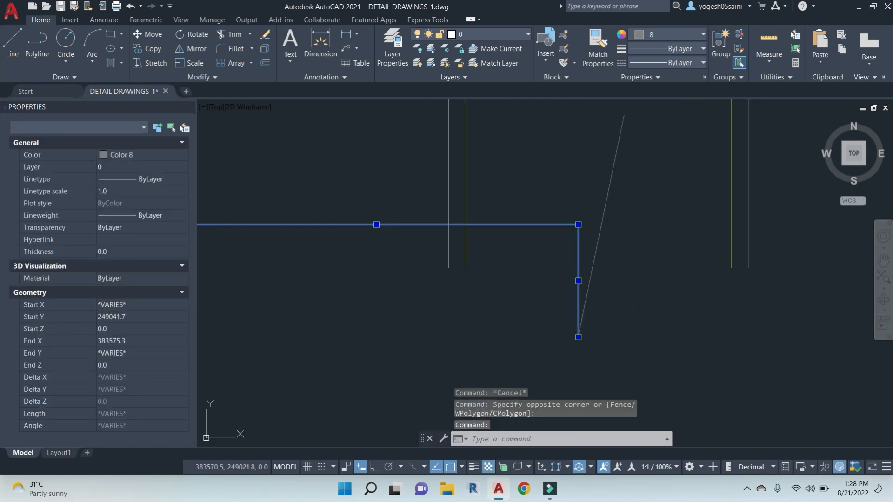
key("Escape")
left_click(546, 226)
key("Escape")
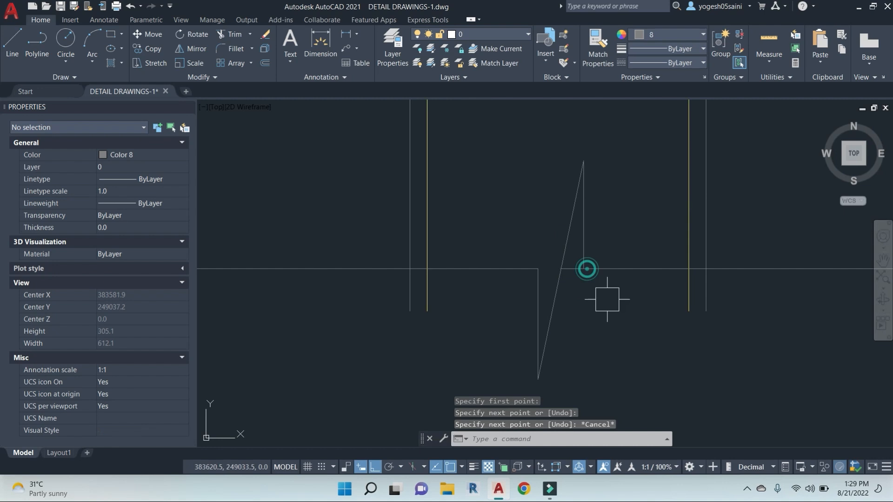
key("Escape")
key("Escape")
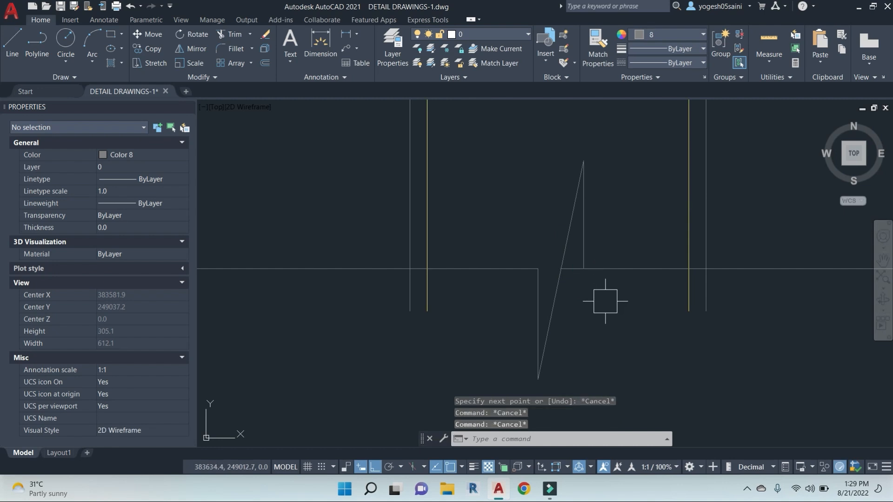
Step: Trim the short horizontal piece between the diagonal and the vertical of the break line
type("tr")
key("Return")
key("Return")
scroll(578, 275, "up", 4)
left_click(570, 264)
scroll(570, 275, "down", 6)
key("Escape")
key("Escape")
key("Escape")
key("Escape")
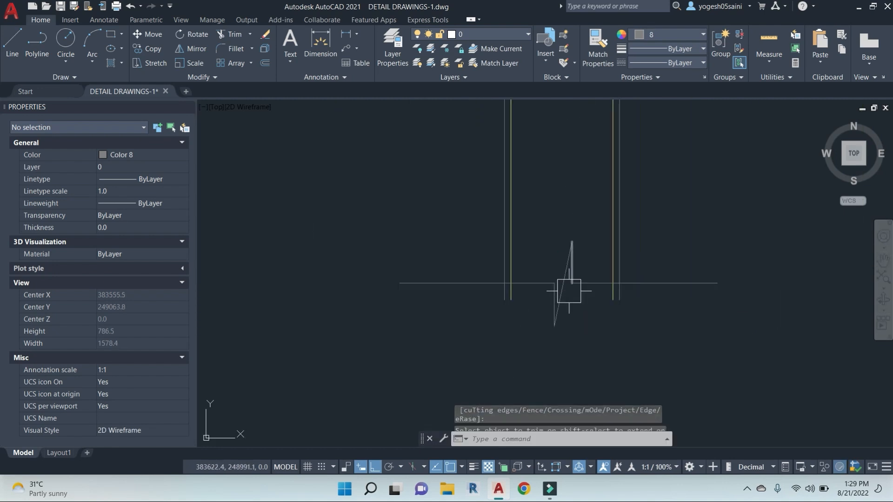
Step: Erase the leftover short segment at the break line's zigzag
scroll(570, 291, "up", 6)
left_click(508, 211)
left_click(554, 313)
key("Delete")
key("Escape")
scroll(563, 297, "down", 5)
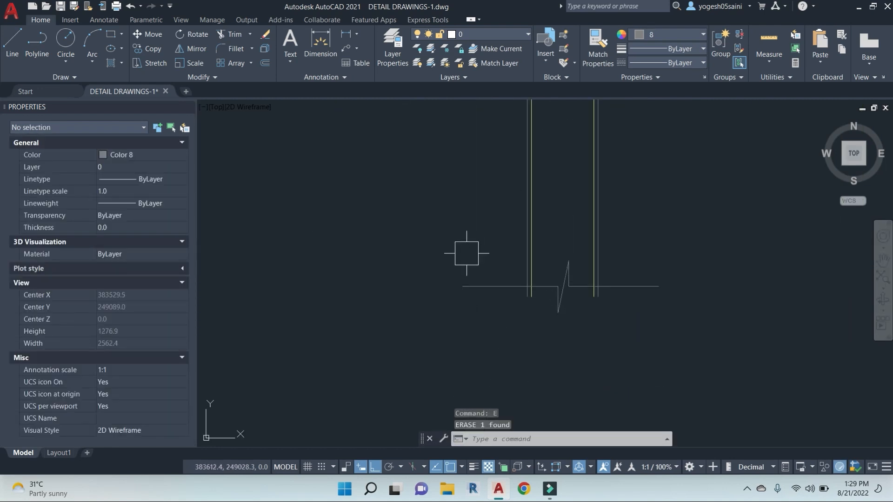
Step: Join all segments of the break line into one polyline
left_click(437, 247)
left_click(718, 358)
type("j")
key("Return")
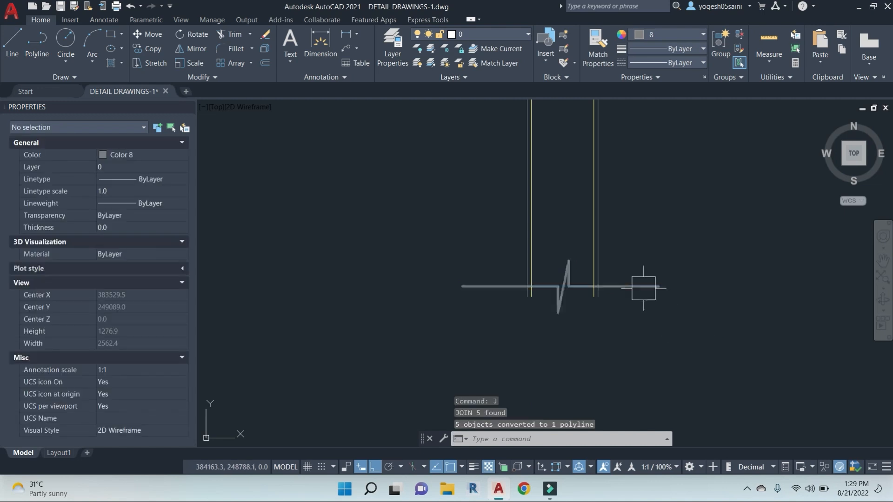
Step: Move the break line straight up to the wall's upper end, just below the ends of the wall lines
left_click(643, 287)
type("m")
key("Return")
left_click(714, 336)
scroll(717, 246, "down", 3)
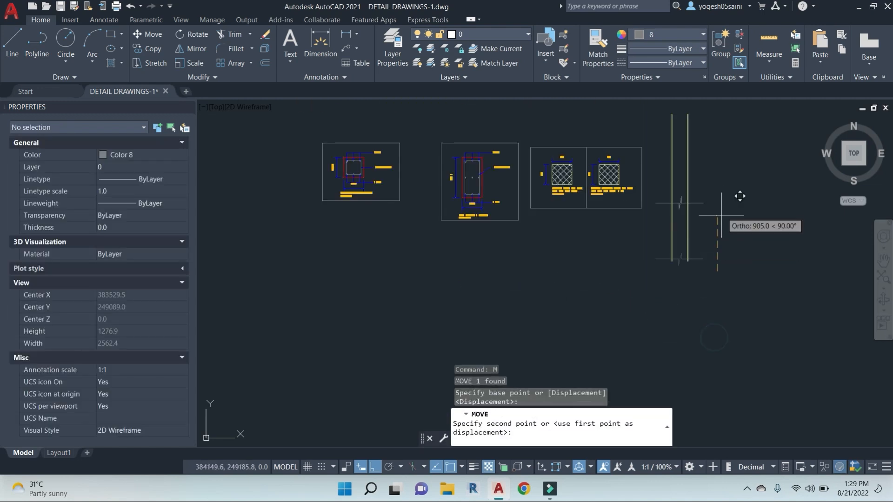
middle_click_drag(721, 211, 722, 322)
scroll(728, 252, "up", 2)
left_click(736, 218)
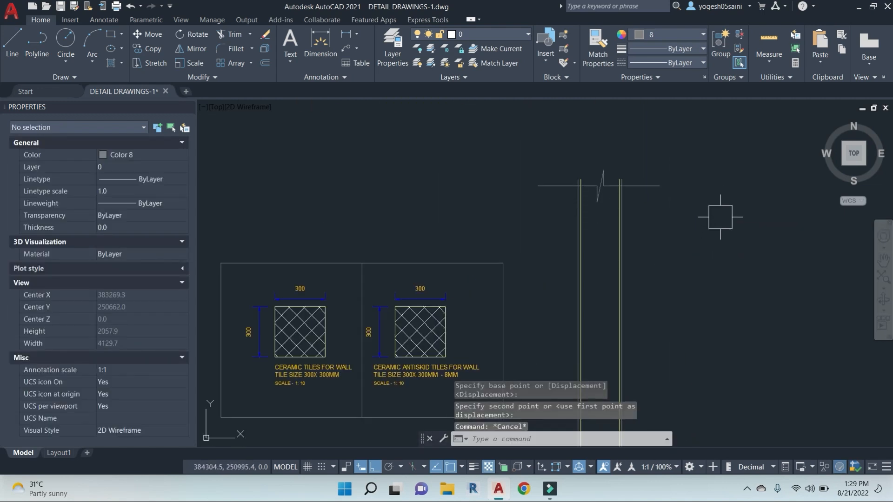
Step: Trim the wall and outer layer lines that project above the break line, using it as the cutting edge
type("tr")
key("Return")
left_click(641, 187)
scroll(644, 193, "up", 4)
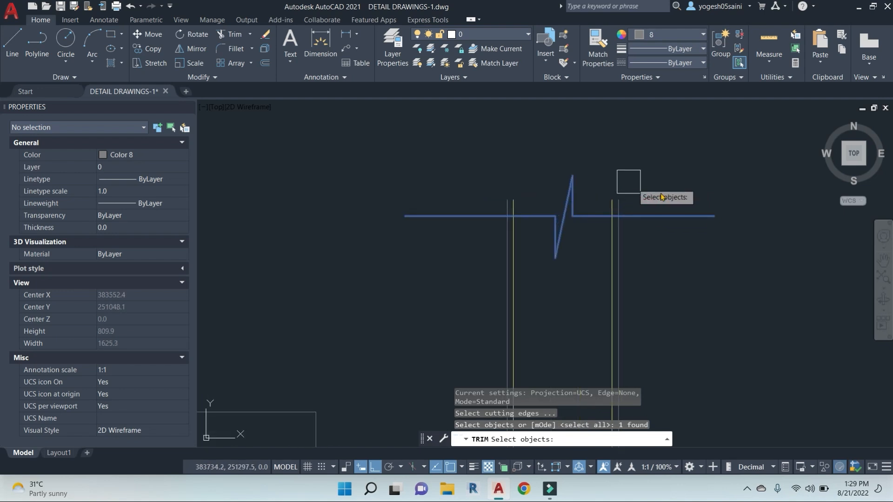
key("Return")
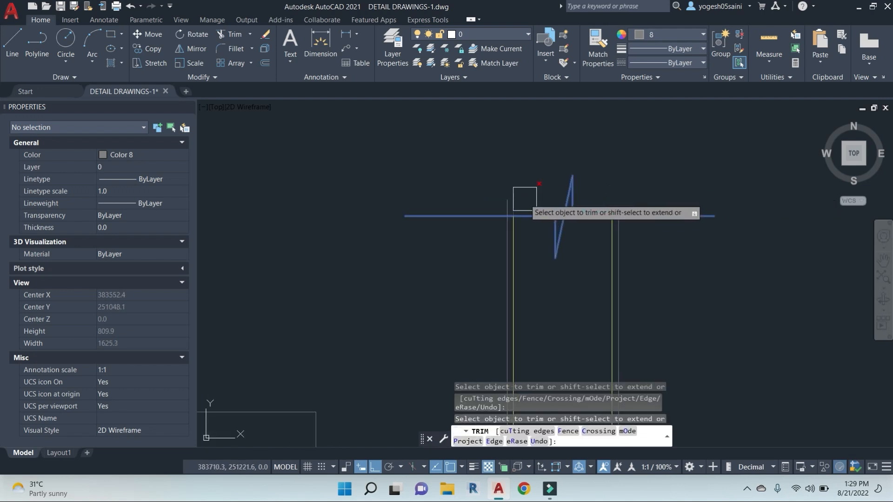
scroll(596, 181, "down", 6)
scroll(610, 191, "down", 8)
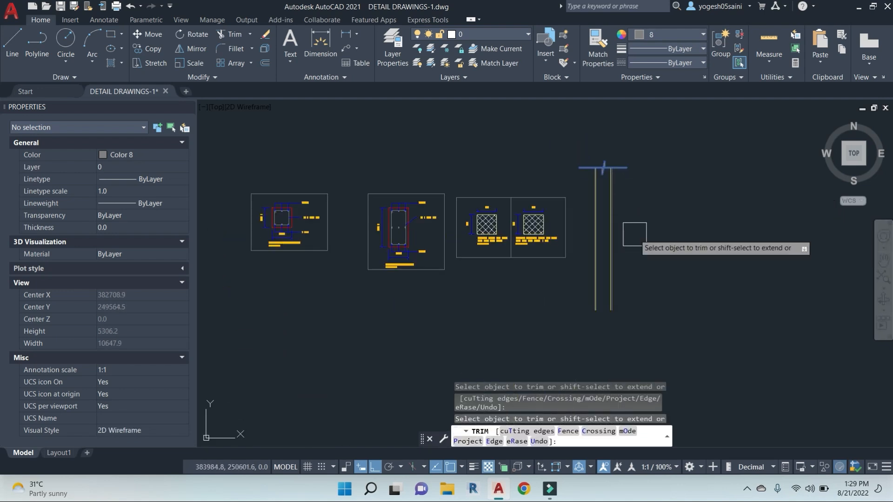
key("Escape")
key("Escape")
Step: Mirror the break line about a horizontal axis at the wall's mid-height, keeping the original
left_click(618, 174)
type("mi")
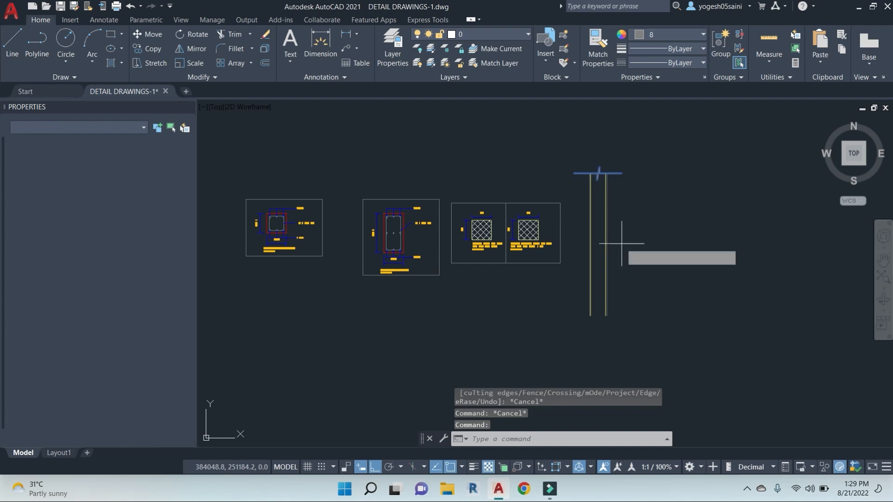
key("Return")
left_click(607, 240)
left_click(691, 242)
key("Return")
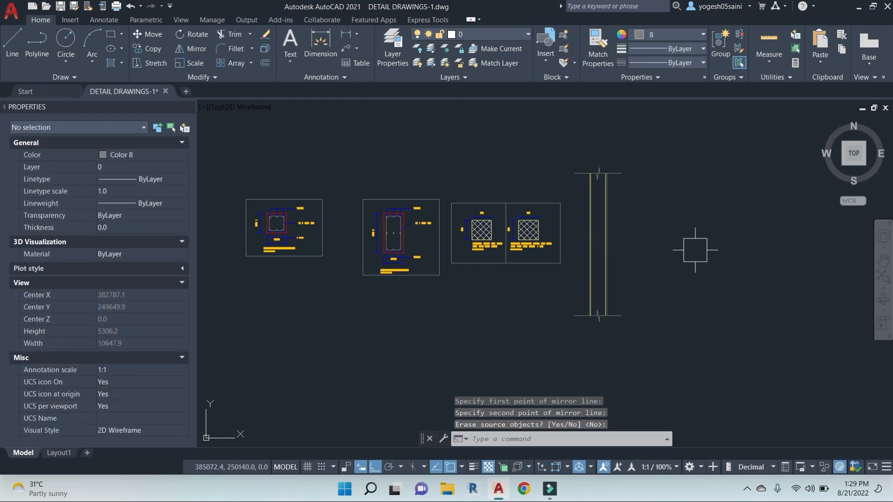
Step: Hatch the wall core between the two yellow lines and the break lines
scroll(623, 315, "up", 2)
type("h")
key("Return")
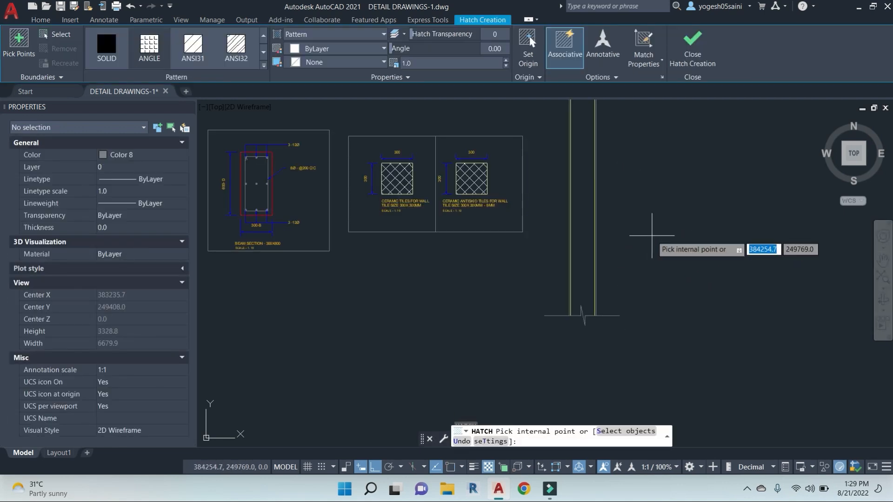
left_click(581, 232)
right_click(582, 233)
left_click(608, 238)
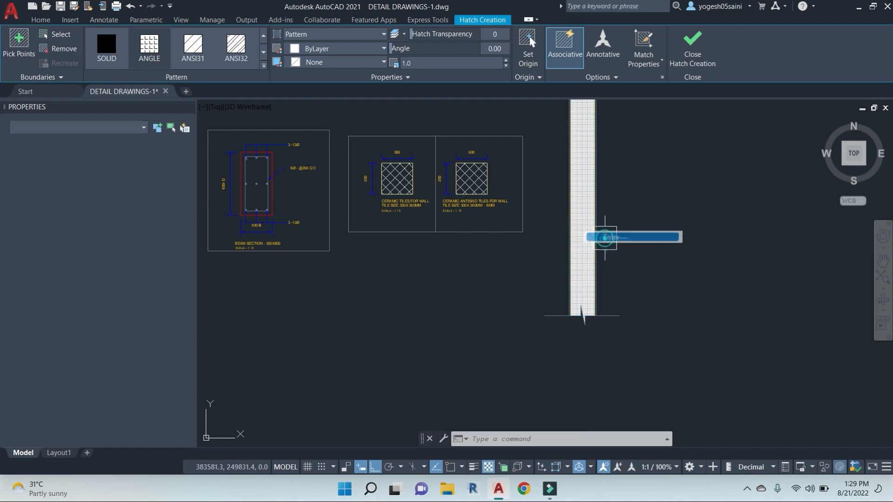
Step: Change the wall core hatch to the ANSI32 pattern with a scale of 20
scroll(587, 214, "up", 4)
left_click(581, 198)
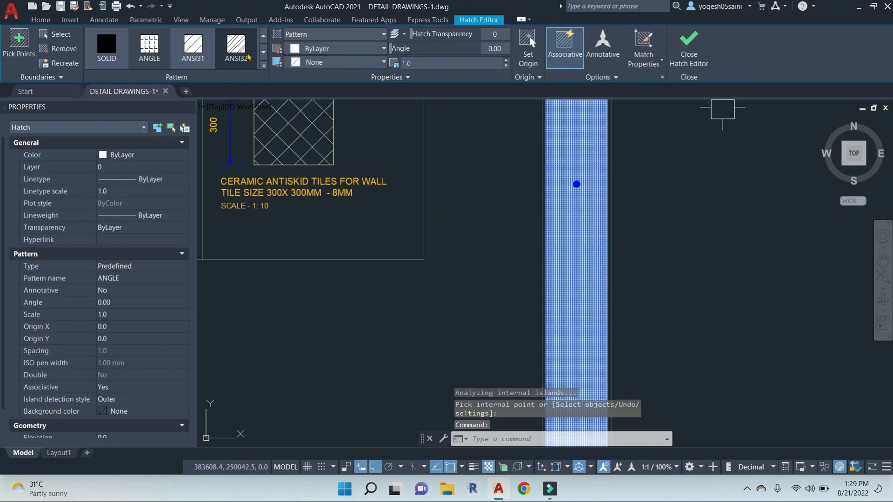
left_click(246, 55)
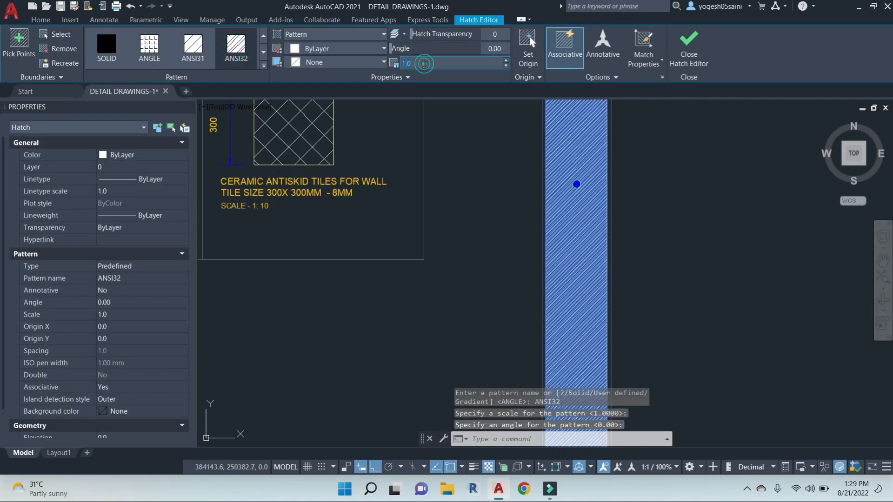
key("Return")
key("Escape")
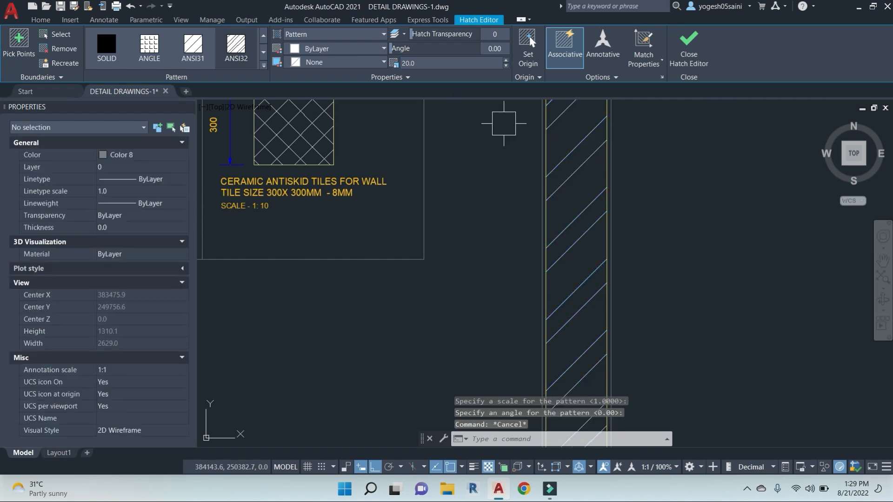
scroll(515, 138, "down", 2)
middle_click_drag(594, 277, 627, 301)
scroll(626, 302, "down", 2)
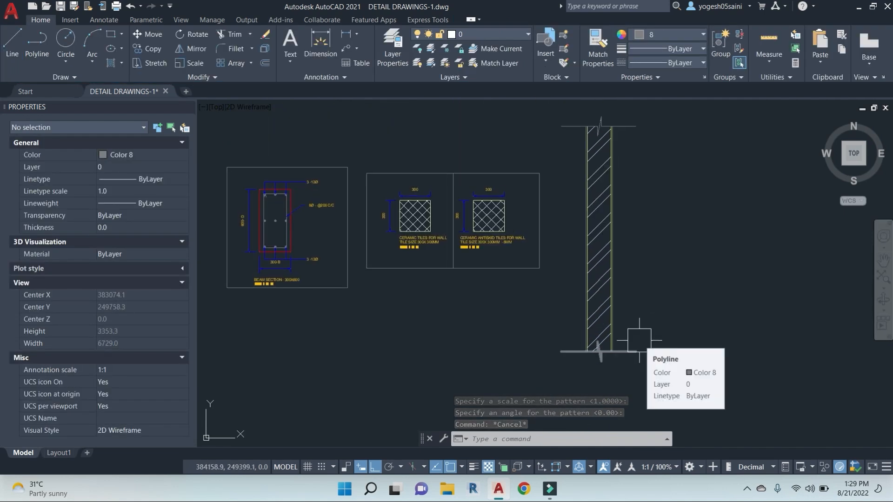
key("Escape")
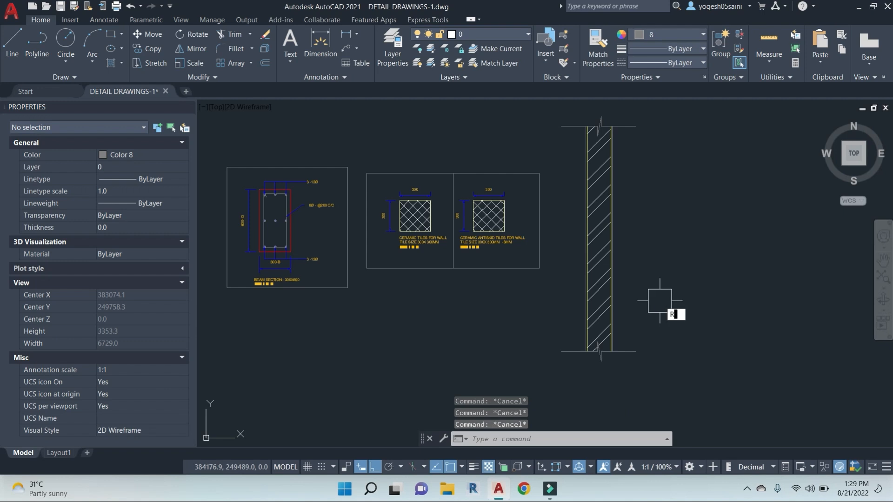
Step: Add a horizontal leader from the wall's outer layer with the text "15 MM THK. CS PLASTER"
type("LE")
key("Return")
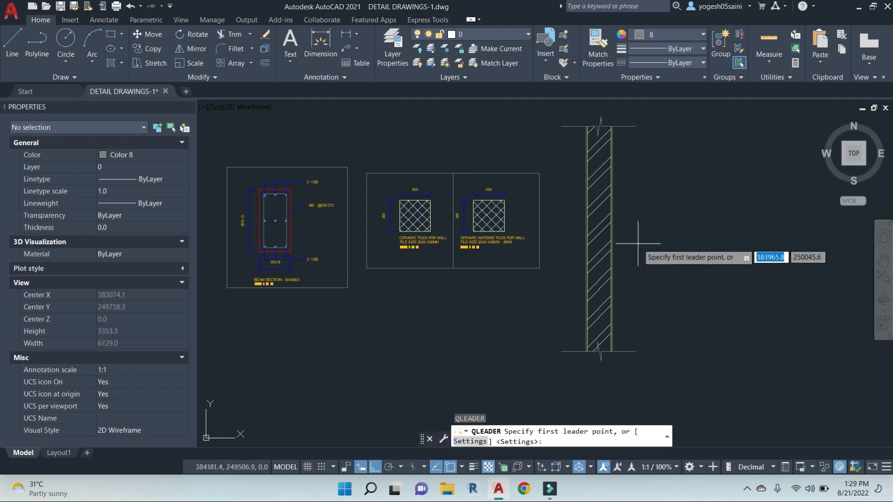
scroll(628, 218, "up", 4)
left_click(589, 222)
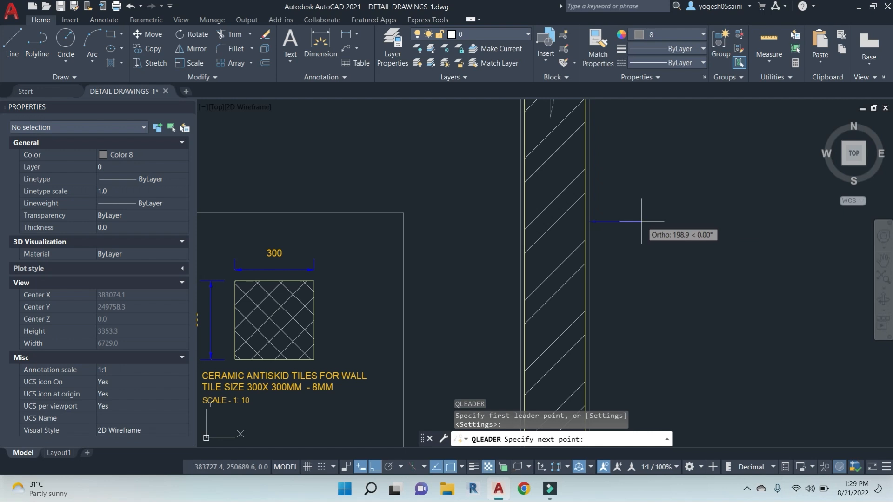
left_click(642, 222)
left_click(675, 222)
key("Return")
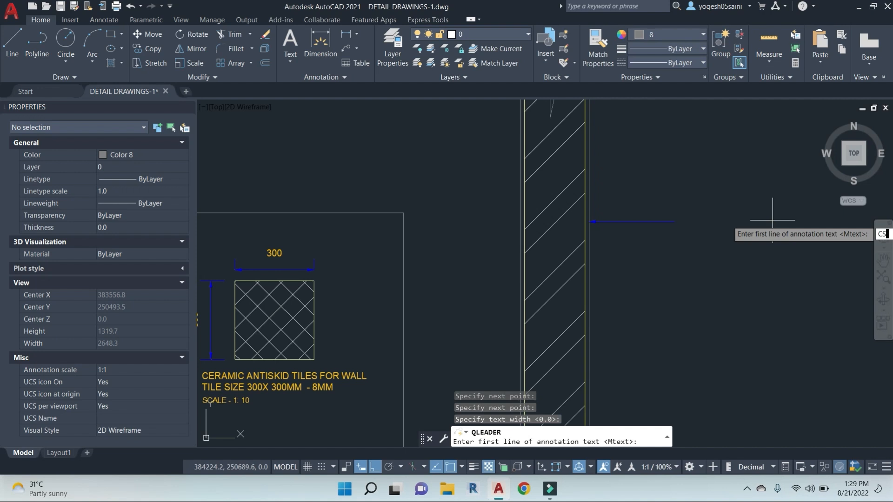
key("BackSpace")
key("BackSpace")
key("Return")
type("15 MM THK. CS PLASTER")
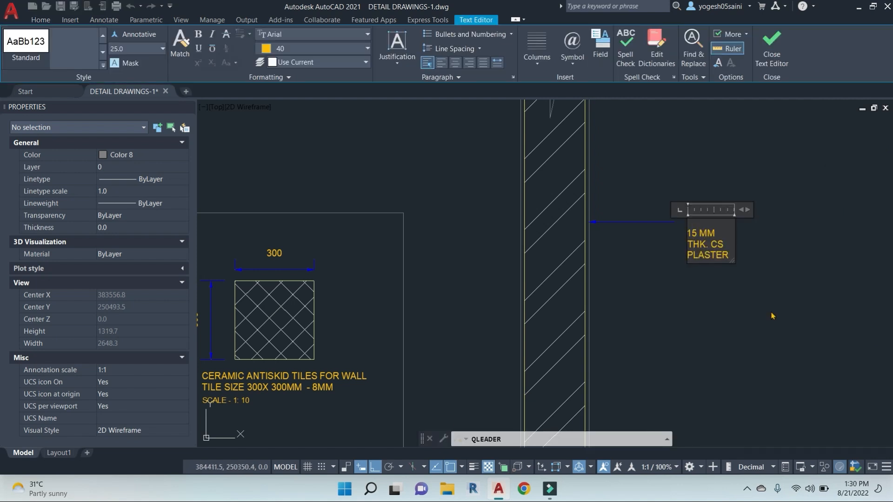
left_click(771, 311)
key("Escape")
key("Escape")
Step: Move the plaster note horizontally closer to the wall
left_click(716, 241)
scroll(722, 318, "up", 2)
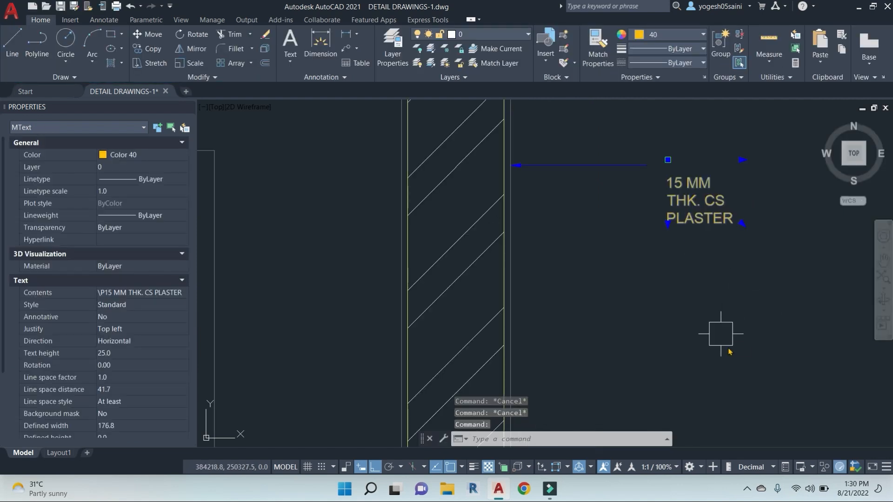
type("m")
key("Return")
left_click(737, 349)
left_click(650, 344)
key("Escape")
left_click(622, 218)
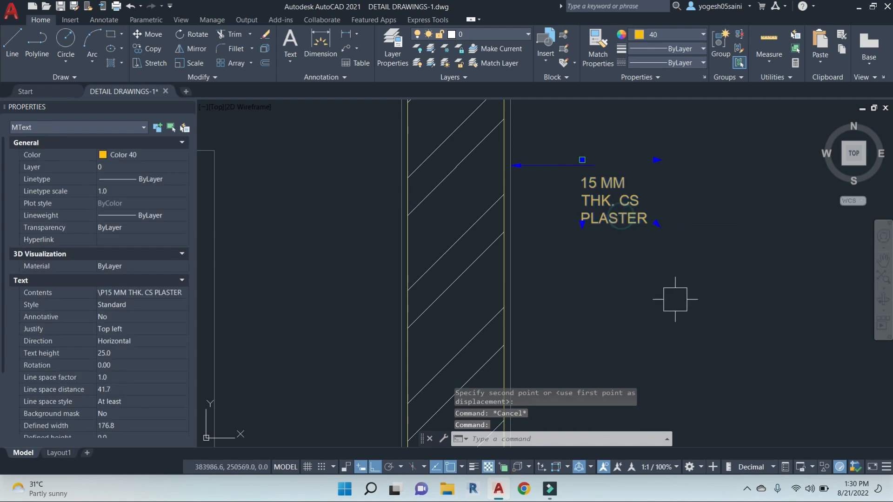
type("m")
key("Return")
left_click(685, 307)
key("Escape")
Step: Copy the plaster leader and its text straight down beside the wall
scroll(538, 248, "down", 5)
scroll(628, 249, "up", 3)
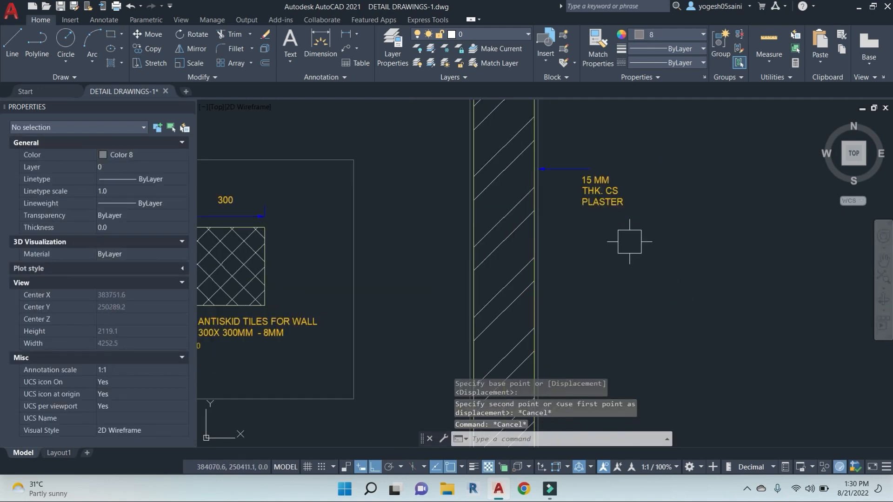
scroll(591, 246, "down", 3)
scroll(611, 234, "up", 2)
left_click(628, 272)
left_click(571, 185)
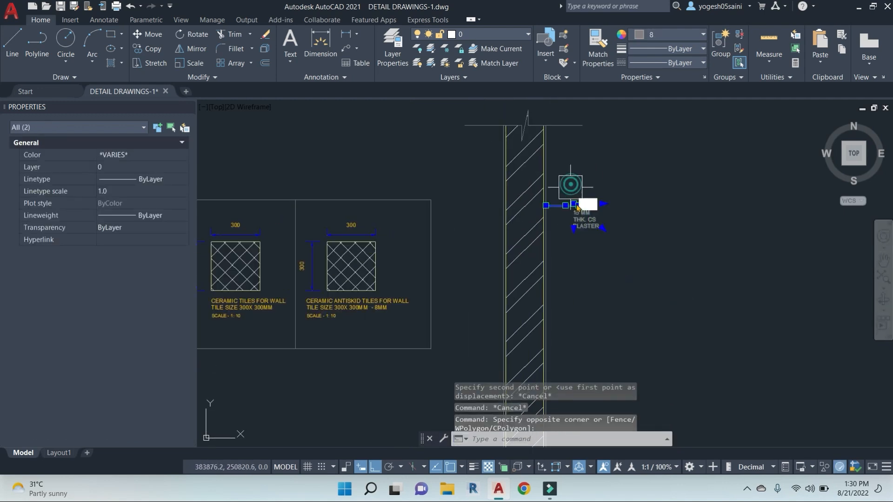
type("m")
key("Return")
left_click(684, 243)
left_click(684, 313)
key("Escape")
key("Escape")
key("Escape")
scroll(543, 294, "up", 6)
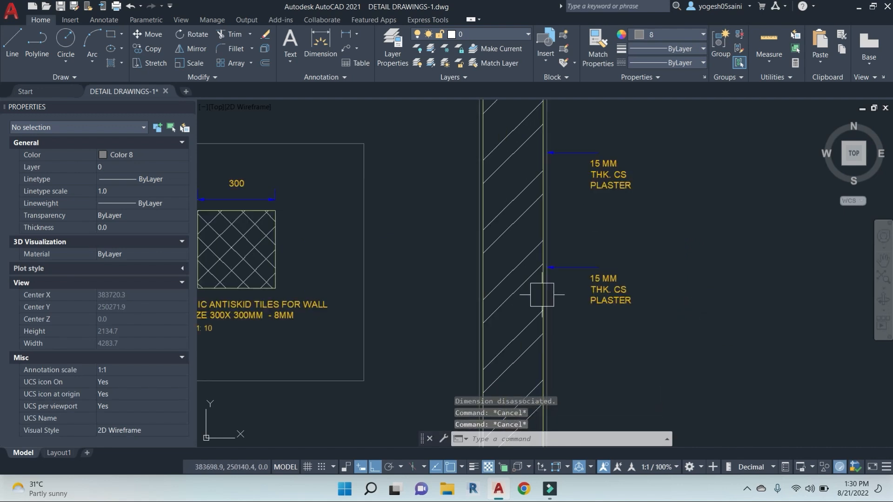
Step: Stretch the copied leader's arrowhead horizontally into the hatched wall core
left_click(584, 227)
left_click(553, 226)
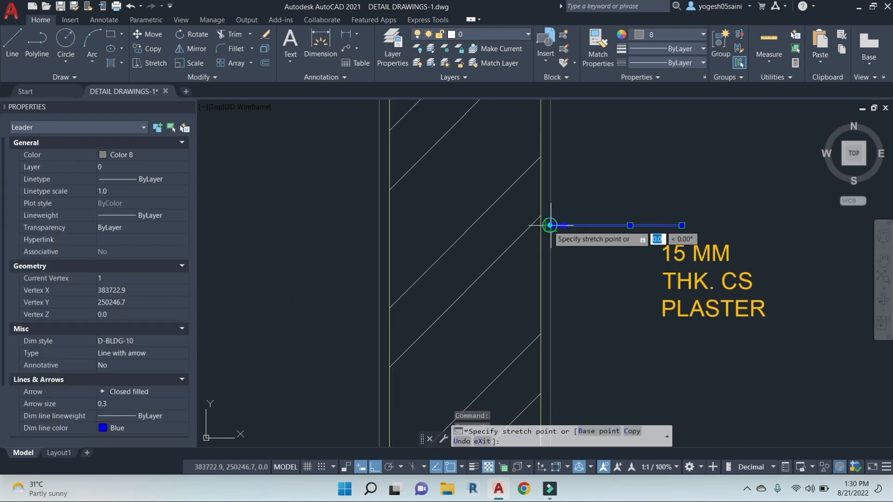
left_click(491, 226)
key("Escape")
Step: Replace the copied note with "230 MM THK. BRICK WALL" and widen its text box to about 269
double_click(703, 256)
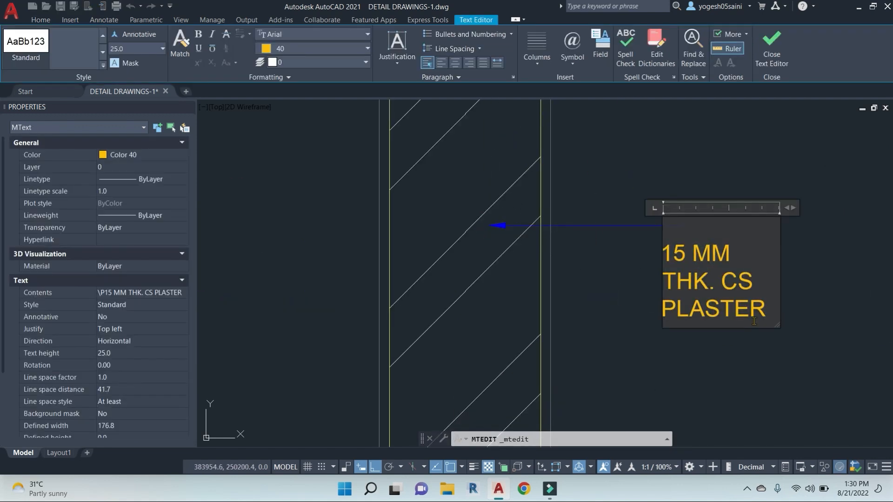
type("230 MM THK. BRICK WALL")
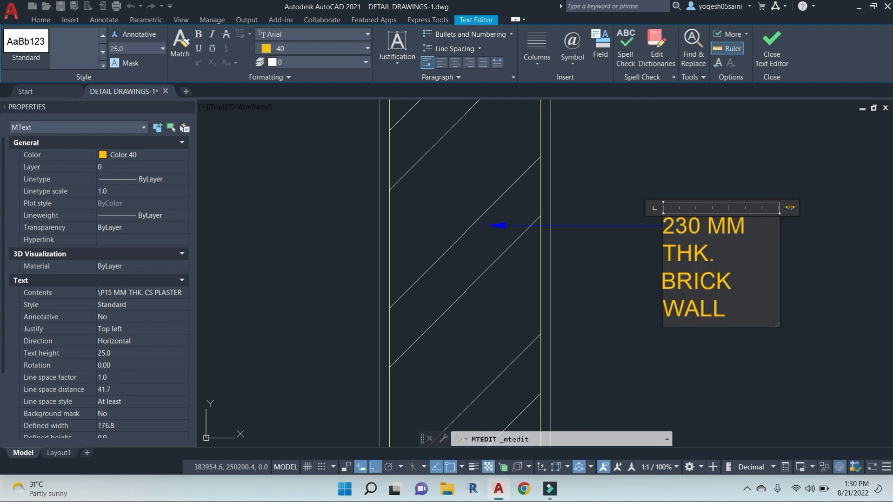
left_click_drag(790, 208, 850, 207)
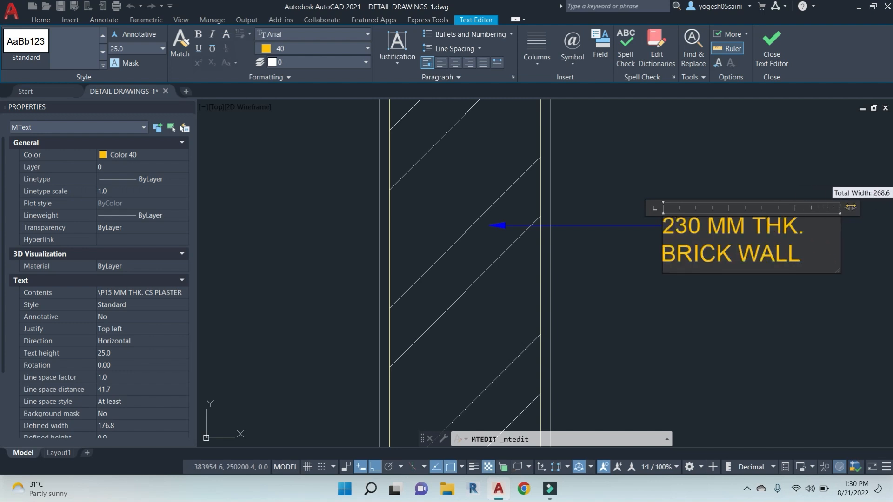
left_click(670, 359)
scroll(686, 296, "down", 6)
middle_click_drag(708, 257, 666, 244)
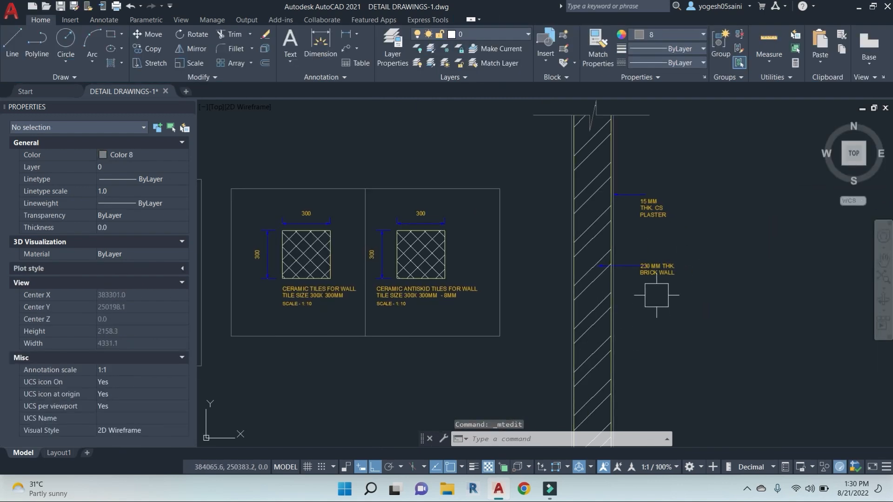
Step: Stretch the wall's lower end, including its break line, upward to shorten the wall
scroll(656, 295, "down", 4)
middle_click_drag(665, 314, 646, 283)
key("Escape")
key("Escape")
type("s")
key("space")
left_click(678, 355)
left_click(526, 303)
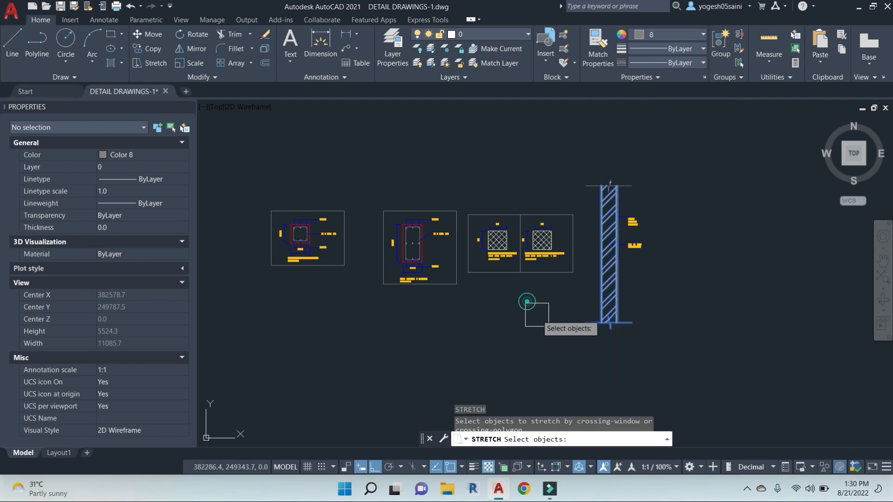
key("space")
left_click(723, 343)
key("Escape")
Step: Stretch the wall's upper end together with its break line to adjust the wall's height
middle_click_drag(680, 269, 672, 335)
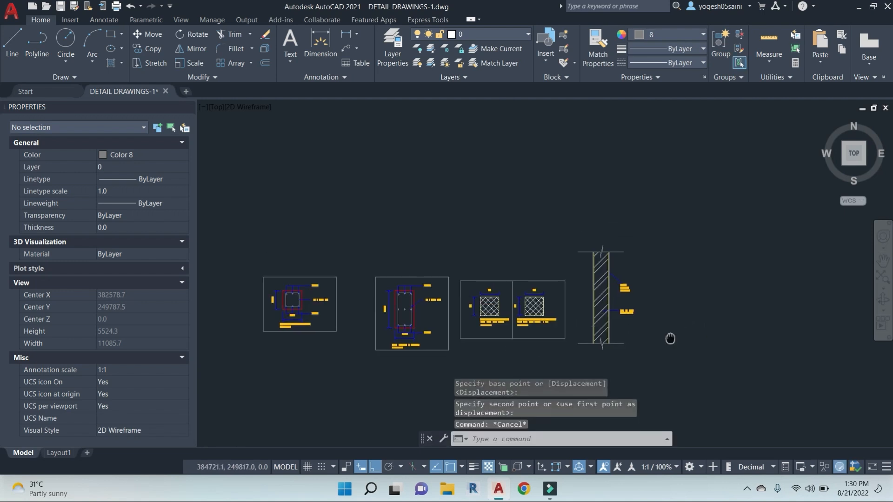
key("Escape")
key("Escape")
type("s")
key("space")
left_click(655, 255)
left_click(535, 225)
key("space")
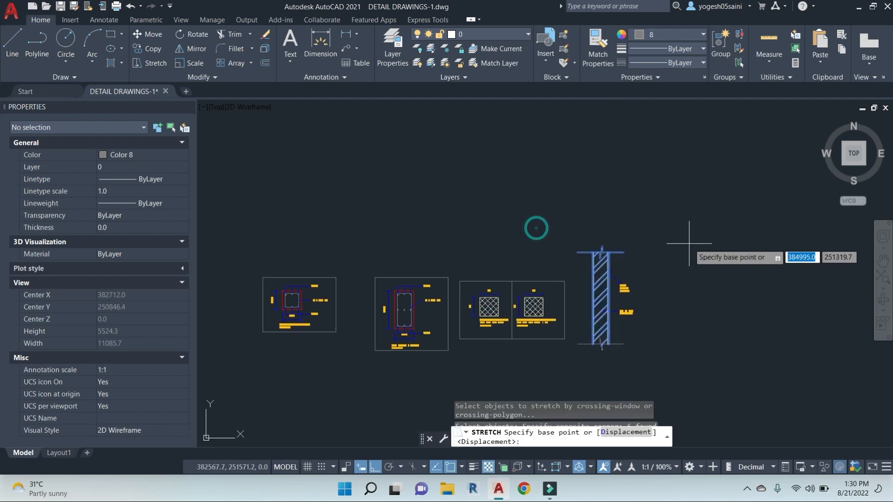
left_click(713, 236)
key("Escape")
scroll(534, 339, "up", 6)
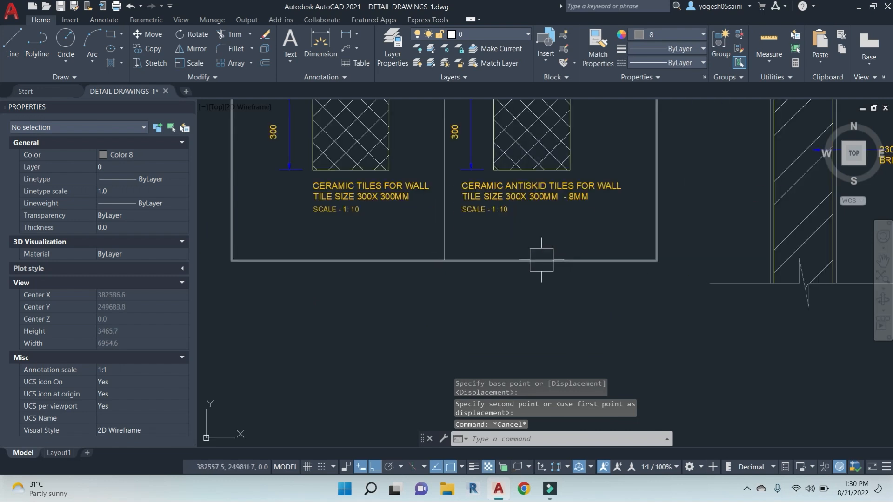
Step: Copy the antiskid tile detail's title and scale text to below the wall section
left_click(548, 226)
left_click(482, 182)
type("co")
key("space")
left_click(551, 210)
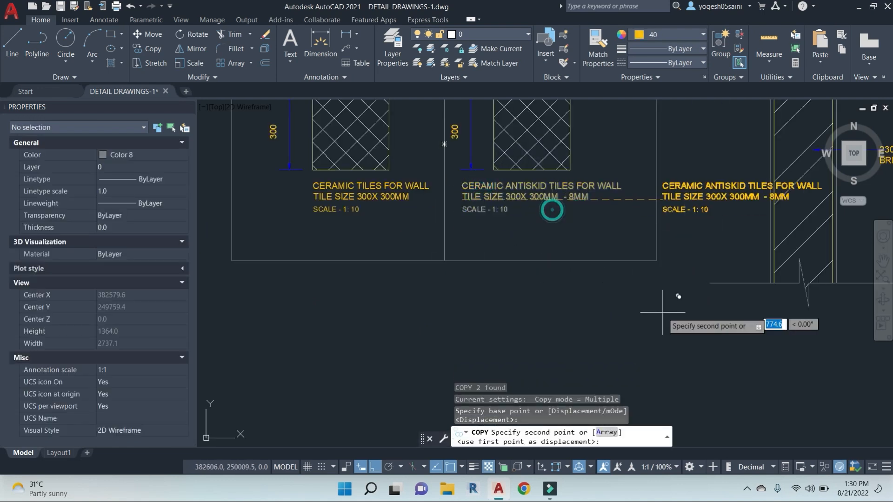
key("F8")
middle_click_drag(669, 318, 481, 226)
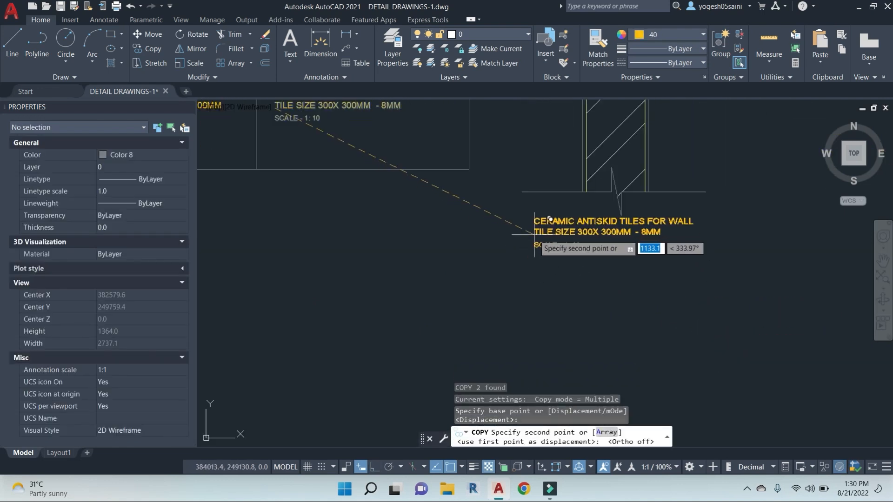
left_click(576, 221)
key("Escape")
Step: Change the copied title to "230 MM WALL DETAIL" and save the drawing
double_click(575, 223)
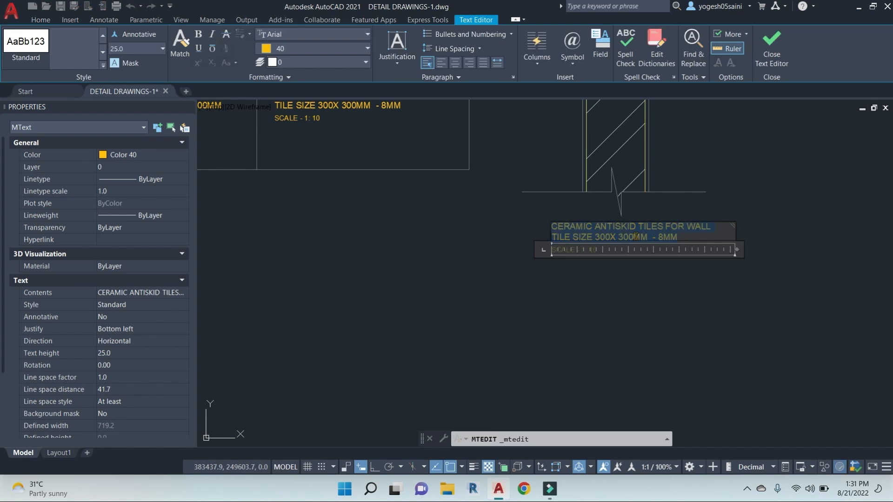
type("WALL DETAIL")
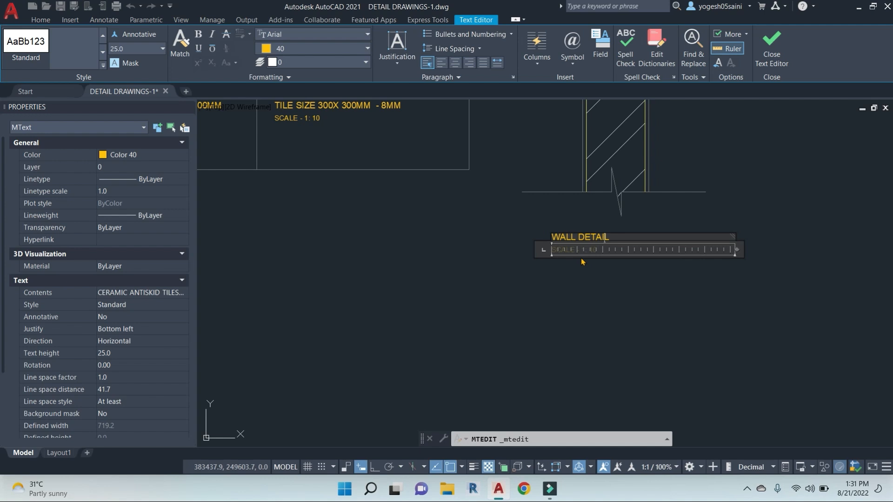
type("230 MM")
left_click(614, 332)
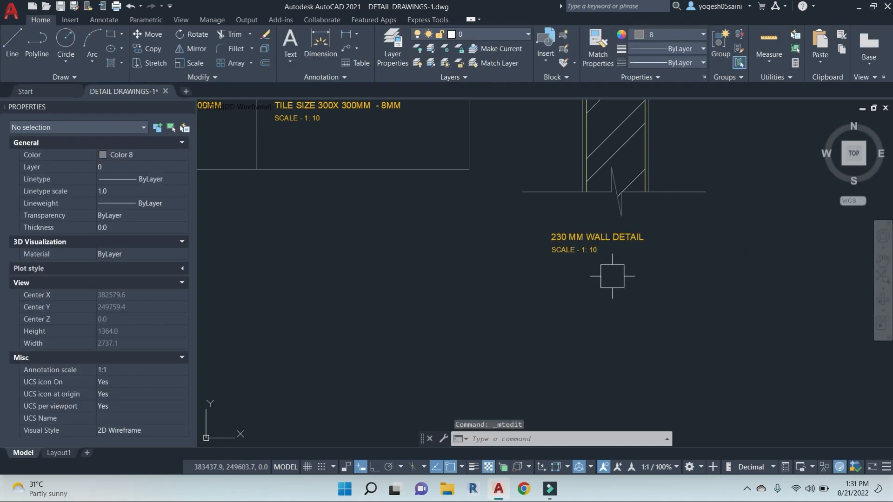
scroll(612, 264, "down", 5)
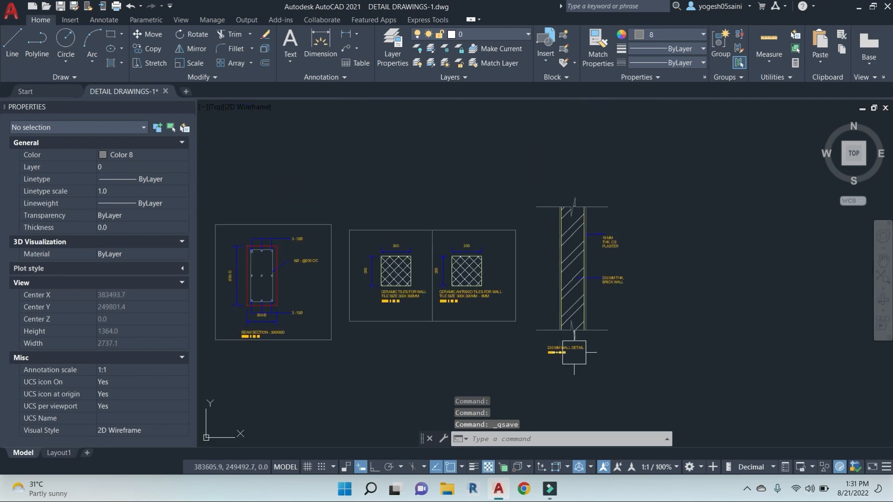
Step: Examine the wall section with its plaster and brick notes, break lines and title
scroll(613, 251, "up", 4)
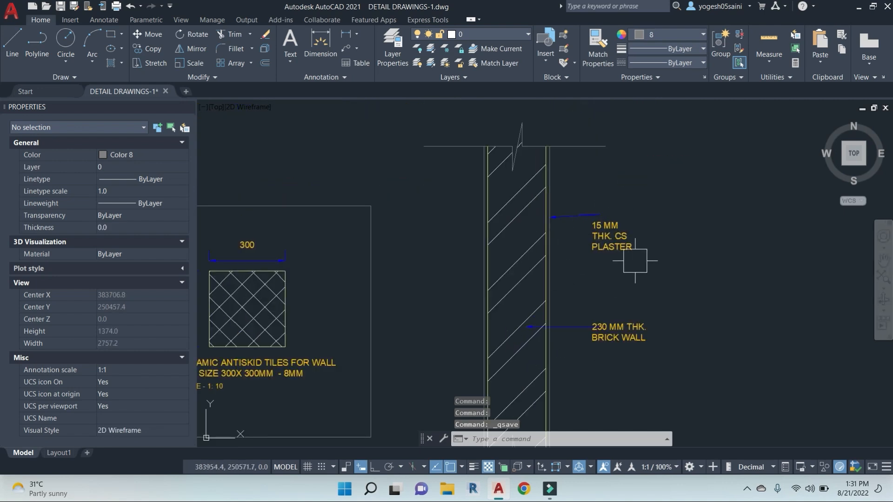
scroll(617, 193, "down", 4)
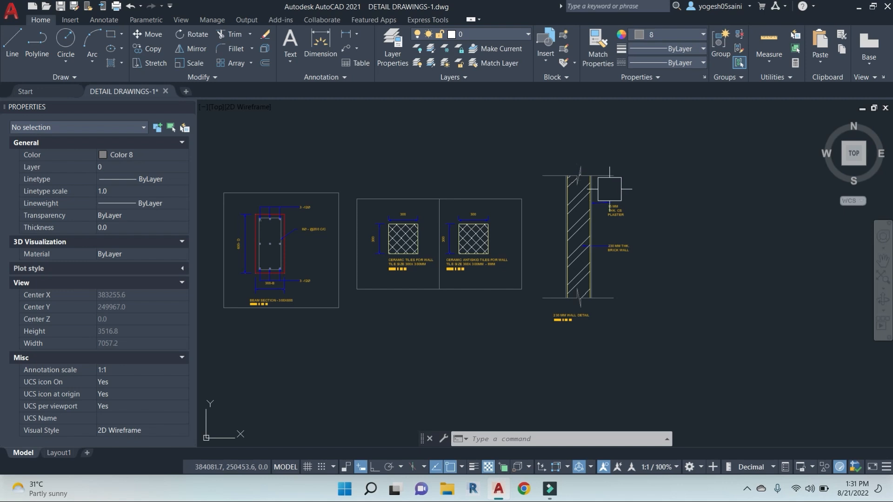
scroll(556, 207, "up", 4)
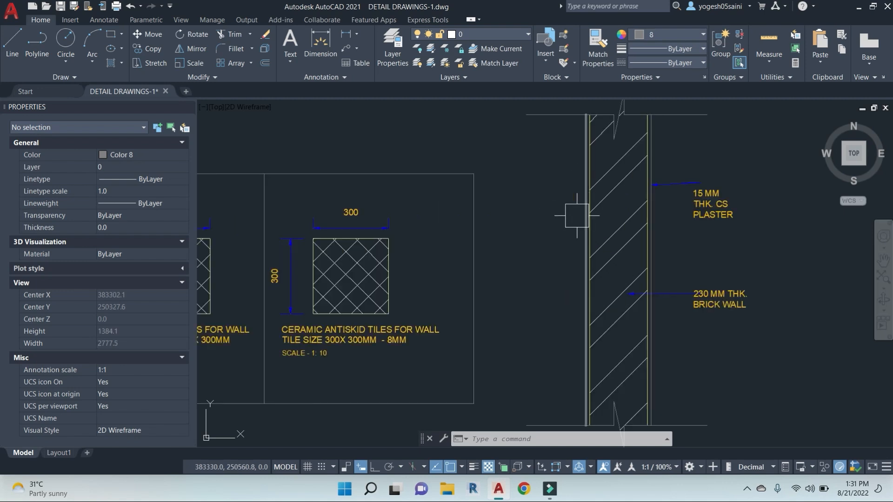
middle_click_drag(621, 205, 587, 199)
middle_click_drag(640, 251, 592, 149)
scroll(576, 246, "up", 2)
scroll(577, 246, "down", 4)
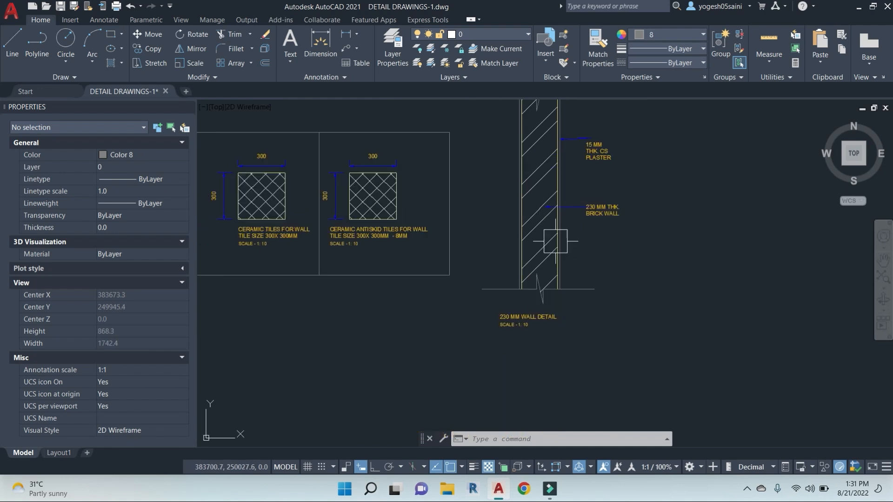
scroll(517, 251, "up", 4)
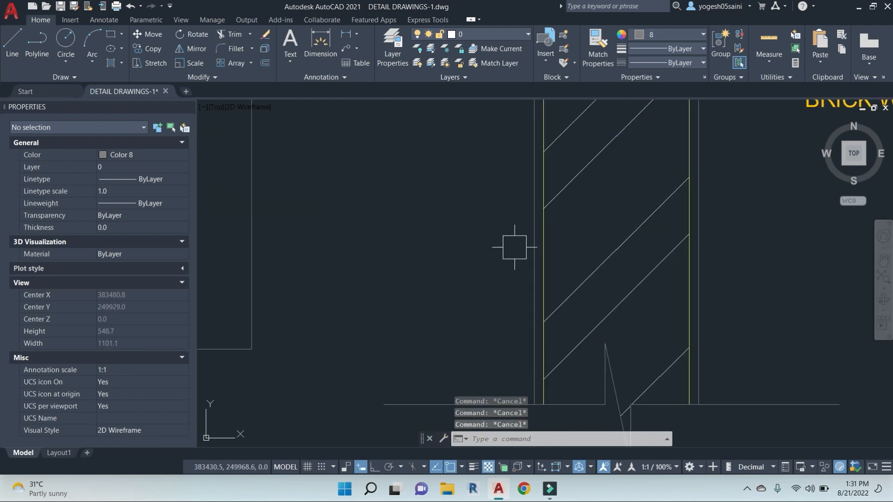
type("l")
key("Return")
scroll(517, 240, "up", 2)
middle_click_drag(544, 275, 519, 210)
key("Escape")
key("Escape")
key("Escape")
scroll(530, 223, "down", 3)
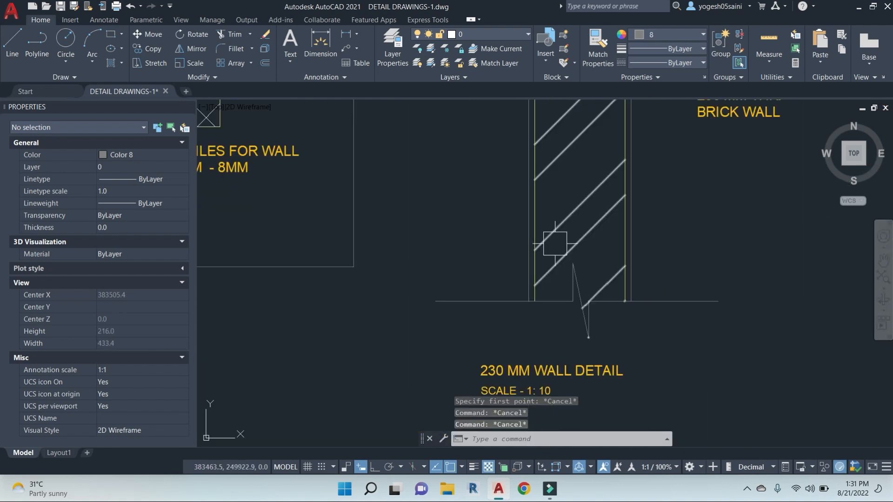
type("o")
key("Return")
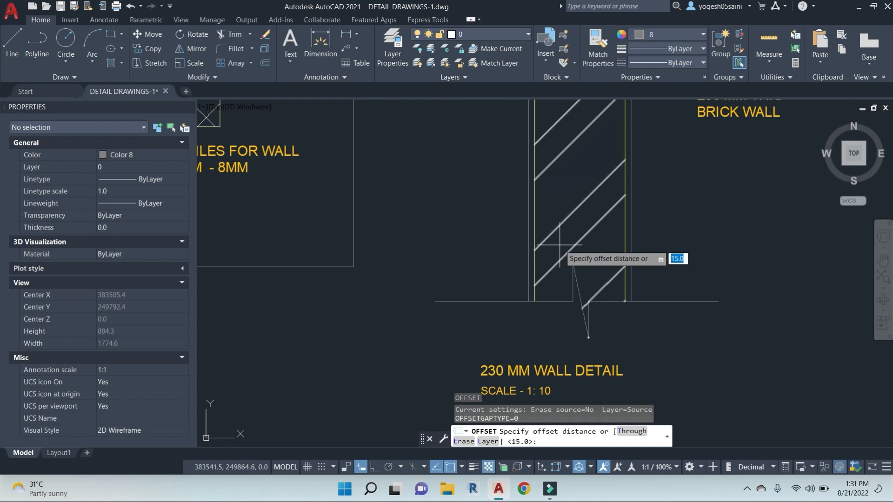
type("150")
key("Return")
left_click(489, 301)
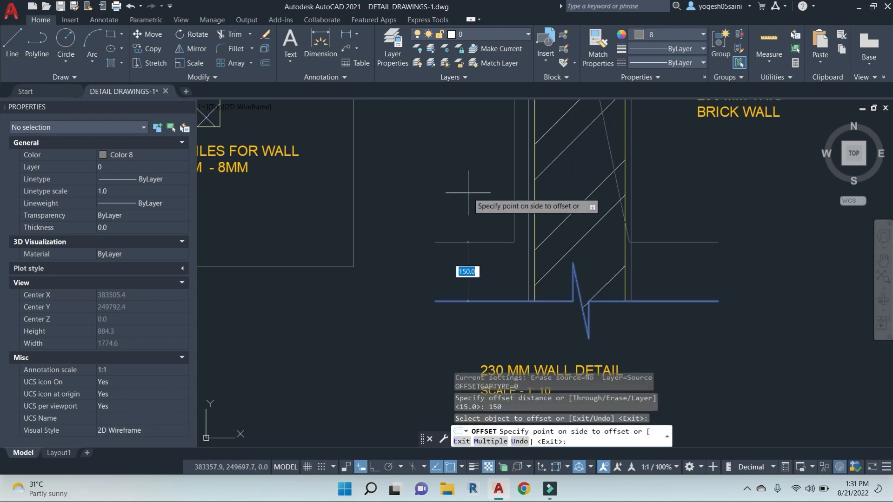
key("Escape")
key("Escape")
key("Escape")
Step: Draw a horizontal line leftward from where the left plaster face meets the lower break line
middle_click_drag(538, 232, 544, 259)
type("l")
key("Return")
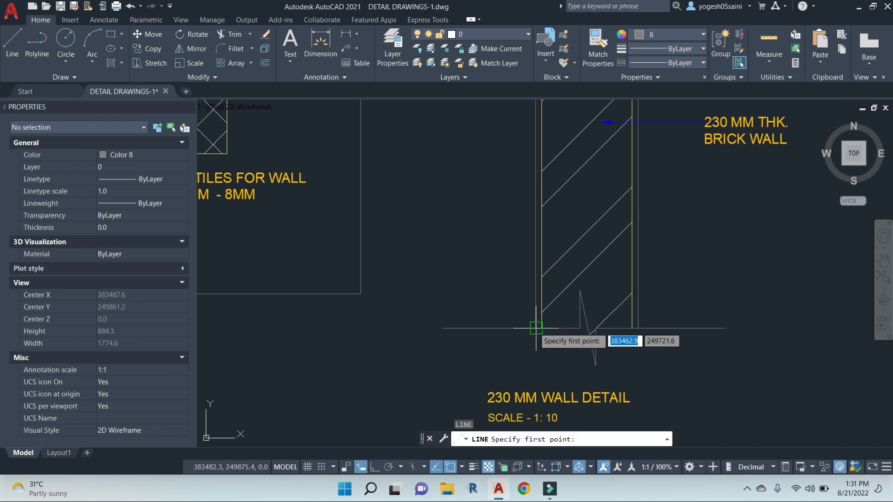
left_click(536, 328)
left_click(418, 329)
key("Escape")
key("Escape")
Step: Move the new horizontal line straight up by 150 mm
left_click(463, 325)
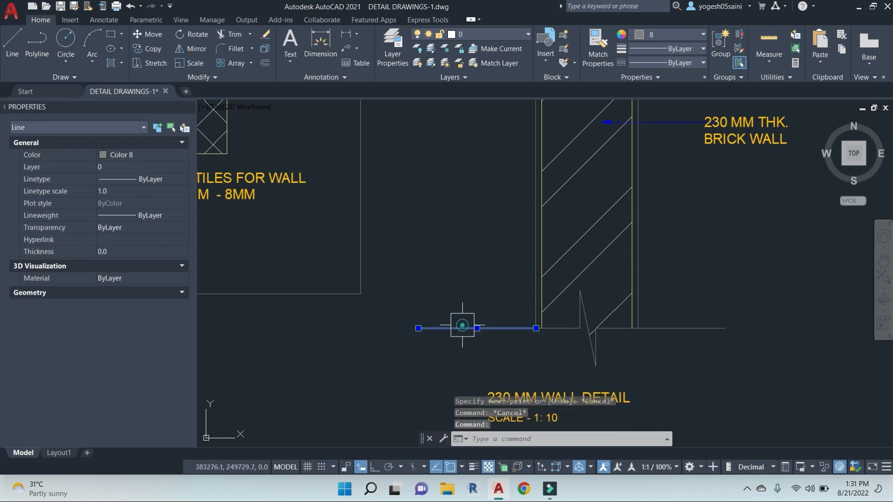
type("m")
key("Return")
left_click(509, 372)
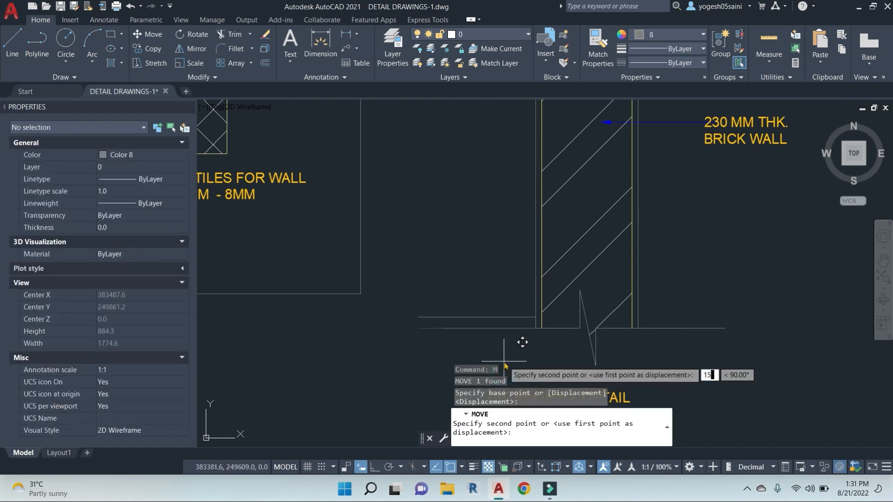
key("Return")
key("Return")
key("Escape")
key("Escape")
key("Escape")
scroll(522, 268, "up", 5)
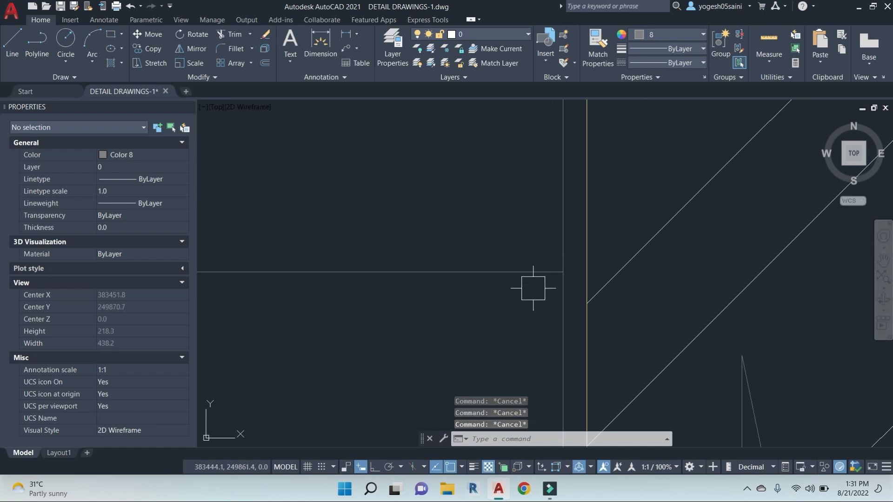
type("ex")
key("Return")
key("Escape")
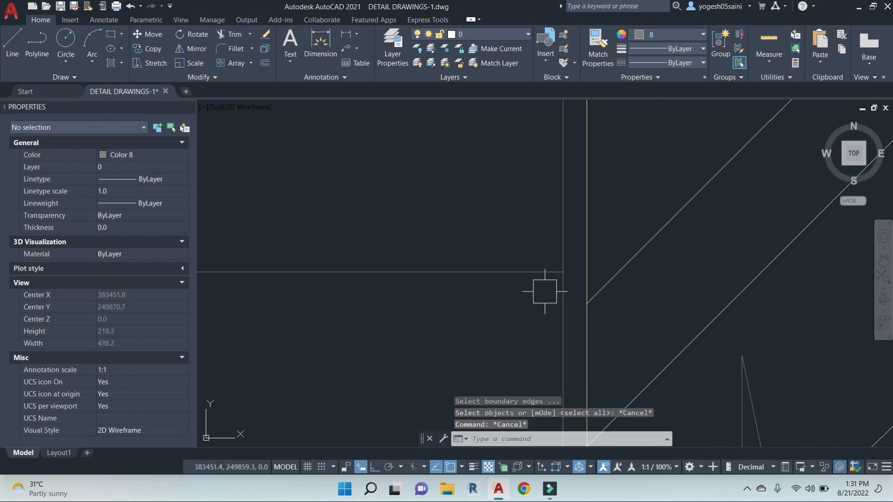
type("o")
key("Return")
type("6")
key("Return")
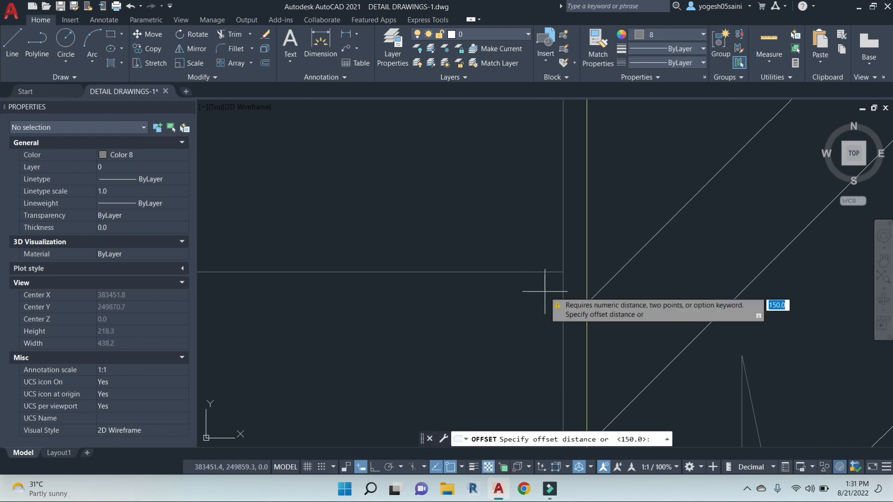
key("Escape")
Step: Offset the left plaster face line 6 mm inward, toward the brick wall
key("Return")
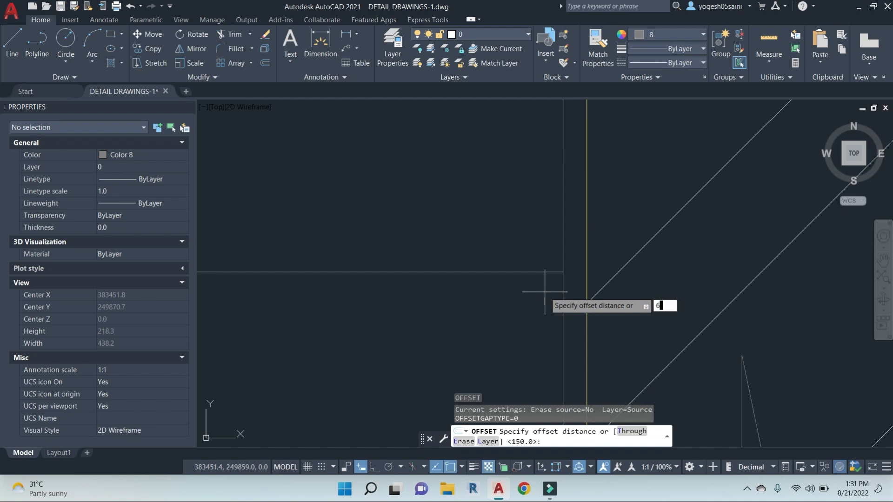
type("6")
key("Return")
scroll(554, 293, "up", 2)
left_click(552, 293)
left_click(576, 298)
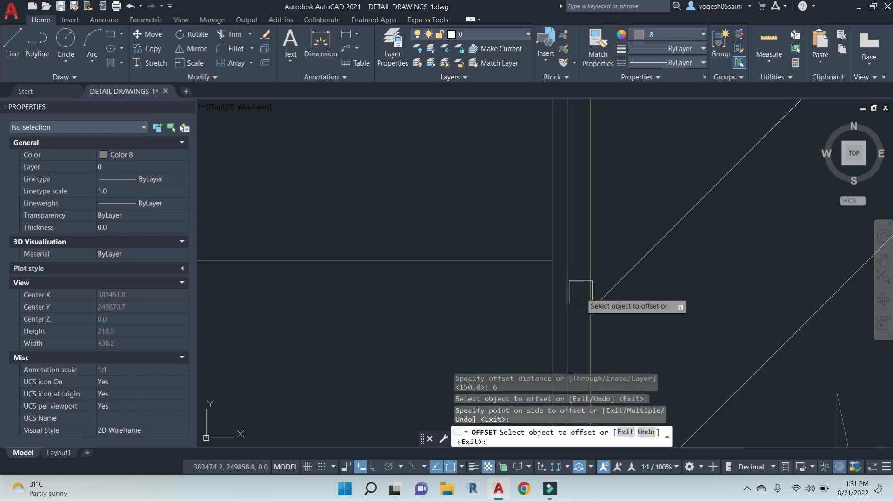
key("Escape")
Step: Extend the horizontal line to the inner offset line within the plaster
scroll(581, 292, "up", 2)
key("Return")
left_click(556, 291)
key("Return")
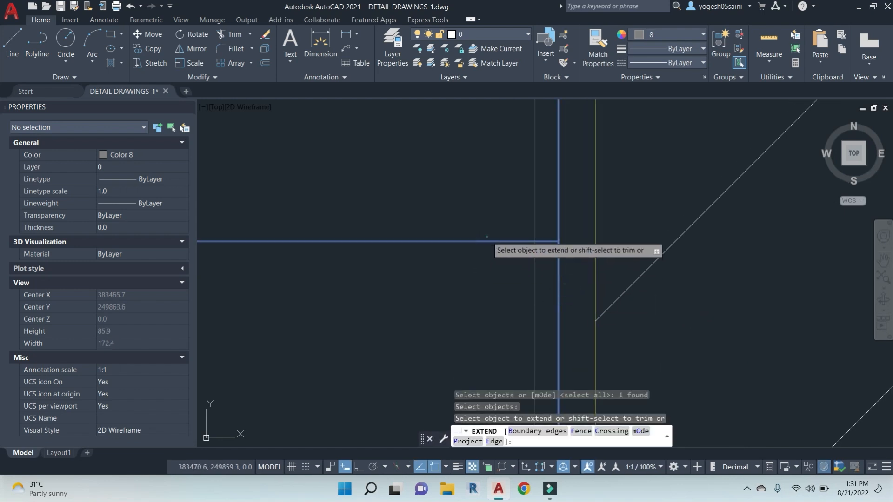
left_click(488, 241)
key("Escape")
Step: Offset the horizontal line 15 mm upward to set the groove's height
type("o")
key("Return")
type("1")
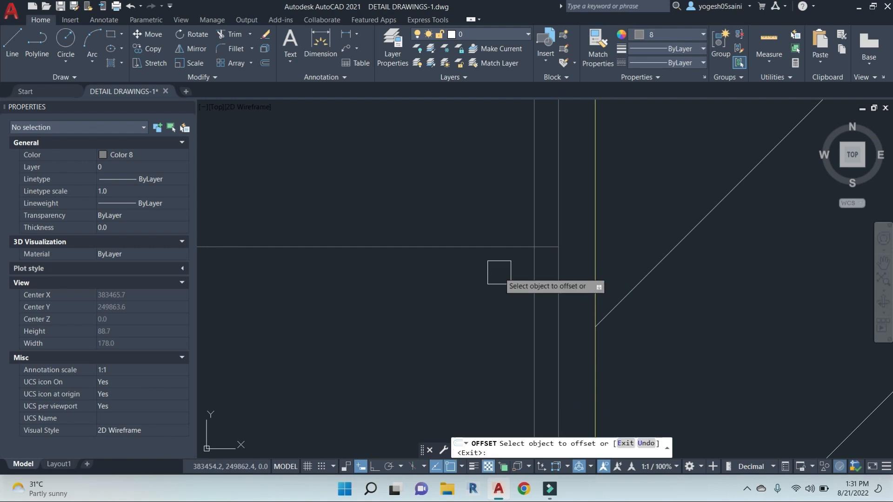
left_click(504, 247)
left_click(513, 184)
key("Escape")
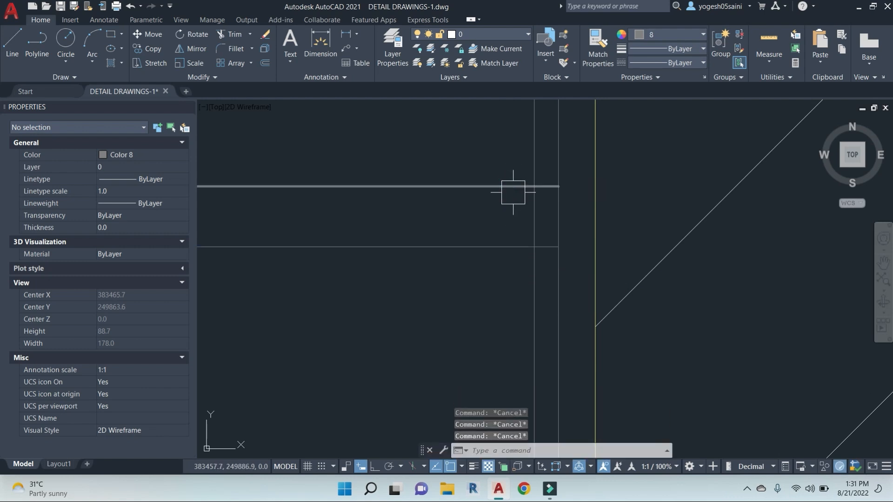
Step: Trim both horizontal lines outside the plaster face and open the face between them for the groove
type("tr")
key("Return")
left_click(479, 186)
left_click(485, 247)
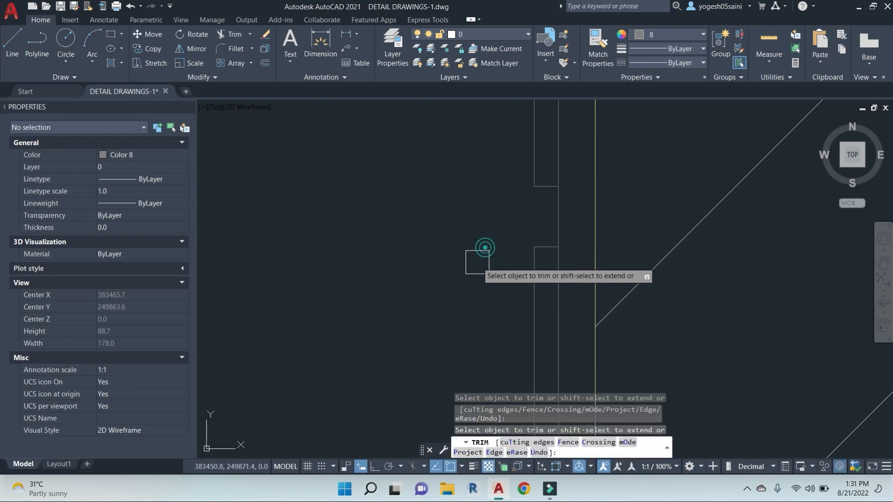
scroll(478, 262, "down", 5)
middle_click_drag(478, 289, 542, 240)
key("Escape")
key("Escape")
scroll(523, 221, "up", 3)
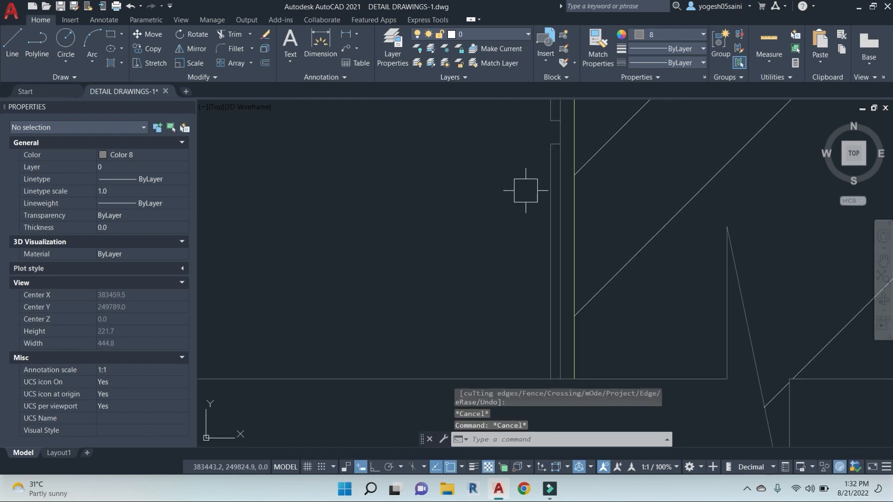
middle_click_drag(536, 185, 524, 254)
key("Escape")
type("t")
key("Return")
key("Return")
scroll(551, 228, "up", 2)
key("Escape")
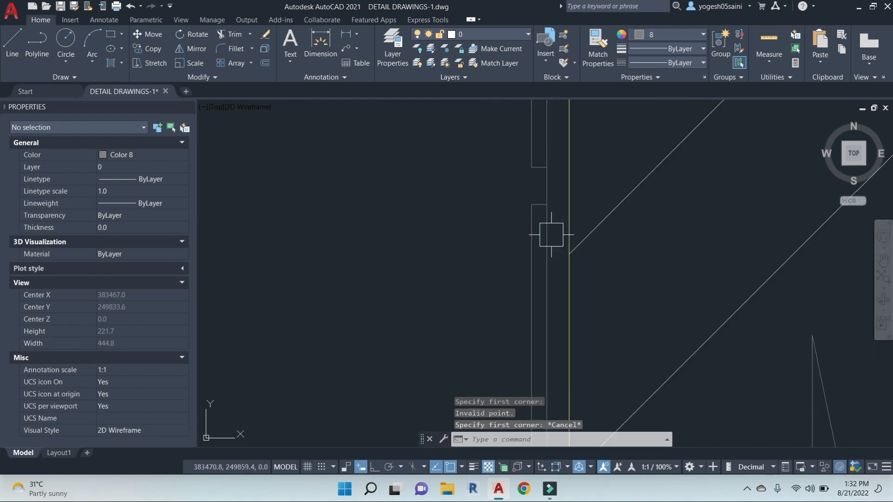
Step: Trim the inner offset line above and below the groove, leaving only the notch in the plaster
type("tr")
key("Return")
scroll(545, 161, "down", 4)
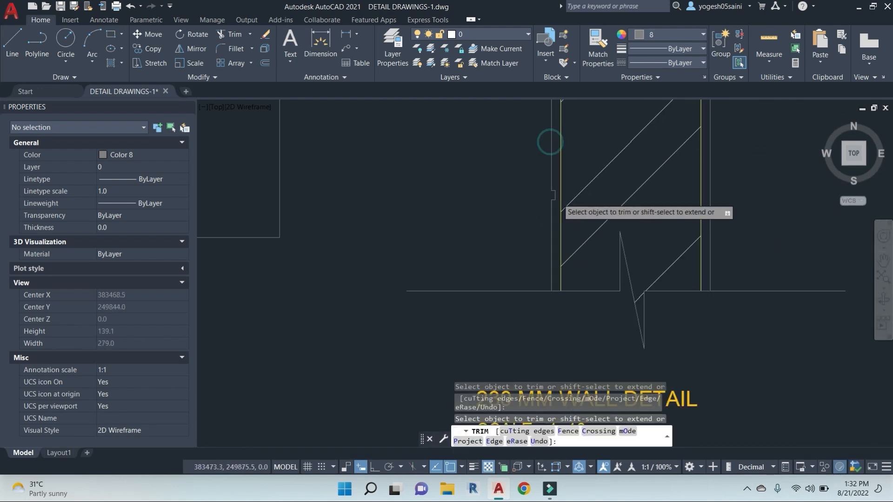
key("Escape")
key("Escape")
Step: Move the "230 MM THK. BRICK WALL" note and its leader down to the groove's level
scroll(633, 278, "down", 6)
middle_click_drag(634, 277, 613, 307)
scroll(641, 271, "up", 4)
left_click(692, 275)
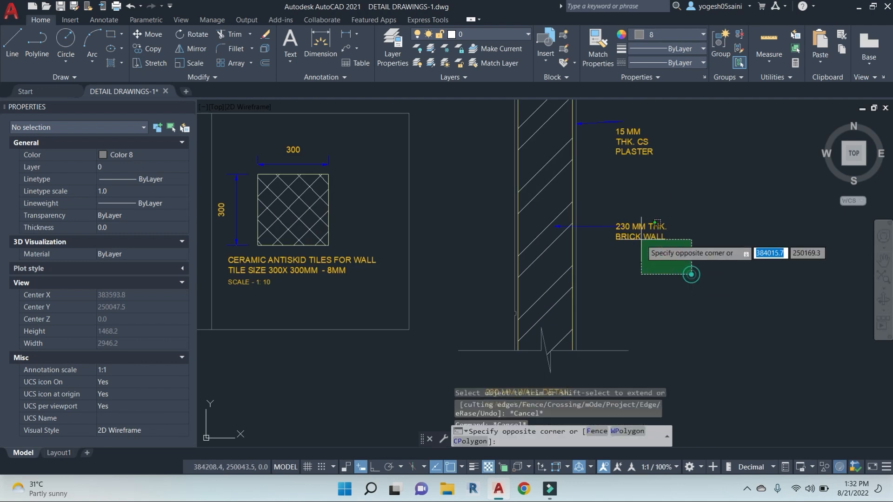
left_click(594, 197)
type("m")
key("Return")
left_click(760, 291)
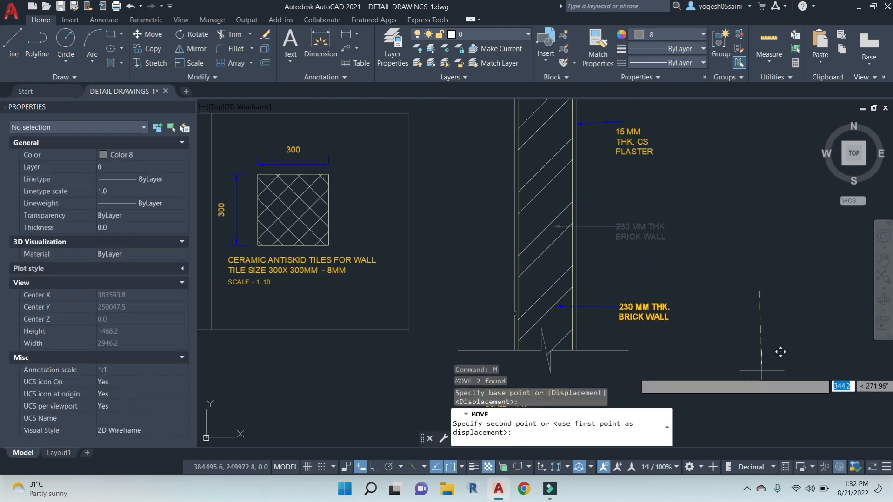
key("Escape")
key("Escape")
Step: Stretch the moved leader's arrowhead across the wall to the back of the plaster groove
scroll(565, 315, "up", 4)
left_click(556, 318)
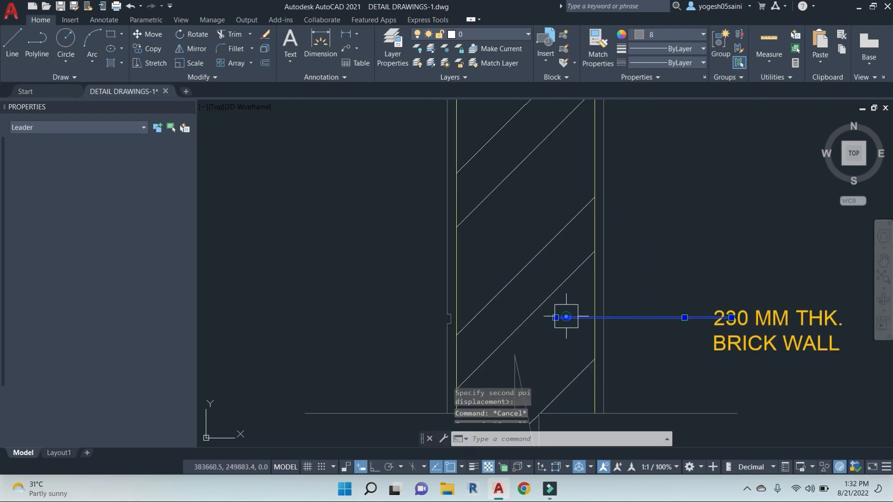
left_click(555, 318)
scroll(440, 320, "up", 5)
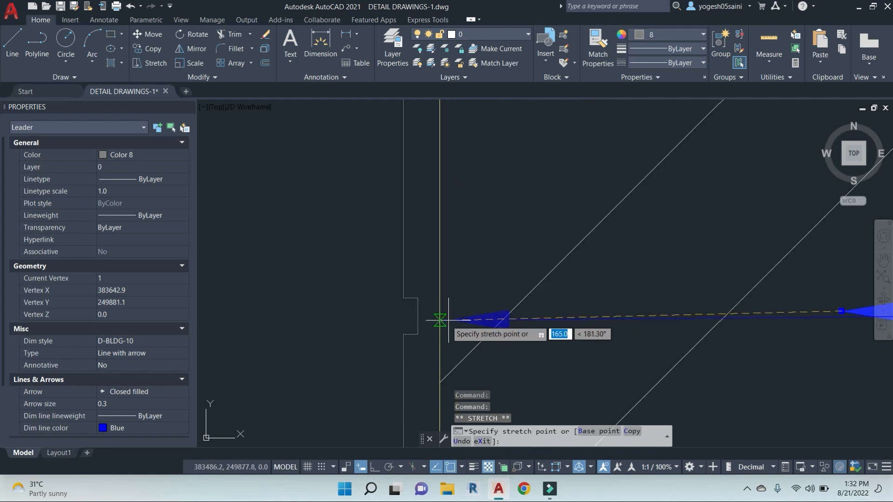
left_click(419, 316)
scroll(578, 313, "down", 5)
Step: Replace the text of the note beside the groove with "15X6 MM GROVE IN PLASTER" and save the drawing
double_click(711, 289)
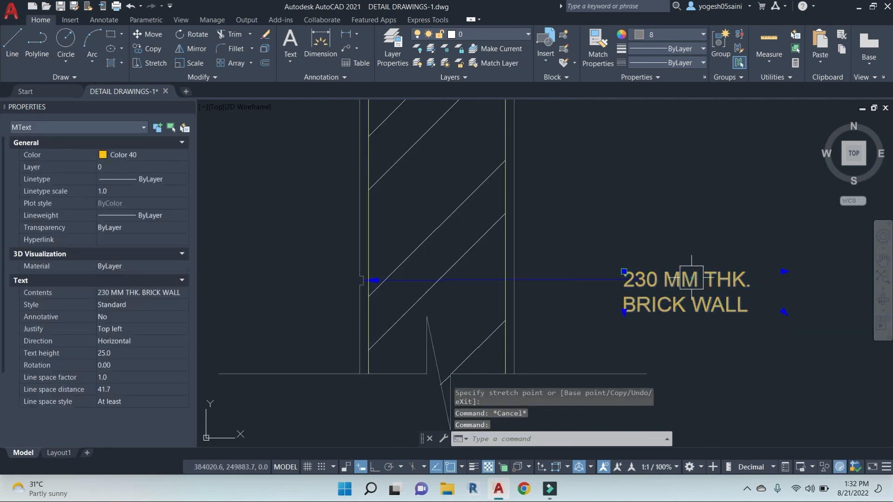
type("15X6 MM")
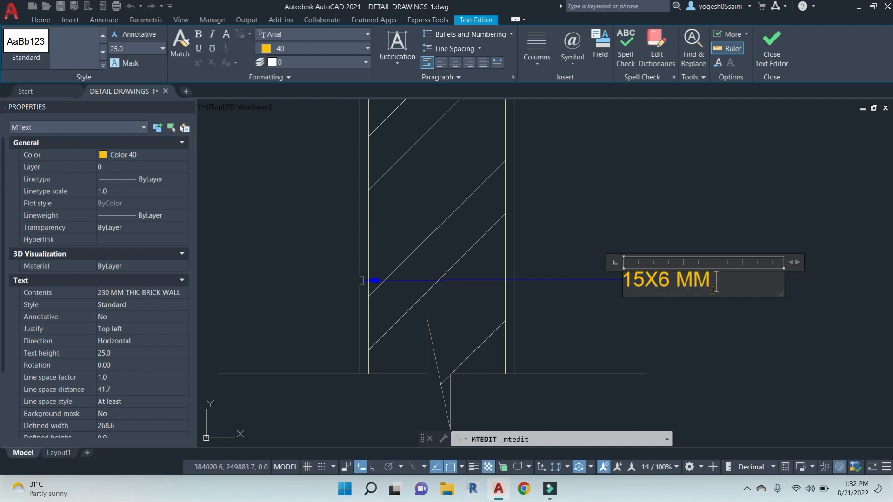
type("GROVE ")
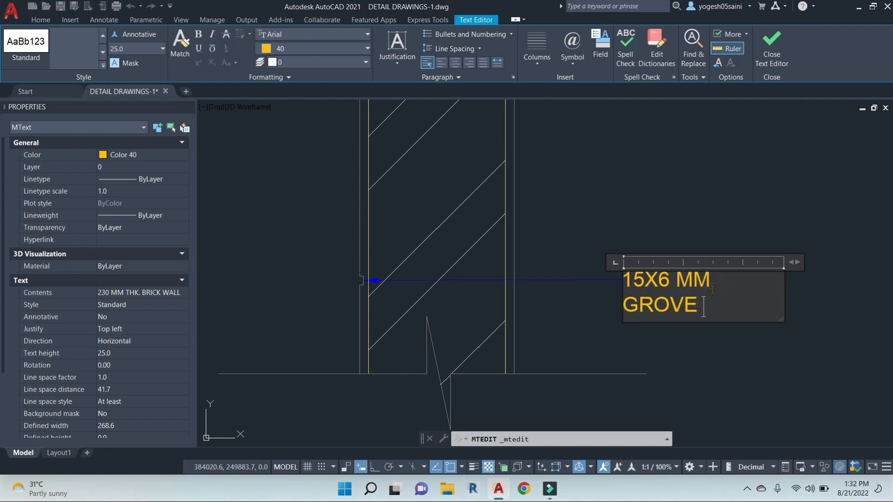
type("IN PLASTER")
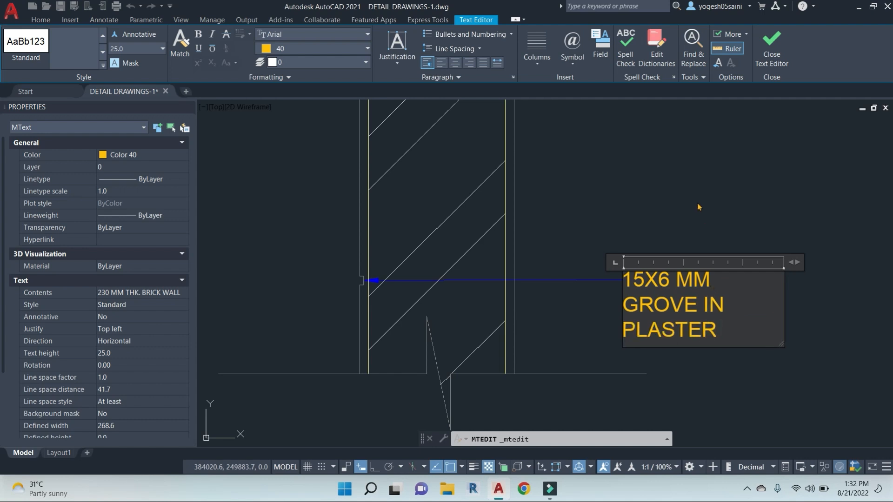
left_click(699, 207)
key("ctrl+s")
Step: Copy the complete 230 mm wall detail with its notes and title to the empty area below the existing details
scroll(684, 254, "down", 5)
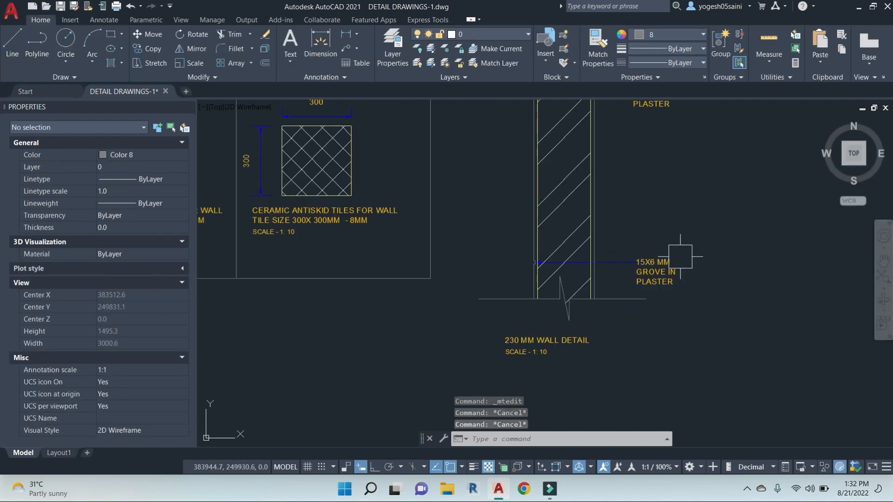
scroll(651, 252, "down", 4)
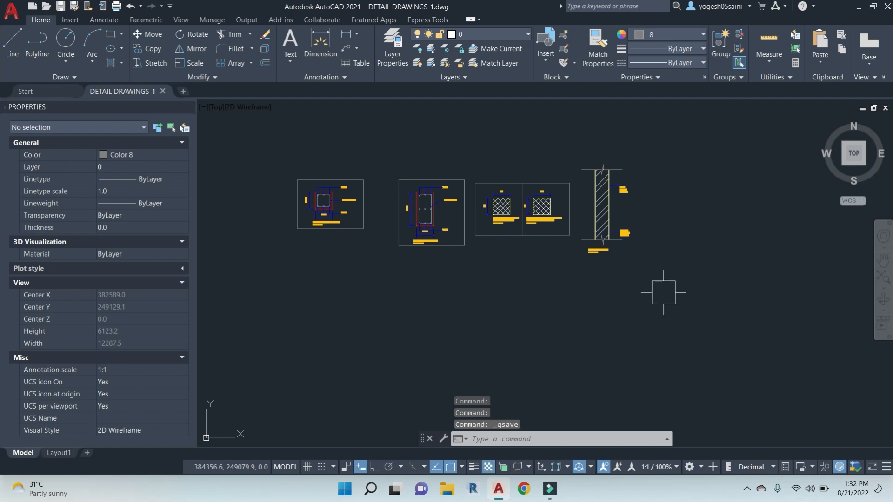
left_click(664, 294)
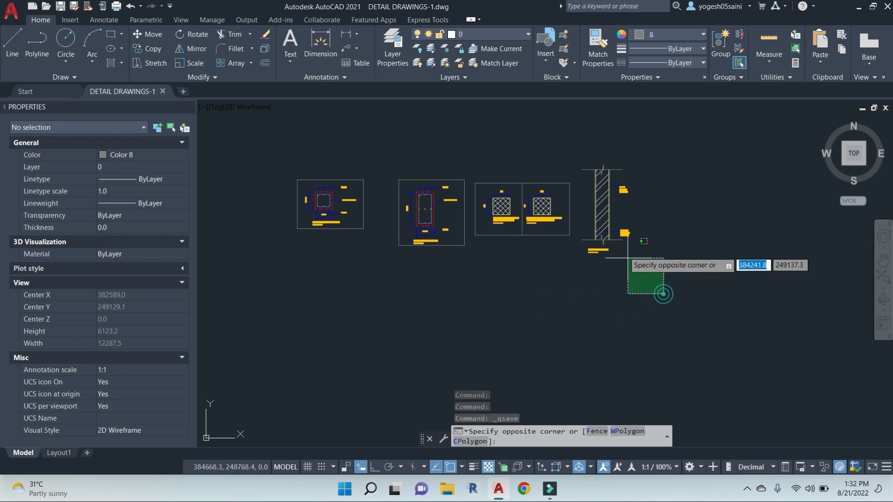
left_click(576, 141)
key("Return")
left_click(726, 250)
middle_click_drag(726, 318, 706, 206)
left_click(417, 252)
key("Escape")
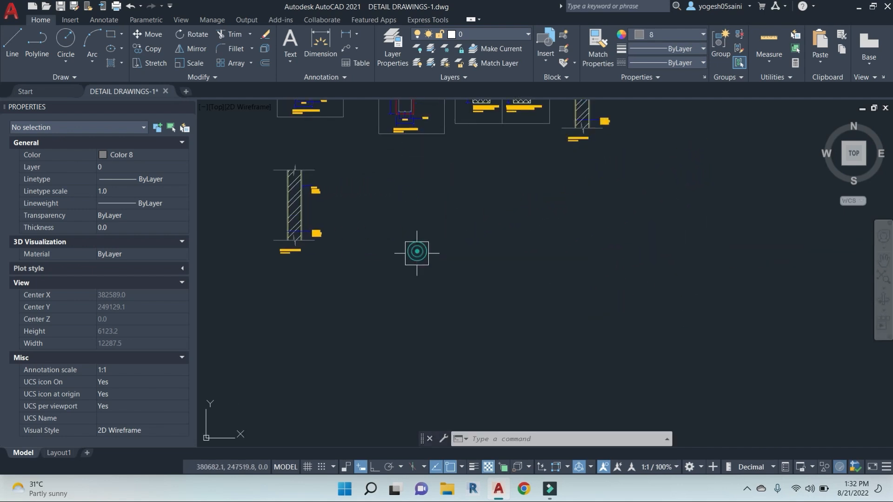
Step: Change the scale text under the copied wall detail's title to "SCALE - 1: 25"
middle_click_drag(302, 256, 481, 257)
scroll(466, 254, "up", 6)
scroll(488, 241, "up", 4)
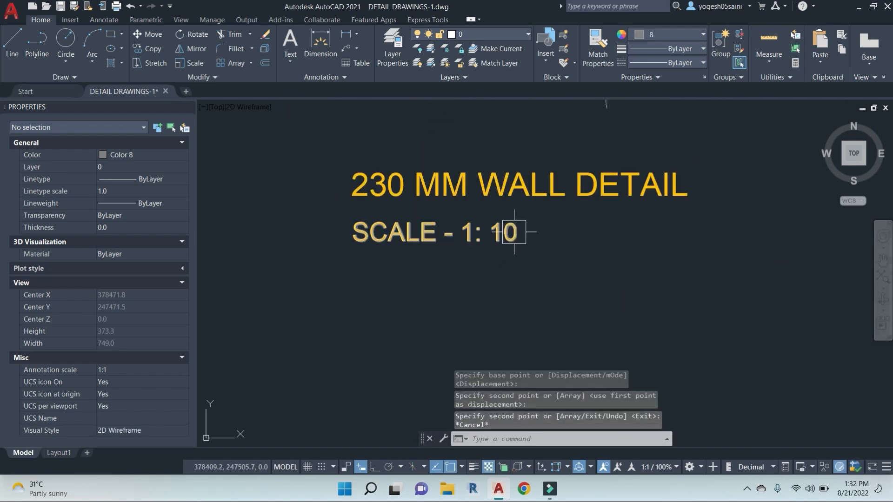
double_click(491, 234)
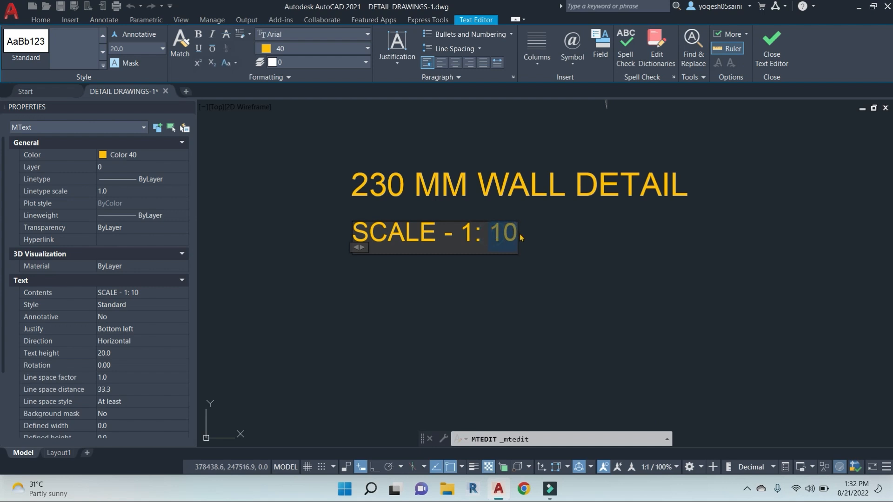
type("25")
left_click(570, 289)
scroll(572, 279, "down", 3)
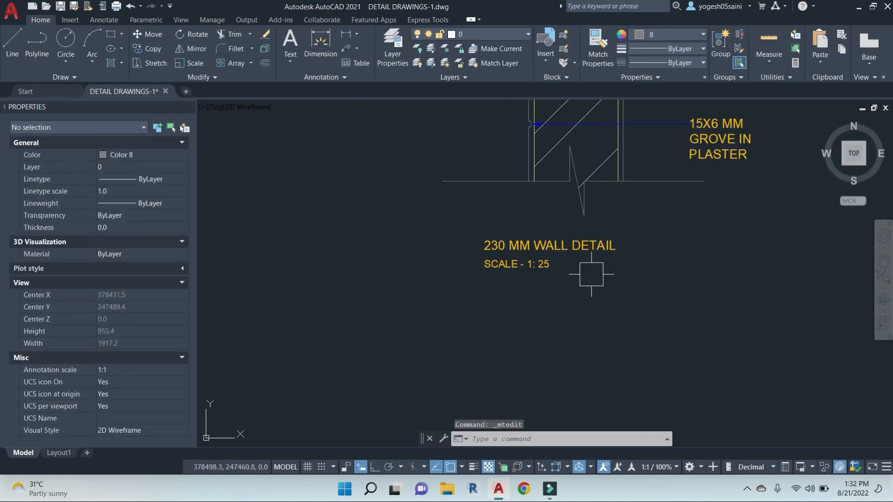
left_click(581, 243)
middle_click_drag(633, 304, 627, 304)
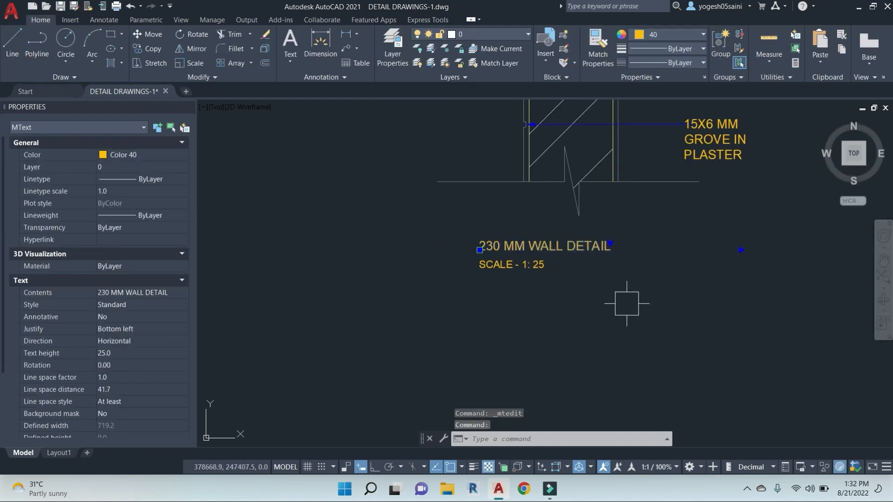
key("Escape")
middle_click_drag(699, 179, 588, 273)
left_click(614, 233)
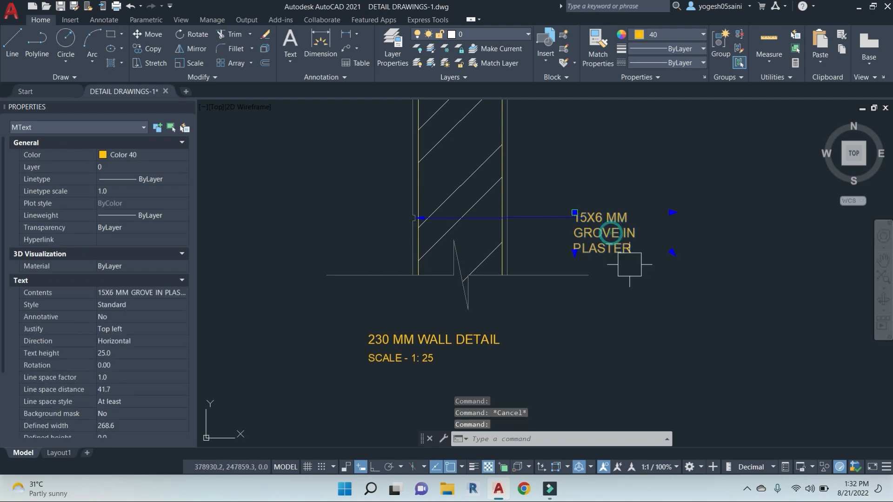
key("Escape")
scroll(522, 282, "down", 2)
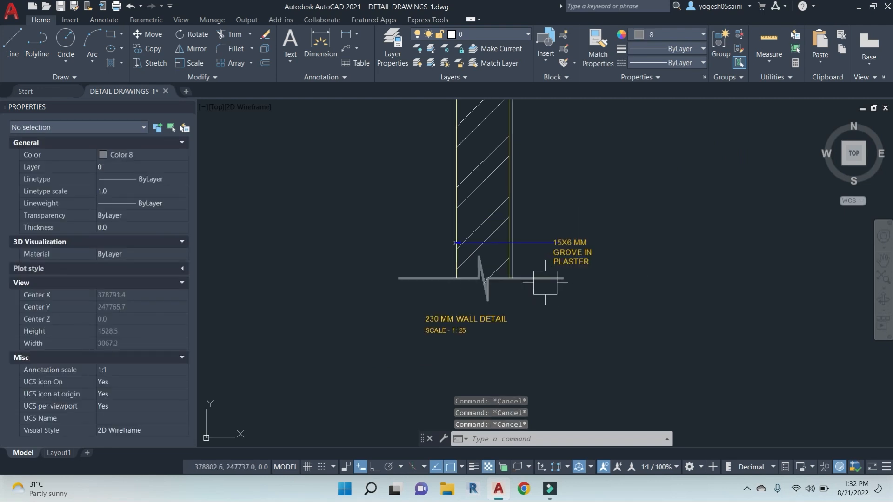
Step: Stretch the copied wall's lower end straight down together with its groove note, break line and title to lengthen the wall
middle_click_drag(536, 181, 606, 254)
scroll(592, 236, "down", 2)
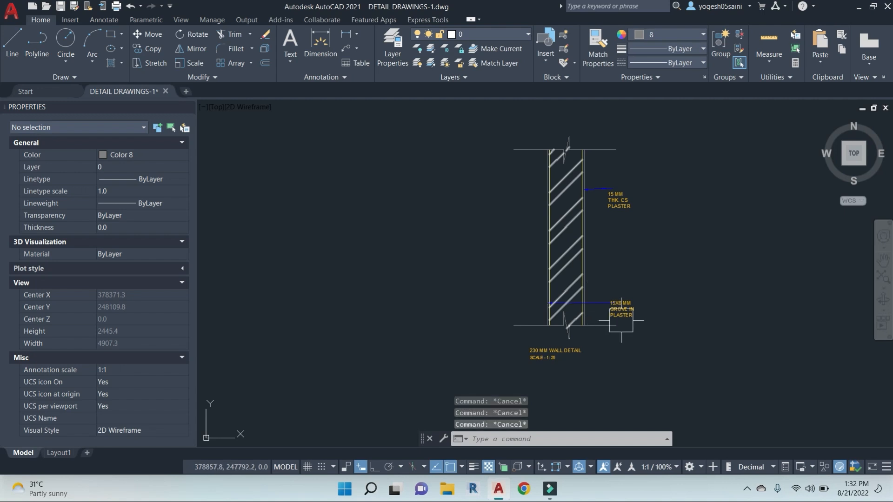
middle_click_drag(619, 321, 605, 256)
type("s")
key("Return")
left_click(677, 368)
left_click(475, 210)
key("Return")
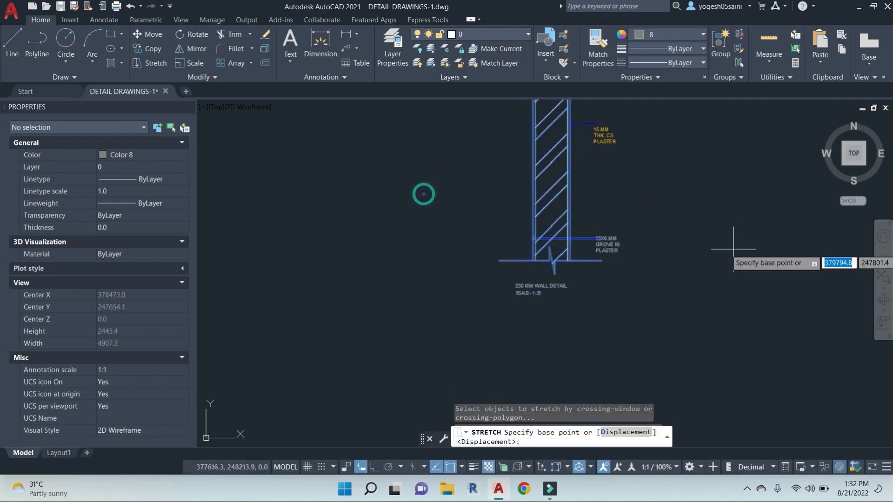
left_click(734, 223)
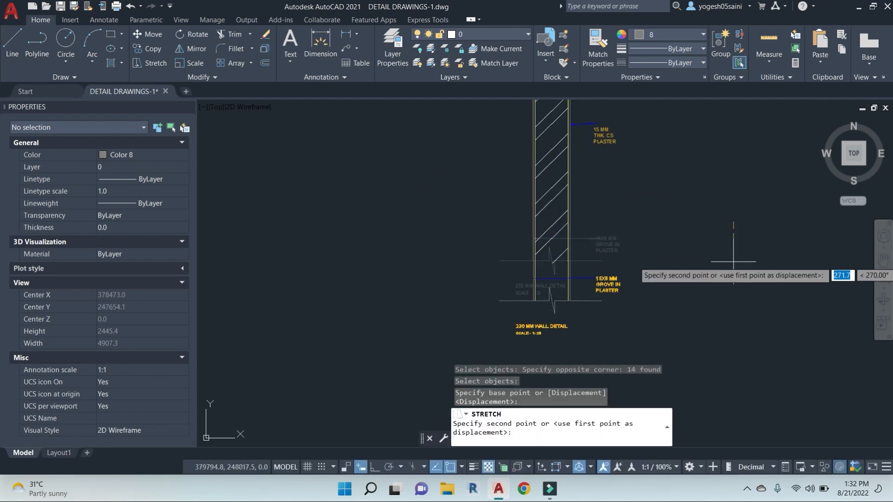
key("F8")
left_click(733, 298)
Step: Erase the "15 MM THK. CS PLASTER" note and its leader from the copied wall detail
scroll(610, 258, "down", 3)
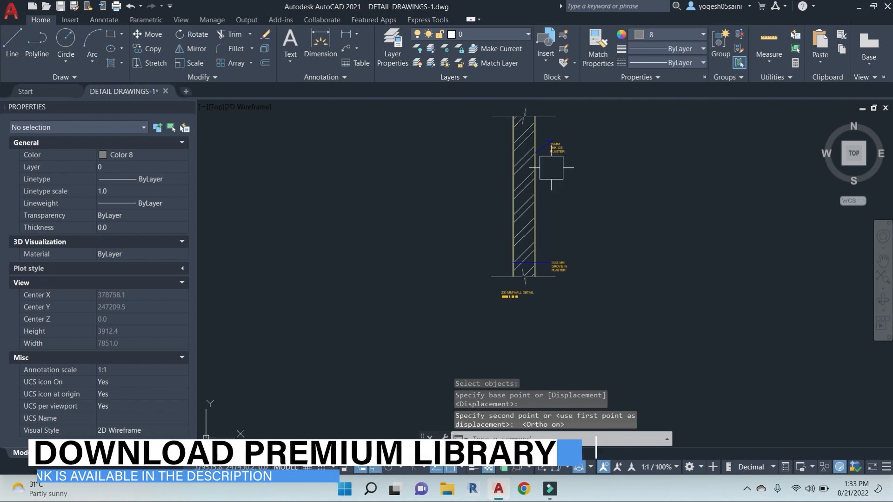
scroll(568, 153, "up", 4)
left_click(562, 144)
key("Escape")
left_click(595, 214)
left_click(502, 119)
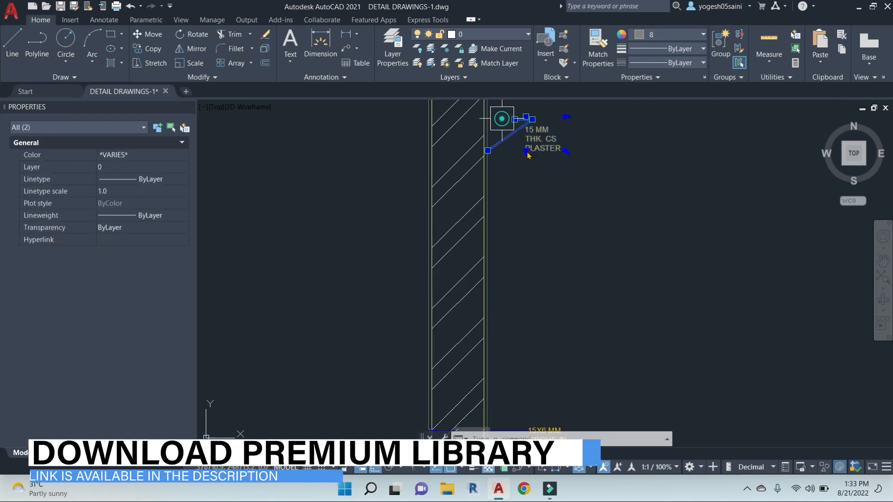
type("e")
key("Return")
Step: Set the text height of the copied detail's groove note to 62.5
scroll(564, 293, "down", 3)
scroll(558, 309, "up", 2)
left_click(530, 312)
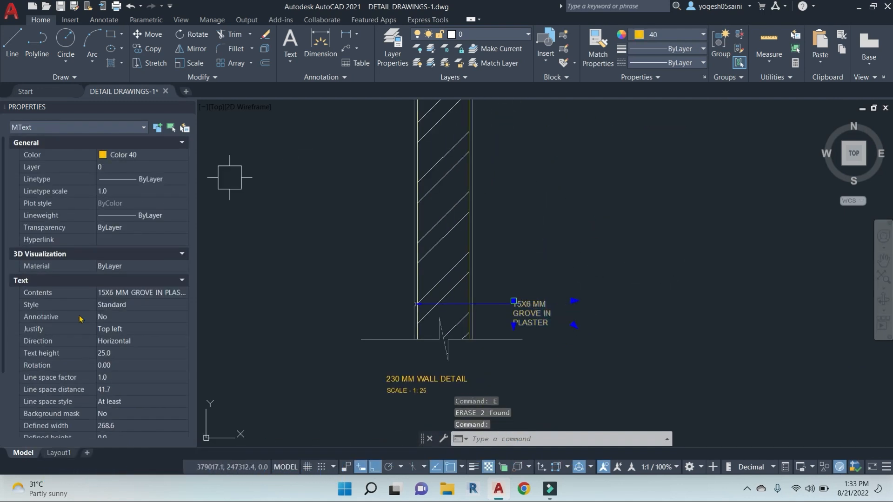
left_click(130, 354)
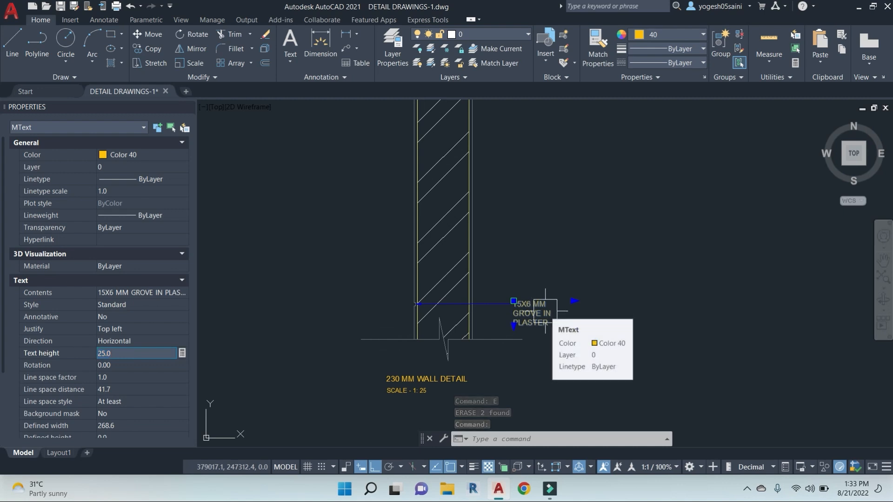
type("6")
left_click(122, 356)
type("62.5")
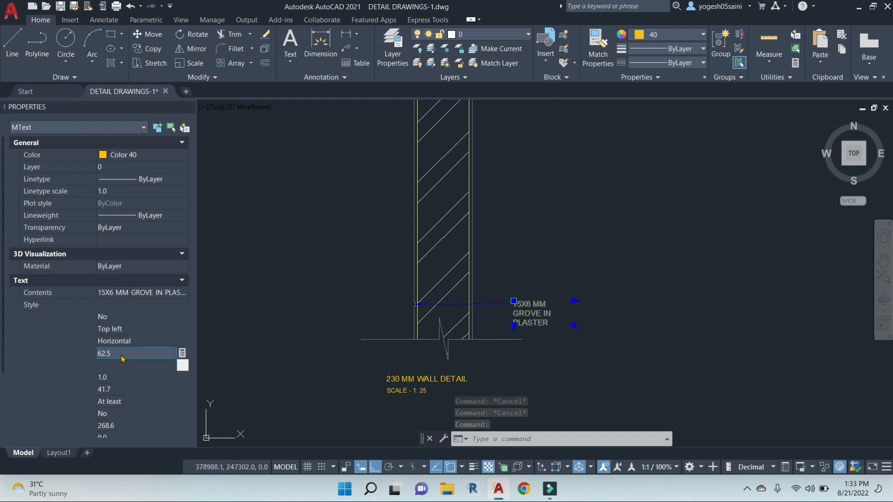
key("Return")
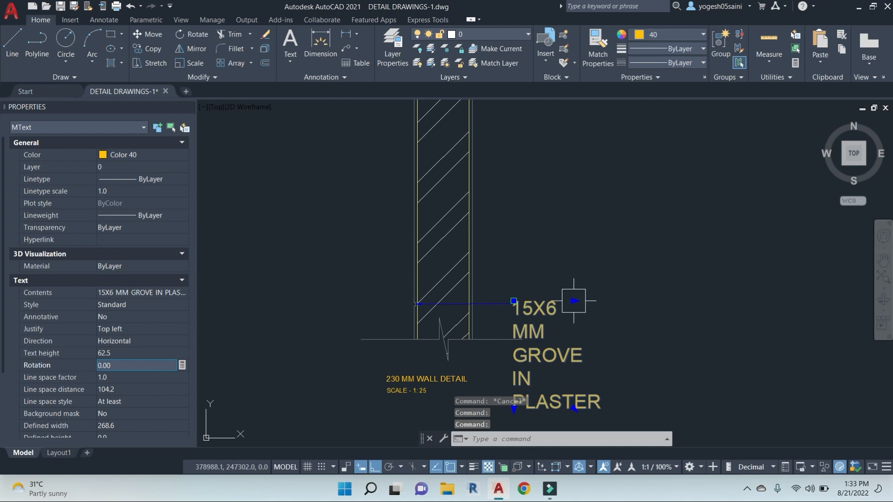
Step: Widen the groove note's text frame so "15X6 MM GROVE IN PLASTER" wraps onto two lines
left_click(574, 301)
left_click(753, 302)
key("Escape")
key("Escape")
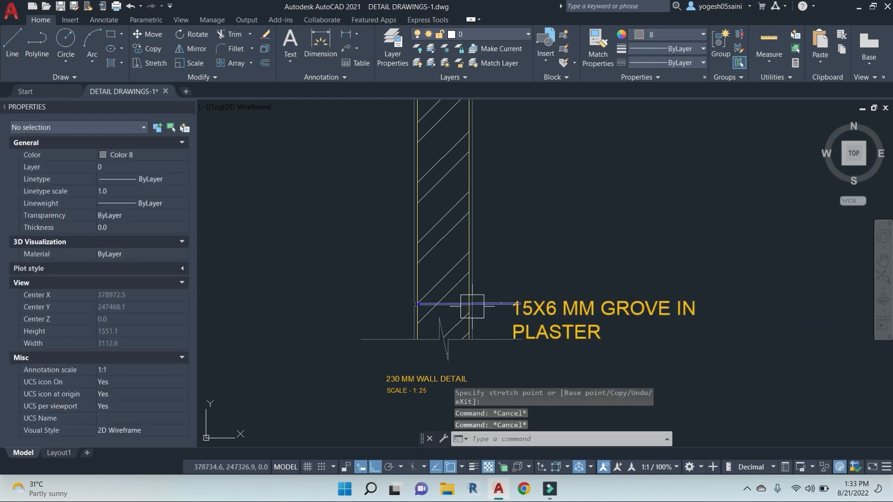
Step: Set the arrow size of the copied groove note's leader to 0.6
scroll(472, 306, "up", 4)
left_click(479, 244)
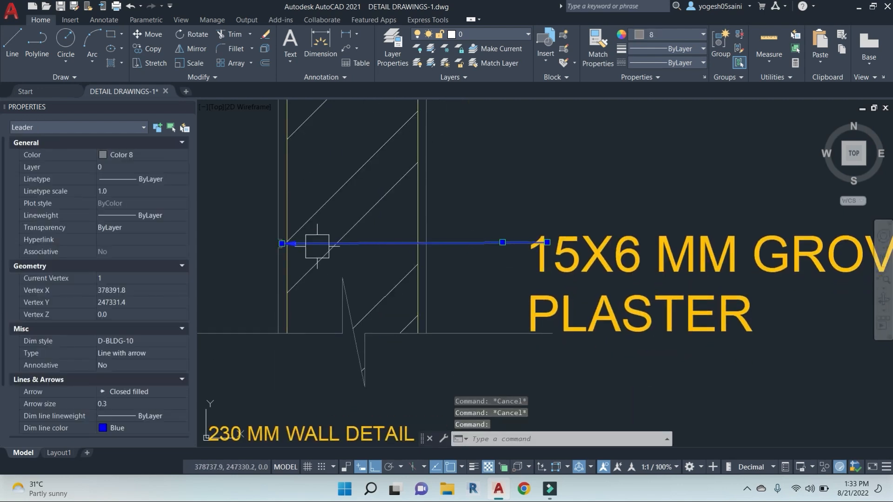
scroll(493, 278, "down", 2)
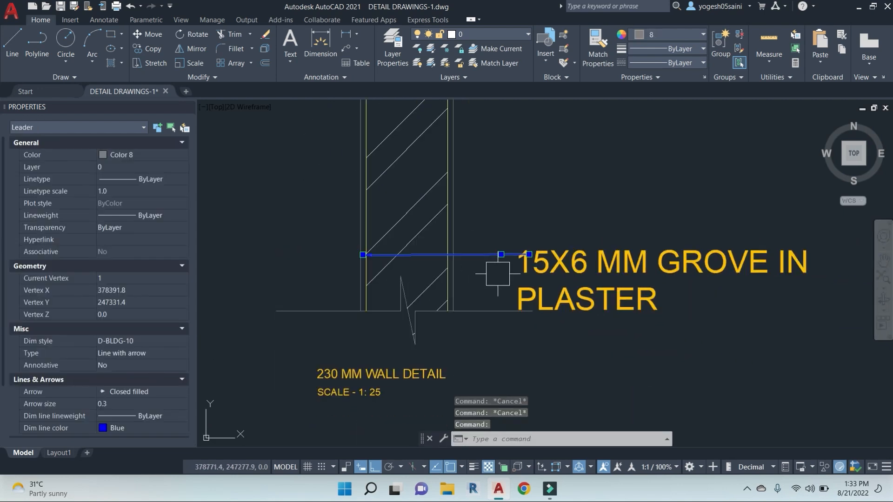
scroll(134, 360, "down", 2)
left_click(126, 356)
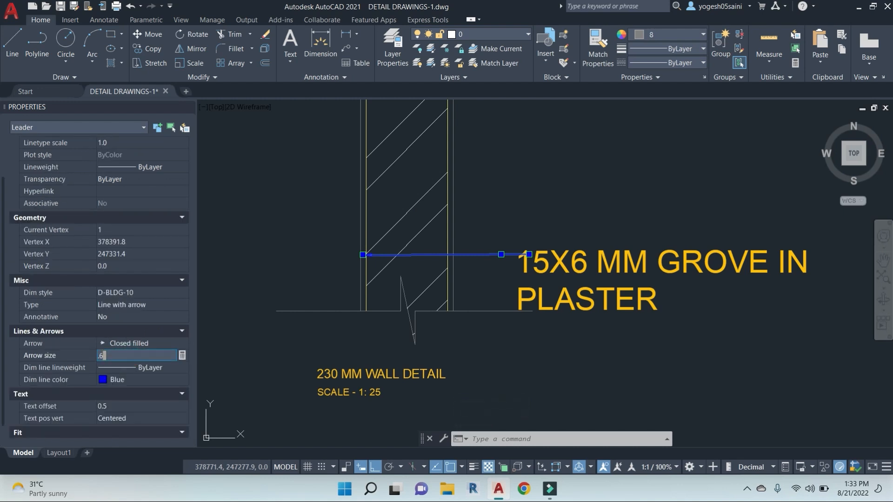
left_click(413, 325)
key("Escape")
key("Escape")
key("Escape")
scroll(532, 305, "down", 4)
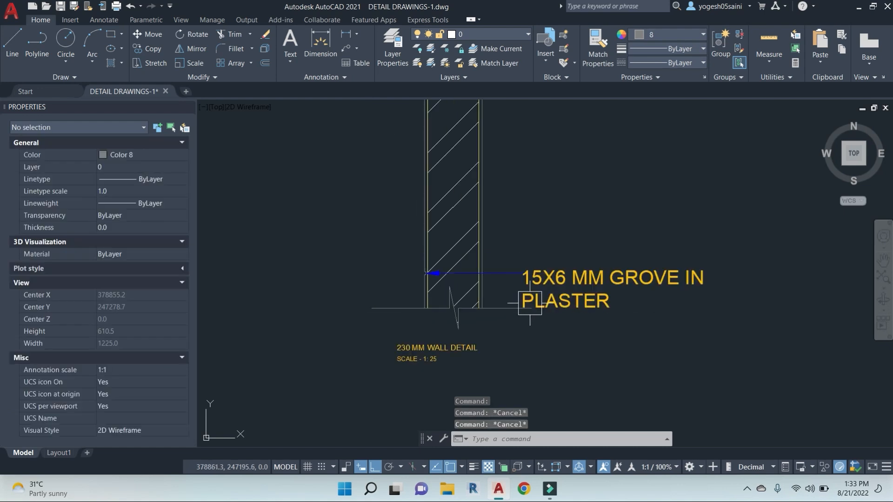
Step: Stretch the copied wall's bottom break line and title further down, clear of the enlarged groove note
middle_click_drag(570, 320, 544, 291)
scroll(525, 361, "up", 2)
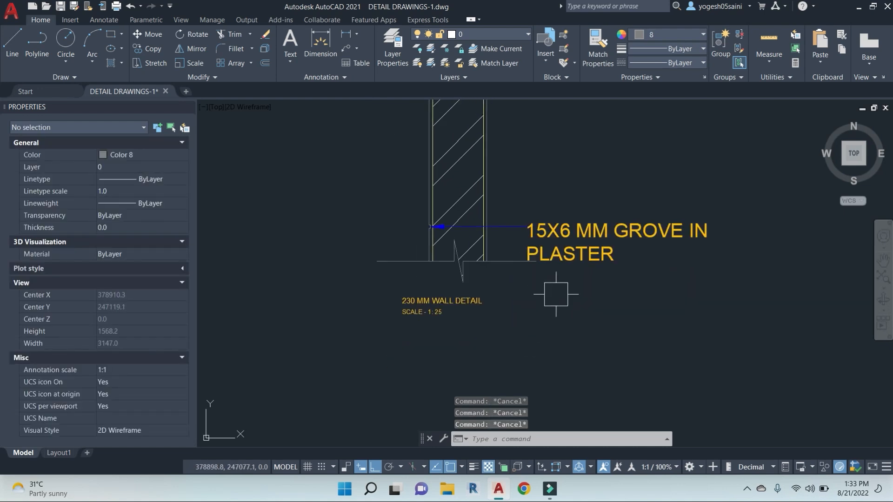
middle_click_drag(645, 304, 655, 235)
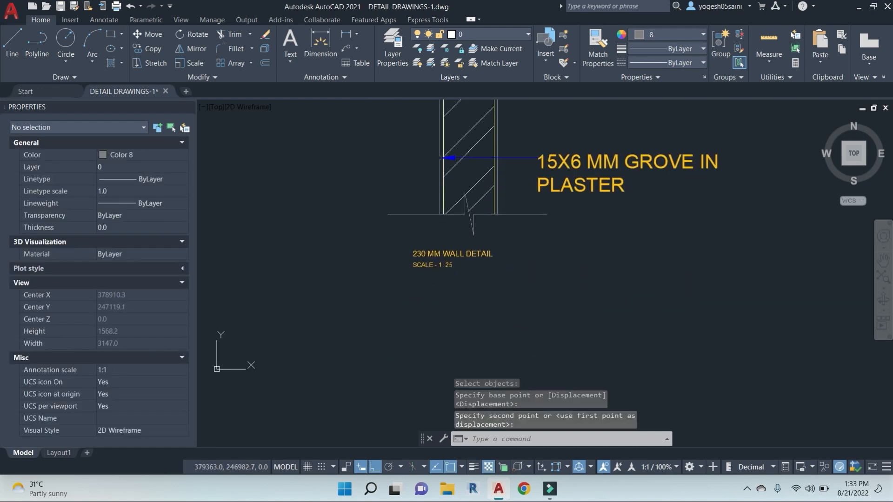
key("Escape")
key("Escape")
Step: Match the properties of the groove note onto the "230 MM WALL DETAIL" title and its scale text
key("Return")
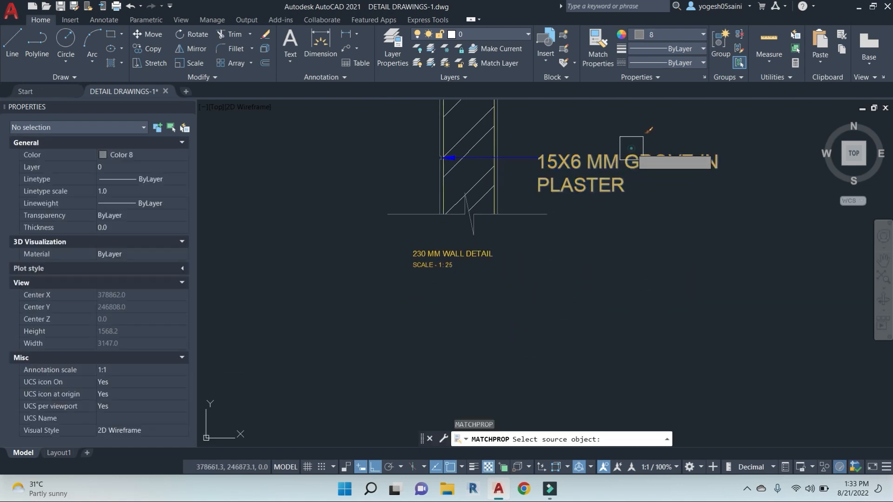
left_click(631, 158)
scroll(453, 284, "up", 6)
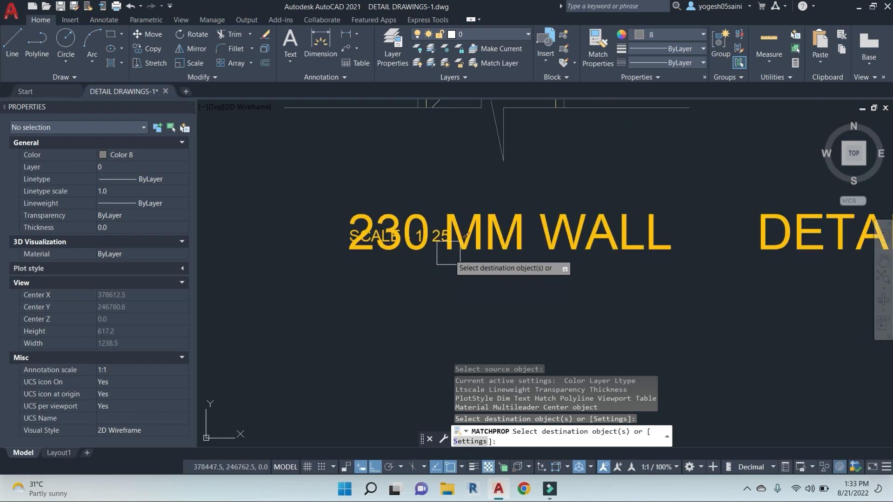
key("Escape")
key("Escape")
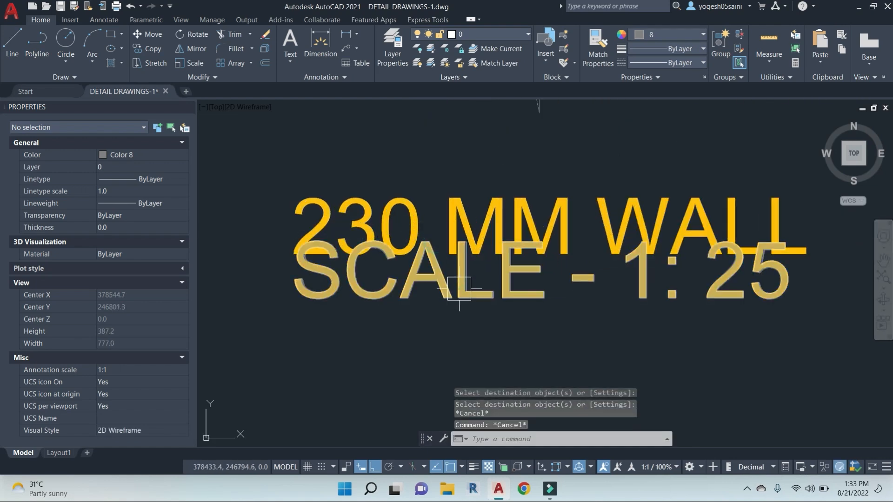
Step: Move the "SCALE - 1: 25" text straight down about 114 mm so it sits below the title
left_click(466, 289)
type("m")
key("Return")
scroll(586, 352, "down", 4)
middle_click_drag(587, 342, 536, 228)
left_click(695, 292)
left_click(697, 331)
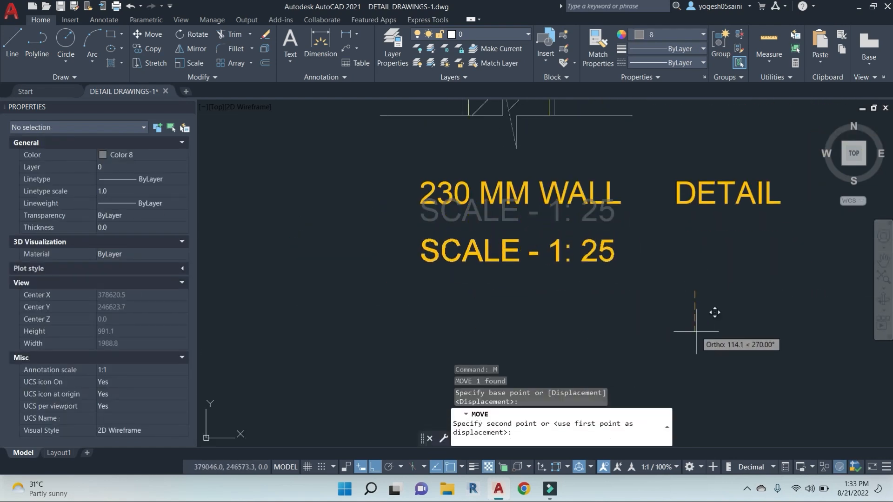
Step: Change the copied wall's title text from "230 MM WALL DETAIL" to "SUNSHADE DETAIL"
double_click(672, 200)
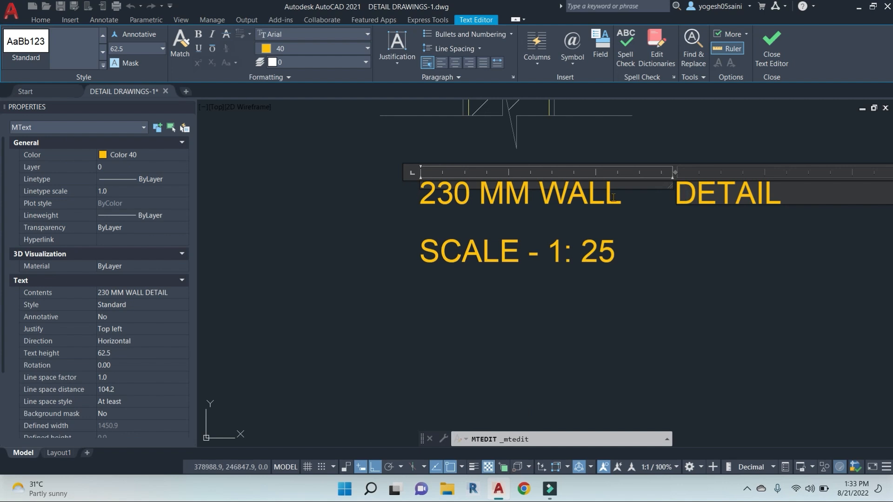
left_click_drag(629, 198, 372, 197)
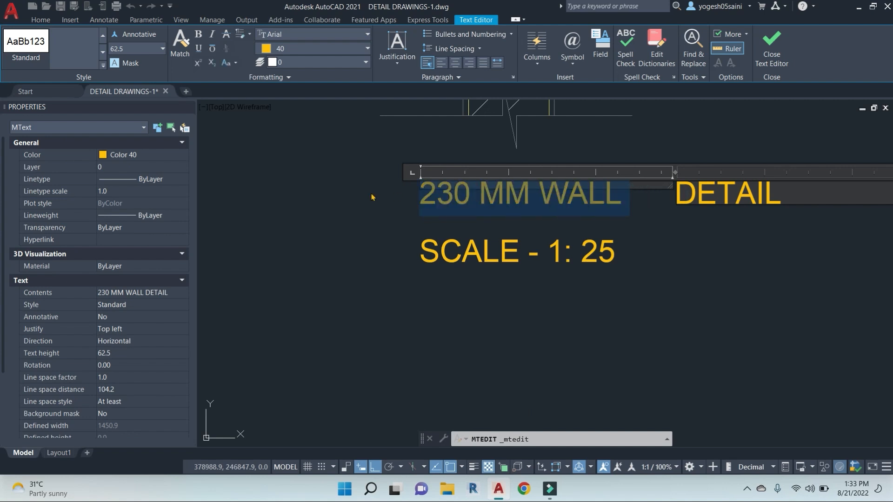
type("SUNSH")
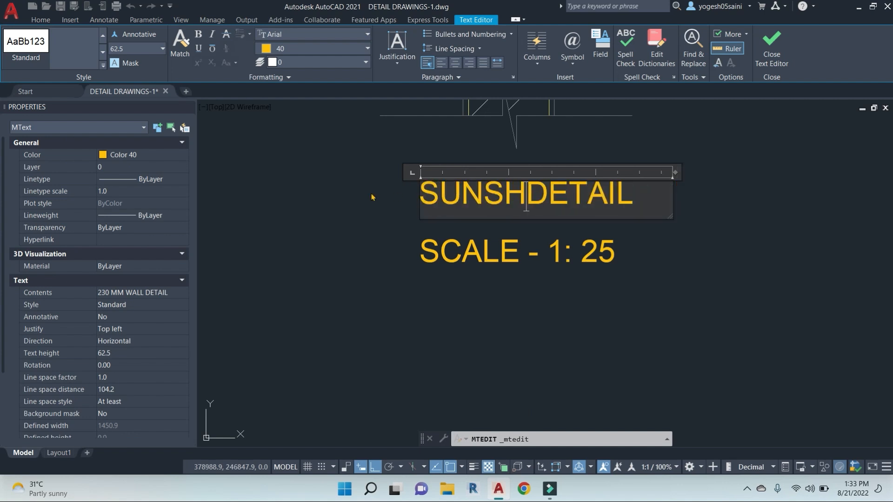
type("ADE")
left_click(684, 277)
scroll(592, 313, "down", 2)
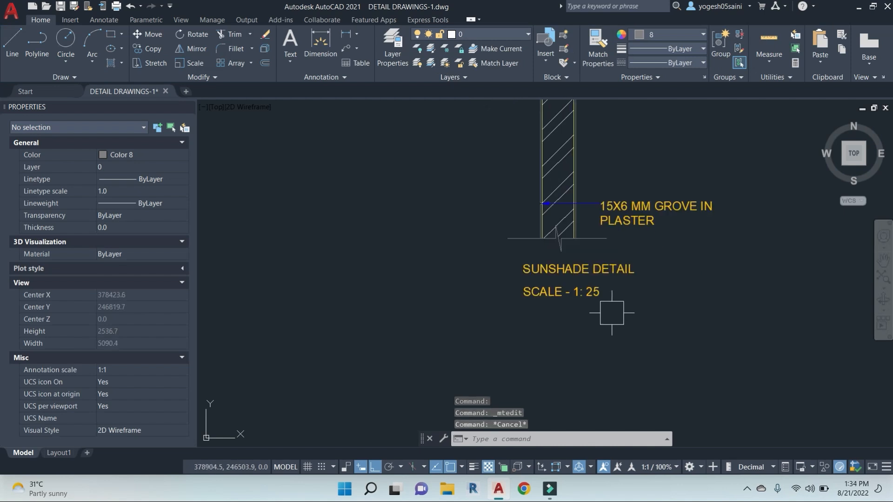
key("Escape")
Step: Move the "SCALE - 1: 25" text straight up so it sits close beneath the "SUNSHADE DETAIL" title
scroll(598, 298, "up", 2)
left_click(584, 289)
type("m")
key("space")
left_click(680, 371)
left_click(682, 358)
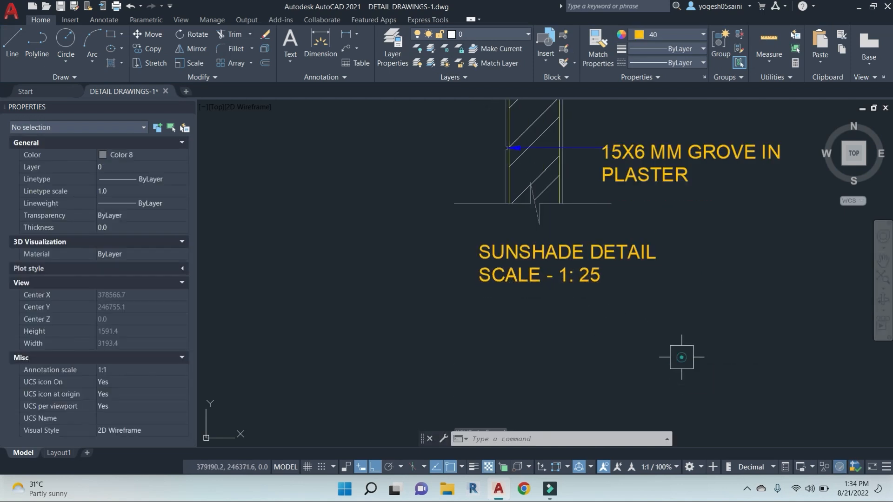
Step: Set the text height of the "SCALE - 1: 25" text under the sunshade title to 50
key("Escape")
left_click(596, 279)
left_click(125, 353)
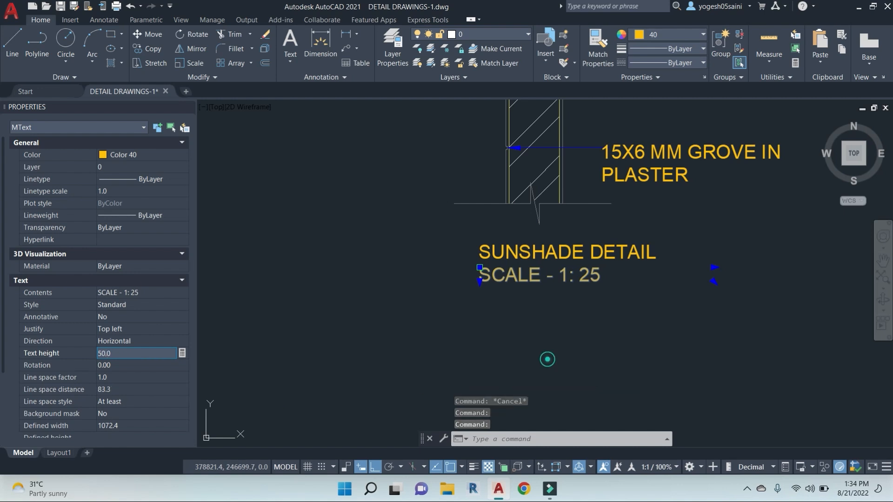
key("Escape")
key("Escape")
scroll(546, 359, "down", 3)
mouse_move(598, 301)
middle_mouse_down()
mouse_move(511, 351)
mouse_move(519, 346)
middle_mouse_up()
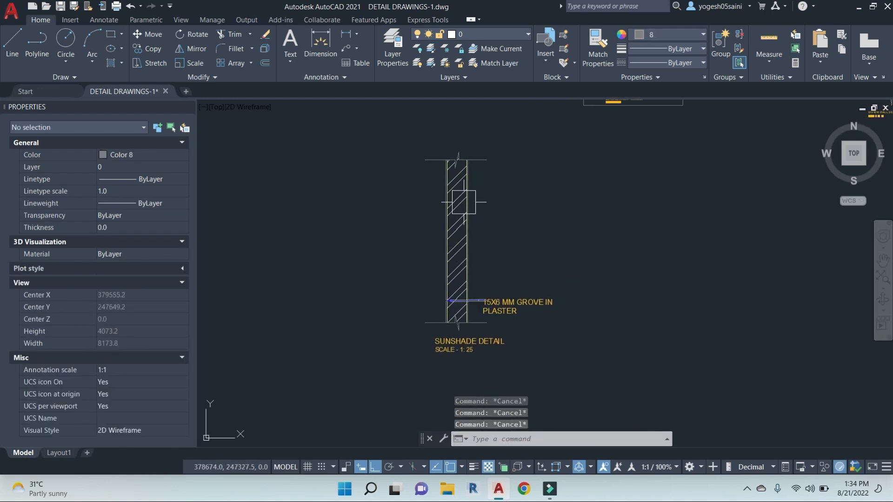
scroll(456, 200, "up", 3)
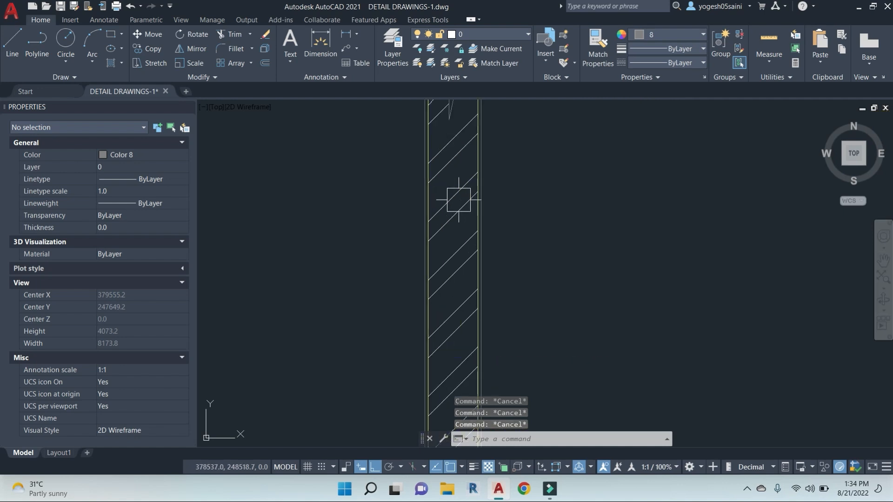
scroll(518, 235, "down", 3)
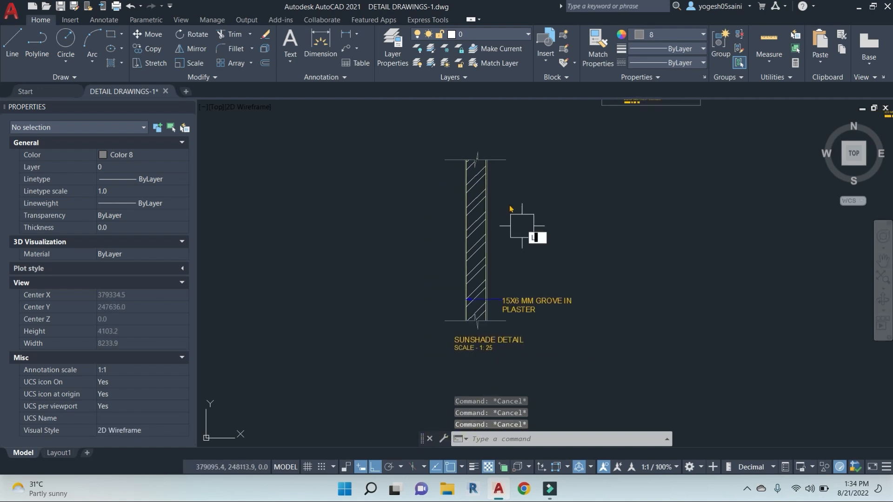
Step: Draw a horizontal line across the wall section between its two yellow inner faces, in the upper part of the wall
key("Return")
scroll(464, 200, "up", 6)
left_click(463, 200)
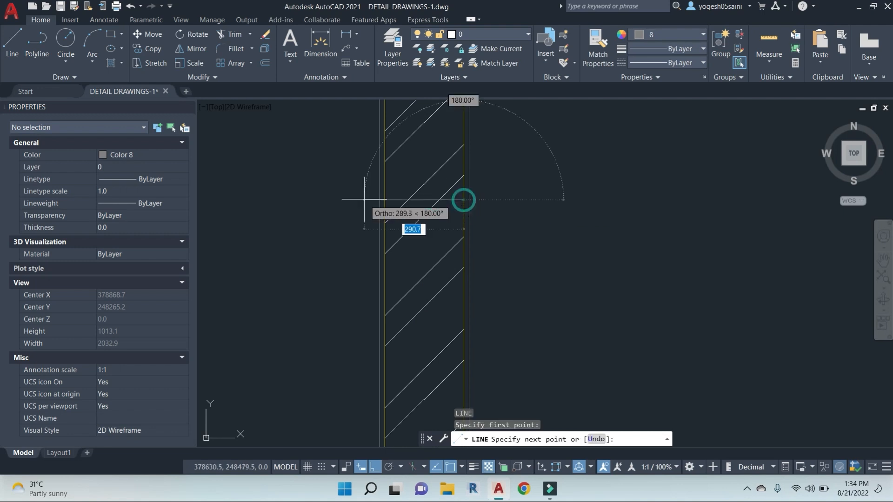
scroll(386, 200, "up", 6)
left_click(379, 198)
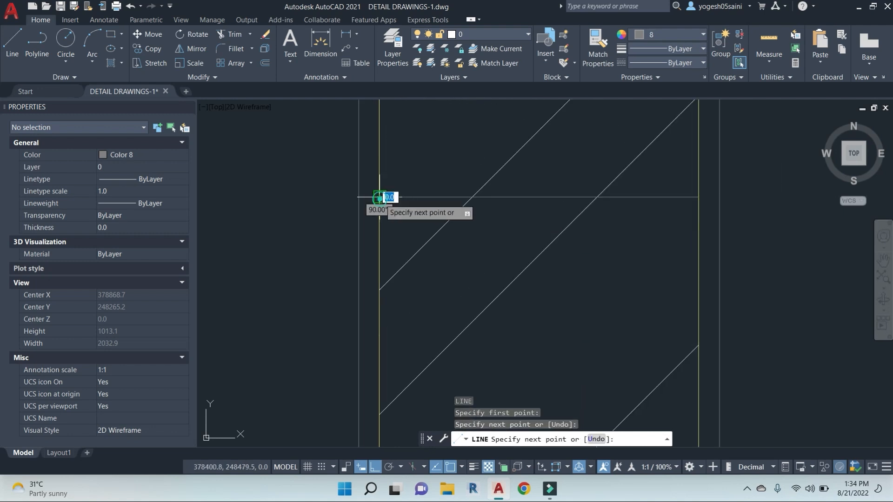
key("Escape")
key("Escape")
scroll(422, 242, "down", 8)
middle_click_drag(467, 267, 471, 227)
key("Escape")
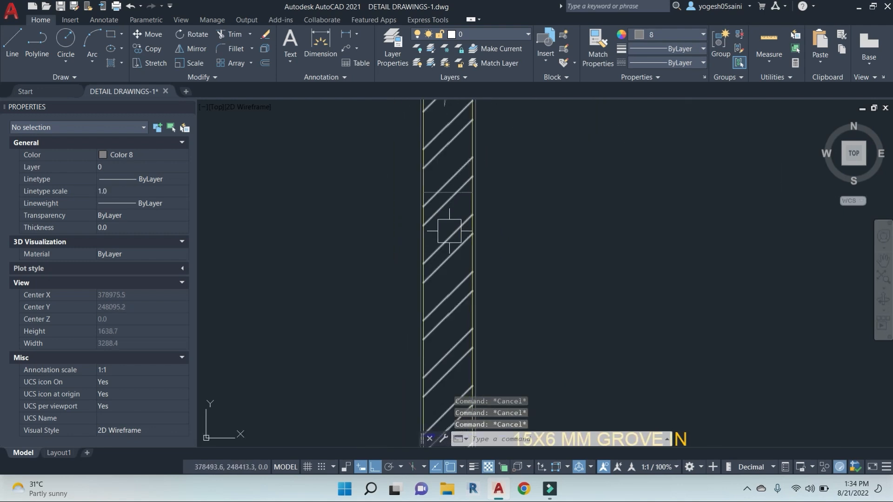
Step: Erase the diagonal hatch that fills the wall section
scroll(447, 209, "up", 2)
left_click(449, 219)
type("e")
key("Return")
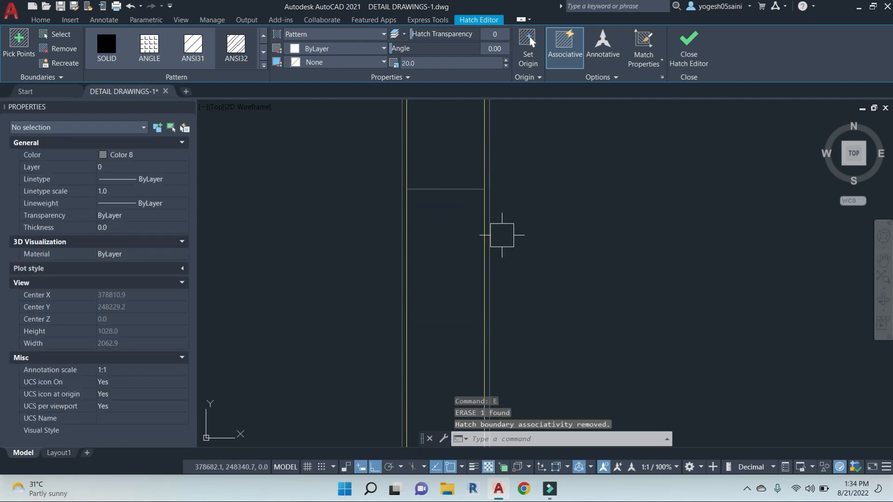
scroll(504, 223, "down", 4)
scroll(518, 218, "up", 4)
key("Escape")
key("Escape")
key("Escape")
scroll(489, 214, "up", 4)
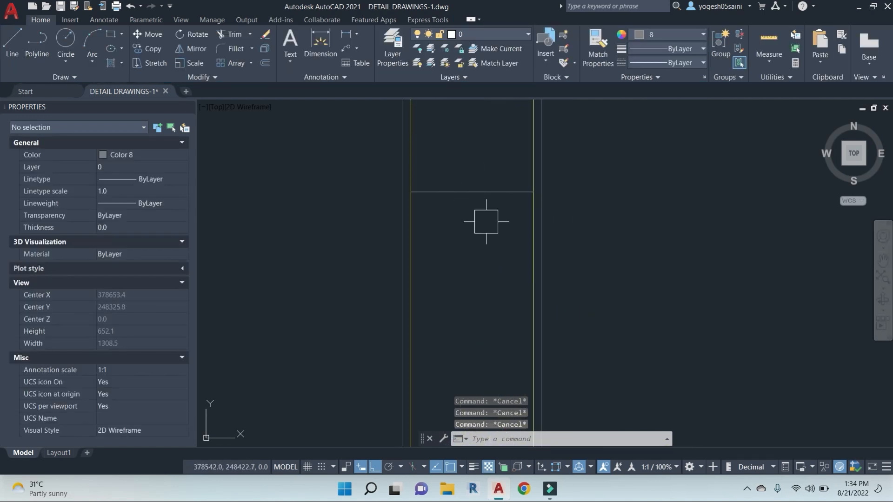
Step: Offset the horizontal line across the wall downward by 150
type("o")
key("Return")
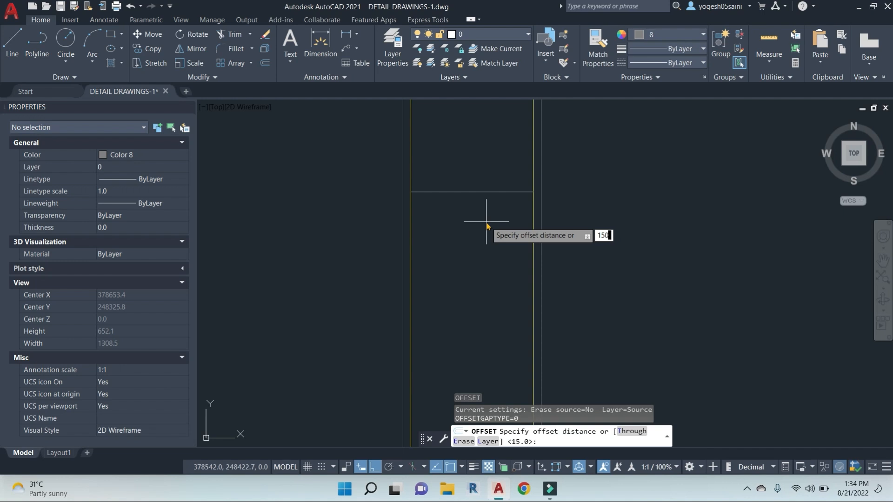
key("Return")
left_click(500, 192)
left_click(499, 278)
middle_click_drag(494, 307, 604, 283)
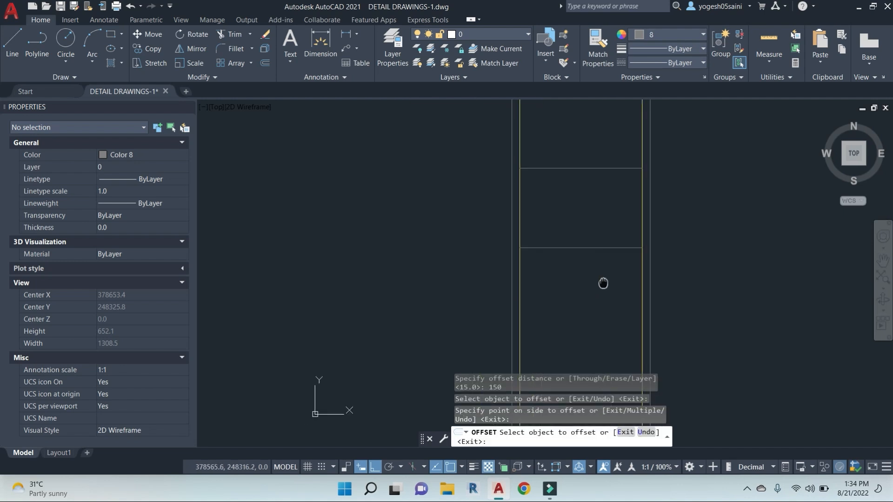
key("Escape")
Step: Try an outline from the lower cross line's left end, going 600 outward to the left and 100 up
type("l")
key("Return")
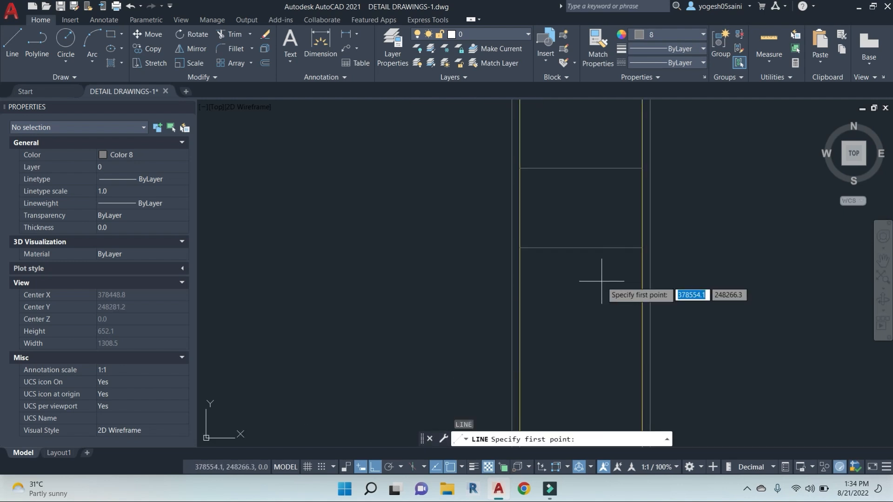
left_click(520, 248)
scroll(334, 248, "down", 3)
type("60")
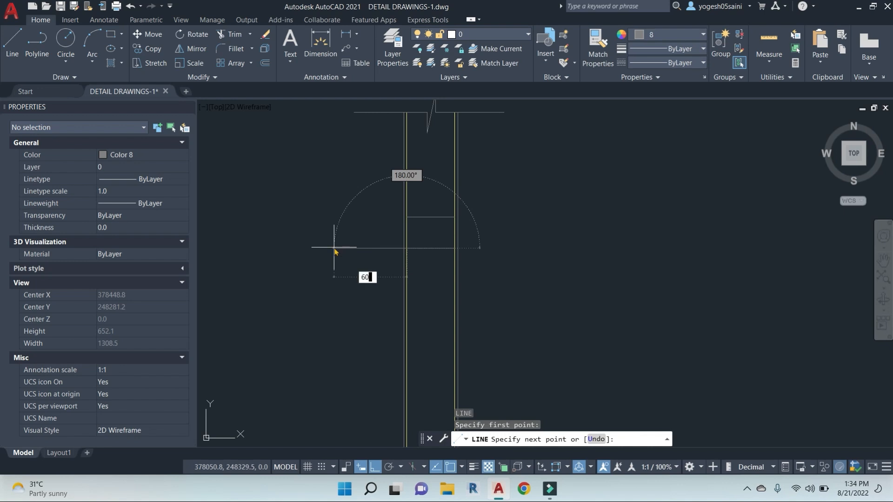
type("0")
key("Return")
scroll(325, 246, "down", 2)
scroll(309, 246, "up", 3)
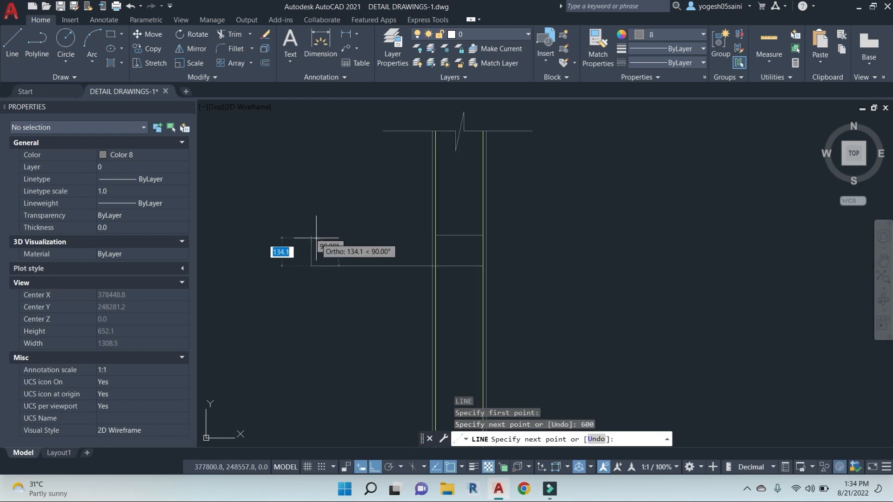
type("100")
key("Return")
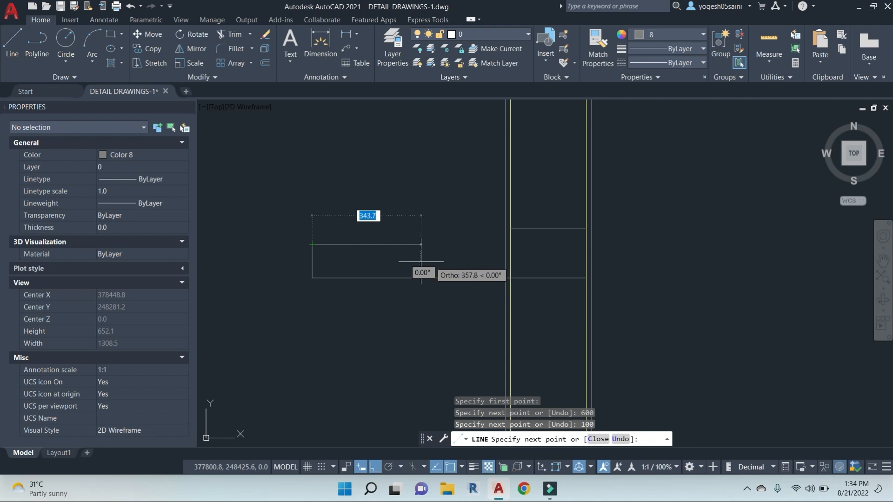
Step: Erase the trial 600 and 100 lines left of the wall
key("Escape")
scroll(303, 255, "up", 2)
type("e")
key("Return")
key("Escape")
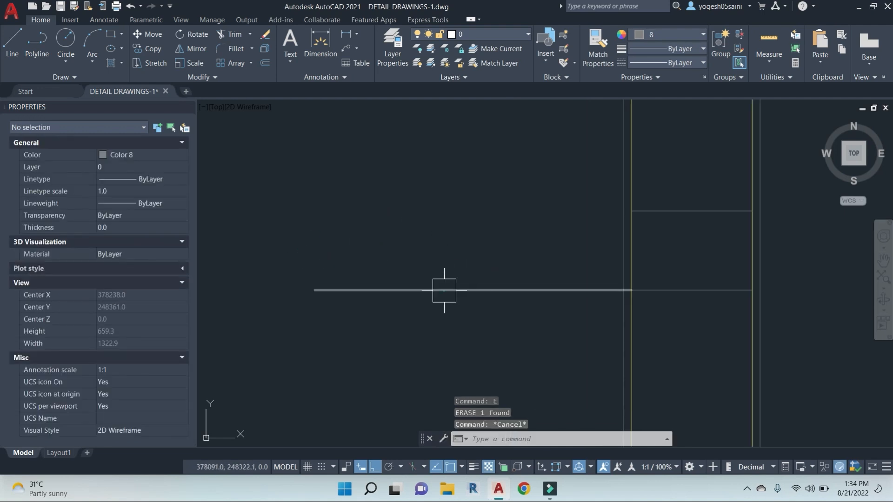
left_click(442, 290)
key("Delete")
key("Escape")
key("Escape")
Step: Start the sunshade outline at the upper cross line's left end, drawing 50 down and 600 outward to the left
type("l")
key("Return")
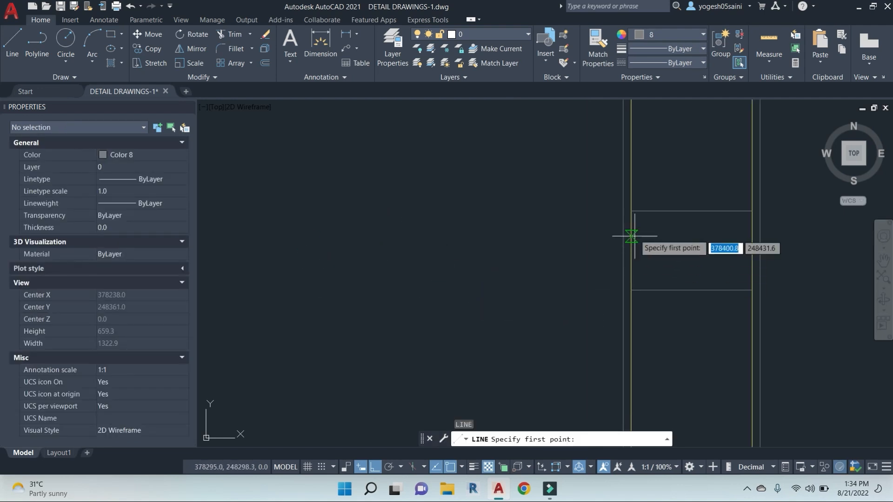
left_click(635, 211)
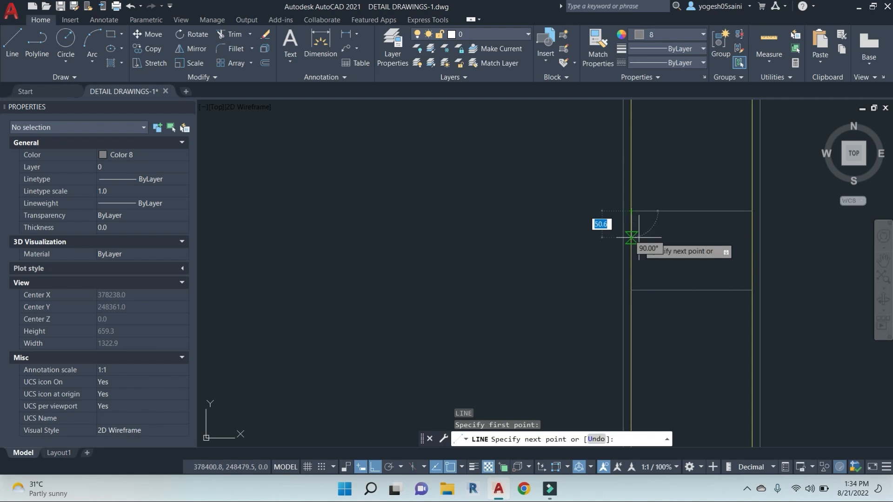
type("50")
key("Return")
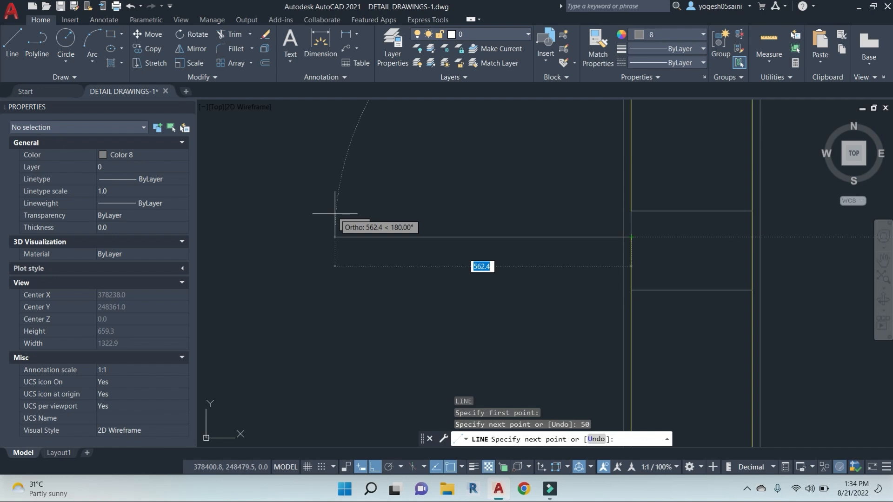
type("6")
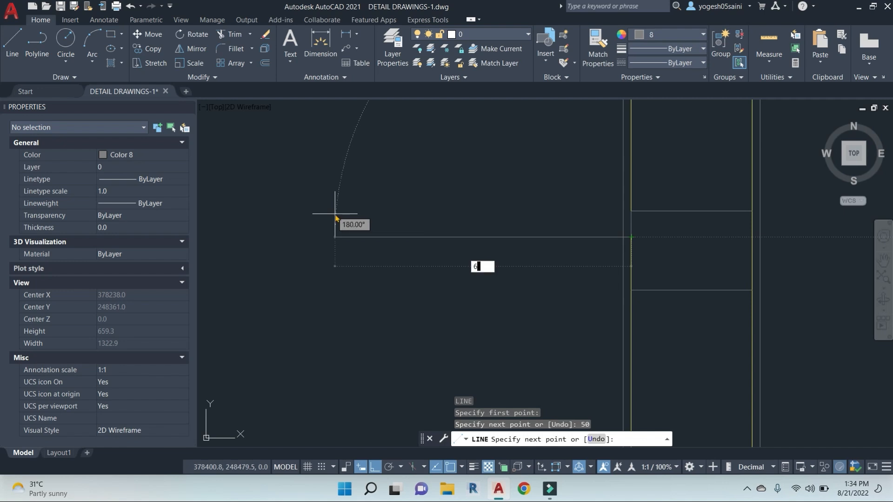
type("00")
key("Return")
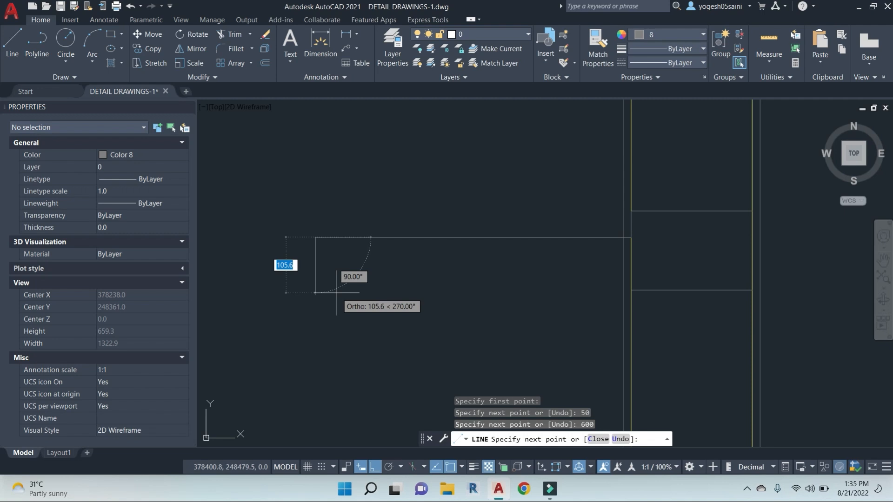
Step: Continue the sunshade outline 50 down, 50 right and 50 down, then close it back to the wall's lower cross line
type("50")
key("Return")
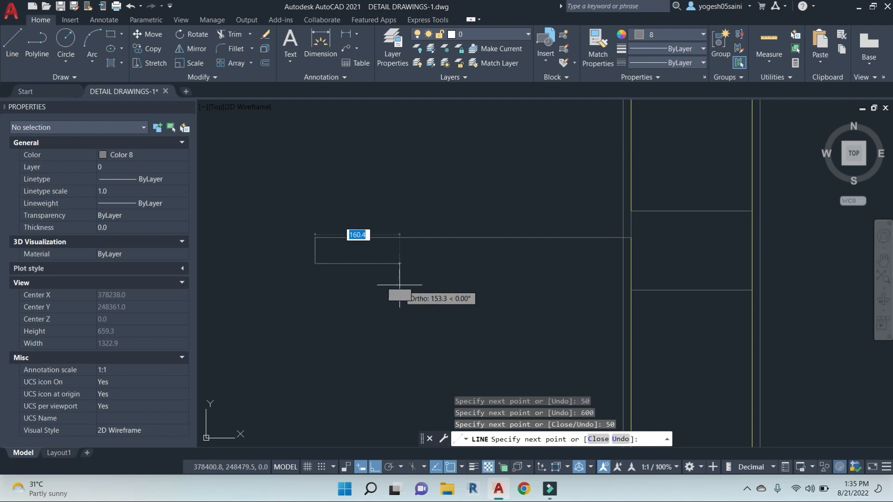
type("50")
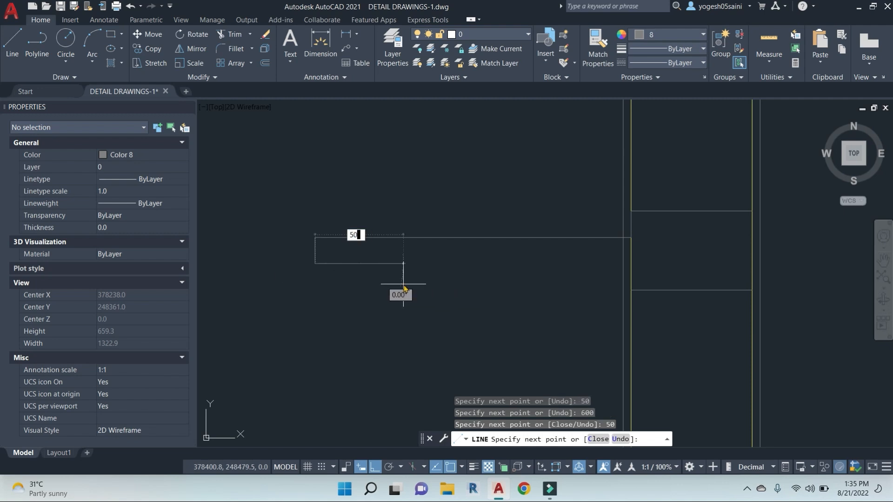
key("Return")
type("50")
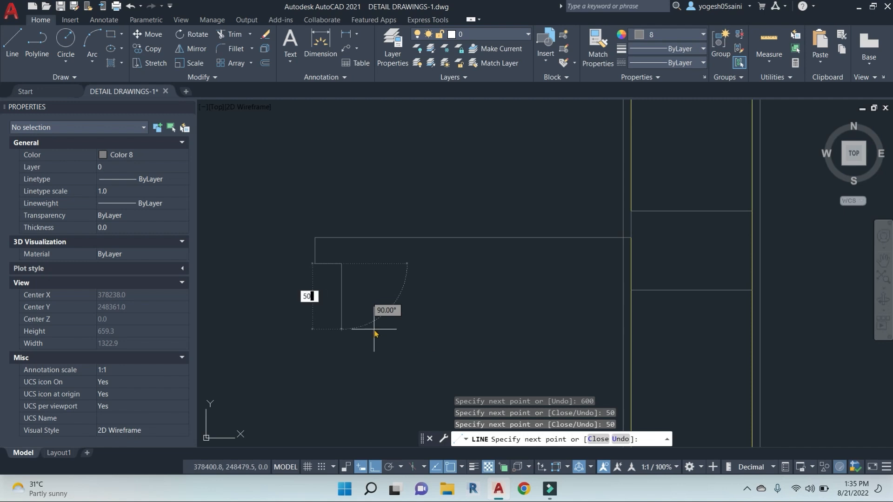
key("Return")
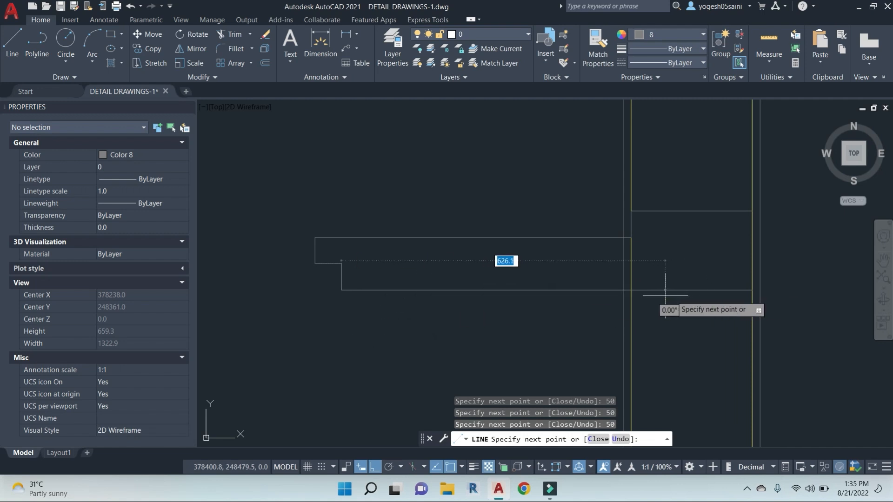
left_click(631, 290)
key("Escape")
key("Escape")
scroll(521, 309, "down", 4)
middle_click_drag(531, 316, 524, 315)
scroll(546, 291, "up", 4)
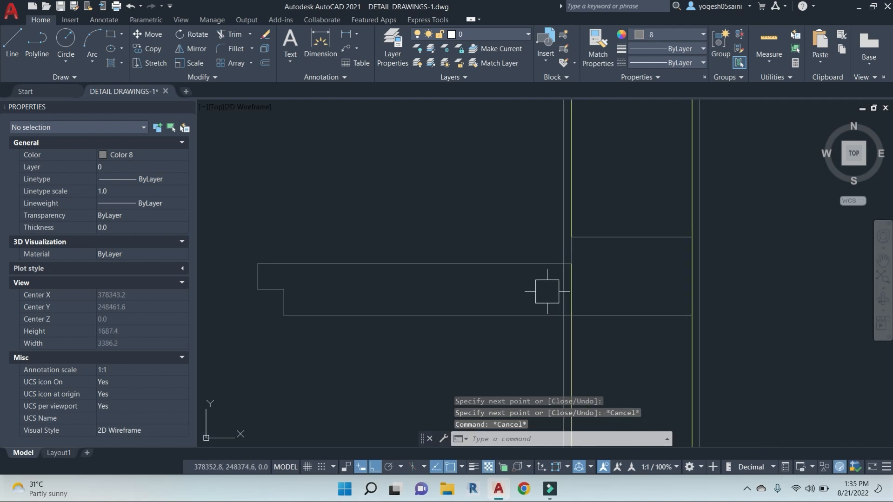
Step: Trim the left wall face and plaster lines where they pass through the sunshade slab
middle_click_drag(588, 291, 562, 263)
key("Escape")
key("Escape")
type("tr")
key("Return")
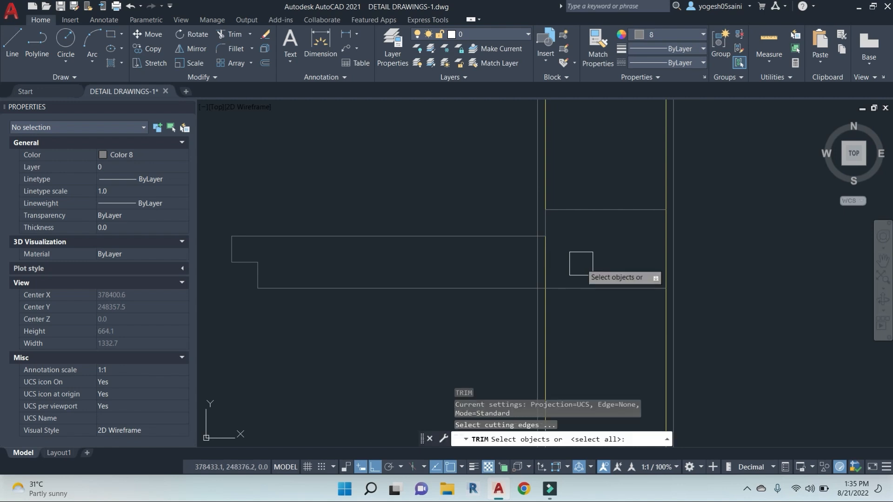
left_click(578, 260)
left_click(519, 263)
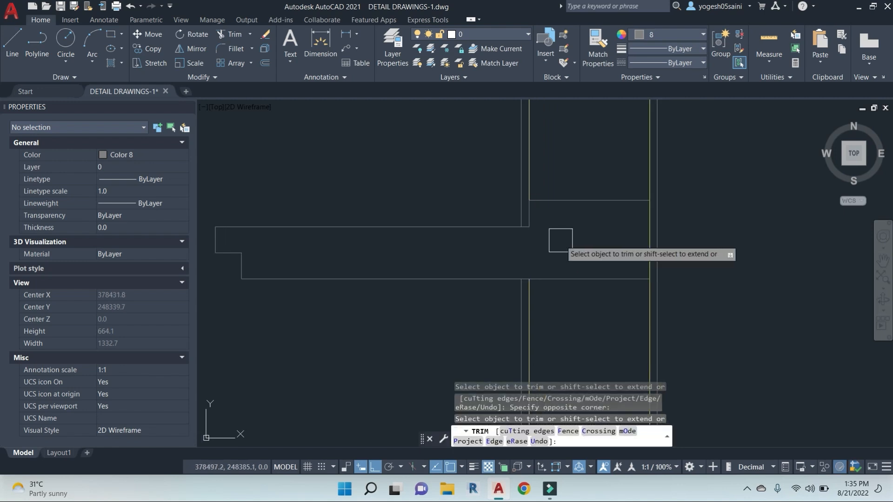
key("Escape")
key("Escape")
key("Escape")
scroll(549, 235, "up", 4)
left_click(519, 134)
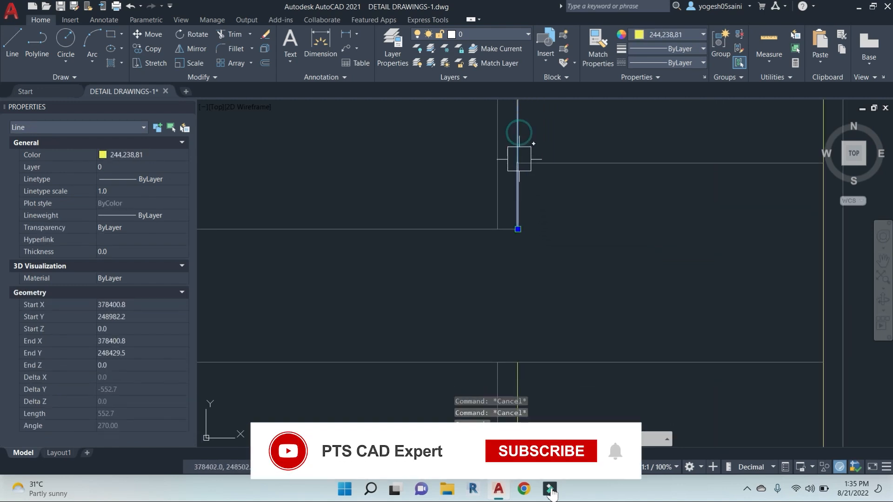
key("Escape")
key("Escape")
key("Escape")
type("MA")
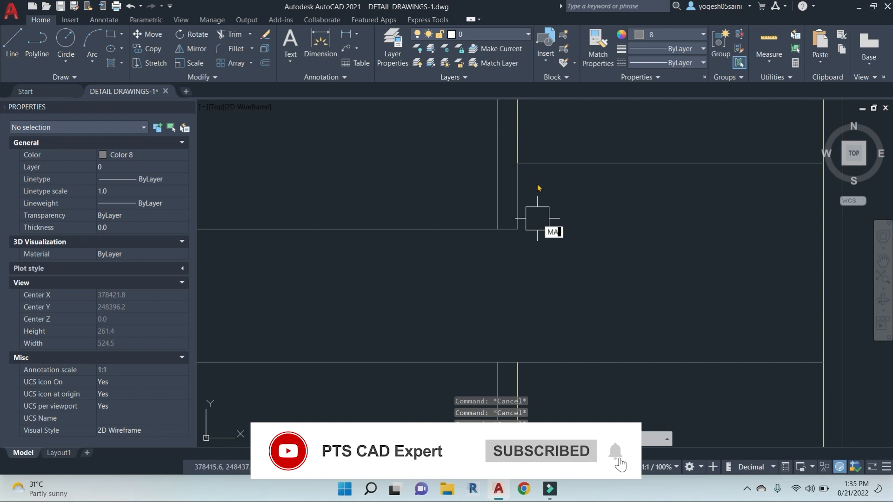
key("Return")
left_click(540, 163)
key("Escape")
Step: Match the properties of the yellow left wall line onto the short grey vertical segment just above the sunshade
type("MA")
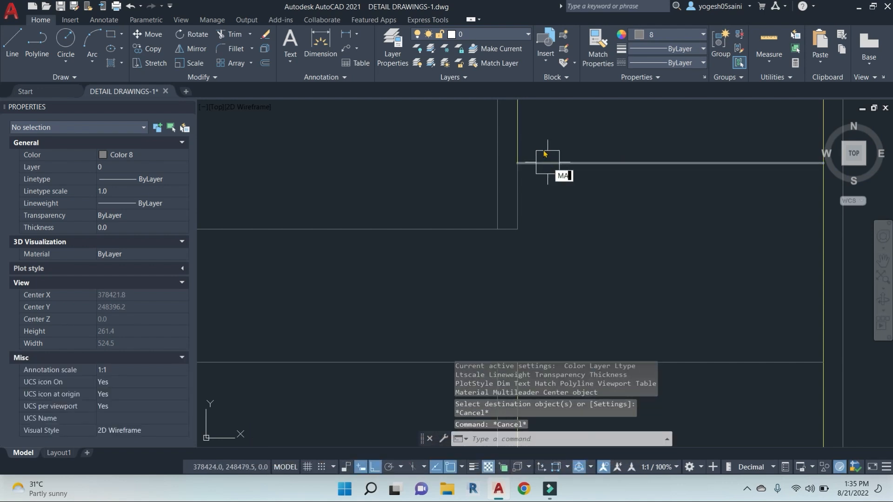
key("Return")
left_click(517, 132)
scroll(518, 200, "down", 5)
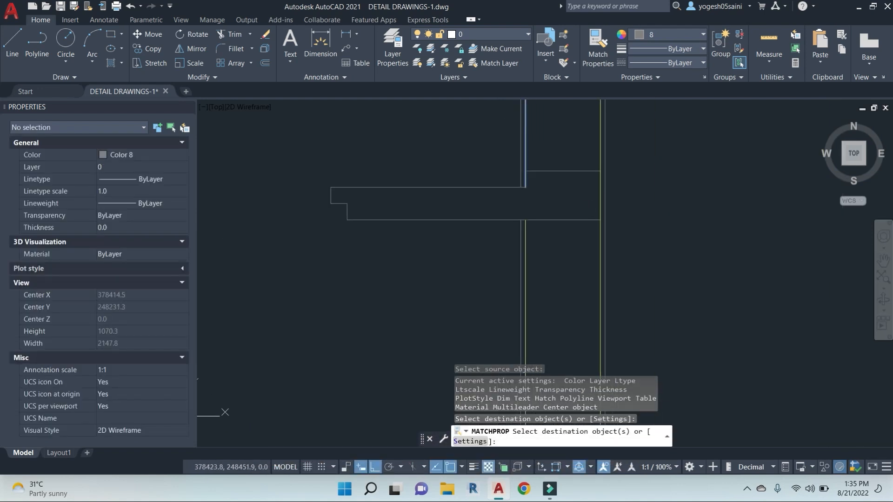
key("Escape")
middle_click_drag(575, 226, 568, 241)
scroll(556, 239, "up", 2)
scroll(591, 185, "down", 2)
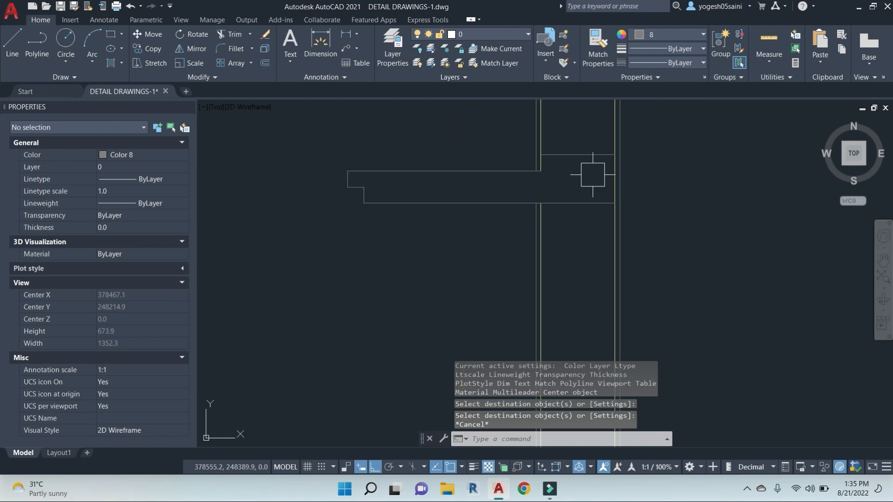
Step: Hatch the closed area formed by the sunshade slab and the beam inside the wall
key("Escape")
key("Escape")
type("H")
key("Return")
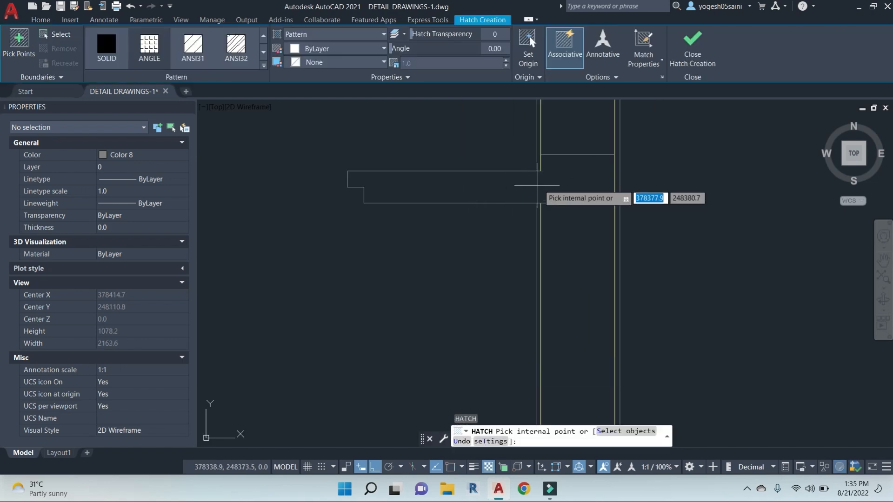
left_click(571, 183)
right_click(571, 183)
left_click(598, 192)
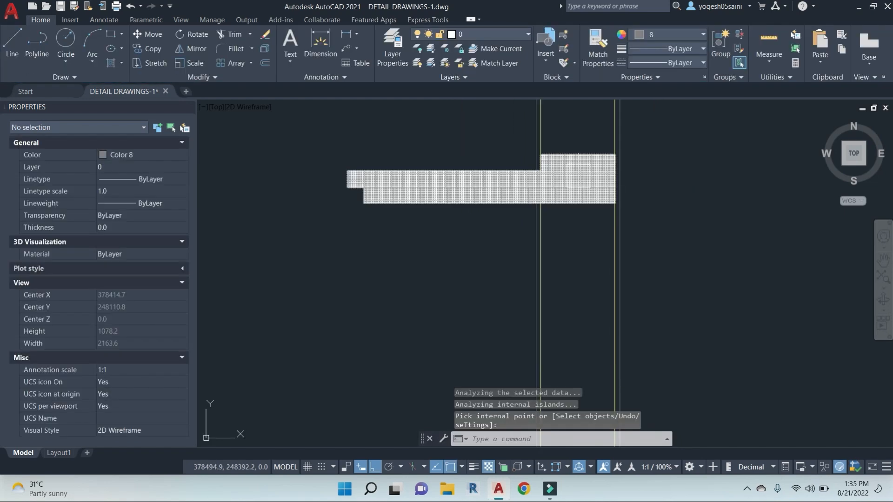
Step: Change the sunshade hatch to the SOLID pattern and color it grey
left_click(578, 175)
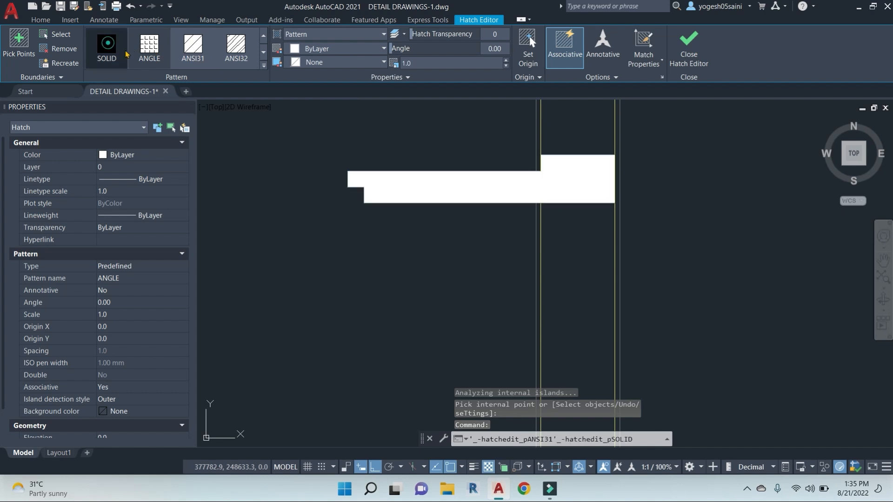
left_click(106, 47)
left_click(382, 49)
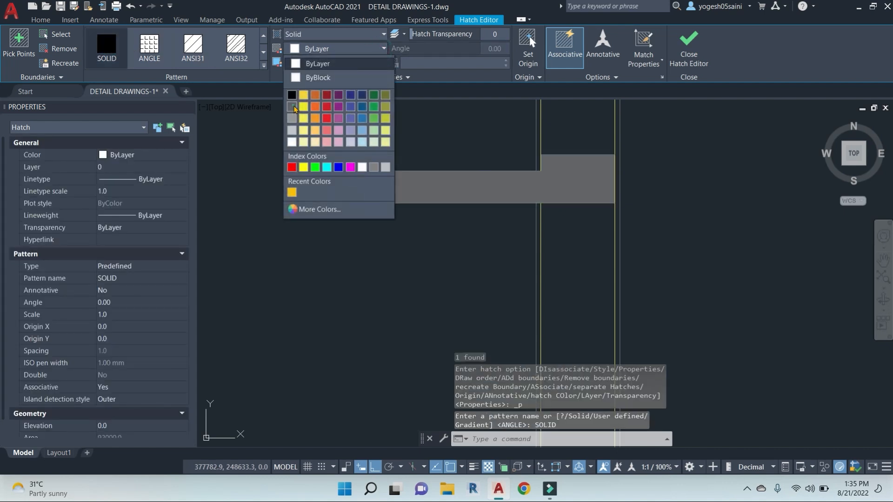
left_click(292, 118)
key("Escape")
key("Escape")
scroll(560, 195, "down", 5)
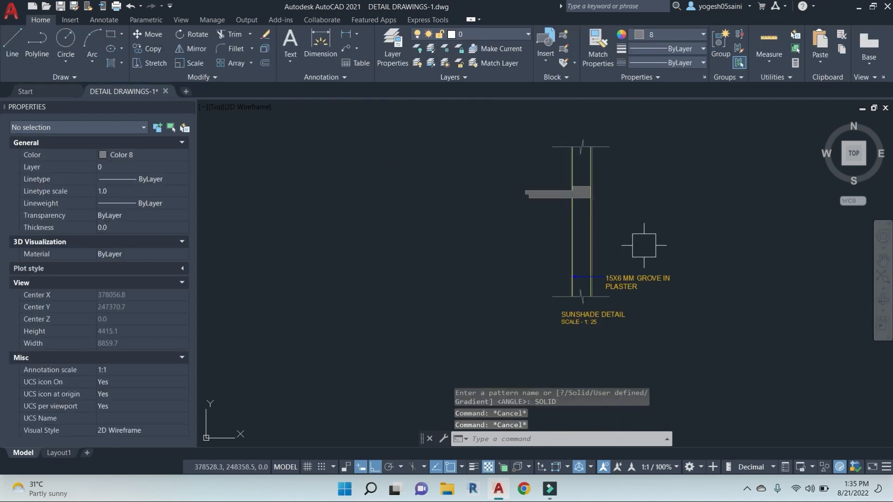
scroll(568, 210, "up", 4)
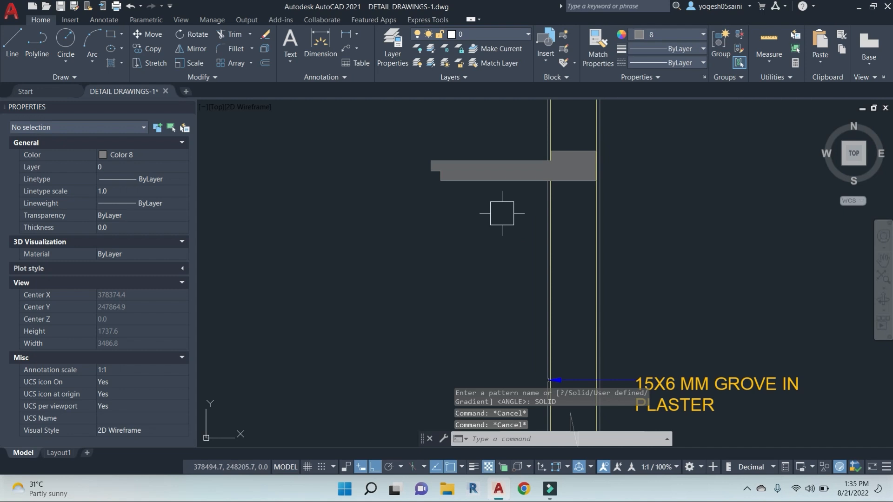
Step: Add a linear dimension above the sunshade slab from the wall face to the slab's outer edge
type("dli")
key("Return")
scroll(543, 170, "up", 4)
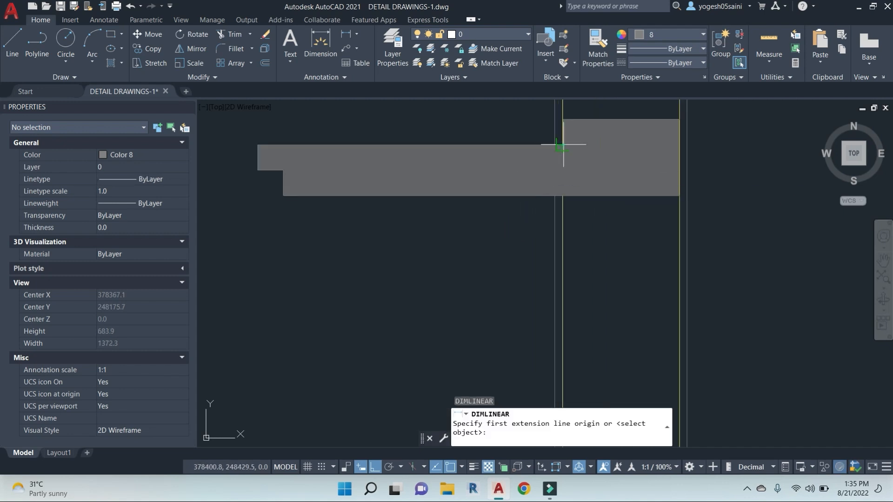
left_click(563, 145)
left_click(257, 145)
scroll(298, 205, "down", 4)
scroll(312, 168, "up", 4)
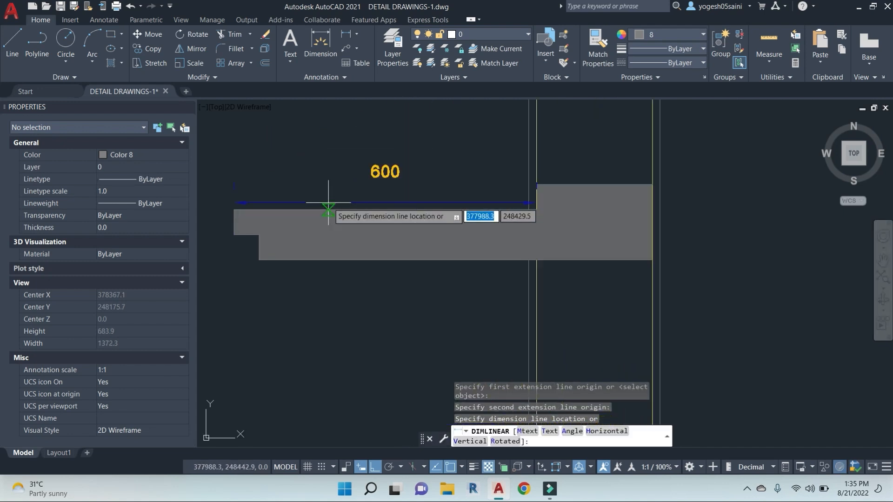
left_click(365, 187)
middle_click_drag(402, 170, 443, 192)
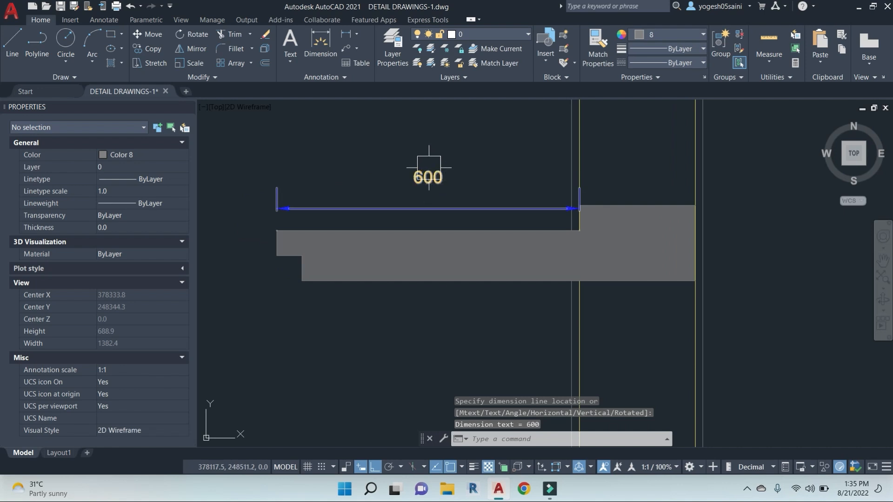
left_click(435, 174)
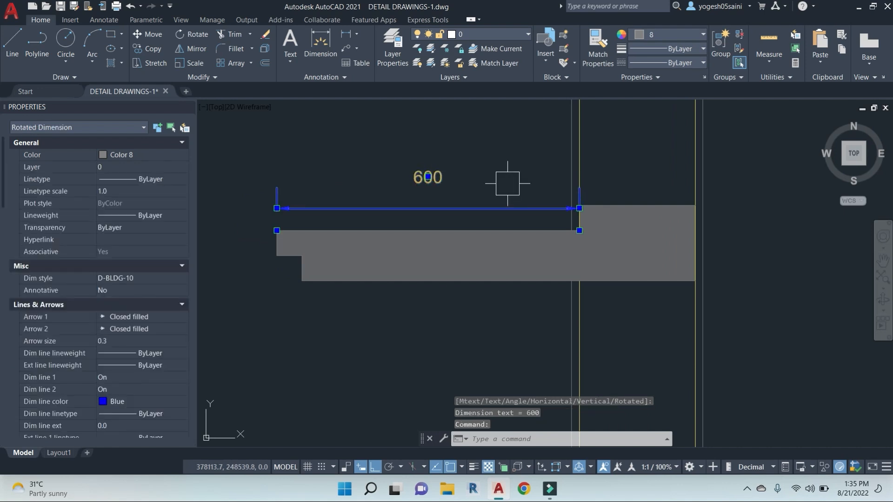
Step: Create a new dimension style named PTS D-BLDG-25 based on D-BLDG-10
key("Escape")
key("Escape")
type("d")
key("Return")
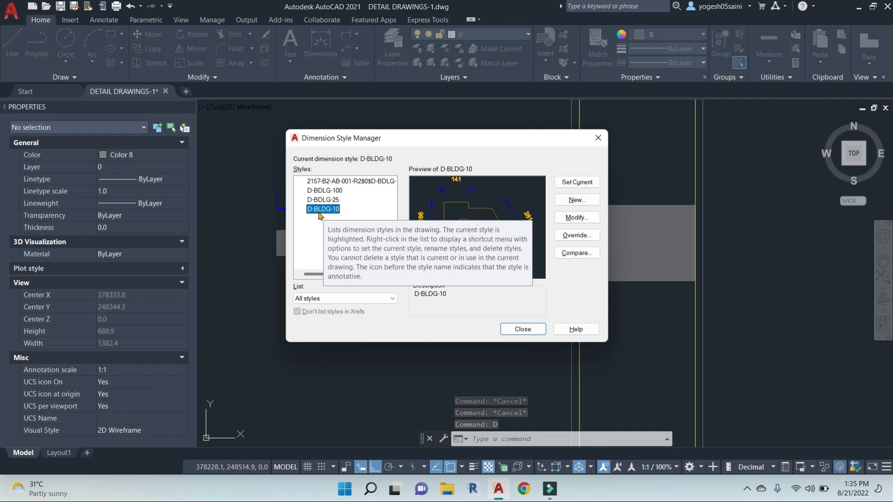
left_click(576, 200)
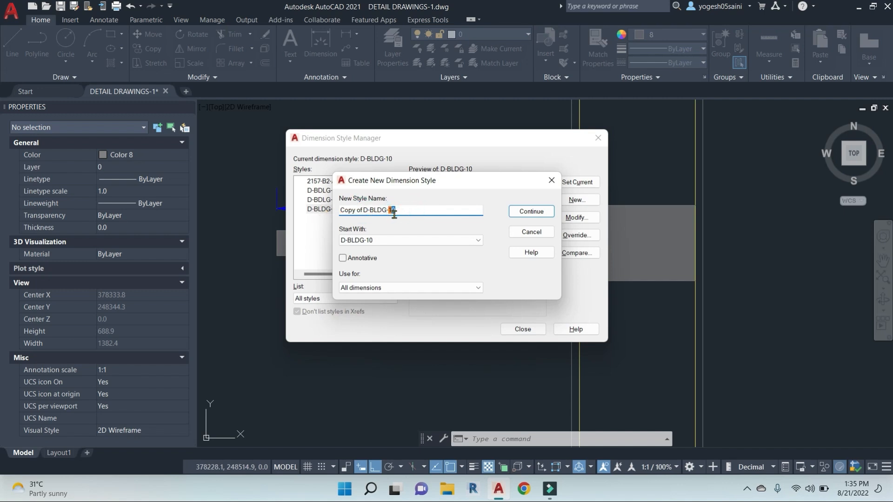
type("25")
left_click(533, 214)
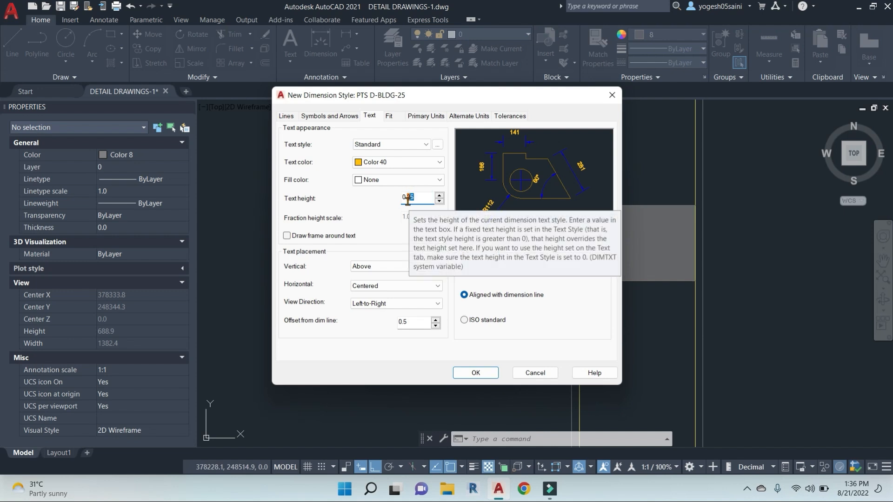
Step: Set the new dimension style's text height to 0.625 and arrow size to 0.62, and save the style
type("6")
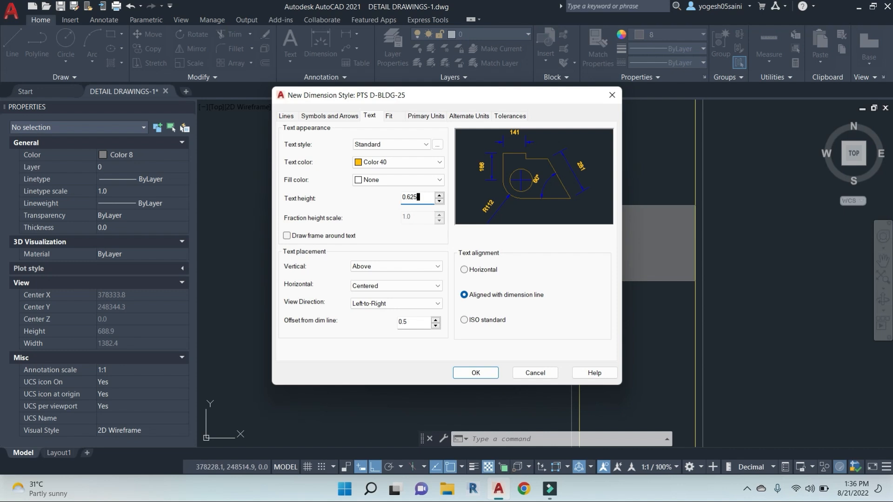
left_click(288, 117)
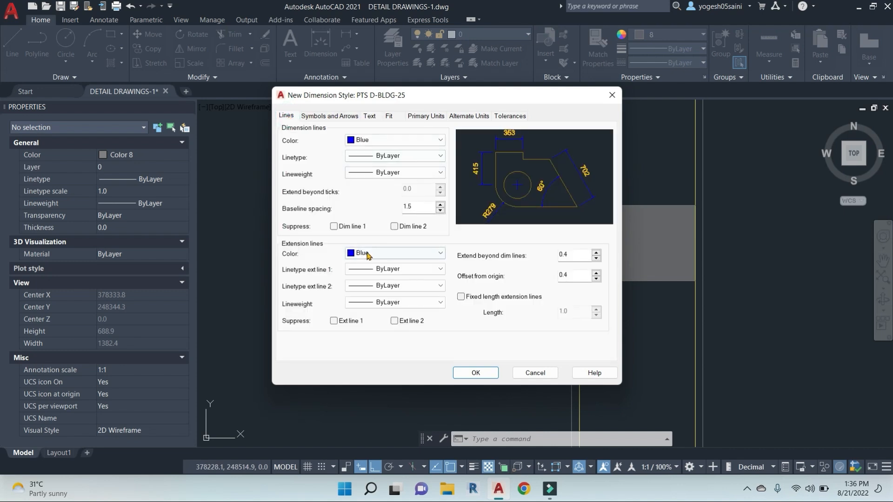
left_click(345, 116)
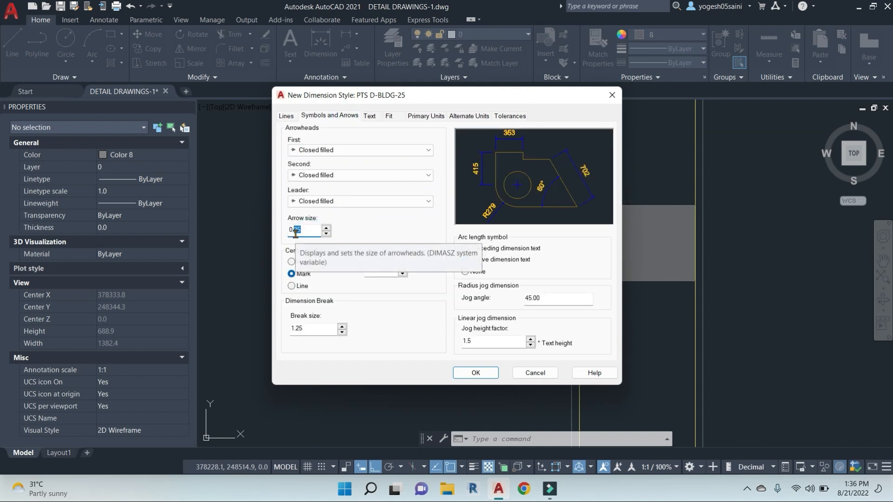
type("62")
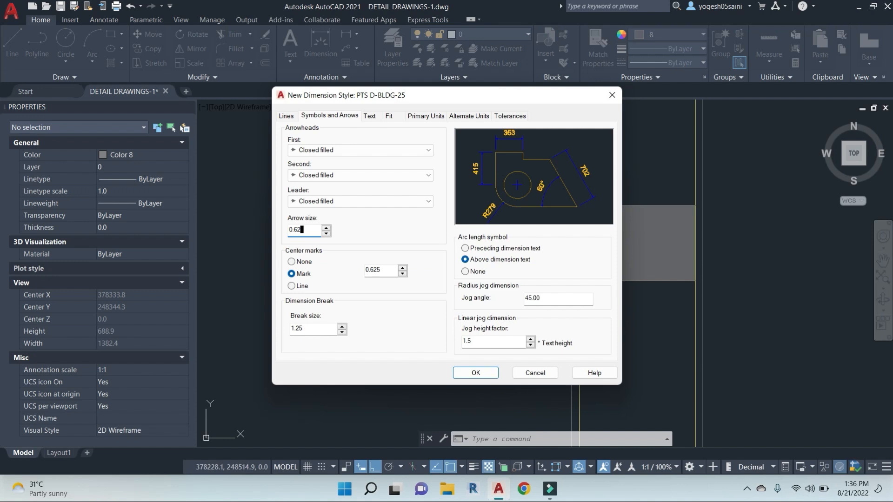
left_click(475, 375)
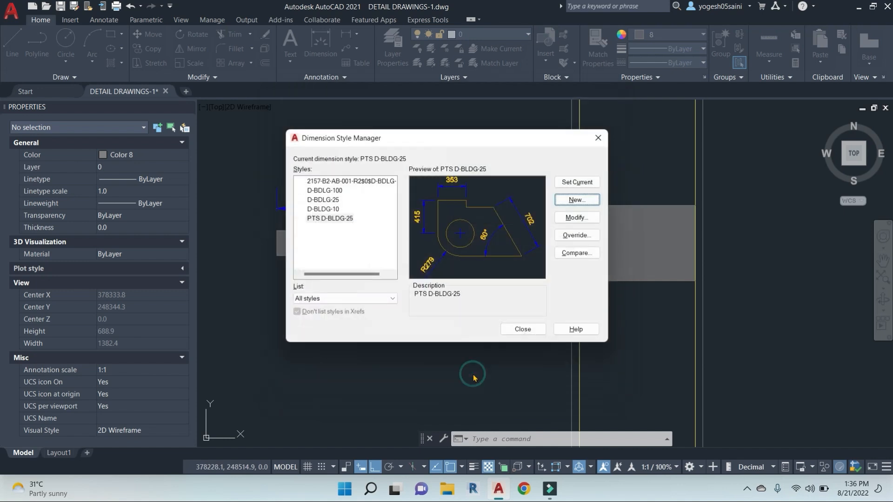
left_click(533, 329)
key("Escape")
Step: Dimension the slab's projection from the wall face in the new style and erase the older dimension with smaller text
type("dli")
key("Return")
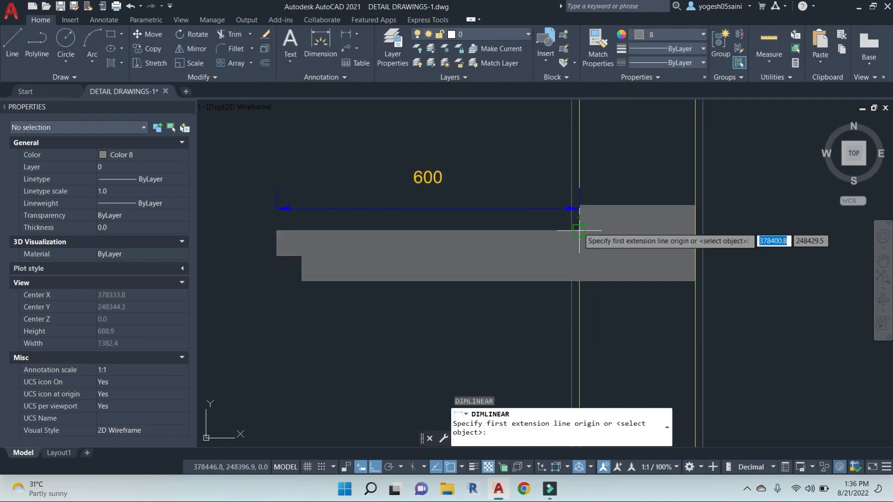
left_click(579, 230)
left_click(276, 231)
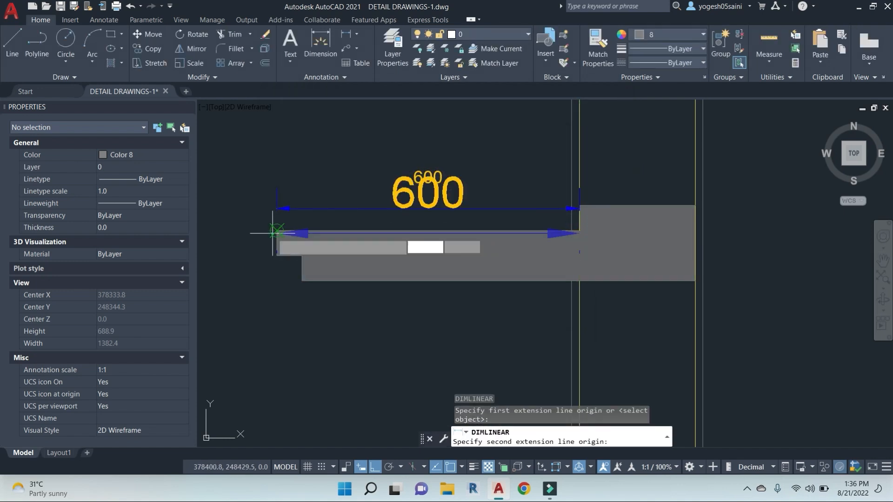
left_click(325, 176)
key("Escape")
key("Escape")
left_click(432, 208)
type("e")
key("Return")
Step: Examine the dimension style, arrow size and text height in the properties of the slab's projection dimension
scroll(467, 209, "down", 2)
middle_click_drag(467, 208, 478, 253)
left_click(461, 214)
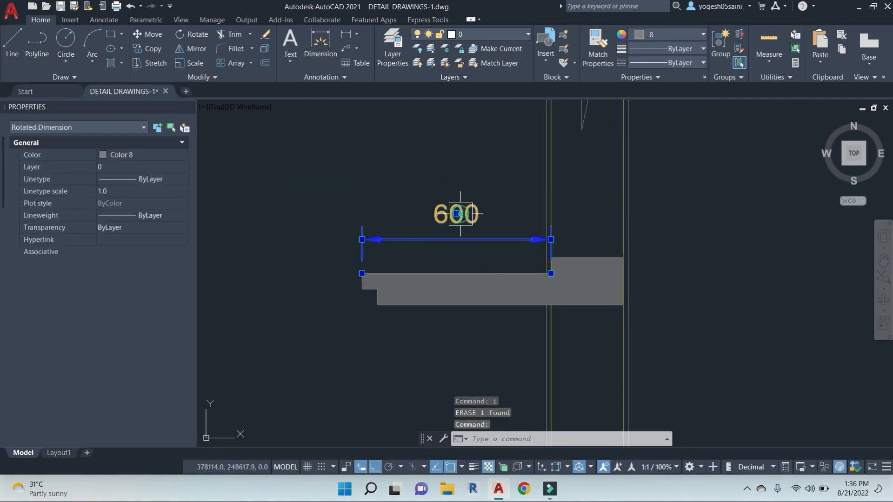
scroll(132, 357, "down", 5)
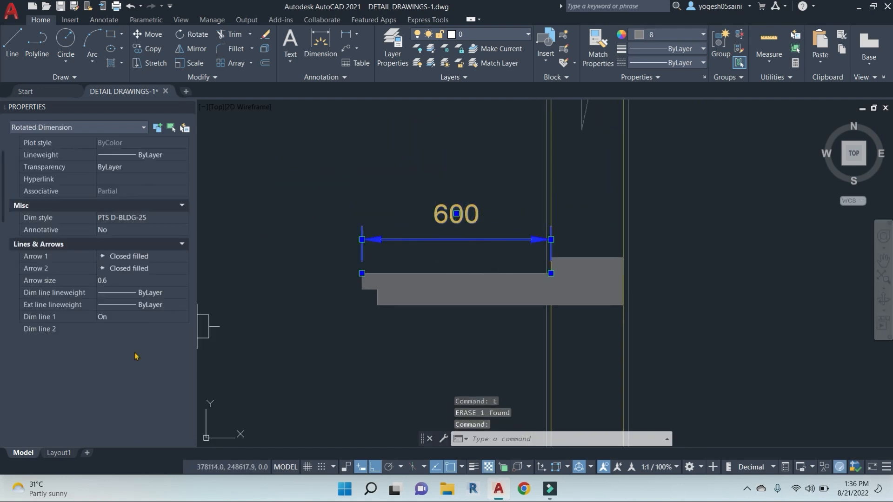
scroll(127, 355, "up", 5)
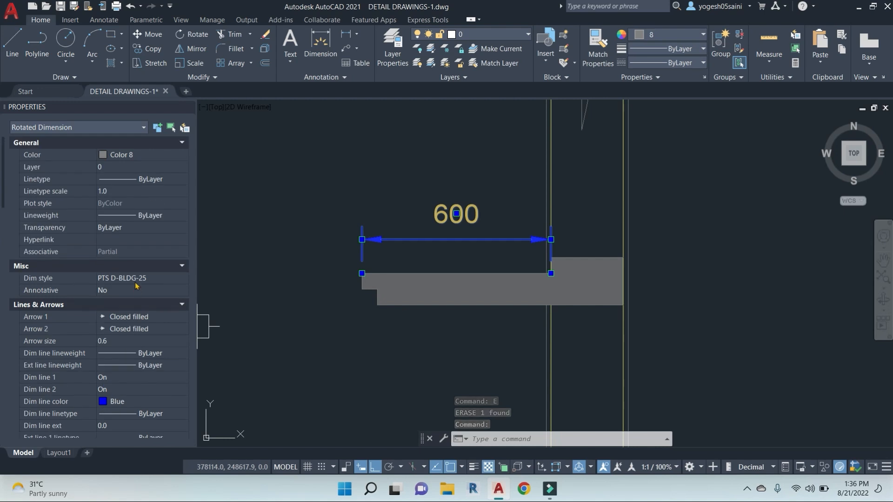
scroll(136, 288, "down", 8)
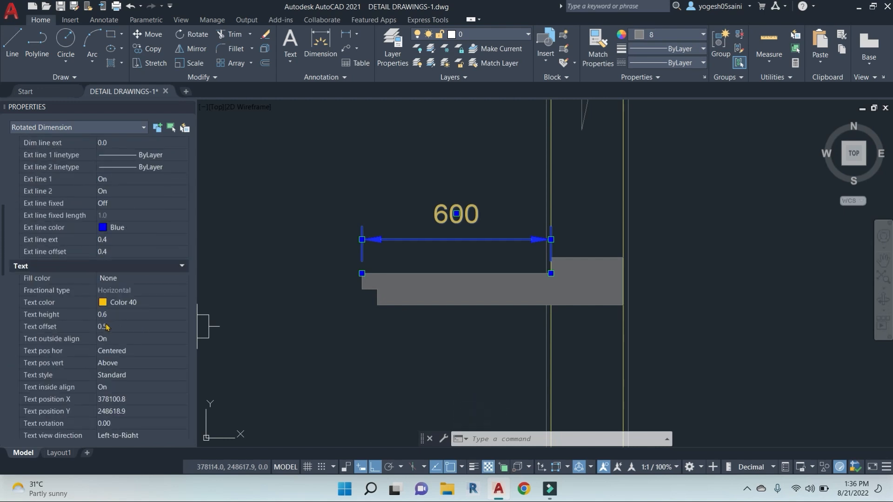
key("Escape")
key("Escape")
Step: Add a vertical linear dimension for the height of the slab's outer edge, placed outside the slab
scroll(465, 321, "down", 4)
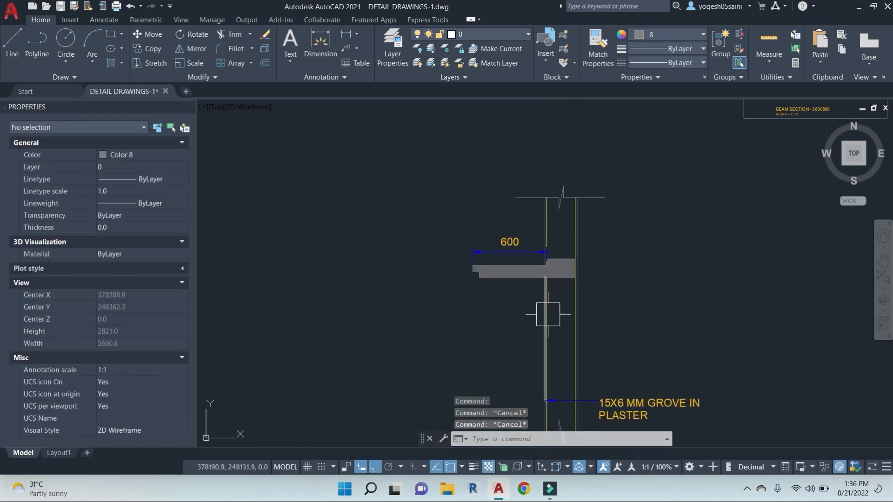
scroll(533, 265, "up", 4)
key("space")
scroll(351, 232, "up", 2)
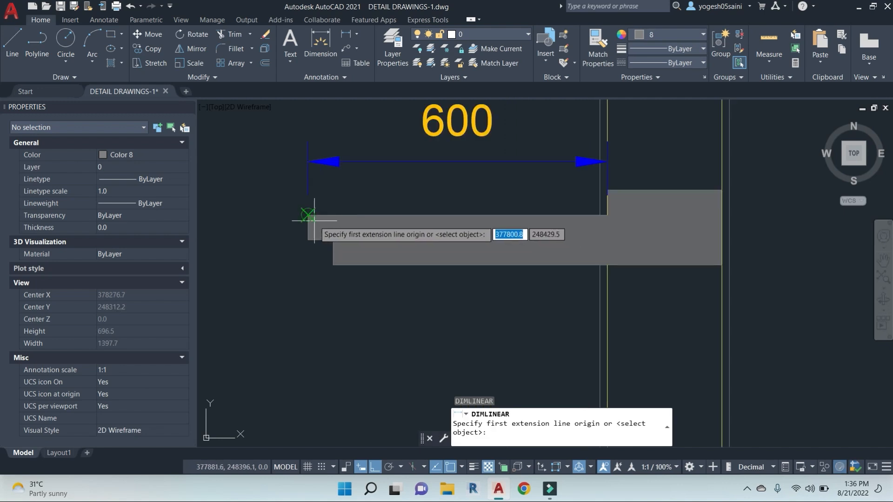
left_click(307, 216)
left_click(307, 240)
middle_click_drag(281, 238, 390, 244)
left_click(368, 243)
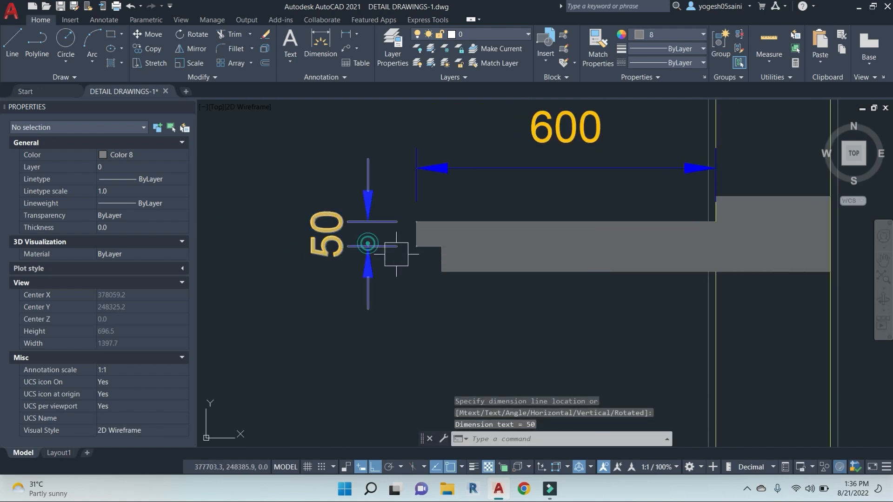
Step: Add a horizontal linear dimension for the width of the drip notch, placed below the slab
key("space")
left_click(416, 247)
left_click(441, 271)
left_click(430, 356)
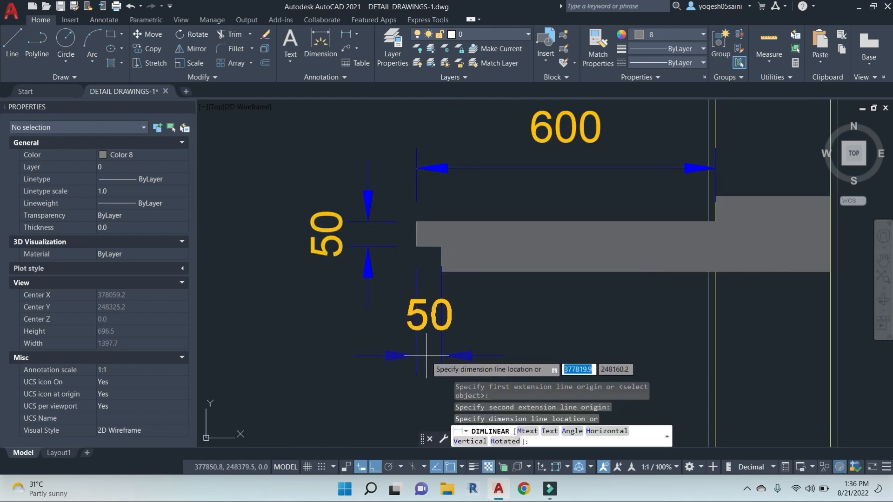
Step: Add a vertical linear dimension for the height of the drip notch, placed close to the slab's outer edge
key("space")
left_click(441, 272)
left_click(441, 247)
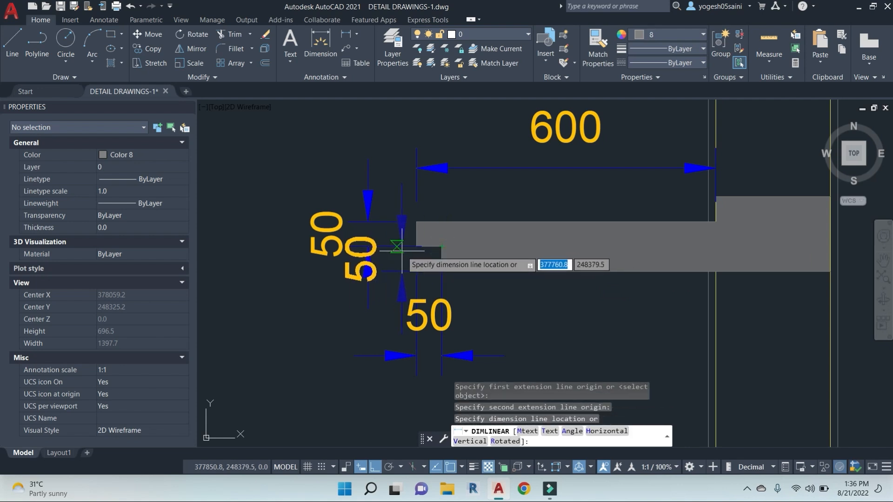
left_click(412, 253)
key("Escape")
key("Escape")
scroll(469, 269, "down", 1)
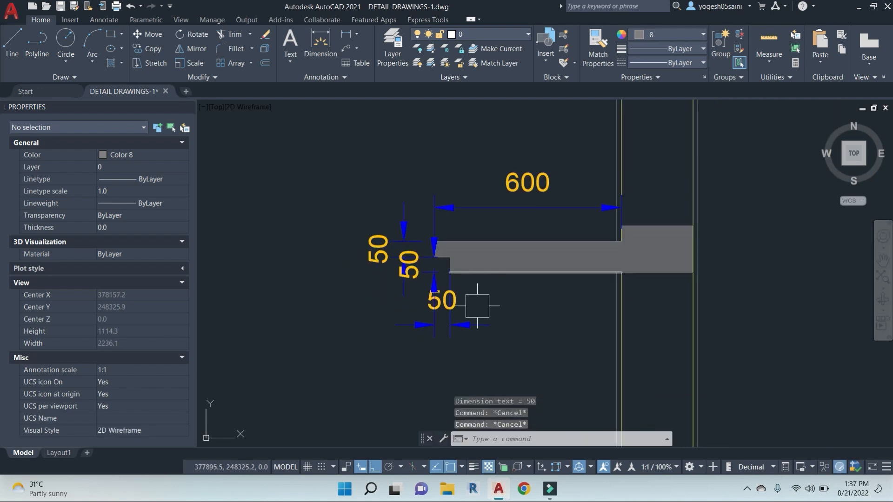
key("Escape")
middle_click_drag(480, 302, 492, 289)
left_click(391, 226)
key("Escape")
scroll(493, 281, "down", 1)
middle_click_drag(533, 311, 453, 253)
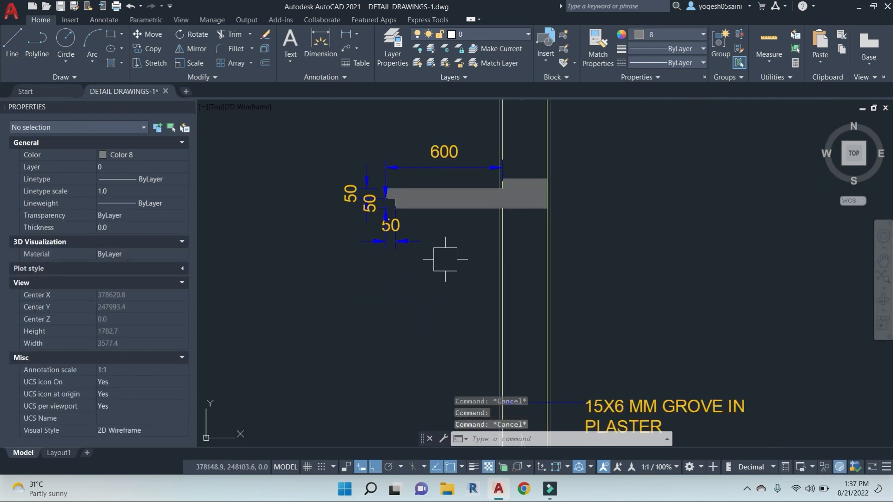
type("DLI")
key("space")
key("Escape")
Step: Change the text of the slab's projection dimension to 750/600/450 and save the drawing
scroll(468, 176, "up", 4)
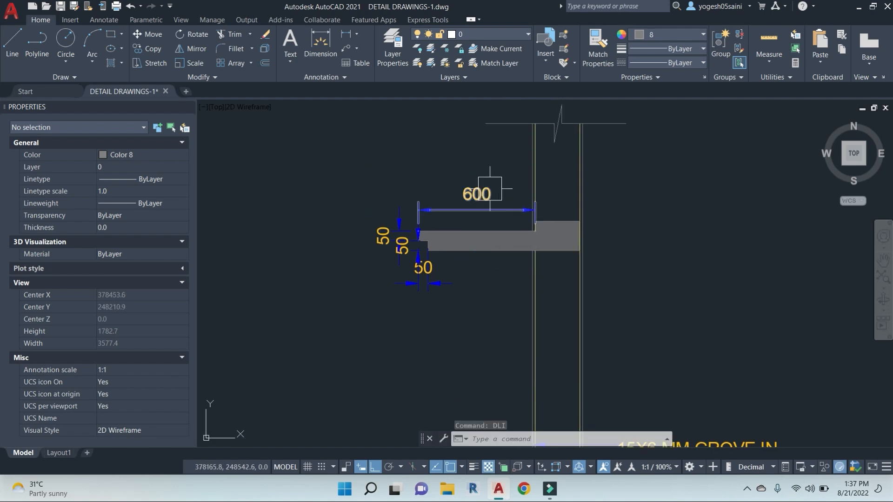
double_click(459, 214)
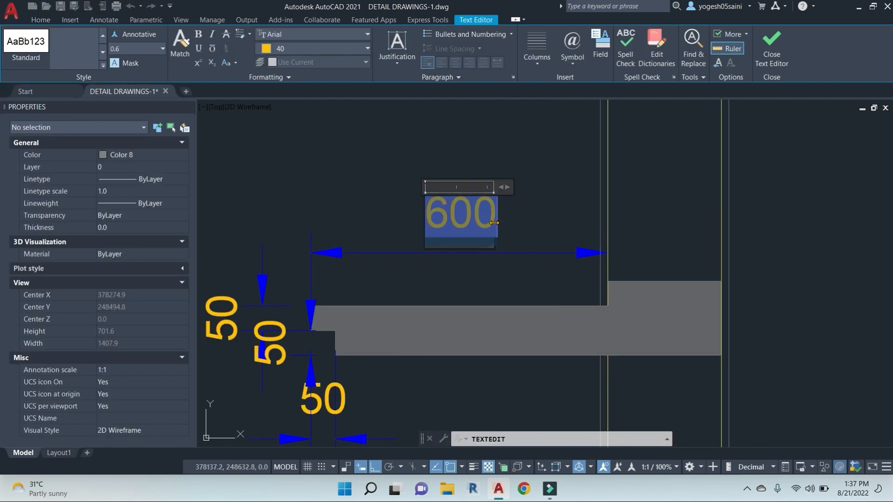
type("4")
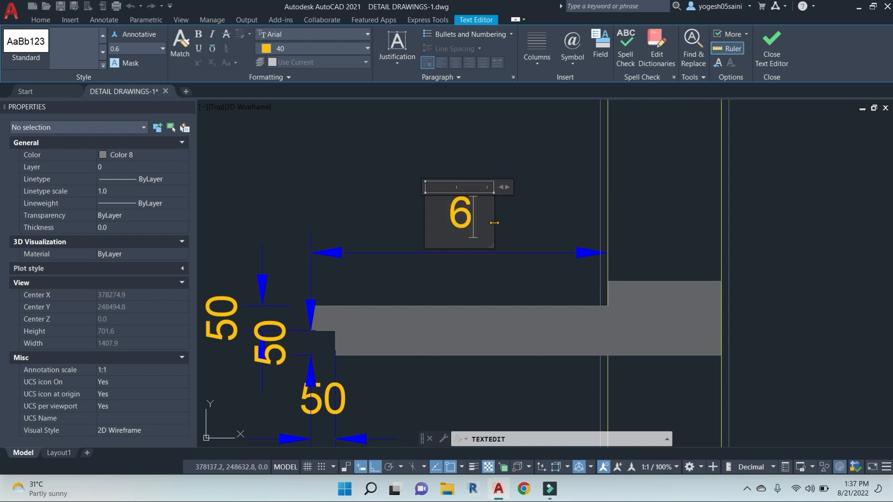
type("/4")
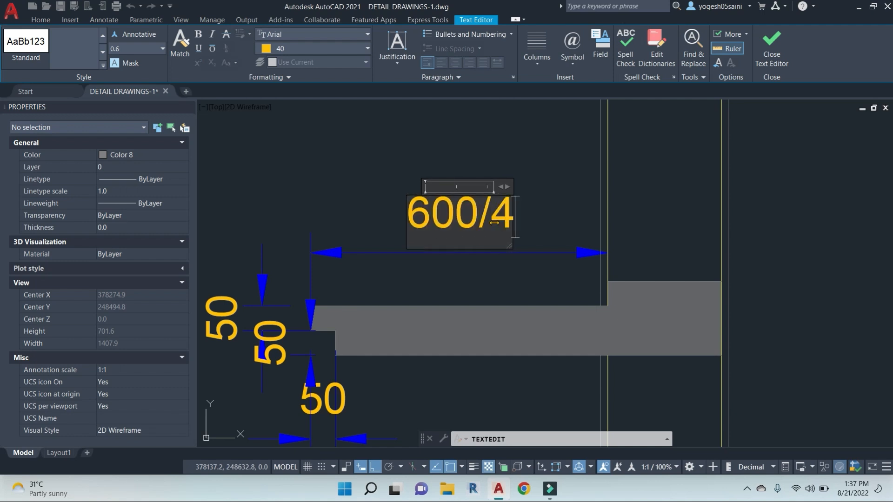
type("50/")
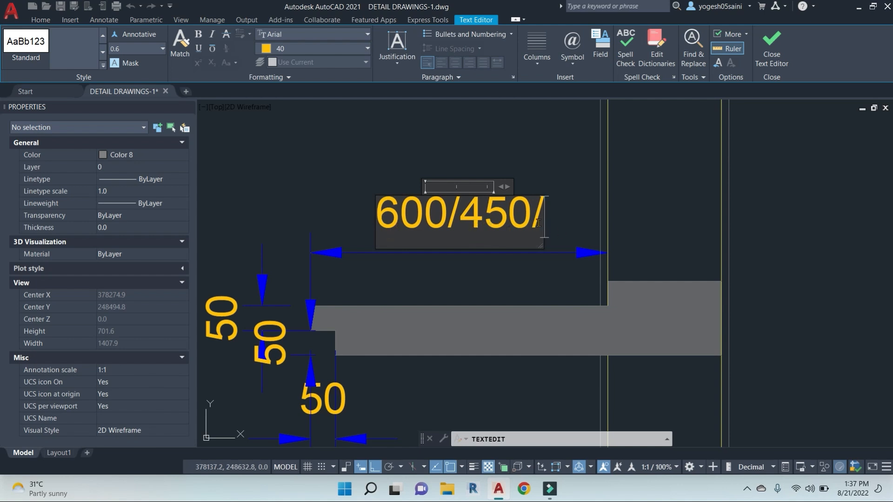
key("BackSpace")
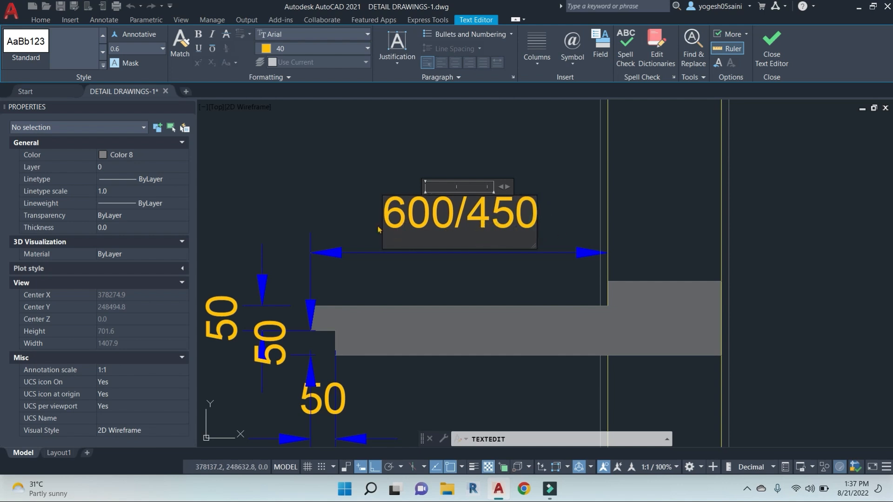
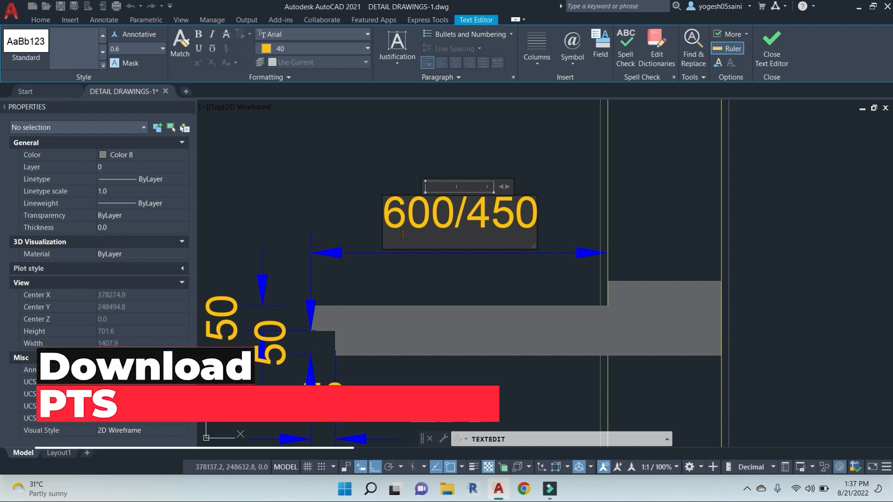
type("750")
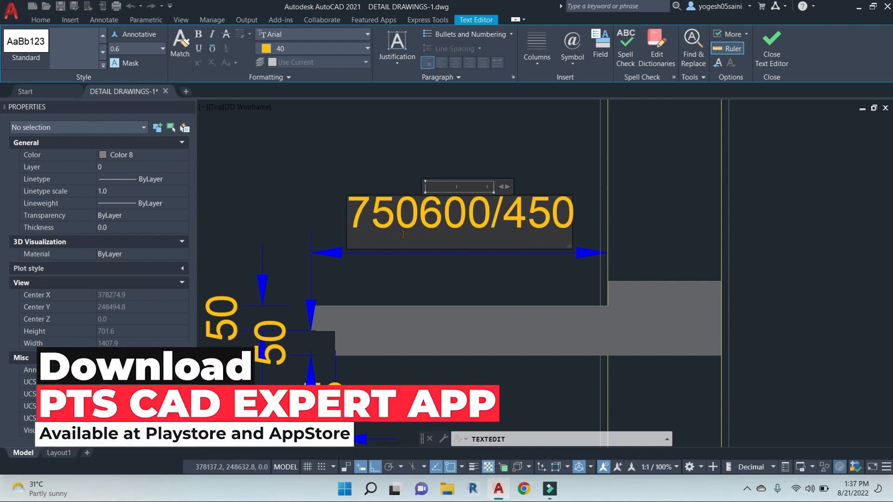
type("/")
left_click(342, 224)
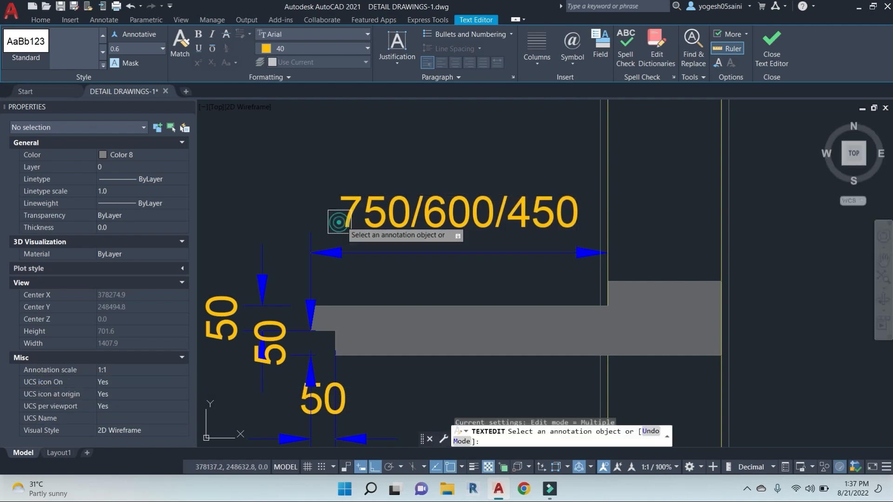
left_click(354, 214)
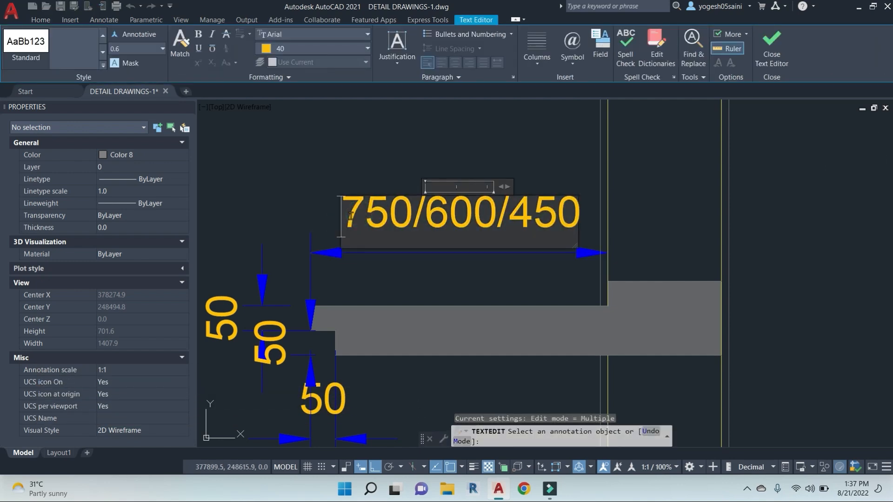
left_click(382, 130)
key("Escape")
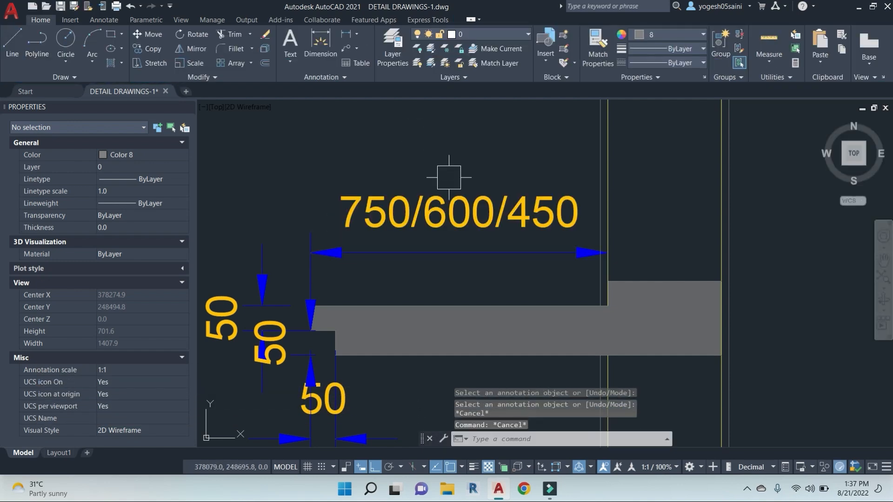
key("ctrl+s")
Step: Copy the plaster groove note straight up beside the wall and change the copy's text to INSIDE
scroll(463, 202, "down", 4)
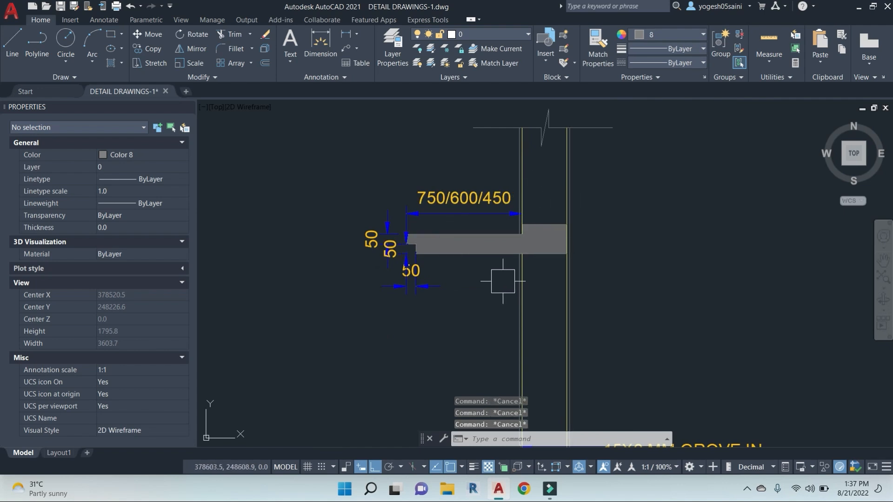
scroll(498, 299, "down", 4)
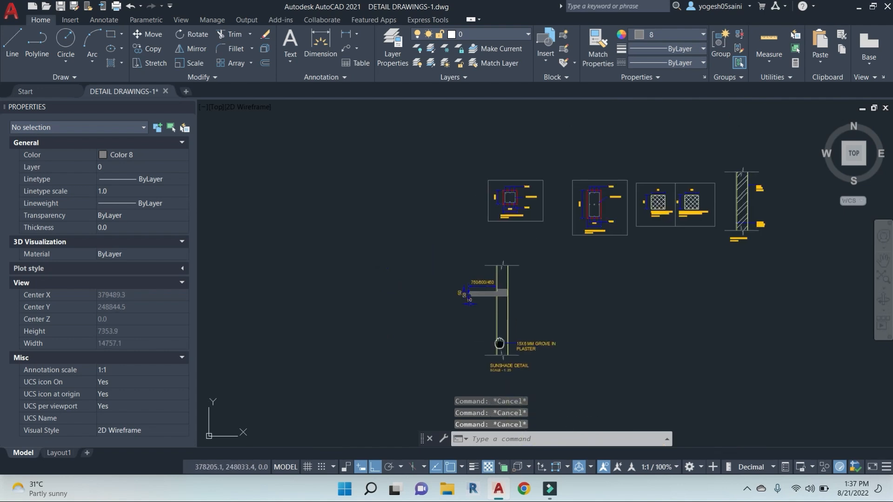
scroll(558, 335, "up", 4)
left_click(586, 338)
key("space")
left_click(686, 313)
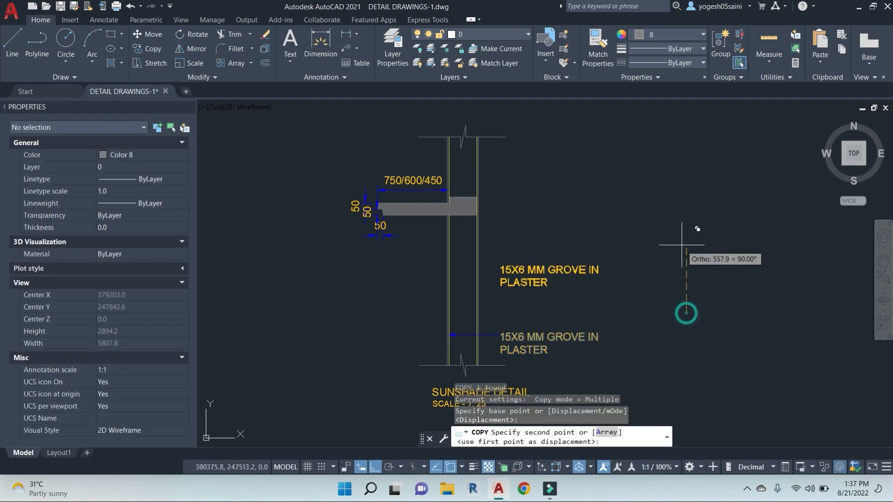
left_click(686, 208)
key("Escape")
double_click(572, 223)
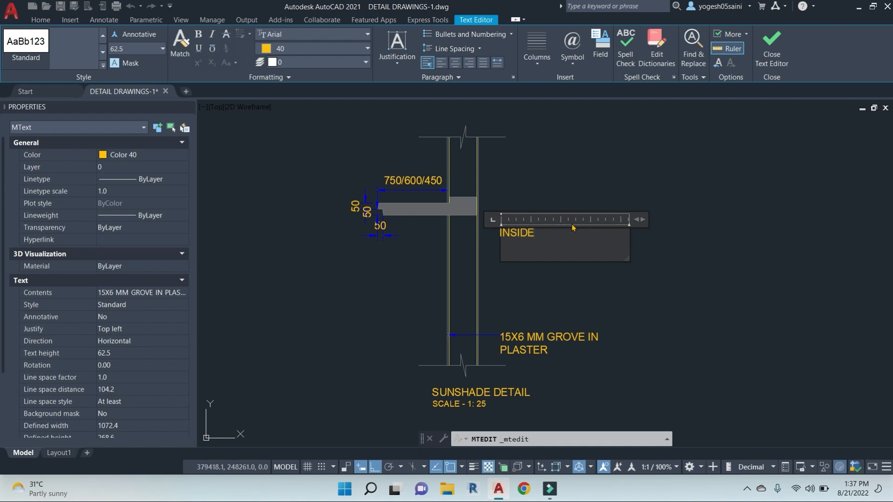
left_click(529, 309)
Step: Move the INSIDE label horizontally across the wall to the projecting slab's side, and lower it below the notch dimension
left_click(517, 232)
type("m")
key("space")
left_click(656, 266)
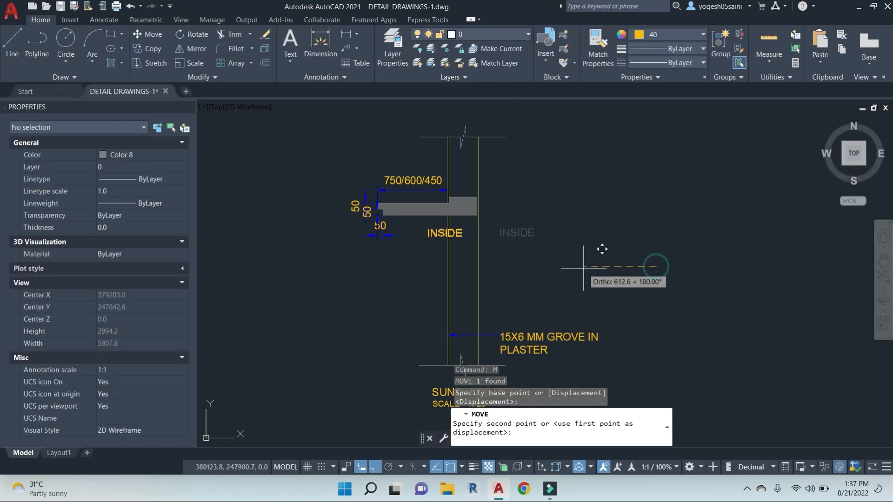
left_click(556, 267)
key("Escape")
left_click(426, 234)
type("m")
key("space")
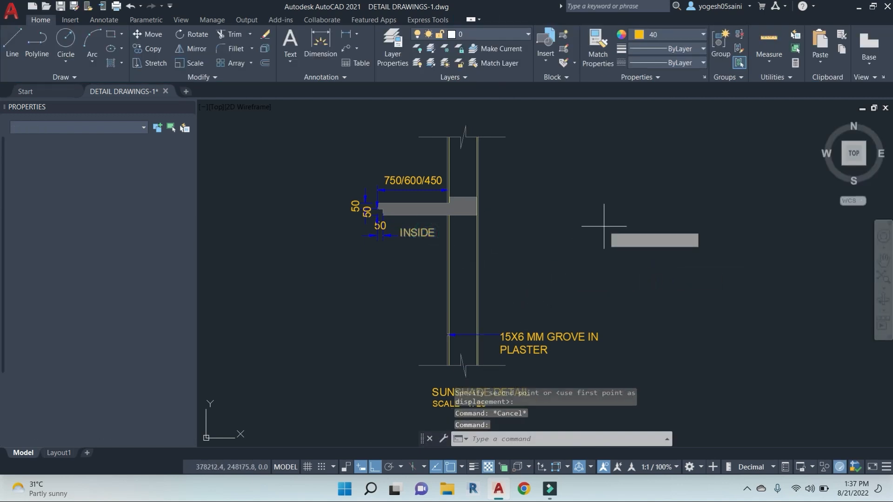
left_click(605, 226)
left_click(600, 254)
Step: Change the moved label's text to OUTSIDE and shift it horizontally away from the wall, beneath the slab
double_click(425, 262)
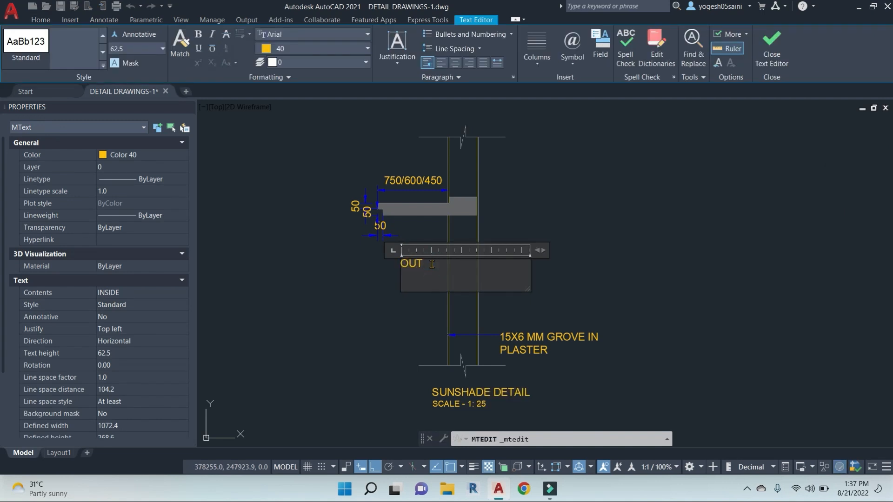
left_click(600, 274)
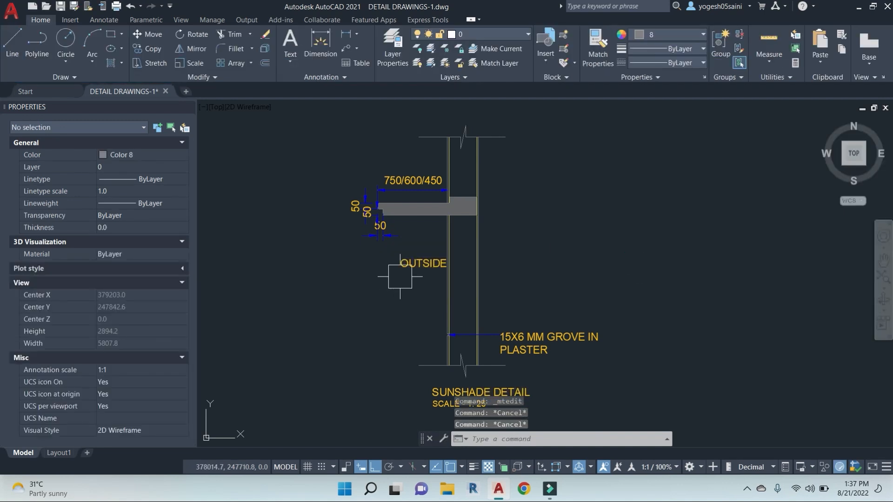
left_click(410, 264)
type("m")
key("space")
left_click(703, 266)
key("Escape")
Step: Copy the OUTSIDE label horizontally to the other side of the wall and change the copy's text to INSIDE
left_click(401, 264)
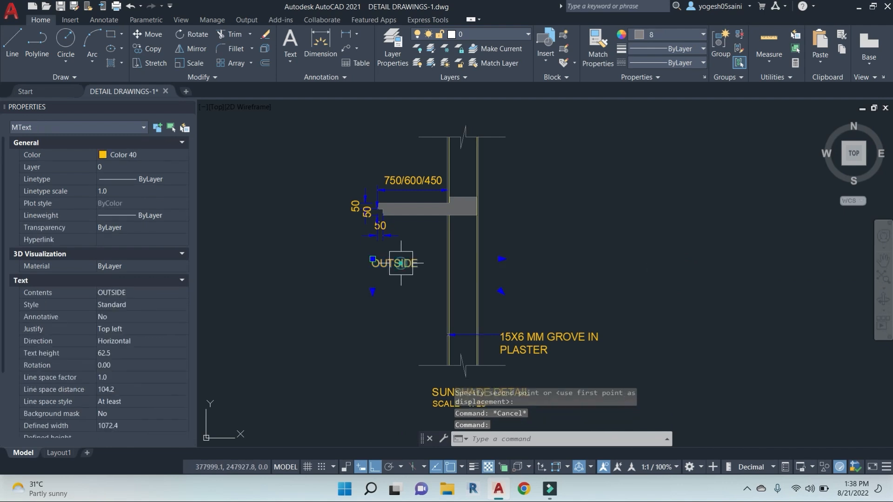
type("co")
key("space")
left_click(617, 278)
left_click(744, 277)
key("Escape")
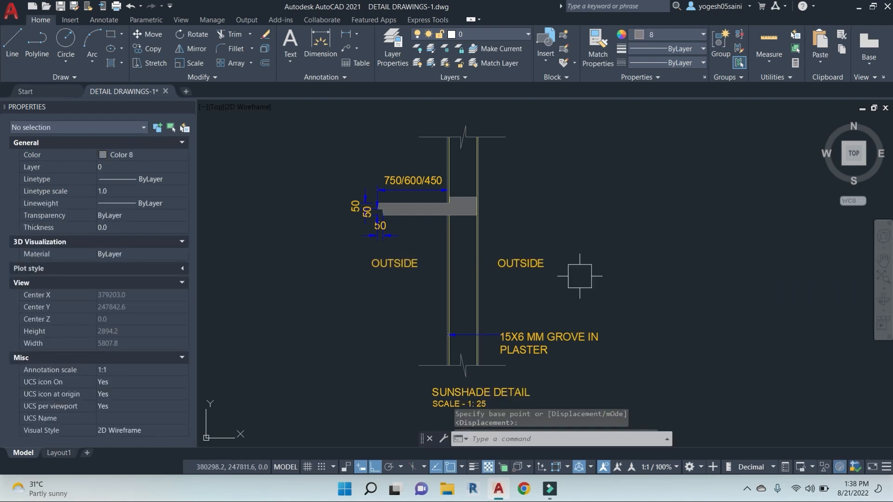
left_click(538, 262)
double_click(538, 264)
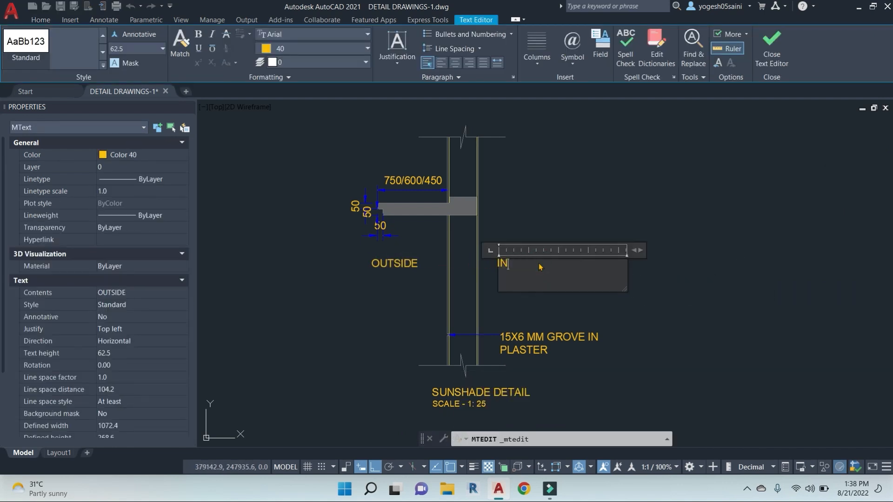
key("Escape")
key("Escape")
key("Escape")
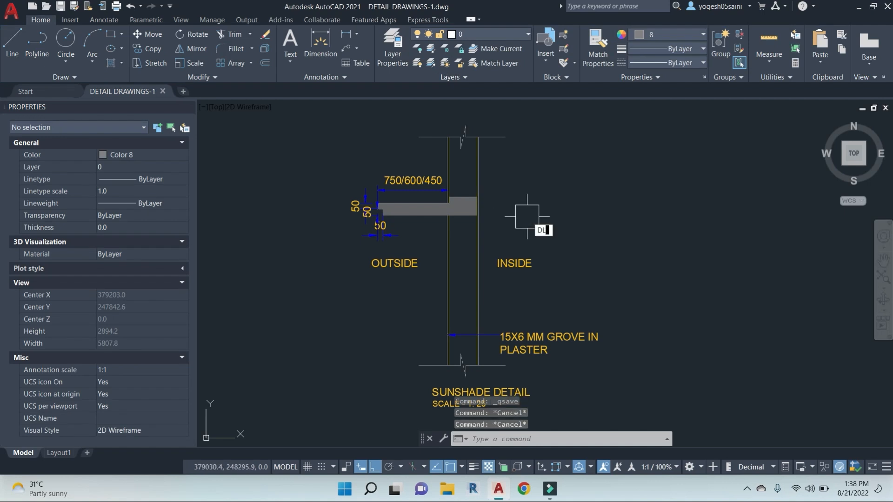
Step: Add a vertical linear dimension for the height of the slab's thicker end within the wall, placed on the inside
type("DL")
key("Return")
scroll(461, 200, "up", 6)
left_click(439, 172)
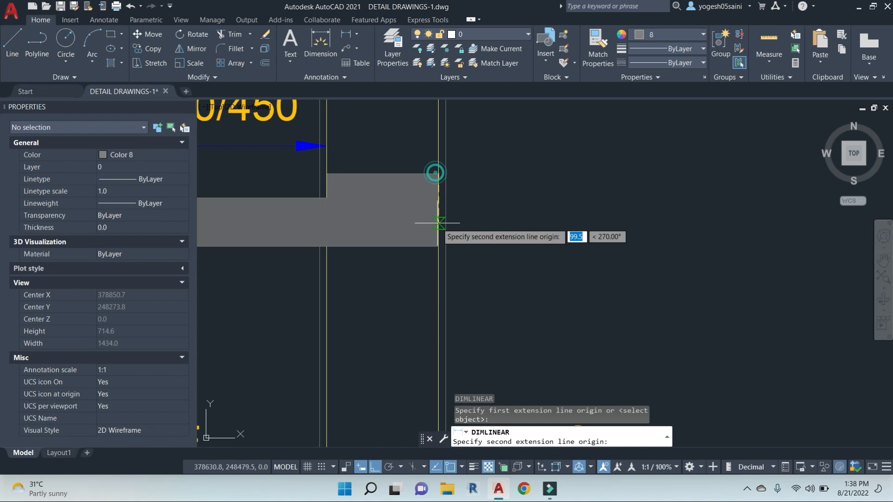
left_click(439, 246)
left_click(566, 237)
Step: Replace the text of the new vertical dimension with AS /STR
double_click(516, 202)
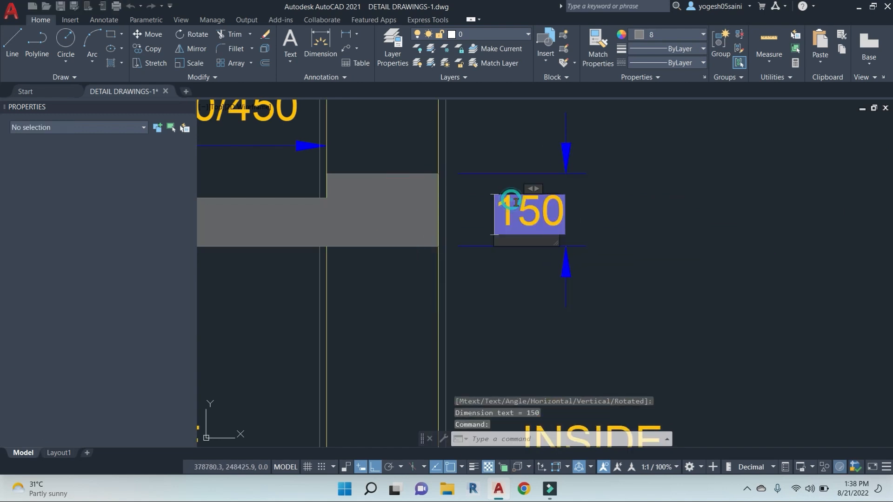
type("AS")
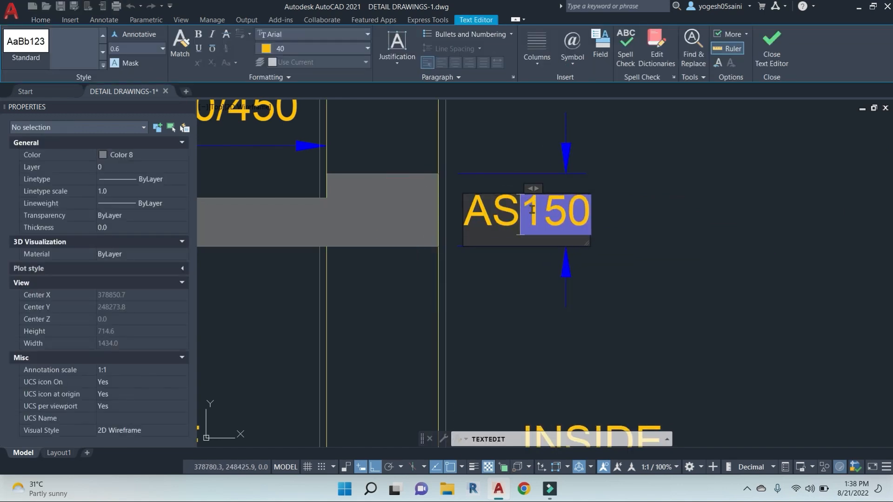
key("BackSpace")
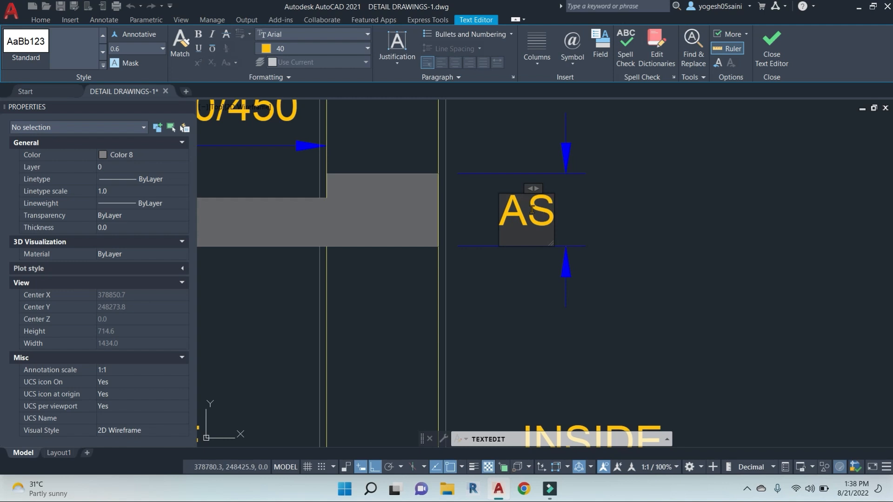
type("/STR.")
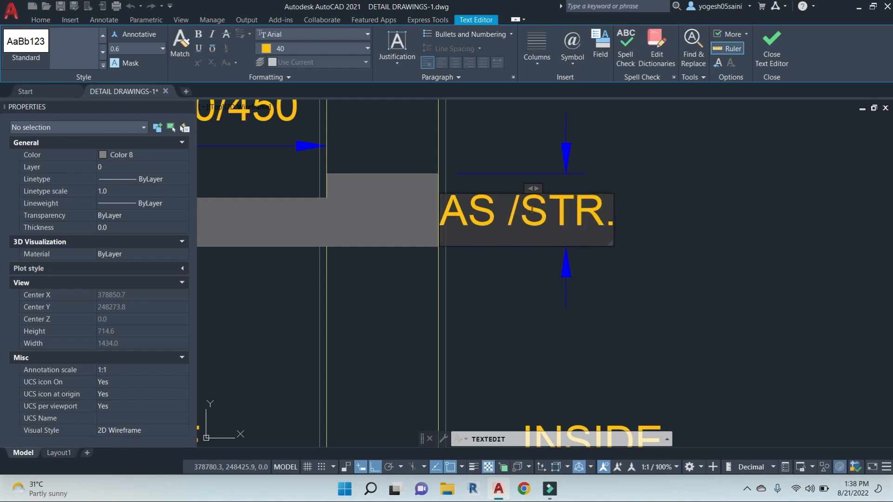
left_click(693, 255)
key("Escape")
Step: Select all the outline lines of the sunshade slab, including the drip notch, and set their colour to red 237,31,36
scroll(504, 240, "down", 4)
scroll(503, 240, "up", 4)
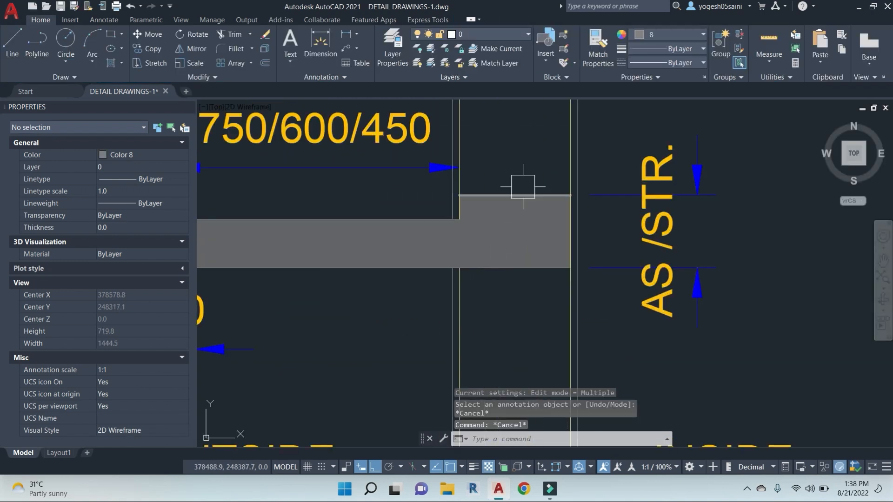
left_click(523, 188)
left_click(514, 267)
left_click(411, 273)
left_click(414, 222)
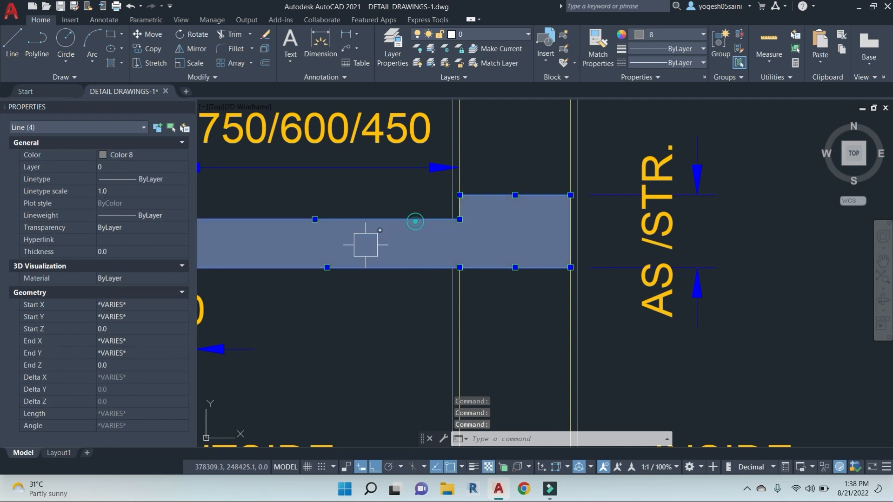
middle_click_drag(247, 245, 390, 247)
scroll(323, 237, "up", 6)
left_click(332, 268)
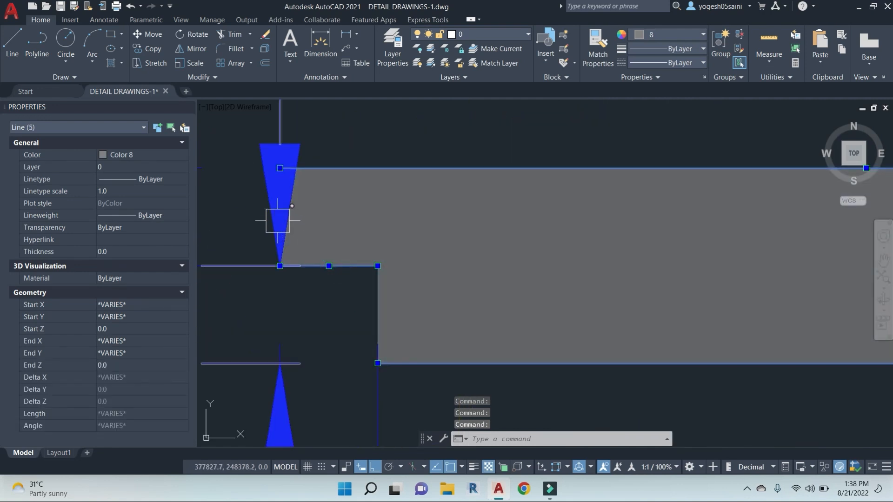
left_click(231, 124)
left_click(295, 305)
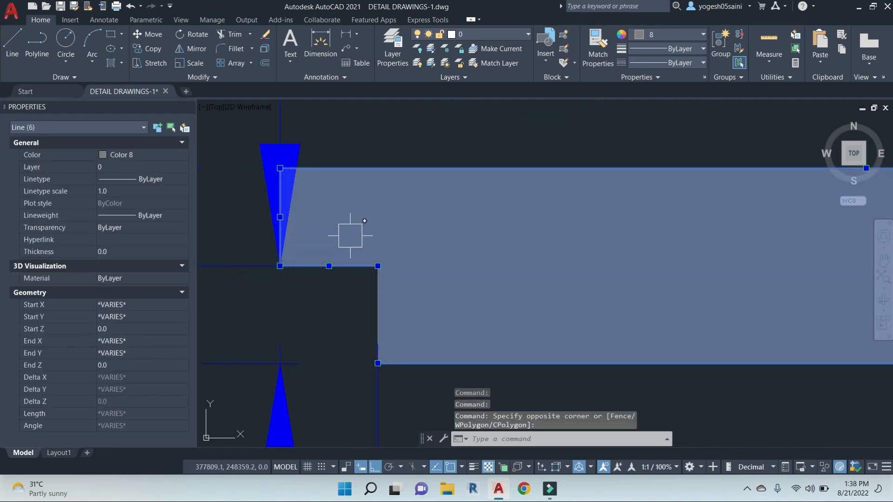
left_click(363, 145)
left_click(386, 386)
scroll(472, 345, "down", 6)
middle_click_drag(823, 321, 678, 281)
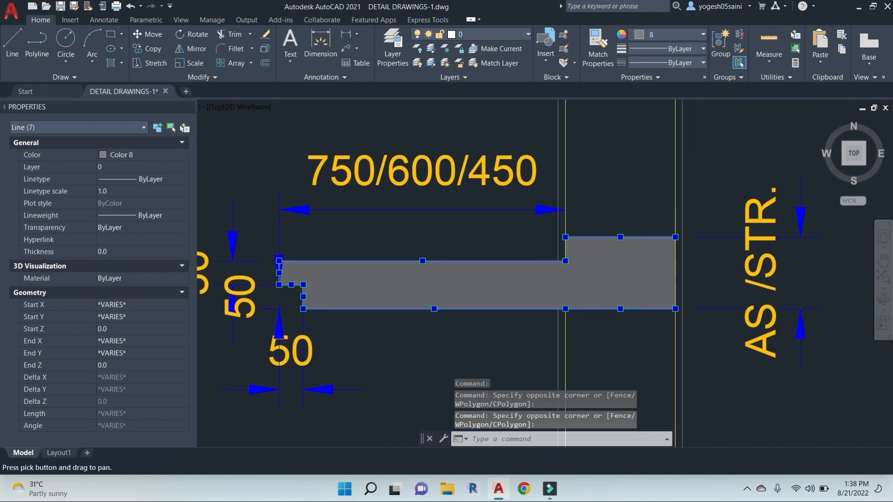
left_click(698, 37)
left_click(671, 104)
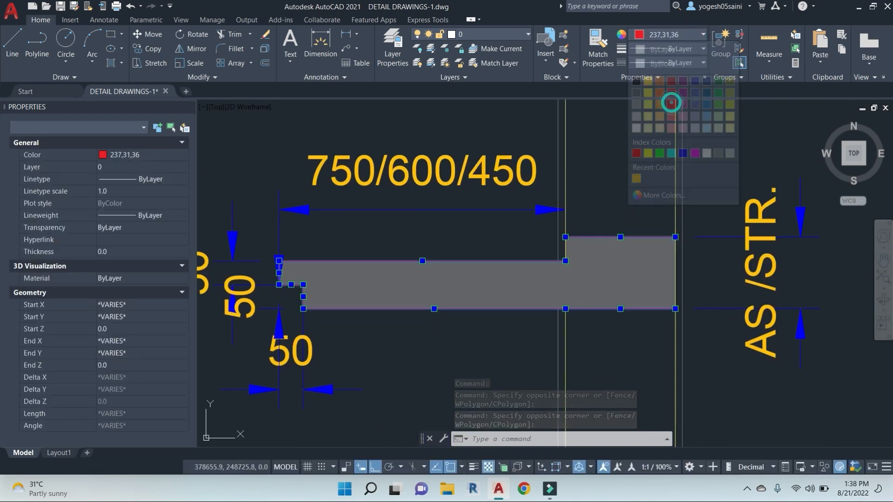
key("Escape")
key("Escape")
key("Escape")
Step: Send the grey solid hatch of the sunshade slab to the back so its outline draws over it
middle_click_drag(628, 272, 629, 254)
left_click(623, 247)
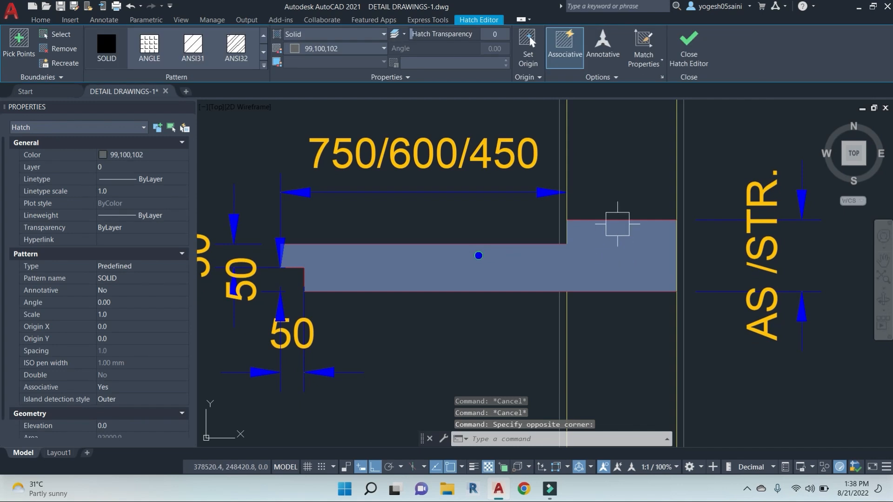
key("Return")
type("B")
key("Return")
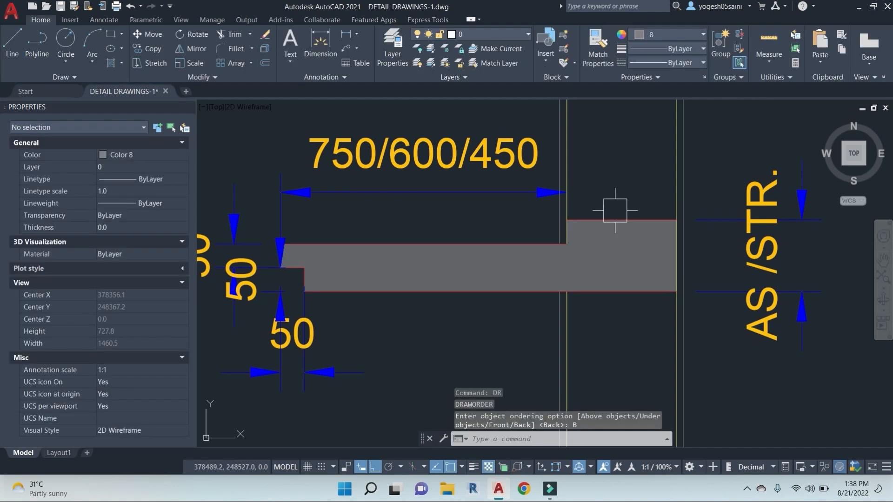
Step: Erase the three 50 dimensions around the drip notch at the slab's outer end
scroll(589, 248, "down", 2)
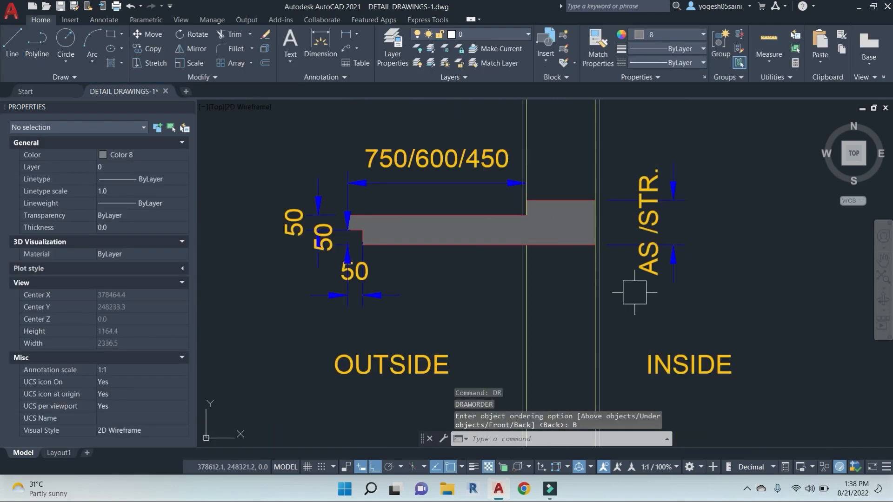
scroll(631, 300, "down", 2)
middle_click_drag(626, 307, 666, 283)
scroll(518, 262, "up", 4)
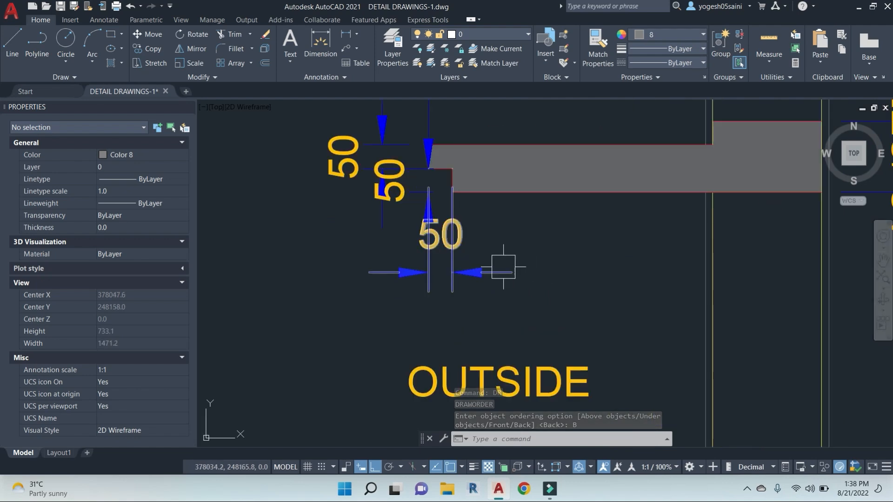
key("Escape")
key("Escape")
left_click(527, 307)
left_click(369, 234)
type("E")
key("Return")
left_click(400, 259)
left_click(334, 141)
type("E")
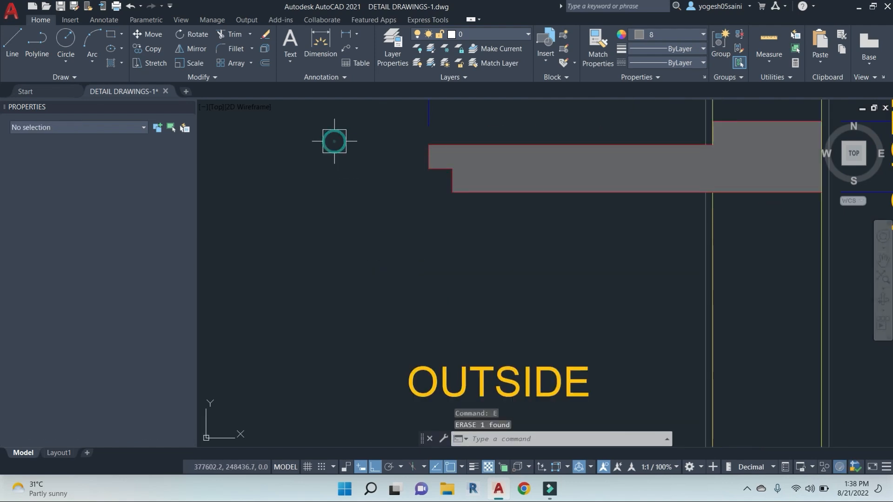
Step: Offset the slab's top edge and its outer end edge outwards by 15
scroll(442, 150, "down", 2)
middle_click_drag(442, 150, 430, 247)
middle_click_drag(595, 245, 562, 233)
scroll(563, 233, "up", 4)
key("Escape")
key("Escape")
key("Escape")
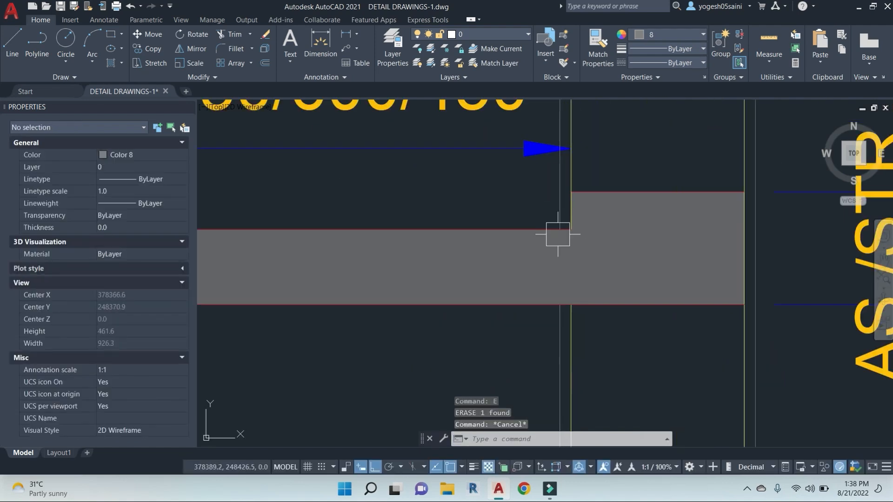
scroll(457, 272, "down", 4)
middle_click_drag(457, 273, 496, 290)
type("O")
key("space")
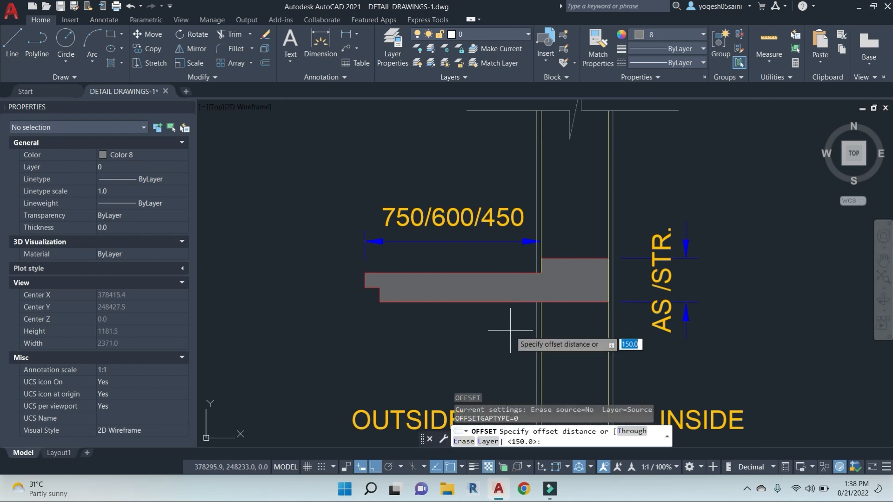
type("15")
key("Return")
scroll(479, 263, "up", 3)
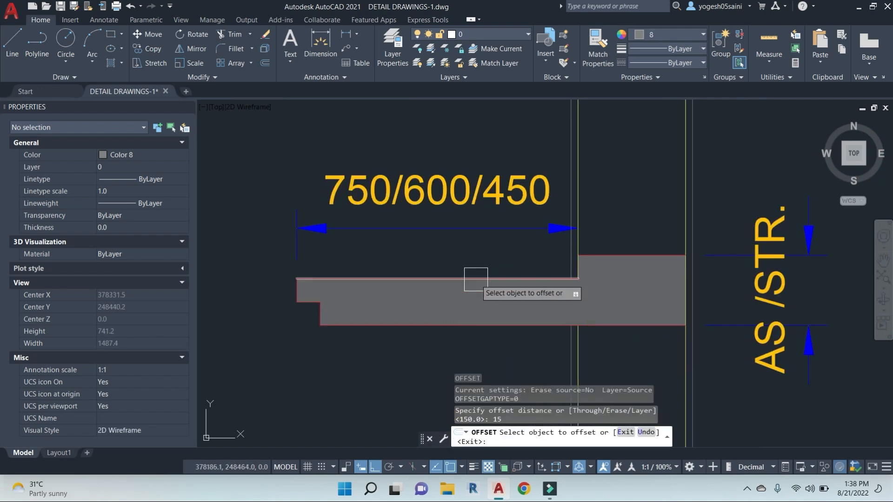
scroll(288, 297, "up", 2)
left_click(294, 284)
left_click(269, 289)
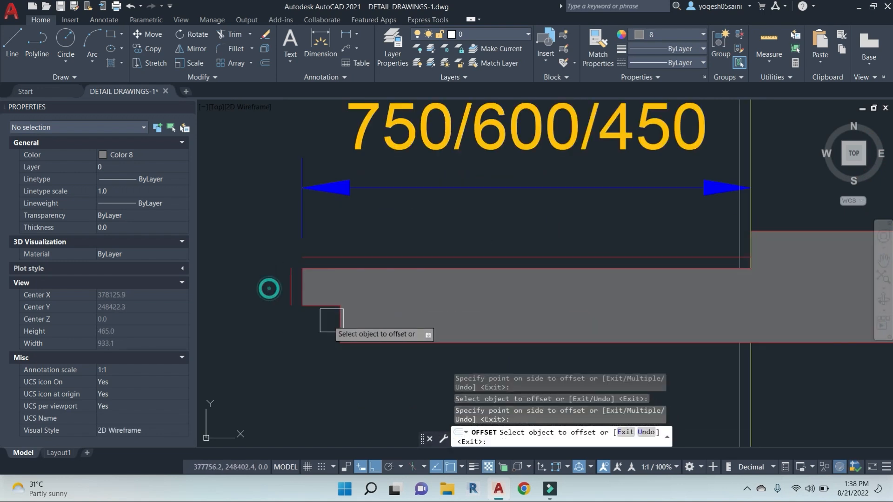
Step: Offset both drip-notch edges and the slab's underside outwards by 15
left_click(319, 308)
left_click(313, 355)
scroll(332, 336, "up", 4)
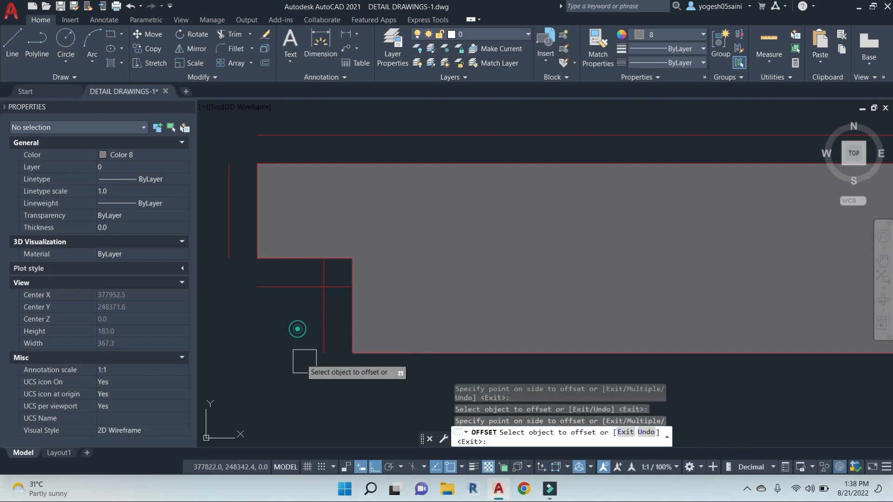
left_click(398, 354)
left_click(399, 387)
middle_click_drag(398, 388, 406, 283)
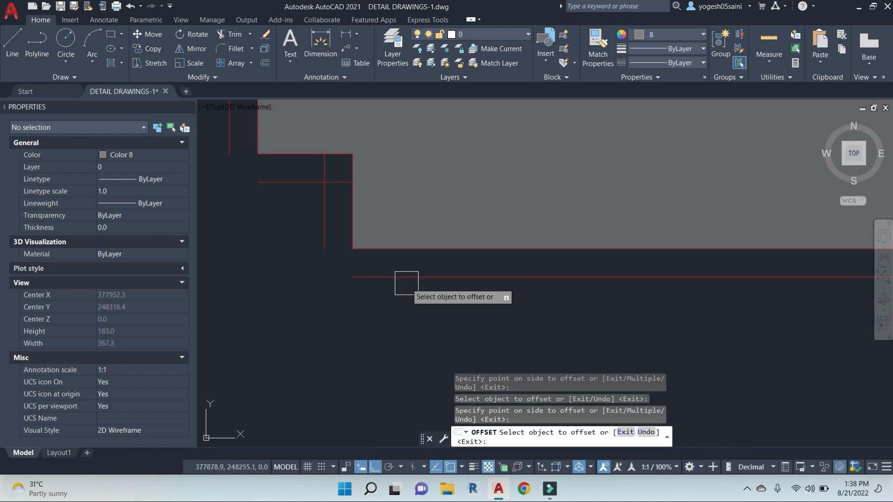
scroll(392, 305, "down", 4)
middle_click_drag(430, 322, 429, 333)
key("Escape")
key("Escape")
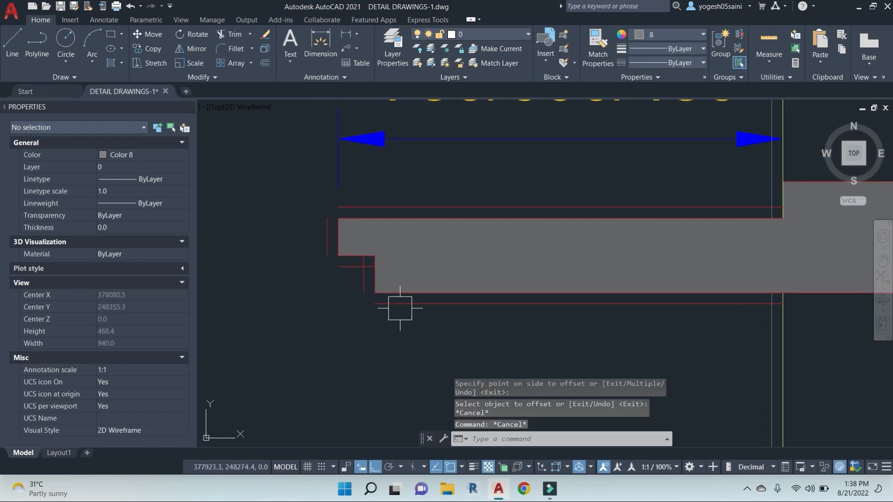
Step: Fillet the two offset notch lines into a sharp corner and join the vertical one to the offset underside line
type("f")
key("Return")
scroll(328, 270, "up", 4)
left_click(399, 267)
left_click(411, 288)
key("Return")
left_click(407, 305)
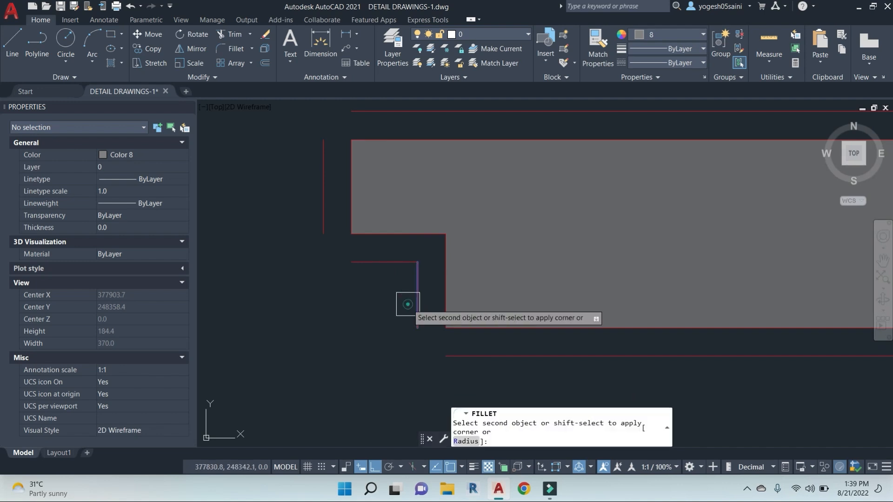
left_click(448, 353)
Step: Join the offset end line to the offset notch line and the offset top line with sharp fillet corners
key("Return")
left_click(350, 260)
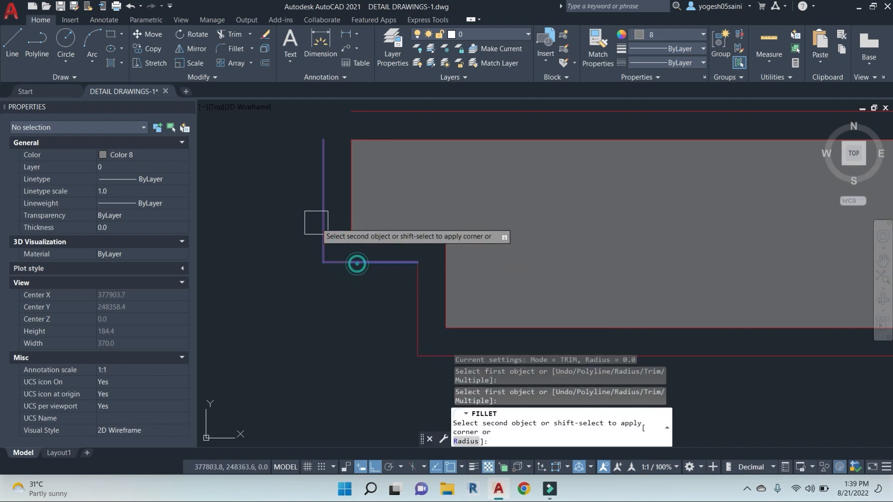
key("Return")
left_click(323, 169)
left_click(385, 116)
scroll(454, 183, "down", 6)
middle_click_drag(547, 215, 401, 261)
scroll(546, 212, "up", 4)
key("Escape")
type("tr")
key("Return")
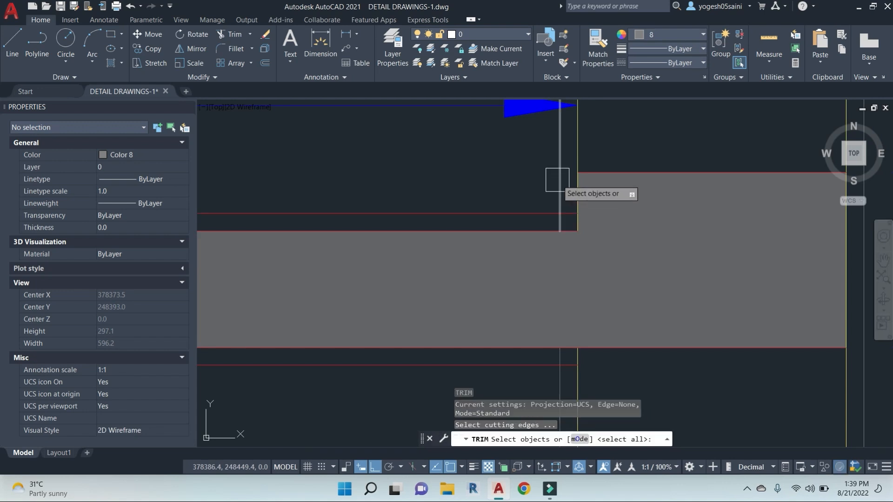
scroll(561, 213, "up", 4)
scroll(561, 213, "up", 2)
left_click(586, 216)
left_click(553, 243)
key("Escape")
key("Escape")
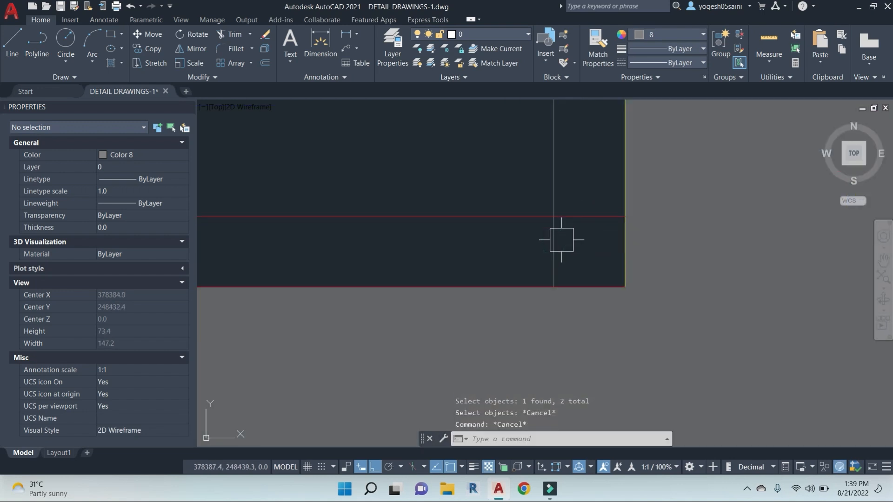
Step: Trim the overlapping ends of the offset top line and the wall's outer finish line where they meet above the slab
key("Return")
key("Return")
left_click(581, 219)
left_click(556, 250)
scroll(546, 253, "down", 6)
middle_click_drag(546, 253, 557, 204)
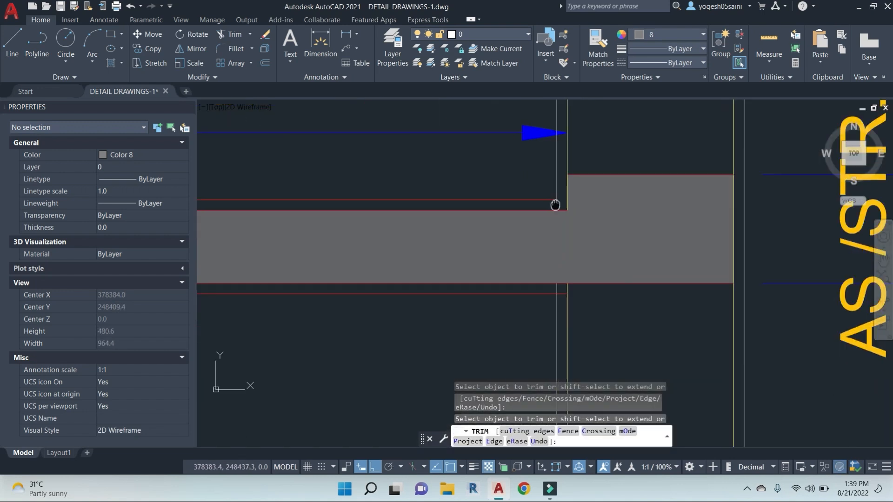
key("Escape")
key("Escape")
Step: Trim the overlapping ends of the offset underside line and the wall's outer finish line below the slab
left_click(502, 294)
middle_click_drag(457, 327, 546, 315)
key("Escape")
key("Escape")
key("Escape")
scroll(687, 297, "up", 4)
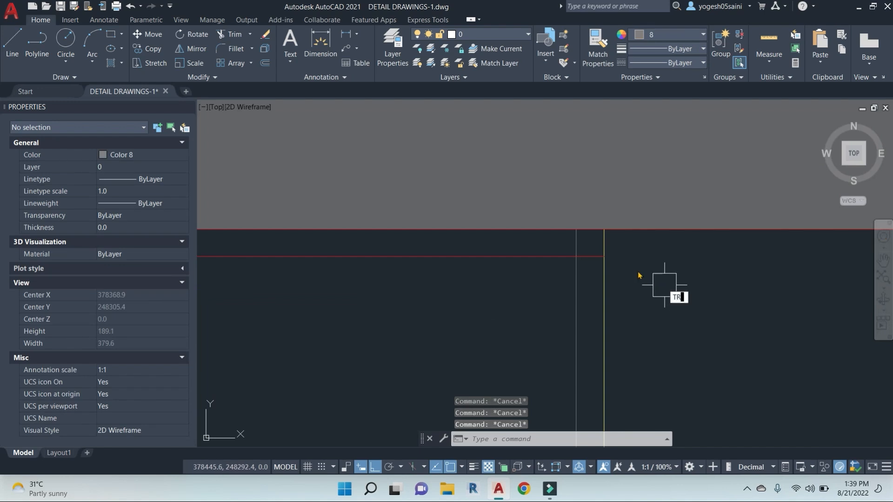
key("Return")
scroll(575, 268, "down", 4)
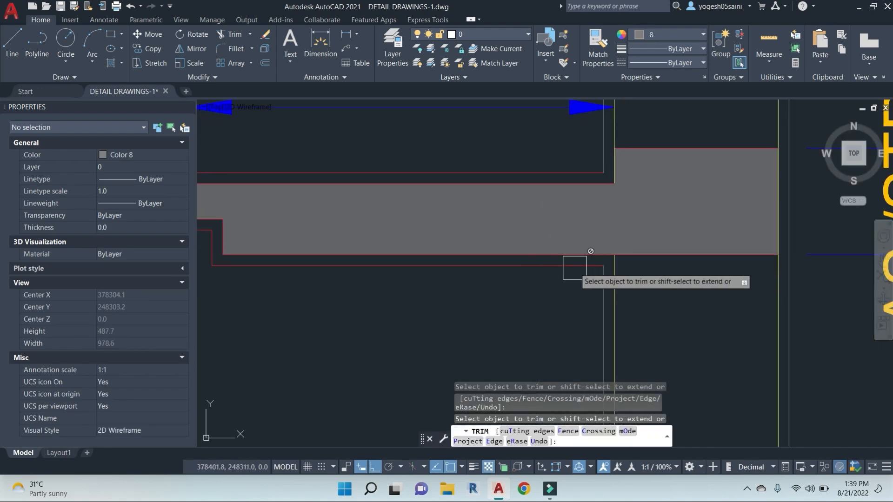
key("Escape")
Step: Select the five offset lines around the slab and change their colour to index grey
left_click(575, 266)
middle_click_drag(460, 295, 594, 299)
left_click(339, 251)
left_click(318, 241)
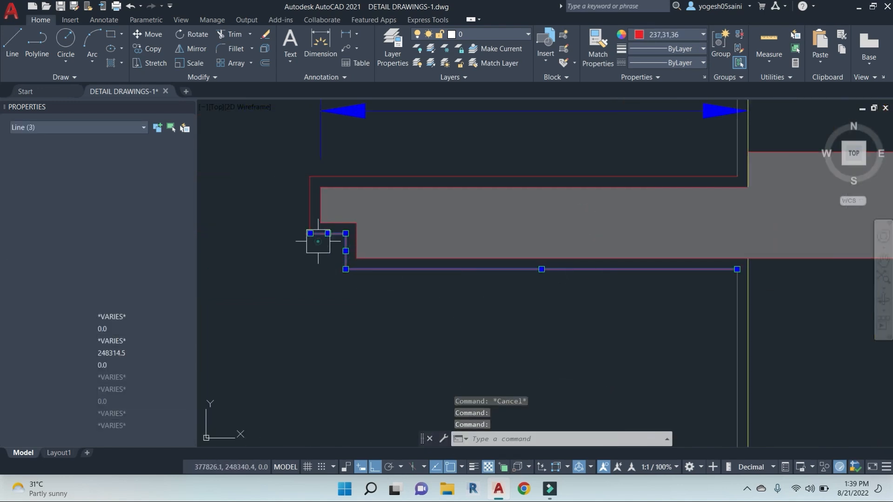
left_click(302, 206)
left_click(352, 174)
middle_click_drag(673, 192, 616, 222)
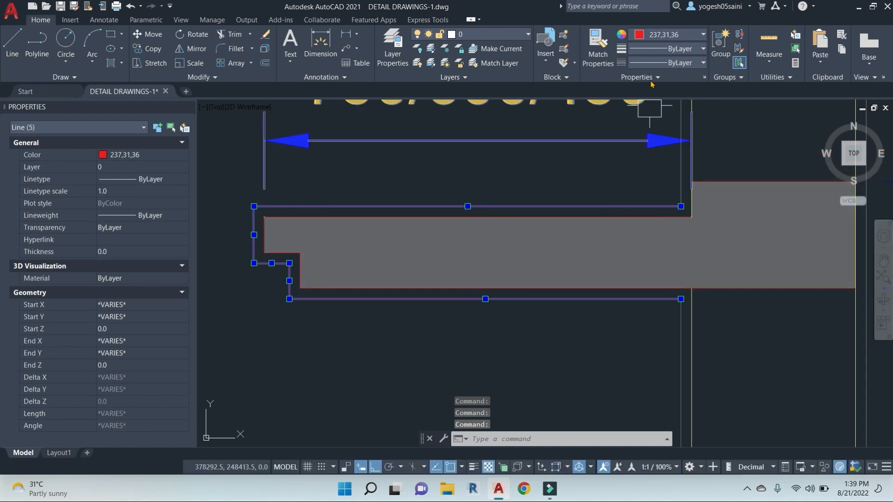
left_click(697, 35)
left_click(728, 154)
key("Escape")
key("Escape")
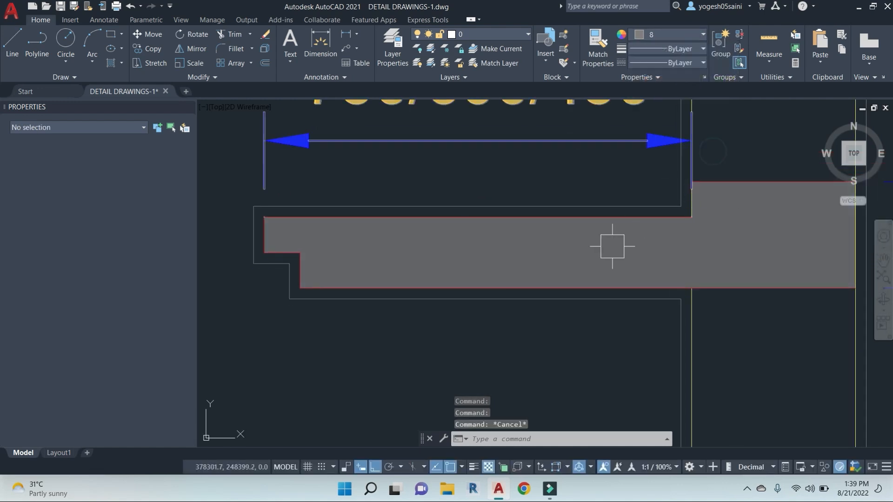
scroll(465, 288, "down", 4)
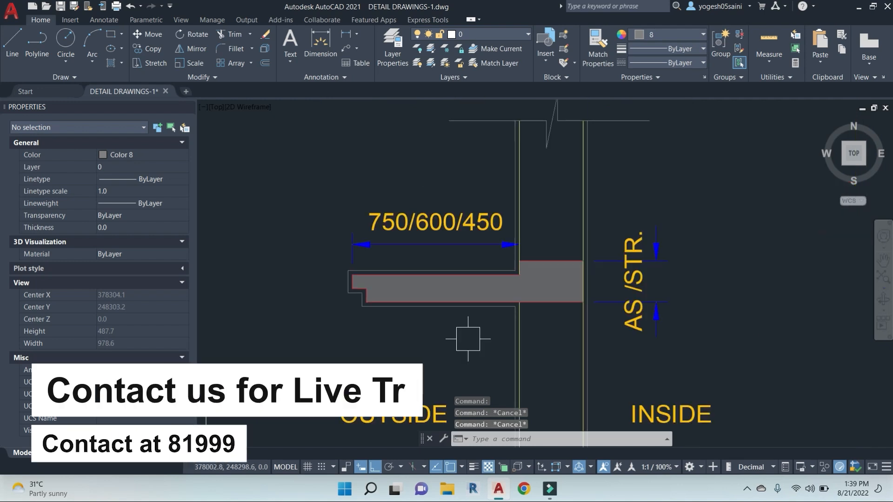
scroll(481, 245, "up", 3)
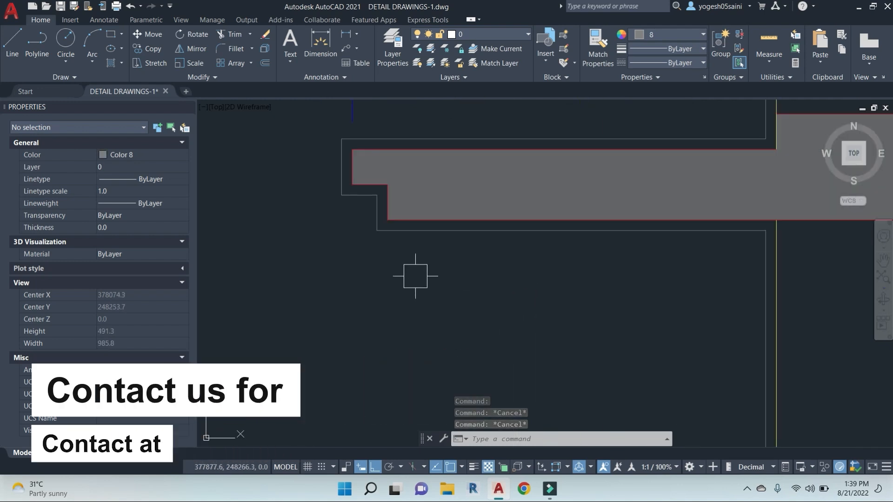
scroll(413, 273, "down", 3)
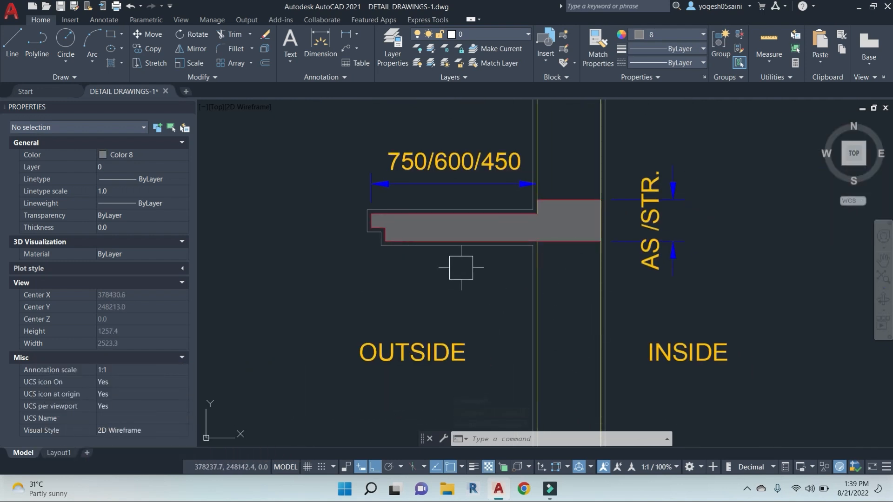
Step: Draw a drip groove on the offset underside line near the notch, 6 up, 15 across and back down to the line
scroll(412, 261, "up", 4)
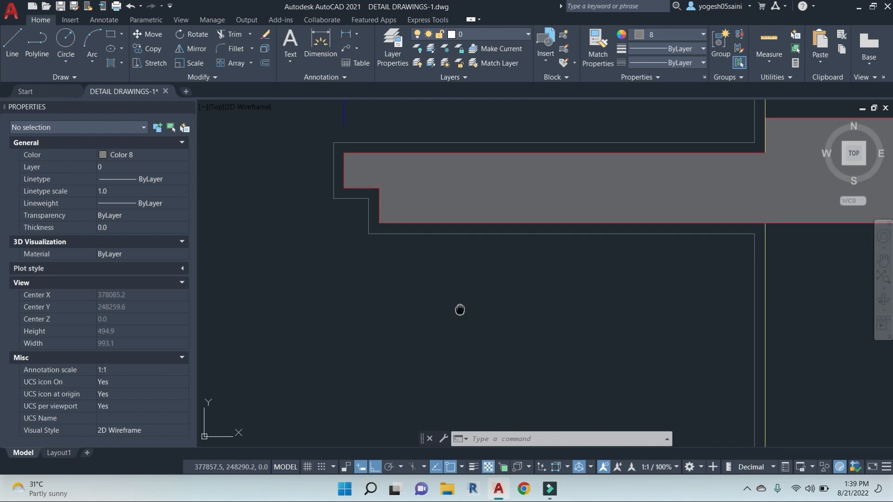
middle_click_drag(459, 306, 456, 304)
key("Escape")
key("Escape")
key("Escape")
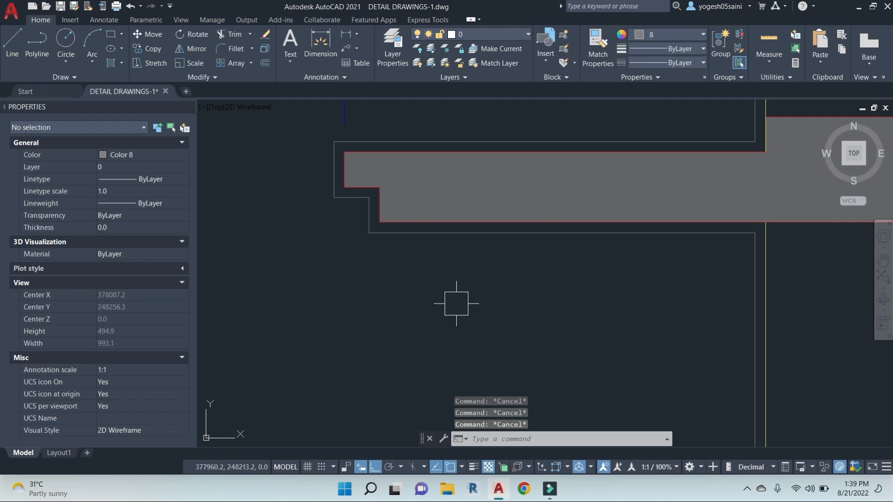
key("Return")
scroll(367, 227, "up", 4)
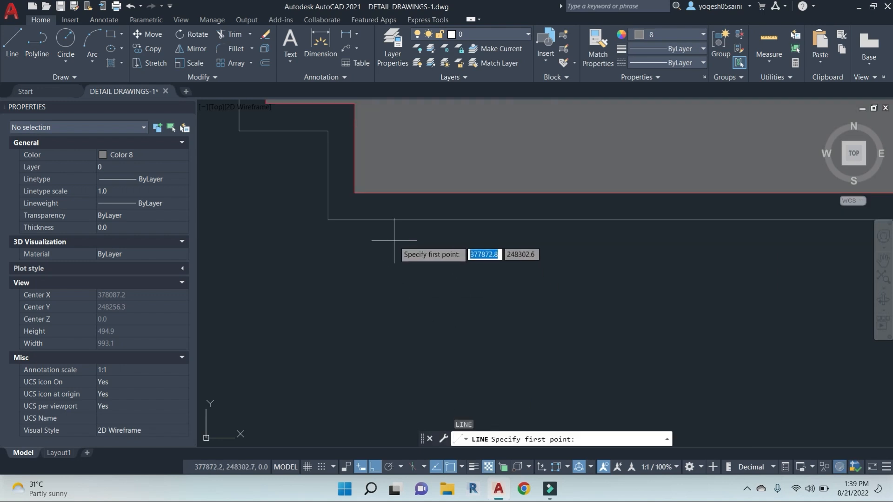
left_click(375, 218)
scroll(373, 204, "up", 6)
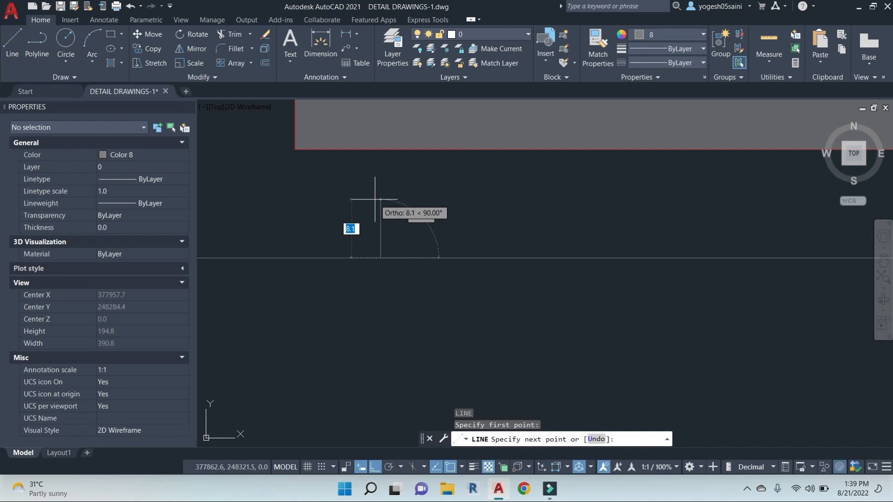
type("6")
key("Return")
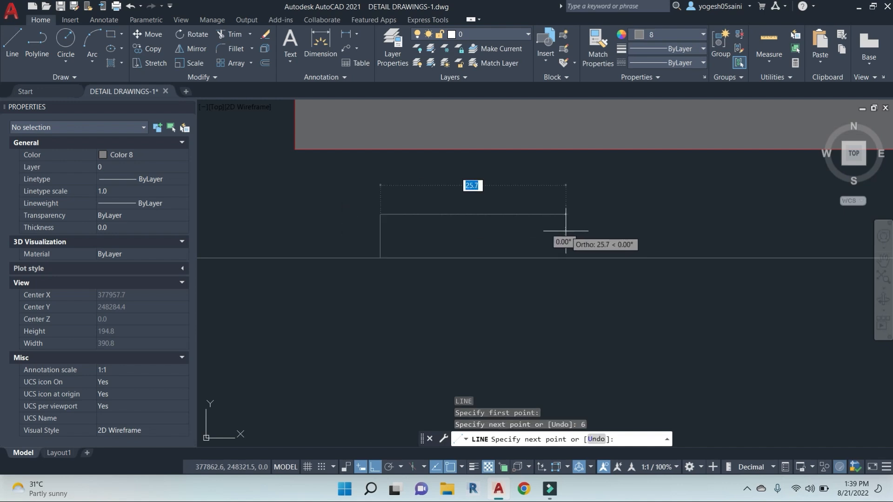
key("Return")
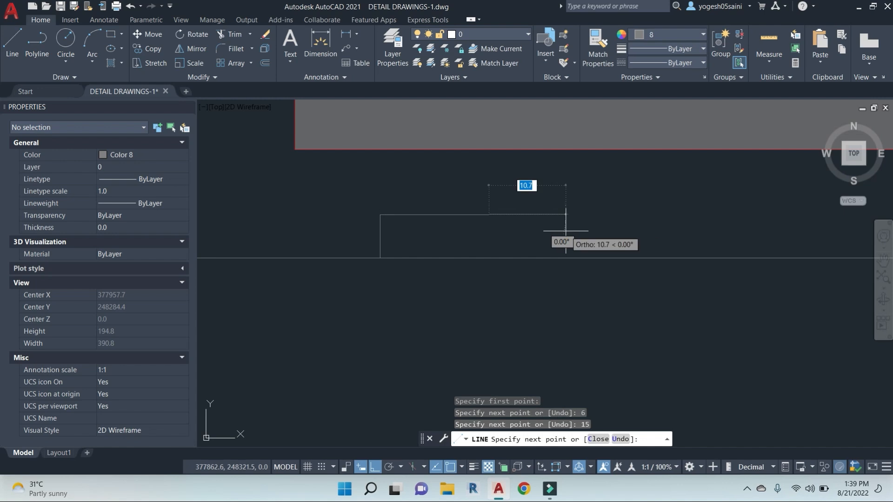
Step: Trim away the underside line segment between the two sides of the drip groove
type("tr")
key("Return")
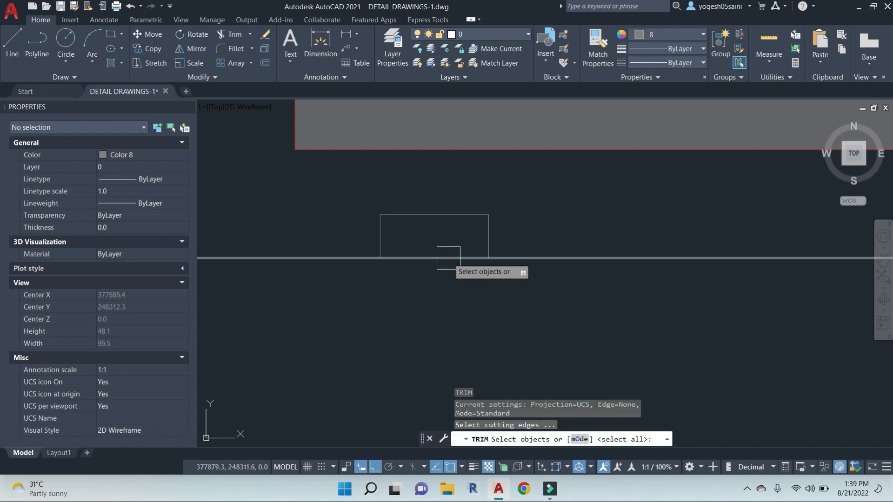
key("Return")
scroll(522, 275, "down", 8)
key("Escape")
Step: Add a leader from the drip groove to a DRIP COURSE note outside the slab's tip and save the drawing
type("l")
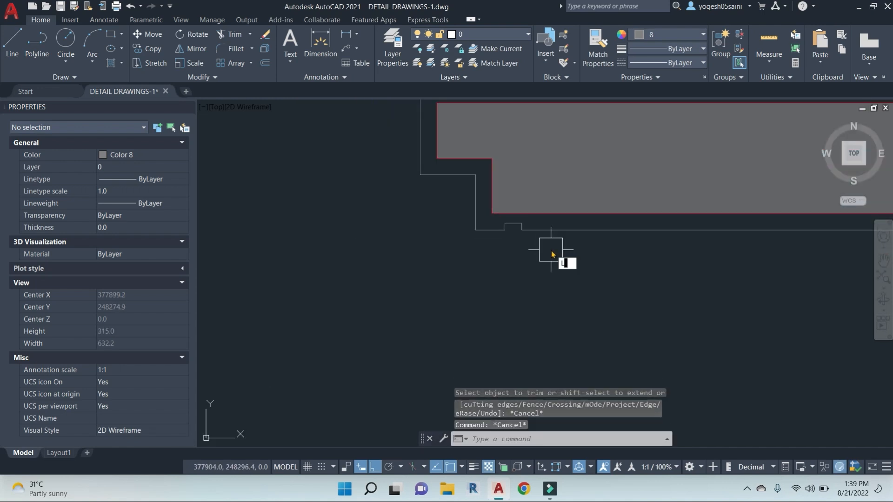
type("e")
key("Return")
scroll(512, 230, "up", 5)
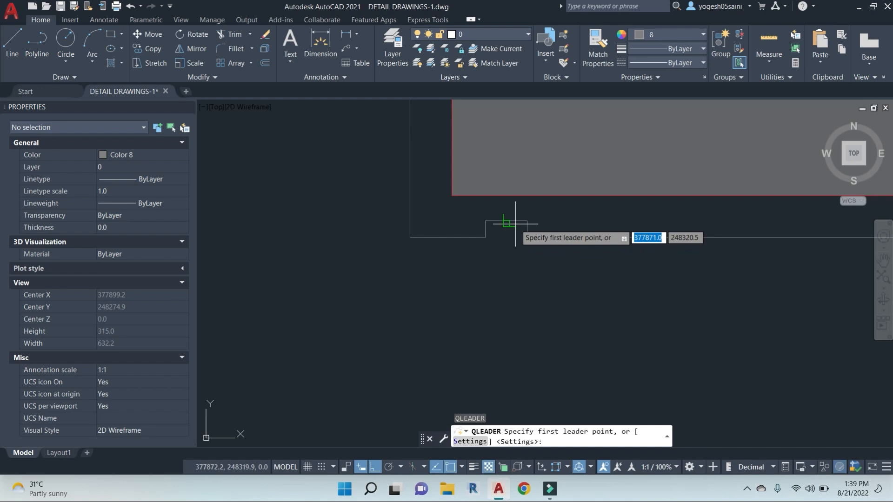
left_click(479, 226)
scroll(418, 293, "down", 10)
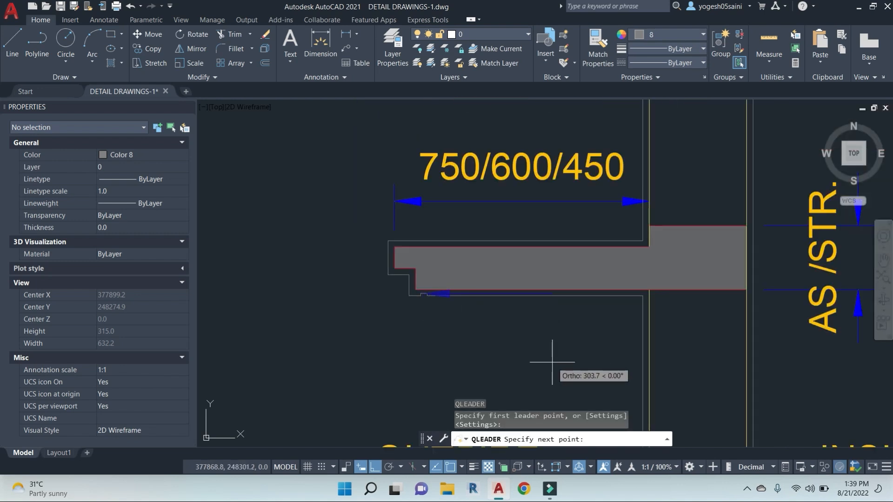
key("F8")
scroll(530, 342, "down", 4)
middle_click_drag(473, 340, 589, 307)
scroll(592, 307, "up", 4)
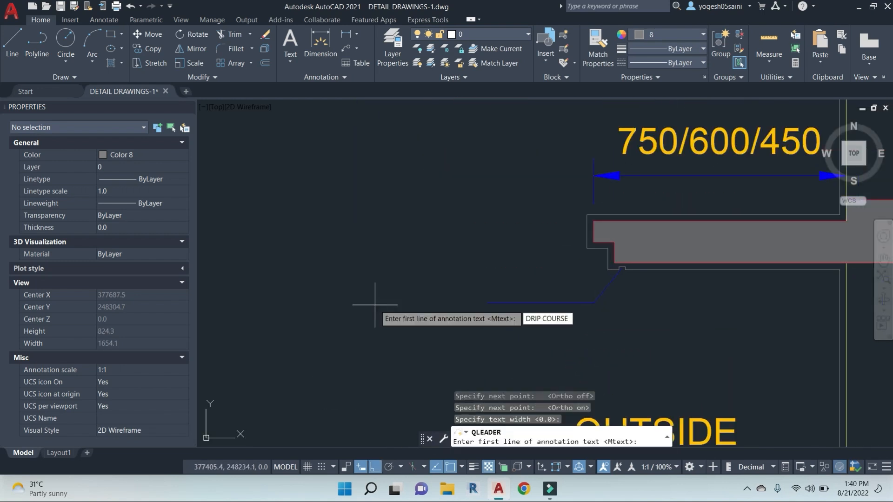
key("Return")
key("Escape")
scroll(512, 344, "down", 5)
scroll(523, 309, "up", 1)
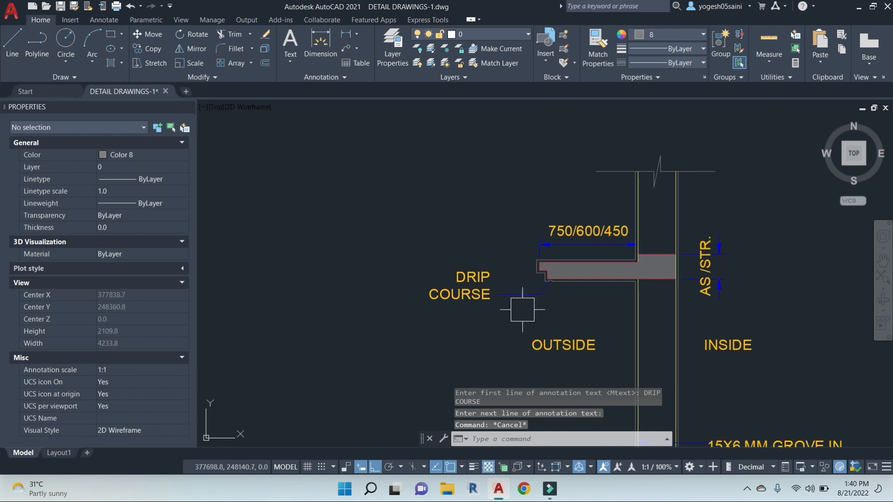
key("ctrl+s")
key("Escape")
Step: Add a leader reading PLASTER from the upper outer corner of the plaster outline at the slab's tip
scroll(549, 283, "up", 4)
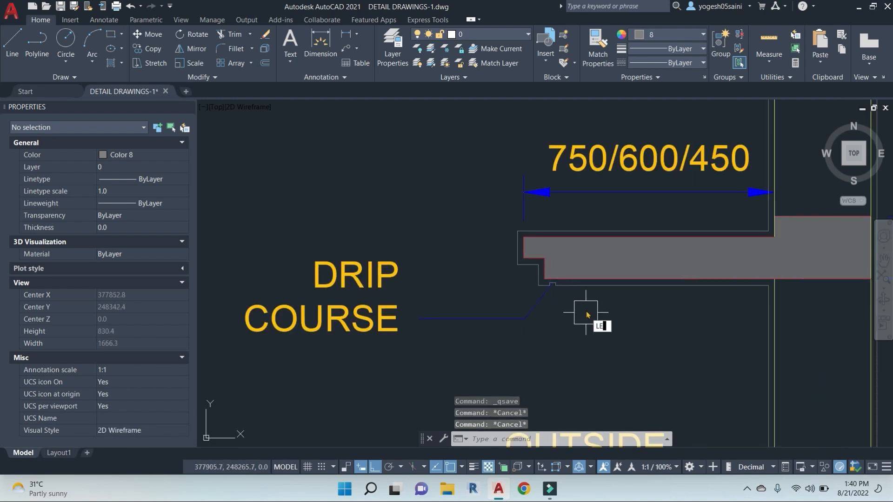
key("Return")
left_click(518, 231)
scroll(436, 195, "down", 5)
middle_click_drag(416, 192, 520, 231)
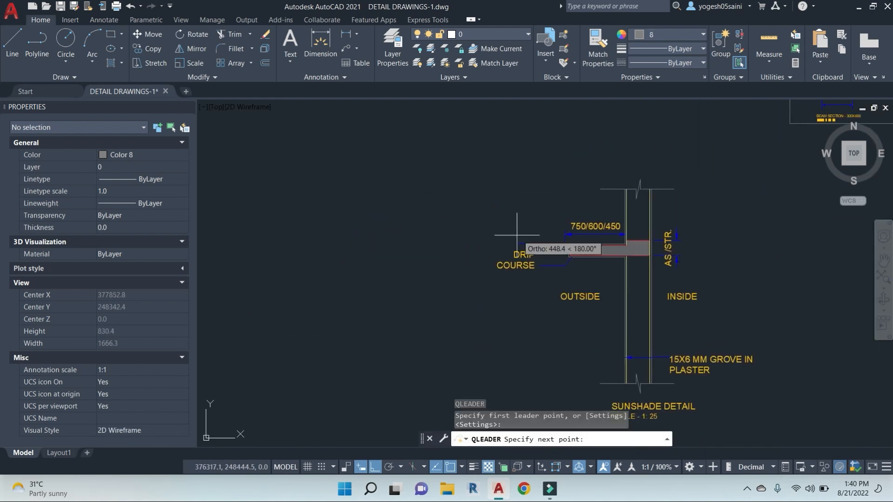
scroll(524, 242, "up", 5)
left_click(519, 223)
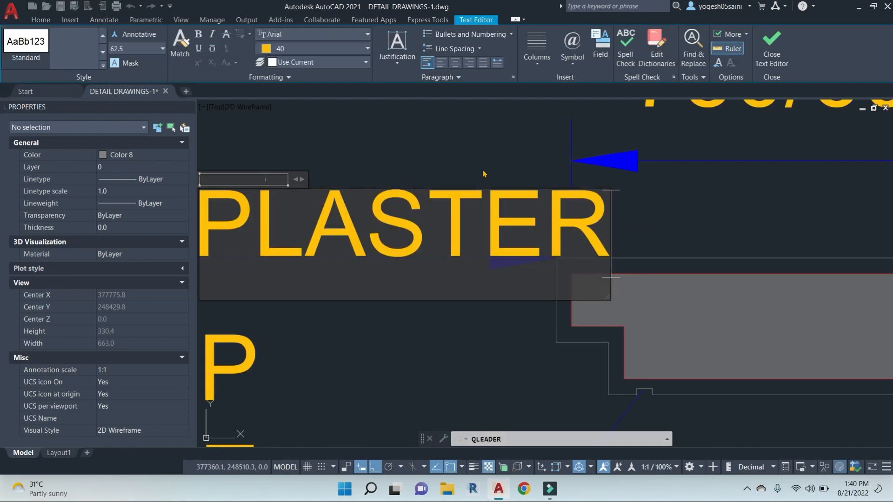
key("Return")
key("BackSpace")
left_click(503, 349)
scroll(505, 349, "down", 7)
key("Escape")
key("Escape")
Step: Move the PLASTER text horizontally away from the slab so it clears its leader line
scroll(554, 325, "up", 4)
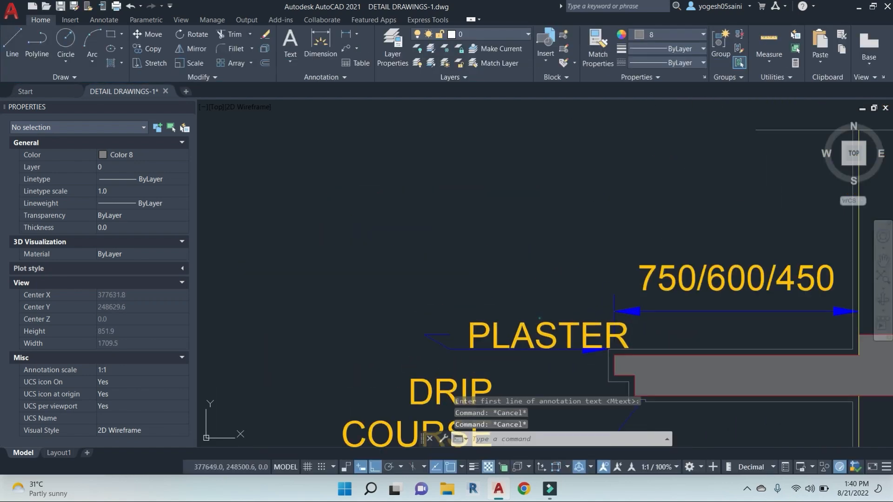
left_click(549, 326)
type("M")
key("space")
left_click(540, 244)
left_click(388, 245)
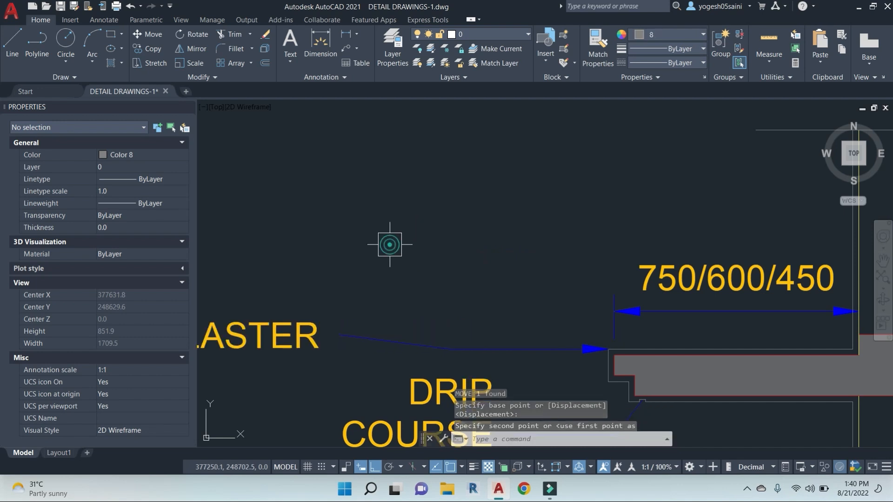
key("Escape")
key("Escape")
key("Escape")
Step: Stretch the DRIP COURSE note and its leader horizontally away from the slab, below the PLASTER note, and save the drawing
scroll(417, 294, "down", 6)
scroll(480, 352, "up", 3)
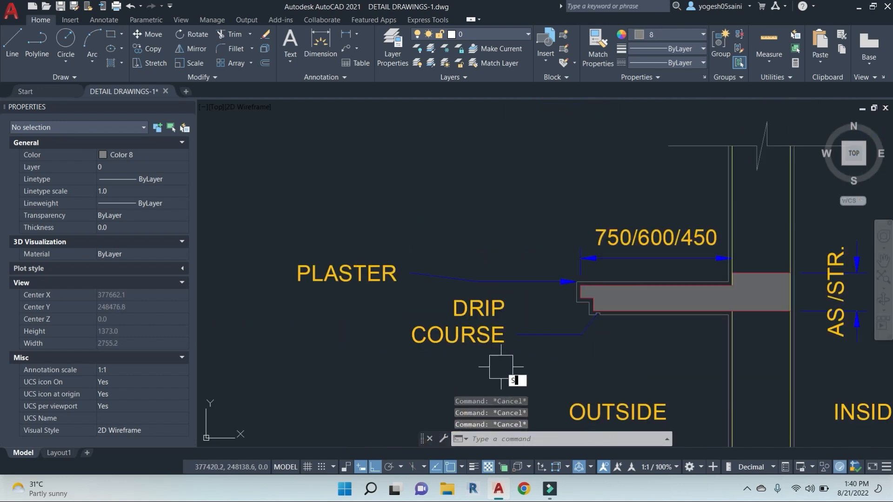
key("space")
left_click(532, 381)
left_click(357, 297)
key("space")
left_click(302, 335)
middle_click_drag(234, 334, 387, 307)
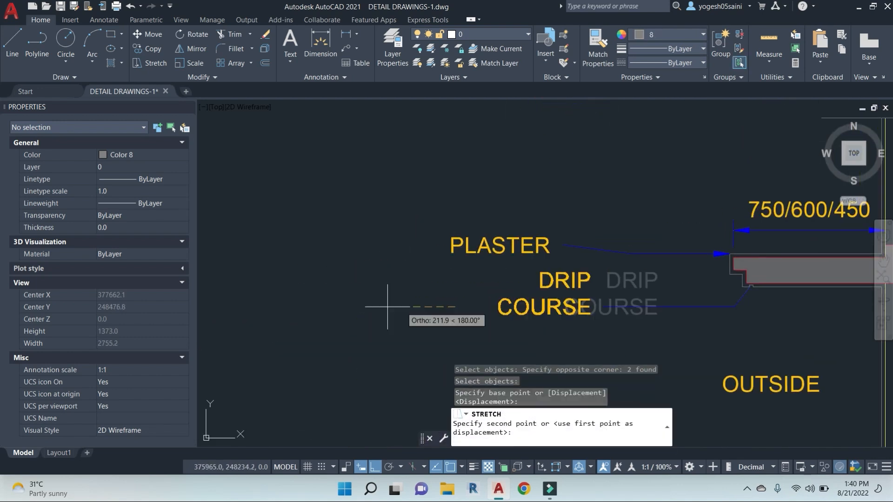
left_click(344, 309)
key("Escape")
key("ctrl+s")
scroll(465, 298, "down", 4)
middle_click_drag(584, 323, 481, 224)
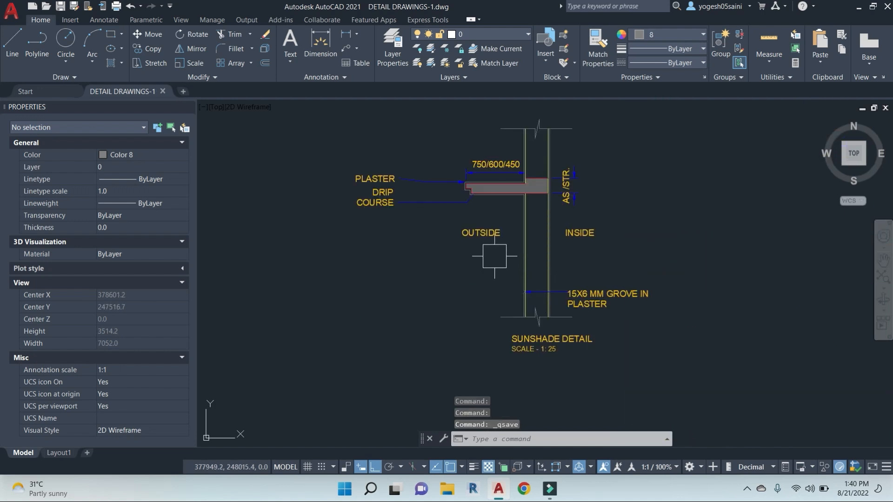
Step: Stretch the plaster underside line with its drip groove 6 up toward the slab and save the drawing
scroll(487, 196, "up", 6)
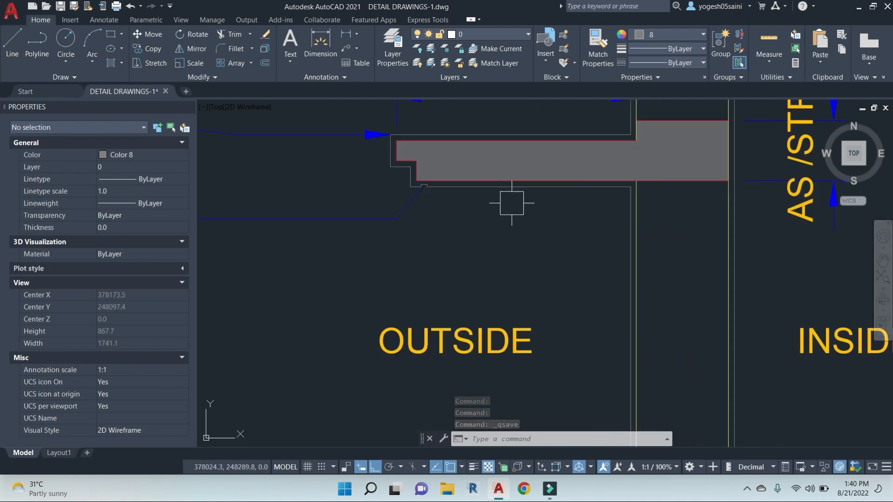
scroll(486, 192, "up", 2)
key("Escape")
key("Escape")
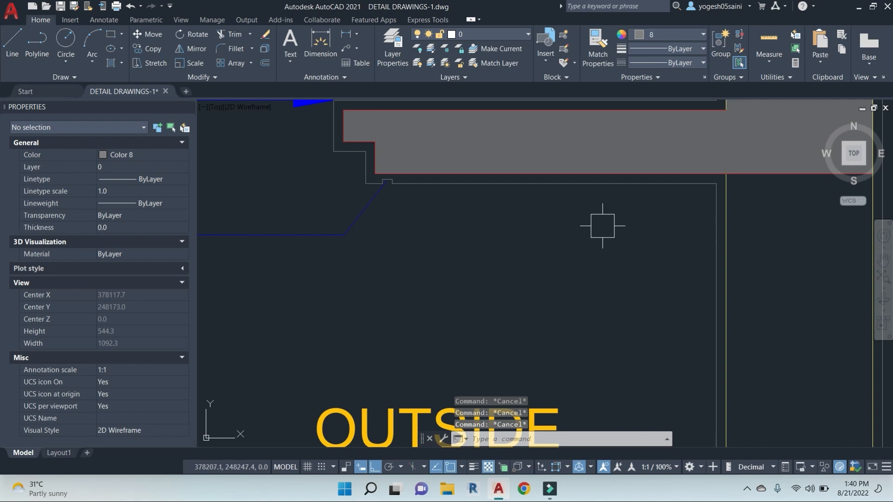
type("s")
key("Return")
scroll(736, 198, "up", 3)
left_click(676, 214)
scroll(570, 192, "down", 4)
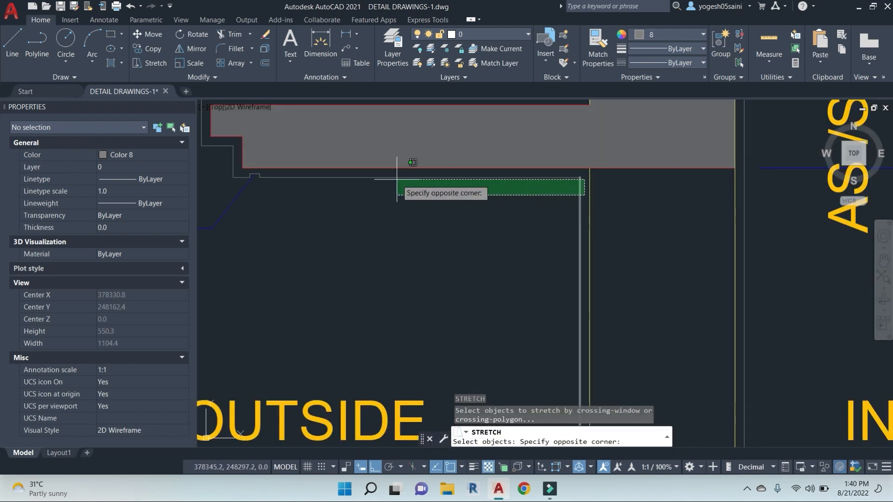
scroll(372, 167, "up", 1)
left_click(393, 207)
key("Return")
left_click(499, 305)
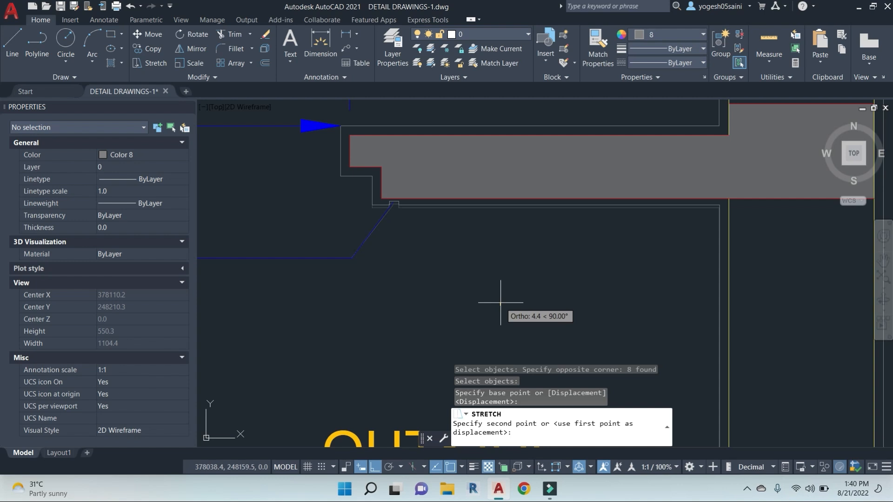
type("6")
key("Escape")
key("Escape")
key("Escape")
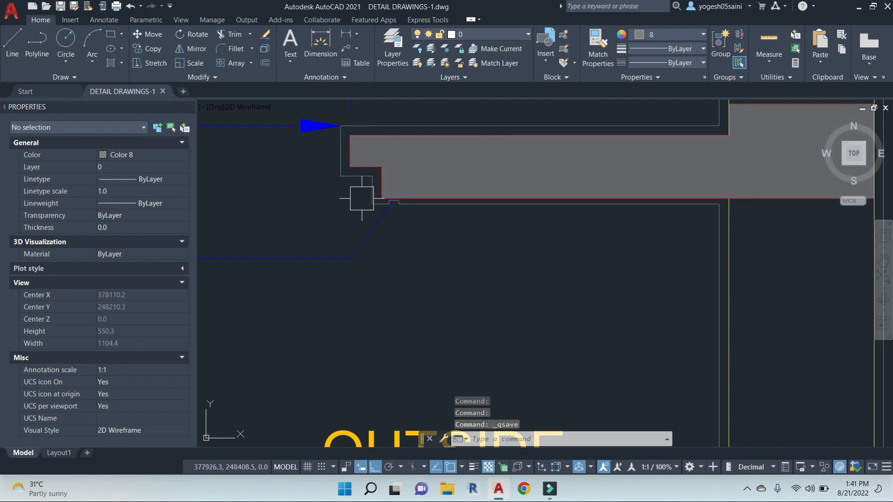
scroll(455, 239, "down", 3)
middle_click_drag(455, 239, 487, 256)
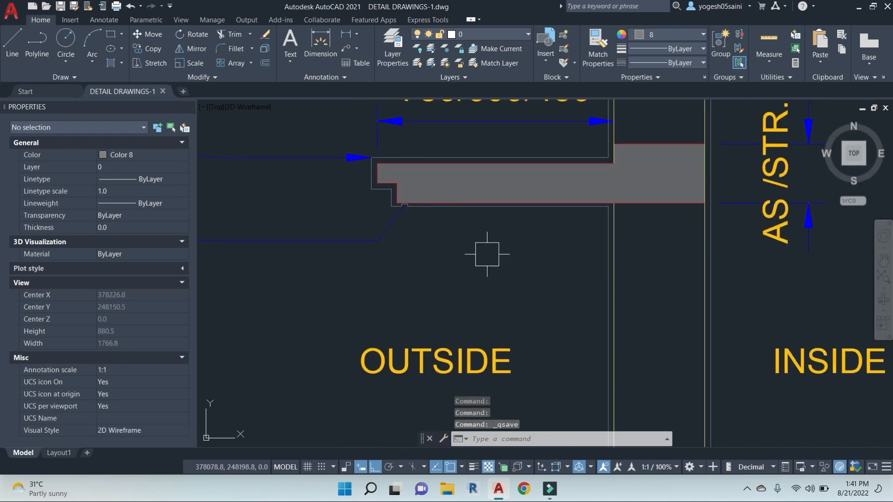
scroll(511, 254, "down", 5)
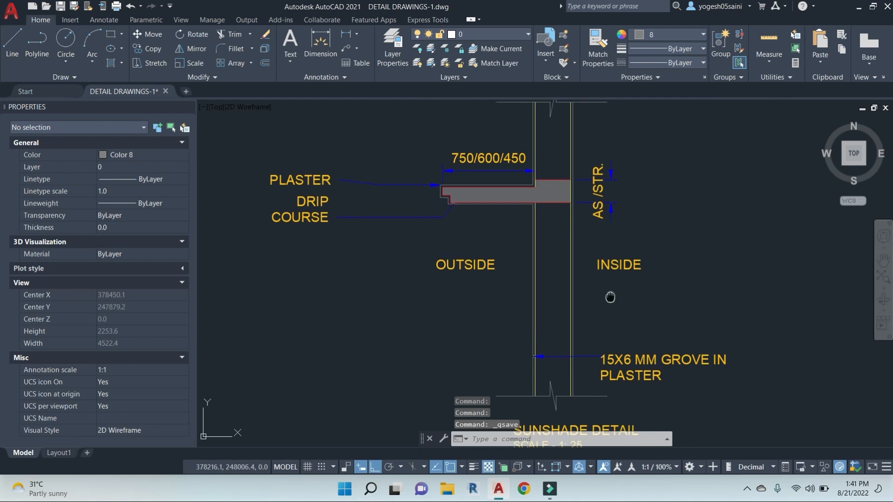
scroll(541, 197, "up", 3)
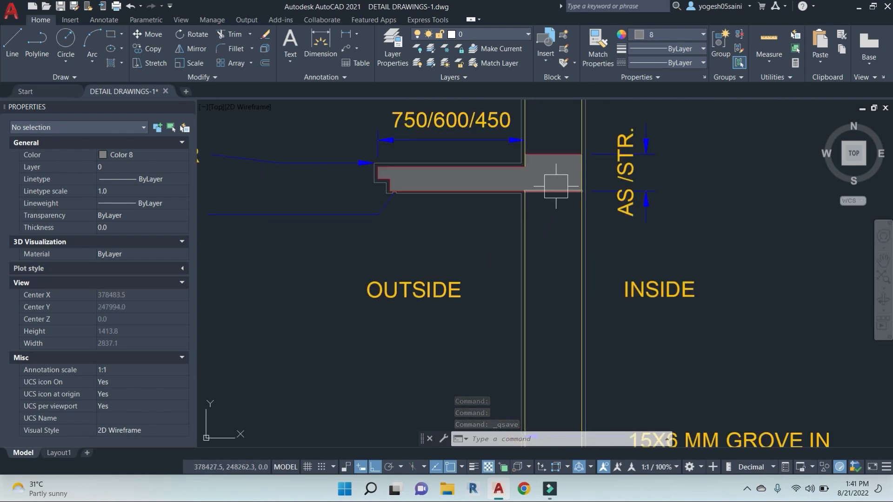
middle_click_drag(579, 274, 565, 266)
key("Escape")
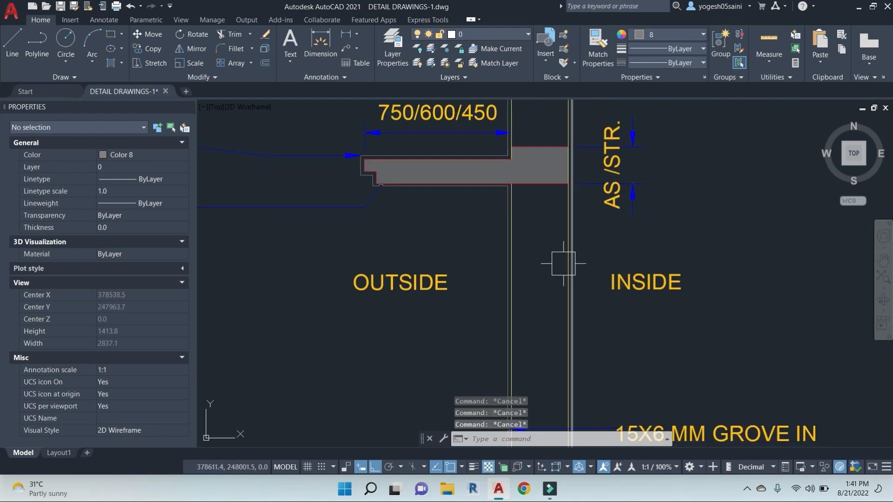
type("o")
key("Return")
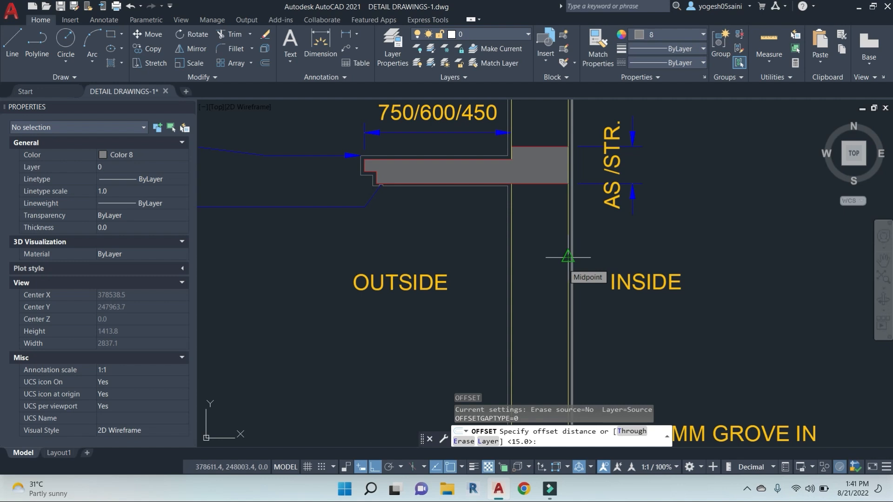
type("3\"")
key("Return")
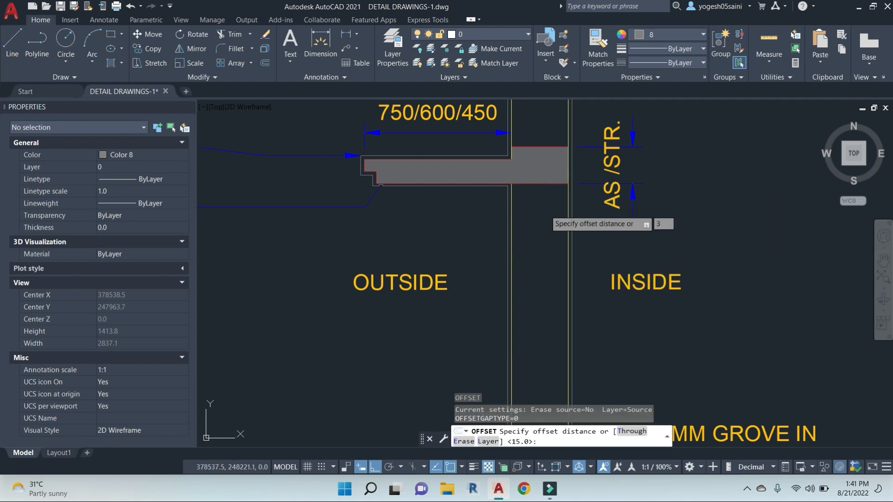
key("Escape")
key("Escape")
Step: Offset the slab's bottom edge between the wall faces 75 downward
type("o")
key("Return")
type("7")
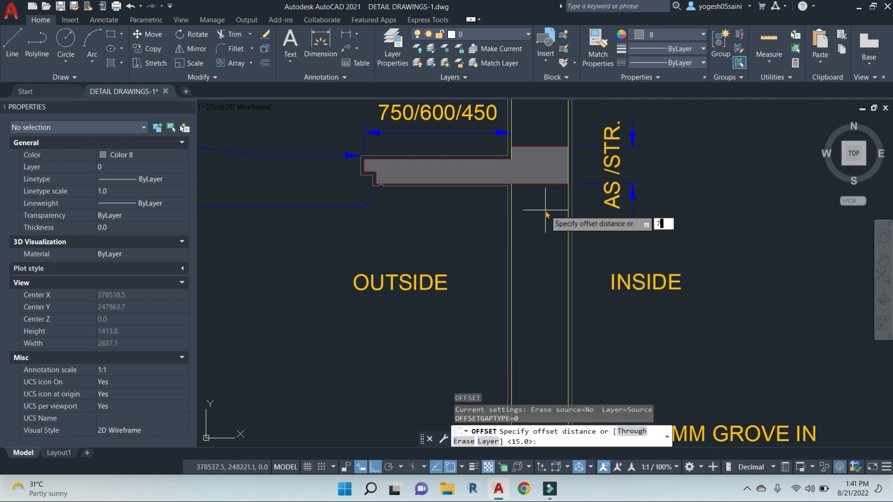
type("5")
key("Return")
left_click(535, 185)
left_click(546, 260)
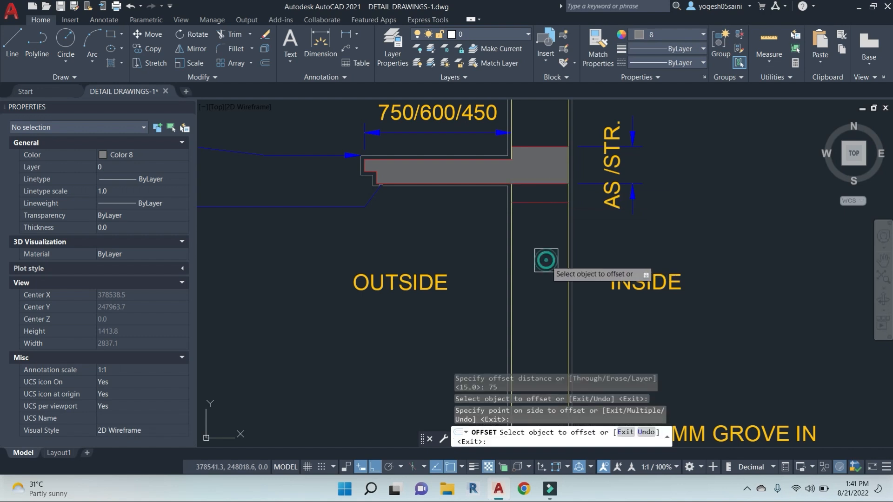
key("Escape")
key("Escape")
key("Escape")
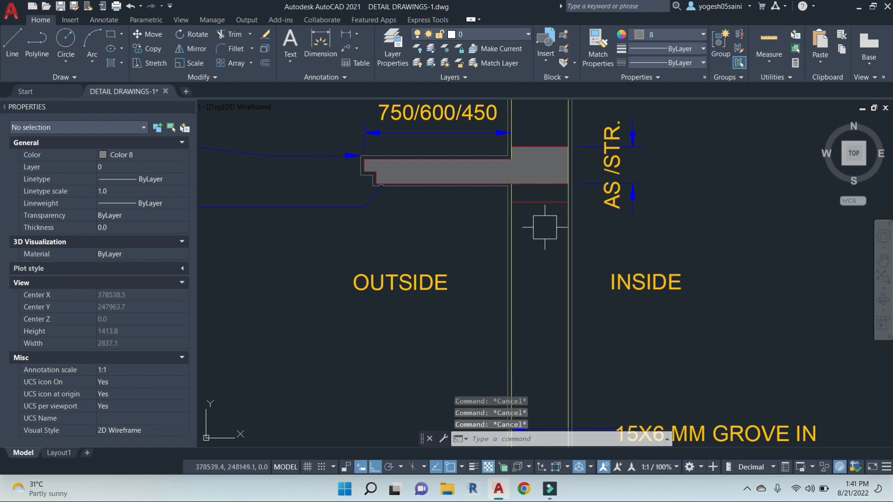
type("l")
key("Return")
left_click(539, 203)
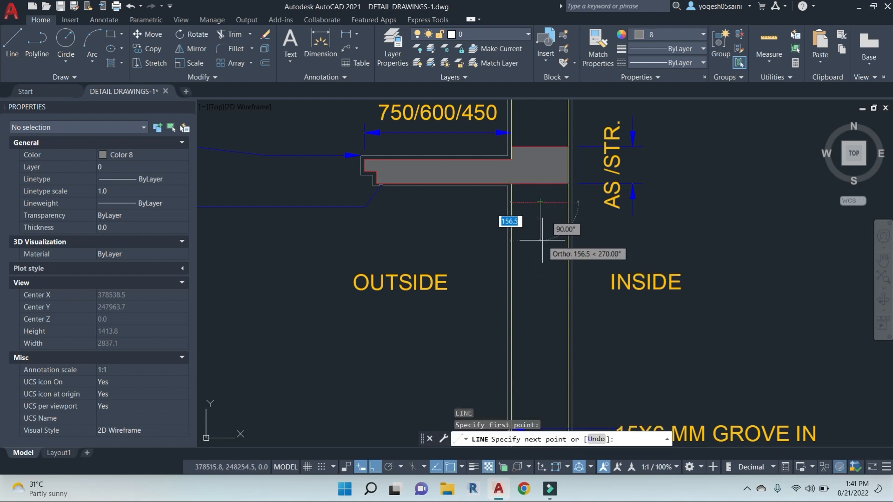
key("Escape")
Step: Offset the horizontal red line in the wall below the slab 50 downward
type("o")
key("Return")
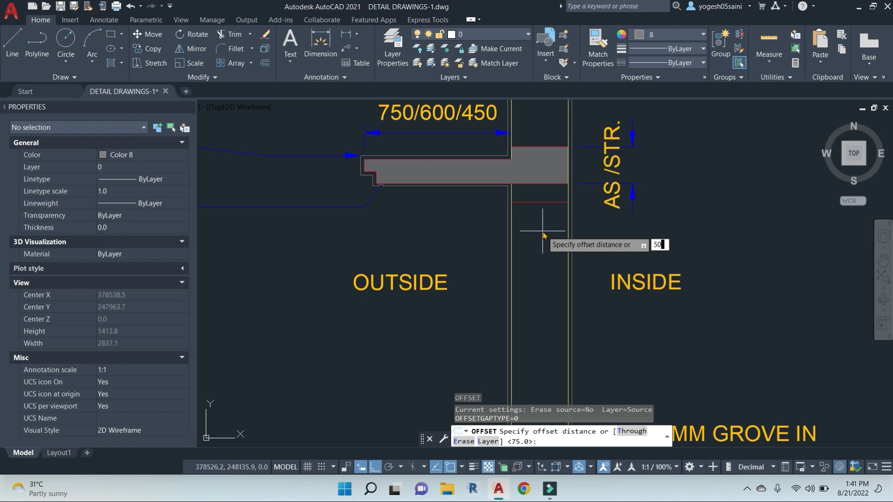
type("50")
key("Return")
left_click(539, 203)
left_click(539, 267)
key("Escape")
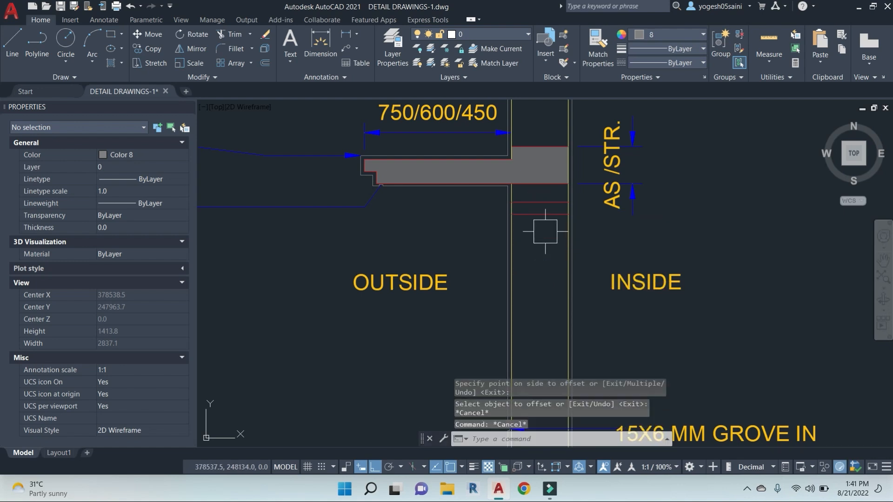
Step: Draw a vertical line connecting the midpoints of the two red lines in the wall
type("l")
key("Return")
left_click(540, 204)
left_click(540, 215)
key("Escape")
key("Escape")
key("Escape")
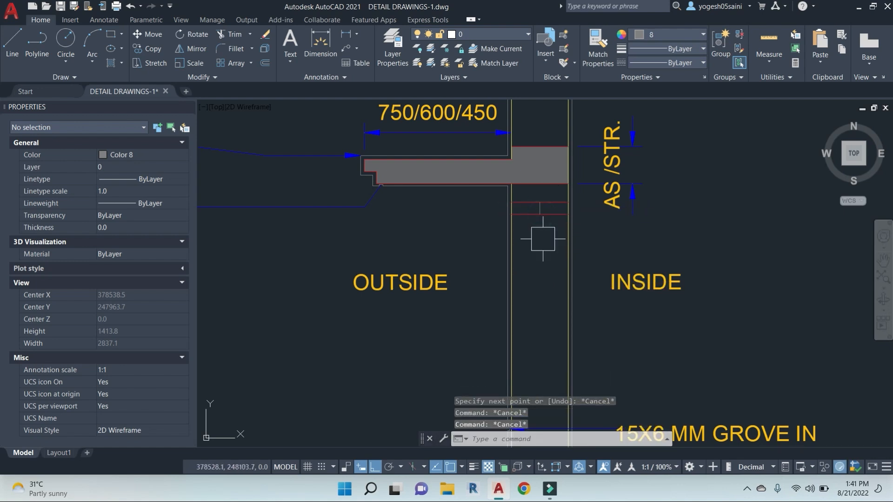
Step: Offset the vertical centre line between the two red lines 25 to each side
key("Return")
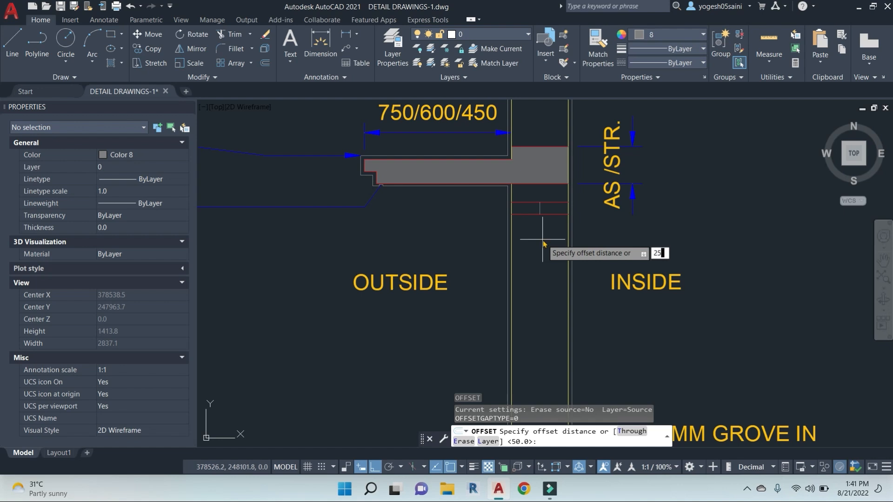
type("25")
key("Return")
scroll(540, 238, "up", 5)
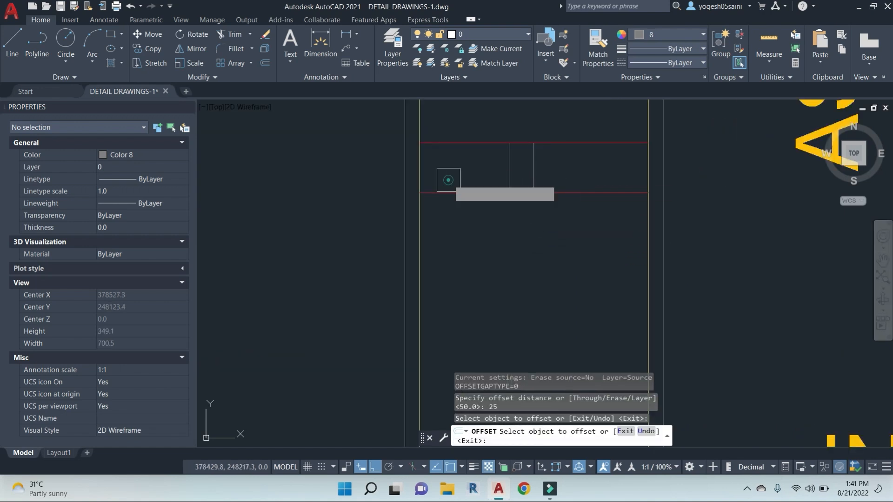
left_click(534, 165)
left_click(588, 165)
key("Escape")
Step: Trim the upper red line between the two offset vertical lines
type("tr")
key("Return")
key("Return")
scroll(541, 141, "up", 8)
left_click(550, 210)
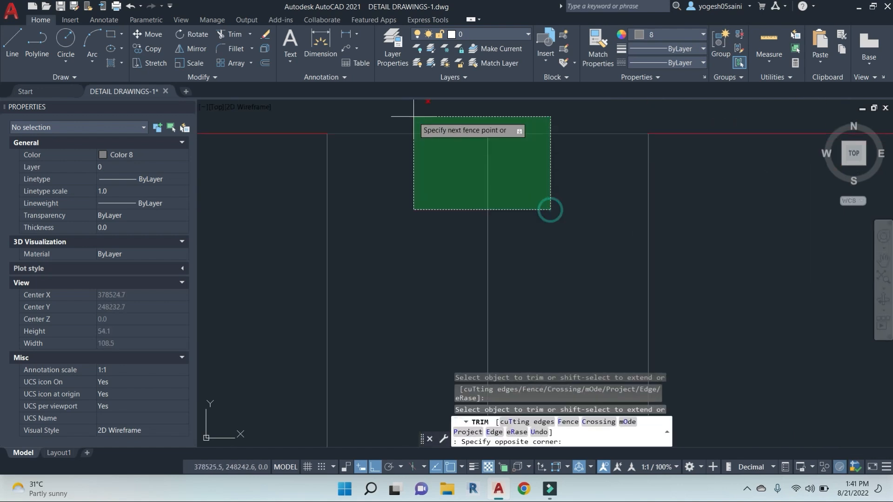
left_click(413, 117)
key("Escape")
key("Escape")
Step: Erase the vertical centre line between the two offset lines
left_click(493, 207)
type("e")
key("Return")
scroll(534, 255, "down", 6)
middle_click_drag(544, 281, 554, 214)
key("Escape")
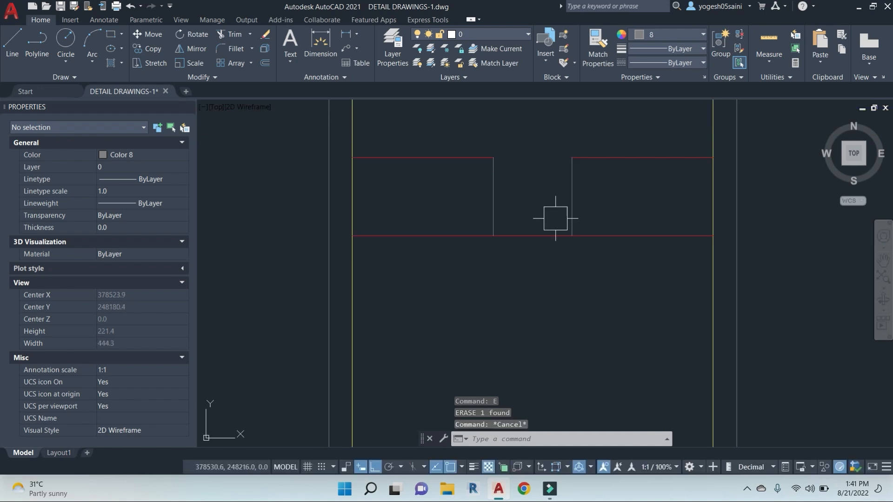
Step: Trim the lower red line on both sides of the notch, outside the two vertical offset lines
type("tr")
key("Return")
key("Return")
scroll(633, 243, "down", 6)
middle_click_drag(634, 243, 622, 242)
key("Escape")
key("Escape")
key("Escape")
key("Escape")
Step: Match the properties of the upper red line onto the two vertical sides of the notch
type("ma")
key("Return")
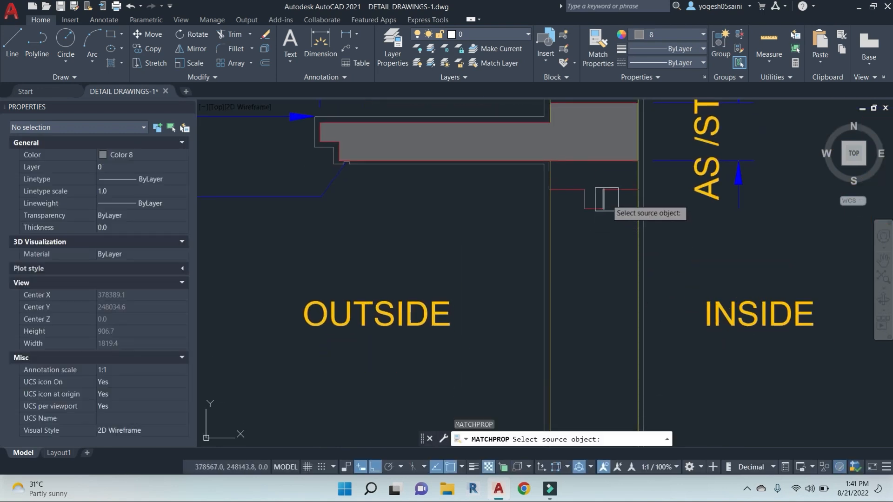
scroll(607, 199, "up", 4)
left_click(628, 176)
left_click(598, 205)
left_click(514, 191)
left_click(609, 253)
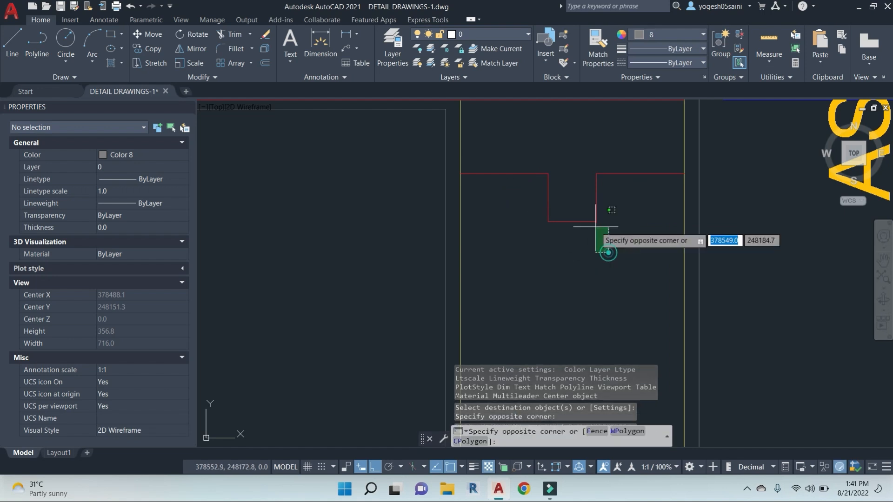
left_click(538, 151)
left_click(520, 33)
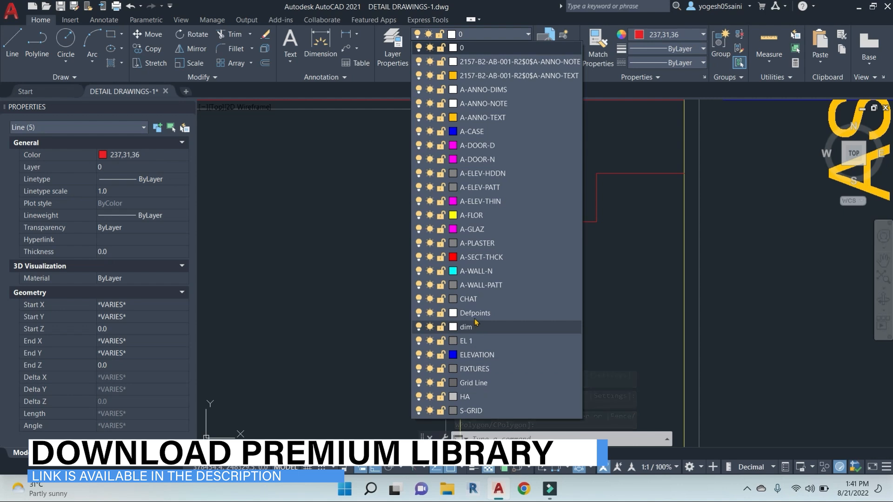
left_click(479, 257)
Step: Create a new layer named WINDOW with colour 30
left_click(393, 45)
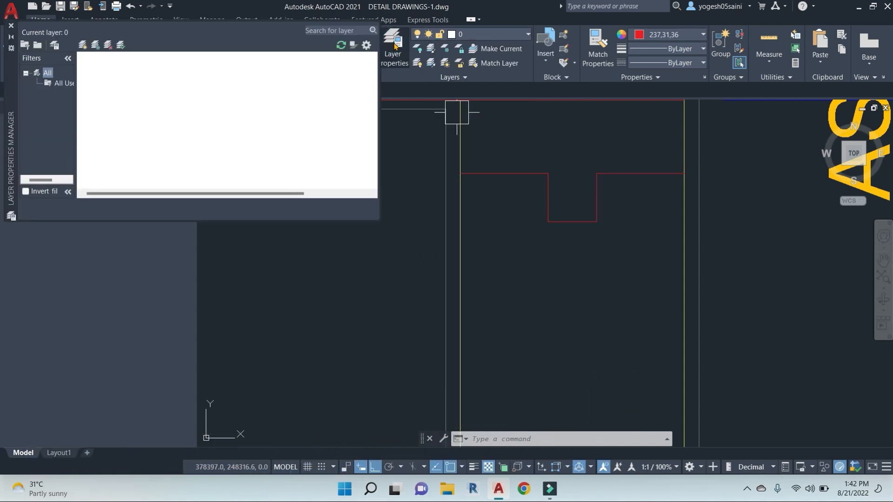
left_click(83, 46)
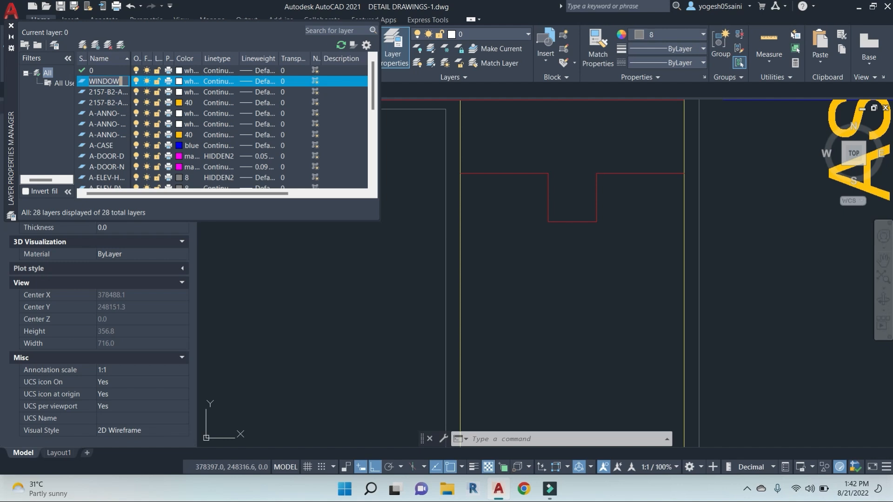
left_click(181, 82)
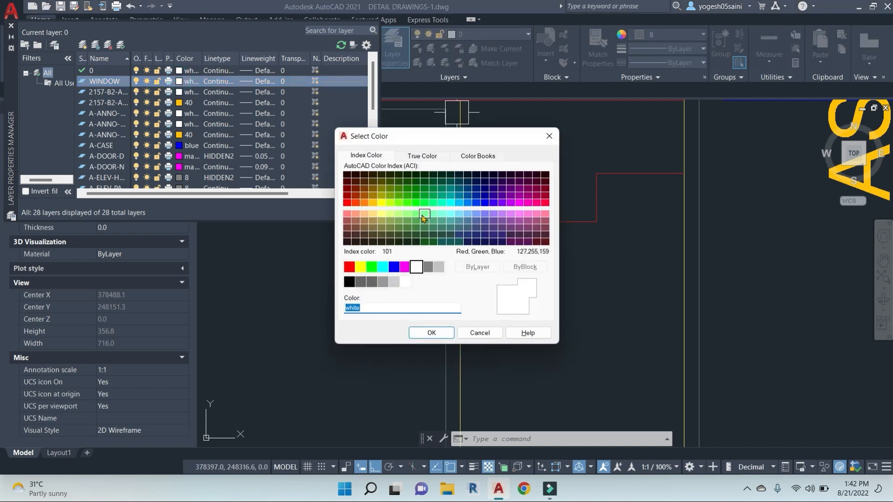
left_click(432, 333)
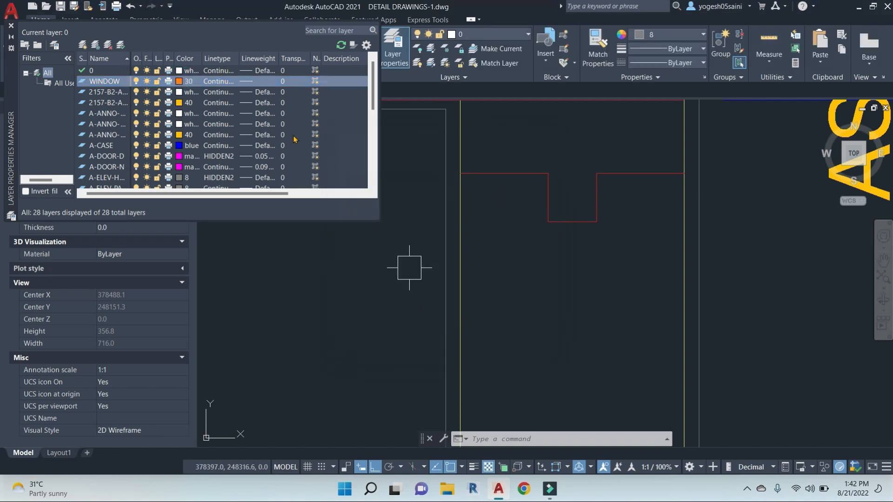
left_click(11, 26)
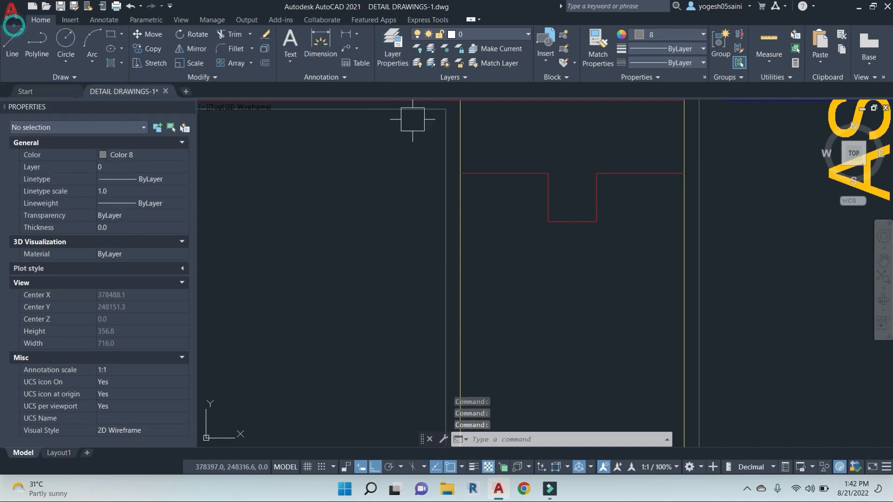
Step: Assign the five lines of the notched profile to the WINDOW layer
left_click(628, 263)
left_click(521, 144)
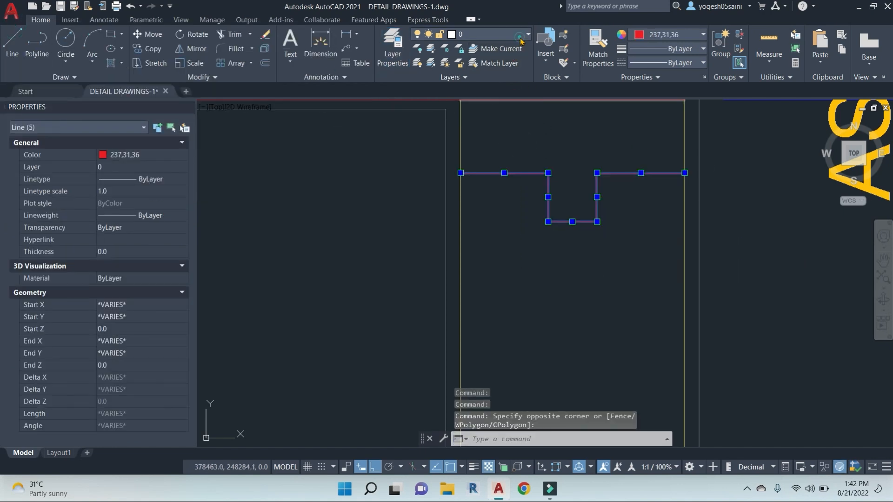
left_click(520, 36)
left_click(470, 423)
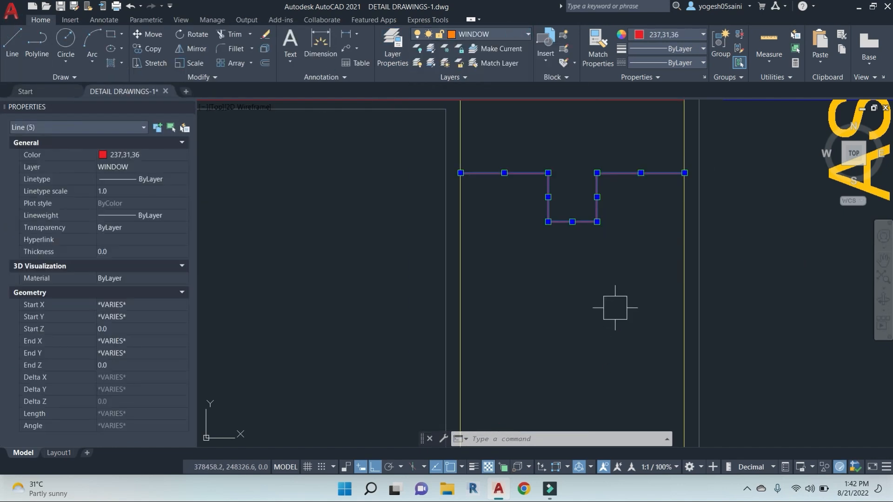
left_click(668, 36)
left_click(517, 39)
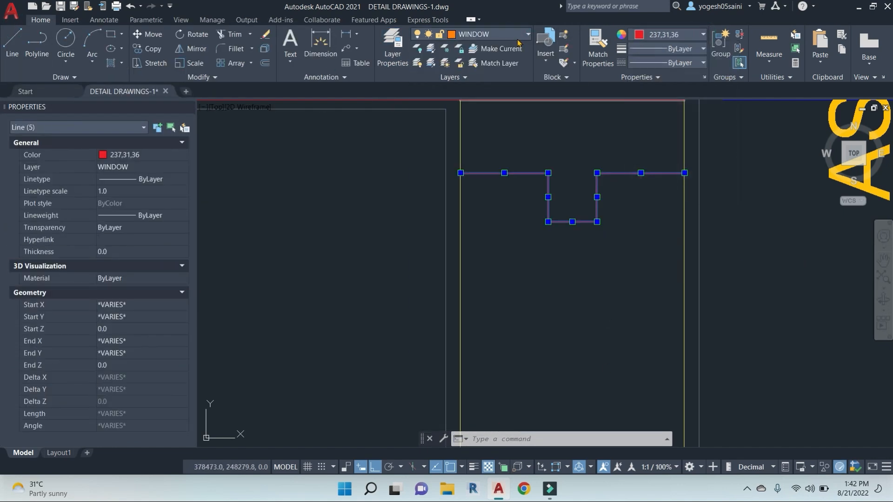
Step: Make WINDOW the current layer
left_click(393, 51)
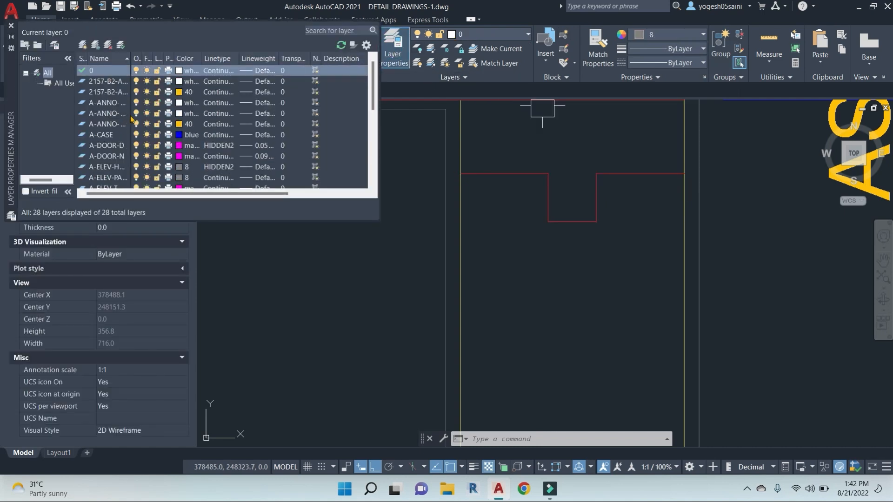
scroll(134, 89, "down", 6)
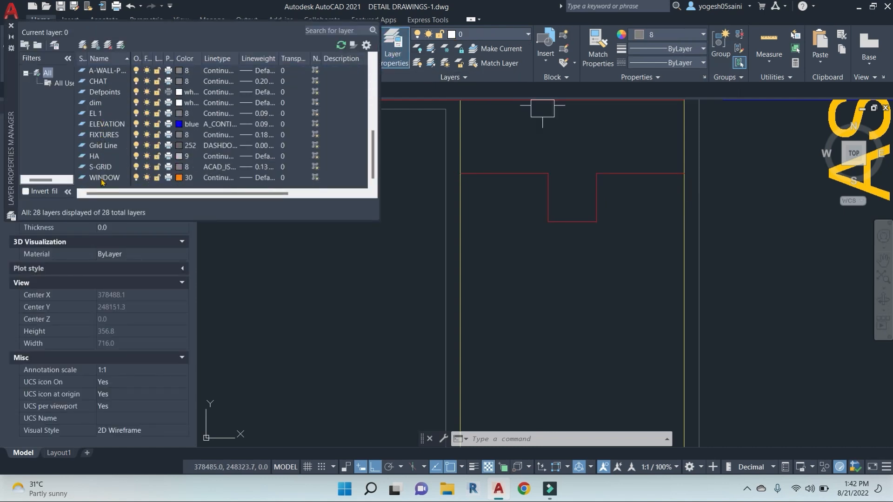
double_click(101, 179)
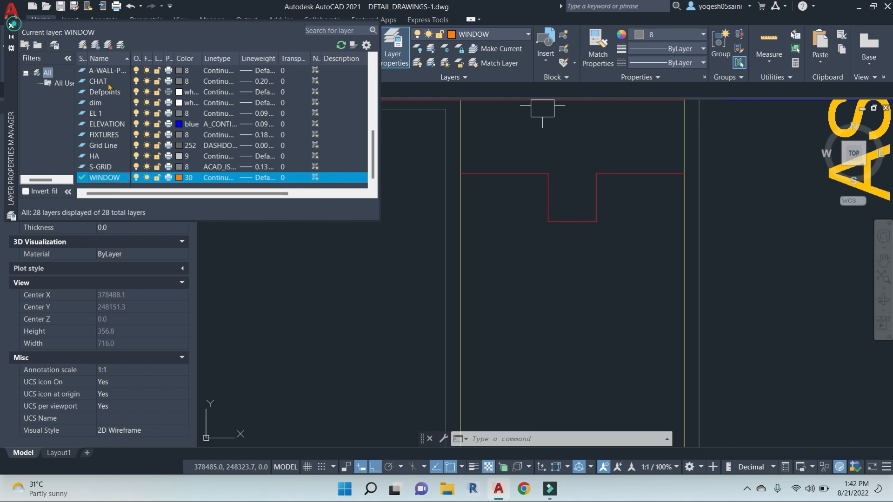
left_click(12, 24)
key("Escape")
Step: Set the colour of the five notched profile lines to ByLayer
left_click(643, 261)
left_click(509, 154)
key("Escape")
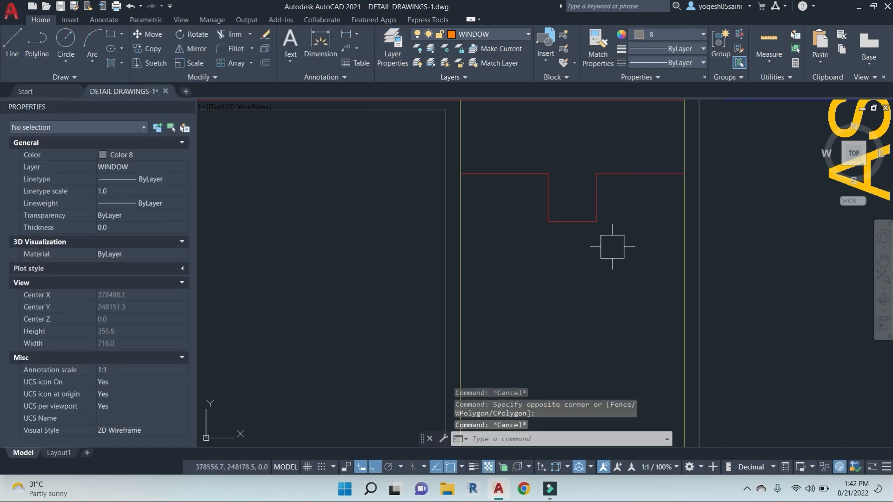
key("Escape")
left_click(637, 263)
left_click(505, 131)
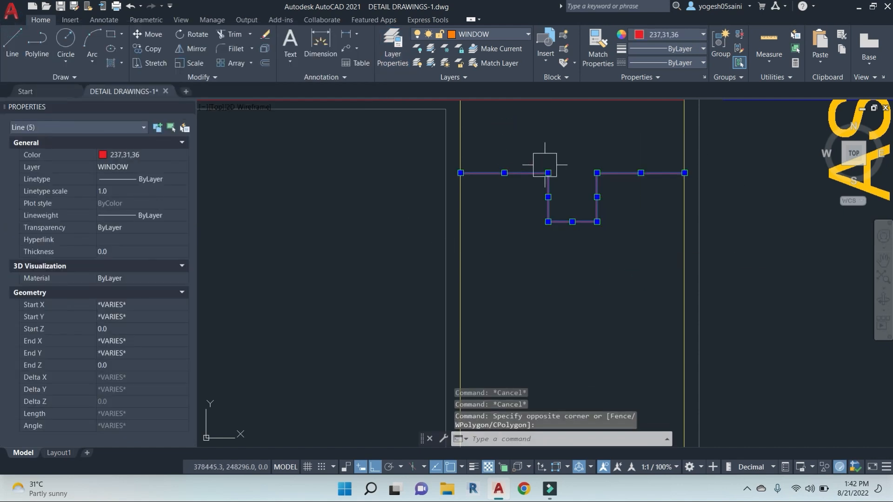
left_click(682, 35)
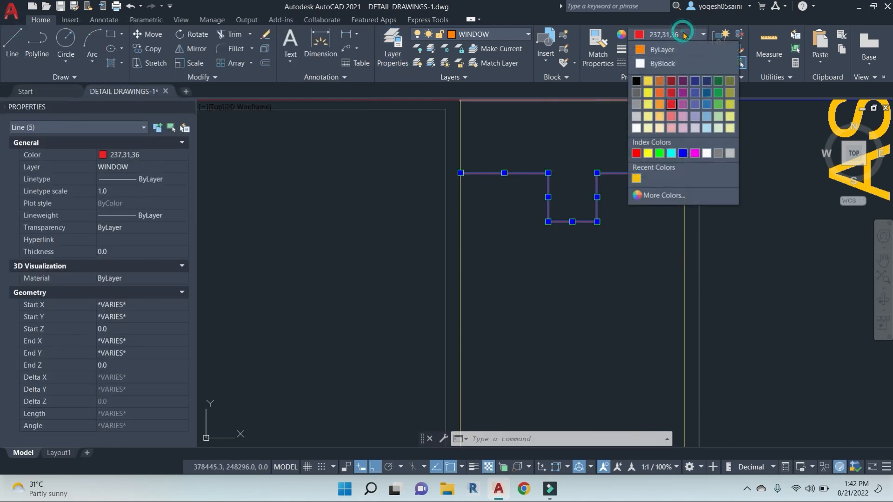
left_click(696, 53)
key("Escape")
Step: Draw a vertical line from the notch's lower-left corner down the wall to just above the lower break line
middle_click_drag(612, 287, 612, 252)
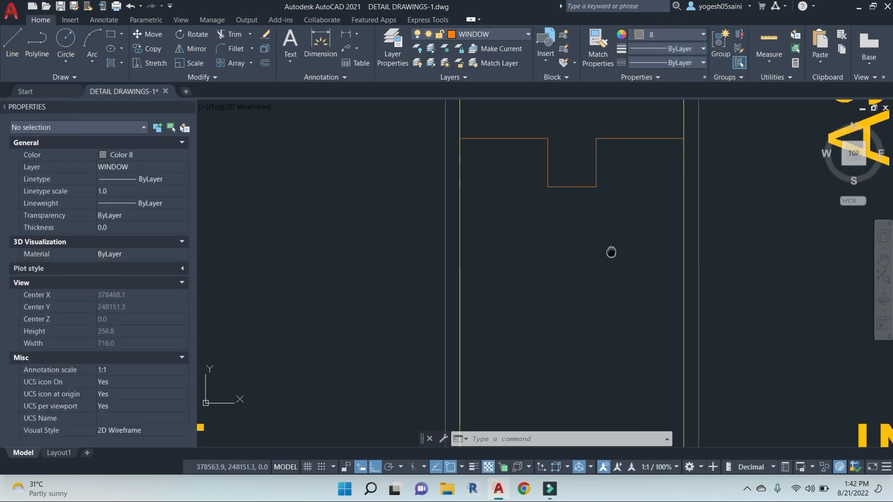
key("l")
key("Return")
left_click(548, 186)
scroll(548, 188, "down", 3)
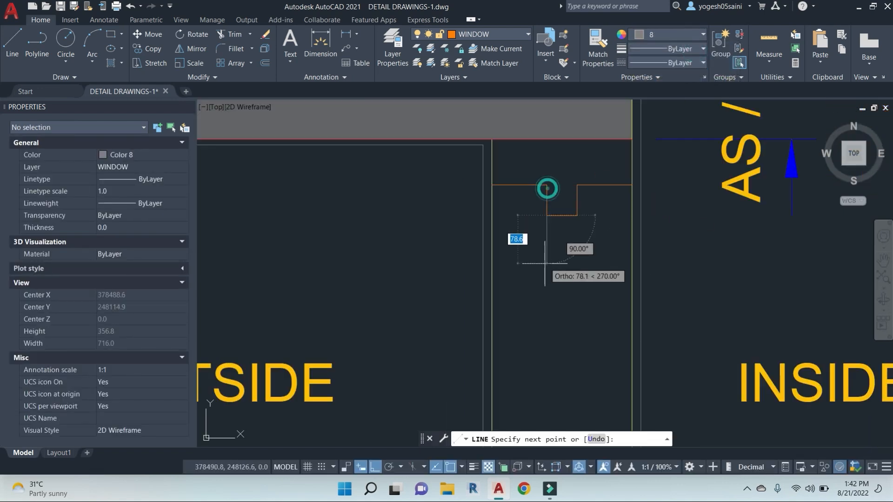
middle_click_drag(548, 331, 555, 146)
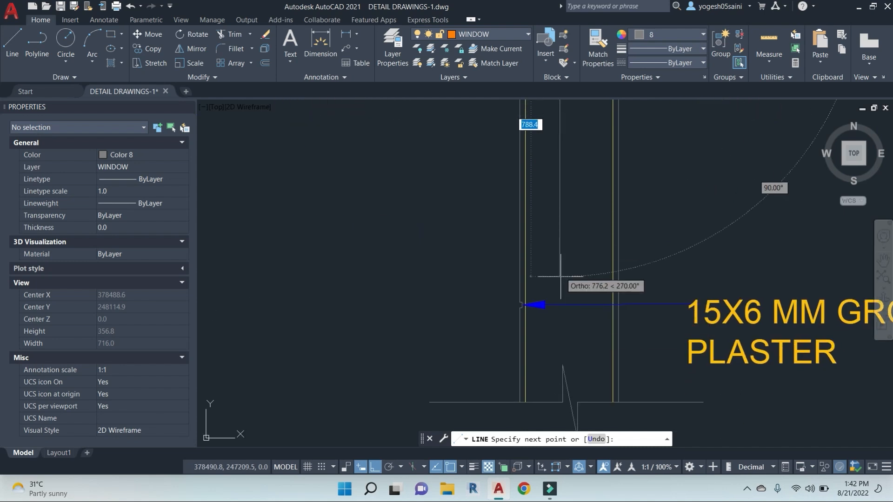
scroll(561, 335, "down", 5)
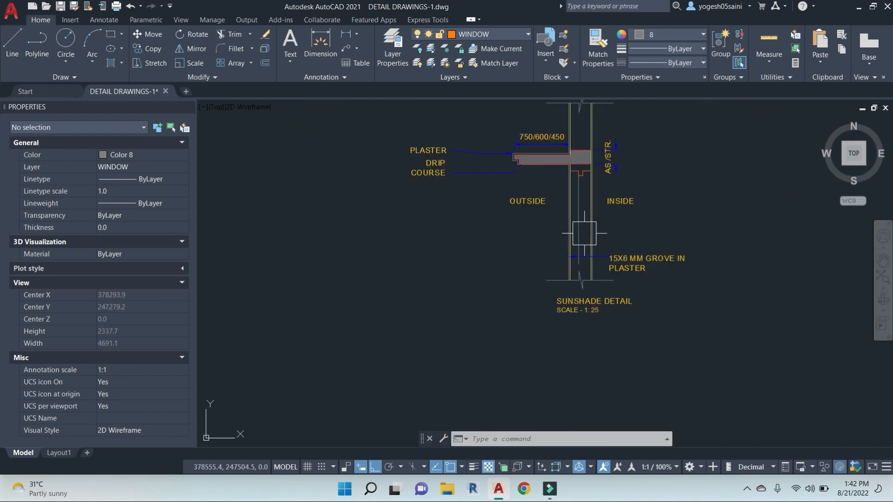
Step: Draw a second vertical line downward from the notch's lower-right corner, ending partway down the wall
scroll(565, 163, "up", 7)
left_click(563, 157)
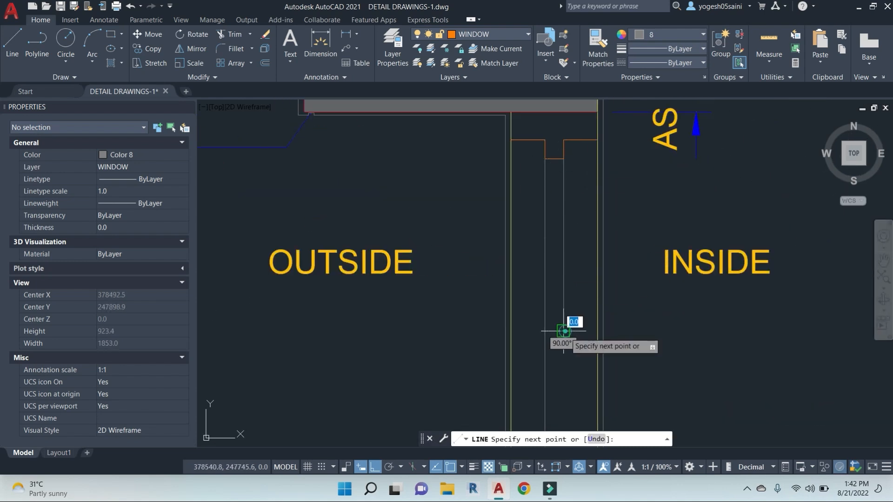
left_click(566, 336)
key("Escape")
Step: Extend the vertical line from the notch's lower-right corner down to the lower break line
type("ex")
key("space")
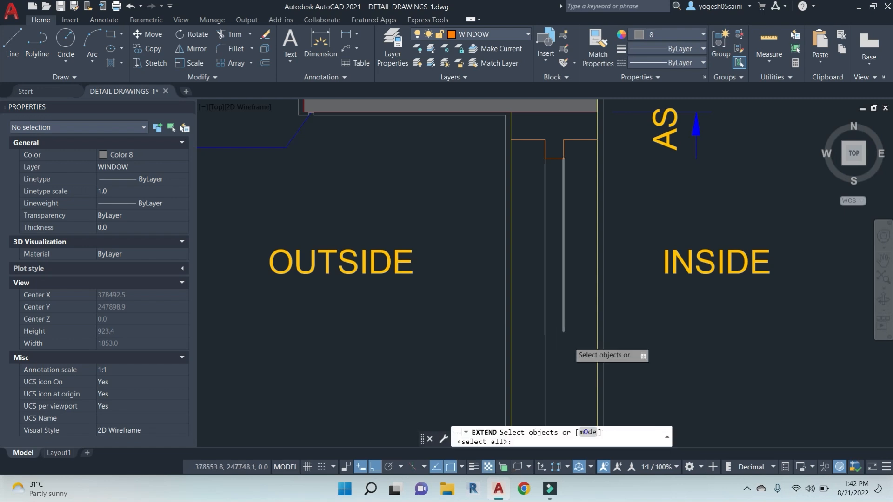
scroll(581, 366, "down", 2)
middle_click_drag(582, 367, 590, 189)
scroll(591, 316, "up", 4)
left_click(590, 347)
scroll(578, 251, "down", 2)
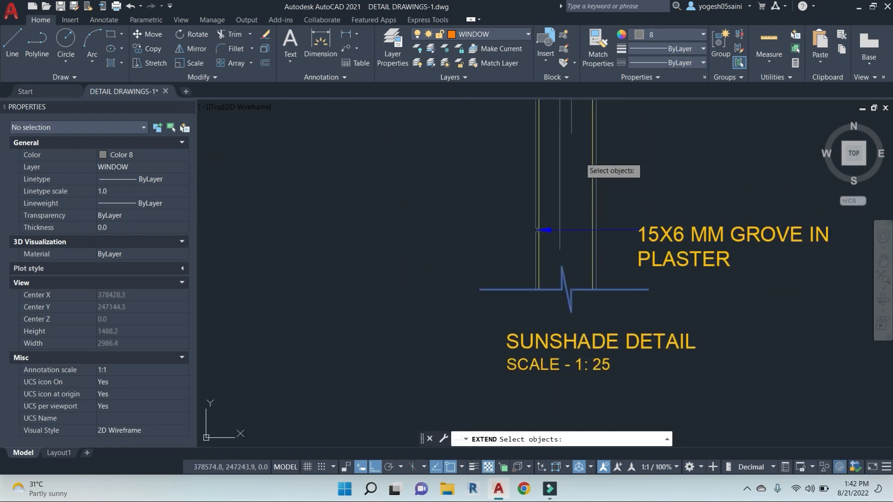
key("space")
left_click(578, 132)
middle_click_drag(582, 232, 580, 238)
Step: Extend the vertical line from the notch's lower-left corner down to the lower break line
key("Escape")
type("ex")
key("space")
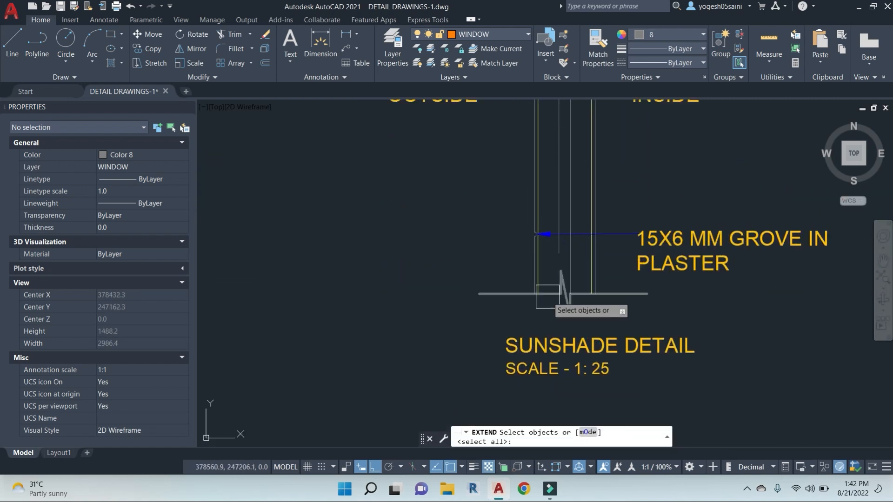
key("space")
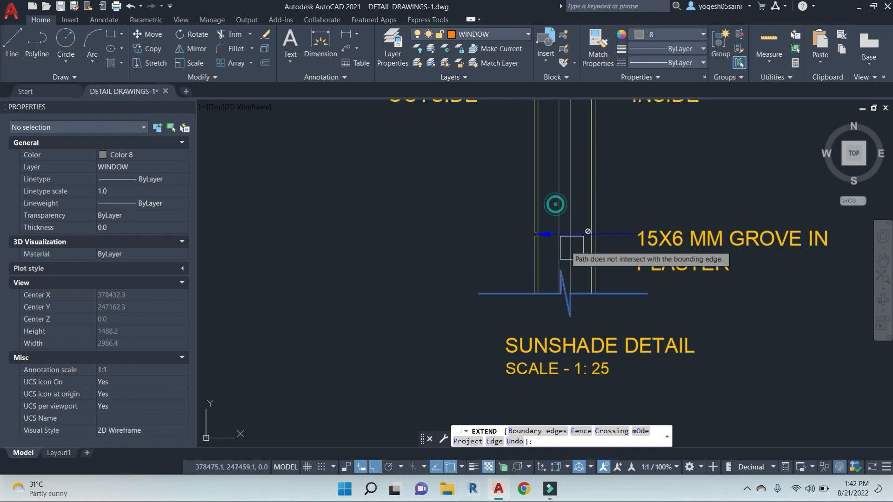
key("Escape")
key("Escape")
key("Escape")
scroll(579, 260, "down", 2)
scroll(590, 198, "up", 3)
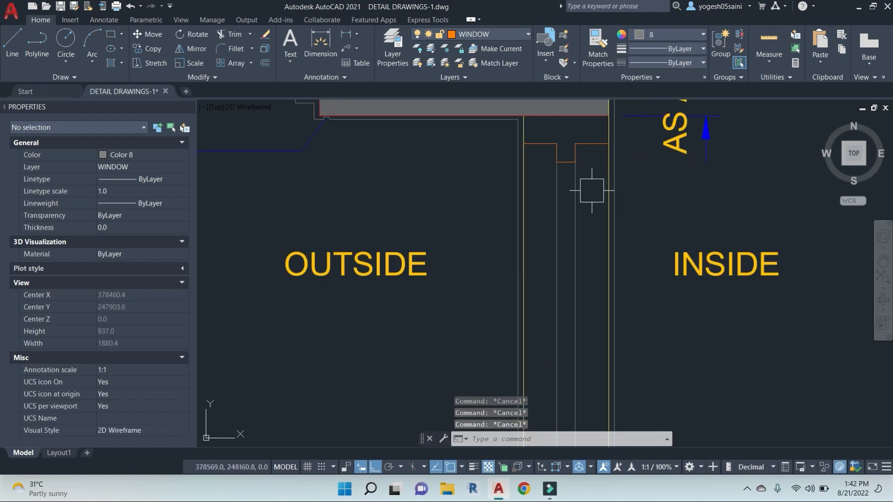
Step: Match the orange notched profile's properties onto the two long vertical window lines below it
type("MA")
key("space")
left_click(592, 191)
scroll(576, 189, "up", 2)
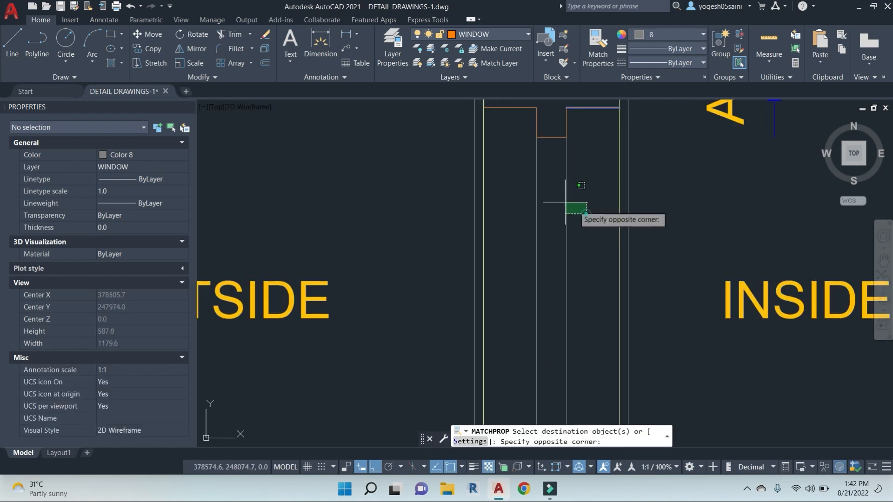
scroll(524, 187, "down", 2)
middle_click_drag(525, 187, 575, 209)
key("Escape")
key("Escape")
key("Escape")
middle_click_drag(632, 297, 653, 221)
key("Escape")
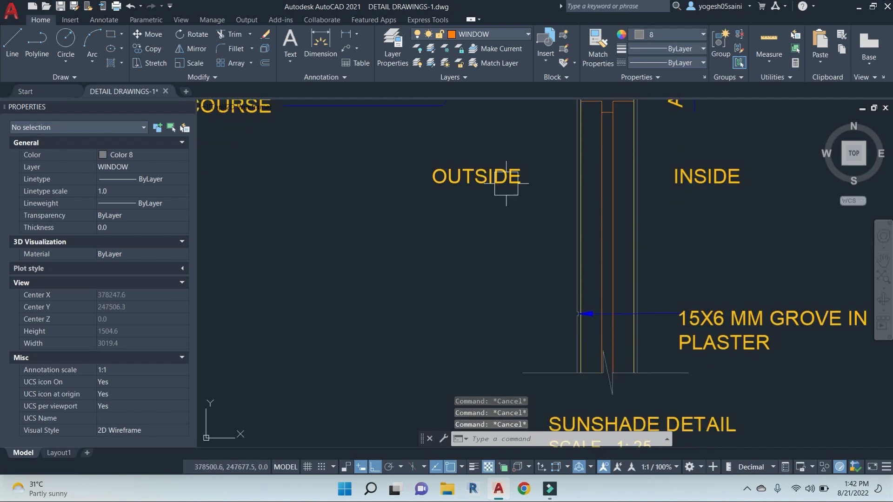
Step: Copy the OUTSIDE label horizontally toward the wall
left_click(509, 182)
type("co")
key("space")
left_click(693, 241)
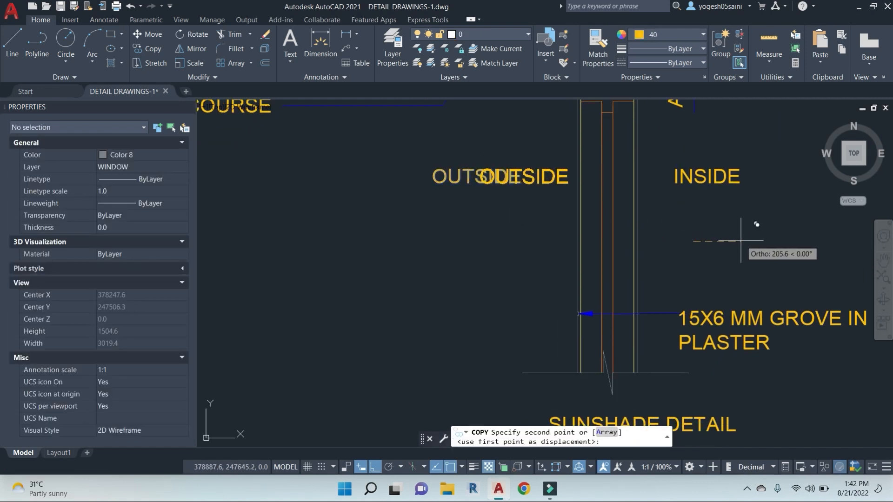
left_click(749, 240)
key("Escape")
key("Escape")
Step: Move the copied OUTSIDE label straight down, below the original
left_click(539, 177)
type("m")
key("space")
left_click(741, 218)
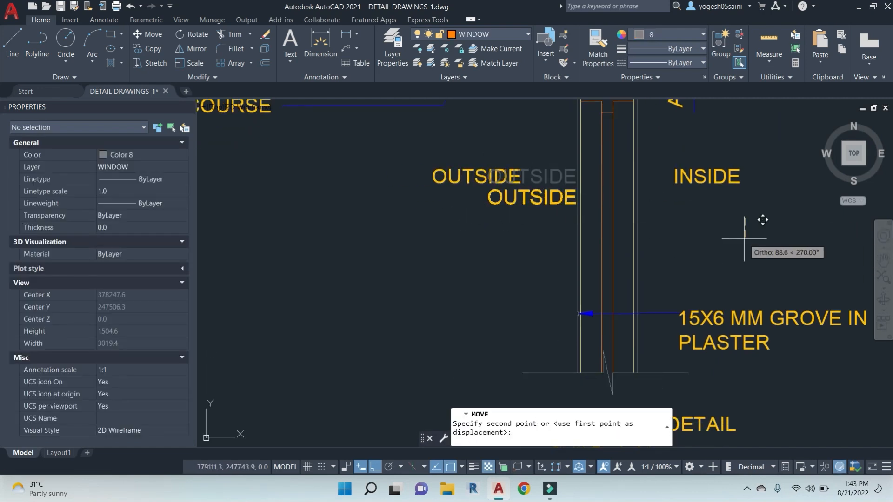
left_click(744, 274)
Step: Change the copied label's text to W1
double_click(535, 231)
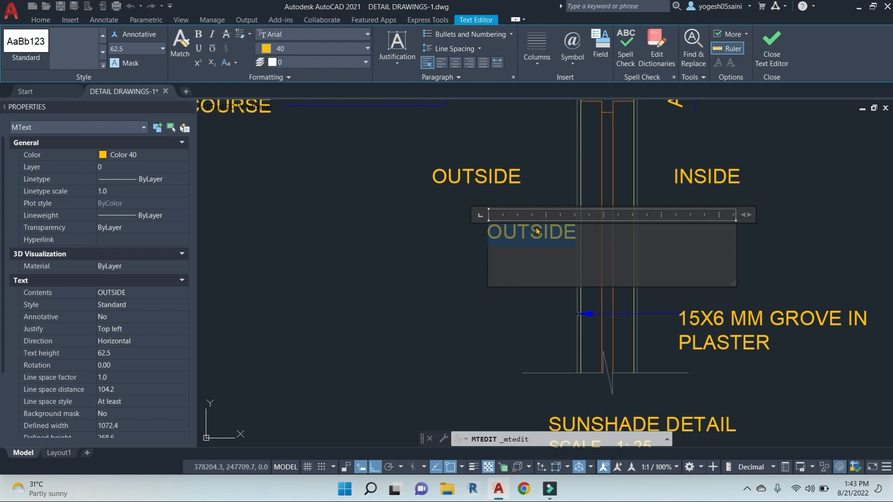
type("W1")
left_click(524, 305)
Step: Move the W1 label horizontally closer to the wall's outer face
left_click(504, 231)
type("m")
key("space")
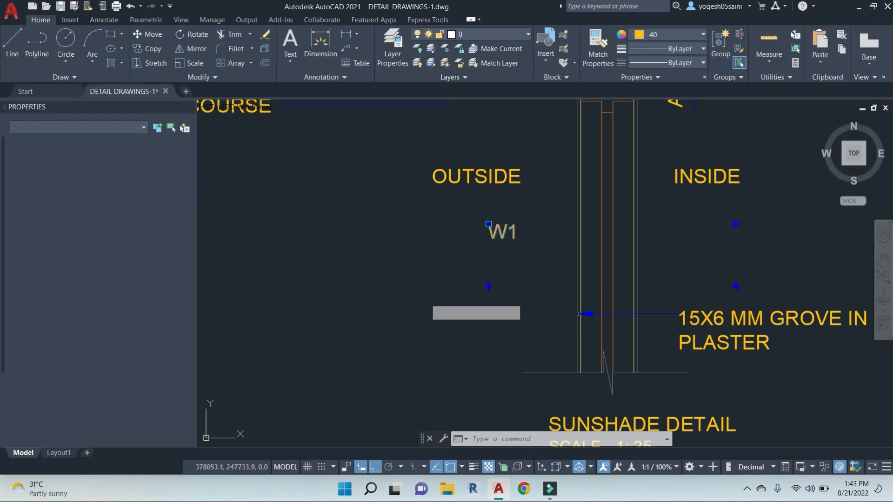
left_click(426, 298)
left_click(474, 294)
key("Escape")
key("Escape")
Step: Enclose the W1 label beside the wall in a variable-size circle with an offset factor of 0.4 and save the drawing
left_click(547, 228)
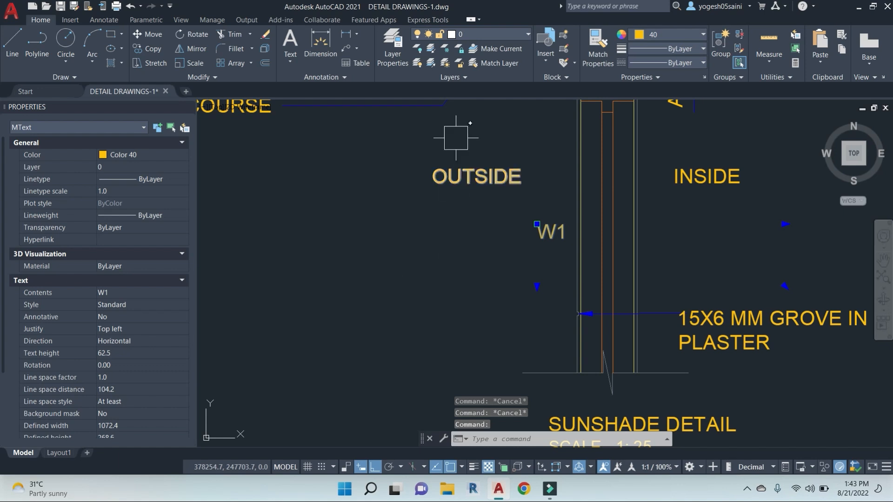
left_click(428, 21)
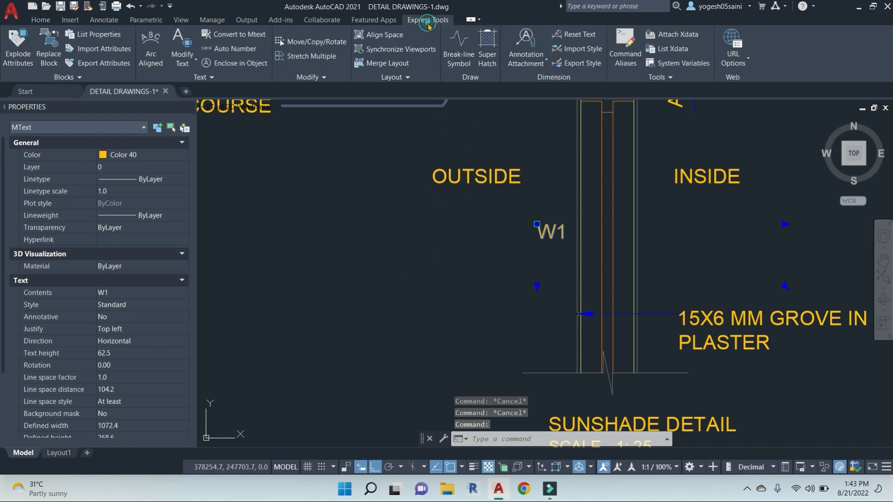
left_click(230, 66)
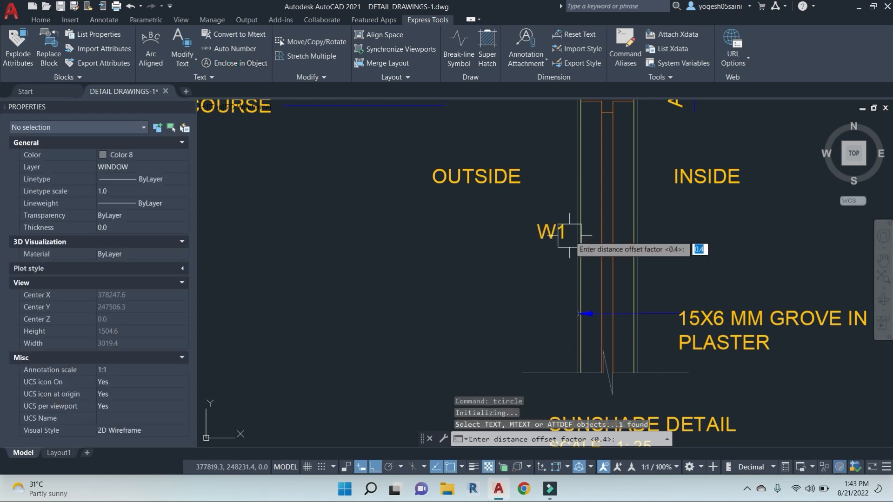
key("Return")
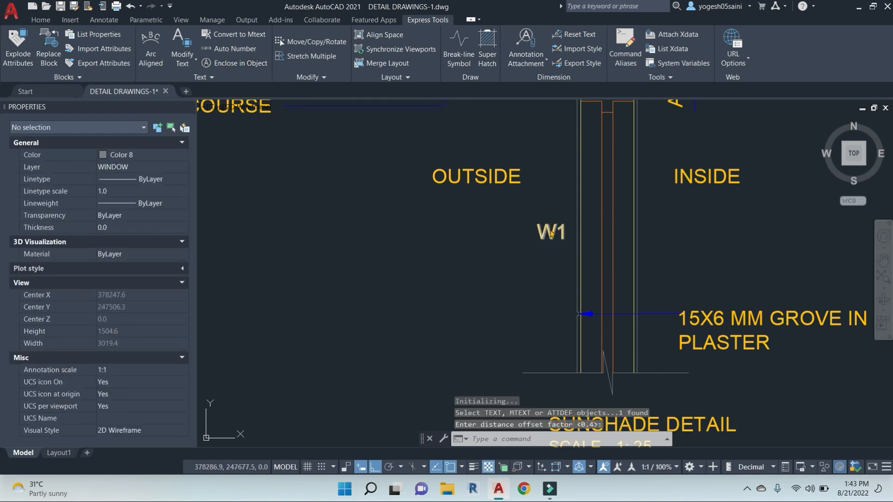
left_click(582, 258)
key("Return")
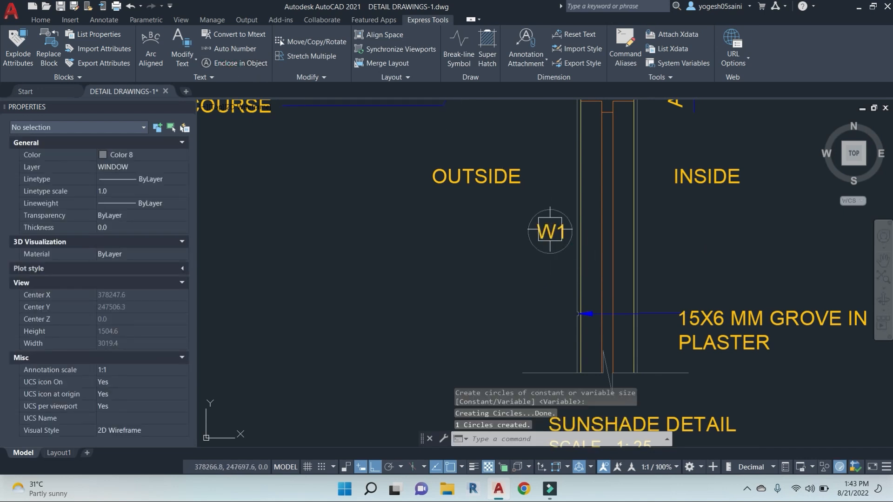
scroll(505, 266, "down", 4)
key("ctrl+s")
Step: Add a leader from the underside of the sunshade slab with the note RCC SUNSHADE AS/STR. DETAIL
scroll(544, 268, "up", 2)
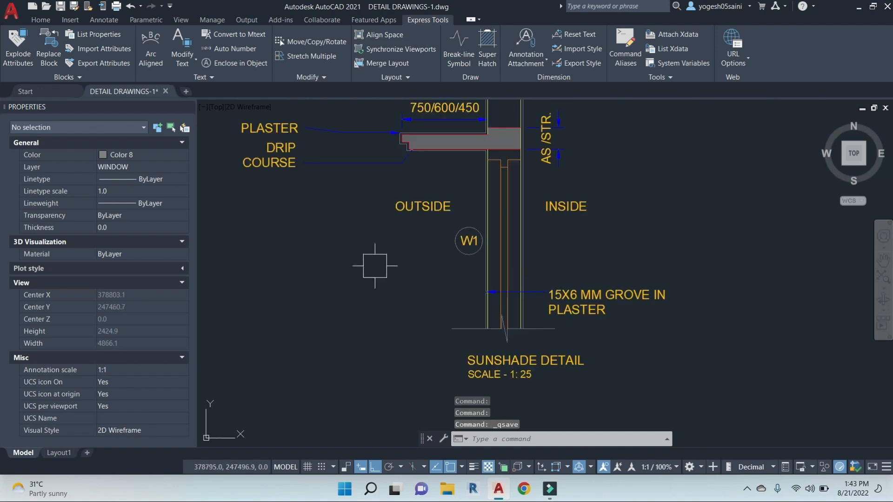
scroll(552, 238, "down", 2)
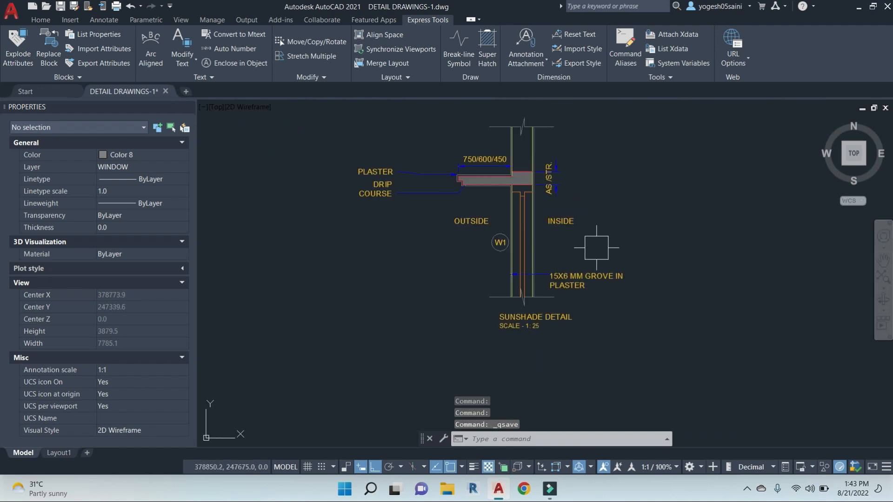
middle_click_drag(618, 305, 636, 288)
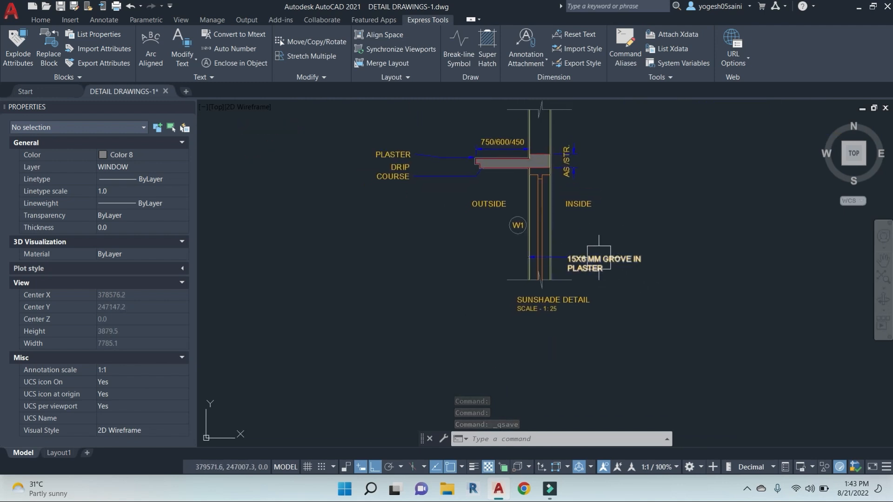
type("e")
key("Return")
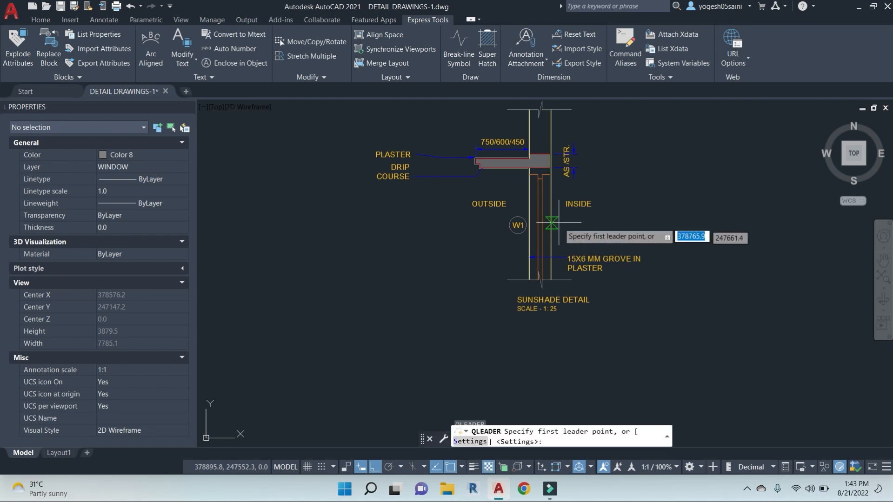
scroll(511, 156, "up", 4)
left_click(461, 187)
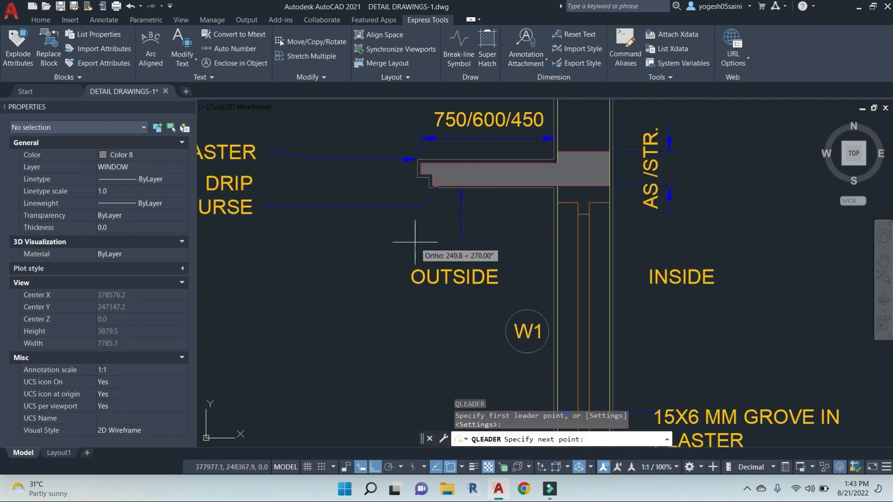
left_click(411, 242)
left_click(340, 242)
key("Return")
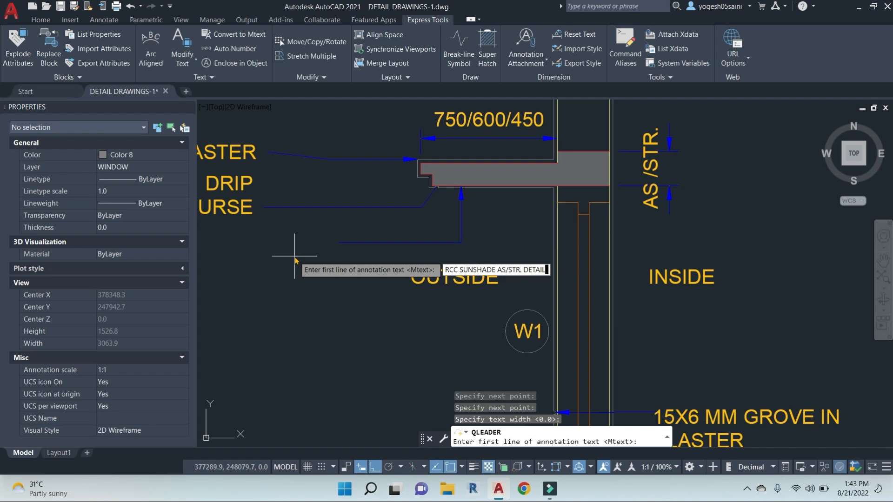
key("Return")
key("Return")
Step: Widen the text frame of the RCC SUNSHADE note so the text wraps onto two lines
left_click(302, 255)
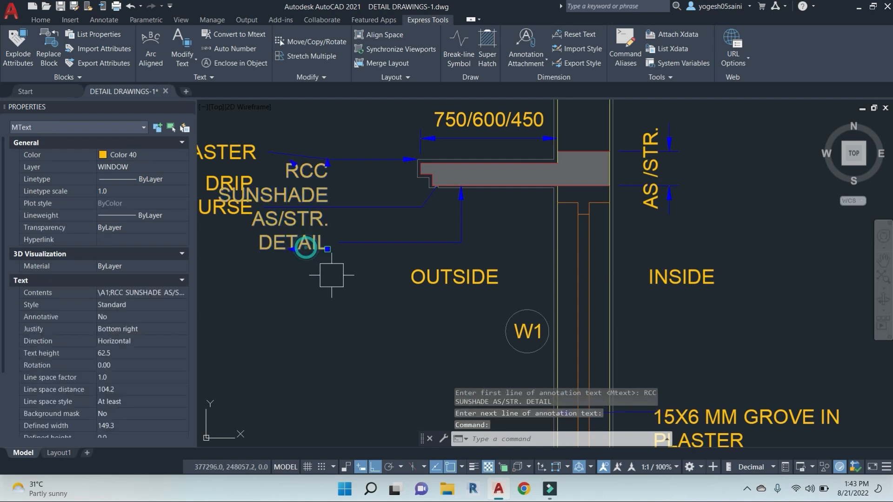
middle_click_drag(330, 271, 532, 311)
left_click(497, 295)
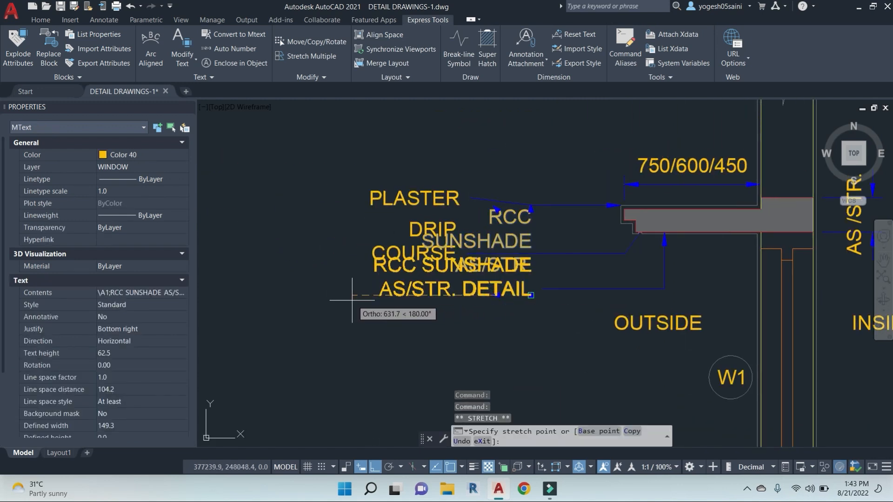
left_click(336, 295)
key("Escape")
key("Escape")
Step: Stretch the RCC SUNSHADE note, its leader line and the OUTSIDE label straight down by about 70, and save the drawing
type("s")
key("Return")
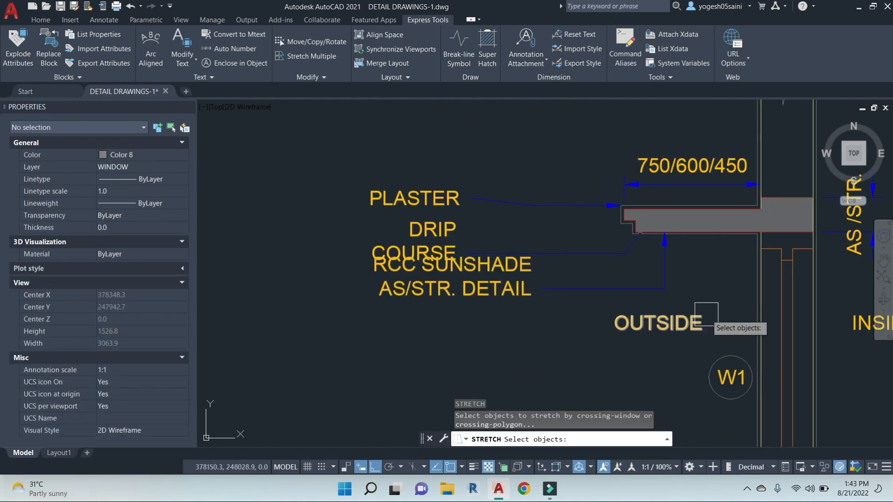
scroll(719, 343, "up", 2)
left_click(719, 344)
scroll(303, 261, "down", 2)
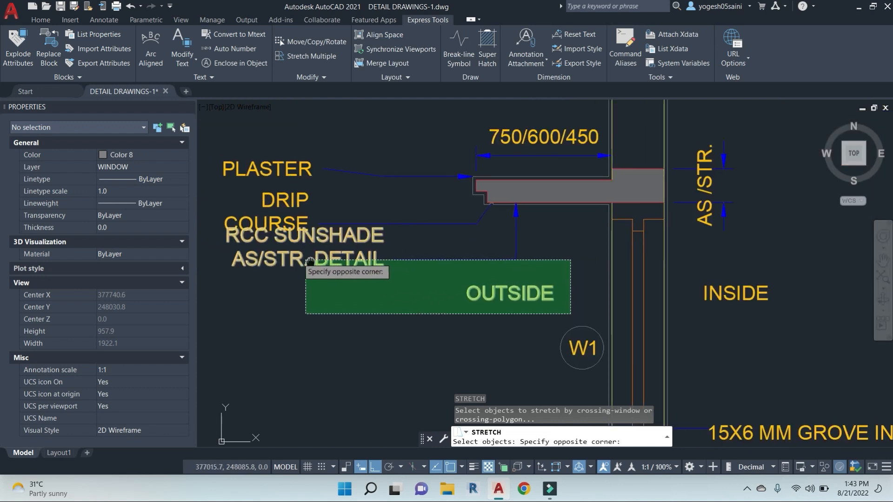
left_click(289, 254)
key("Return")
left_click(309, 320)
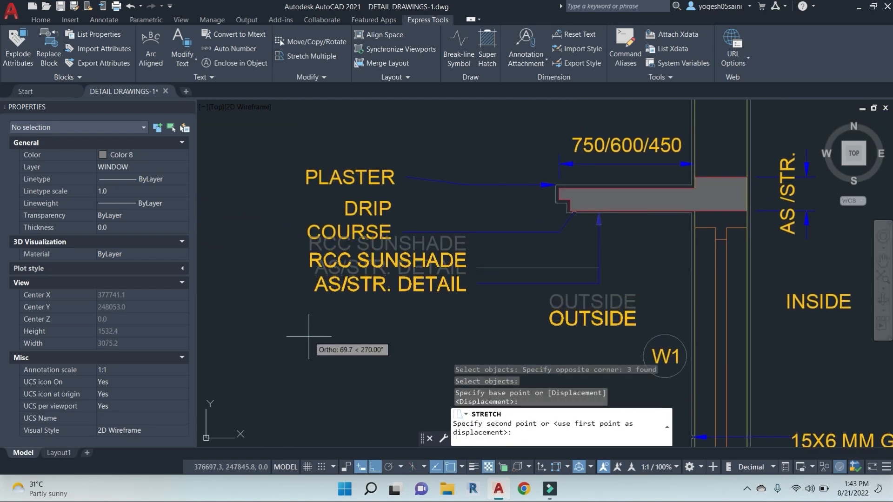
left_click(309, 339)
key("Escape")
key("Escape")
scroll(364, 323, "down", 2)
middle_click_drag(441, 335, 453, 283)
scroll(459, 263, "down", 2)
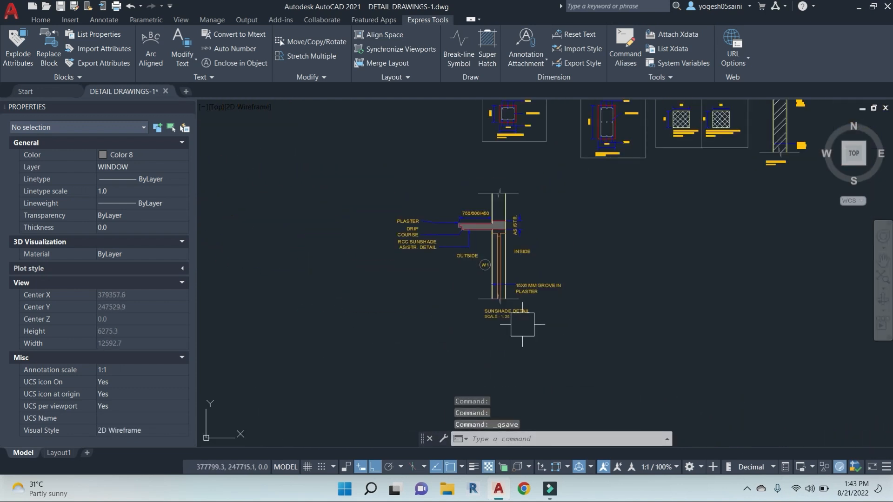
Step: Hatch the wall portion between the upper break line and the sunshade slab with the ANGLE pattern
scroll(520, 323, "up", 4)
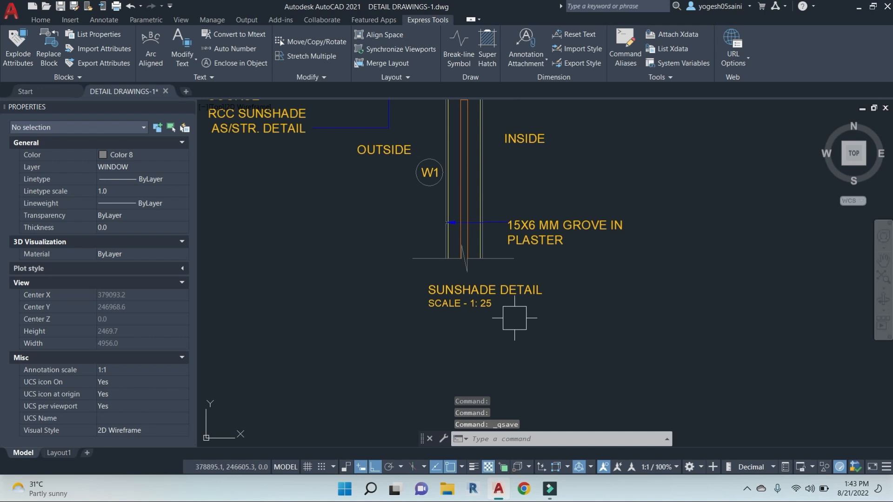
scroll(514, 318, "down", 4)
key("Escape")
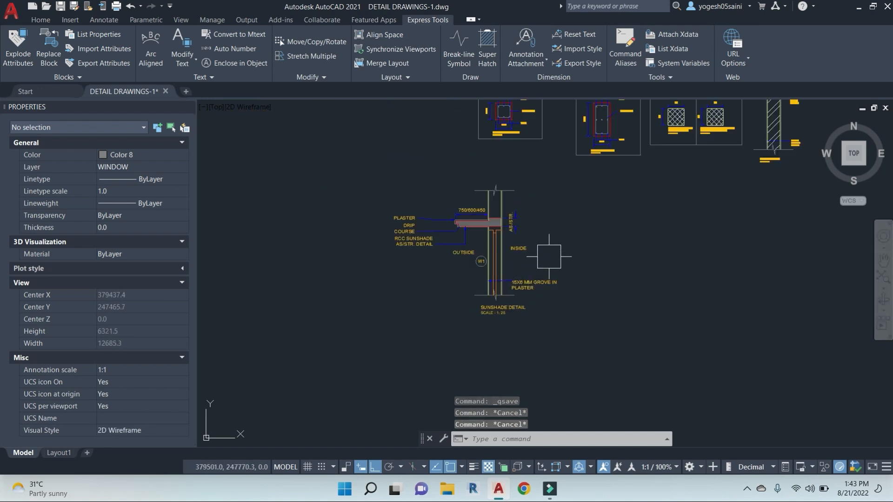
scroll(501, 205, "up", 4)
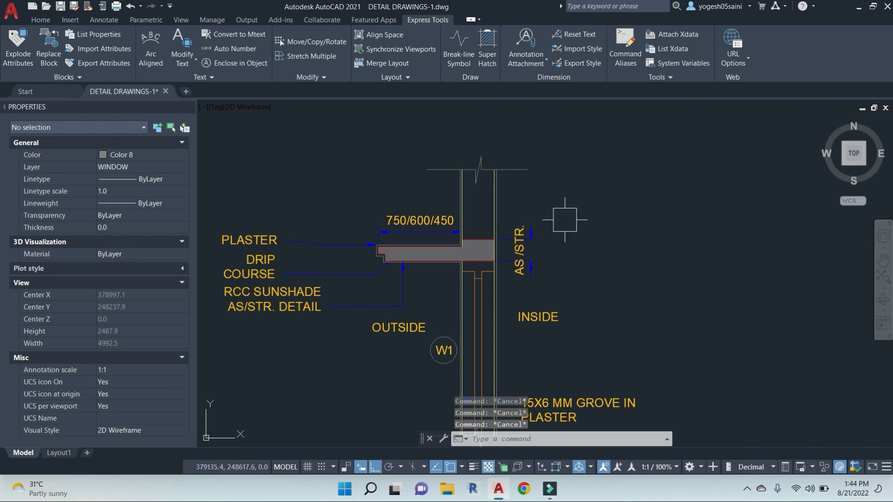
type("h")
key("Return")
left_click(478, 208)
right_click(478, 208)
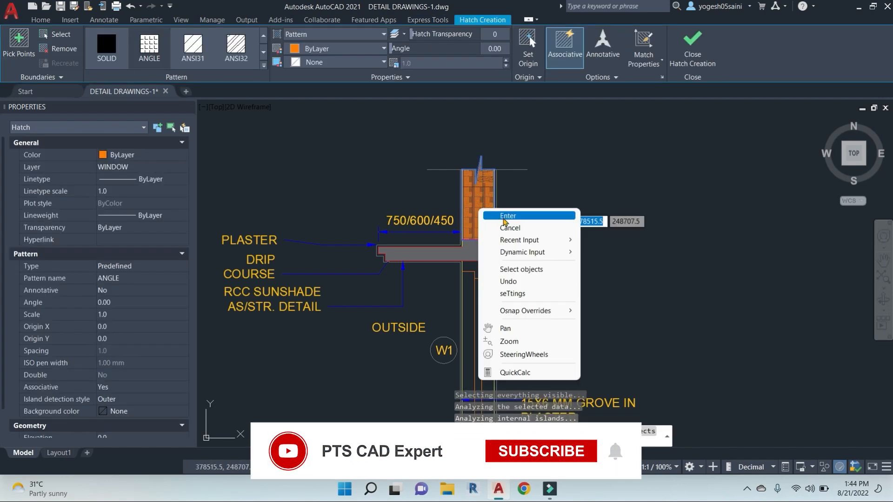
left_click(503, 217)
scroll(478, 200, "up", 4)
left_click(478, 200)
scroll(568, 253, "down", 6)
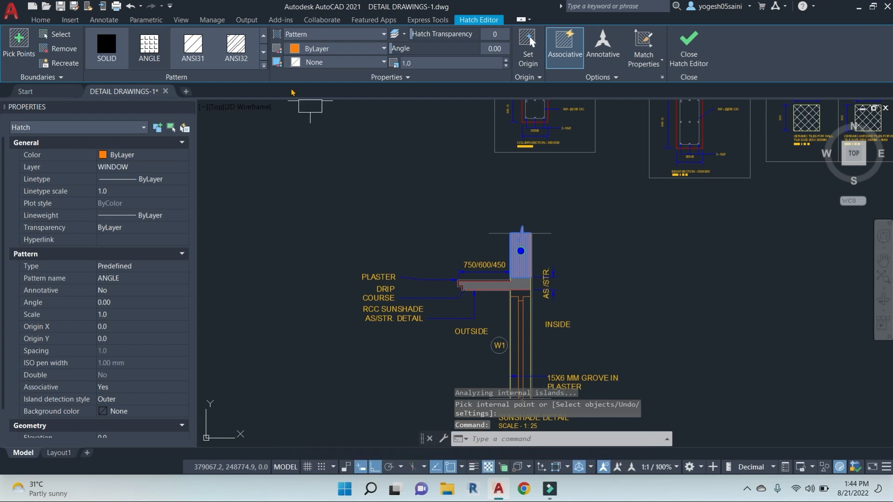
Step: Change the wall hatch to the ANSI32 pattern and put it on layer 0
left_click(235, 46)
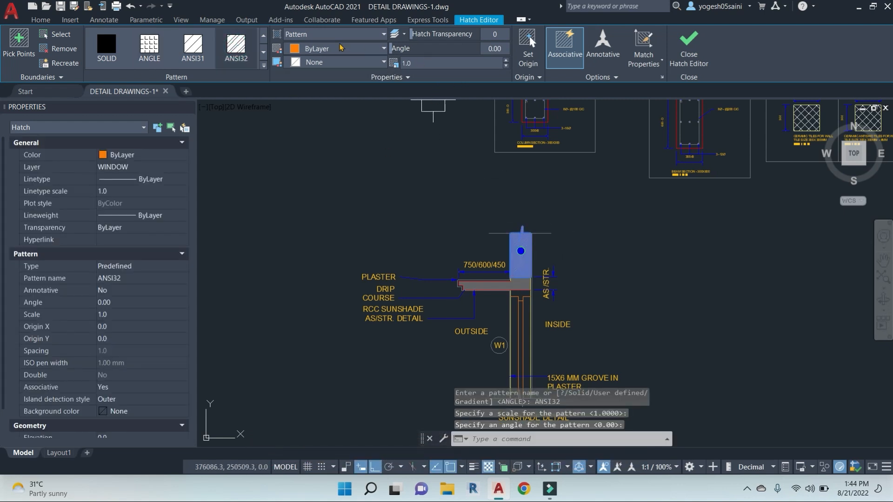
left_click(355, 49)
left_click(553, 34)
left_click(46, 18)
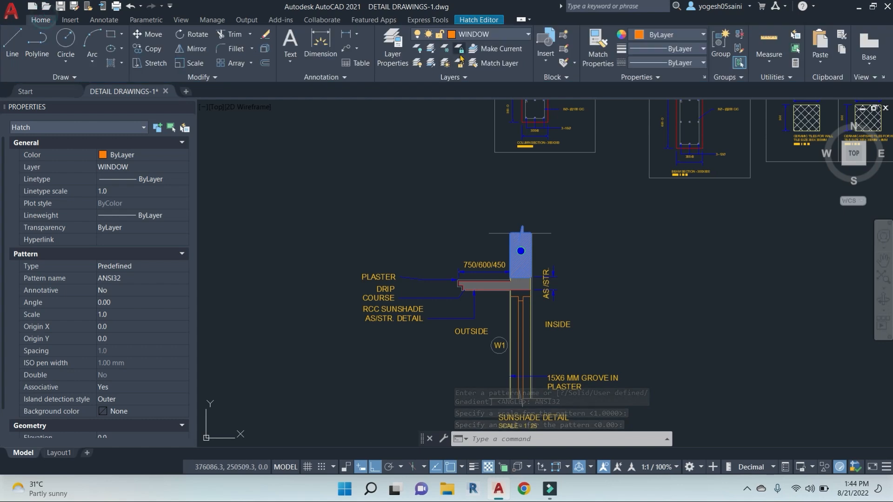
left_click(468, 36)
left_click(465, 46)
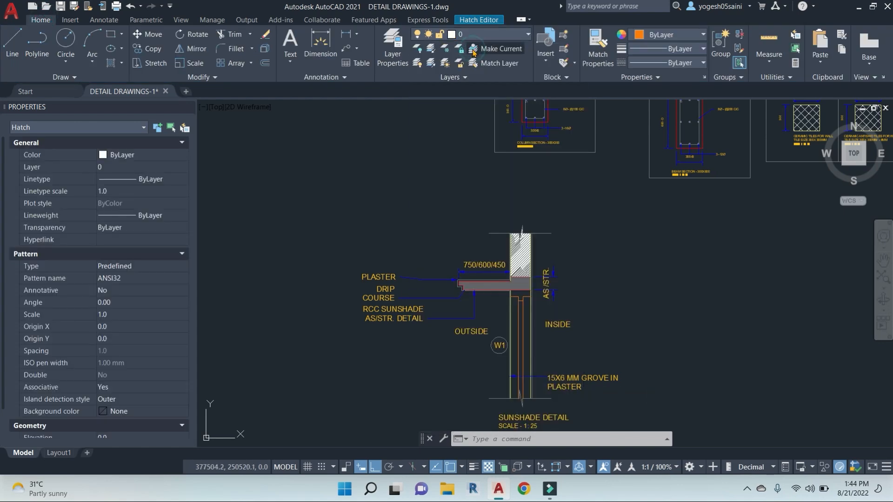
scroll(521, 254, "up", 6)
key("Escape")
key("Escape")
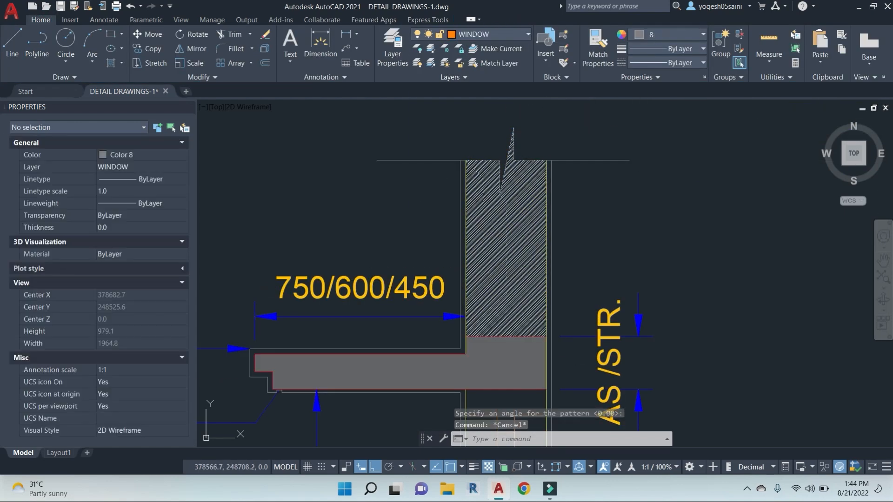
Step: Set the wall hatch's pattern scale to 20 and save the drawing
left_click(507, 270)
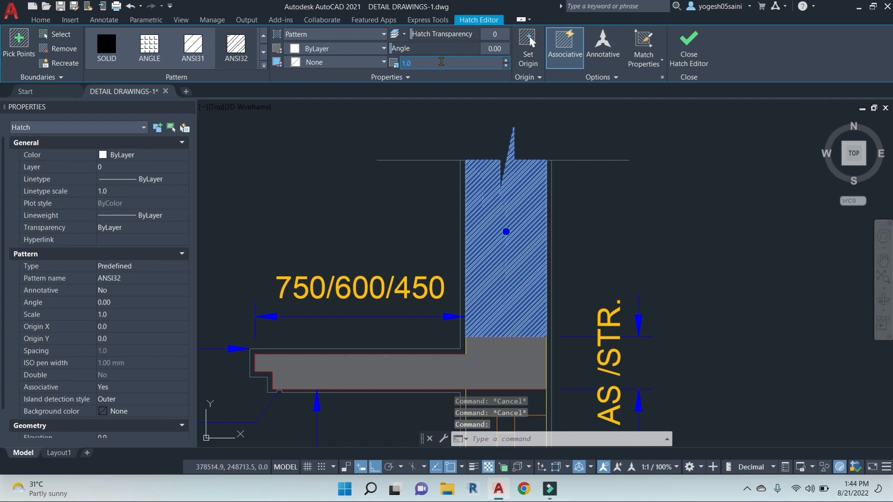
left_click(441, 62)
type("20")
key("Return")
key("Escape")
scroll(529, 270, "down", 10)
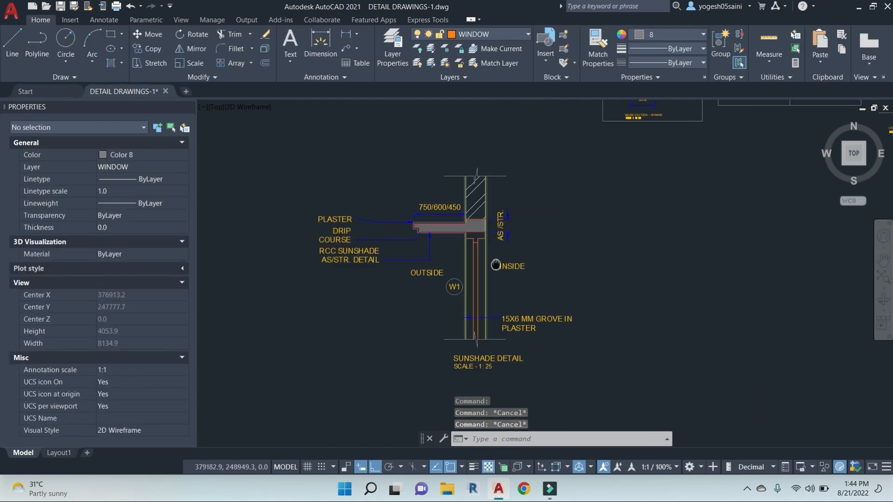
key("ctrl+s")
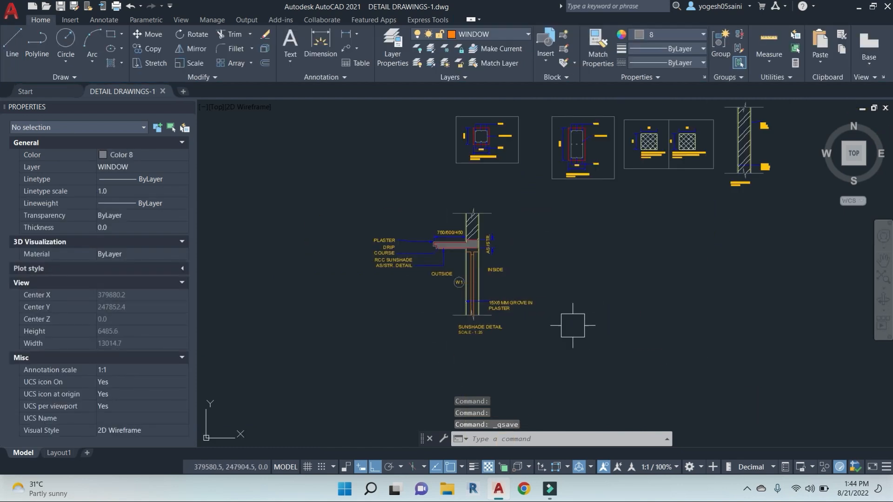
Step: Examine the arrangement of the sunshade detail relative to the column, beam, tile and wall details
scroll(593, 275, "down", 3)
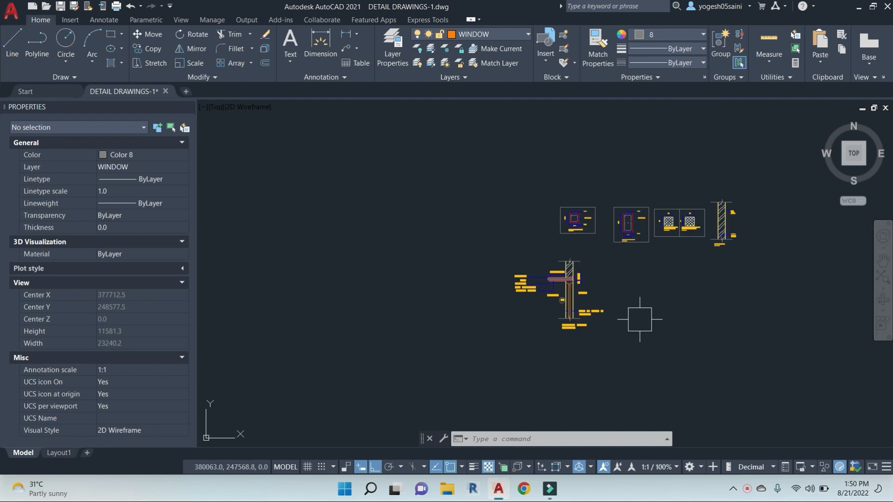
middle_click_drag(655, 316, 571, 331)
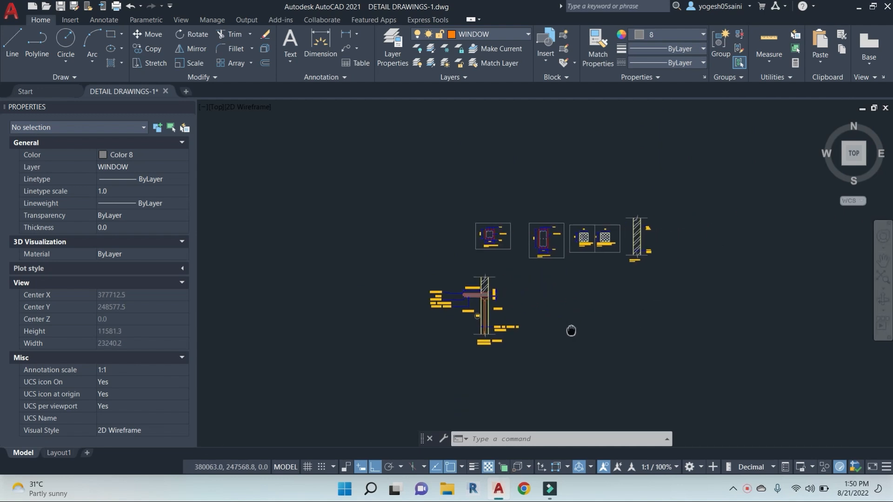
scroll(481, 276, "up", 2)
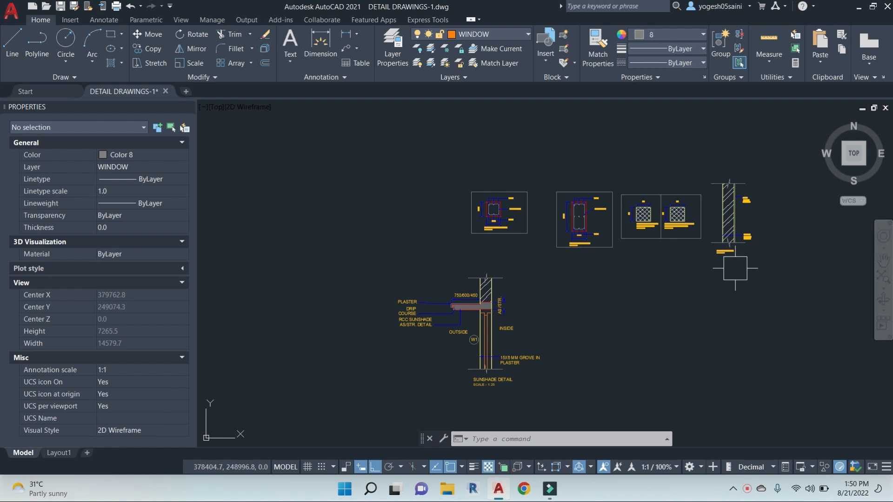
middle_click_drag(644, 304, 678, 294)
scroll(503, 282, "up", 2)
scroll(521, 307, "down", 6)
scroll(620, 285, "up", 10)
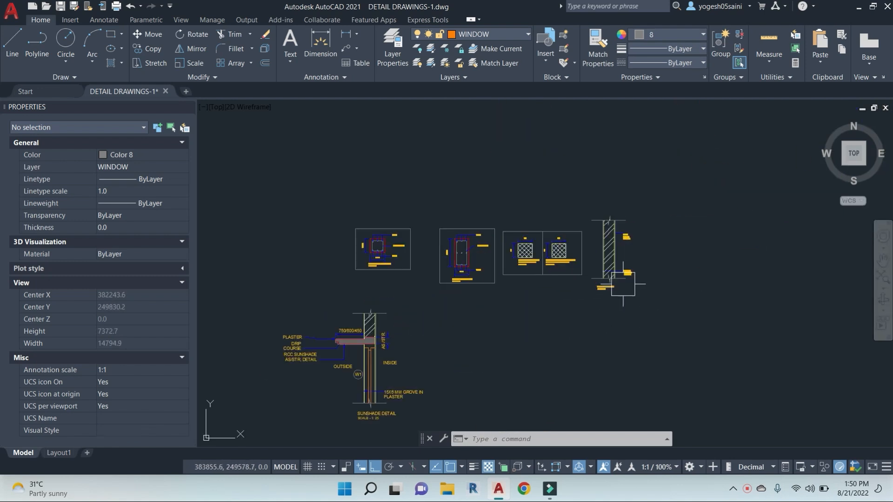
scroll(563, 320, "down", 6)
middle_click_drag(564, 321, 617, 305)
Step: Copy the sunshade detail's upper wall portion with its break line, hatch and plaster lines to the empty area beside the detail
scroll(367, 327, "up", 6)
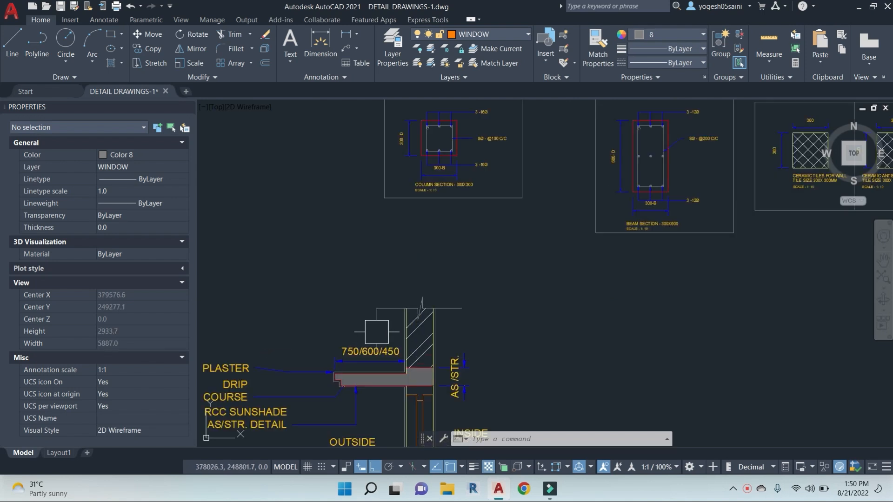
left_click(539, 336)
left_click(313, 249)
type("co")
key("Return")
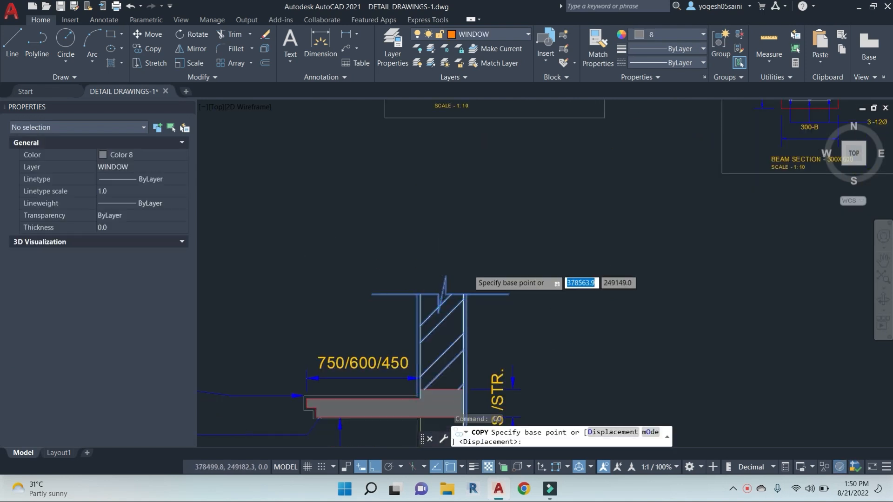
scroll(521, 288, "down", 5)
left_click(577, 335)
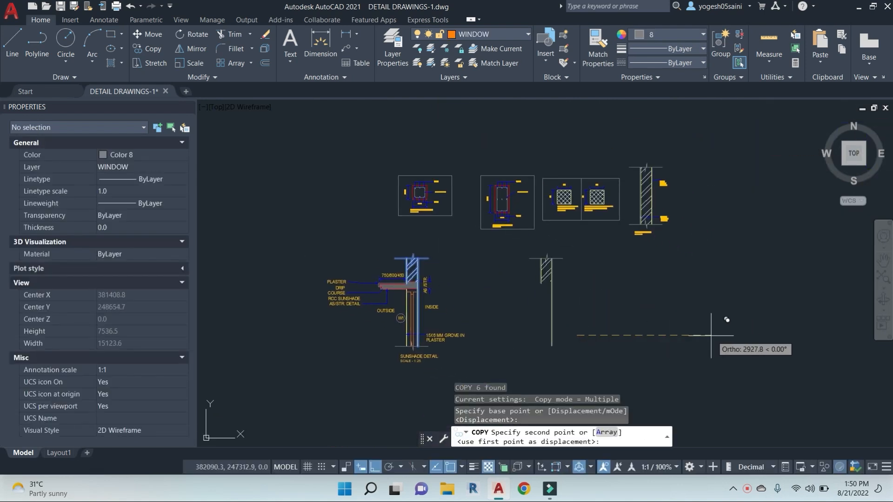
left_click(731, 320)
key("Escape")
key("Escape")
scroll(549, 294, "up", 8)
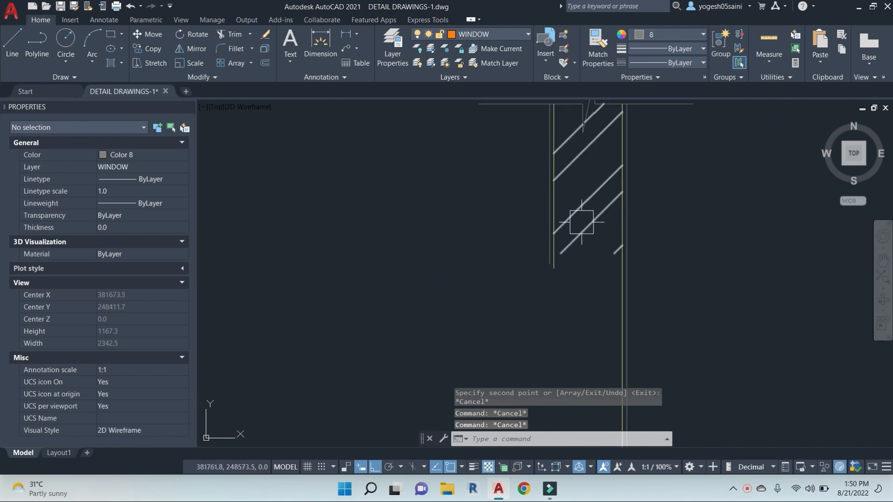
Step: Draw a horizontal floor line about 1524 mm long from the lower end of the copied wall's inner face towards the outside
scroll(581, 221, "down", 4)
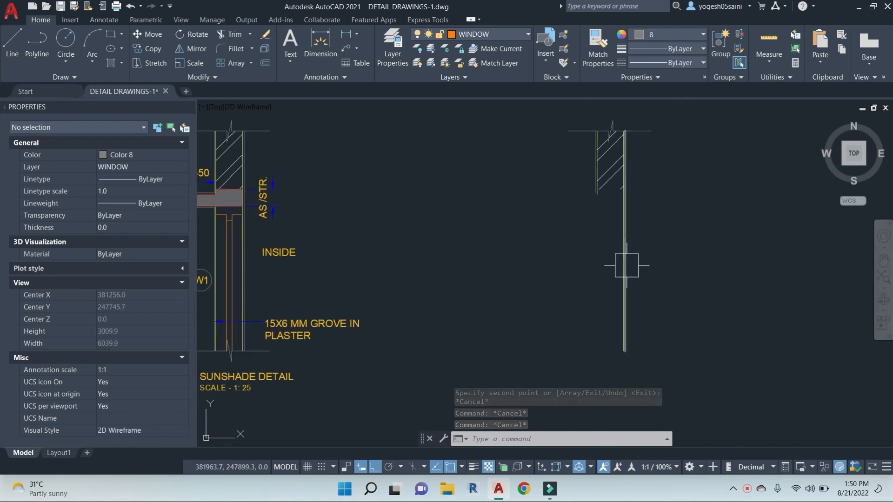
middle_click_drag(627, 266, 612, 284)
key("Escape")
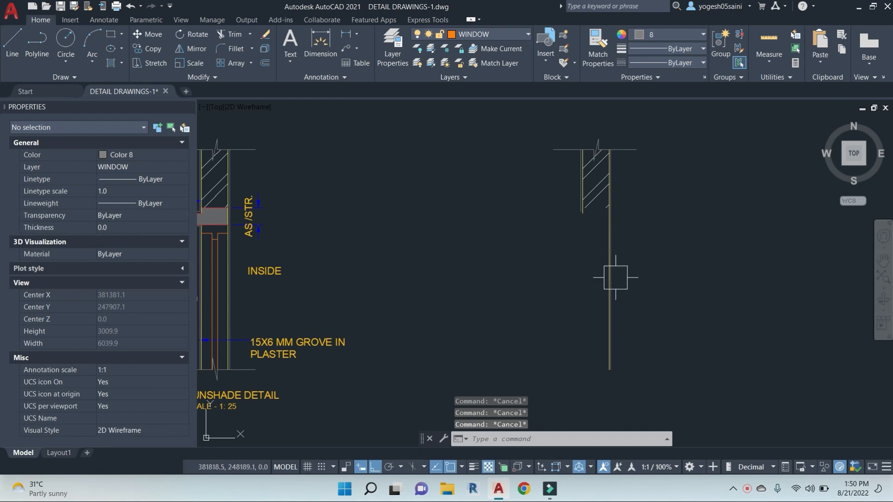
key("l")
key("Return")
left_click(610, 369)
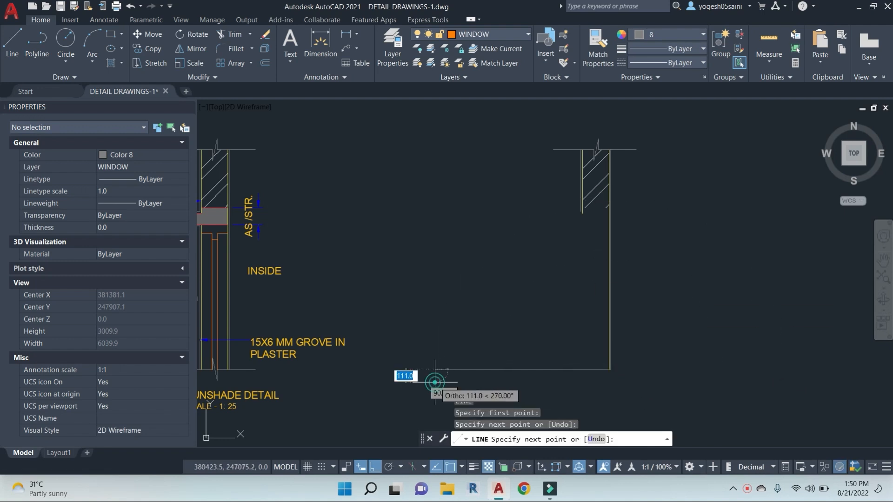
left_click(435, 382)
key("Escape")
Step: Extend the copied wall's short outer face and plaster lines down to the horizontal floor line
type("ex")
key("Return")
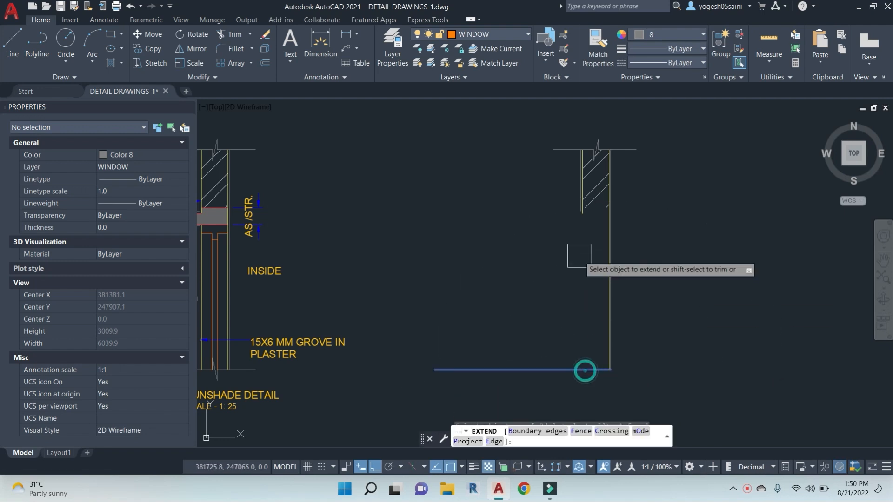
left_click(580, 254)
left_click(543, 189)
left_click(543, 188)
left_click(599, 248)
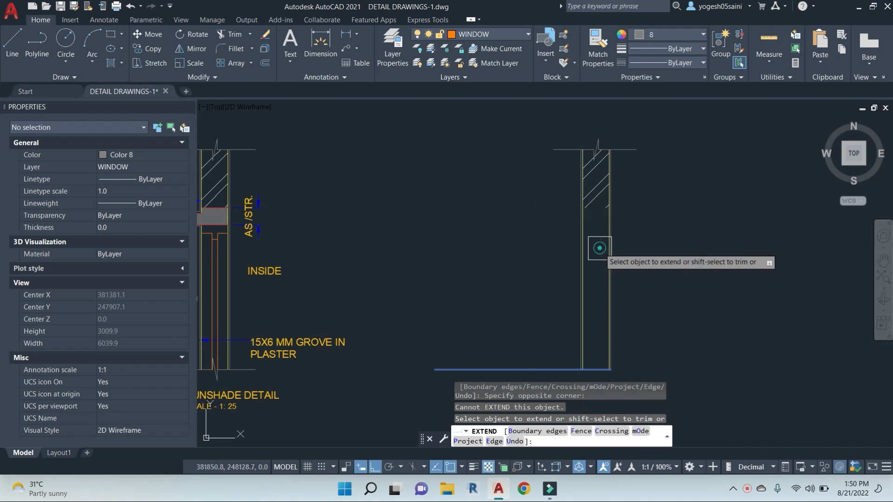
key("Escape")
key("Escape")
Step: Remove the copied wall hatch's boundary associativity and stretch its lower edge down to the floor line
scroll(594, 199, "up", 2)
left_click(600, 187)
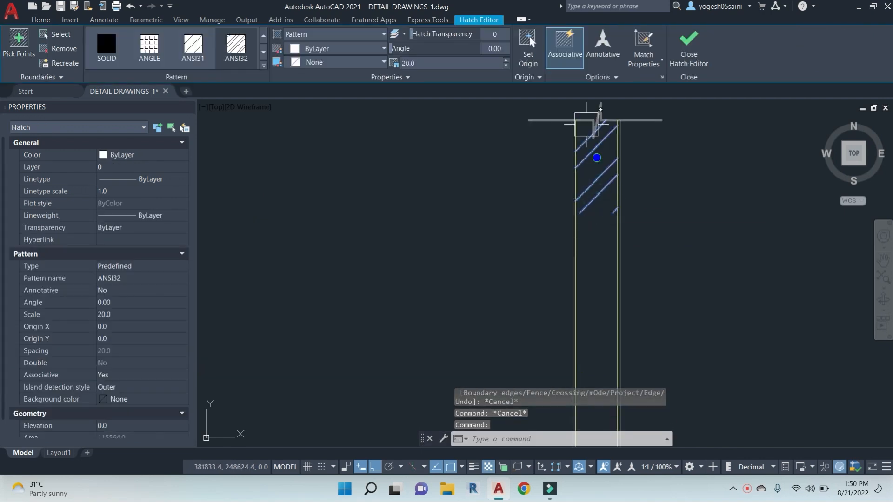
left_click(566, 51)
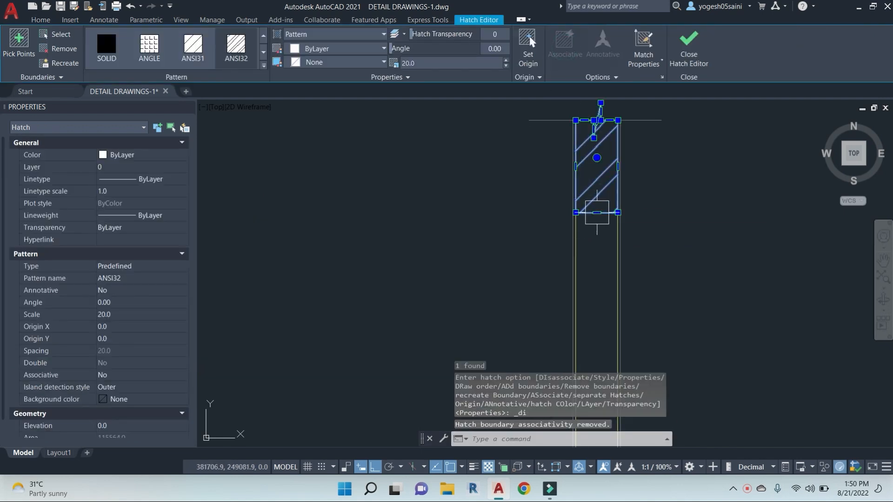
left_click(596, 213)
middle_click_drag(600, 350, 600, 205)
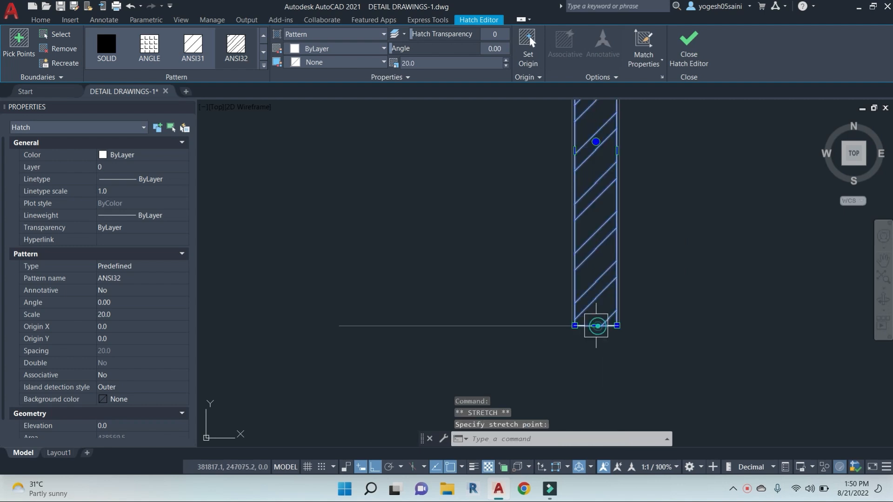
left_click(595, 325)
key("Escape")
key("Escape")
key("Escape")
scroll(505, 325, "down", 3)
middle_click_drag(572, 339, 595, 336)
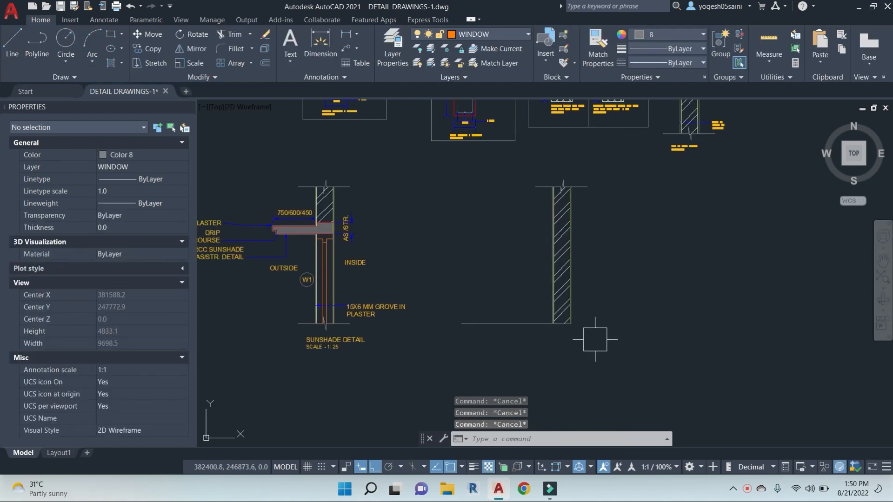
Step: Stretch the floor line's end at the wall's inner face horizontally well past the wall on the inside
left_click(524, 331)
left_click(571, 324)
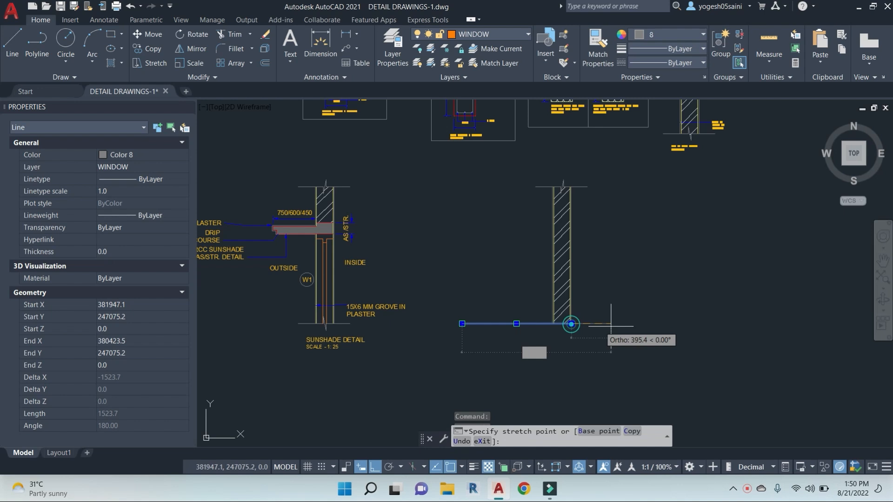
left_click(768, 325)
key("Escape")
middle_click_drag(720, 344, 676, 336)
key("Escape")
key("Escape")
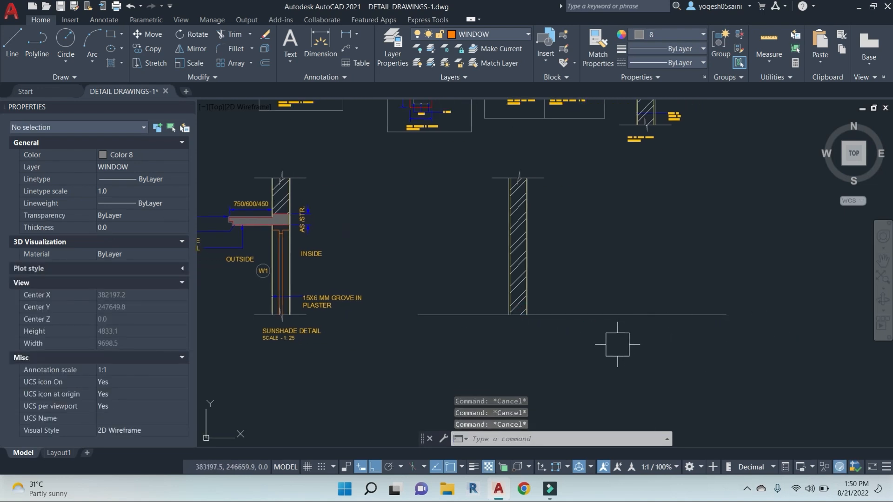
Step: Draw a short vertical line upwards from the floor line near its inside end to start a level symbol
type("l")
key("Return")
scroll(681, 308, "up", 4)
left_click(673, 312)
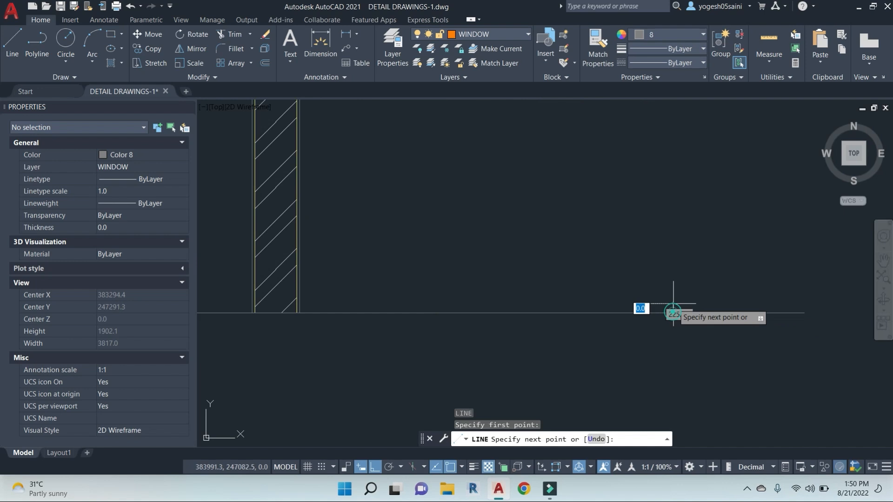
left_click(673, 234)
key("Escape")
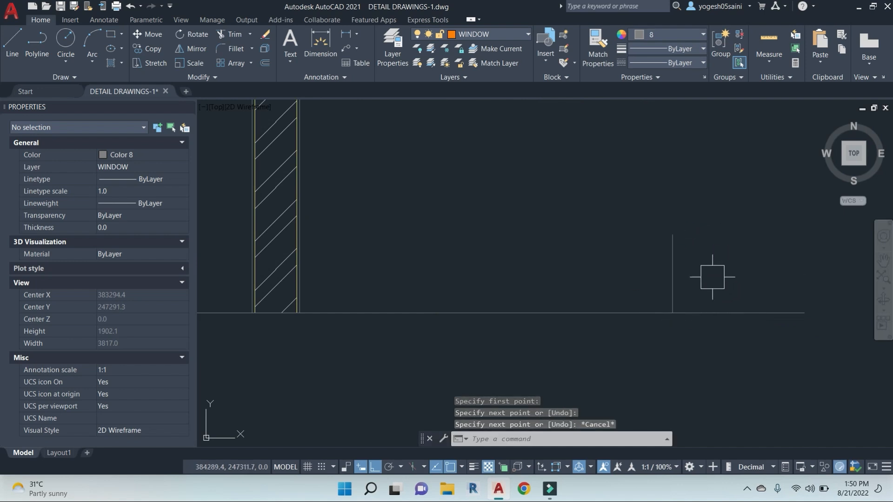
Step: With Ortho off, draw a slanted line up from the vertical line's foot and continue it with a horizontal line crossing the vertical
key("Return")
left_click(673, 312)
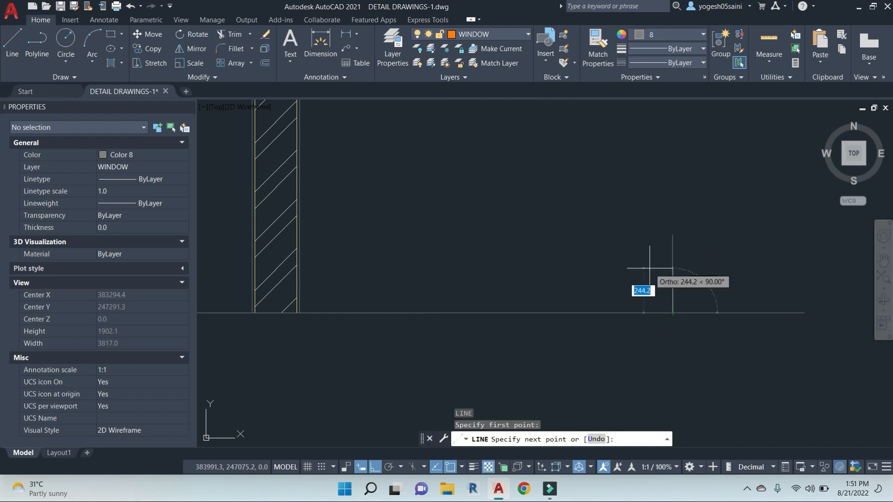
key("F8")
left_click(648, 277)
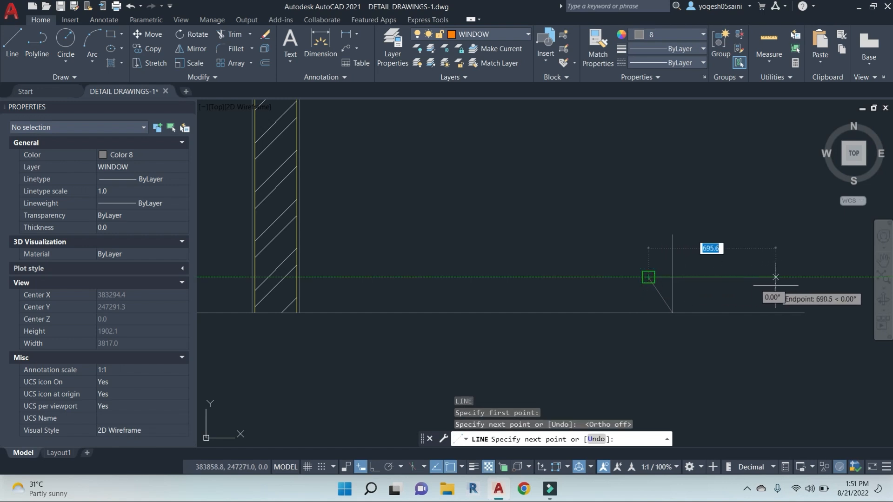
left_click(824, 278)
key("Escape")
key("Escape")
middle_click_drag(744, 291, 628, 273)
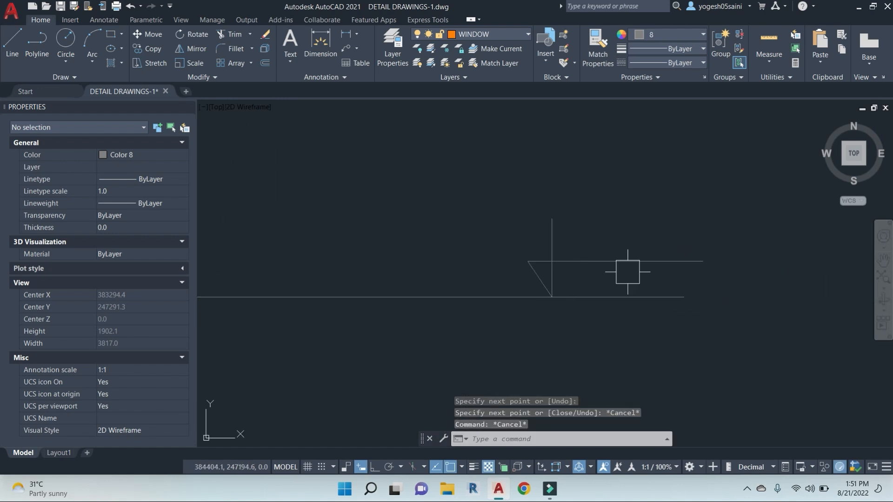
key("Escape")
key("Escape")
Step: Copy the groove-in-plaster note from the sunshade detail to beside the level symbol
scroll(622, 261, "down", 4)
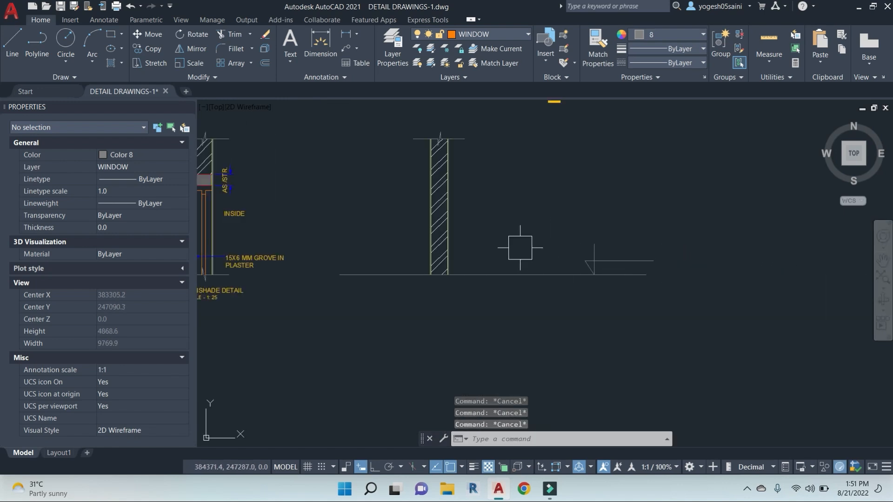
left_click(265, 254)
type("co")
key("Return")
left_click(290, 220)
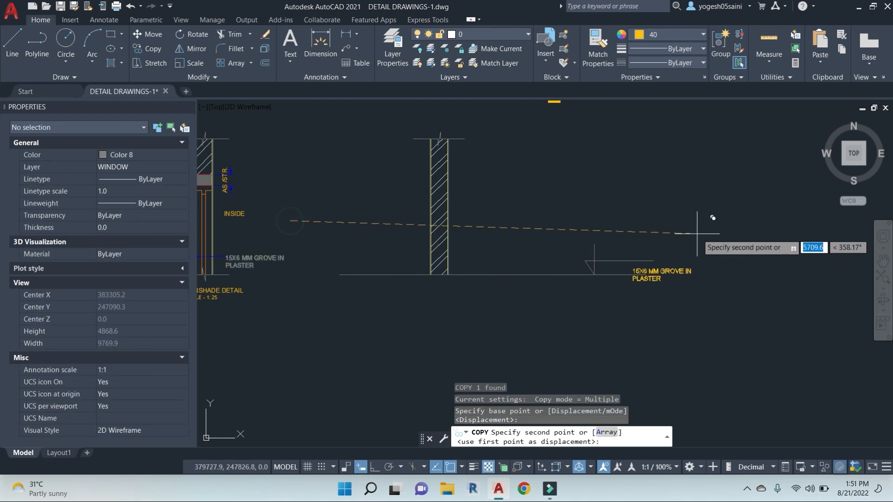
left_click(669, 218)
key("Escape")
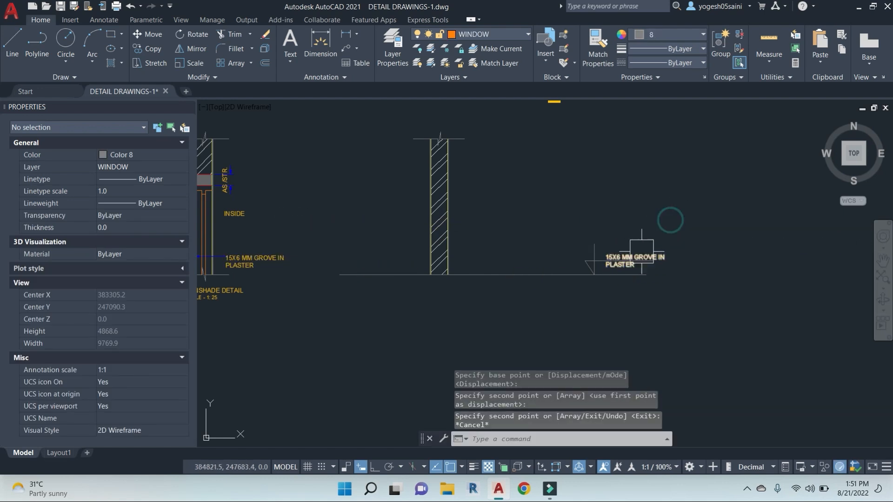
Step: Replace the copied note's text with "F.F.L LEVEL" and "300" on two lines
scroll(649, 252, "up", 2)
double_click(650, 252)
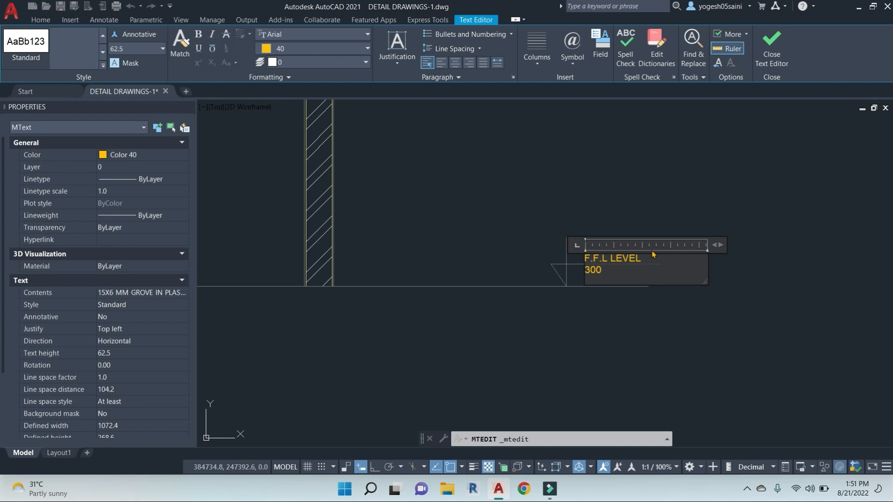
left_click(668, 189)
key("Escape")
Step: Add a plus sign and a space before 300 in the level note so its second line reads "+ 300"
scroll(578, 279, "up", 5)
left_click(609, 244)
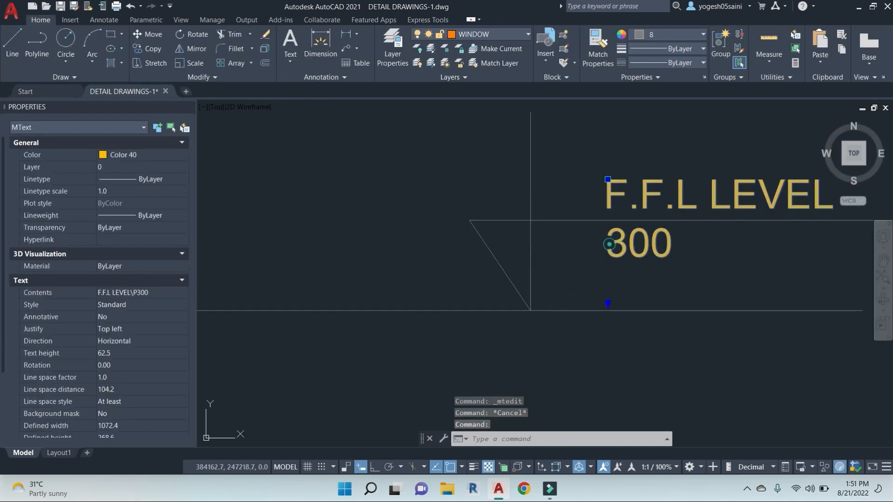
double_click(609, 244)
type("+")
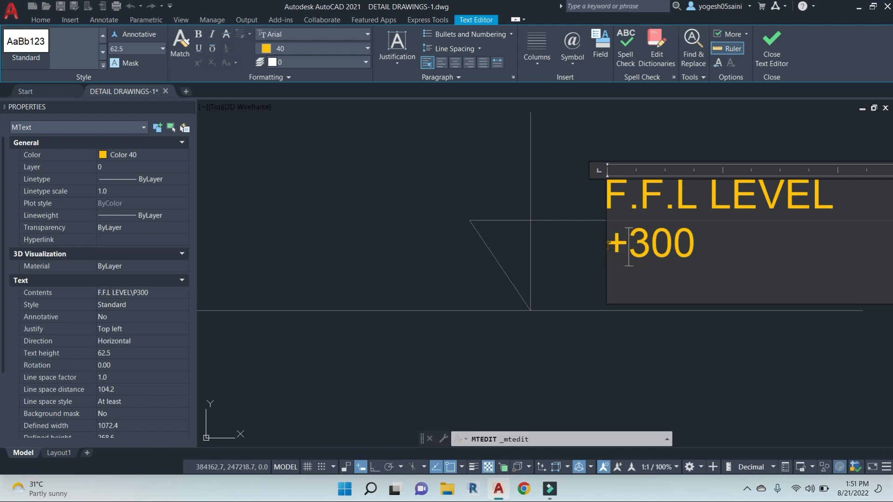
key("Tab")
key("ctrl+z")
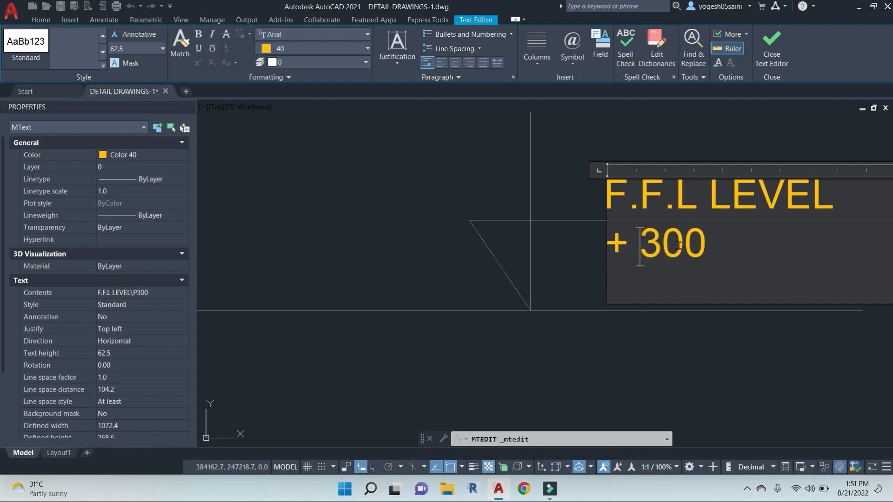
key("Escape")
key("Escape")
key("Escape")
Step: Convert the level symbol's three lines into a block named LEVEL SYMBOL
scroll(632, 326, "down", 5)
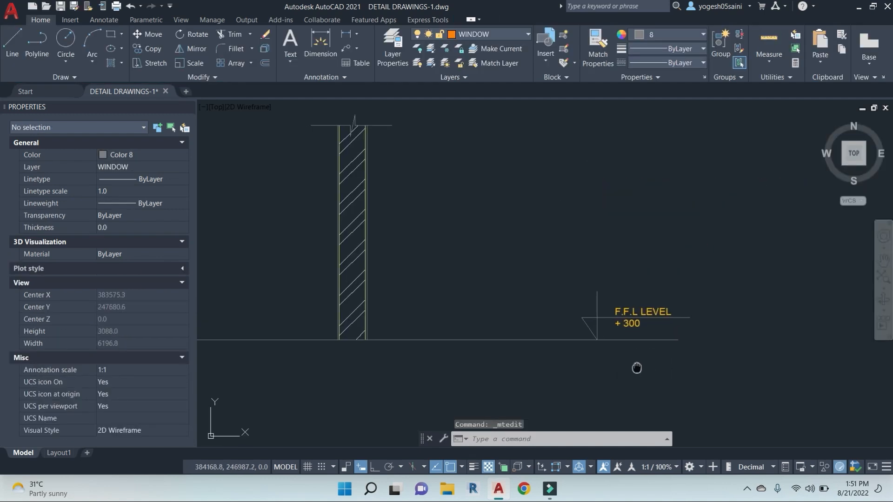
scroll(723, 316, "up", 5)
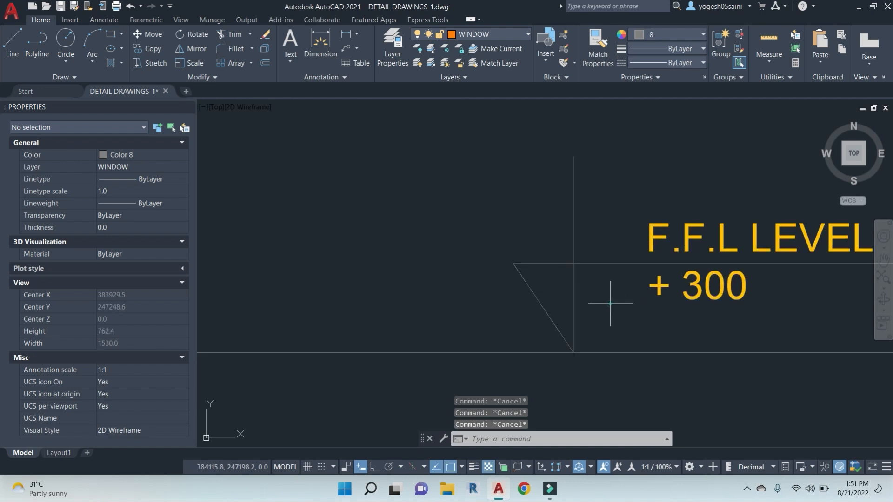
left_click_drag(606, 299, 502, 204)
type("b")
key("Return")
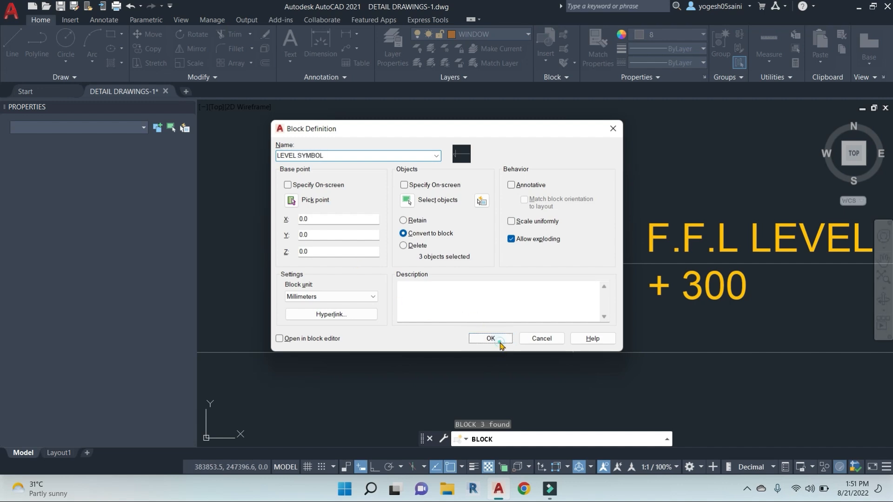
key("Escape")
Step: Offset the floor line 50 downward to form the floor layer below the wall
scroll(574, 315, "down", 7)
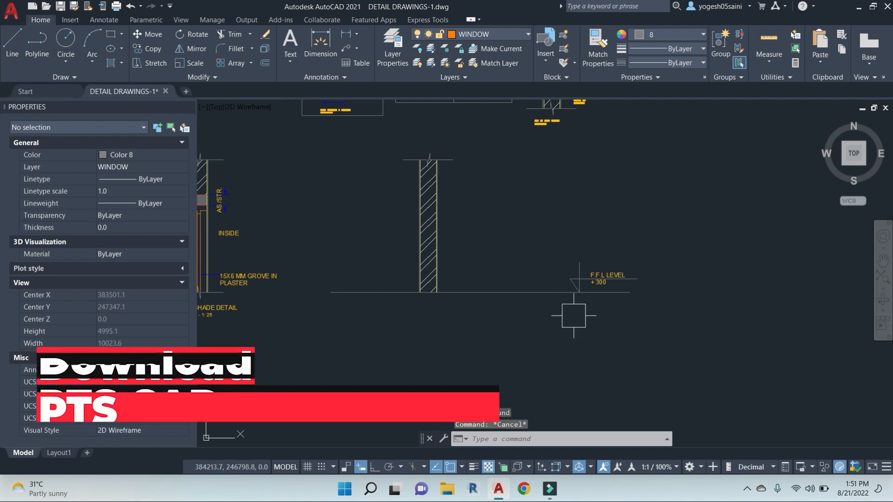
scroll(433, 297, "up", 5)
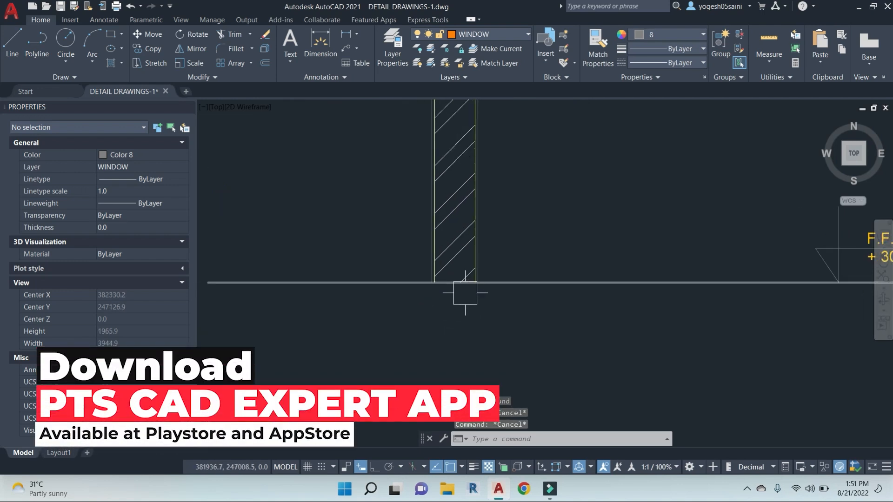
key("Escape")
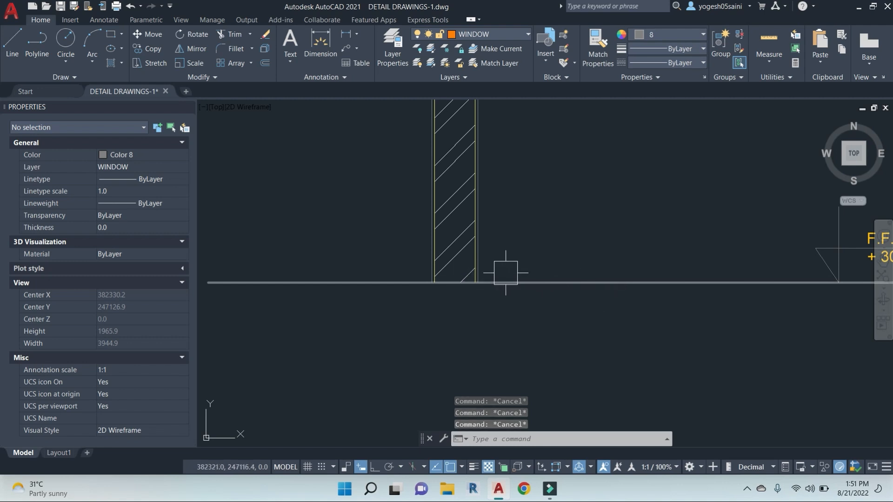
type("o")
key("Return")
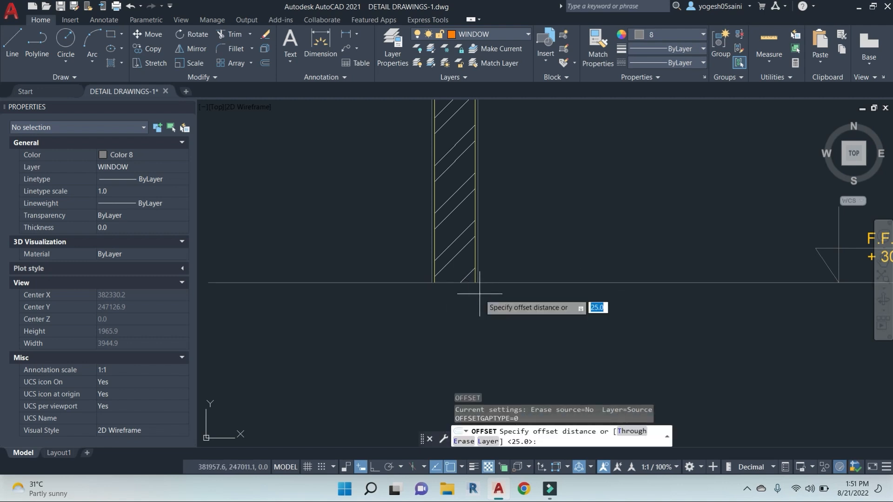
key("Return")
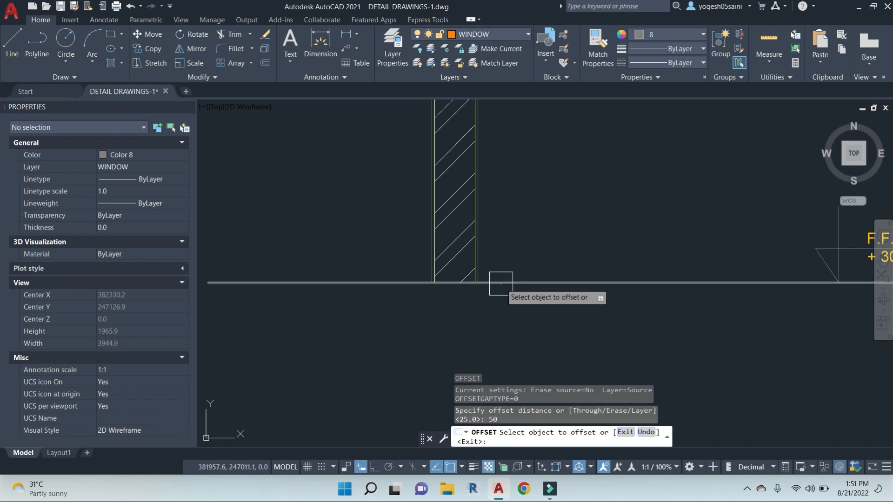
left_click(501, 283)
left_click(502, 343)
middle_click_drag(513, 320, 545, 293)
key("Escape")
key("Escape")
key("Escape")
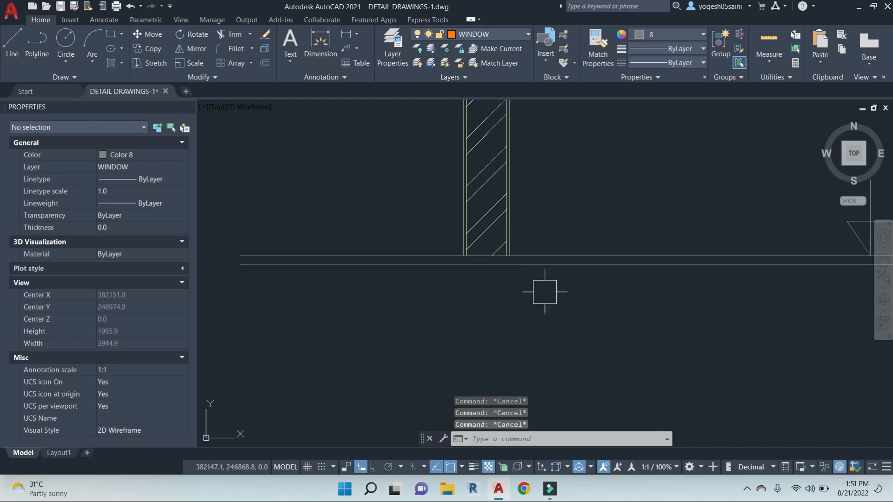
Step: Draw two short vertical lines between the floor lines, continuing both brick wall edges down to the offset line
type("l")
key("Return")
scroll(481, 256, "up", 5)
left_click(415, 247)
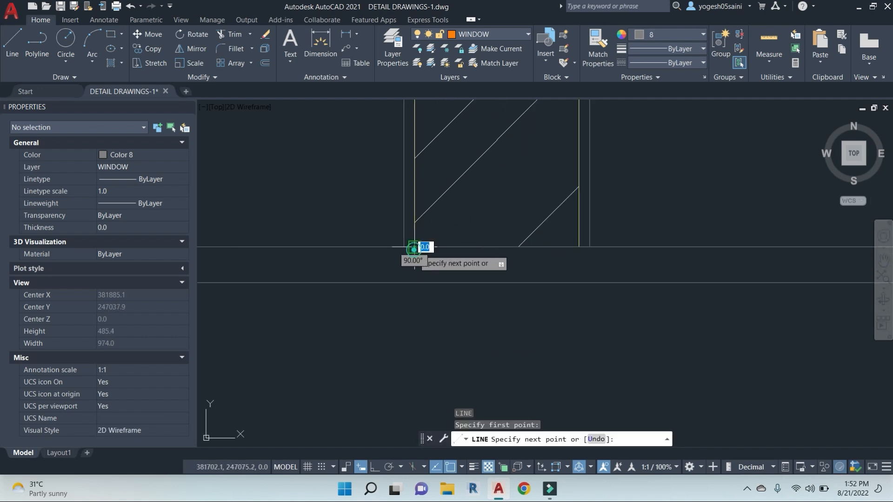
left_click(415, 282)
key("Return")
key("Return")
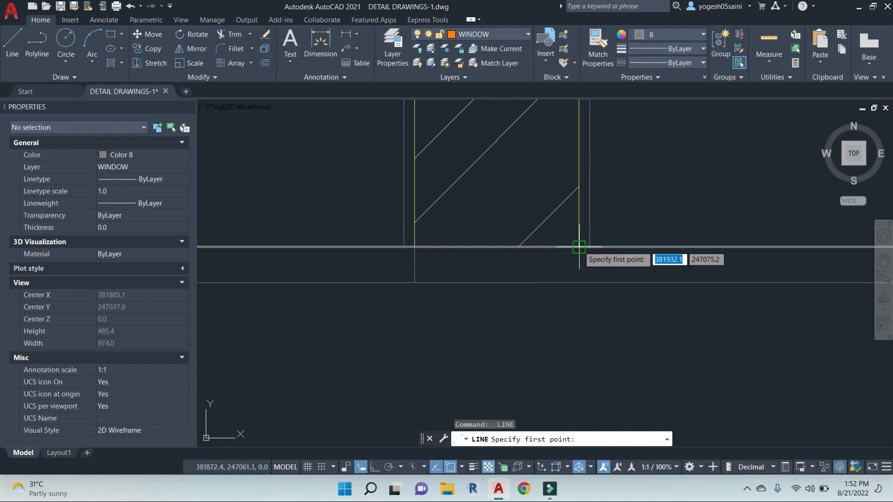
left_click(579, 247)
left_click(579, 283)
key("Escape")
key("Escape")
key("Escape")
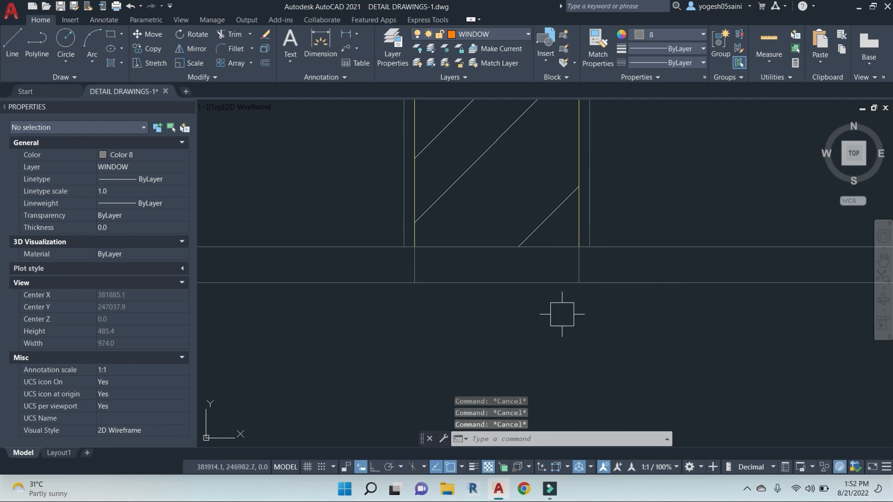
Step: Match the short vertical lines below the wall to the properties of the wall's edge line
type("MA")
key("Return")
left_click(577, 227)
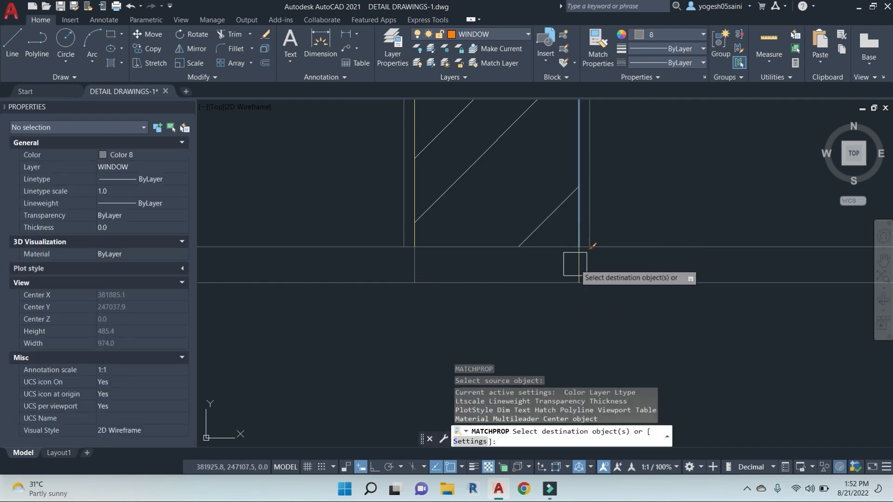
key("Escape")
Step: Hatch the rectangle between the two floor lines directly beneath the wall
type("h")
key("Return")
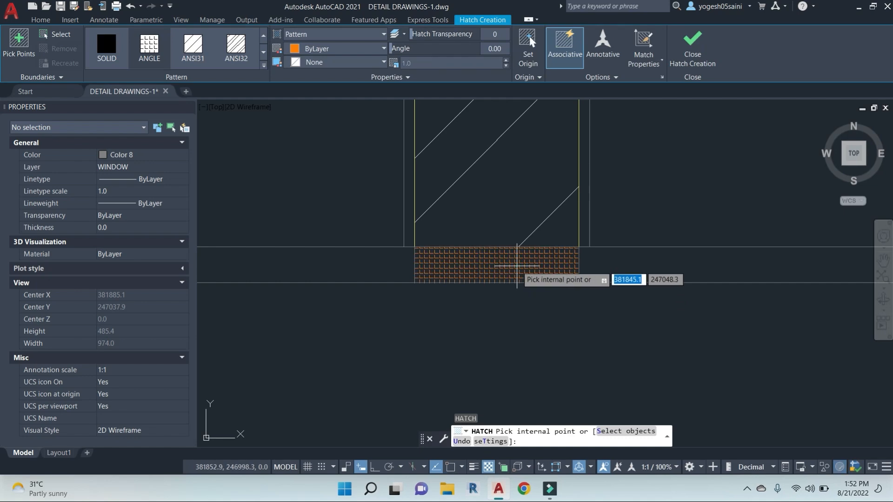
left_click(521, 270)
right_click(519, 269)
left_click(575, 275)
Step: Change the hatch beneath the wall to the SOLID pattern in dark grey
scroll(514, 260, "up", 2)
left_click(514, 259)
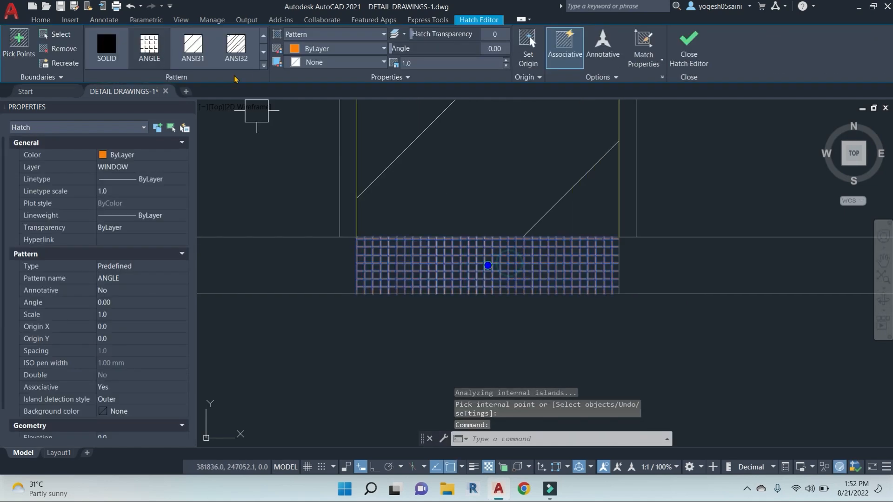
left_click(107, 46)
left_click(372, 49)
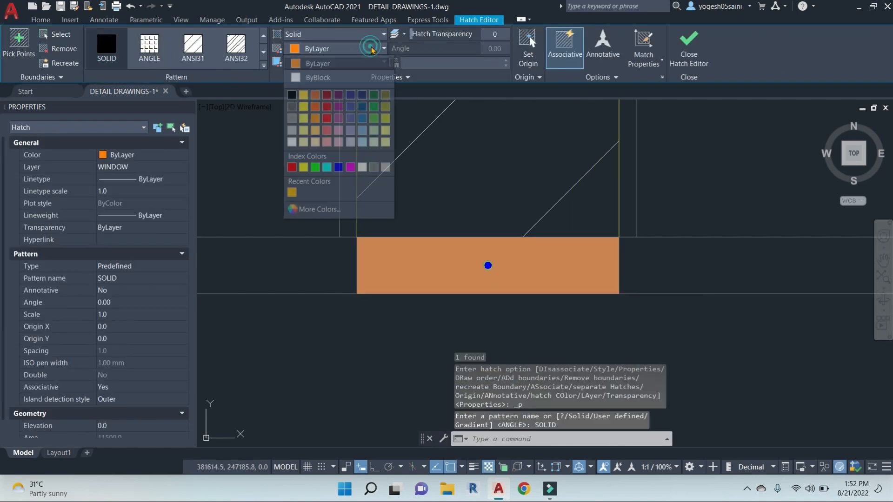
left_click(292, 107)
key("Escape")
key("Escape")
Step: Draw a short vertical line joining the two floor lines between the wall and the level symbol
scroll(538, 270, "down", 2)
mouse_move(669, 281)
middle_mouse_down()
mouse_move(631, 260)
mouse_move(470, 235)
middle_mouse_up()
scroll(632, 229, "down", 4)
type("l")
key("Return")
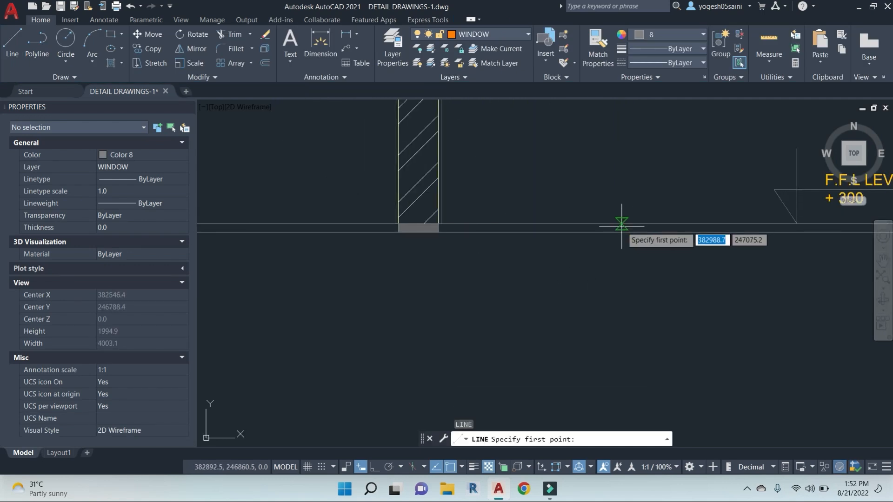
left_click(612, 223)
key("Escape")
key("Escape")
key("Escape")
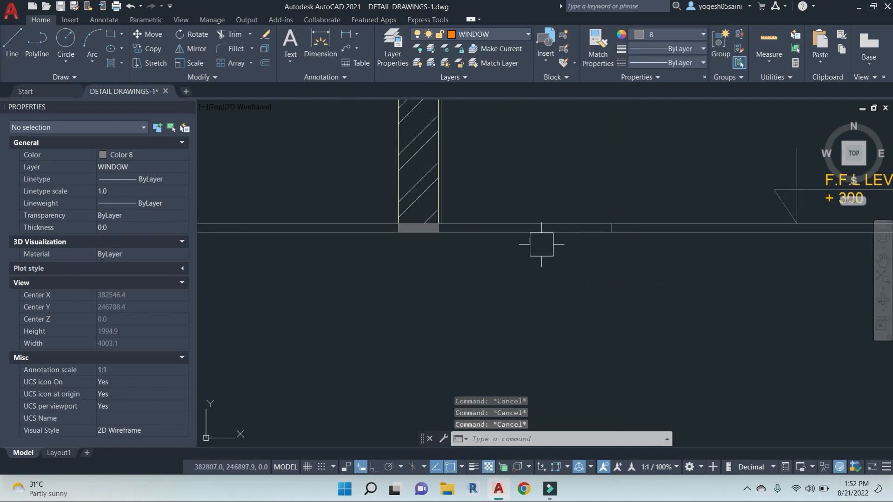
middle_click_drag(676, 249, 567, 235)
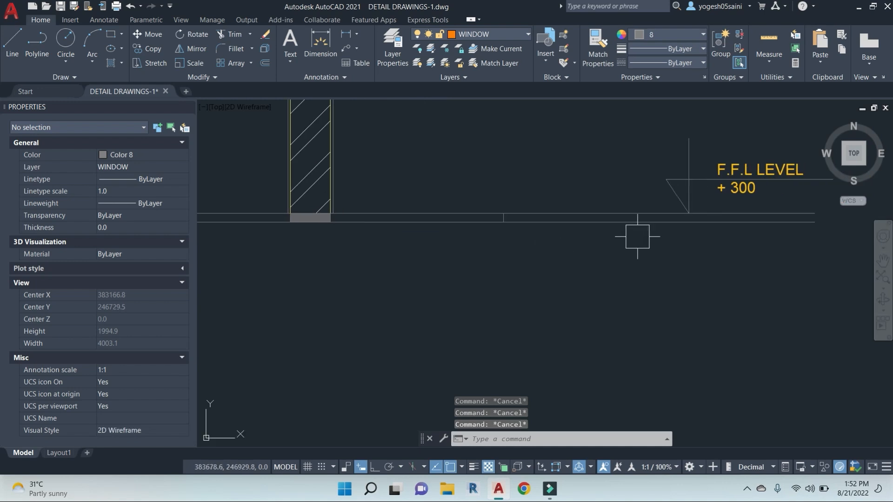
Step: Trim the lower floor line beyond the short vertical line on the level symbol's side
type("tr")
key("Return")
key("Return")
scroll(619, 251, "down", 2)
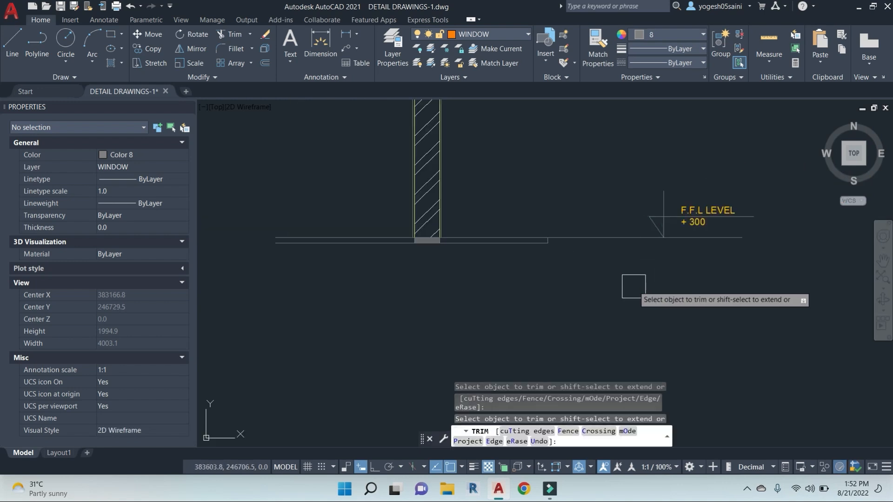
scroll(578, 295, "up", 4)
key("Escape")
key("Escape")
key("Escape")
Step: Stretch the floor layer's closed end horizontally closer to the level symbol, with Ortho on
type("s")
key("Return")
left_click(607, 341)
left_click(551, 203)
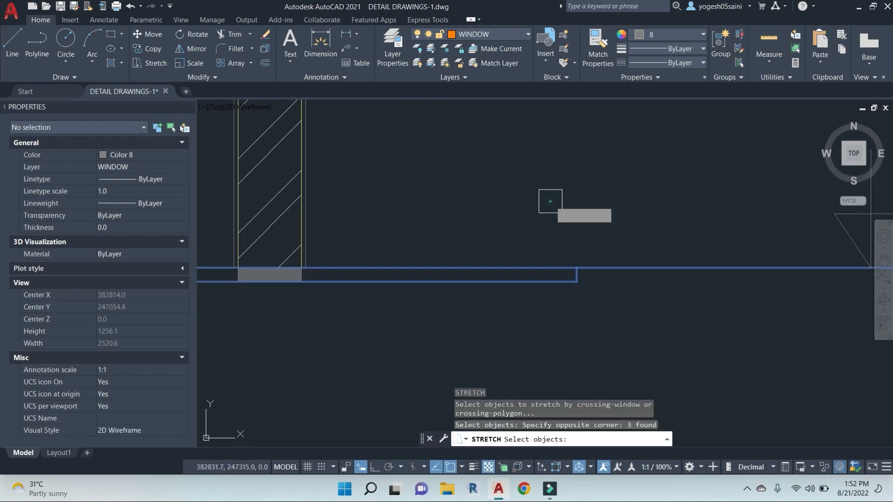
key("Return")
left_click(473, 164)
key("F8")
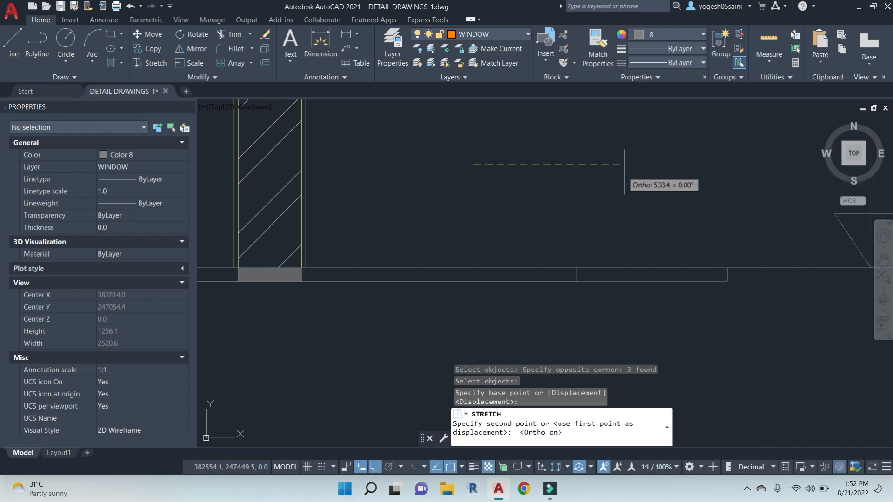
left_click(702, 169)
key("Escape")
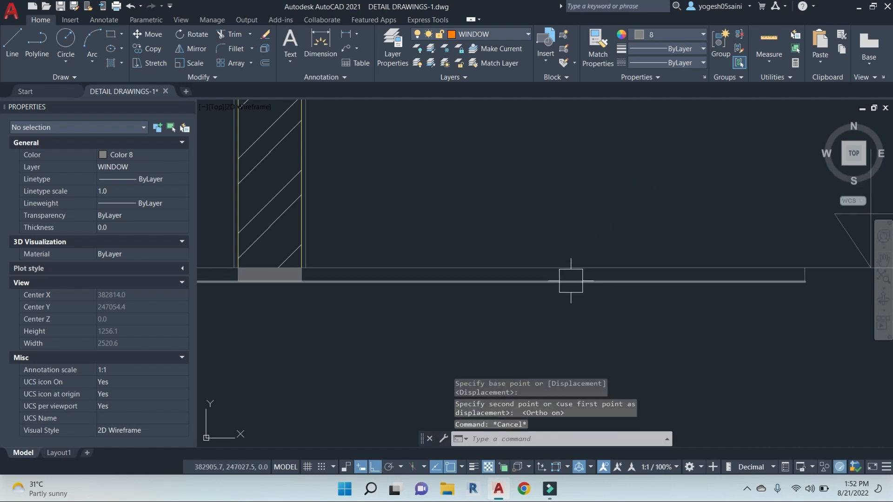
Step: Hatch the floor layer between the wall base and its closed end with the ANGLE pattern
key("Escape")
type("h")
key("Return")
left_click(542, 276)
right_click(542, 277)
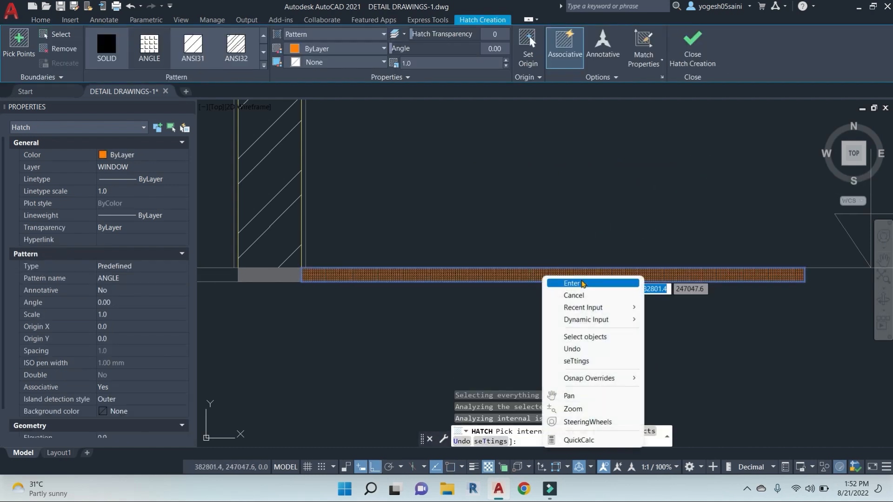
left_click(578, 282)
Step: Set the floor layer hatch to color 229,232,120 and scale 20
left_click(495, 280)
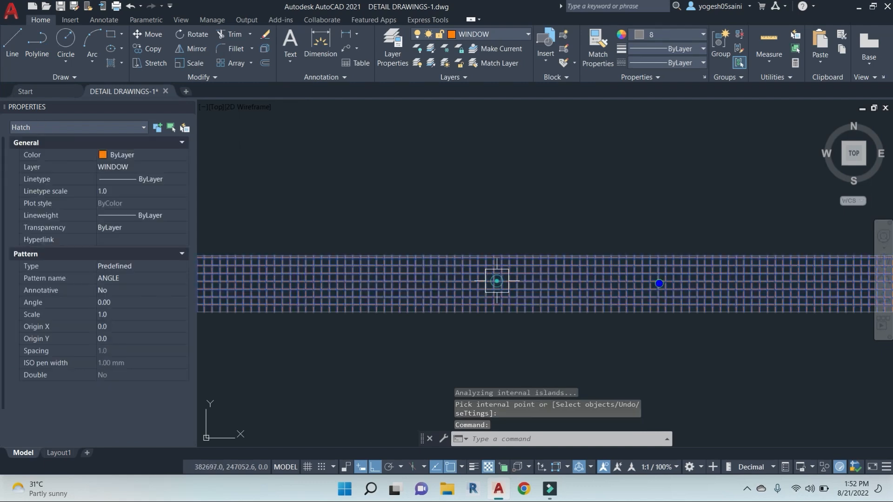
left_click(381, 49)
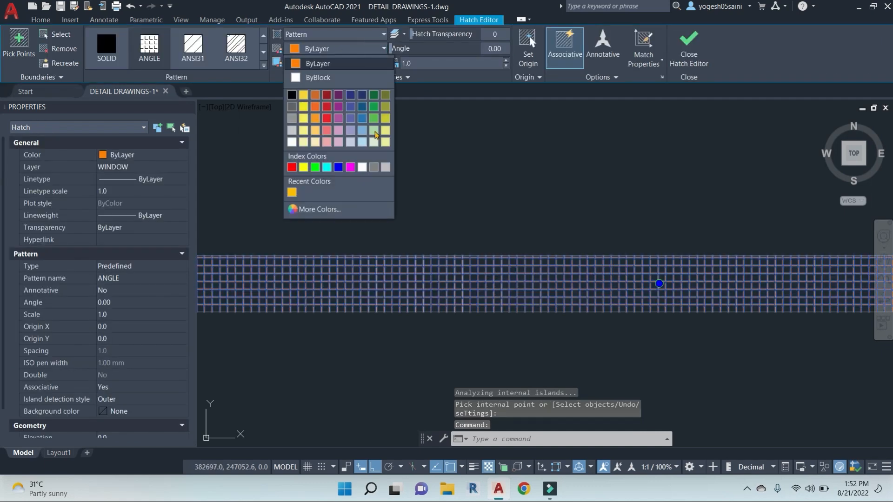
left_click(377, 133)
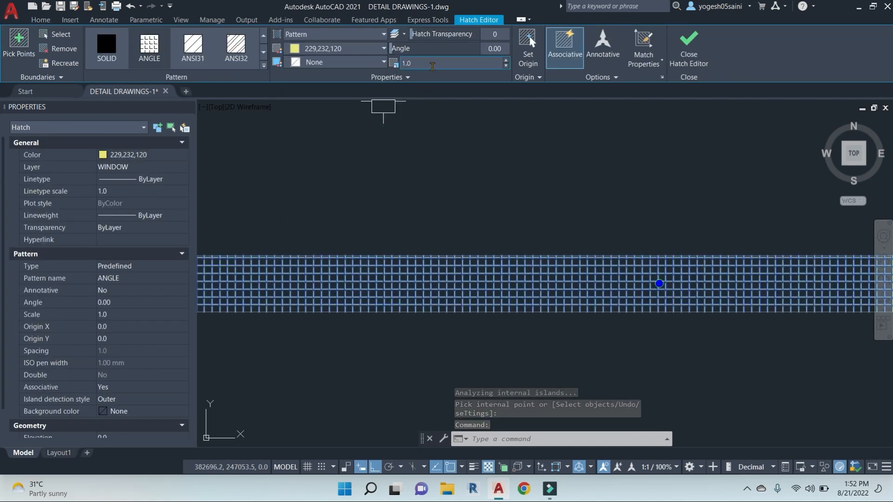
key("Return")
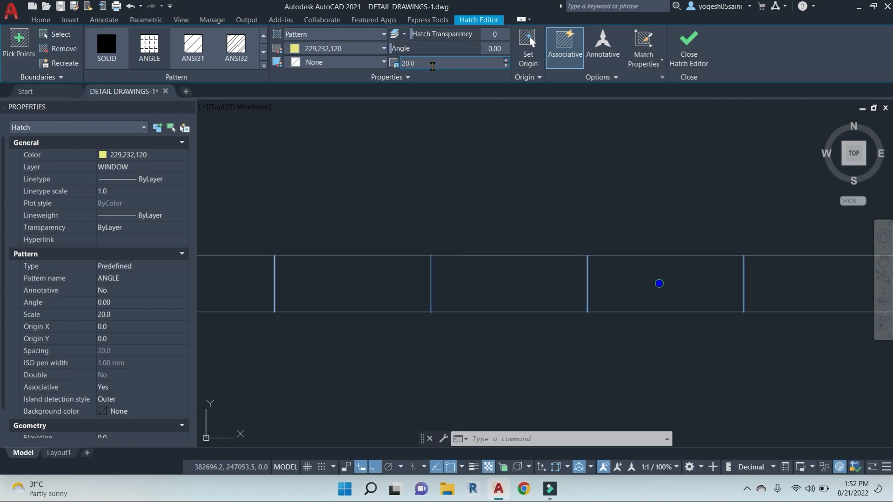
scroll(588, 234, "down", 6)
scroll(604, 249, "up", 4)
key("Escape")
key("Escape")
key("Escape")
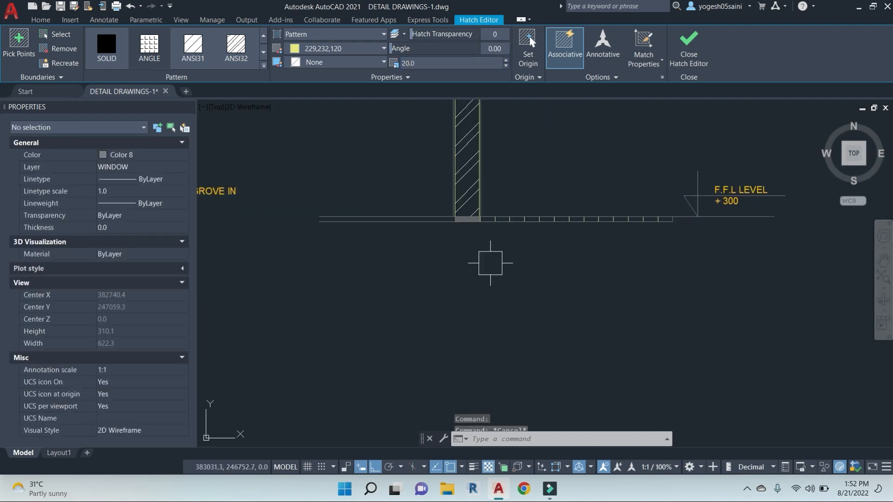
Step: Trim away both floor lines on the outer side of the wall, opposite the level symbol
middle_click_drag(457, 266, 474, 276)
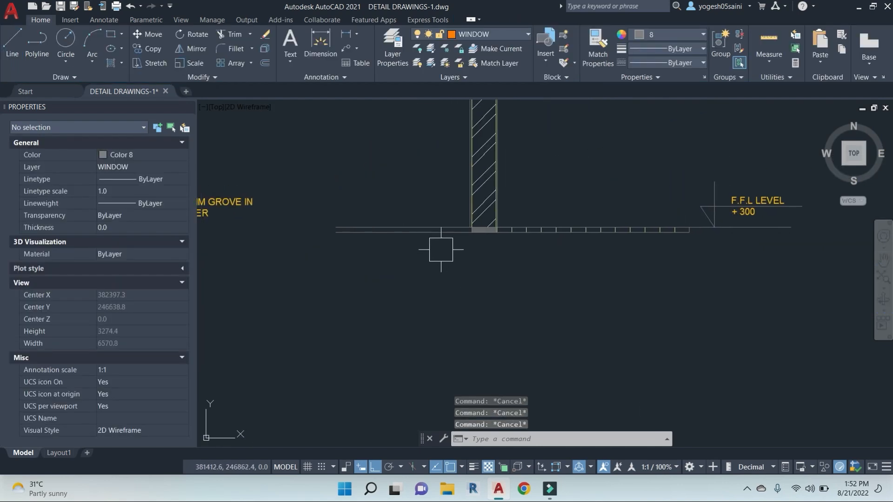
key("space")
left_click(442, 285)
left_click(394, 196)
scroll(451, 230, "up", 6)
key("Escape")
key("Escape")
key("Escape")
key("Escape")
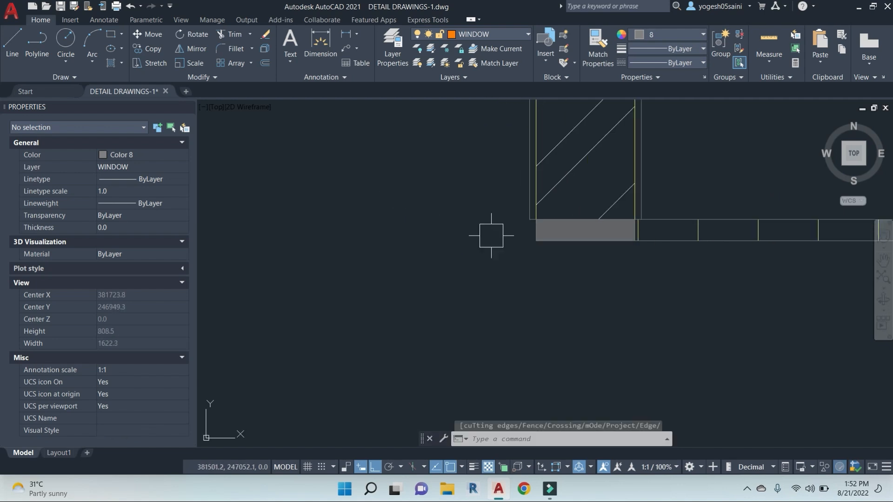
Step: Extend the outer plaster outline with lines down to the floor layer's underside and across to the grey strip
type("l")
key("space")
left_click(530, 219)
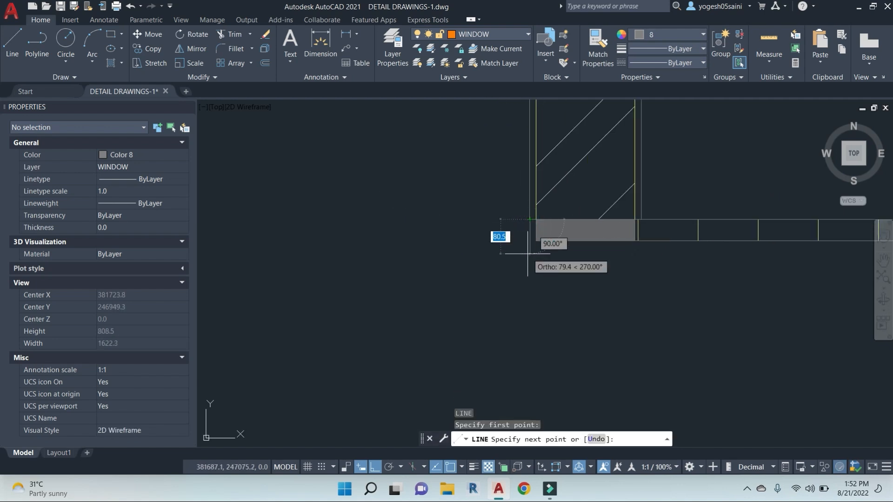
left_click(530, 240)
scroll(539, 240, "up", 8)
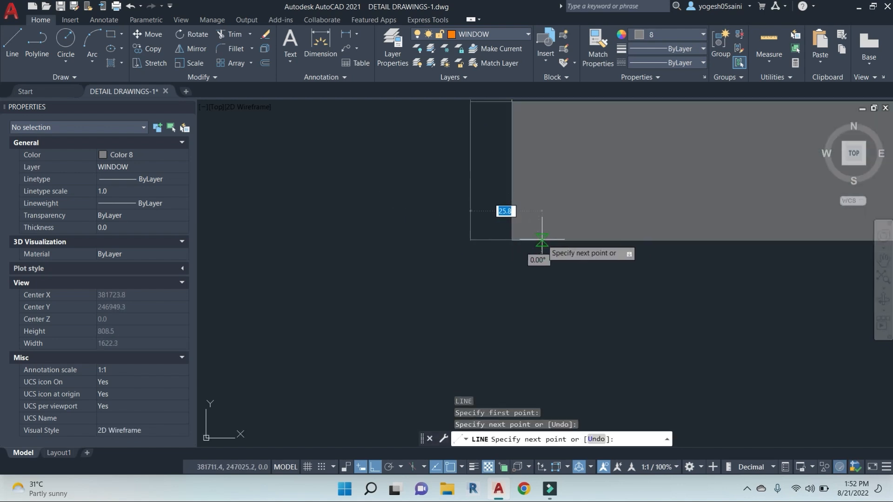
key("Escape")
key("Escape")
key("Escape")
scroll(479, 247, "down", 5)
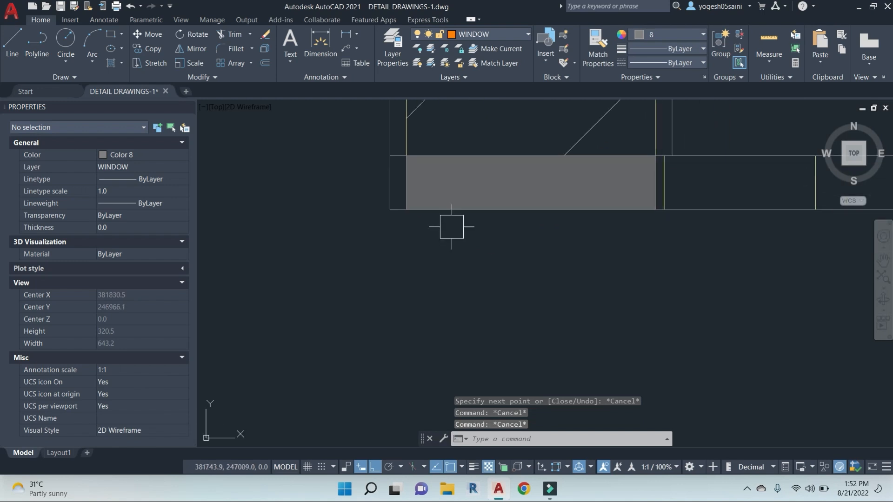
Step: Draw a line 200 down from the grey strip's outer lower corner and across to below its inner corner
type("l")
key("space")
left_click(429, 220)
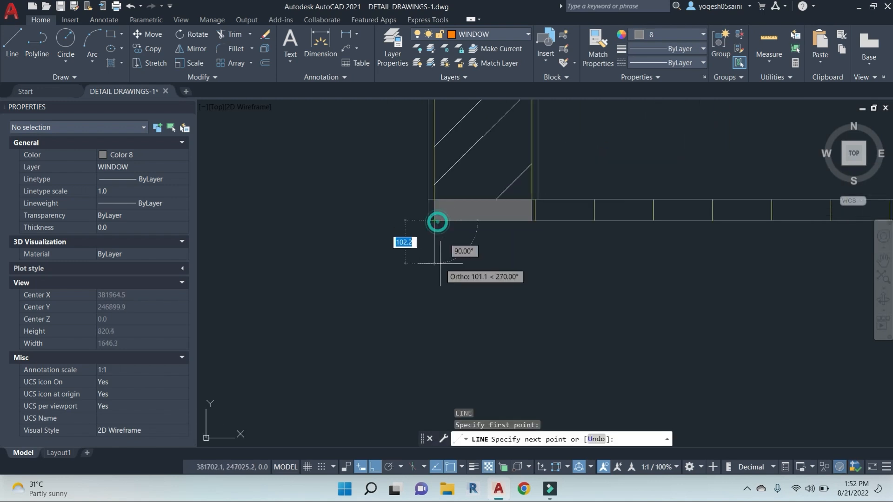
scroll(440, 266, "down", 2)
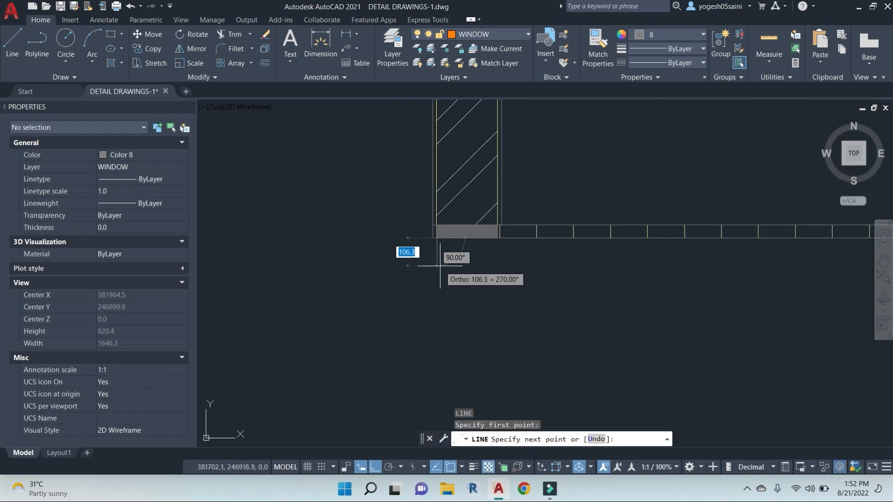
type("200")
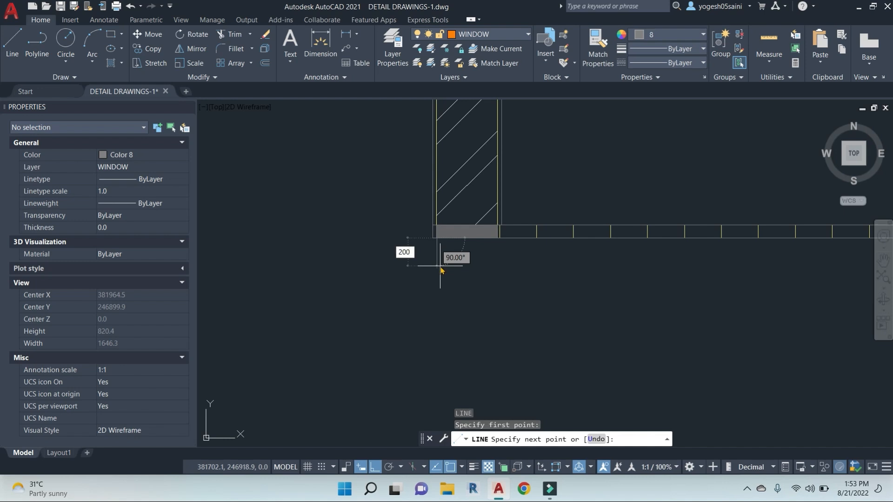
key("Return")
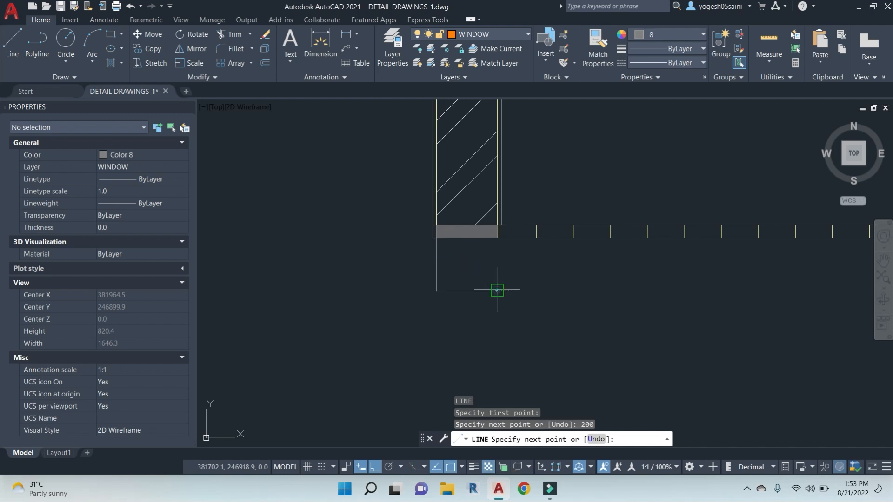
key("Escape")
Step: Close the inner side below the grey strip with a vertical line, joining it to the base line with Fillet
scroll(496, 237, "up", 2)
key("Return")
left_click(495, 236)
left_click(496, 280)
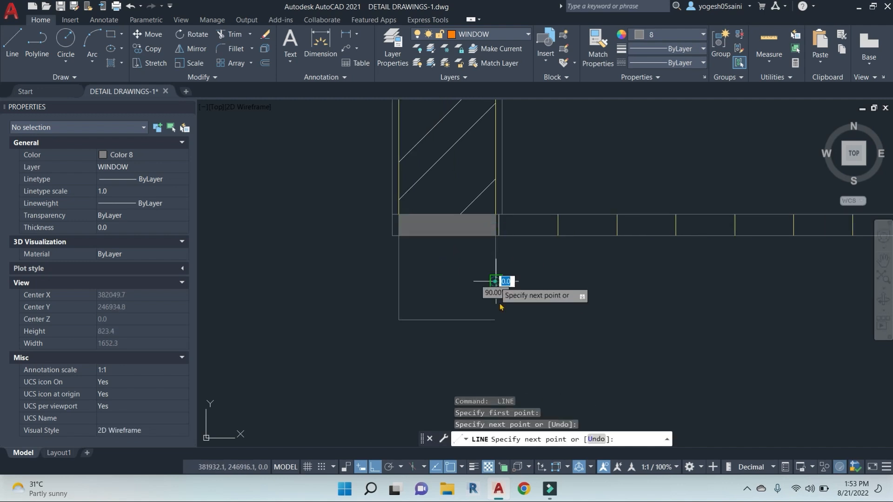
key("Escape")
key("Escape")
type("f")
key("Return")
left_click(495, 270)
key("Escape")
key("Escape")
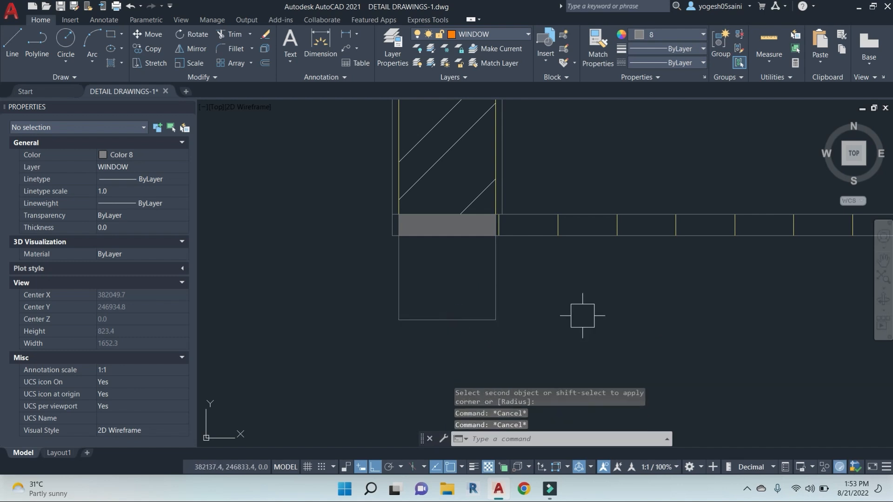
Step: Match the two vertical lines below the grey strip to the properties of the wall's edge line
key("Return")
scroll(394, 187, "up", 3)
left_click(385, 177)
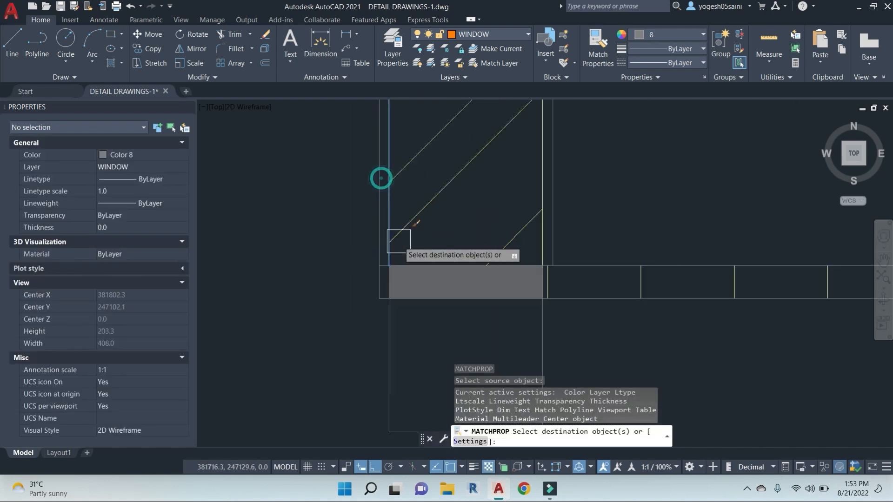
middle_click_drag(470, 369, 463, 290)
key("Escape")
key("Escape")
key("Escape")
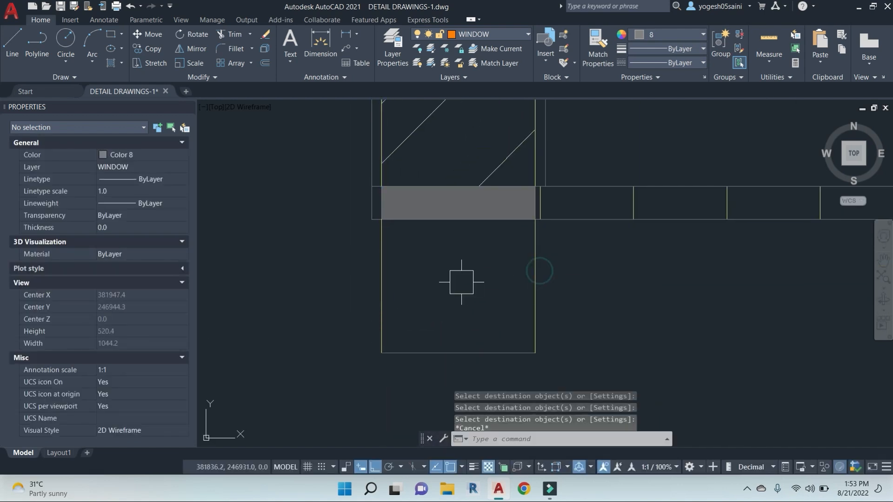
key("Return")
left_click(404, 350)
key("Return")
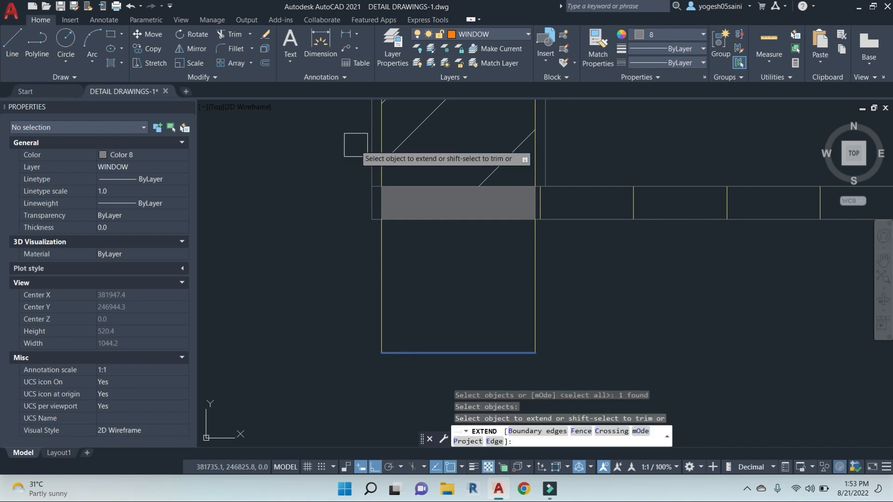
key("Escape")
key("Escape")
Step: Draw a short horizontal line outward from the outer lower corner of the wall section below the strip
type("l")
key("Return")
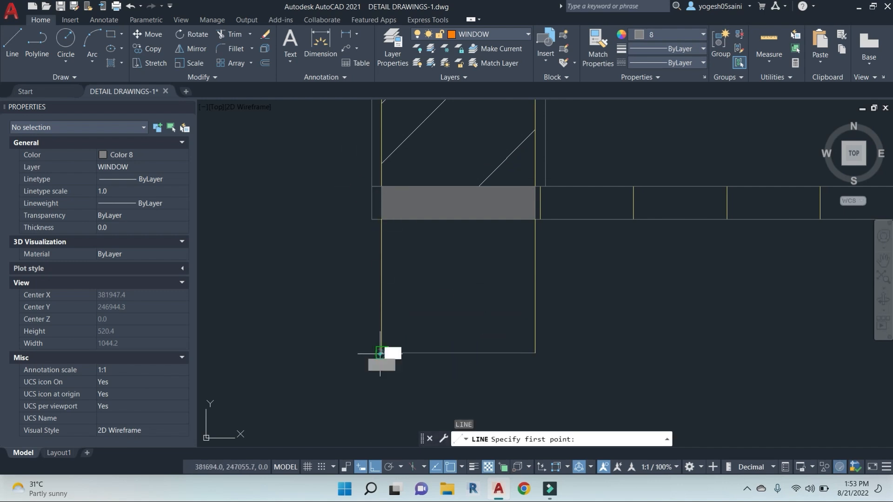
left_click(381, 353)
left_click(343, 355)
key("Escape")
key("Escape")
Step: Extend the outer plaster line down to the short horizontal line at the wall's base
type("ex")
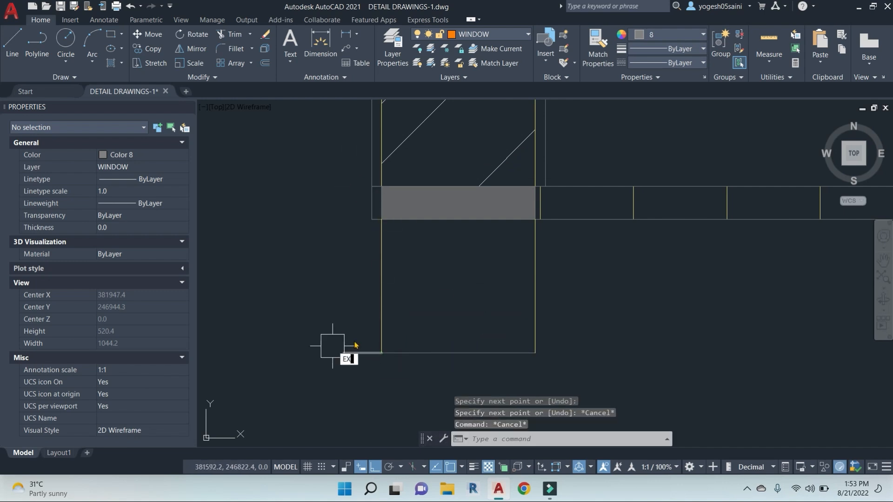
key("Return")
left_click(353, 354)
key("Return")
left_click(369, 141)
key("Escape")
key("Escape")
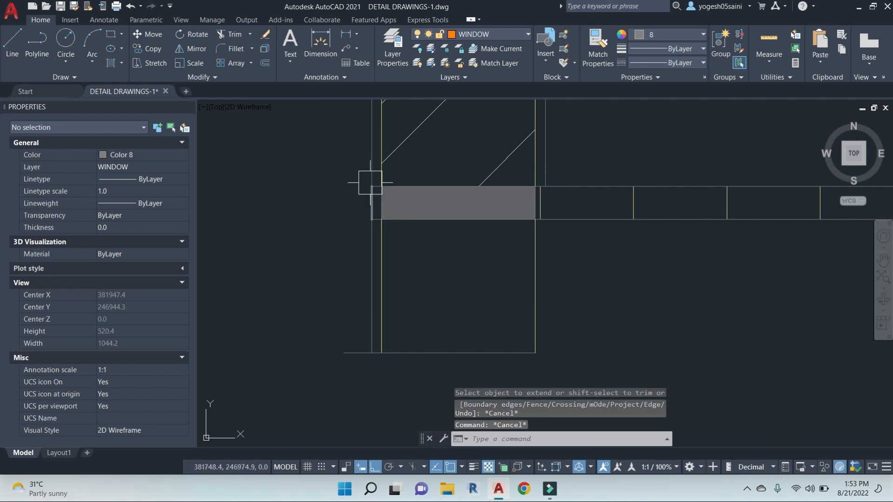
Step: Trim the short line crossing the outer plaster at the level of the grey strip's upper edge
scroll(371, 183, "up", 6)
key("Escape")
left_click(388, 197)
key("Escape")
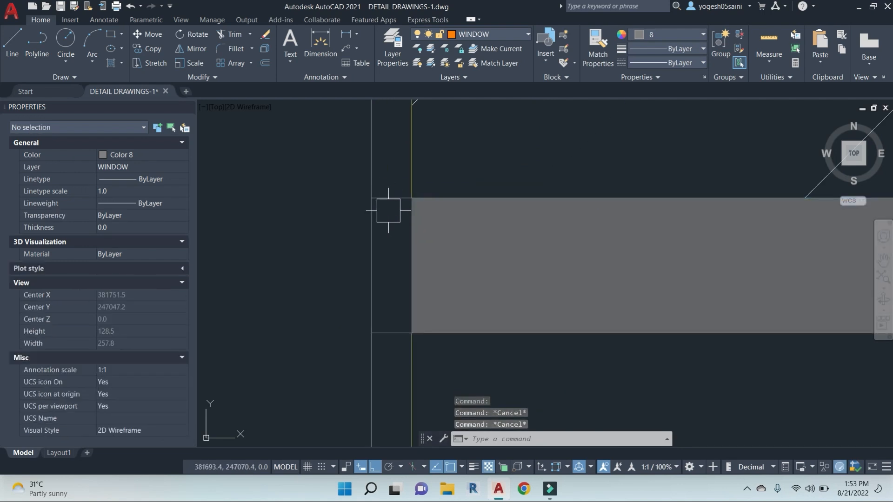
type("tr")
key("Return")
left_click(389, 198)
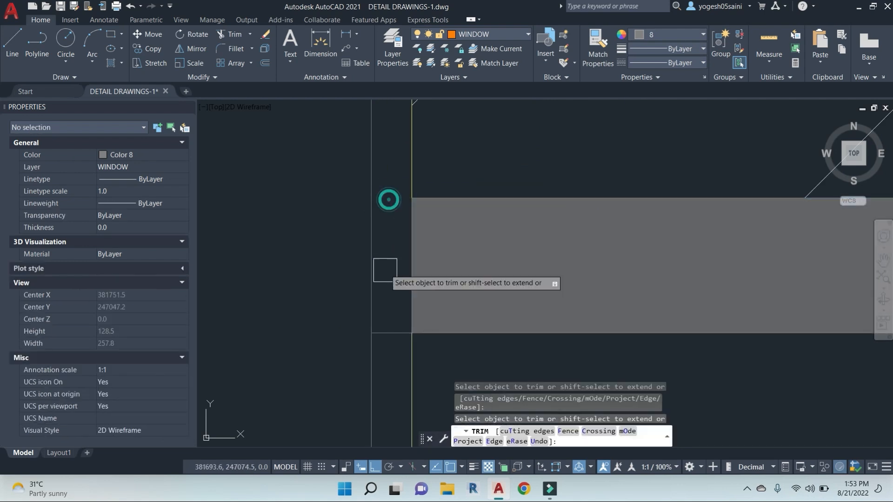
key("Escape")
Step: Set the grey strip's two end lines and the upper and lower floor lines to the light red color
left_click(411, 235)
left_click(471, 197)
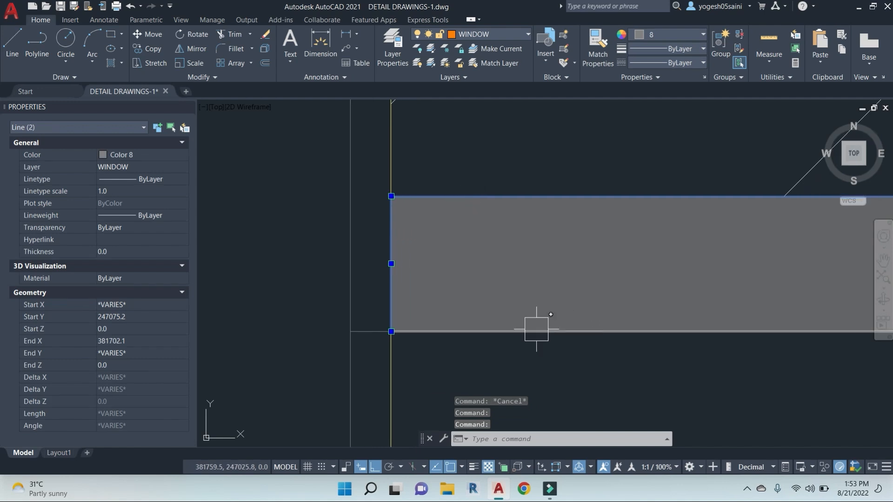
left_click(563, 334)
middle_click_drag(726, 368, 422, 329)
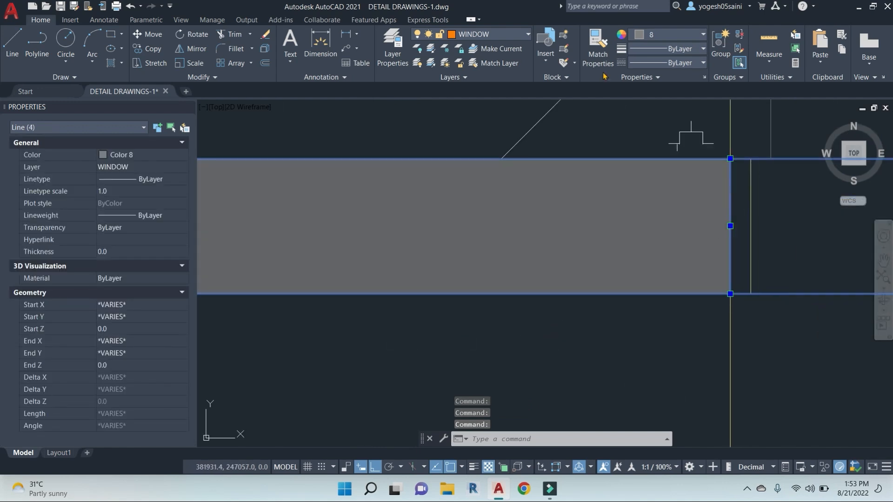
left_click(685, 36)
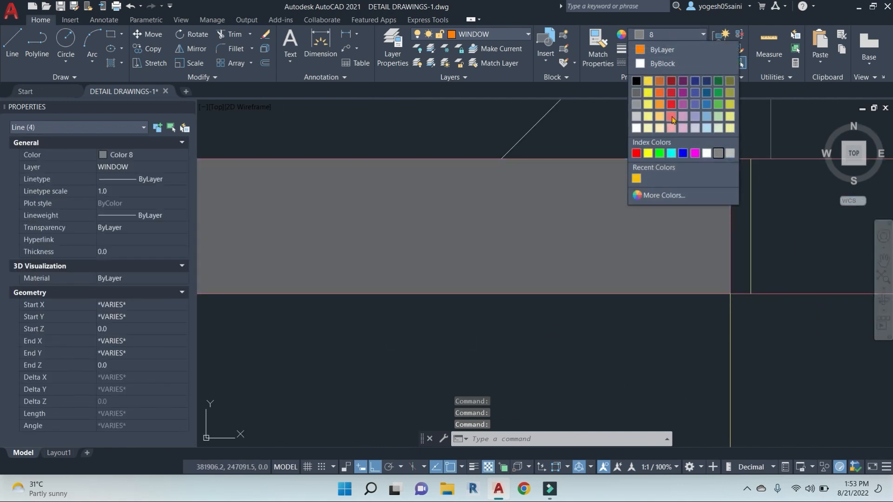
left_click(671, 114)
key("Escape")
key("Escape")
scroll(606, 224, "down", 4)
middle_click_drag(725, 258, 688, 250)
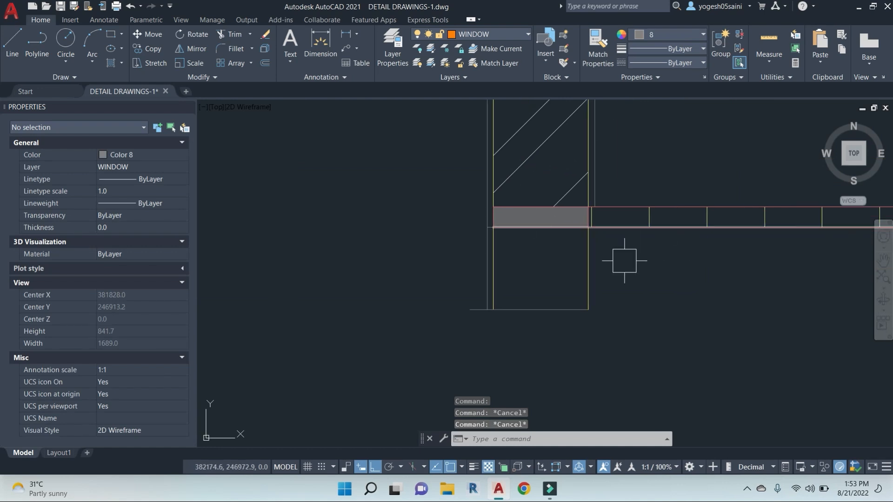
middle_click_drag(665, 290, 629, 282)
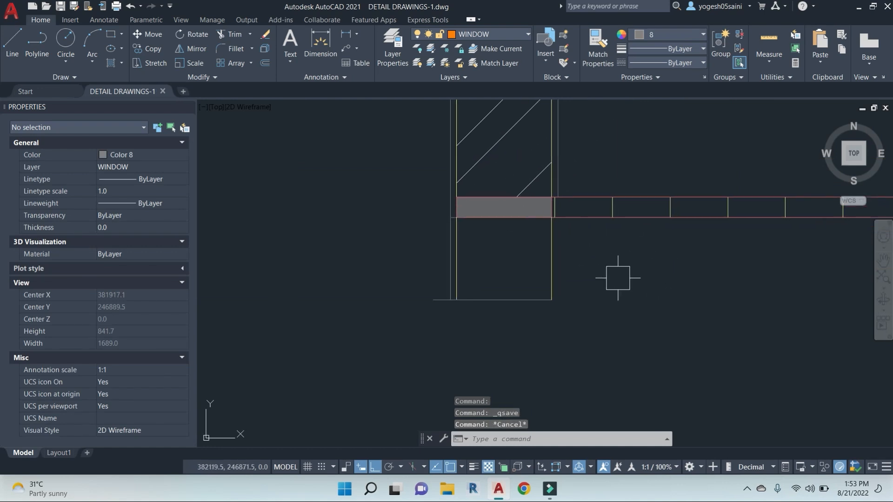
Step: Place a quick leader pointing at the grey strip's outer end, running horizontally away from the wall
type("e")
key("Return")
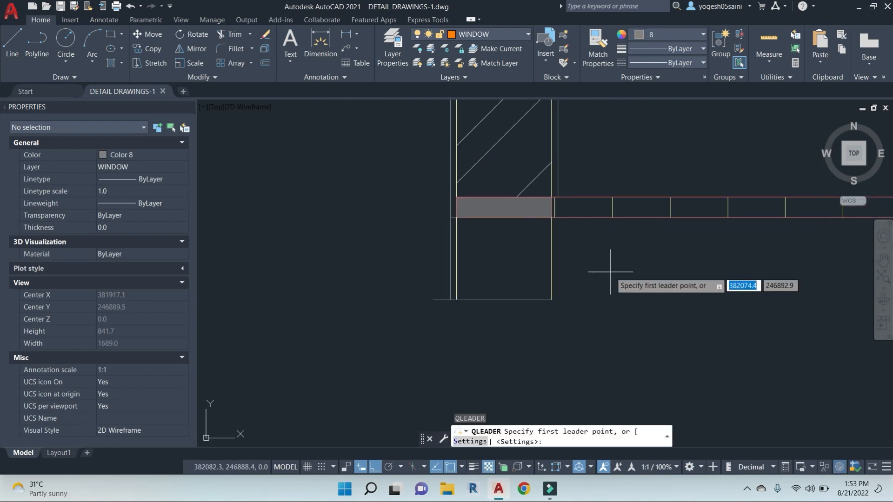
scroll(618, 259, "down", 3)
scroll(591, 258, "up", 8)
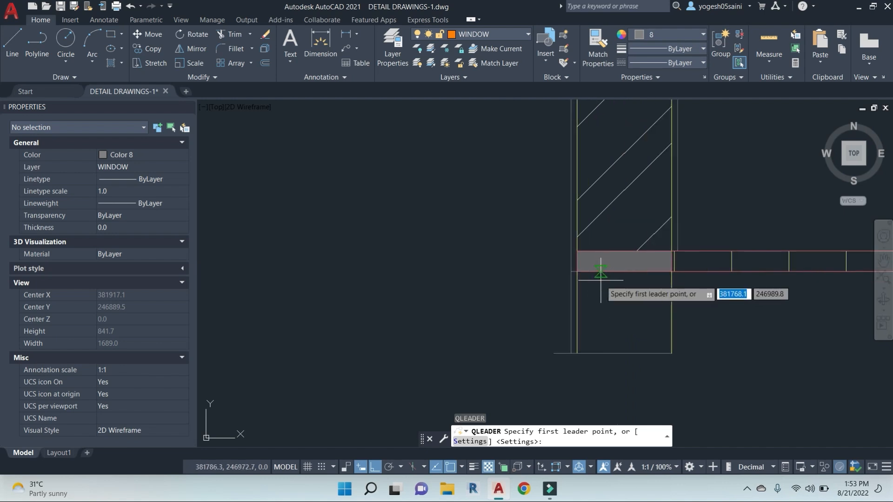
left_click(573, 259)
scroll(473, 203, "down", 3)
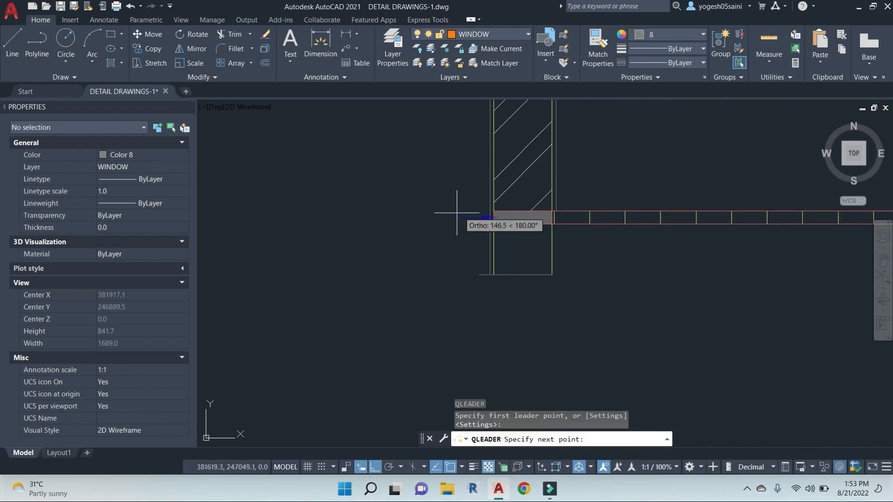
middle_click_drag(375, 224, 457, 234)
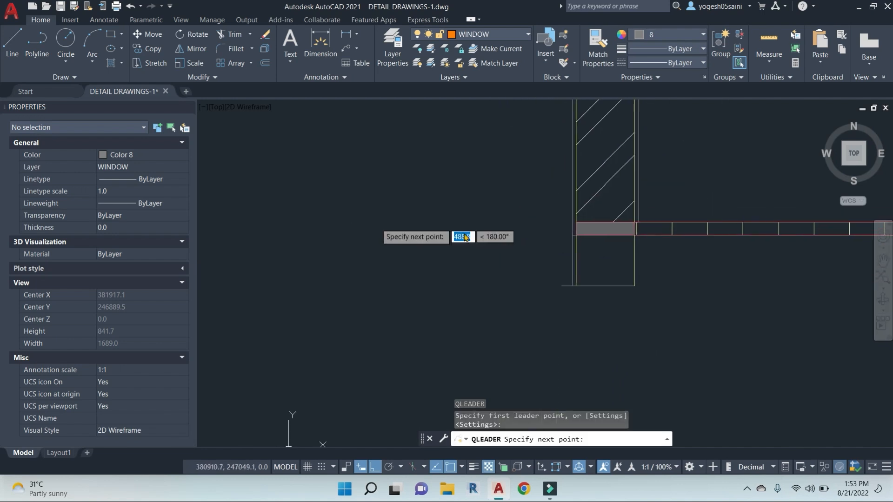
left_click(416, 228)
key("Return")
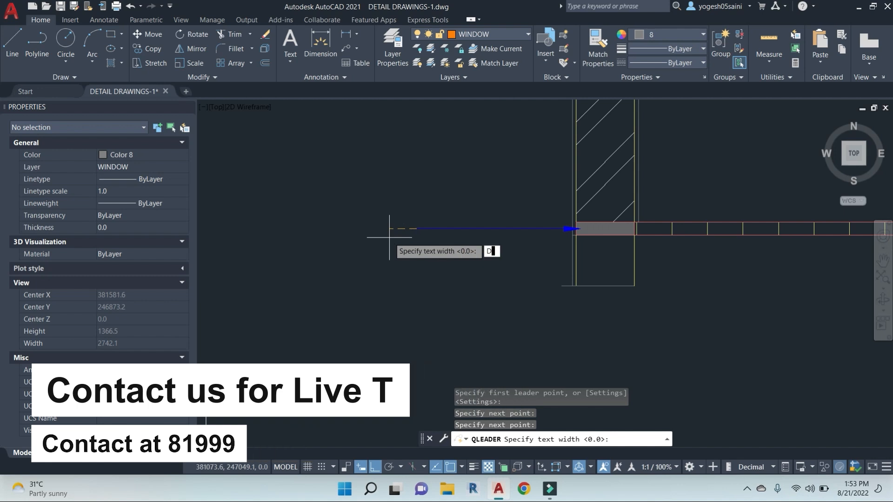
Step: Annotate the grey strip's leader with the text "50 MM DPC"
type("D.P.C")
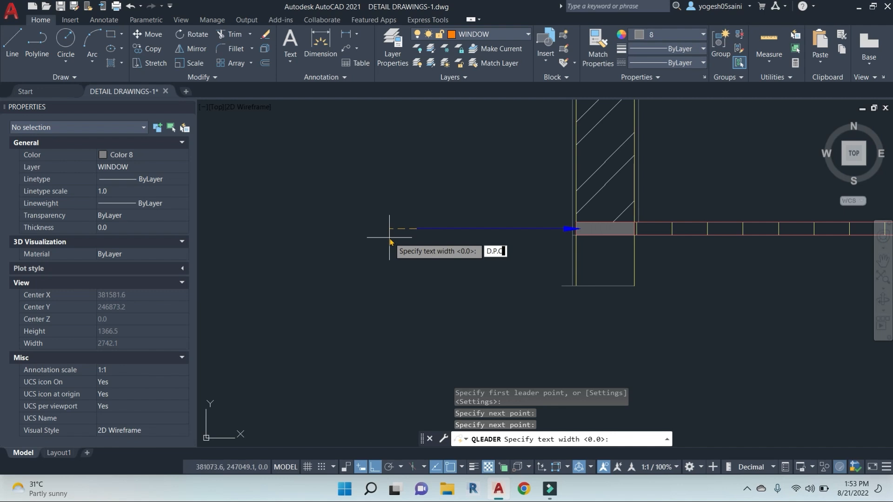
key("Return")
key("Return")
key("Return")
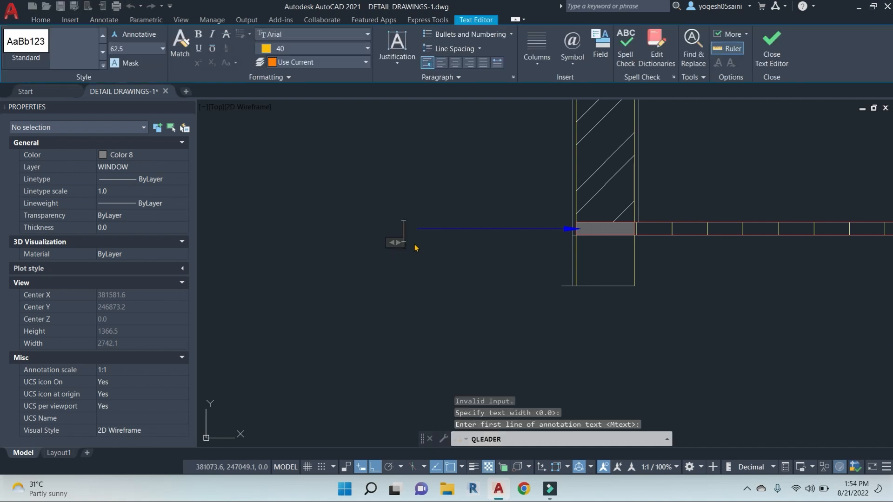
type("59")
key("BackSpace")
type("0 MM")
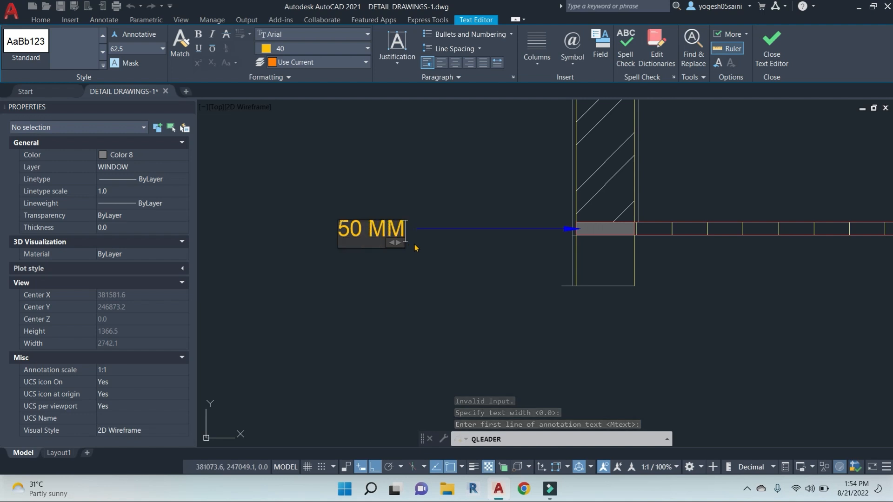
type(" DPC")
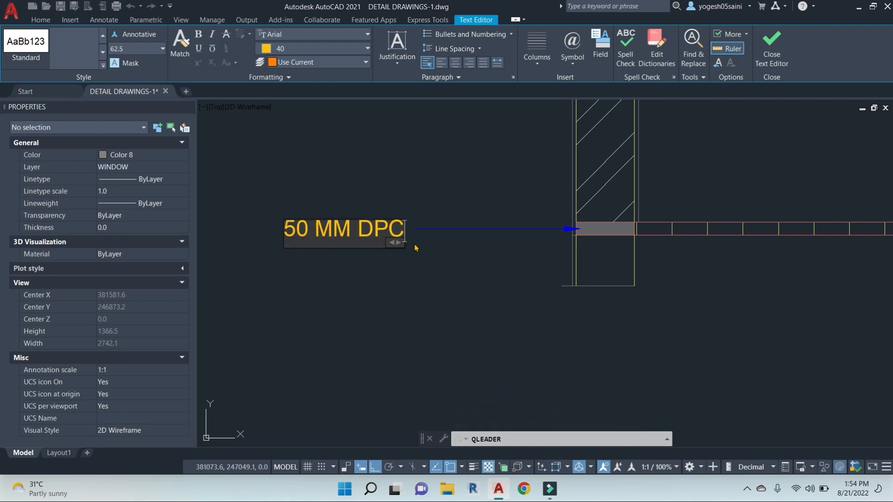
key("Escape")
key("Escape")
key("Escape")
scroll(463, 275, "down", 4)
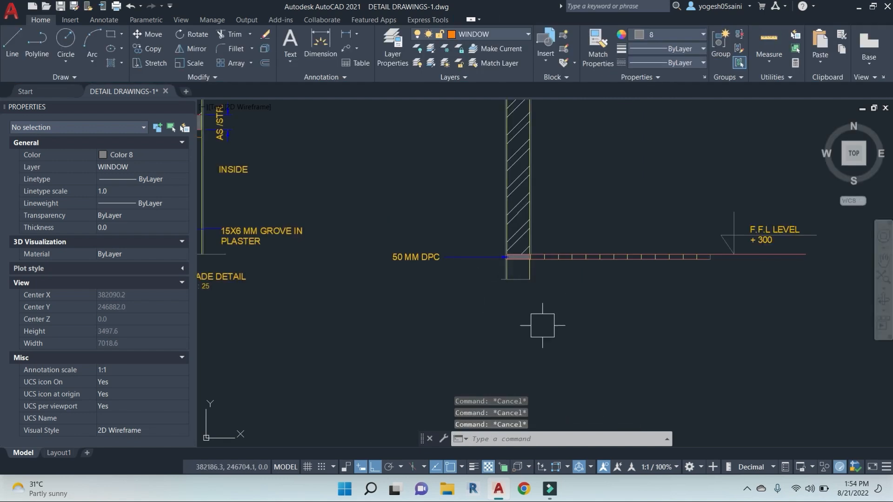
Step: Copy the DPC leader and its text about 585 straight up alongside the hatched wall
left_click(468, 302)
left_click(356, 217)
type("co")
key("space")
left_click(628, 191)
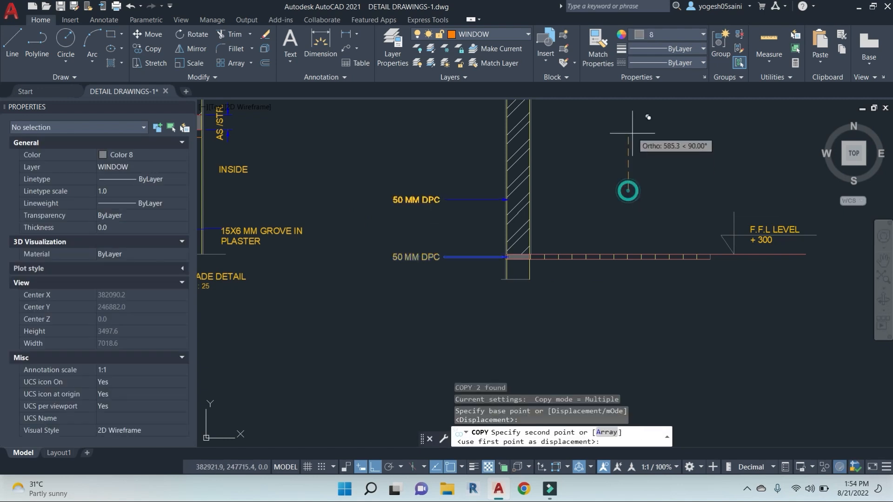
left_click(632, 133)
key("Escape")
Step: Stretch the copied leader's arrowhead horizontally into the hatched brickwork of the wall
scroll(462, 183, "up", 2)
left_click(464, 186)
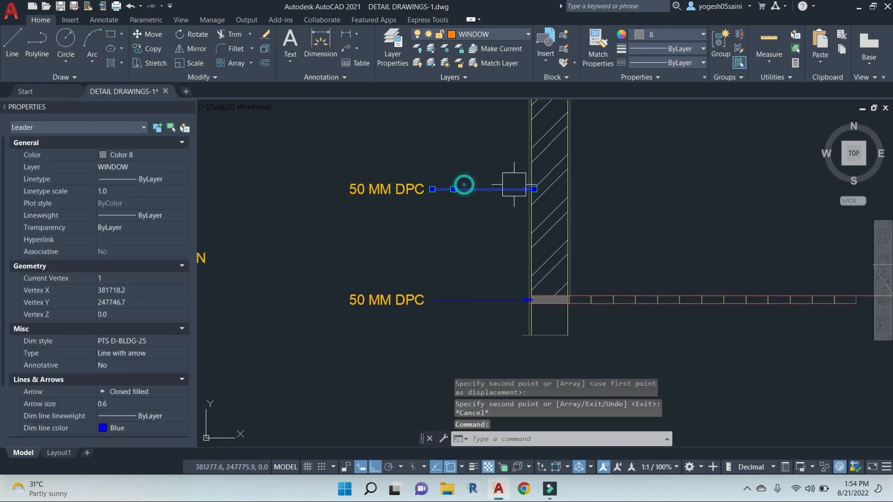
scroll(568, 197, "up", 4)
left_click(482, 177)
left_click(522, 177)
key("Escape")
scroll(527, 183, "down", 2)
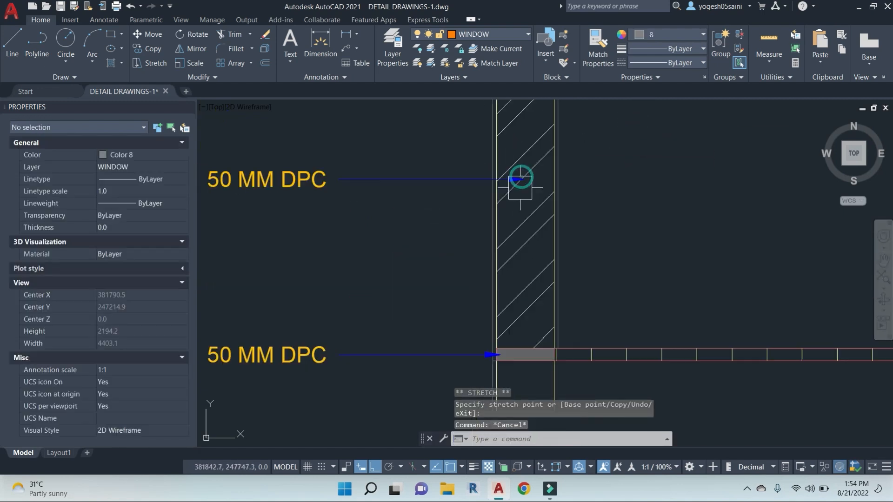
Step: Change the text of the upper copied leader to "230 MM BRICK WALL"
middle_click_drag(276, 162, 418, 176)
double_click(387, 185)
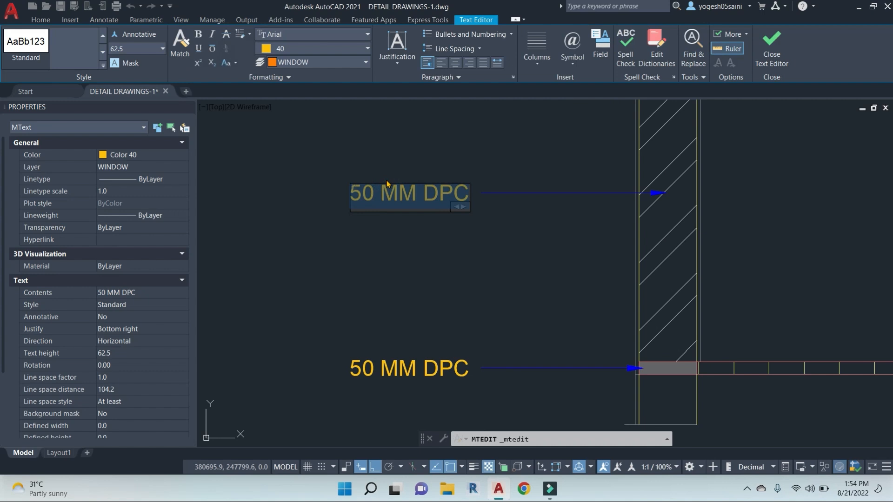
type("230 MM")
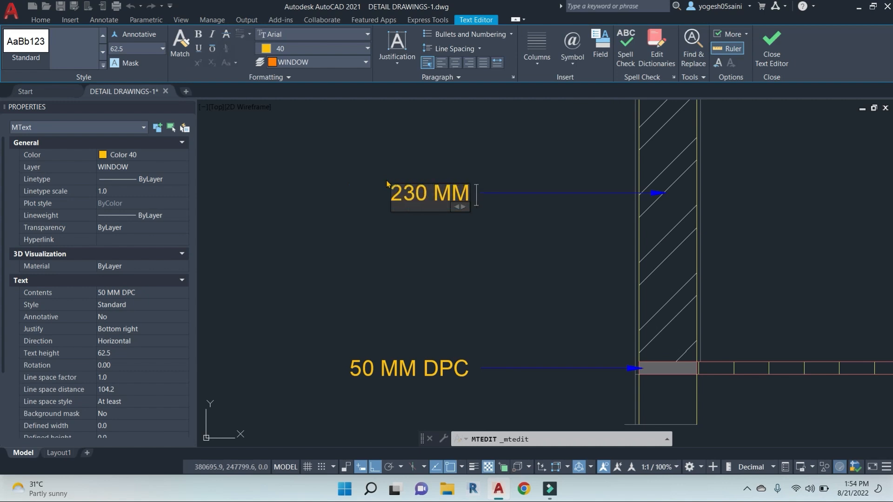
type(" BRICK WALL")
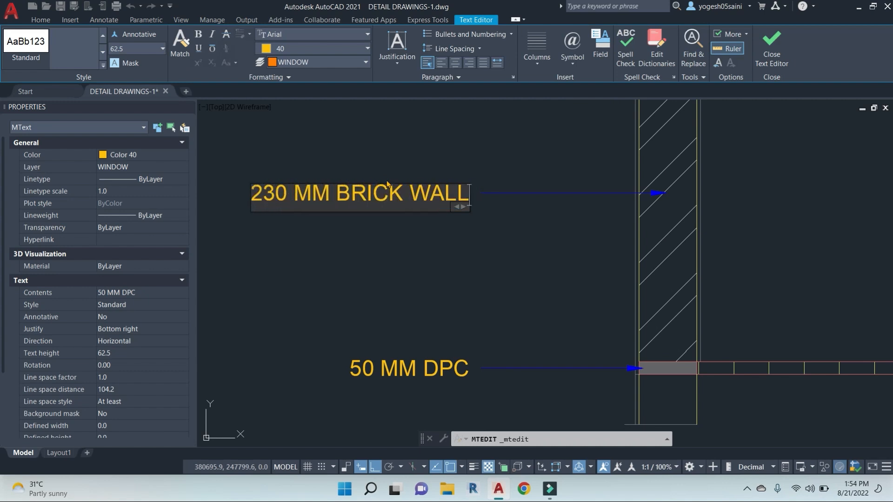
left_click(429, 245)
key("Escape")
scroll(524, 332, "down", 4)
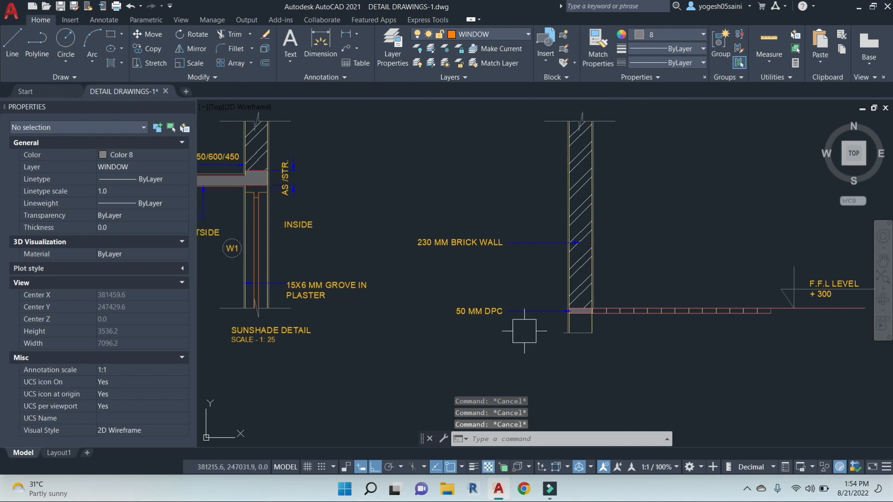
Step: Stretch the "230 MM BRICK WALL" text and its leader tail horizontally closer to the wall
type("s")
key("Return")
left_click(537, 273)
left_click(385, 173)
key("Return")
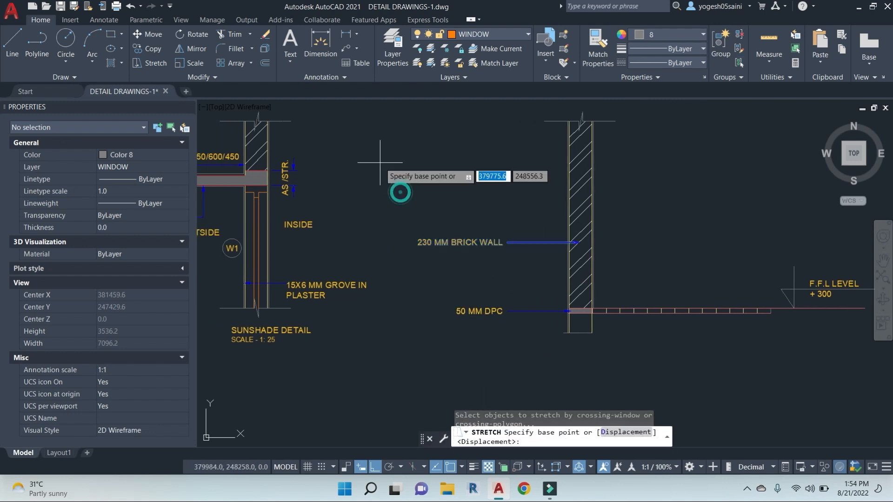
left_click(380, 162)
key("Escape")
key("Escape")
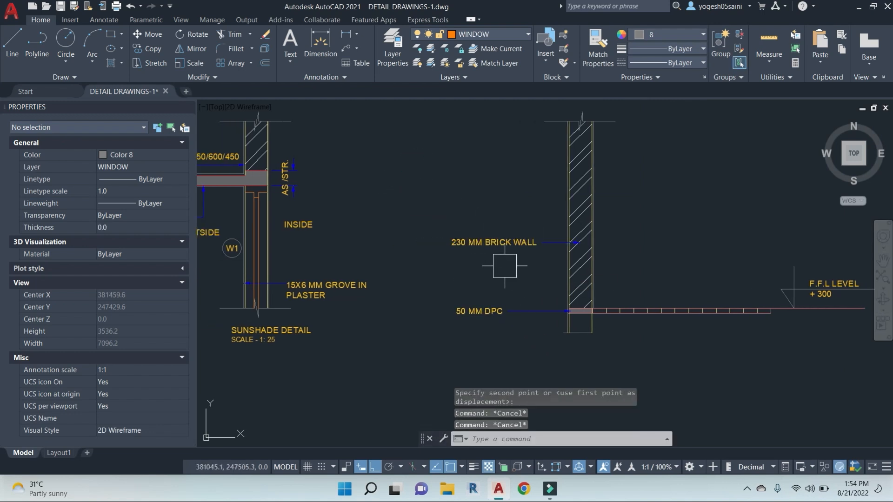
Step: Copy the brick wall leader and its text straight up alongside the wall
scroll(533, 294, "down", 2)
scroll(534, 294, "up", 4)
left_click(544, 290)
left_click(474, 197)
type("co")
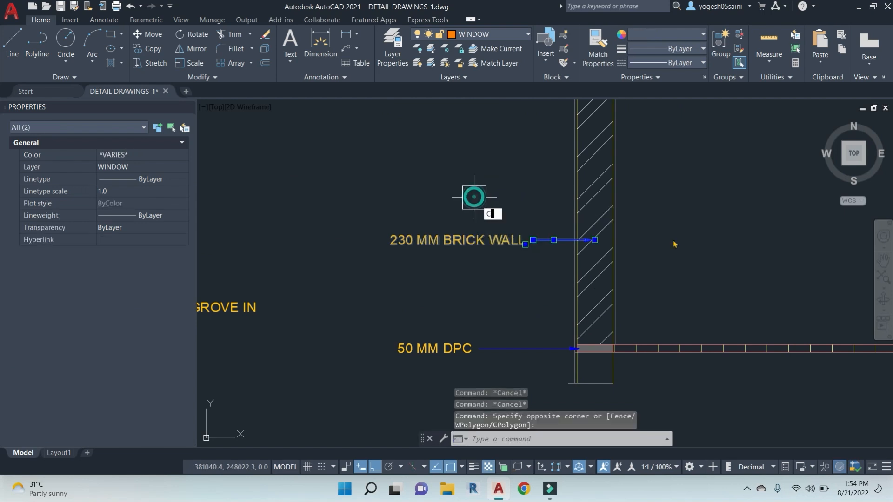
key("Return")
left_click(745, 237)
left_click(745, 176)
key("Escape")
Step: Stretch the new upper leader's arrowhead horizontally back to the outer plaster face of the wall
scroll(598, 177, "up", 4)
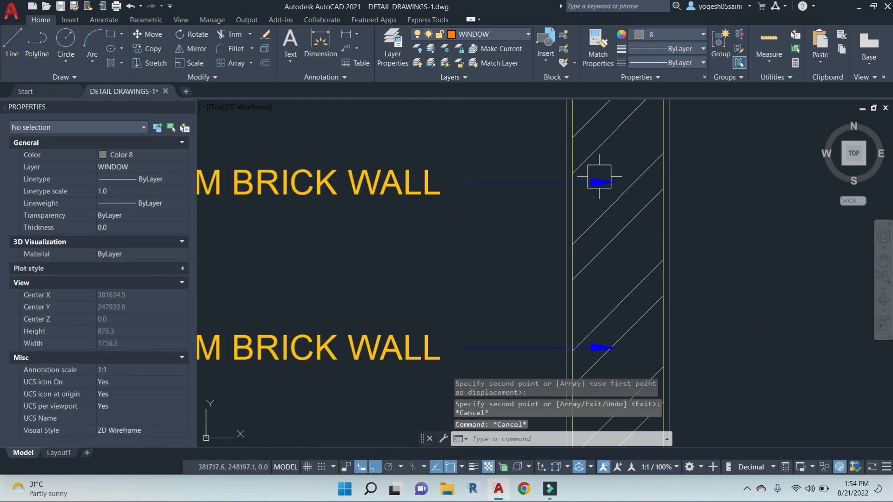
left_click(615, 184)
scroll(617, 188, "up", 2)
left_click(617, 187)
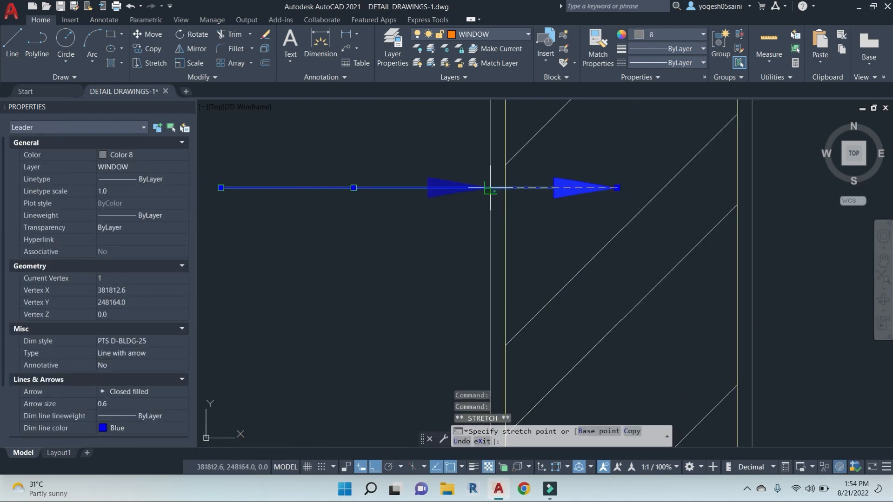
key("Escape")
scroll(484, 194, "down", 4)
Step: Change the text of the leader pointing at the outer plaster face to "CS PLASTER"
double_click(414, 192)
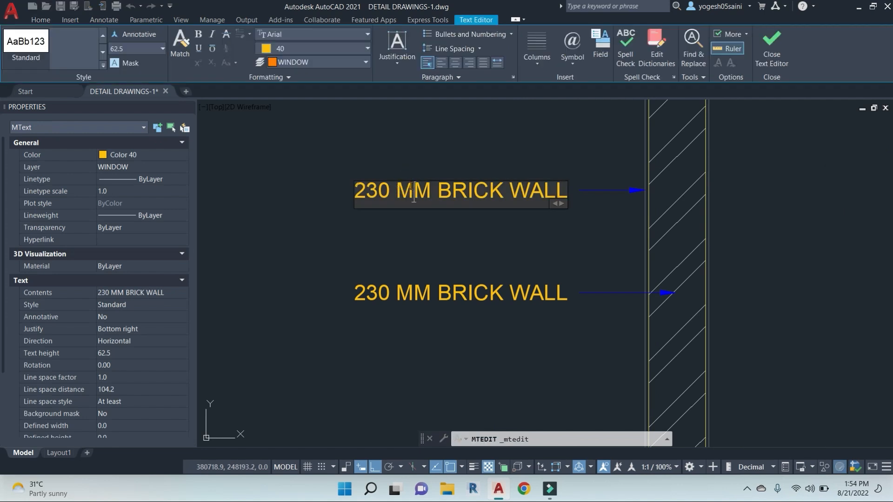
type("CS PLA")
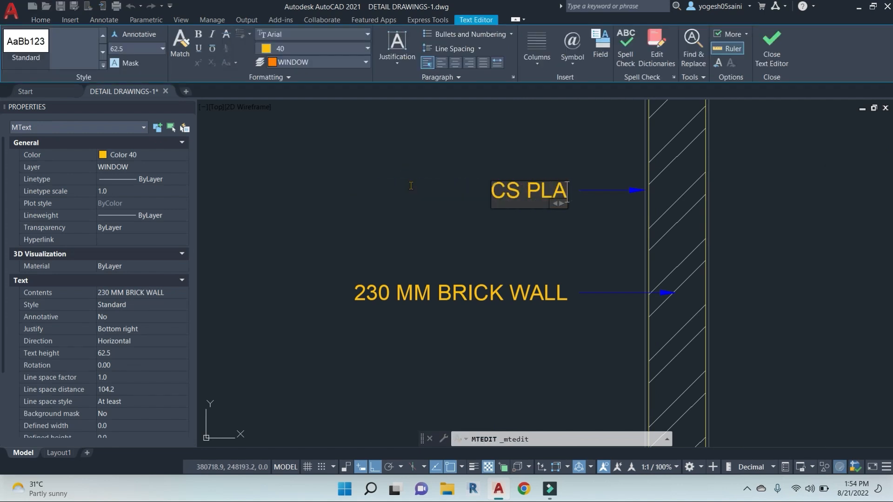
type("STER")
key("Escape")
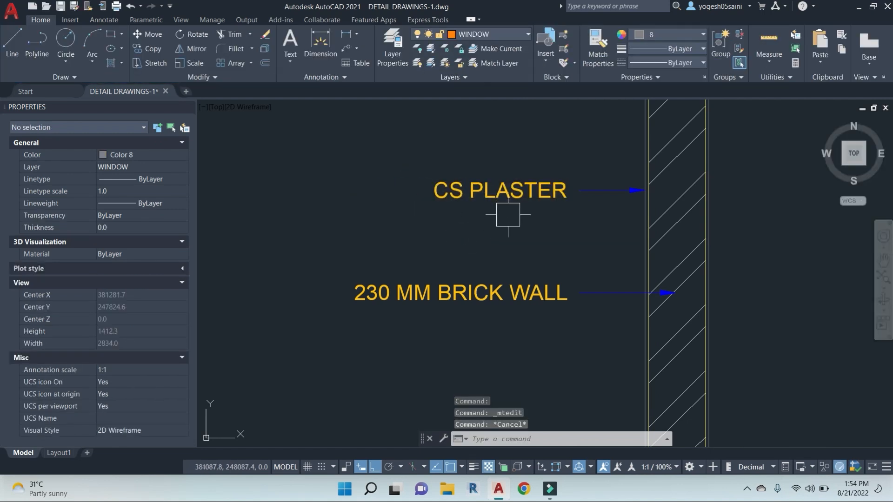
Step: Stretch the "CS PLASTER" text and its leader tail horizontally away from the wall, roughly above the start of the brick wall note
type("S")
key("Return")
left_click(588, 245)
left_click(398, 189)
key("Return")
left_click(436, 119)
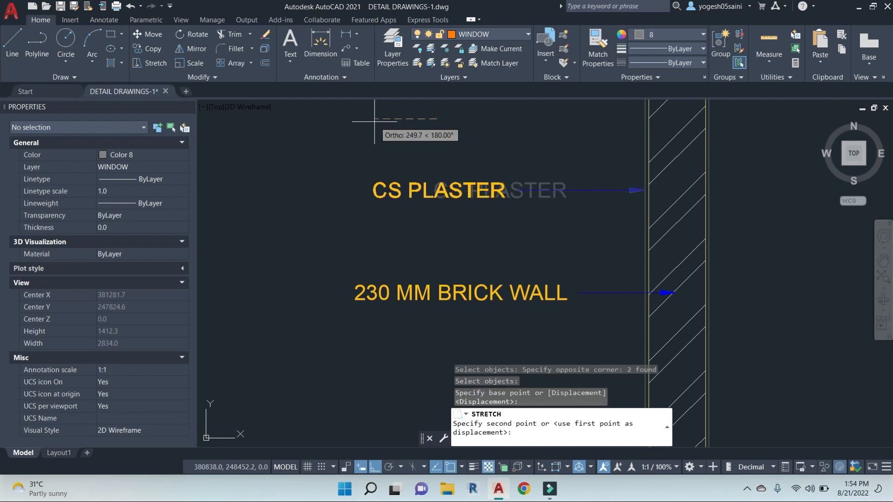
left_click(360, 123)
scroll(416, 212, "down", 5)
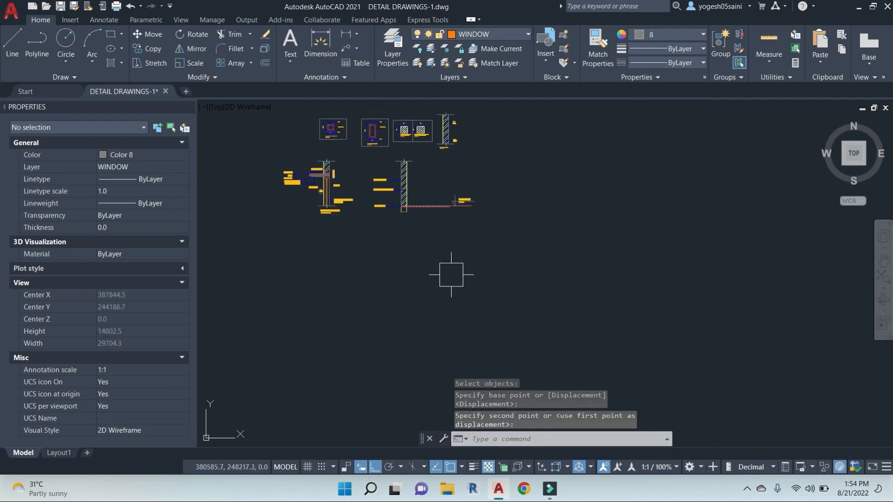
Step: Offset the floor's top line 100 upward to mark the skirting height
scroll(458, 249, "up", 10)
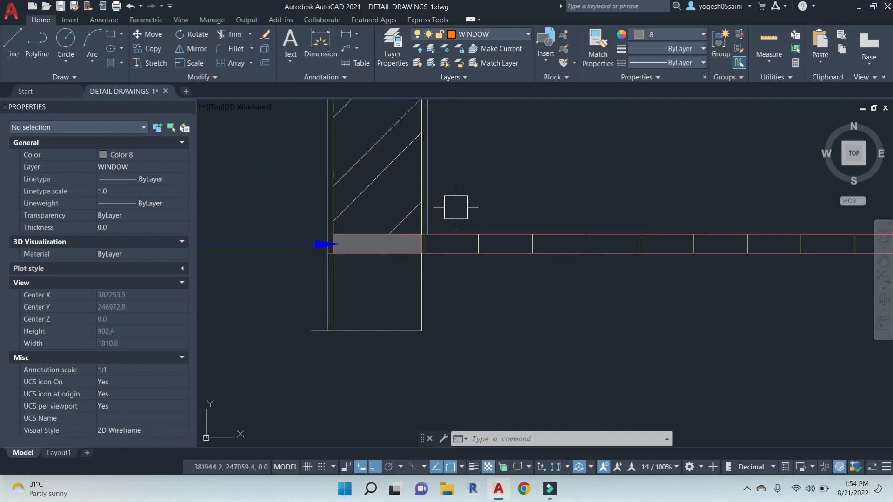
key("Escape")
key("Escape")
middle_click_drag(456, 194, 464, 213)
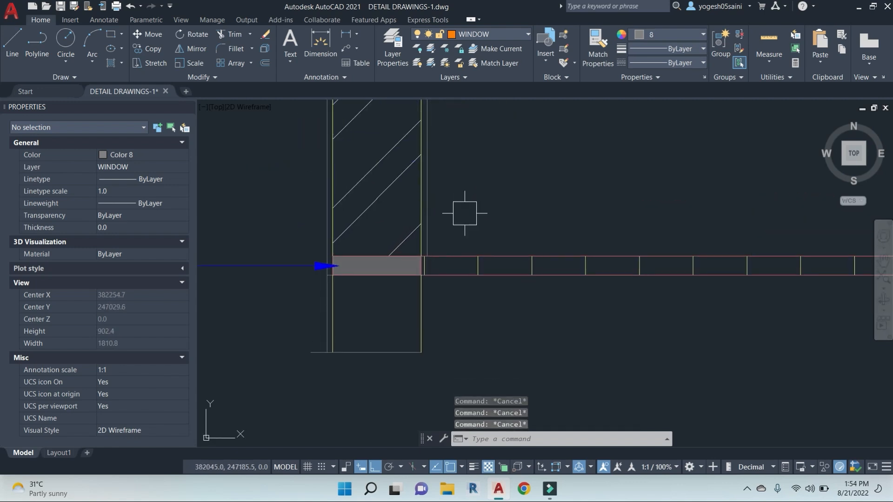
type("o")
key("Return")
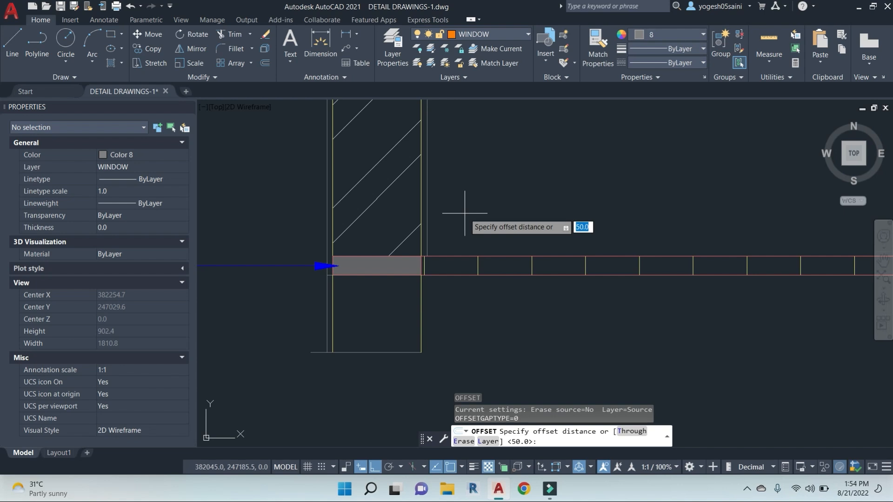
type("100")
key("Return")
left_click(457, 256)
left_click(457, 175)
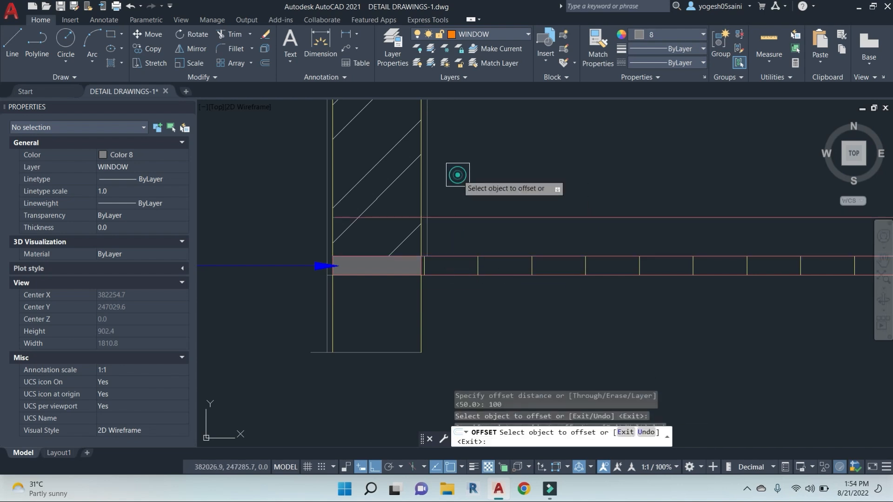
key("Escape")
key("Escape")
Step: Trim the offset line down to the short piece crossing the wall's inner plaster
type("tr")
key("Return")
scroll(420, 211, "up", 8)
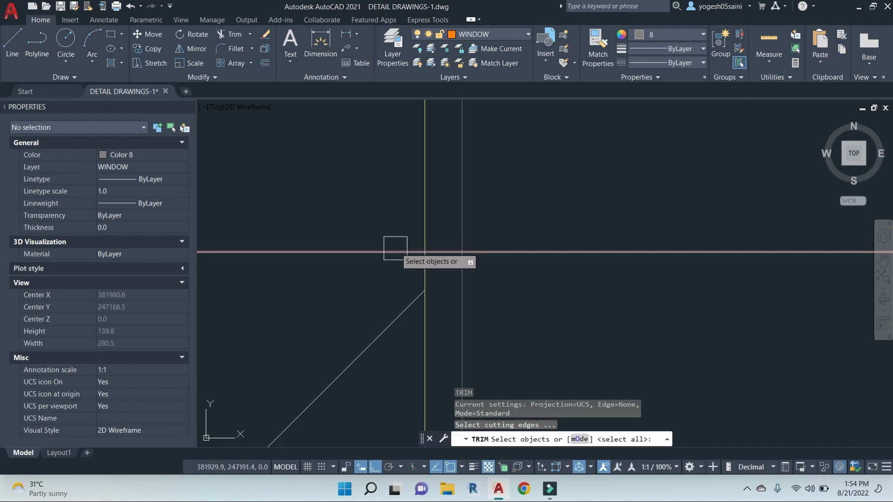
key("Return")
key("Escape")
key("Escape")
key("Escape")
scroll(509, 253, "down", 8)
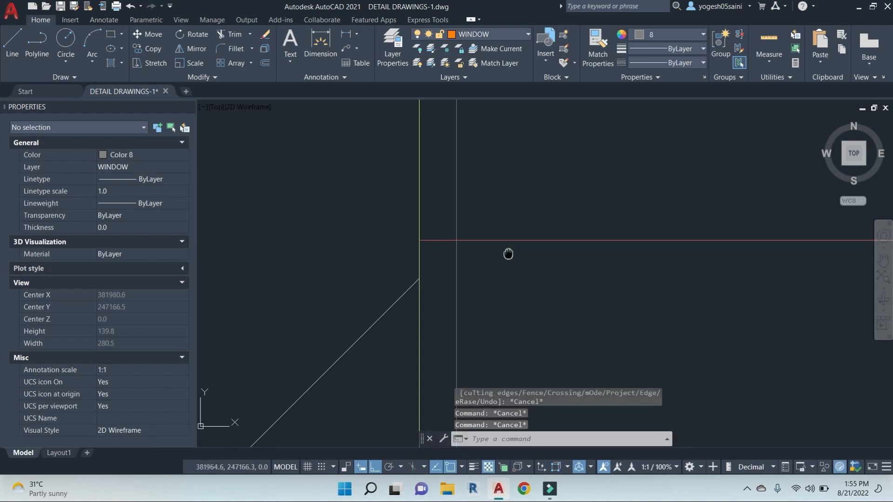
middle_click_drag(649, 251, 540, 231)
key("Delete")
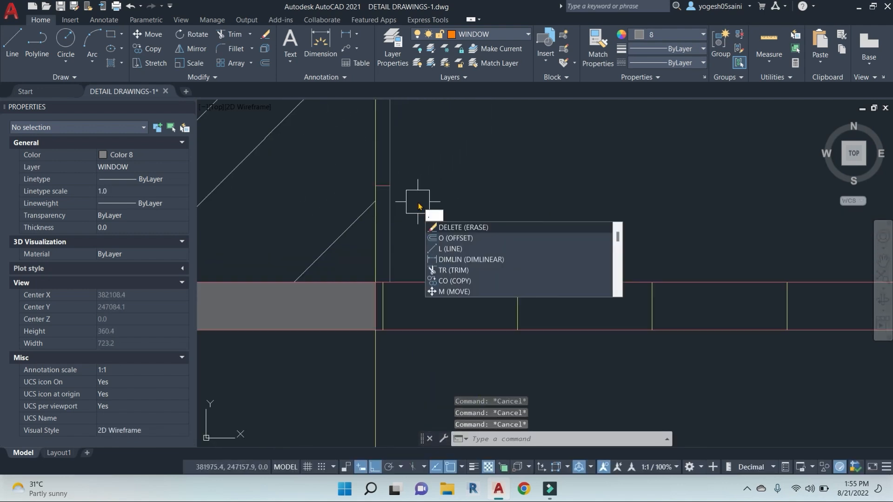
Step: Offset the wall's inner plaster line 12 toward the room for the skirting face
type(".12")
key("Return")
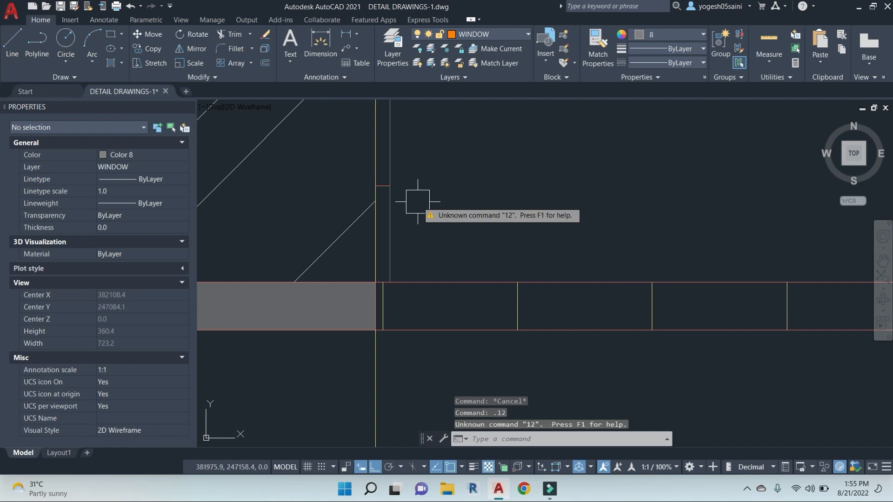
key("Escape")
key("Escape")
key("Return")
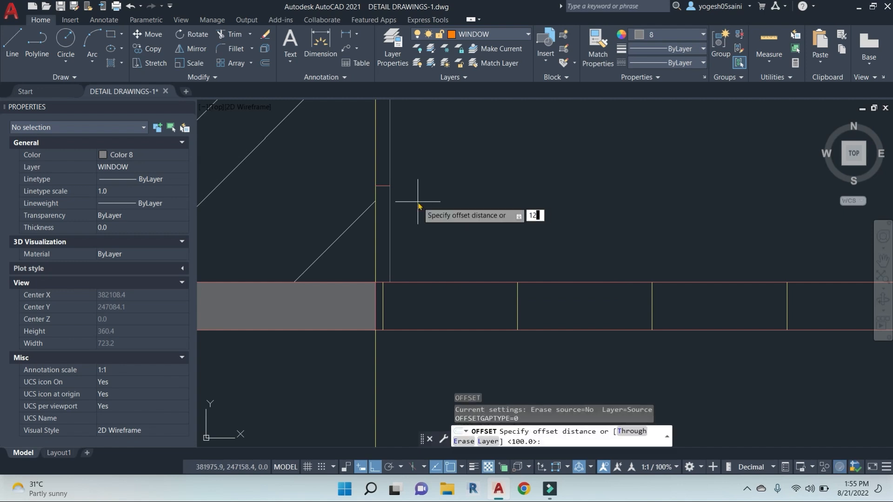
key("Return")
left_click(391, 230)
left_click(472, 208)
key("Escape")
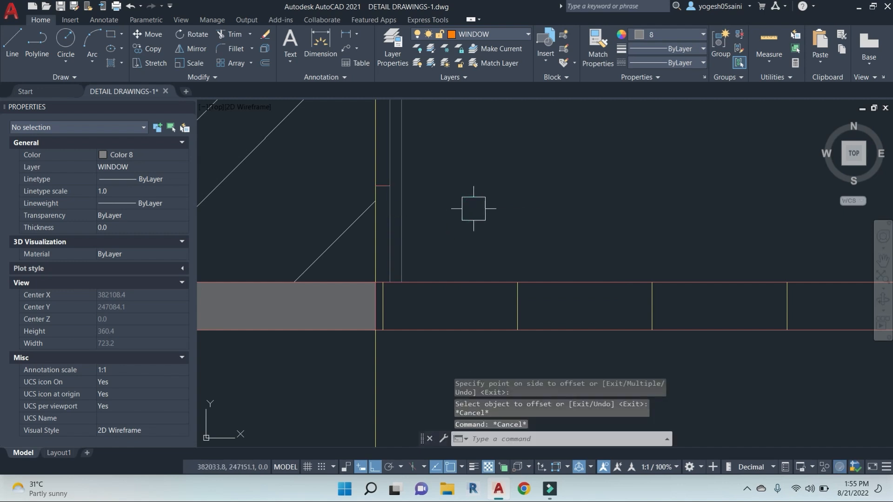
Step: Fillet the short skirting top line and the offset skirting face line into a sharp corner
type("f")
key("Return")
scroll(390, 193, "up", 4)
left_click(374, 175)
left_click(419, 219)
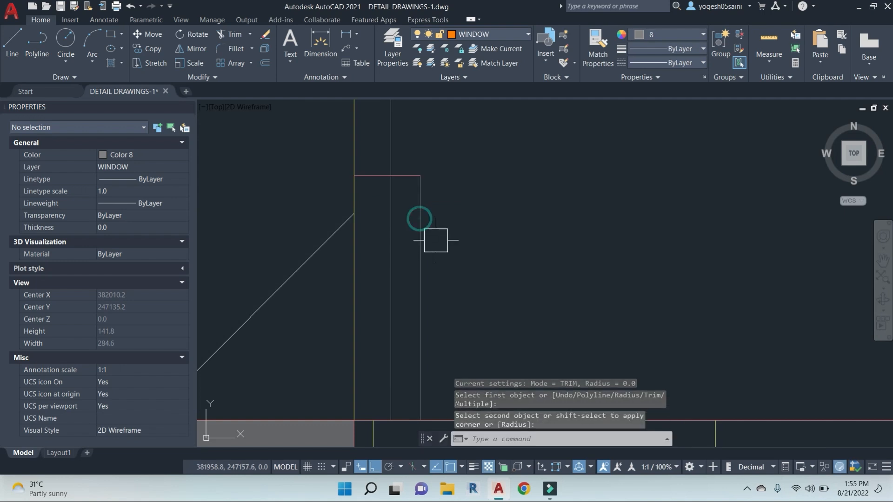
key("Escape")
key("Escape")
Step: Trim away the inner plaster line behind the skirting, below its top line
type("tr")
key("Return")
key("Return")
left_click(392, 259)
scroll(444, 256, "down", 4)
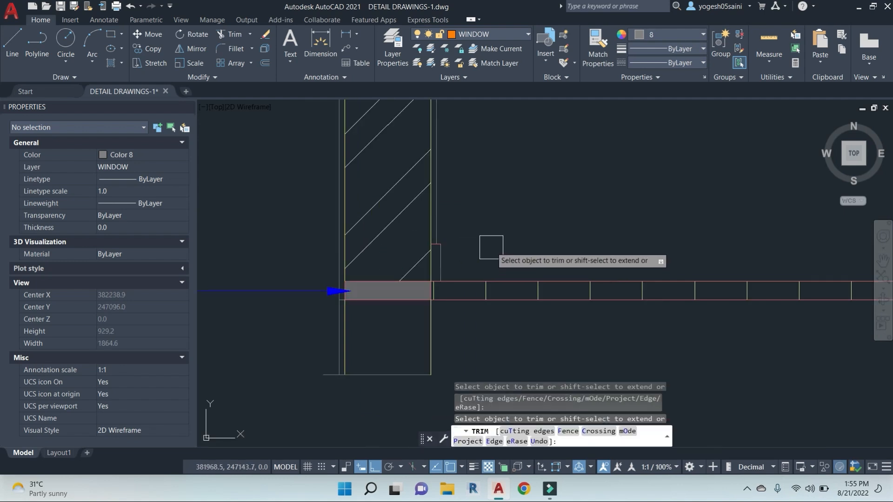
key("Escape")
Step: Draw a quick leader from the skirting face, sloping up into the room and ending in a horizontal segment
type("le")
key("Return")
scroll(441, 247, "up", 2)
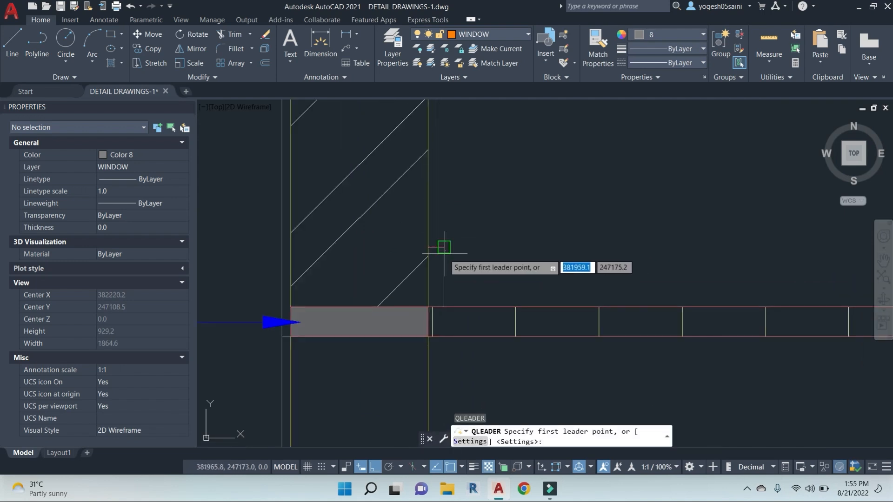
left_click(444, 258)
scroll(558, 198, "down", 2)
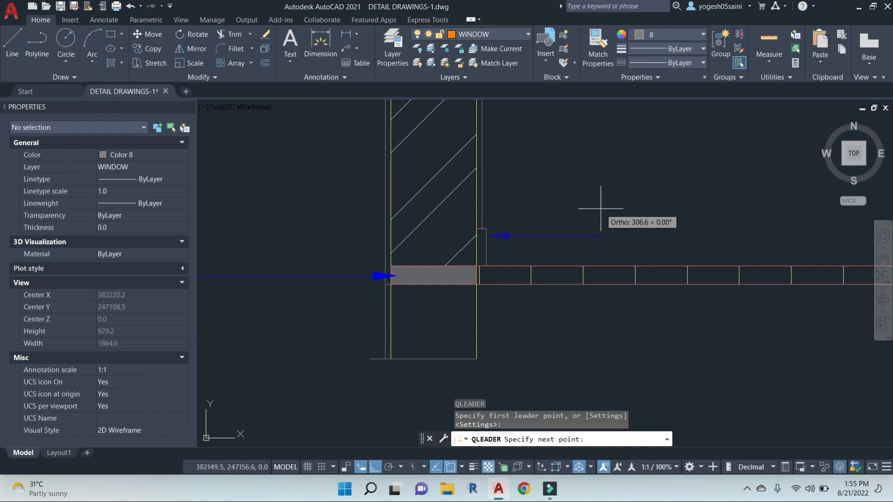
key("F8")
scroll(600, 208, "down", 3)
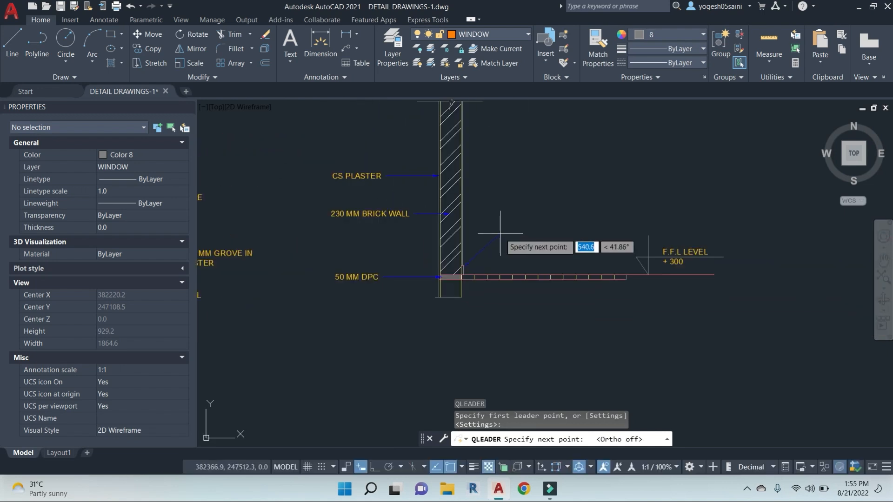
left_click(495, 220)
key("F8")
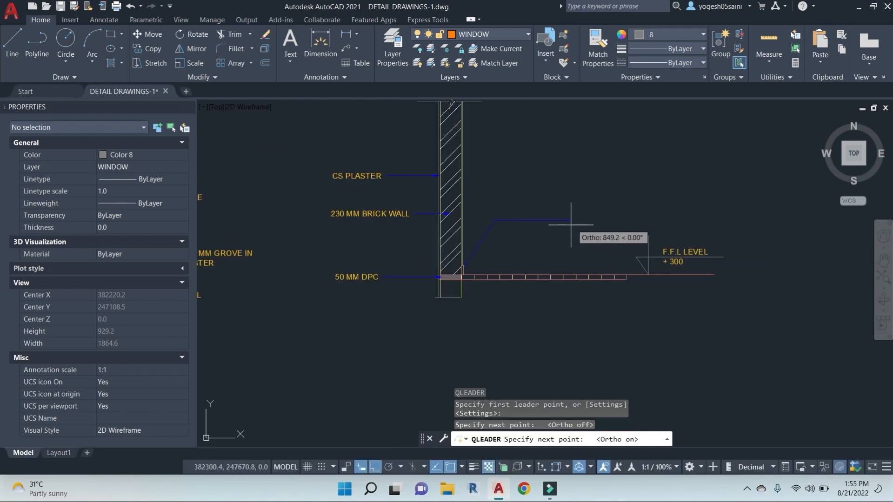
left_click(569, 220)
Step: Annotate the skirting leader with the text "SKIRTING"
key("Return")
key("Return")
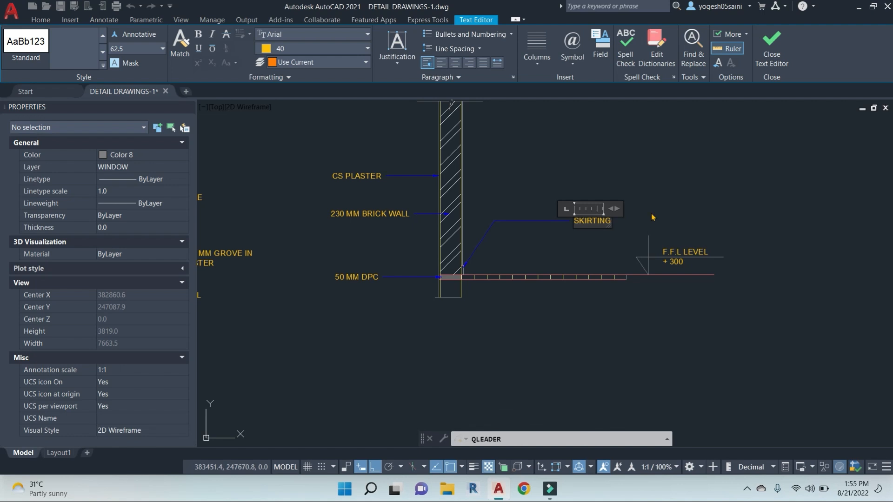
key("Escape")
key("Escape")
key("Escape")
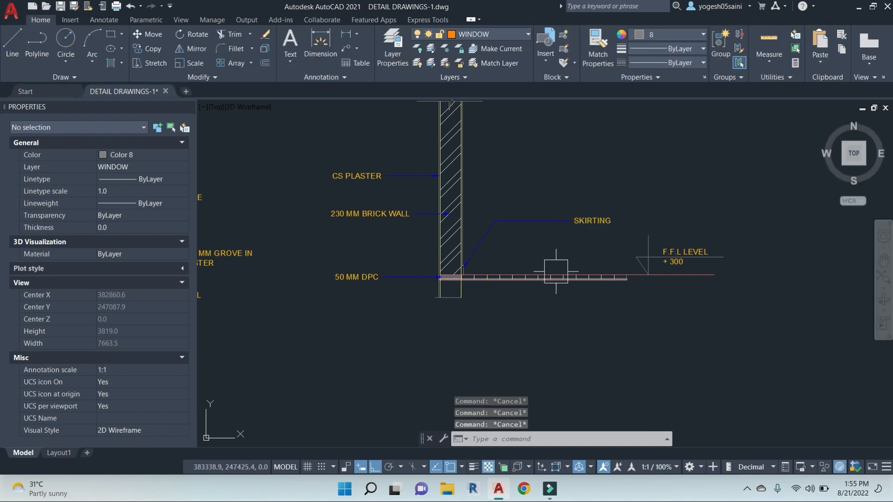
Step: Copy the skirting leader and its text so the copy's arrowhead touches the floor's top line inside the room
middle_click_drag(592, 297, 614, 313)
left_click(659, 284)
left_click(511, 202)
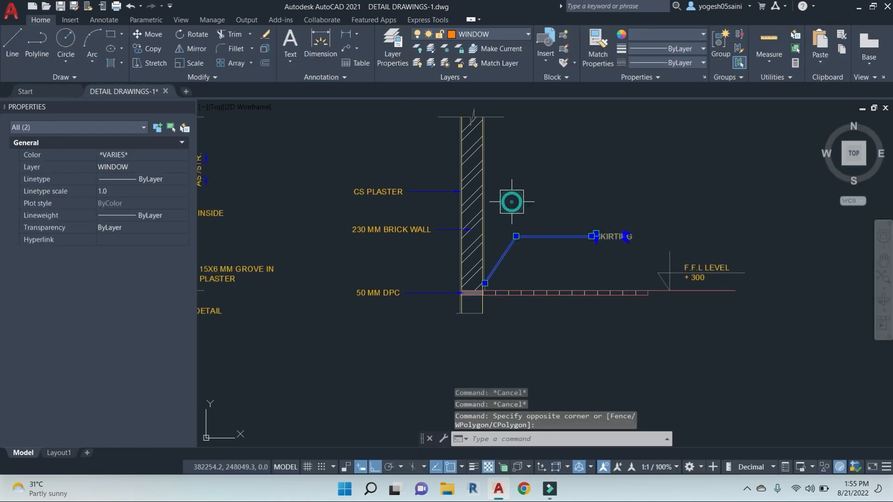
key("Return")
scroll(535, 274, "up", 4)
left_click(410, 296)
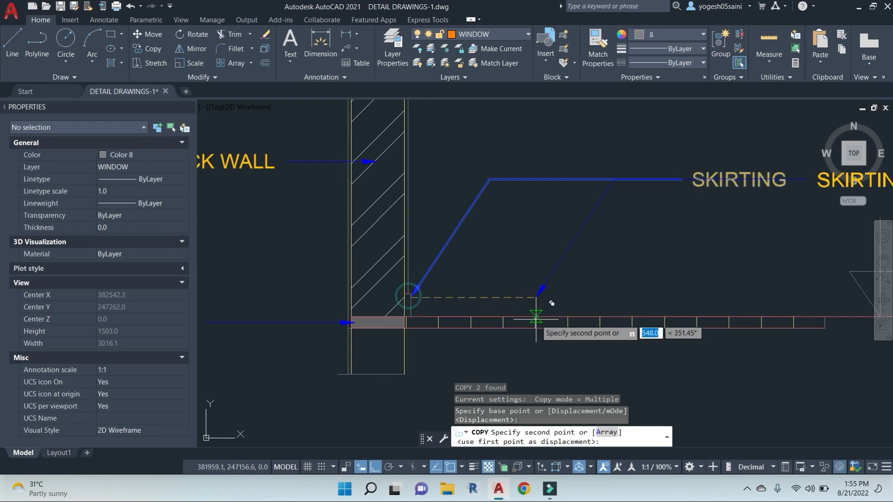
left_click(538, 320)
key("Escape")
key("Escape")
key("Escape")
Step: Change the copied leader's text to "FLOORING"
middle_click_drag(590, 293, 435, 323)
double_click(712, 227)
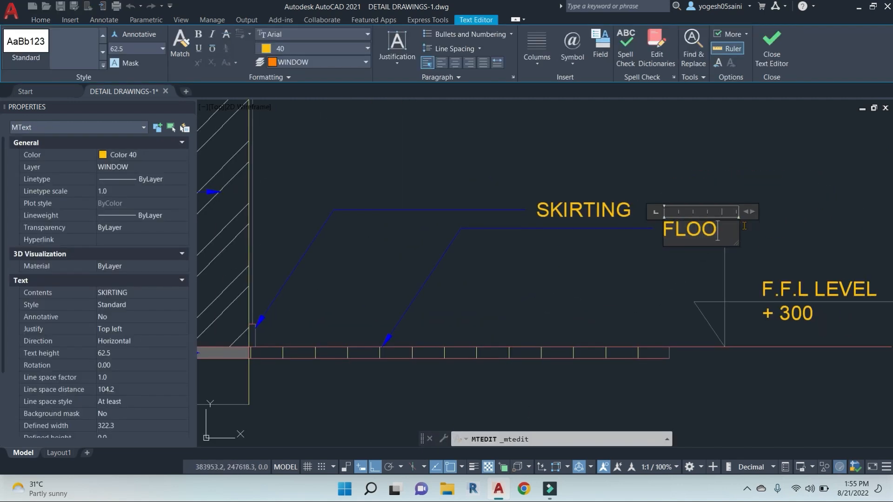
key("Escape")
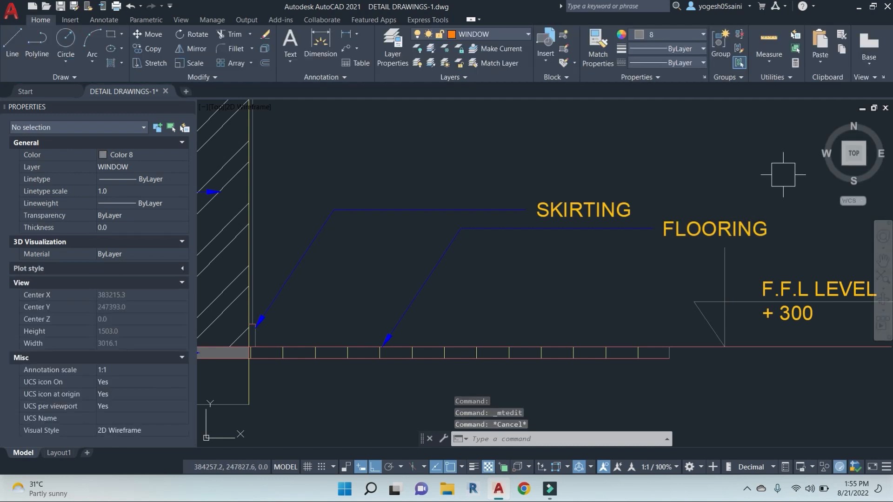
scroll(627, 228, "down", 2)
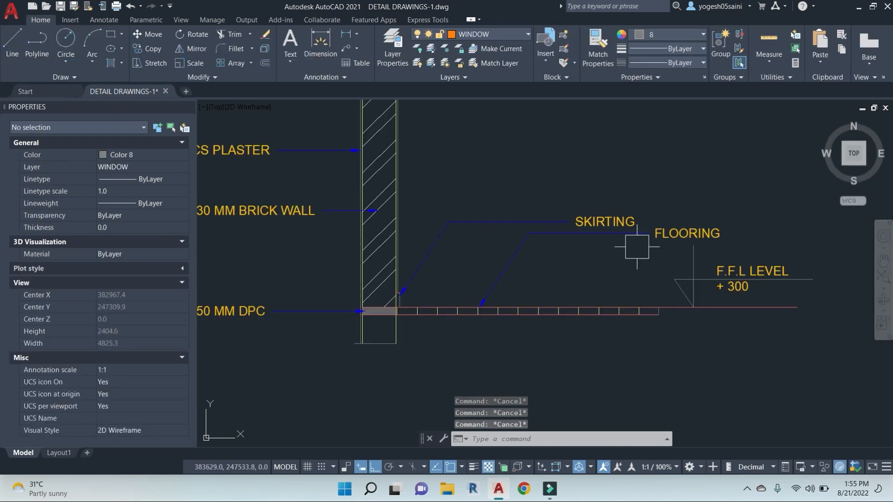
scroll(721, 240, "up", 2)
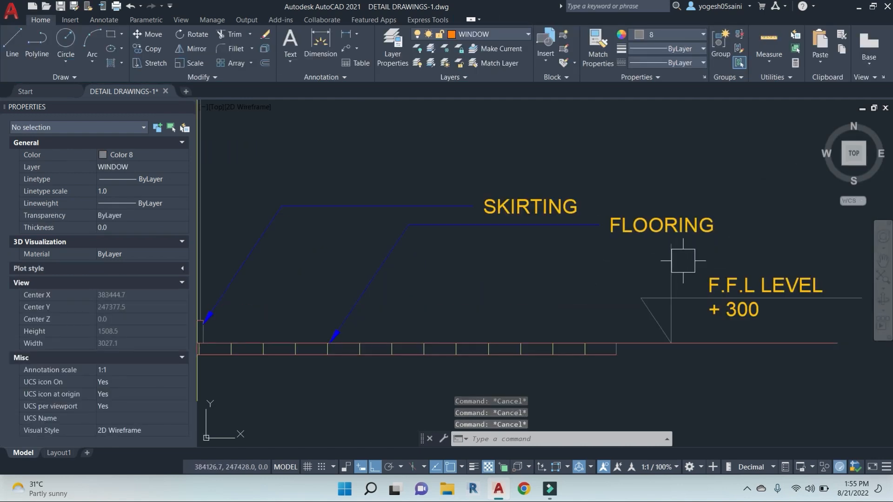
scroll(683, 229, "down", 2)
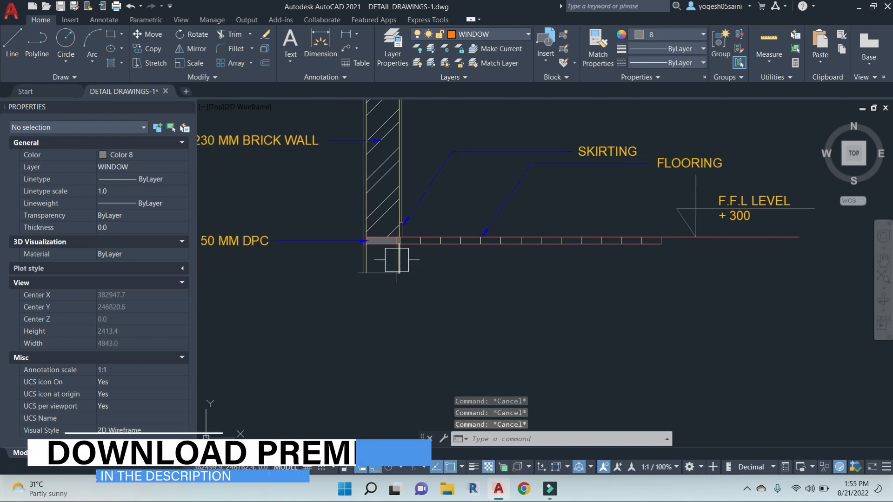
Step: Hatch the enclosed wall area directly below the DPC strip
scroll(279, 305, "up", 2)
type("H")
key("Return")
left_click(379, 260)
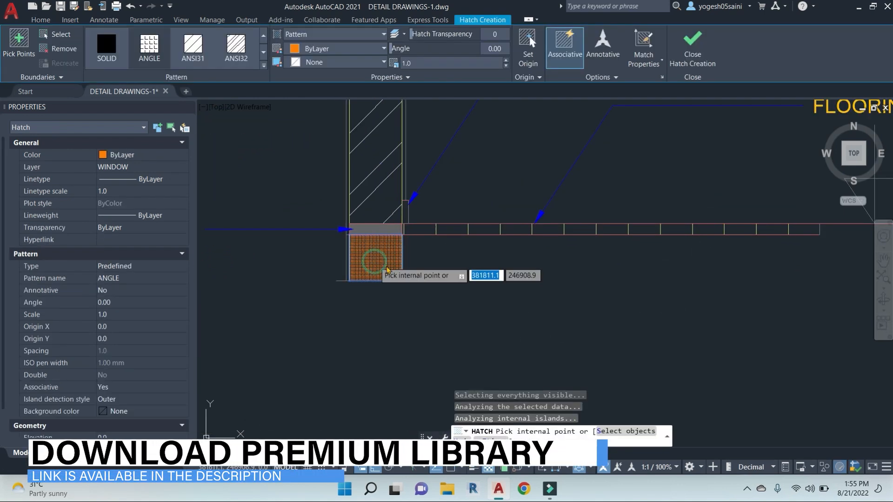
key("Return")
Step: Match the properties of the hatch below the DPC to the diagonal brick wall hatch above it
type("ma")
key("Return")
left_click(376, 165)
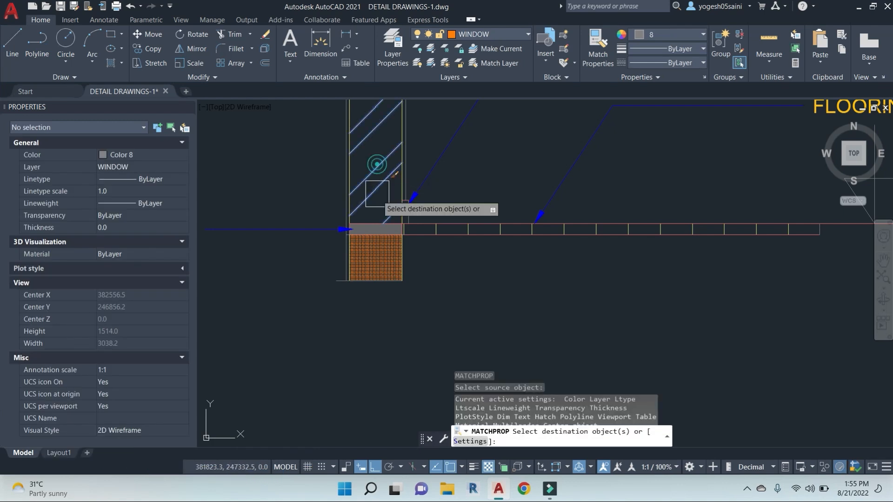
left_click(374, 255)
scroll(462, 282, "down", 8)
scroll(438, 281, "up", 8)
key("Escape")
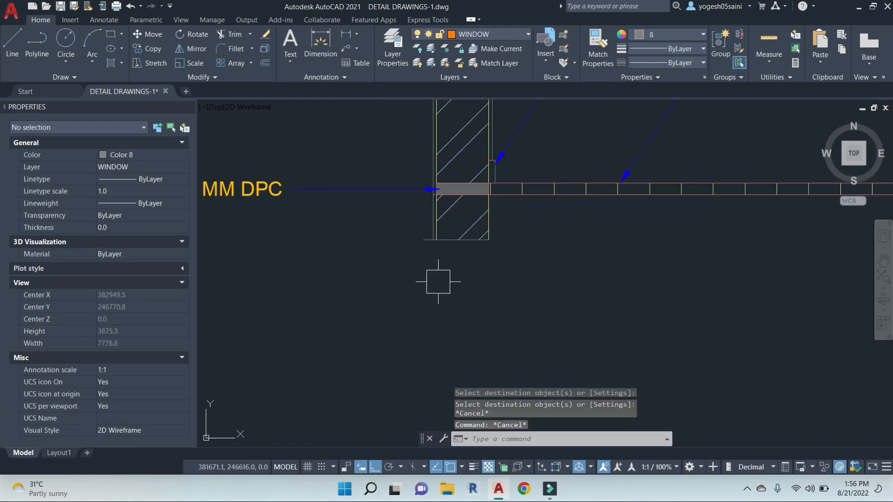
middle_click_drag(474, 294, 470, 264)
type("l")
key("Return")
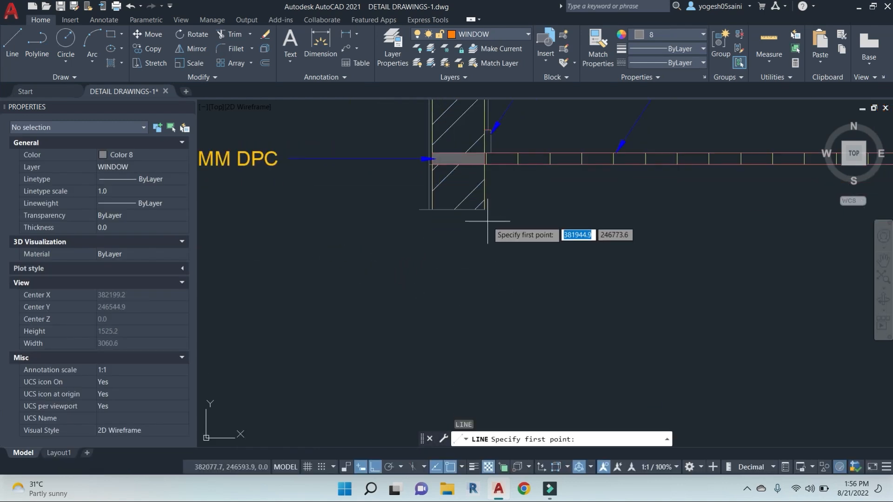
left_click(485, 209)
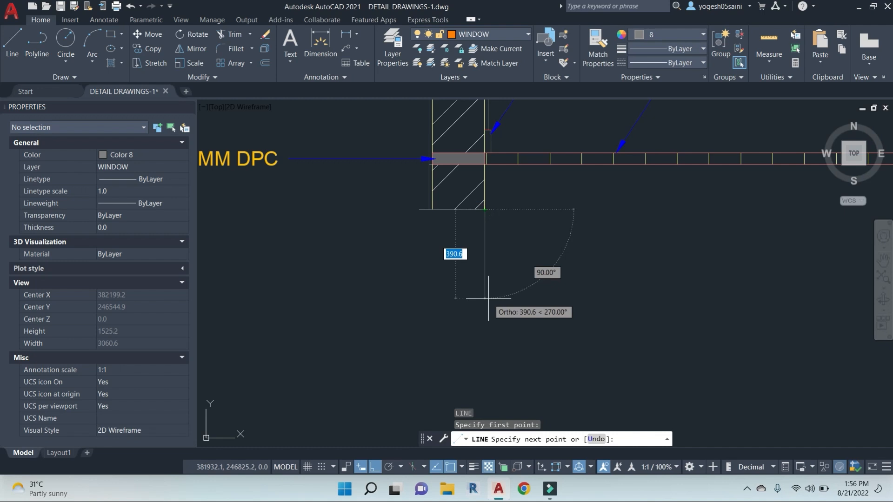
scroll(488, 298, "down", 3)
key("Escape")
key("Escape")
key("Escape")
Step: Offset the floor's top level line downward by 300 to form the ground level line
scroll(488, 298, "down", 3)
scroll(633, 253, "up", 4)
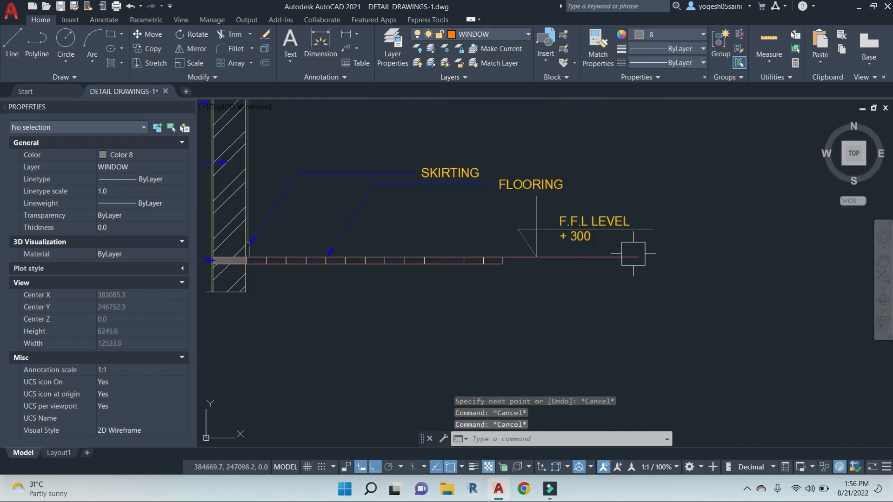
key("Escape")
type("o")
key("Return")
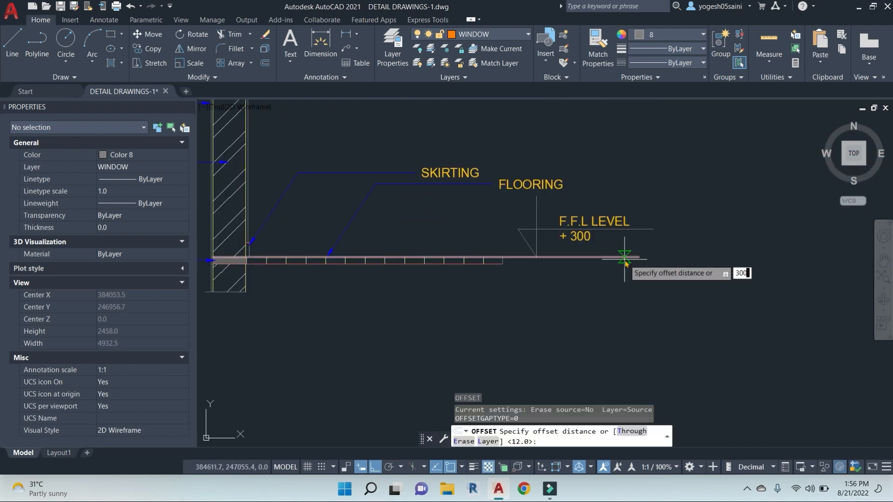
key("Return")
left_click(625, 259)
left_click(623, 349)
middle_click_drag(624, 350, 672, 321)
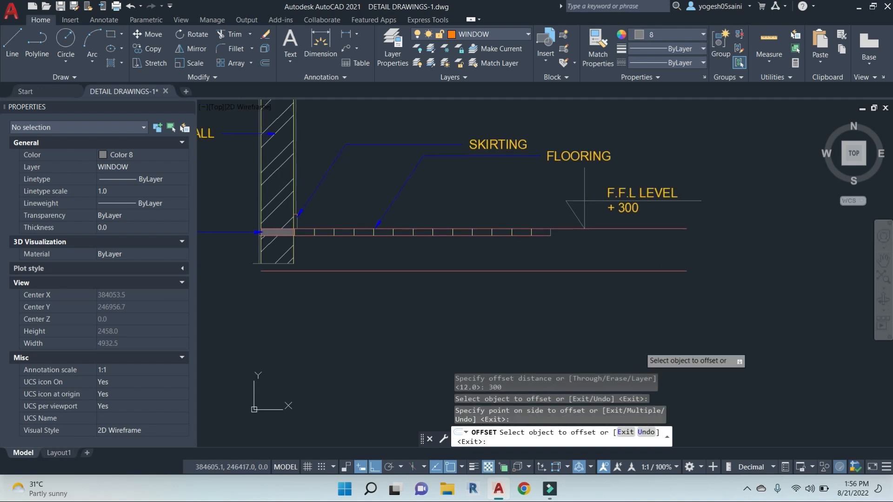
key("Escape")
Step: Measure the vertical gap between the wall's bottom inner corner and the ground level line with a linear dimension
type("dl")
key("Return")
scroll(306, 297, "up", 5)
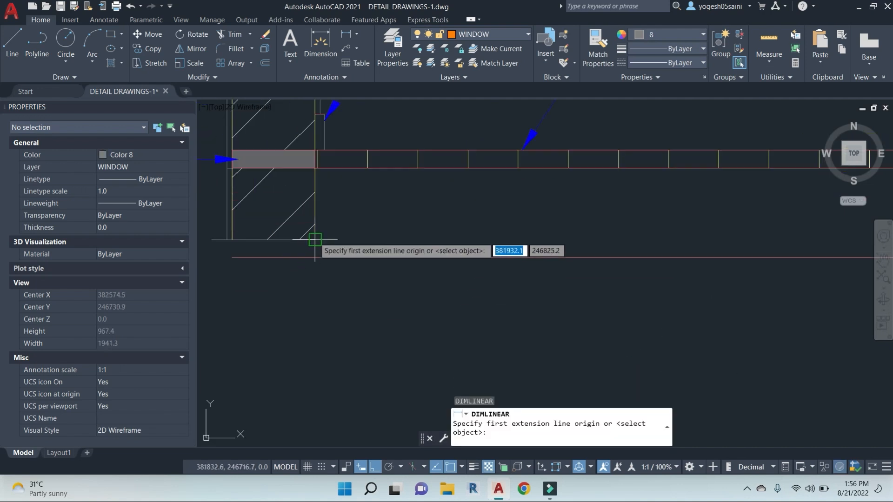
left_click(315, 239)
left_click(315, 256)
key("Escape")
key("Escape")
key("Escape")
scroll(336, 291, "down", 1)
middle_click_drag(345, 297, 379, 285)
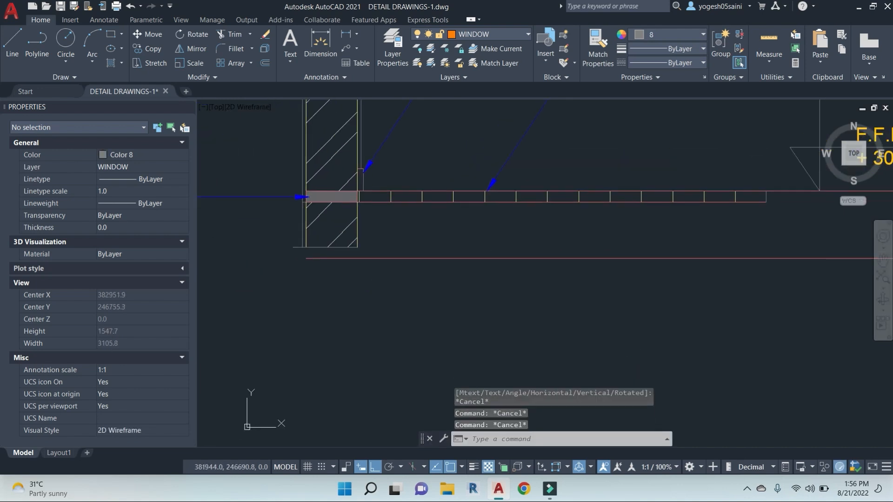
Step: Mirror the F.F.L level symbol about a horizontal line between the floor and ground level lines, keeping the original
key("Escape")
scroll(642, 287, "down", 1)
middle_click_drag(738, 315, 526, 322)
scroll(609, 208, "up", 2)
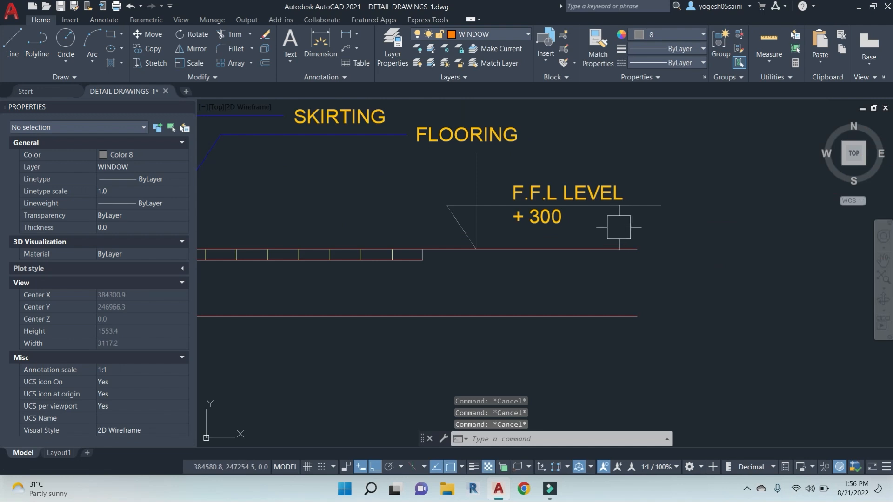
left_click(649, 210)
type("MI")
key("Return")
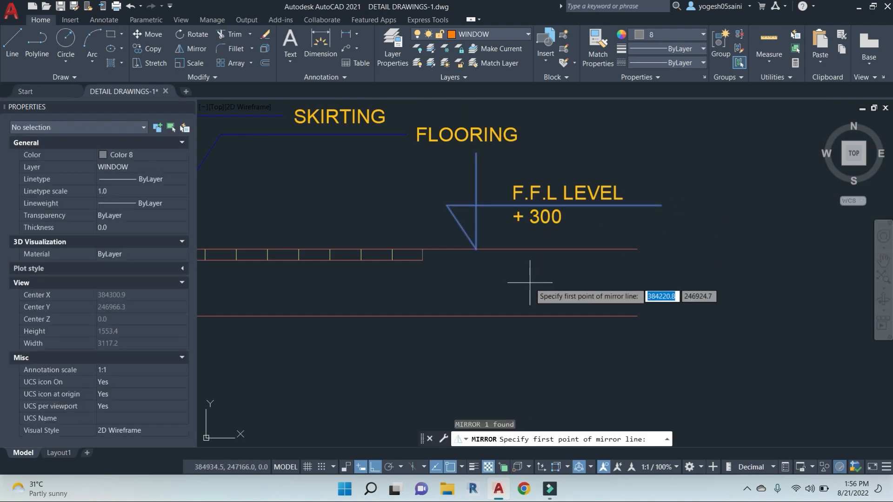
left_click(534, 278)
left_click(574, 327)
key("Return")
Step: Move the mirrored level symbol down so its tip touches the ground level line
type("M")
key("Return")
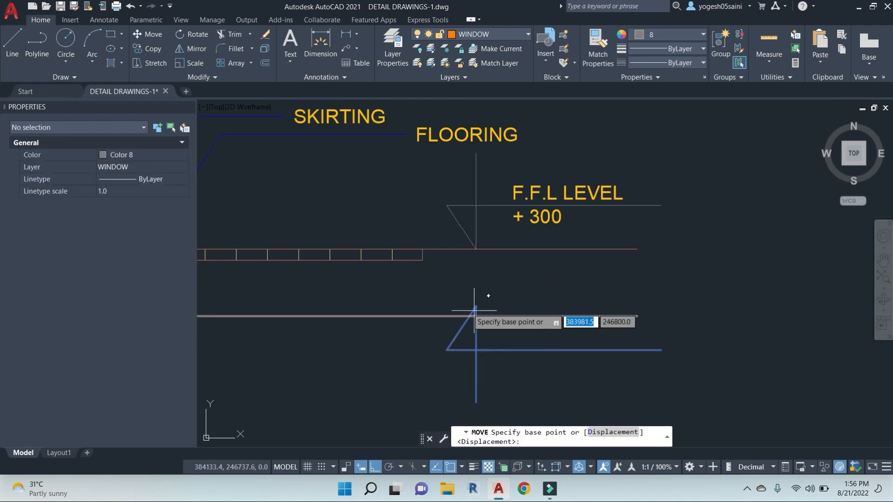
scroll(469, 307, "up", 4)
left_click(487, 303)
scroll(506, 308, "down", 3)
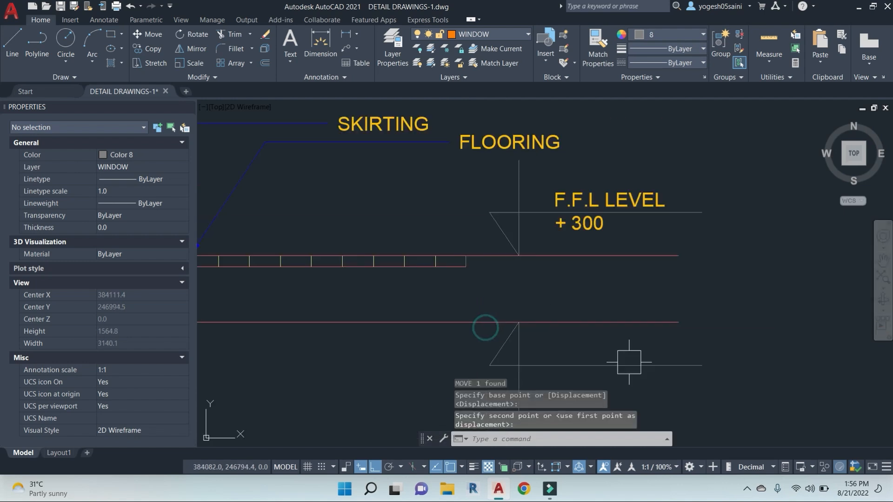
Step: Copy the "F.F.L LEVEL + 300" text straight down onto the mirrored level symbol
key("Escape")
left_click(608, 155)
type("co")
key("Return")
left_click(733, 217)
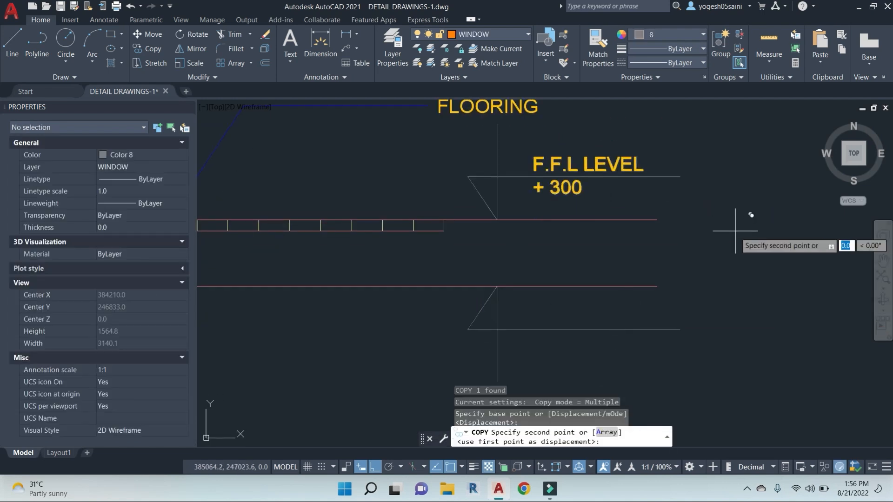
left_click(749, 369)
key("Escape")
Step: Change the copied level text to "F.G.L LEVEL" with "± 0.00" on its second line, and save the drawing
scroll(539, 390, "up", 4)
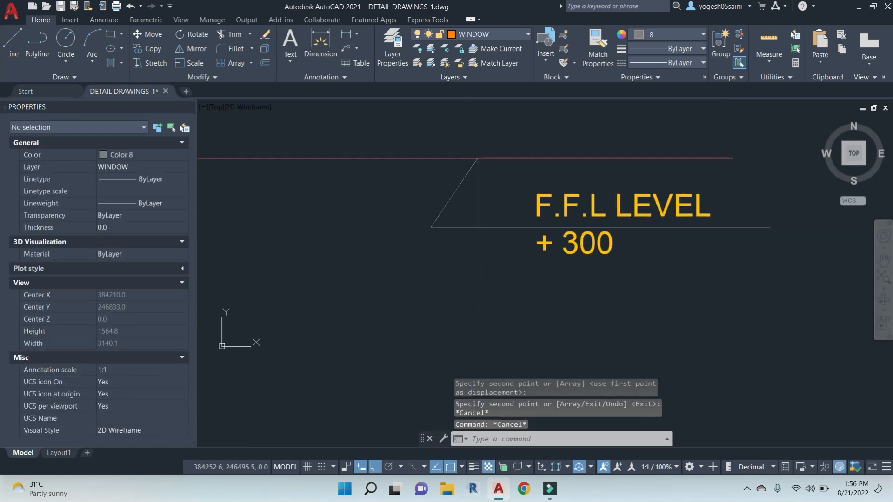
double_click(595, 203)
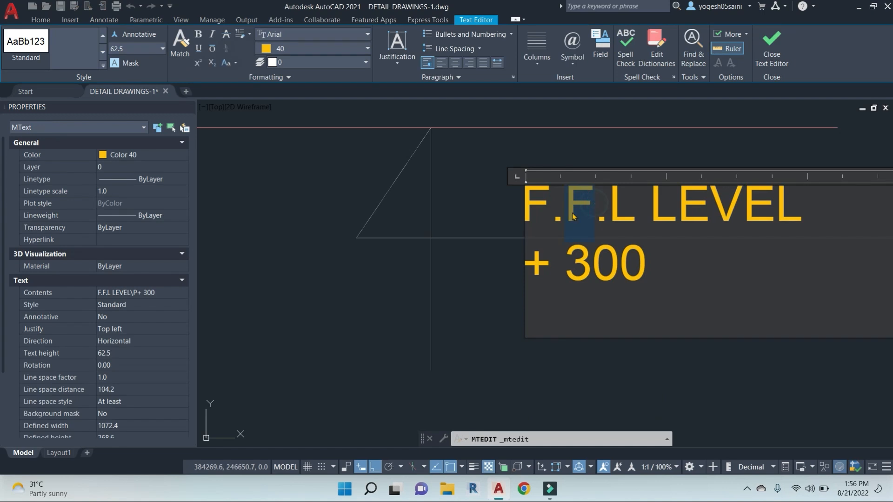
type("G")
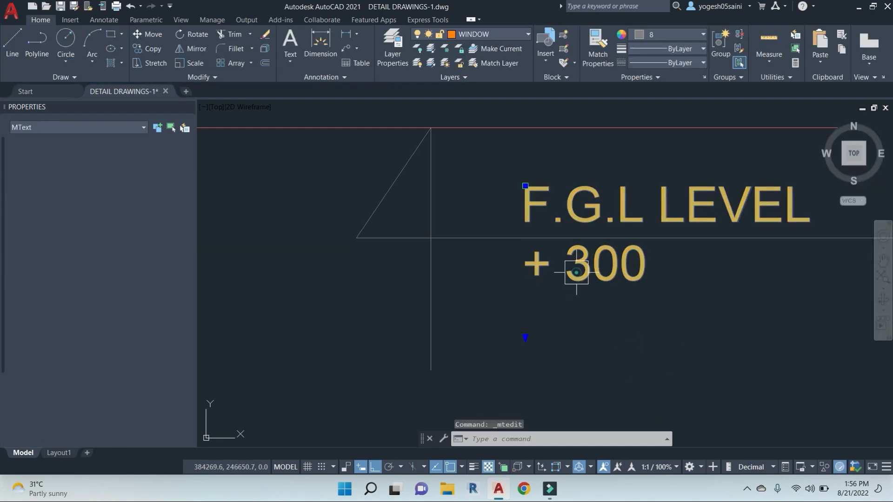
double_click(574, 265)
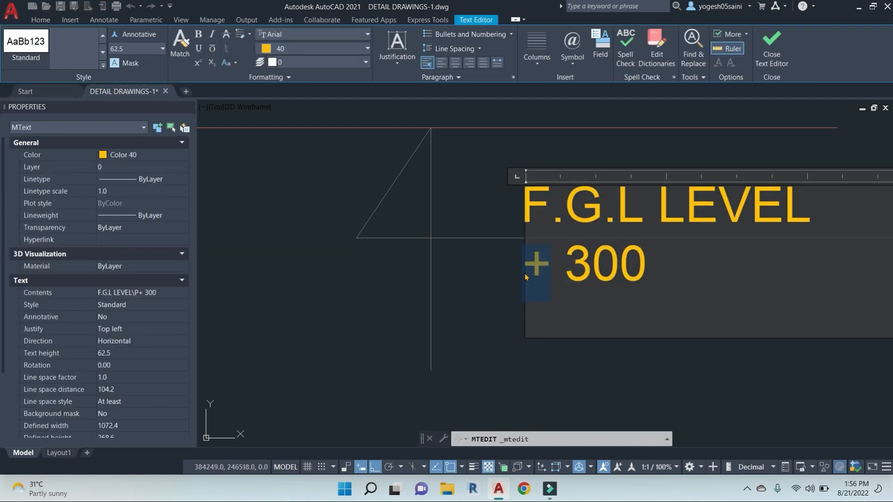
type("%%p")
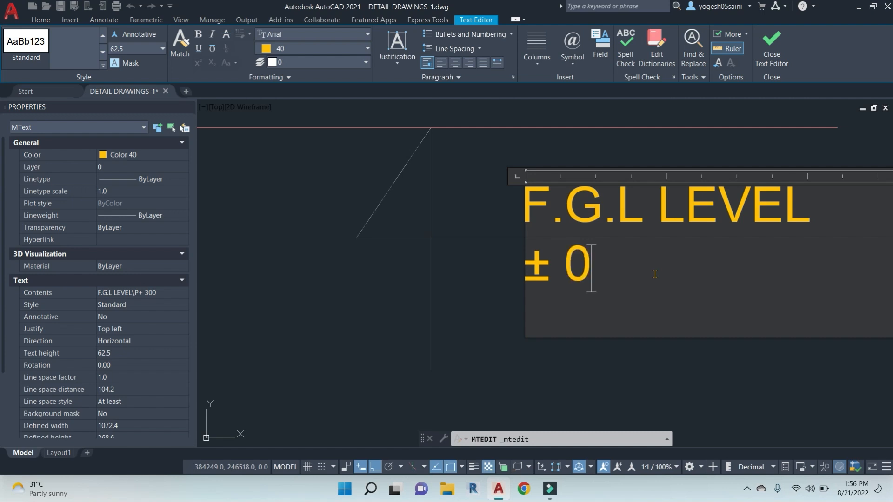
left_click(650, 390)
scroll(644, 394, "down", 4)
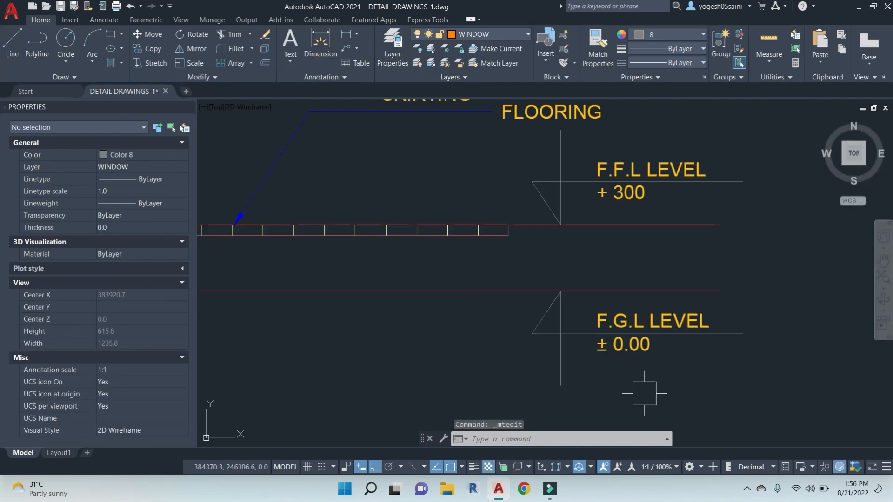
middle_click_drag(644, 394, 628, 365)
scroll(610, 327, "down", 5)
middle_click_drag(516, 361, 588, 359)
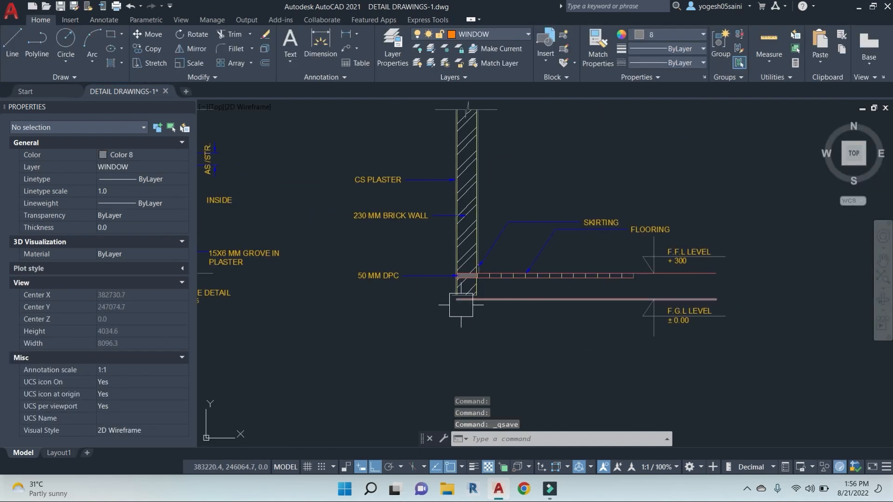
Step: Draw a vertical line downward from the wall's bottom inner corner, past the ground level line
scroll(460, 305, "up", 5)
key("Escape")
key("Return")
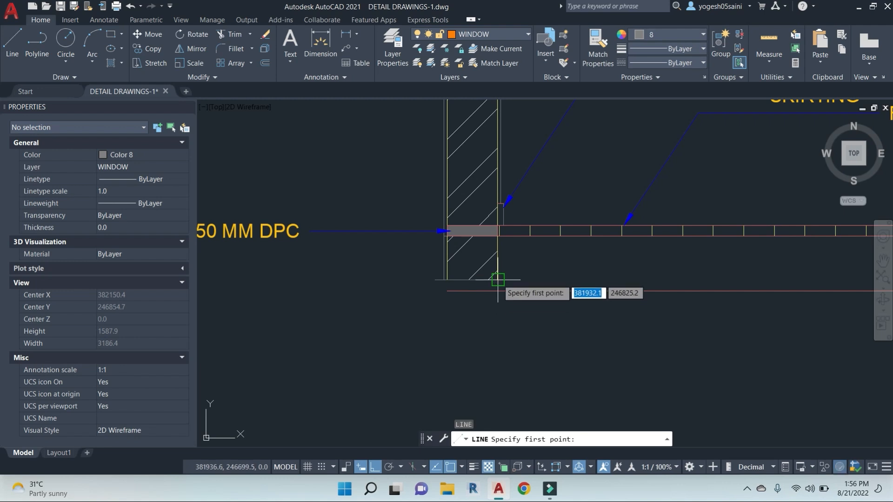
left_click(498, 279)
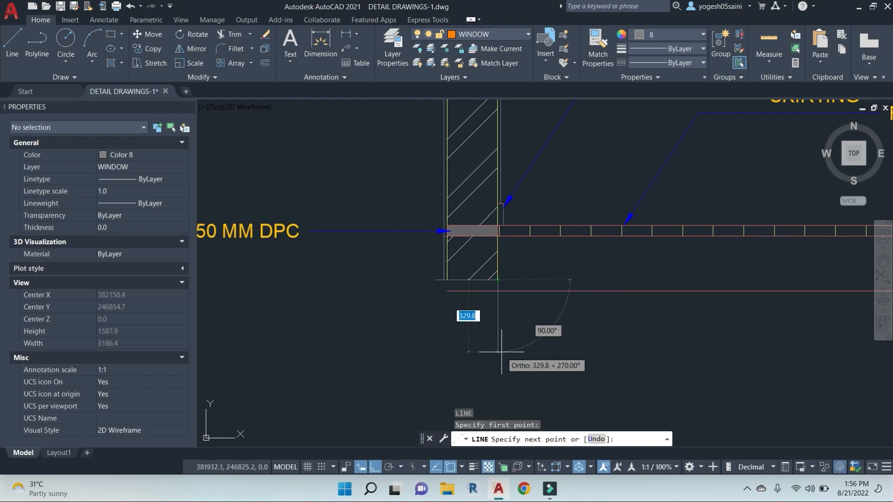
Step: Draw the foundation outline below the brick wall with lines 600 down, 230 across and back up to the wall
key("Return")
scroll(480, 359, "down", 4)
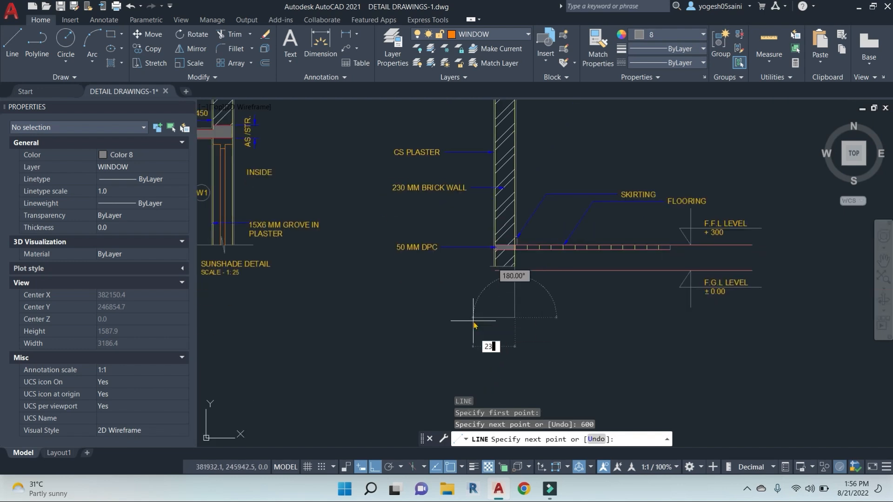
type("230")
key("Return")
scroll(493, 269, "up", 5)
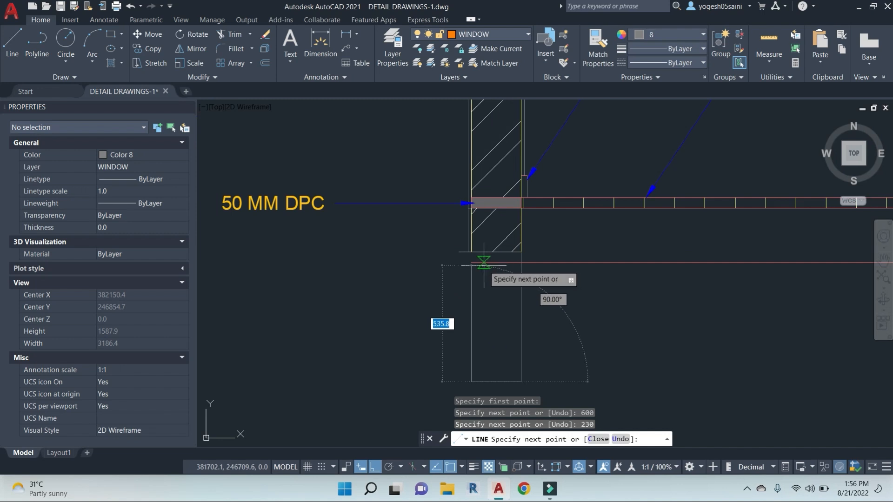
scroll(474, 258, "up", 4)
key("Escape")
key("Escape")
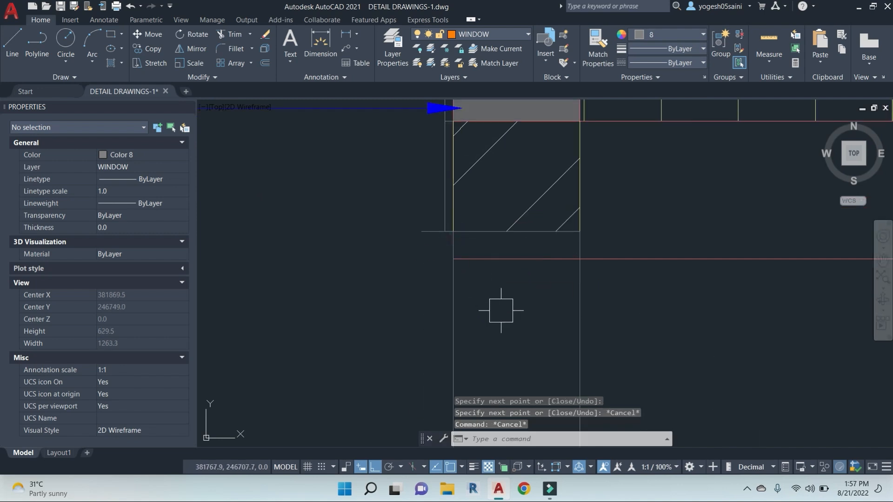
Step: Trim the ground-level line between the foundation sides and the wall base line's stub projecting beyond the outer plaster
scroll(516, 325, "down", 2)
middle_click_drag(516, 325, 511, 310)
key("Escape")
type("TR")
key("Return")
key("Return")
scroll(511, 306, "up", 4)
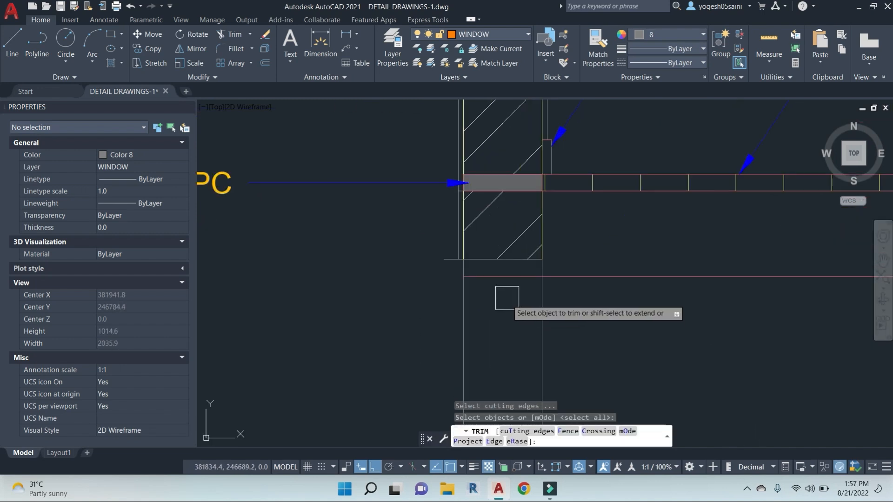
left_click(504, 283)
left_click(438, 261)
scroll(503, 326, "down", 4)
scroll(503, 326, "up", 4)
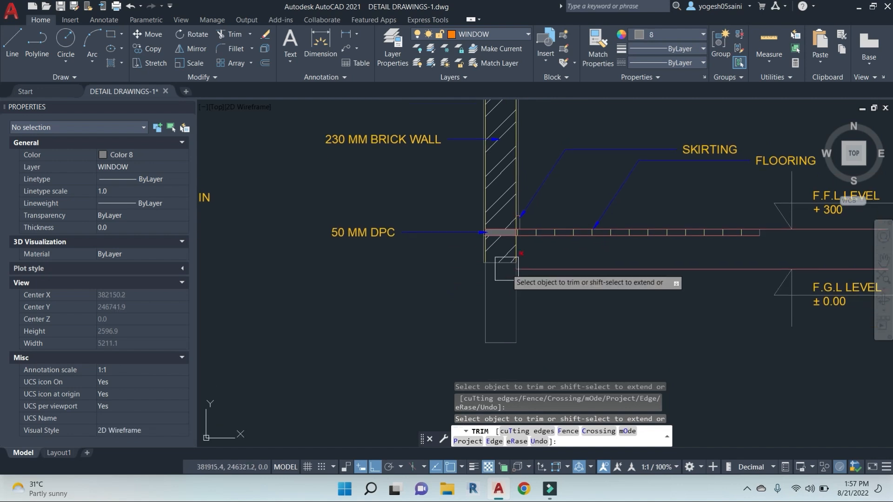
key("Escape")
key("Escape")
key("Escape")
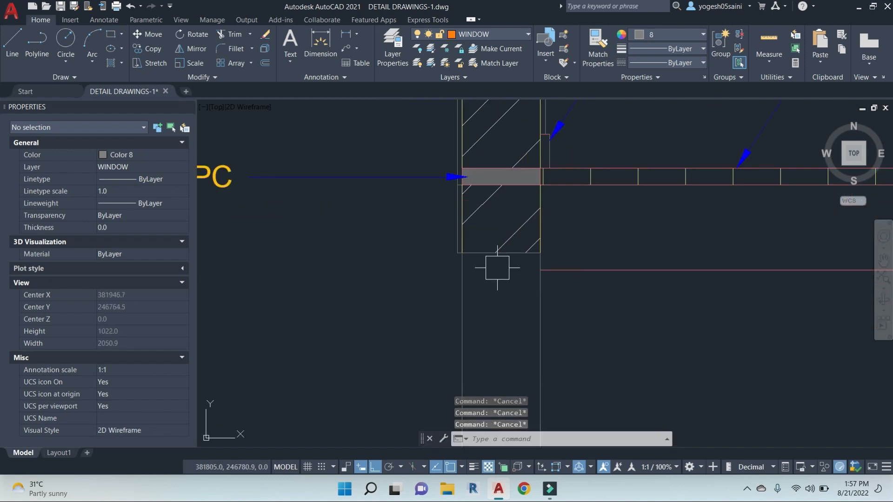
Step: Draw a horizontal line about 379 long from the ground-level line's wall end outward past the outer plaster face
type("L")
key("Return")
scroll(445, 255, "up", 2)
left_click(599, 279)
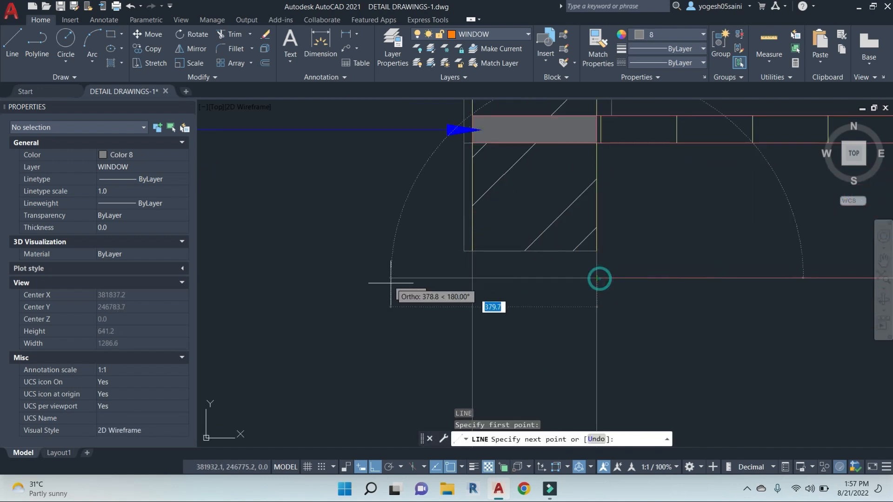
key("Escape")
Step: Extend the outer plaster line down to the new horizontal ground-level line
key("Return")
key("Return")
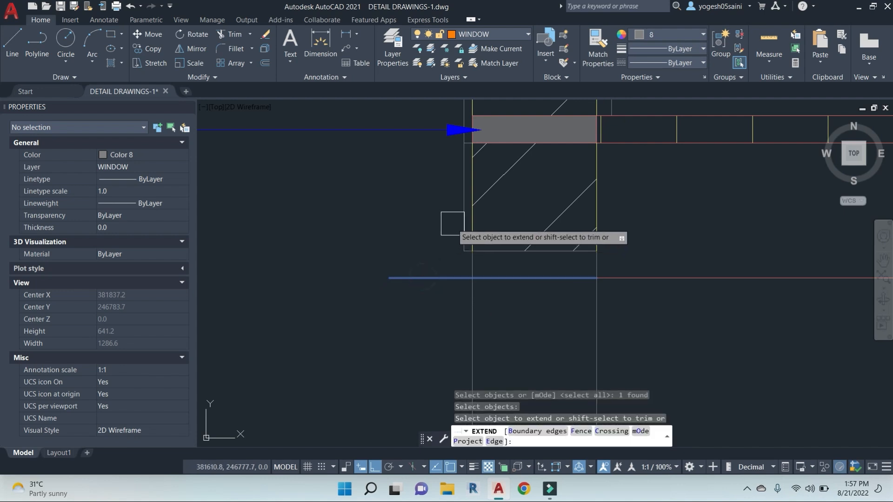
left_click(463, 219)
key("Escape")
key("Escape")
key("Escape")
Step: Trim the horizontal line's overhang beyond the outer plaster line
type("tr")
key("Return")
key("Return")
left_click(423, 277)
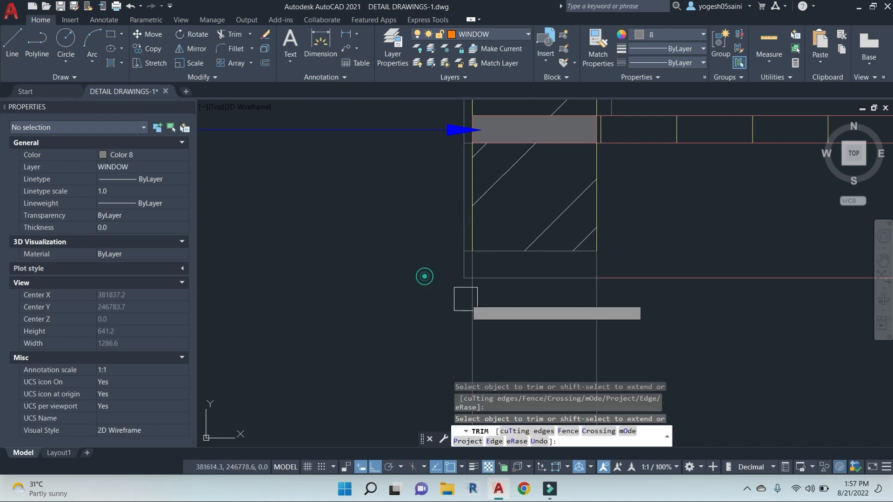
scroll(538, 323, "down", 1)
middle_click_drag(538, 324, 481, 238)
key("Escape")
key("Escape")
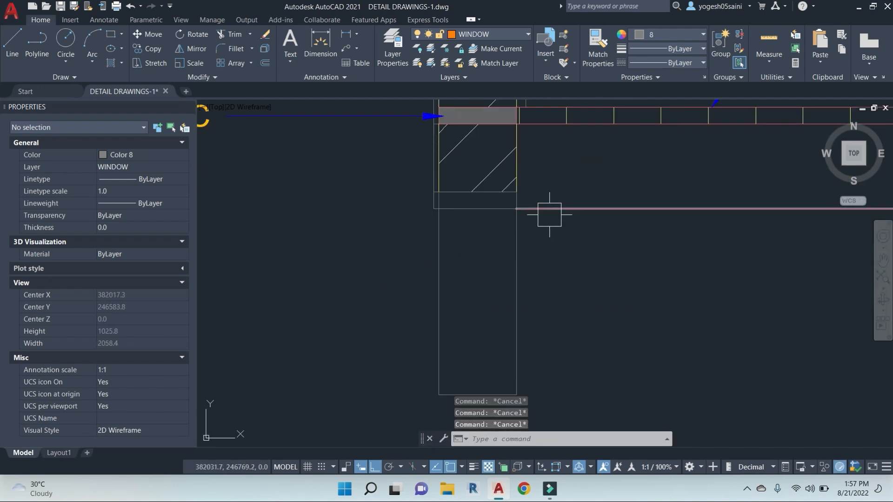
Step: Match the F.G.L ground-level line's properties to those of the grey foundation outline
left_click(545, 210)
scroll(648, 251, "down", 4)
middle_click_drag(708, 270, 549, 316)
key("Escape")
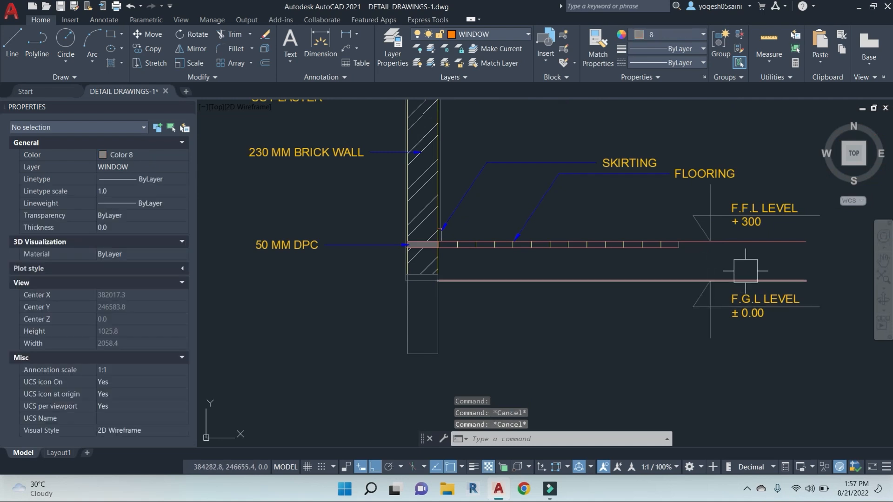
key("Return")
scroll(429, 308, "up", 2)
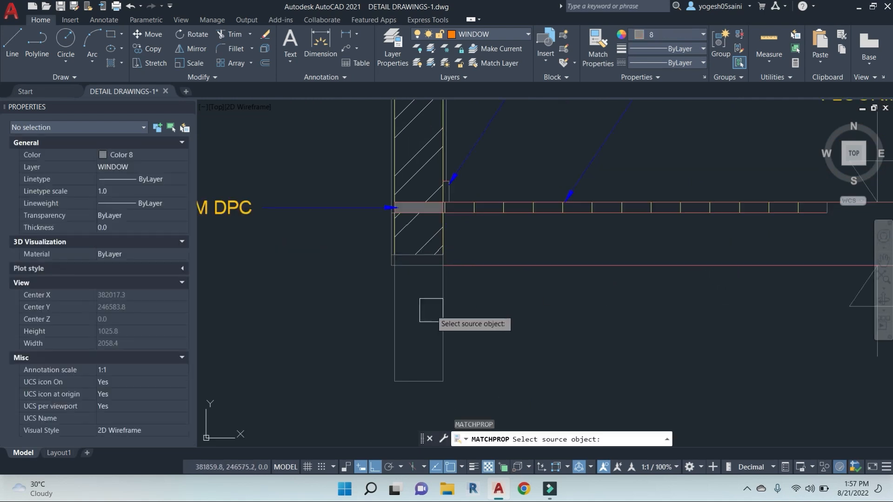
left_click(443, 310)
left_click(507, 266)
key("Escape")
key("Escape")
Step: Change the colour of the four foundation outline lines, including the one at the wall base, to Red
left_click(494, 345)
left_click(352, 295)
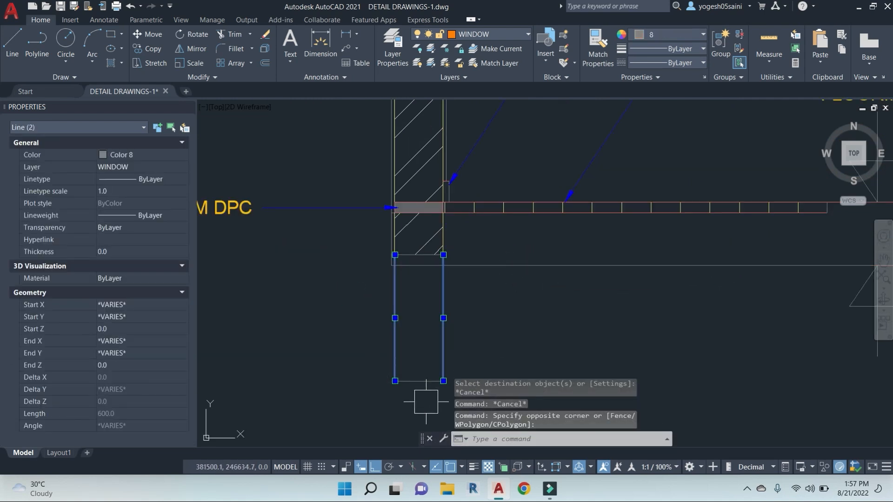
scroll(420, 262, "up", 2)
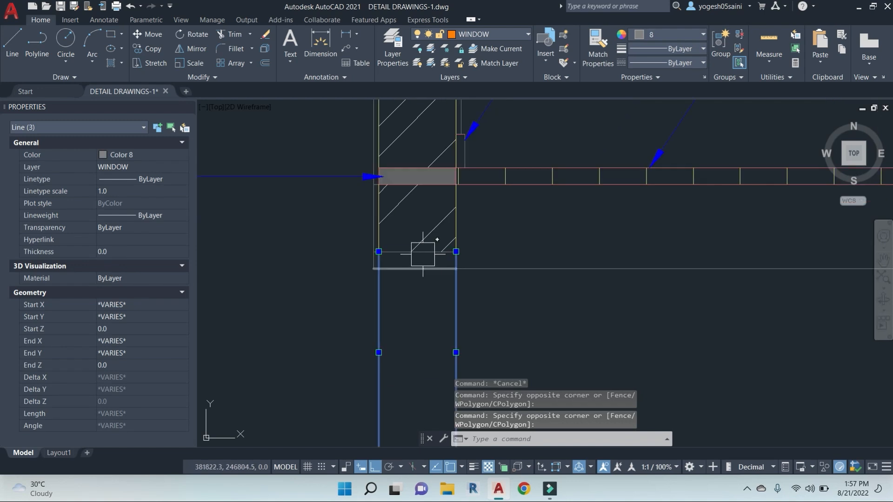
left_click(424, 253)
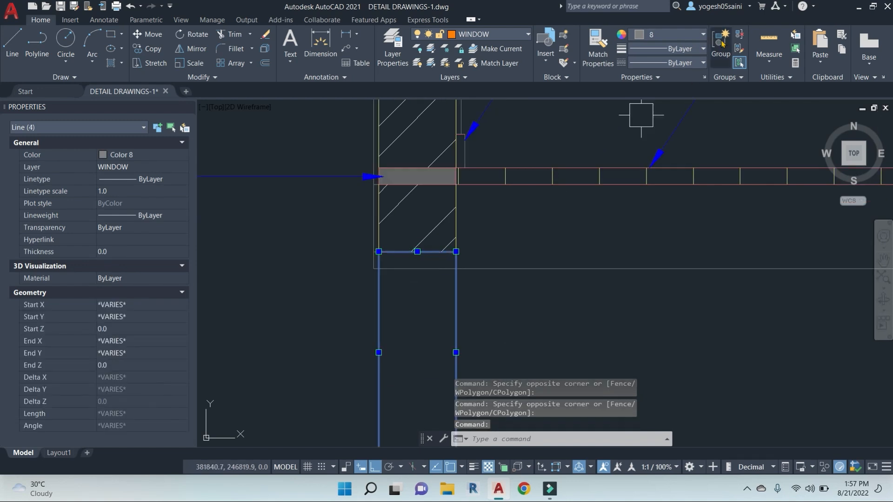
left_click(687, 36)
left_click(636, 152)
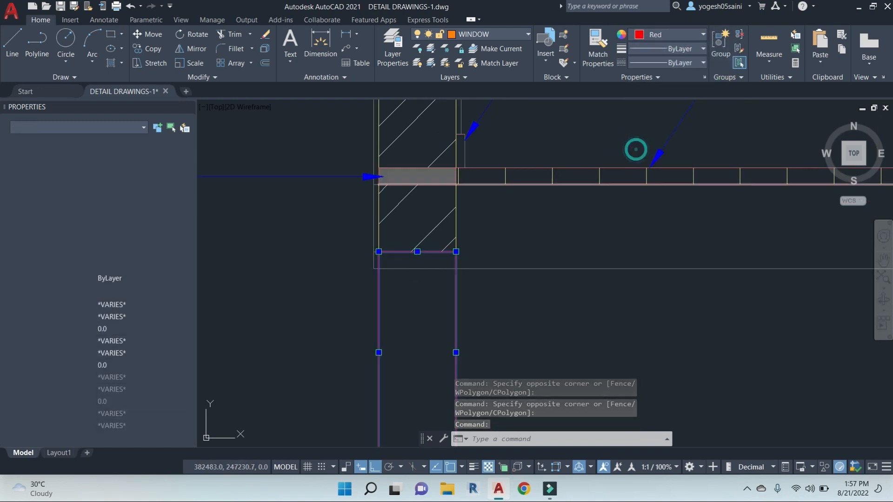
key("Escape")
key("Escape")
Step: Try to erase the ground-level segment crossing the foundation below the brick wall
middle_click_drag(523, 327, 532, 273)
left_click(435, 218)
type("e")
key("space")
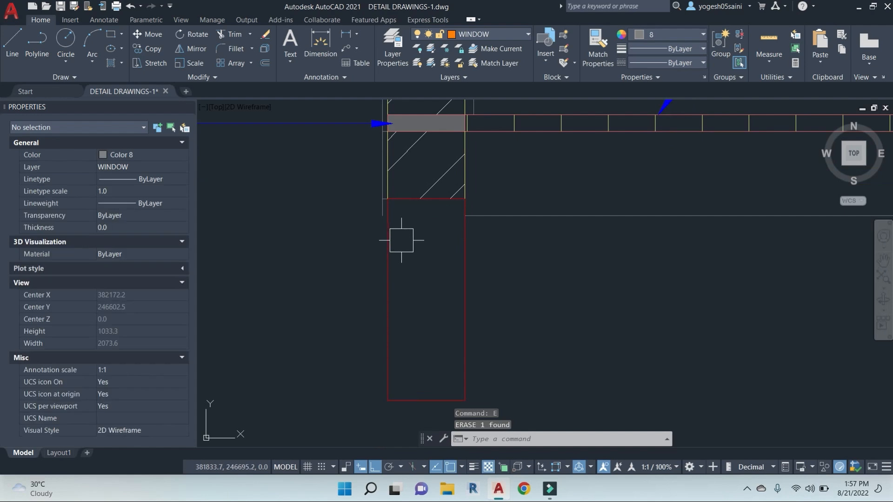
key("ctrl+z")
Step: Trim the ground-level segment between the two foundation sides, keeping the short piece under the outer plaster
key("space")
key("space")
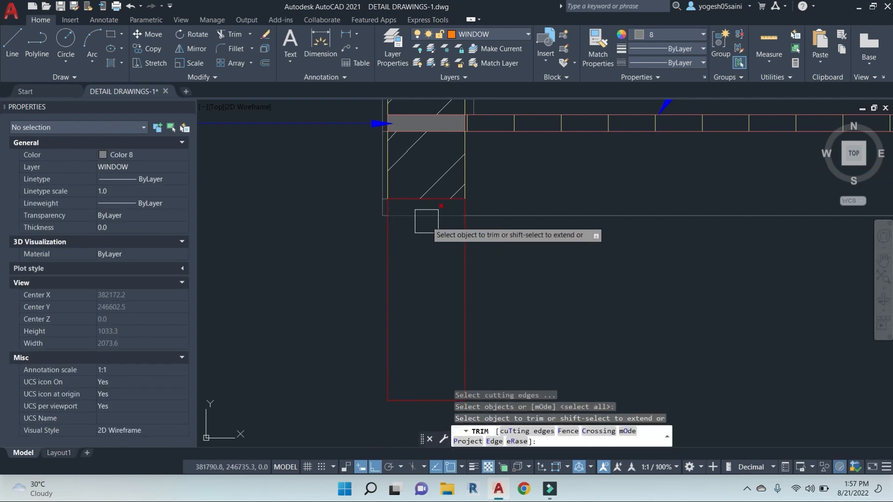
left_click(426, 221)
key("Escape")
key("Escape")
key("Escape")
Step: Hatch the inside of the red foundation rectangle with the ANGLE pattern
type("h")
key("space")
left_click(412, 297)
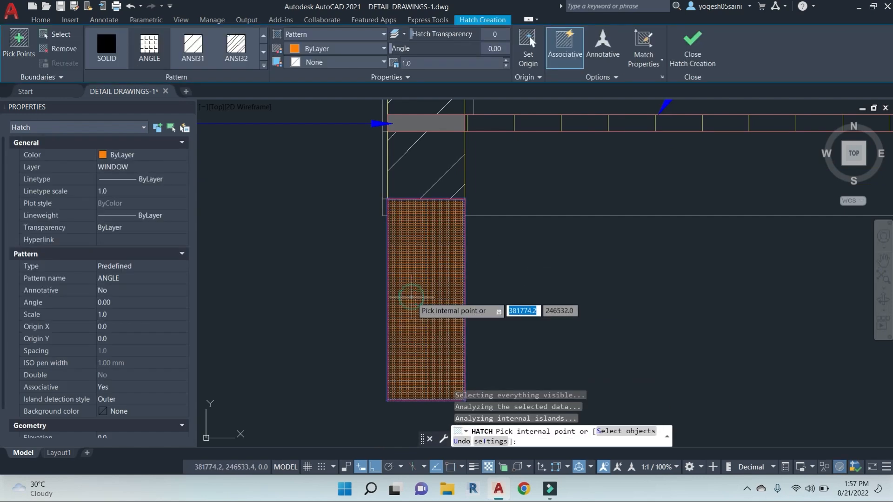
right_click(412, 297)
left_click(423, 305)
key("Escape")
Step: Change the foundation hatch to the AR-CONC pattern at a scale of 0.5
left_click(420, 260)
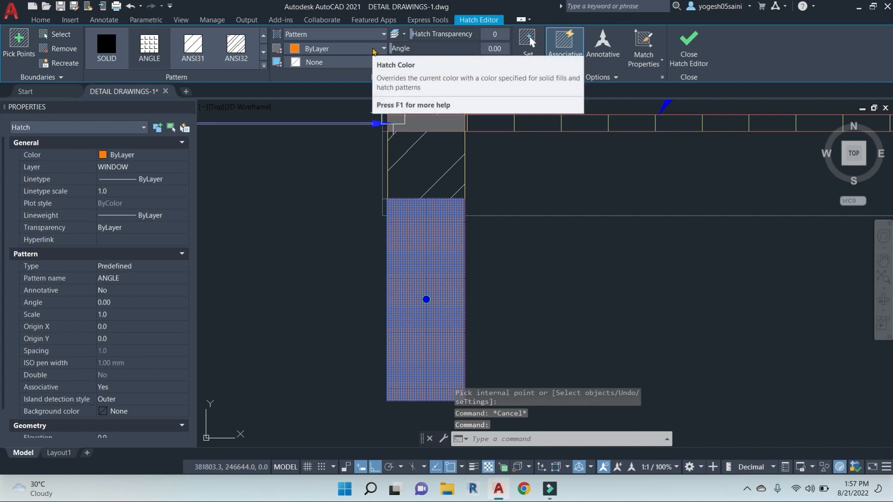
left_click(263, 66)
left_click(236, 174)
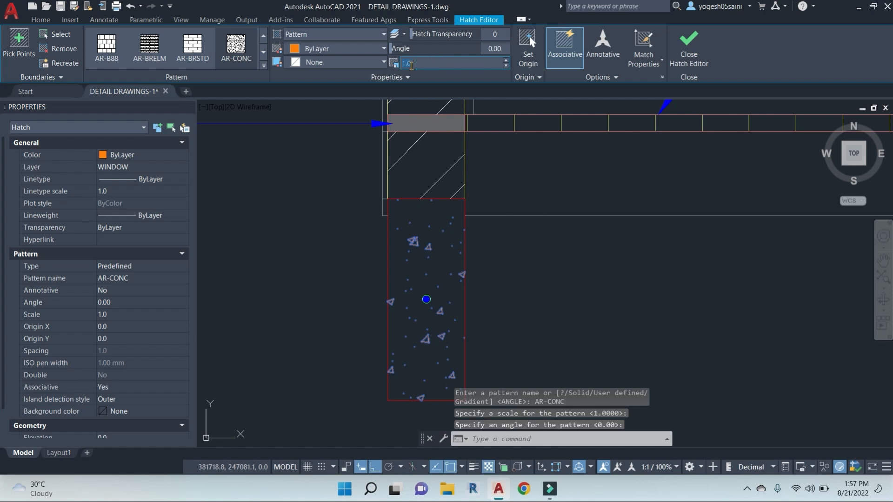
key("Escape")
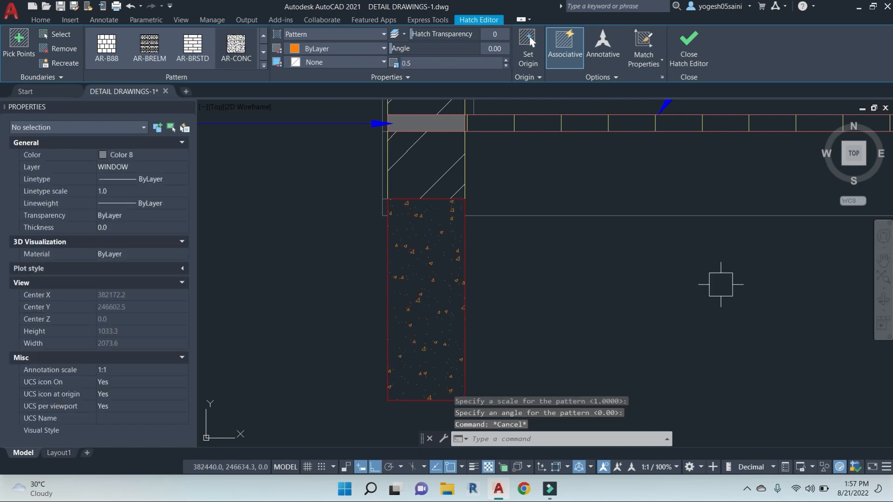
key("Escape")
scroll(552, 286, "down", 4)
mouse_move(531, 297)
middle_mouse_down()
mouse_move(436, 255)
mouse_move(457, 330)
mouse_move(512, 334)
mouse_move(492, 274)
middle_mouse_up()
scroll(467, 324, "down", 2)
key("Escape")
scroll(565, 255, "up", 4)
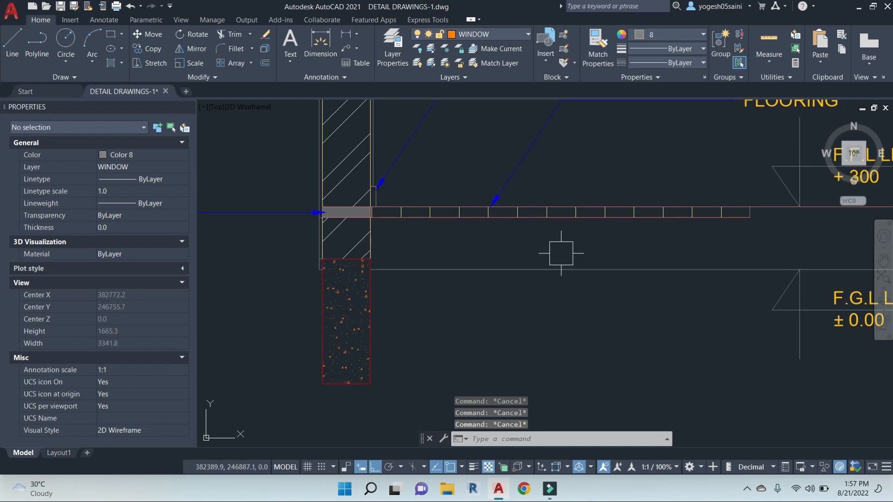
middle_click_drag(580, 255, 565, 256)
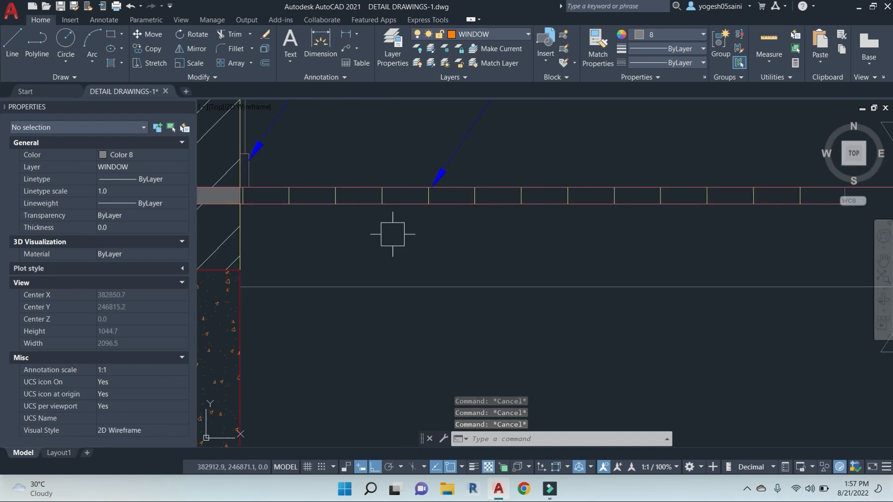
scroll(653, 226, "down", 2)
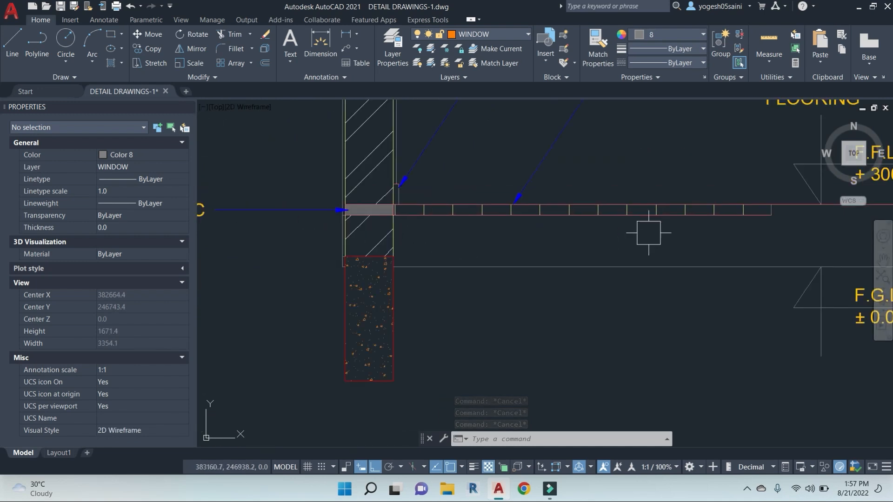
middle_click_drag(500, 257, 479, 247)
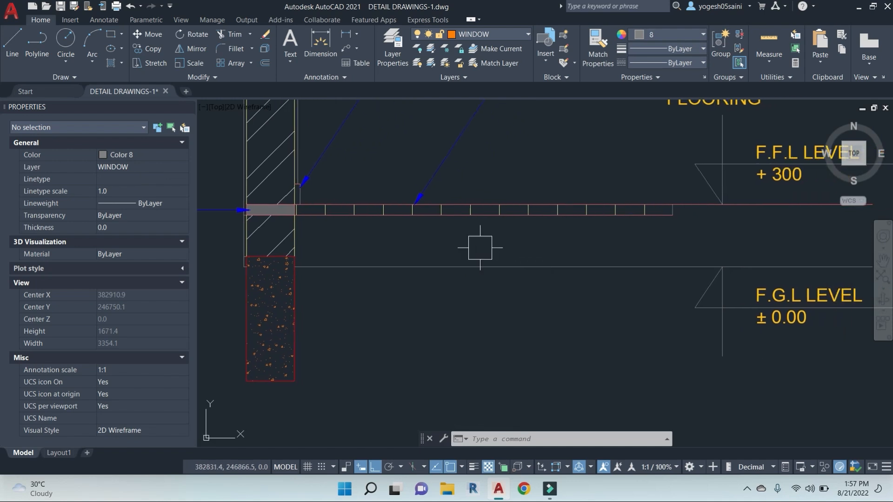
key("Escape")
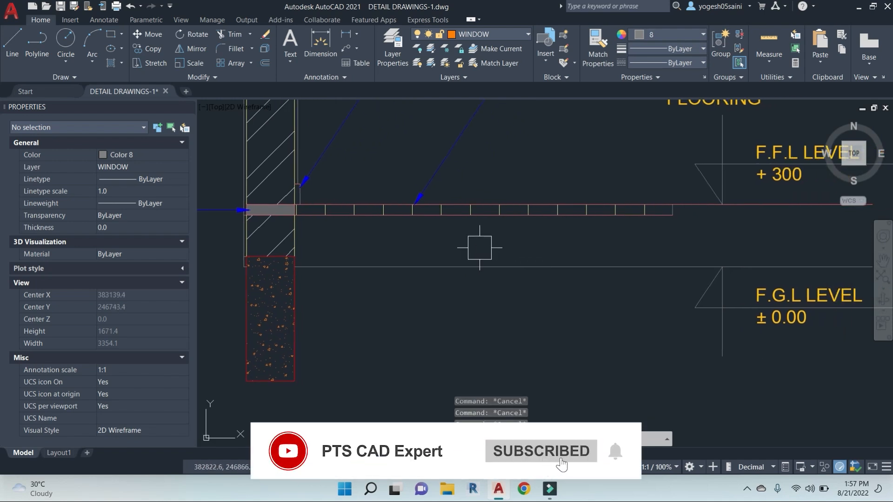
Step: Offset the flooring's lower line downward by 100
type("o")
key("Return")
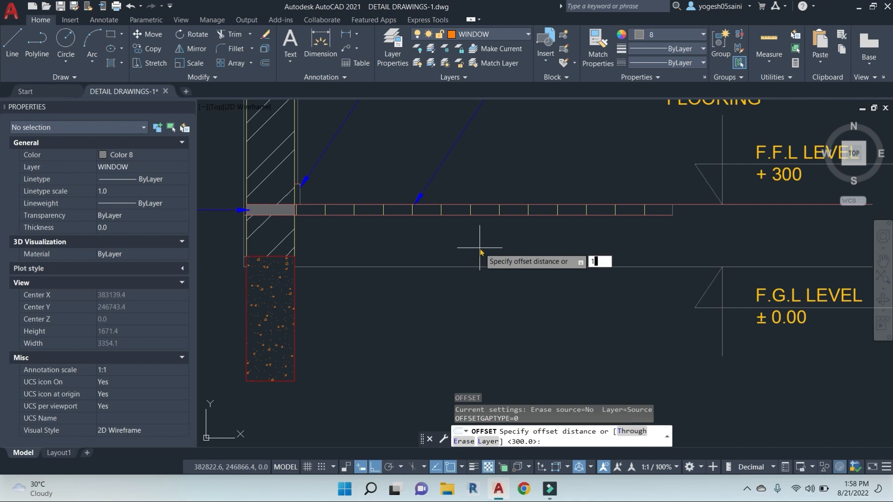
key("Return")
left_click(514, 224)
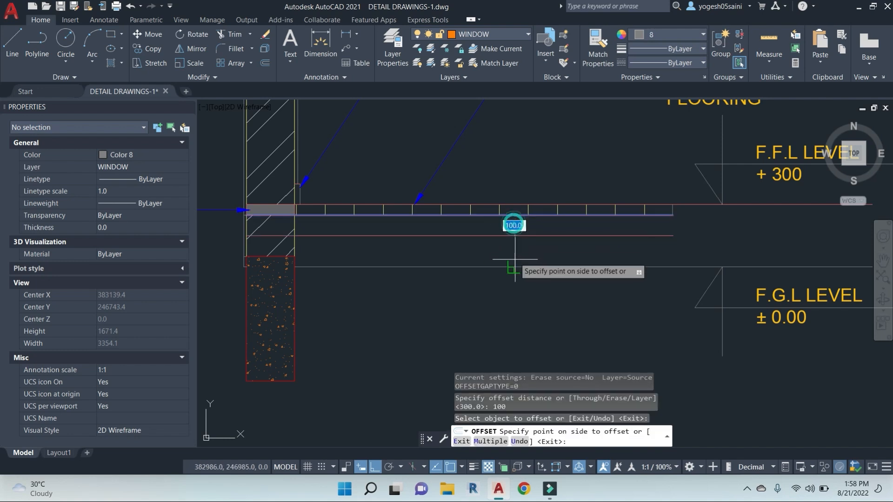
left_click(516, 283)
key("Escape")
key("Escape")
Step: Trim the offset floor line where it crosses the brick wall's inner face
type("tr")
key("Return")
scroll(288, 238, "up", 5)
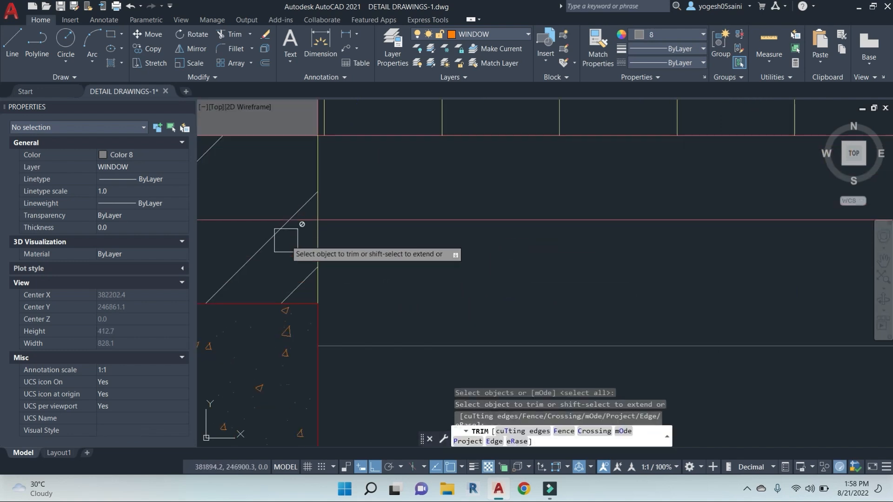
scroll(304, 227, "up", 4)
left_click(306, 213)
key("Escape")
key("Escape")
Step: Erase the leftover piece of the offset line inside the brick wall hatch
left_click(249, 208)
type("e")
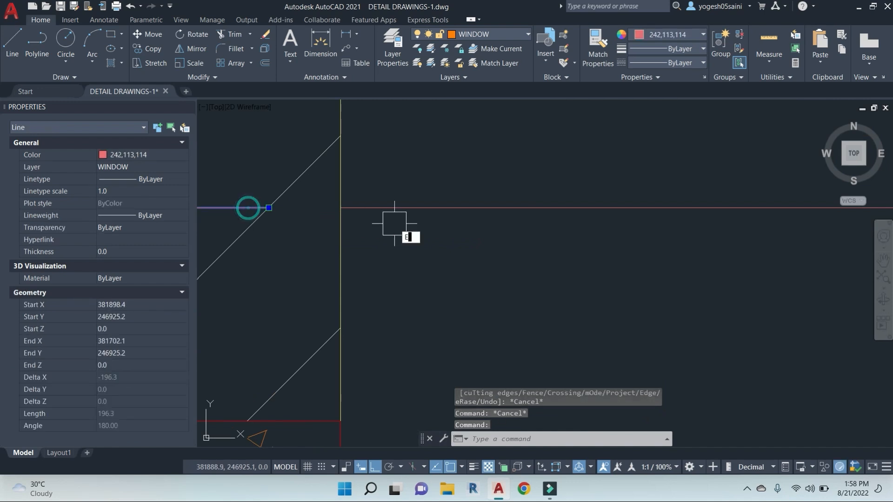
key("Return")
scroll(397, 240, "down", 4)
scroll(474, 244, "down", 6)
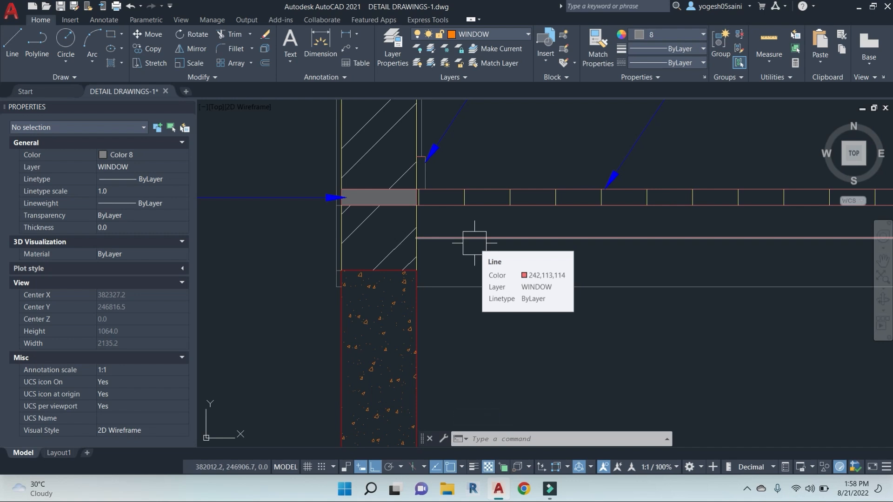
key("Escape")
key("Escape")
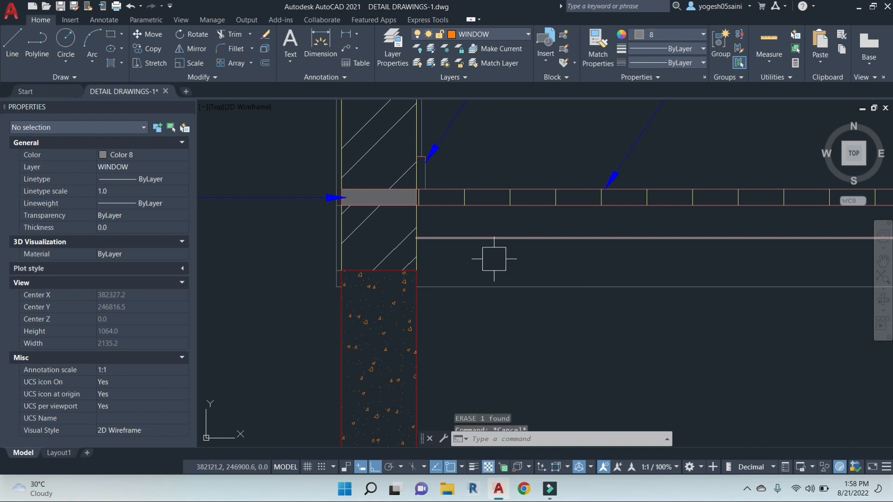
Step: Draw a vertical line from the far end of the flooring's lower line down to the ground-level line
scroll(474, 243, "down", 5)
scroll(609, 276, "up", 5)
type("l")
key("Return")
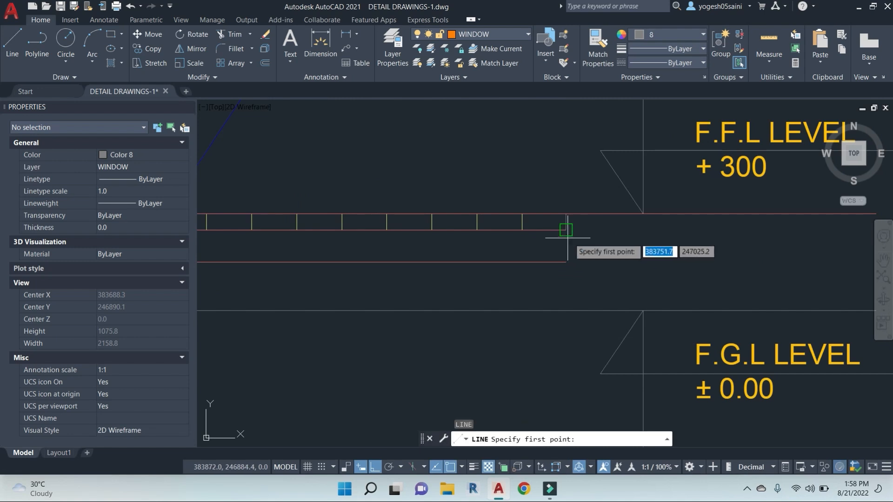
left_click(566, 230)
key("Escape")
key("Escape")
key("Escape")
scroll(564, 310, "down", 3)
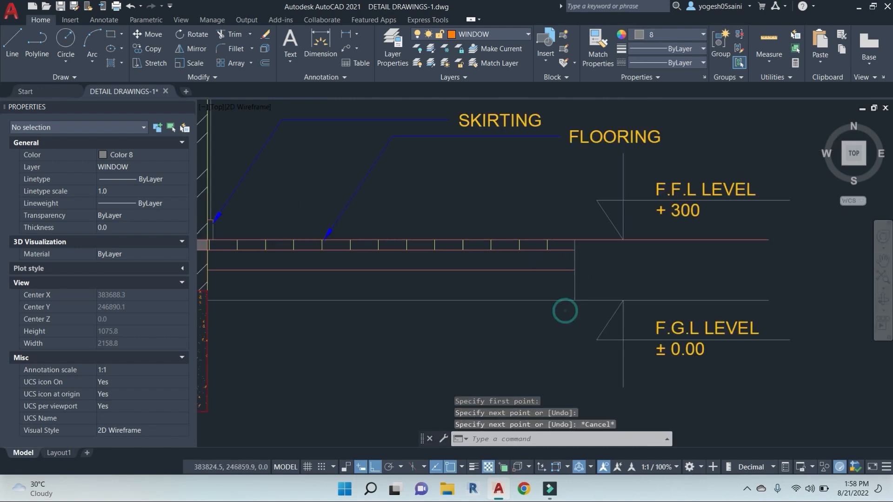
Step: Hatch the band between the flooring's lower line and the offset line beneath it
scroll(503, 382, "up", 5)
type("h")
key("Return")
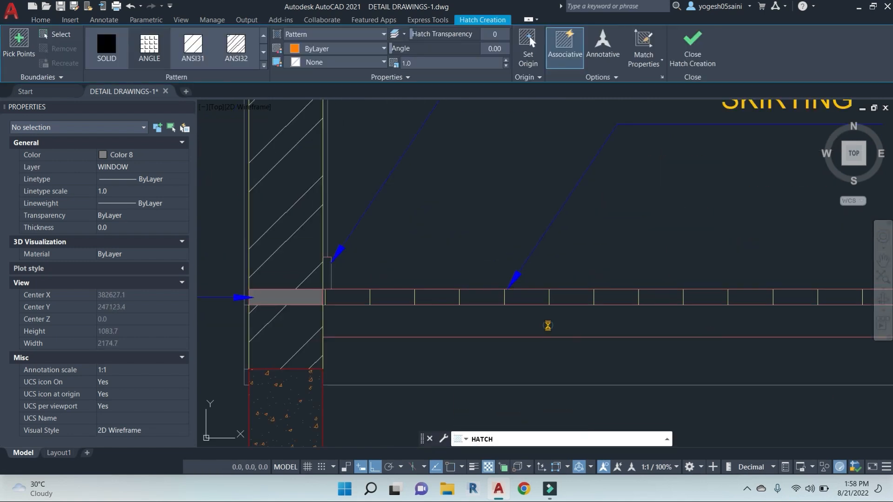
right_click(589, 328)
left_click(633, 161)
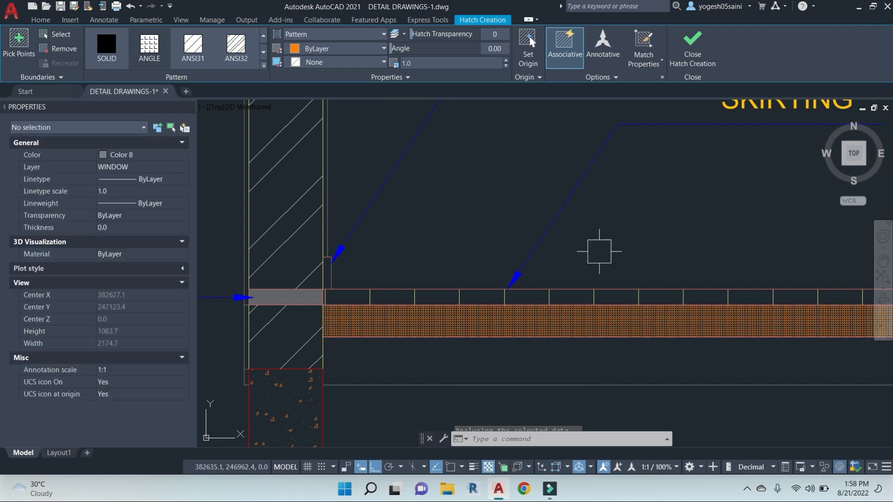
Step: Change the hatch of the band directly beneath the flooring to the AR-CONC pattern
left_click(564, 319)
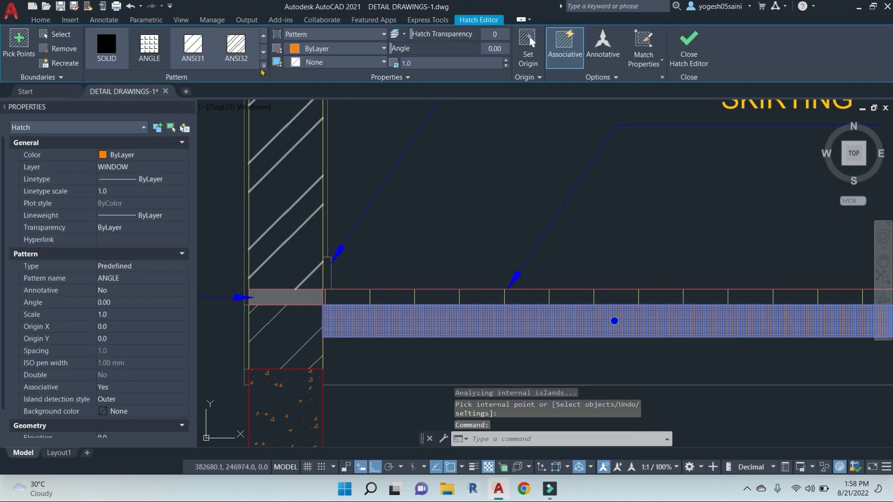
left_click(262, 68)
left_click(238, 175)
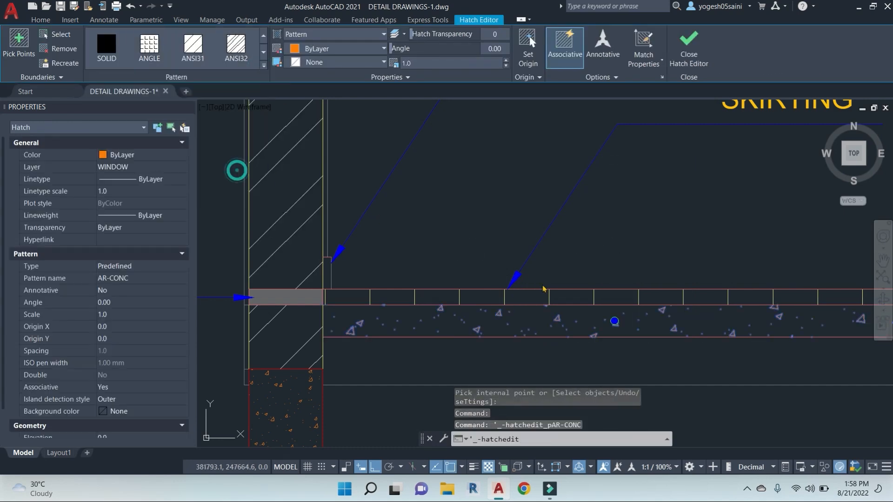
scroll(510, 205, "down", 4)
key("Escape")
key("Escape")
scroll(603, 273, "up", 2)
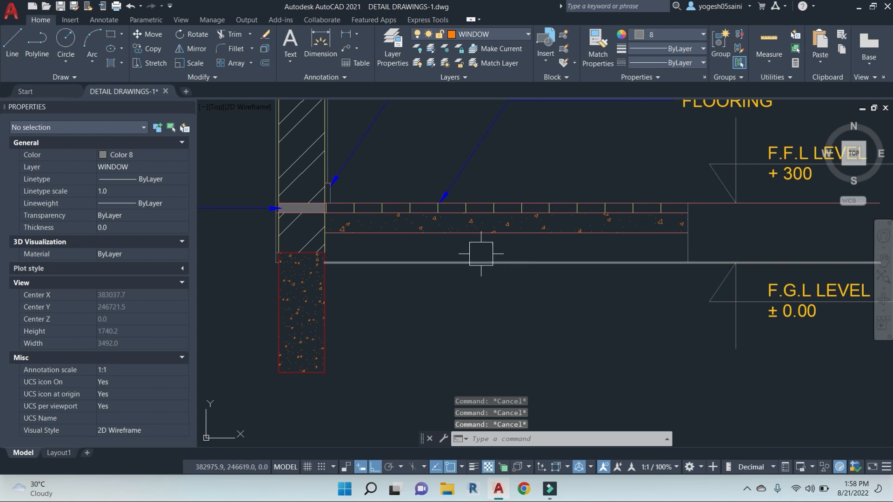
mouse_move(525, 296)
middle_mouse_down()
mouse_move(506, 261)
mouse_move(536, 268)
middle_mouse_up()
key("Escape")
key("Escape")
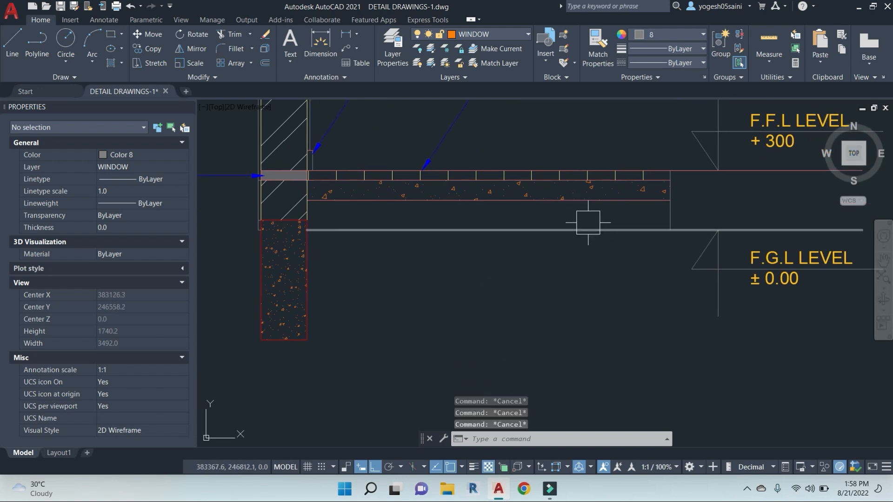
type("h")
key("space")
key("Escape")
key("Escape")
key("Escape")
Step: Offset the lower line of the concrete layer under the flooring downward by 100
type("o")
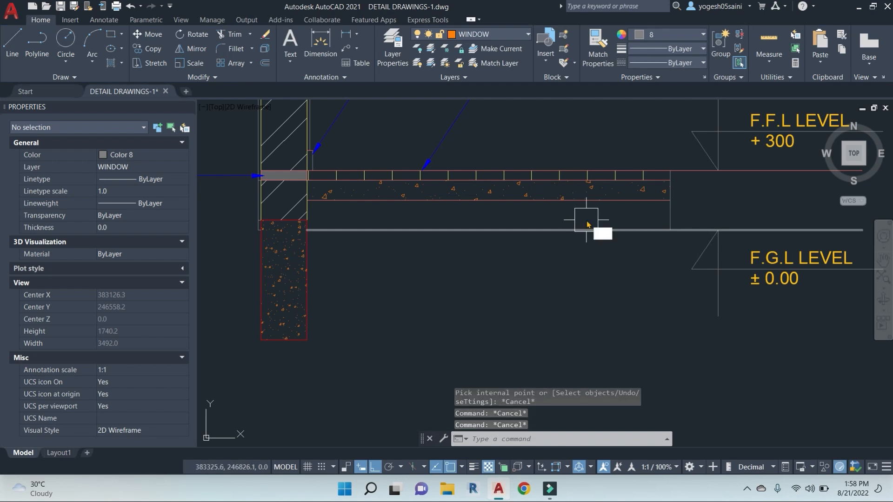
key("space")
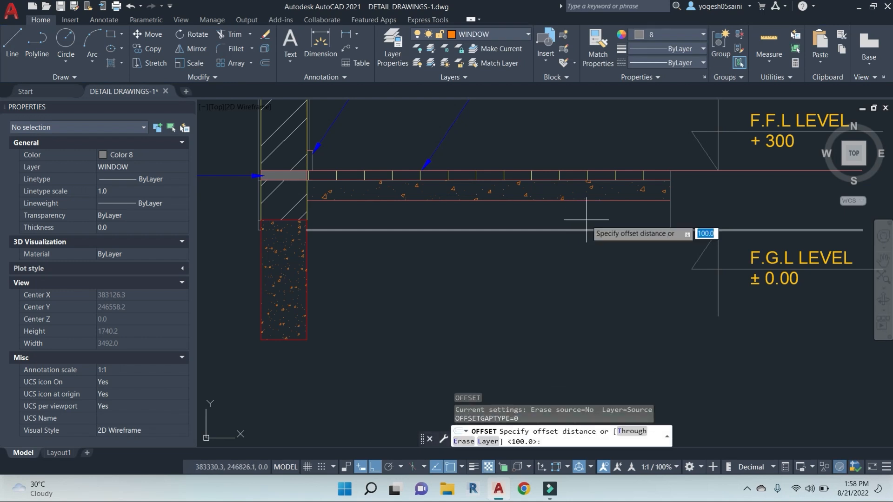
type("100")
key("Return")
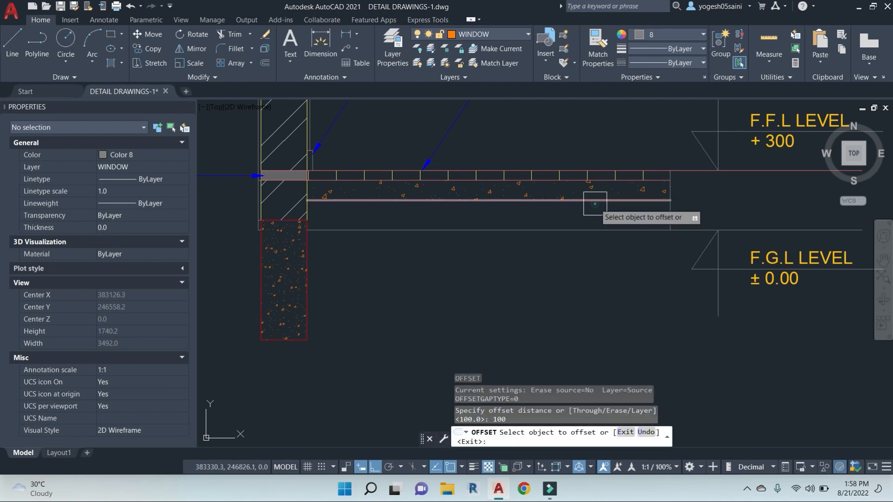
left_click(587, 200)
left_click(592, 287)
key("Escape")
key("Escape")
Step: Hatch the new band beneath the concrete layer
type("h")
key("space")
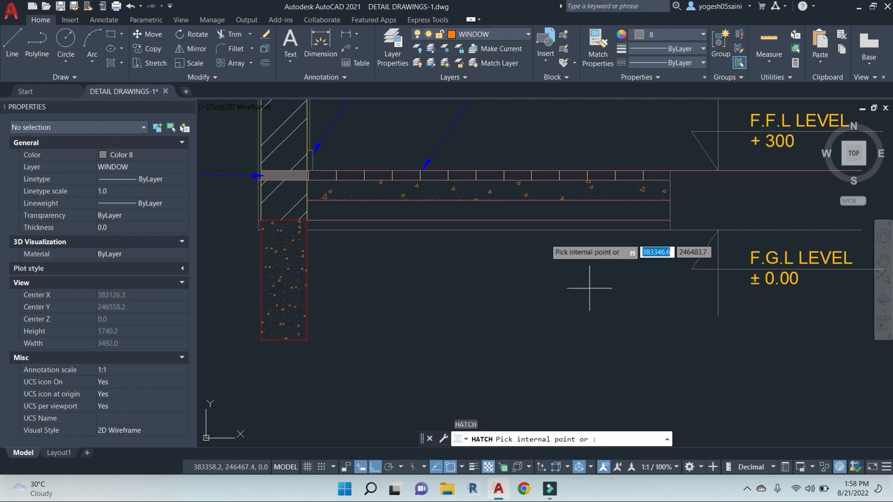
right_click(568, 212)
left_click(577, 216)
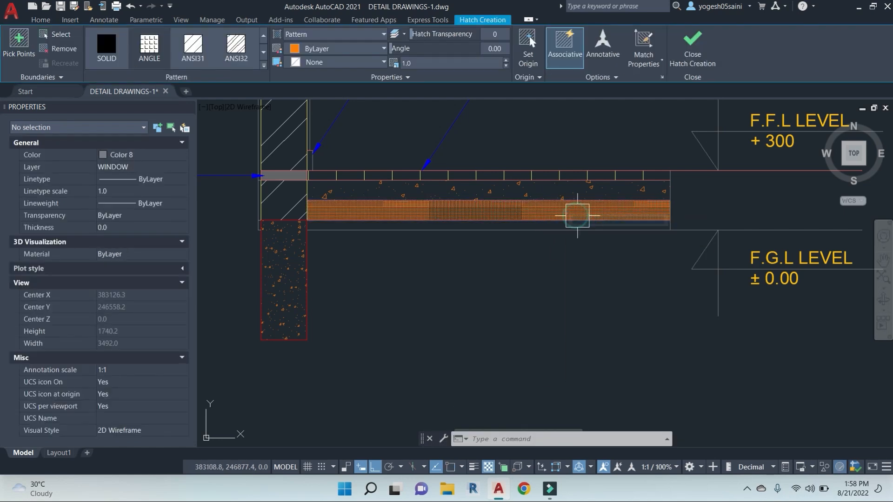
scroll(576, 216, "up", 2)
key("Escape")
Step: Change the hatch of the band below the concrete layer to the BOX pattern at scale 5
left_click(548, 204)
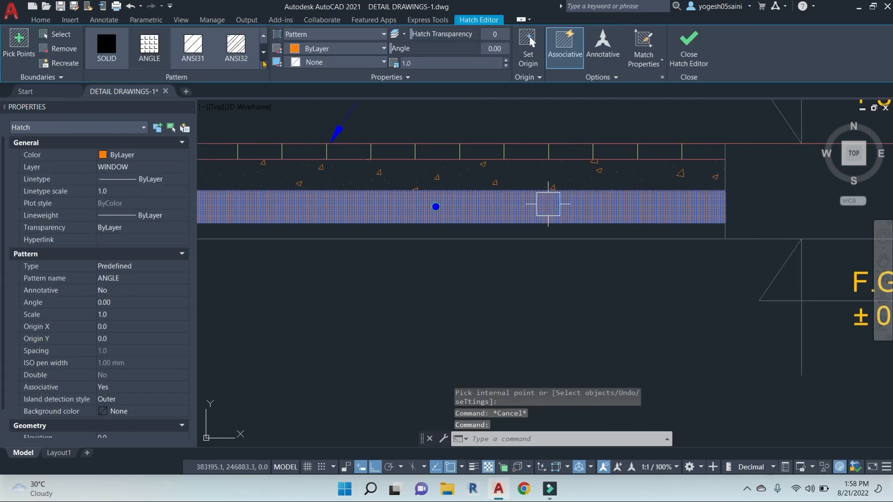
left_click(264, 66)
scroll(186, 140, "down", 2)
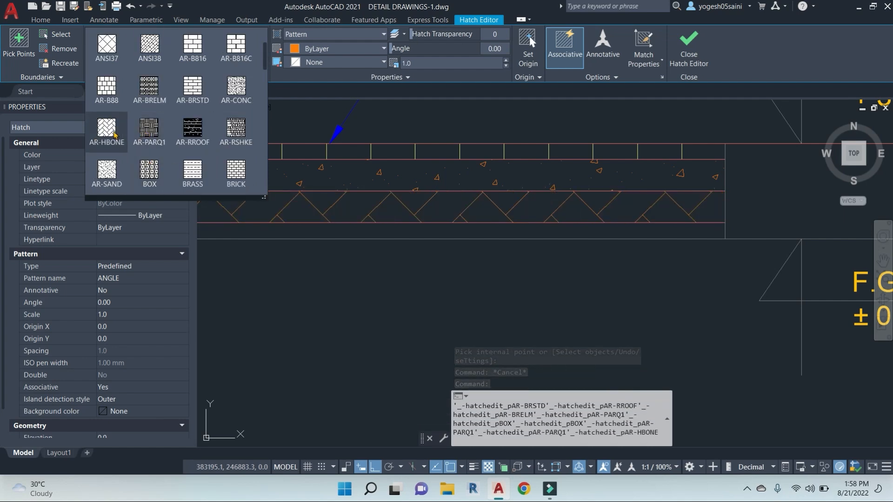
left_click(149, 172)
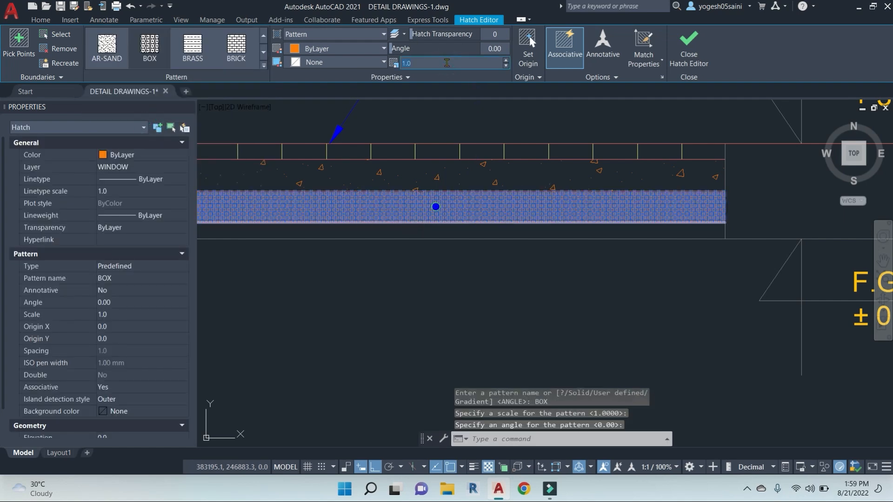
key("Return")
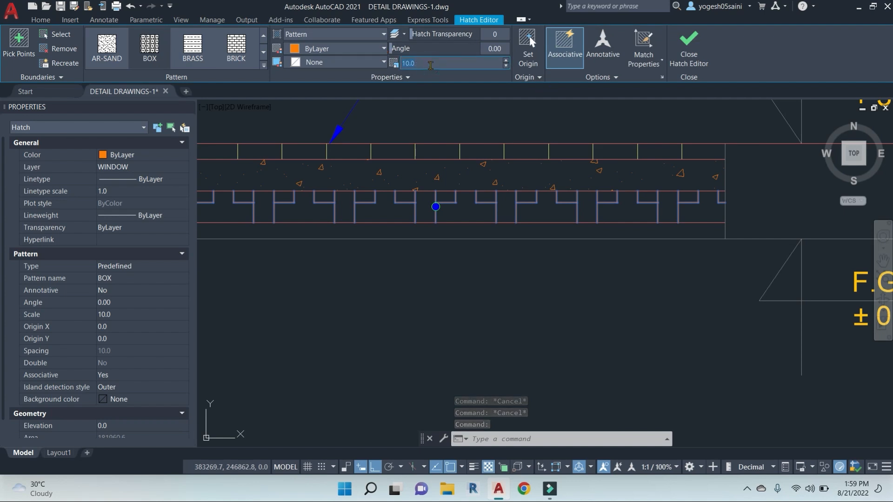
type("5")
key("Return")
key("Escape")
key("Escape")
scroll(604, 309, "down", 3)
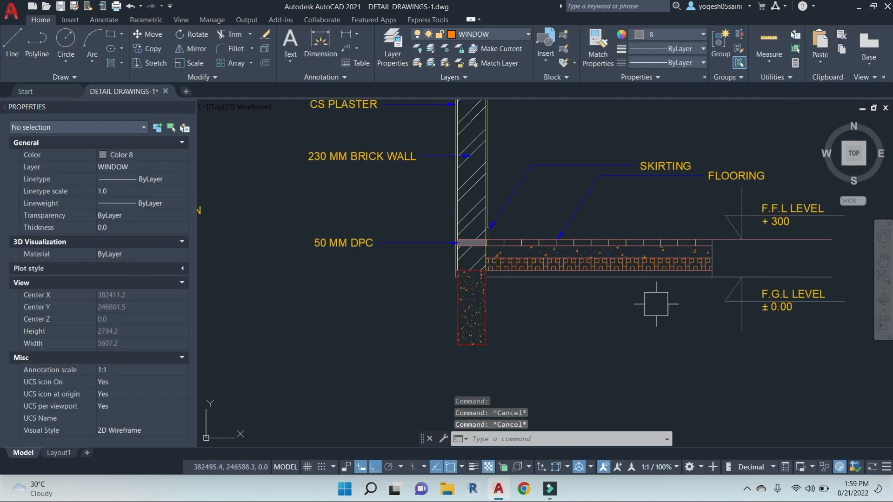
Step: Draw a line from the floor edge's lower end down below the ground level and horizontally back to the foundation's inner face
scroll(630, 325, "up", 5)
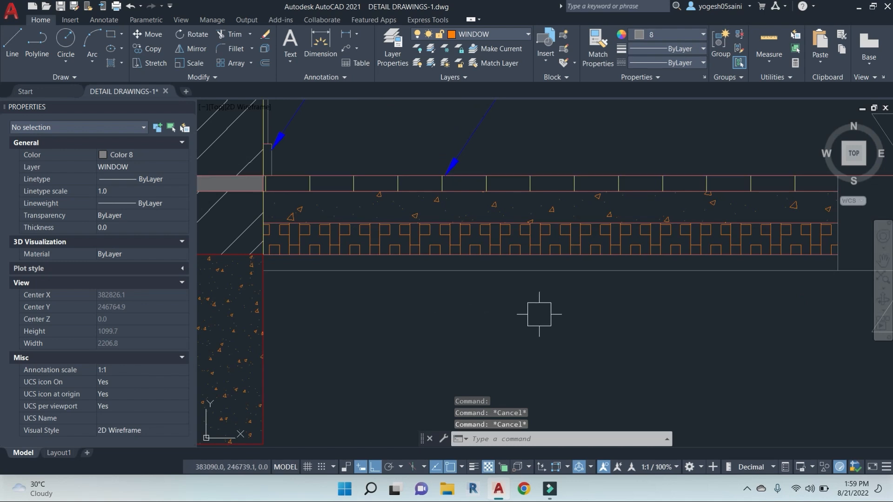
middle_click_drag(539, 315, 483, 290)
key("Escape")
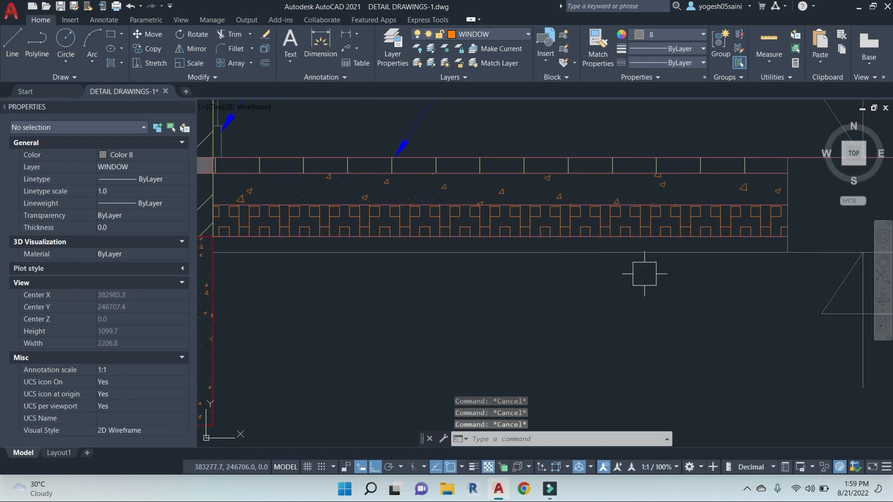
type("l")
key("Return")
left_click(788, 253)
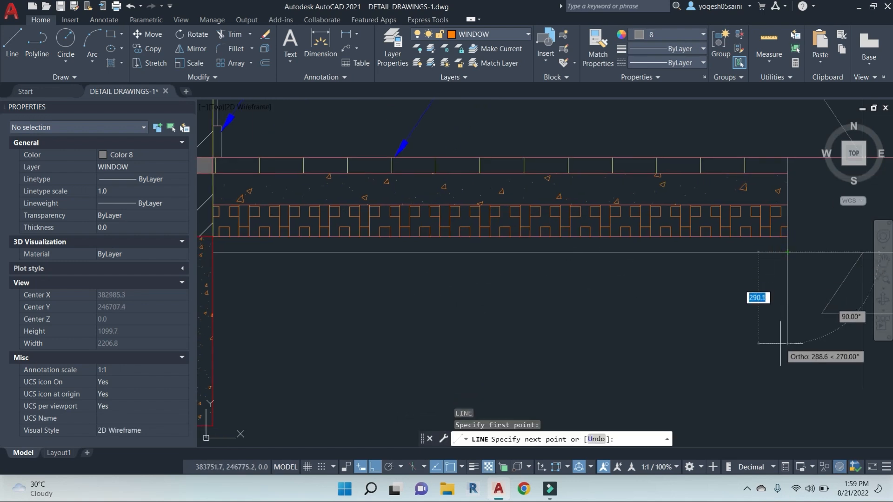
middle_click_drag(782, 344, 756, 276)
left_click(758, 227)
scroll(504, 229, "down", 2)
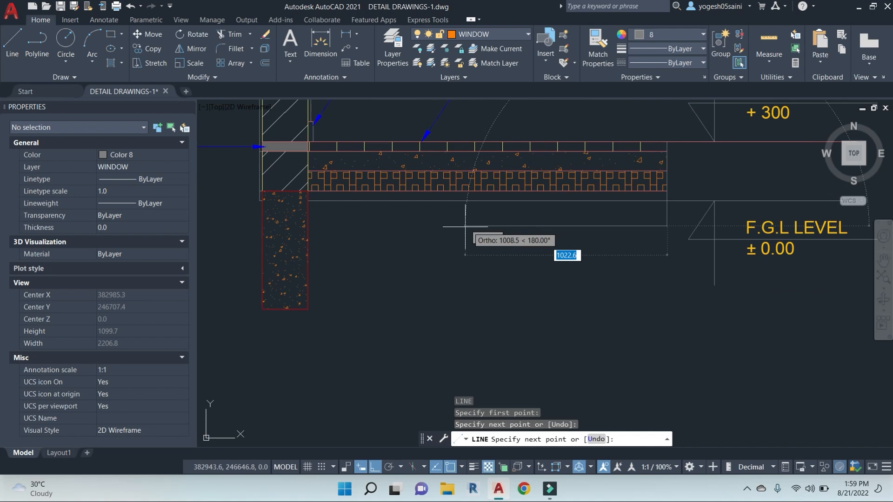
left_click(306, 227)
key("Escape")
key("Escape")
key("Escape")
key("Escape")
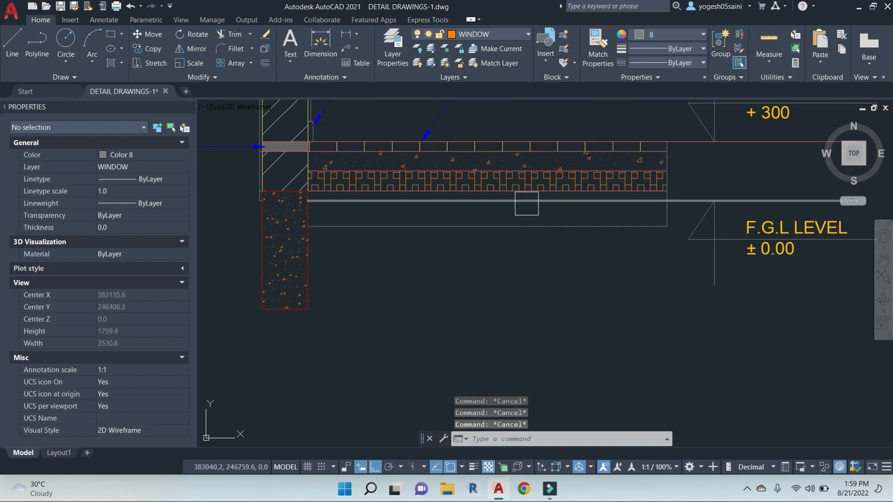
Step: Trim the ground-level line between the foundation and the outer edge of the floor layers
type("tr")
key("Return")
left_click(522, 204)
middle_click_drag(617, 275, 548, 297)
key("Escape")
key("Escape")
key("Escape")
Step: Hatch the closed area below the BOX-patterned layer
type("h")
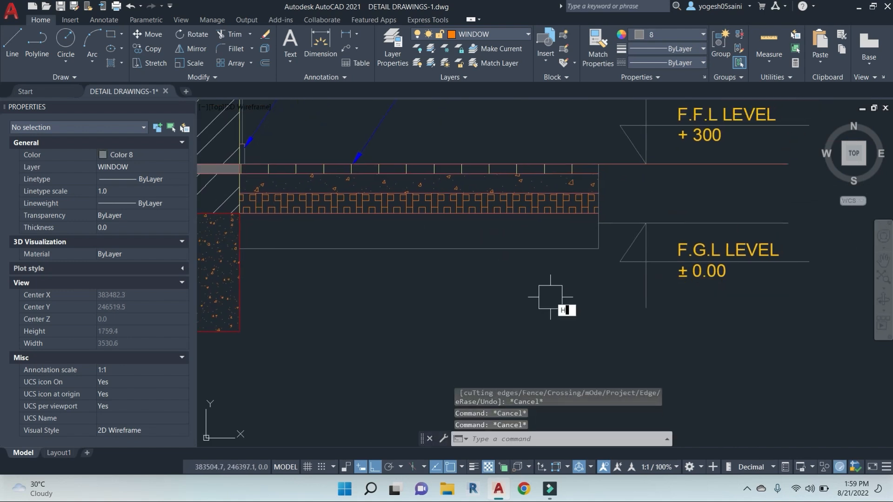
key("Return")
left_click(486, 233)
right_click(556, 231)
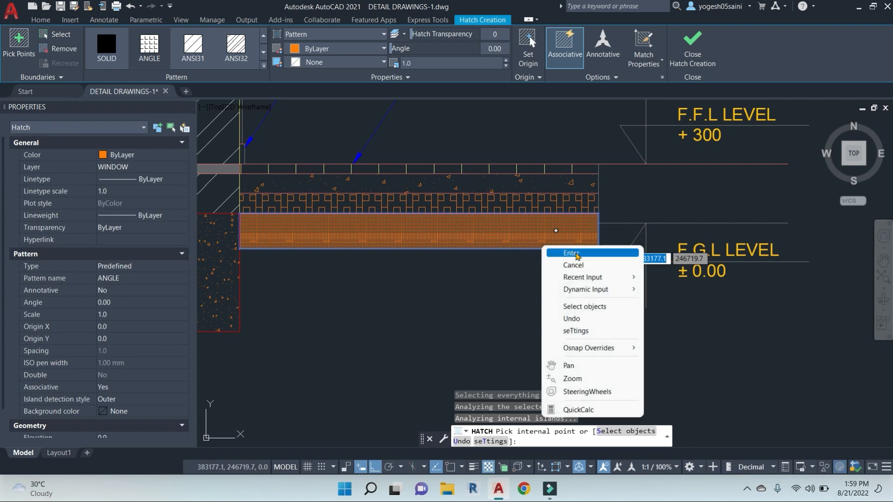
left_click(571, 253)
Step: Change the lowest layer's hatch to the AR-HBONE pattern with a scale of 0.5
scroll(515, 233, "up", 2)
left_click(467, 222)
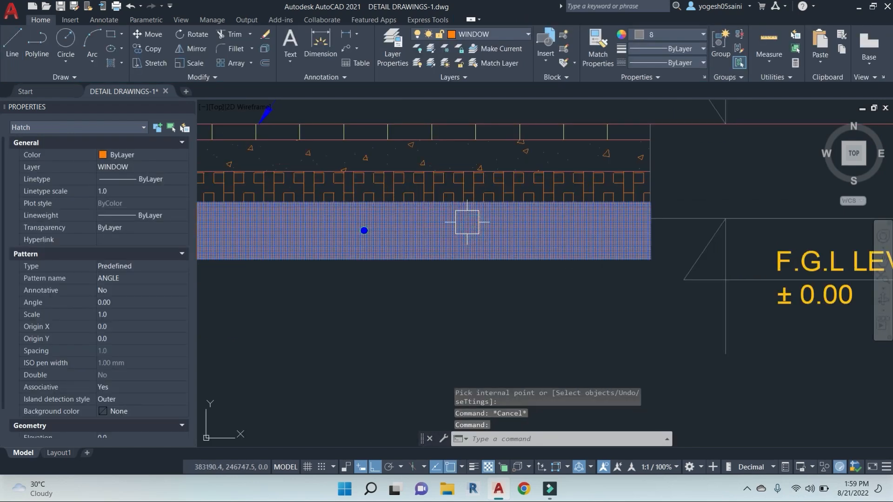
left_click(236, 46)
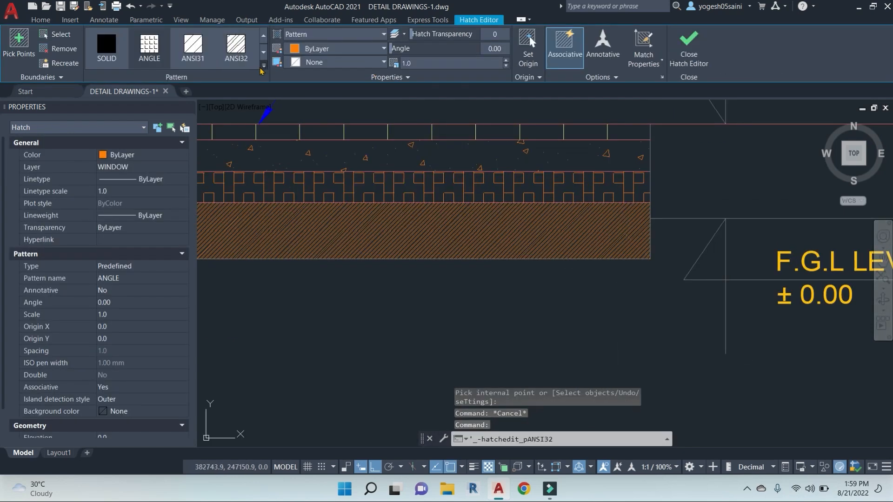
left_click(264, 65)
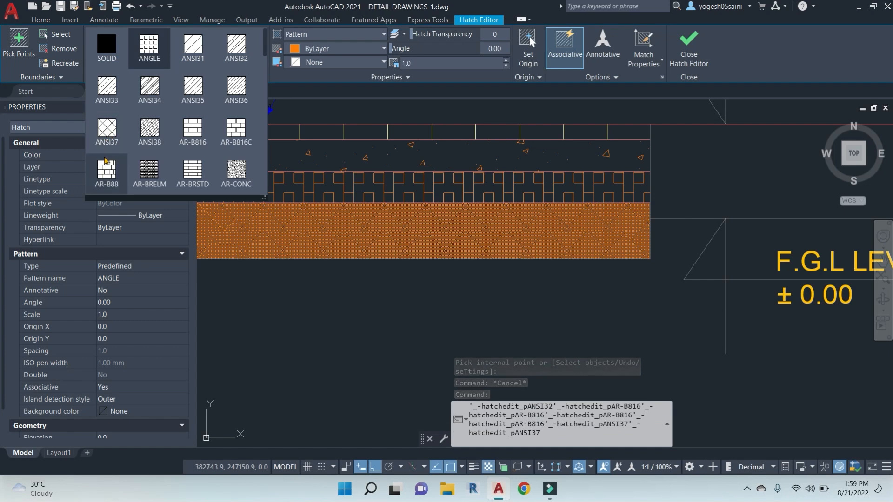
scroll(106, 160, "down", 1)
left_click(106, 170)
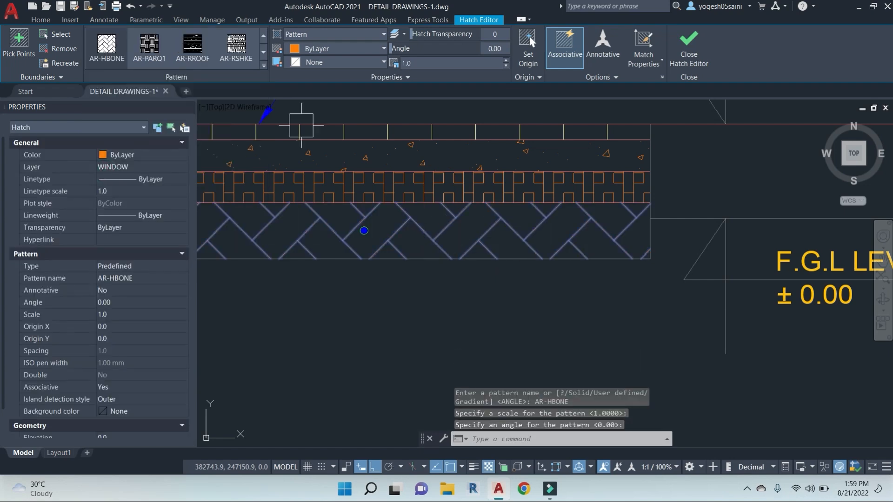
key("Escape")
key("Escape")
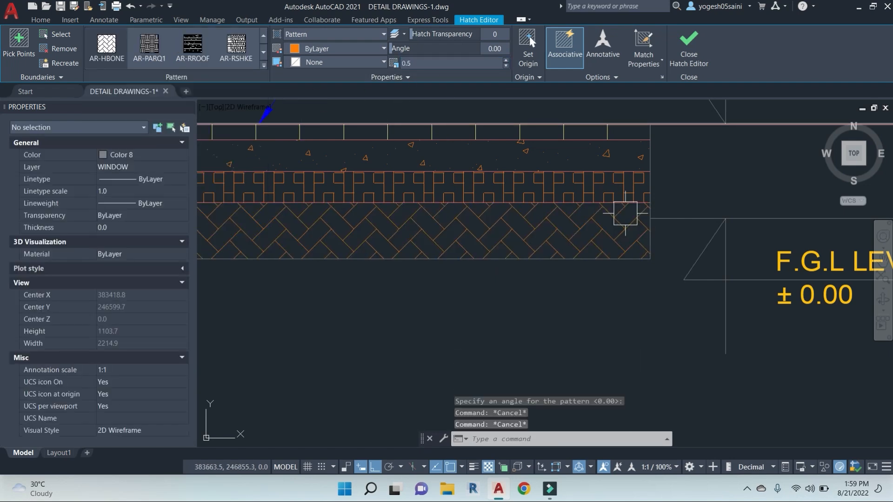
scroll(569, 320, "down", 2)
middle_click_drag(569, 320, 598, 315)
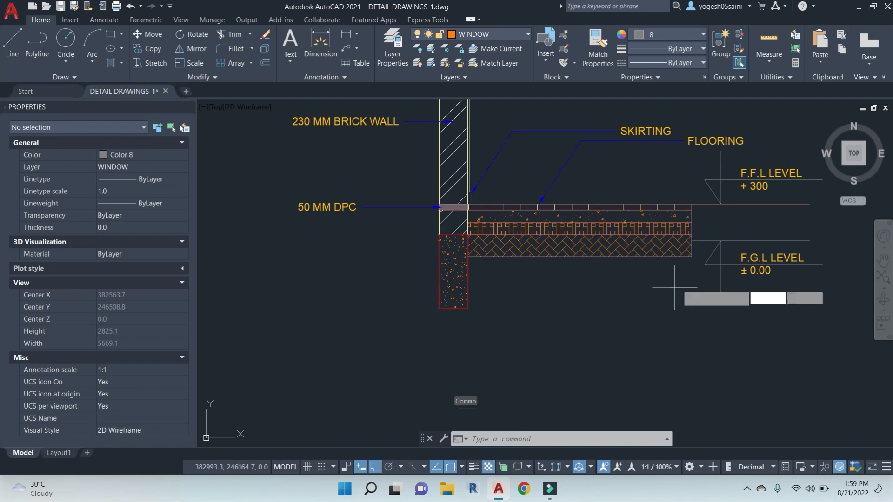
type("l")
key("Return")
scroll(651, 228, "up", 4)
left_click(645, 228)
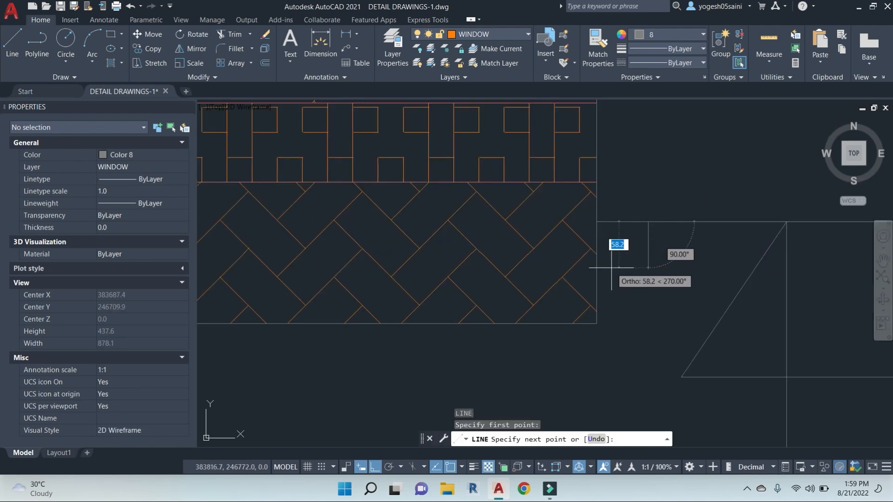
scroll(647, 246, "down", 6)
key("Escape")
key("Escape")
Step: Stretch the free ends of the floor- and ground-level lines, with the F.F.L and F.G.L labels, farther away from the wall
middle_click_drag(843, 349, 713, 343)
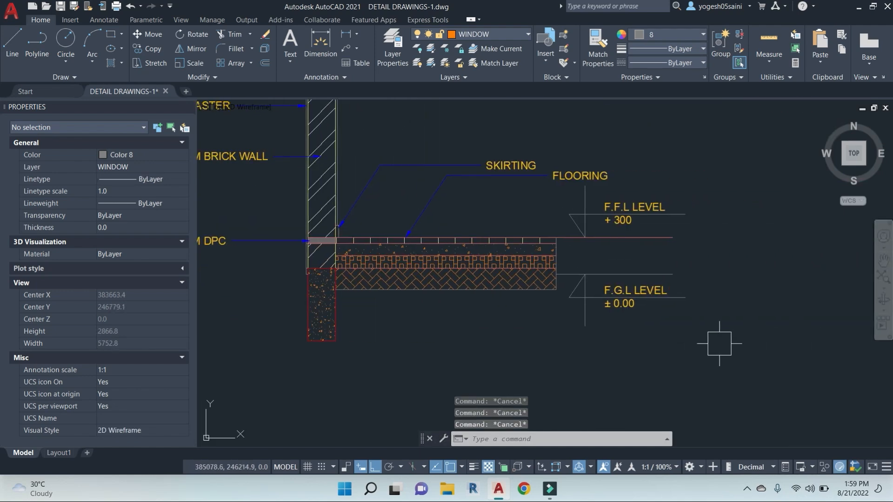
type("s")
key("Return")
left_click(729, 349)
left_click(581, 166)
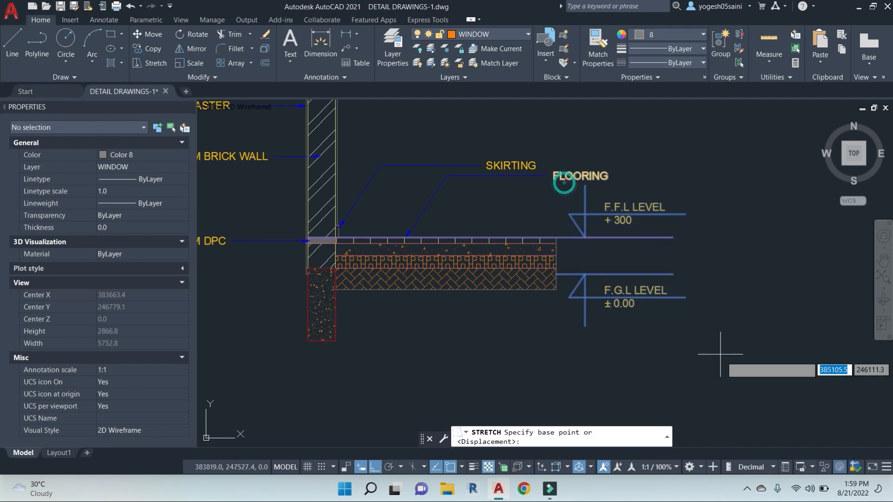
left_click(679, 371)
left_click(708, 371)
key("Escape")
Step: Move both level symbols horizontally away from the floor layers toward the F.F.L and F.G.L labels
left_click(584, 300)
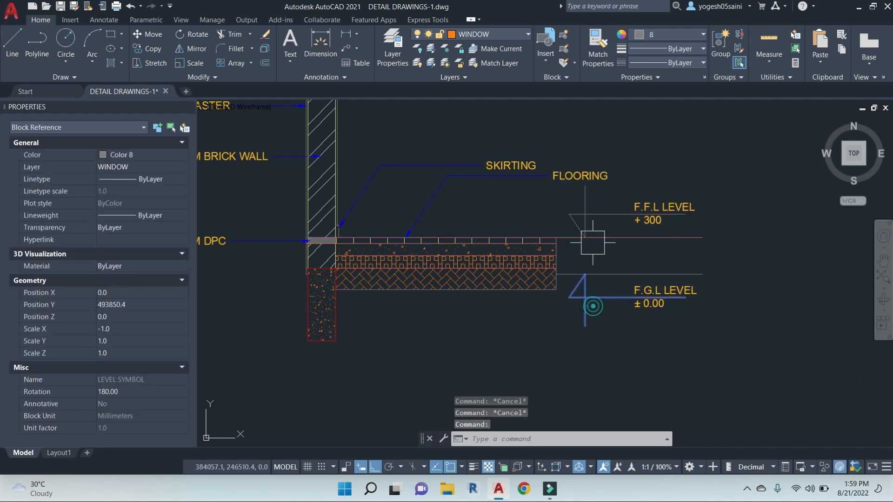
left_click(584, 218)
type("m")
key("Return")
left_click(630, 364)
left_click(668, 364)
key("Escape")
key("Escape")
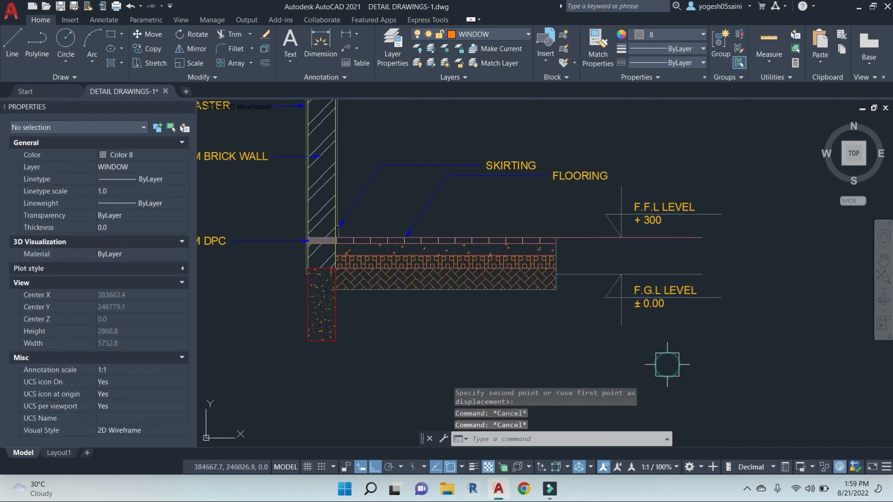
Step: Draw two opposing diagonal lines sloping down from one point on the ground-level line, between the floor layers and the F.G.L symbol
scroll(589, 274, "up", 4)
key("l")
key("Return")
left_click(573, 275)
key("F8")
left_click(529, 323)
key("Escape")
key("Return")
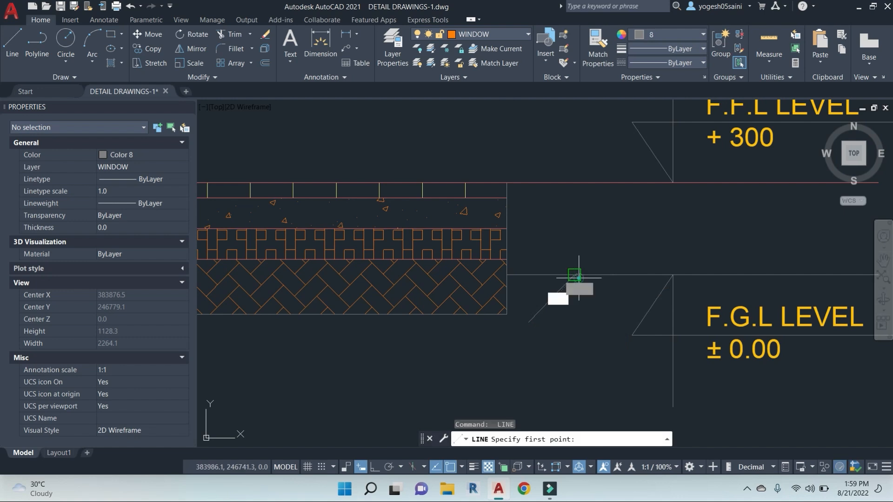
left_click(575, 275)
left_click(610, 321)
key("Escape")
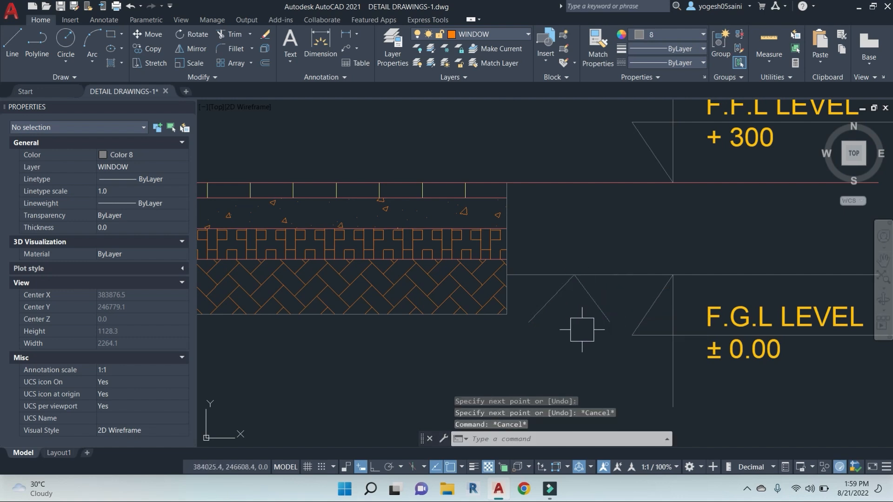
Step: Copy the pair of diagonal lines repeatedly along the ground line toward the floor layers to form the earth marking
left_click(582, 329)
left_click(533, 284)
type("co")
key("Return")
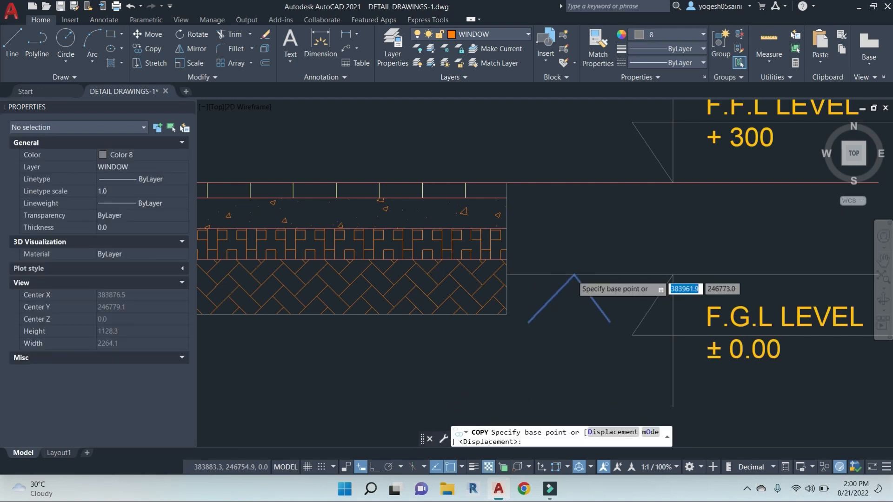
scroll(574, 276, "up", 3)
left_click(575, 275)
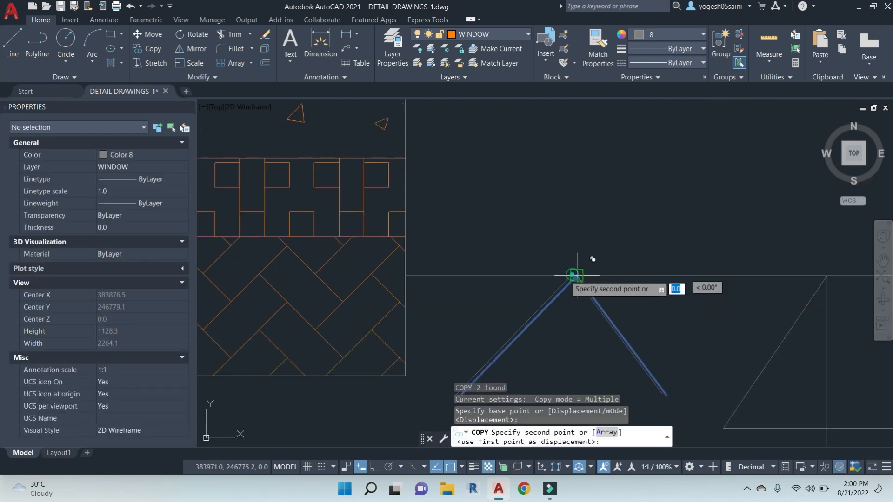
left_click(503, 276)
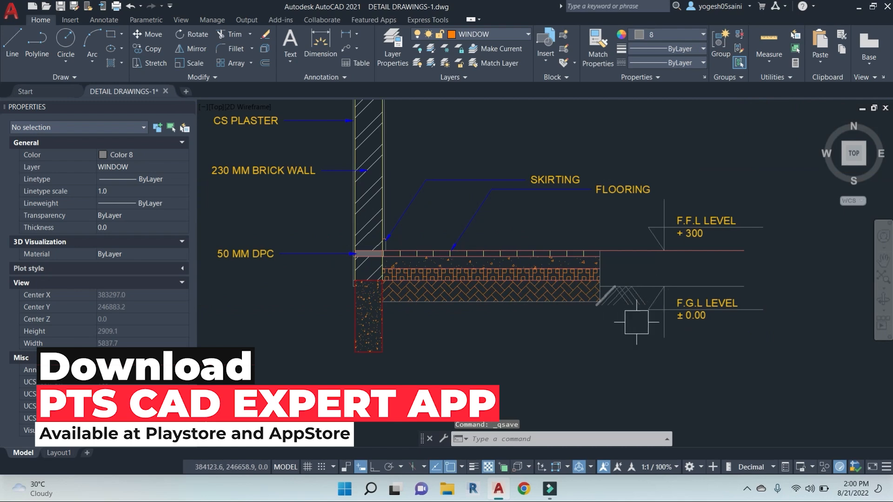
key("Escape")
key("Escape")
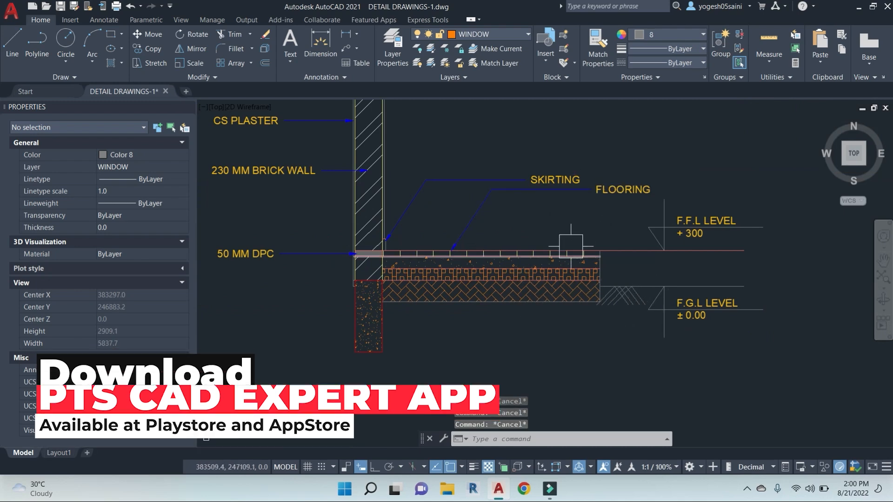
Step: Add a leader from below the lowest herringbone layer with the text "COMPACTED SOIL OR EARTH"
type("le")
key("Return")
left_click(500, 294)
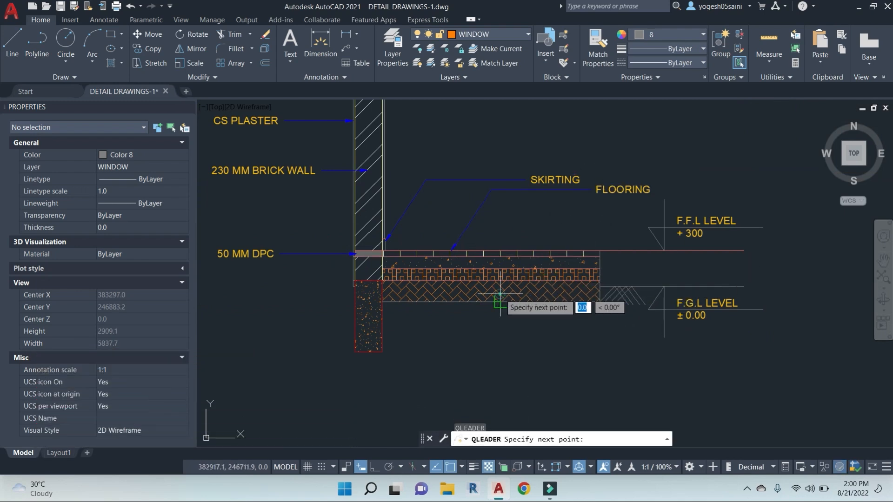
left_click(541, 352)
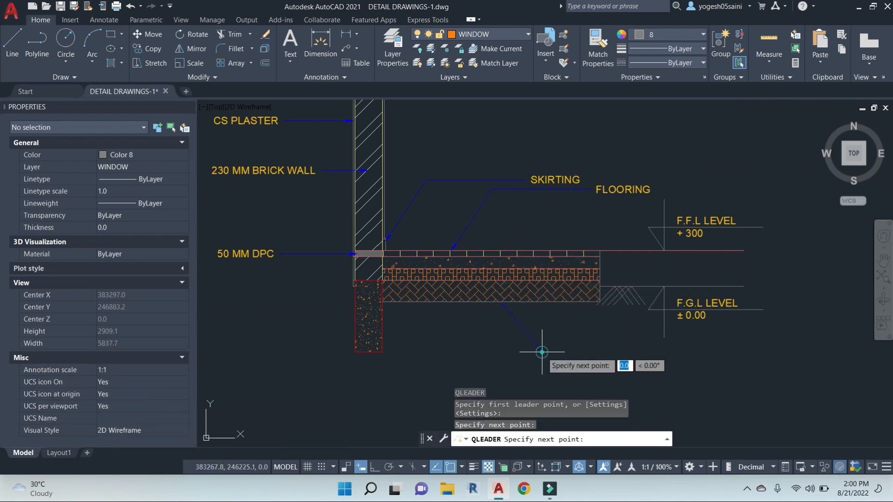
key("F8")
left_click(589, 352)
key("Return")
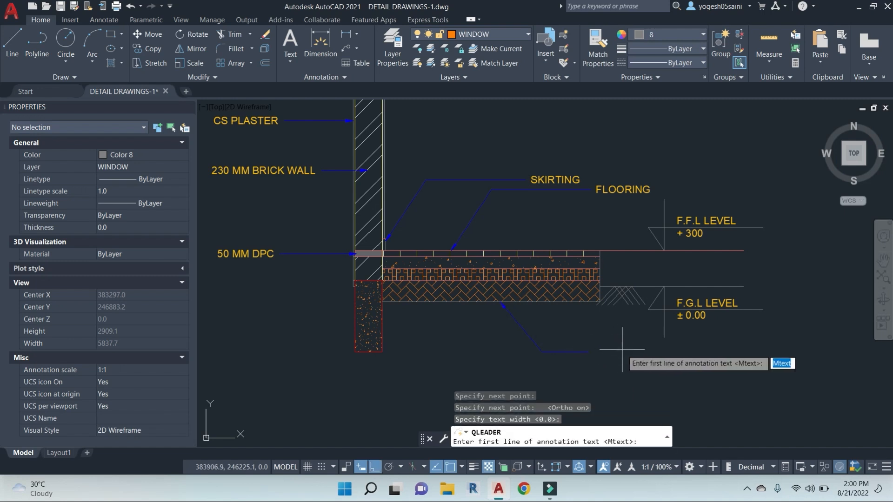
type("COMPACTED SOIL OR EARTH")
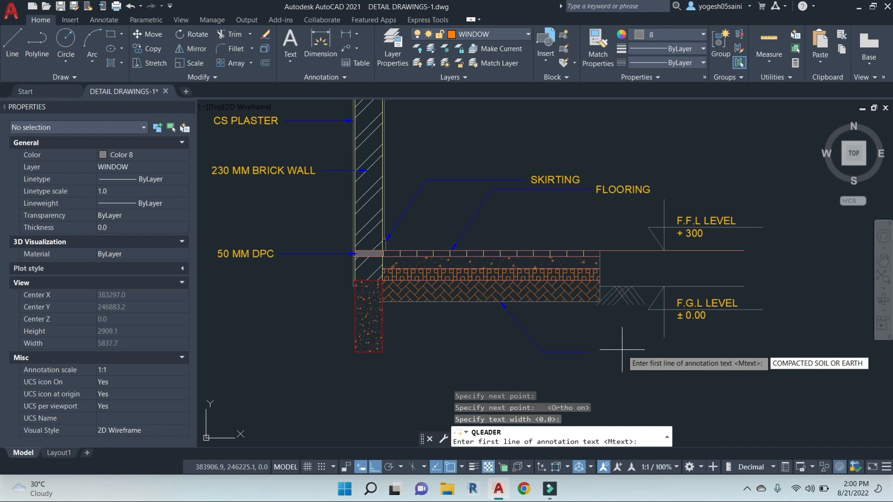
key("Return")
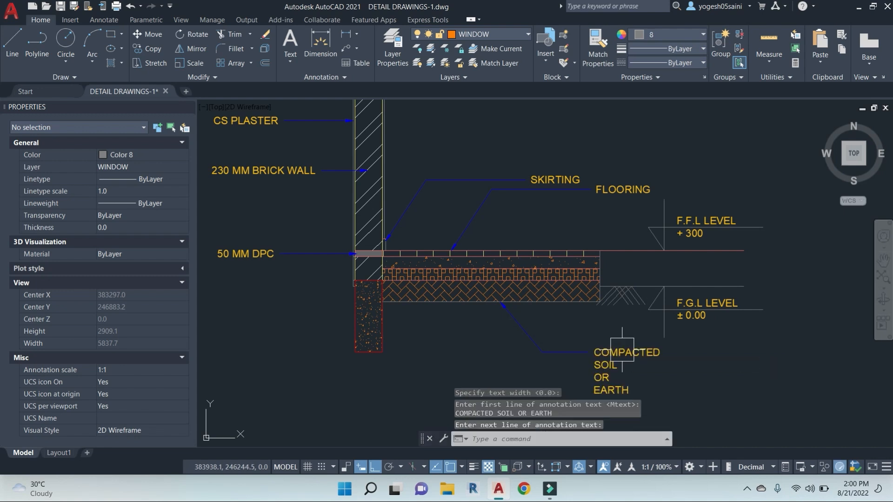
key("Return")
key("Escape")
key("Escape")
Step: Widen the "COMPACTED SOIL OR EARTH" text so it wraps onto two lines
left_click(624, 349)
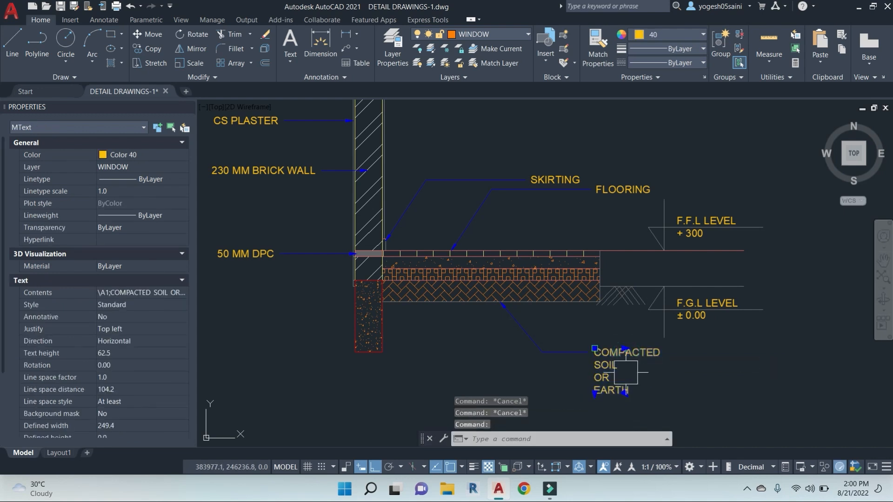
left_click(626, 393)
key("Escape")
key("Escape")
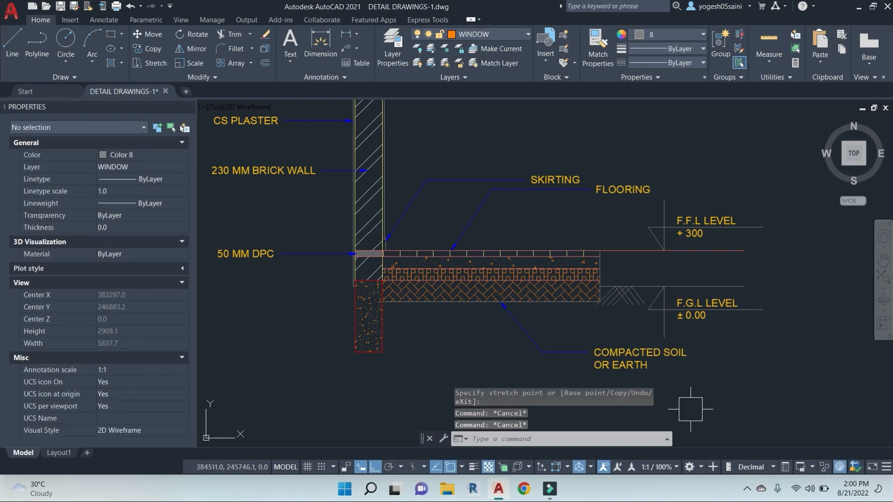
type("lee")
key("Return")
key("Escape")
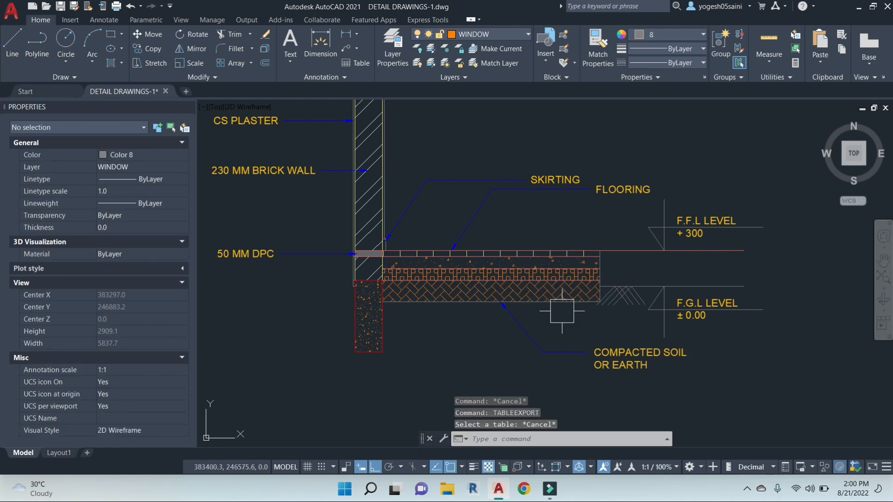
Step: Add a leader with the text "PCC" pointing to the concrete layer directly beneath the flooring, with its label above the floor
type("le")
key("Return")
scroll(555, 254, "up", 4)
left_click(555, 254)
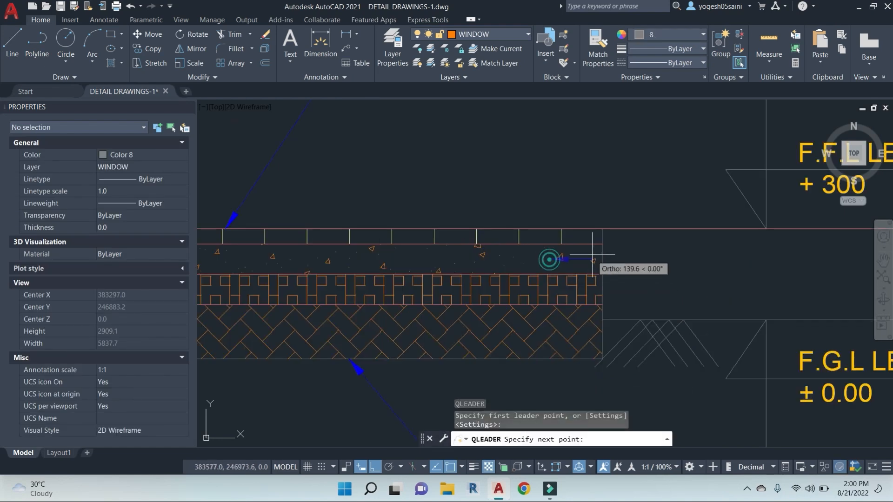
scroll(592, 255, "down", 4)
left_click(586, 212)
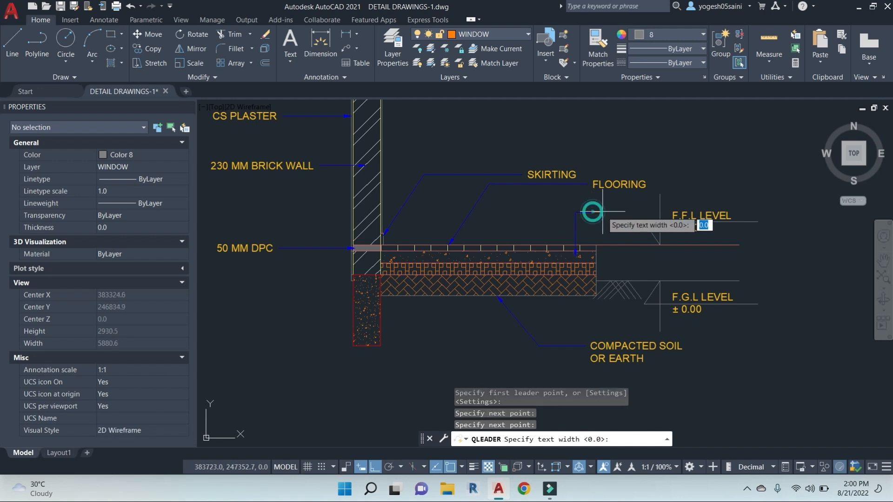
left_click(593, 213)
key("Return")
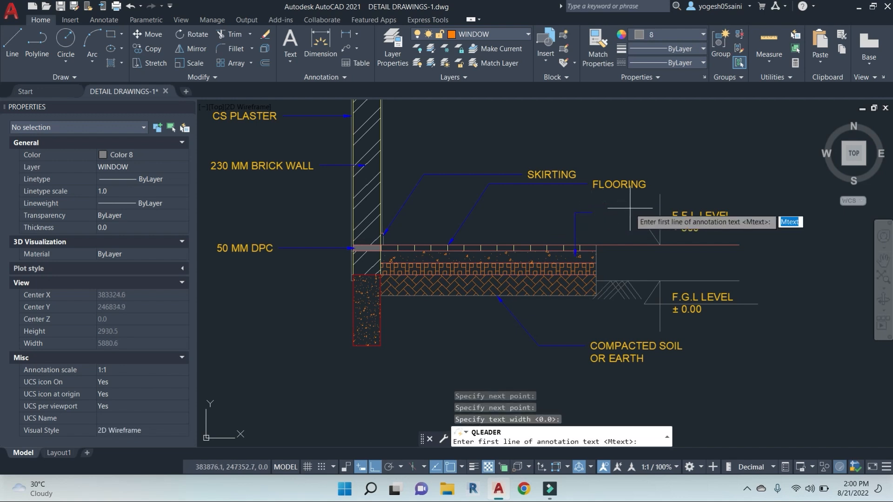
type("PCC")
key("Return")
key("Return")
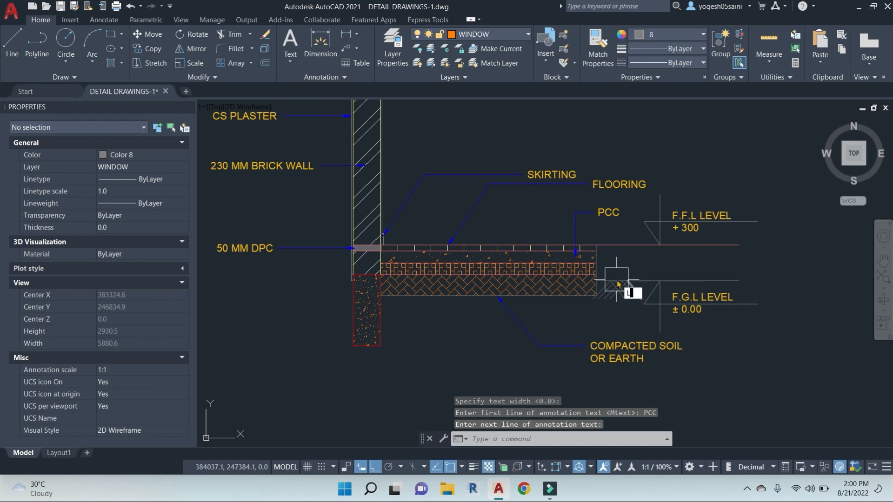
Step: Add a leader with the text "DRY BRICK BLAST" pointing to the BOX-patterned layer, with its label below the floor layers
key("Return")
scroll(424, 278, "up", 2)
left_click(414, 256)
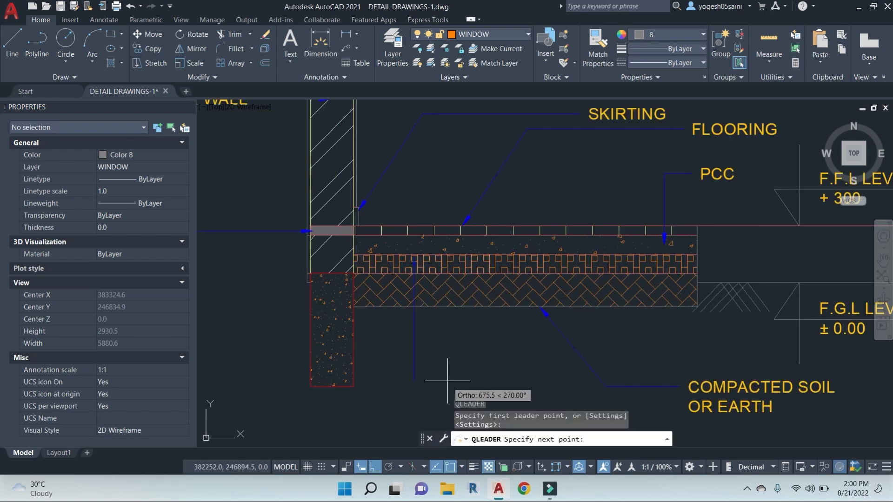
middle_click_drag(446, 398, 447, 321)
left_click(437, 345)
left_click(488, 344)
key("Return")
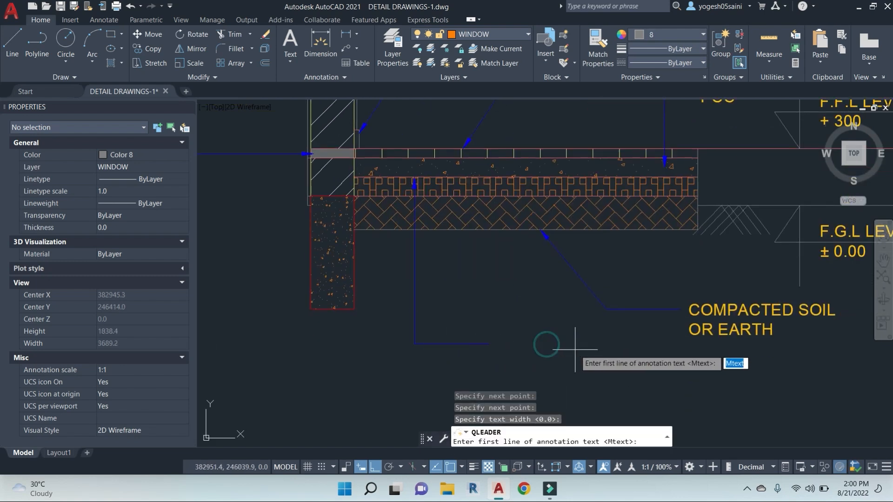
type("DRY BRICK BLAST")
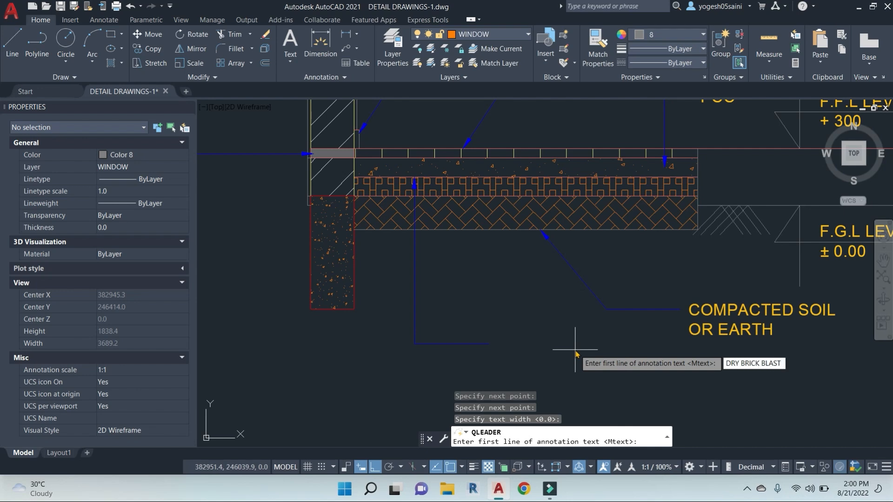
key("Return")
key("Return")
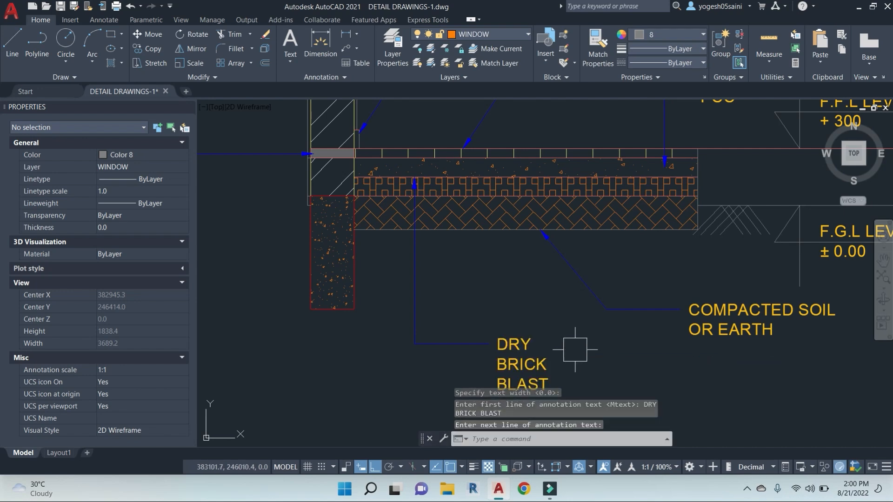
Step: Save the drawing
scroll(598, 375, "down", 4)
scroll(716, 373, "down", 2)
key("ctrl+s")
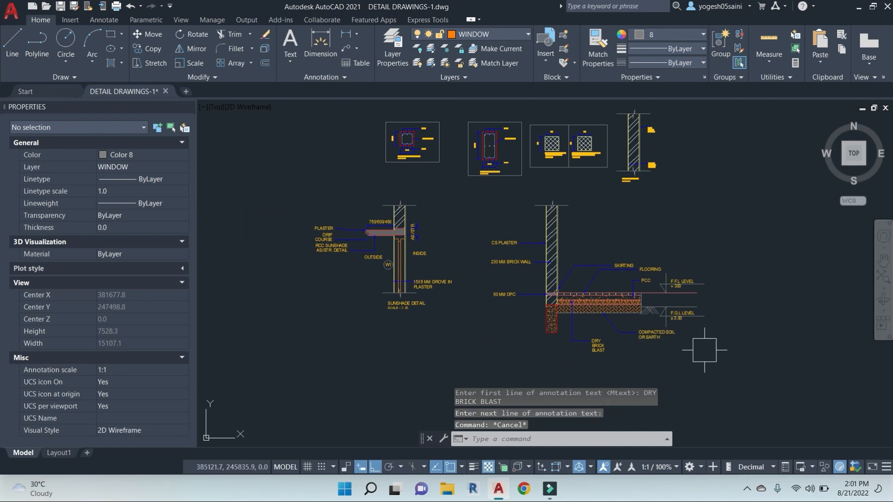
key("Escape")
key("Escape")
Step: Add a vertical linear dimension for the skirting's height, from its top corner to the finished floor surface
type("dli")
key("Return")
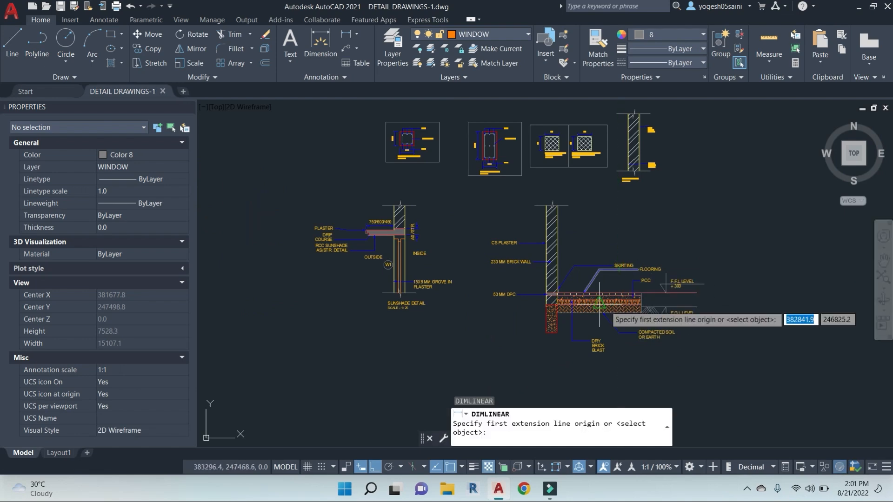
scroll(590, 303, "up", 4)
scroll(590, 301, "up", 1)
scroll(475, 269, "up", 2)
scroll(575, 275, "down", 3)
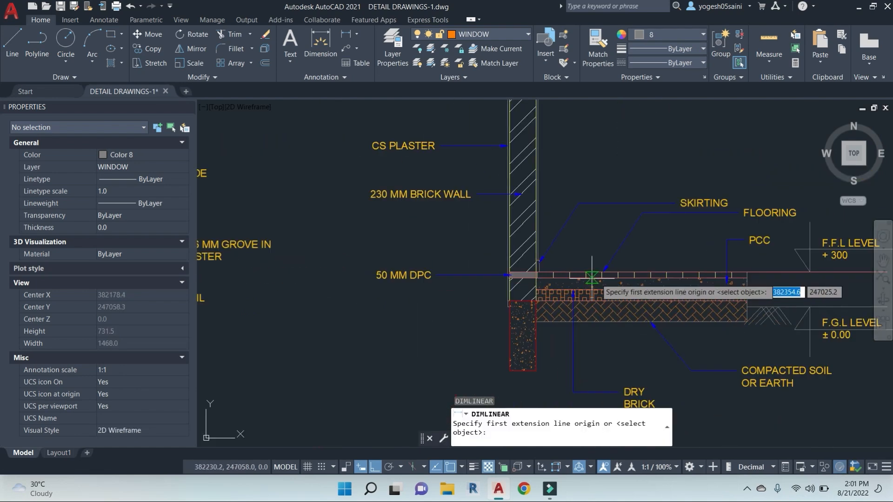
middle_click_drag(730, 278, 585, 255)
scroll(591, 254, "up", 2)
scroll(475, 266, "down", 2)
middle_click_drag(474, 267, 800, 304)
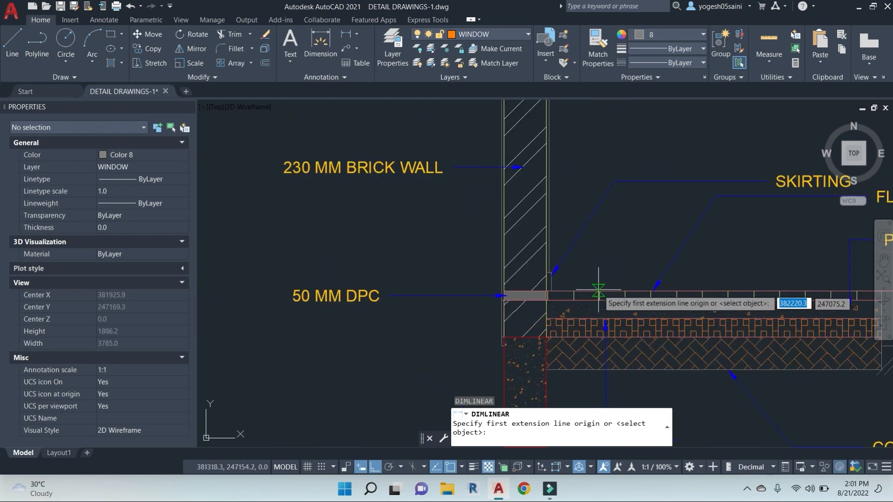
scroll(575, 290, "up", 5)
left_click(474, 219)
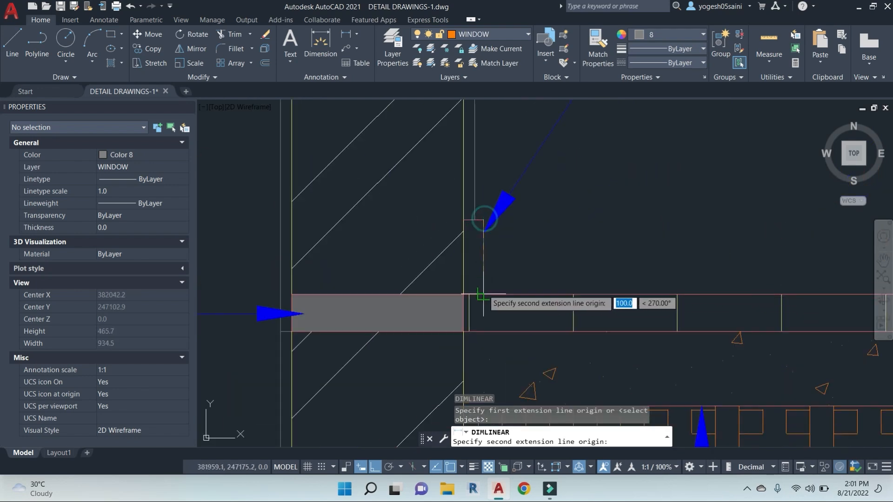
left_click(484, 294)
left_click(614, 215)
Step: Reposition the skirting height dimension's text above the floor, on the side of the dimension line away from the wall
left_click(570, 255)
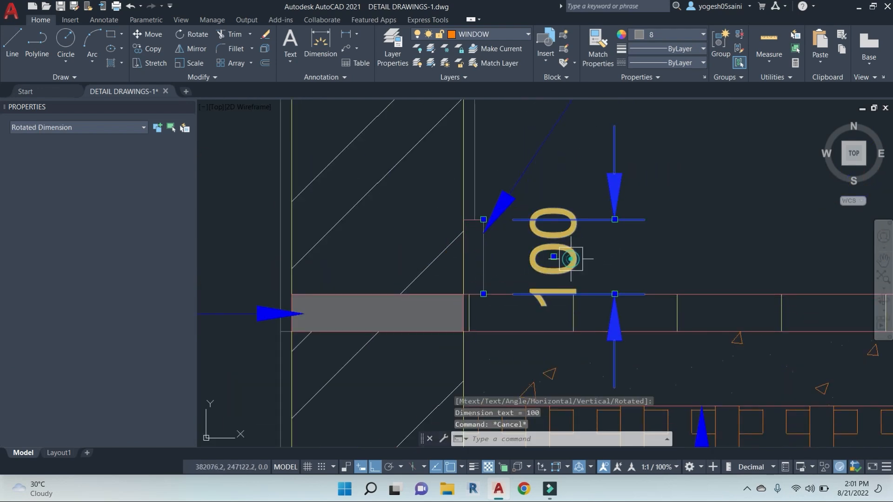
left_click(553, 256)
left_click(582, 152)
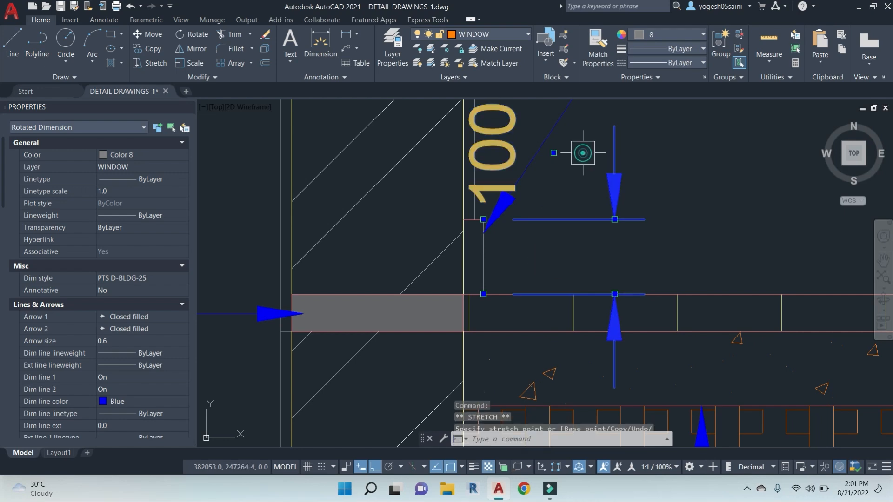
left_click(553, 153)
middle_click_drag(579, 179, 500, 345)
scroll(653, 249, "down", 3)
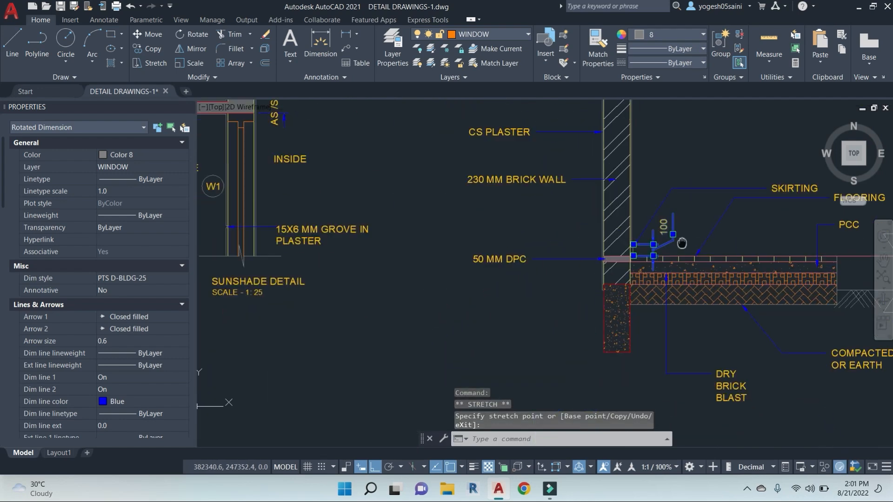
key("Escape")
key("Escape")
Step: Add a vertical linear dimension for the concrete foundation's depth, placed on its outer side
type("dli")
key("Return")
scroll(548, 226, "up", 6)
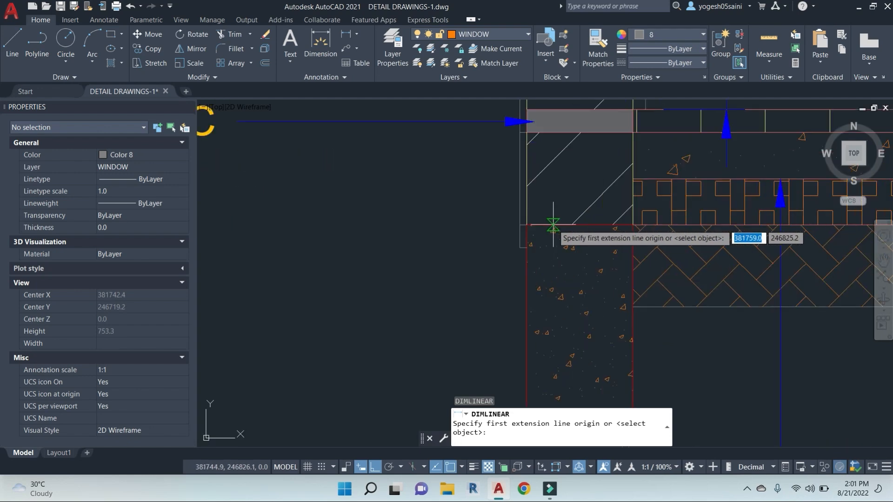
left_click(527, 225)
middle_click_drag(549, 368, 561, 195)
left_click(538, 324)
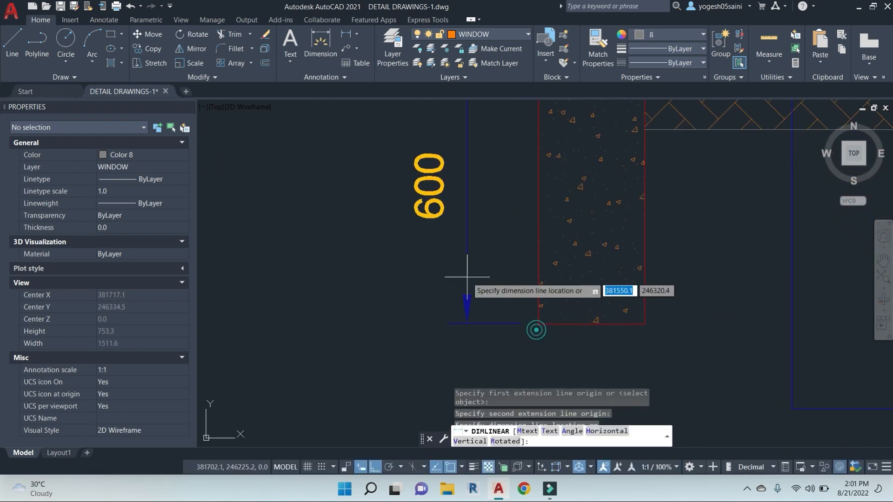
left_click(463, 299)
Step: Add a horizontal linear dimension for the foundation's width, placed below its base
scroll(513, 274, "down", 1)
key("Return")
left_click(529, 306)
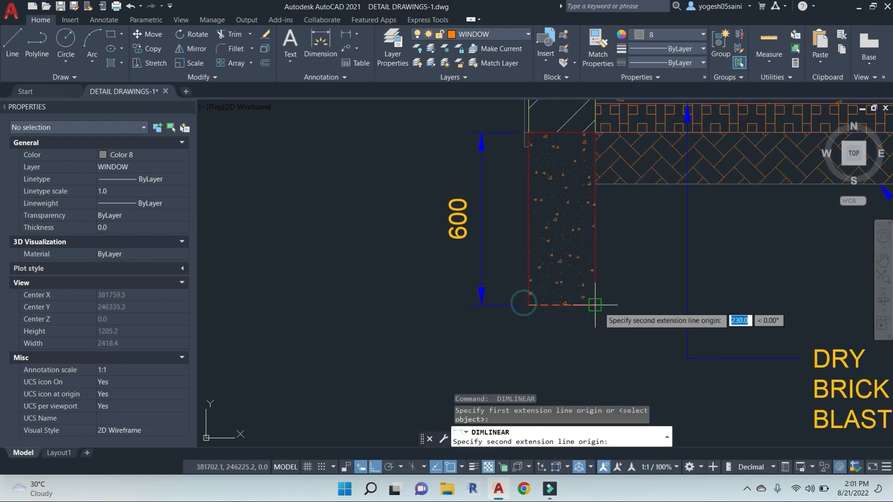
left_click(595, 306)
left_click(605, 356)
scroll(604, 356, "down", 2)
middle_click_drag(631, 341, 604, 305)
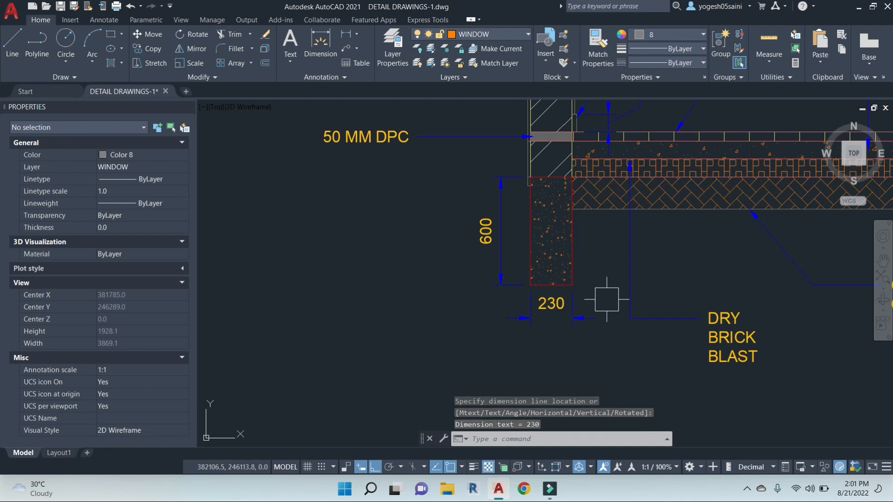
scroll(628, 291, "down", 4)
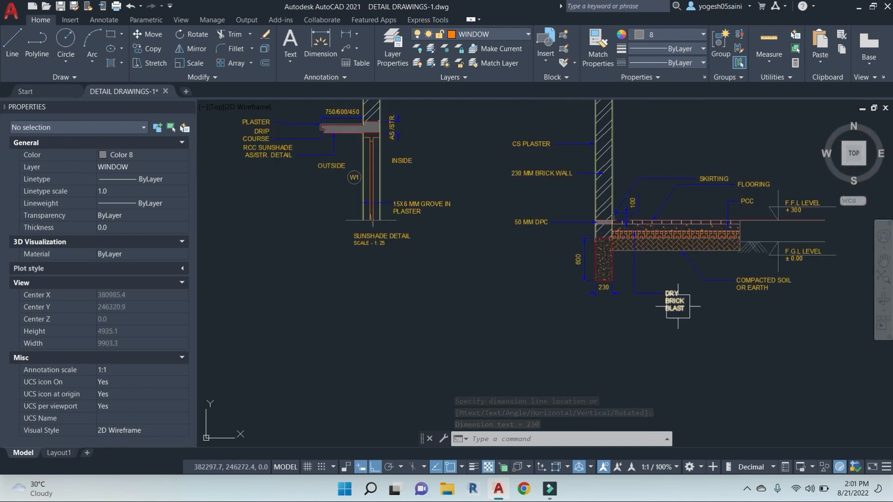
Step: Stretch the "DRY BRICK BLAST" label and its leader vertically upward, closer to the sub-floor layers
type("s")
key("Return")
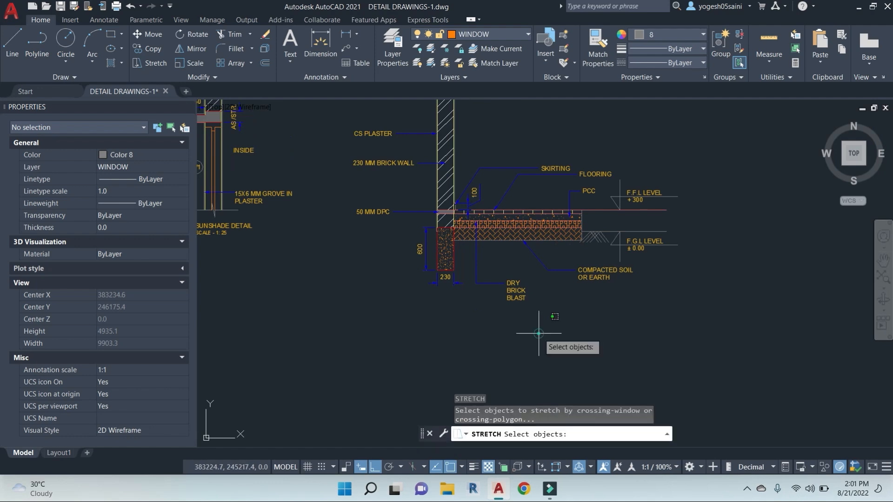
left_click(543, 355)
left_click(467, 277)
left_click(626, 345)
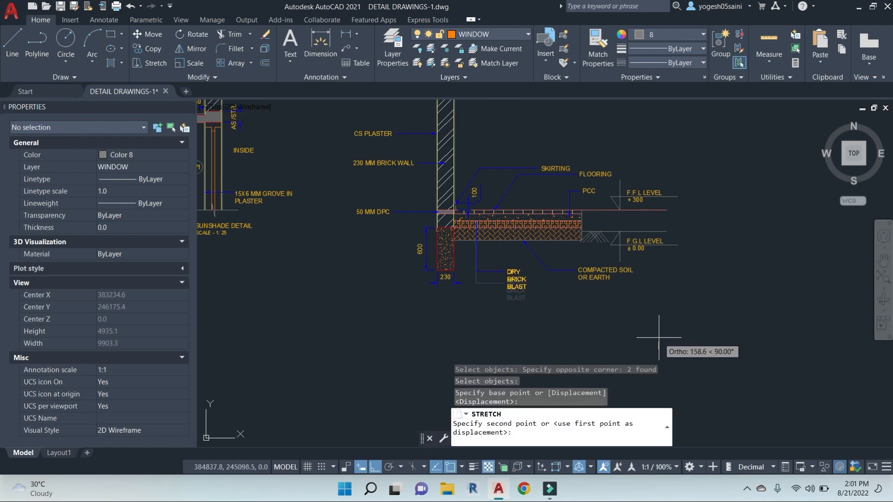
key("Escape")
key("Escape")
Step: Copy the sunshade detail's title and scale text to below the foundation of the wall section detail
scroll(546, 308, "down", 2)
scroll(261, 234, "up", 4)
left_click(523, 365)
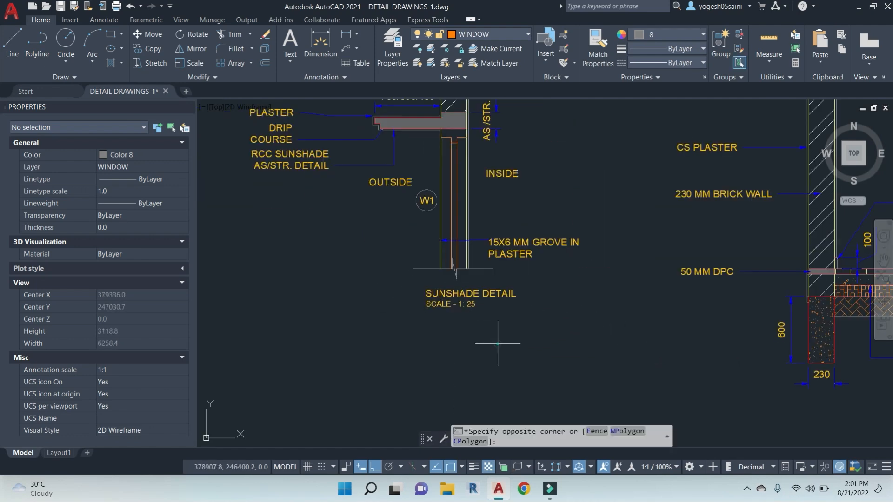
left_click(408, 302)
type("co")
key("Return")
left_click(510, 329)
middle_click_drag(726, 412, 644, 341)
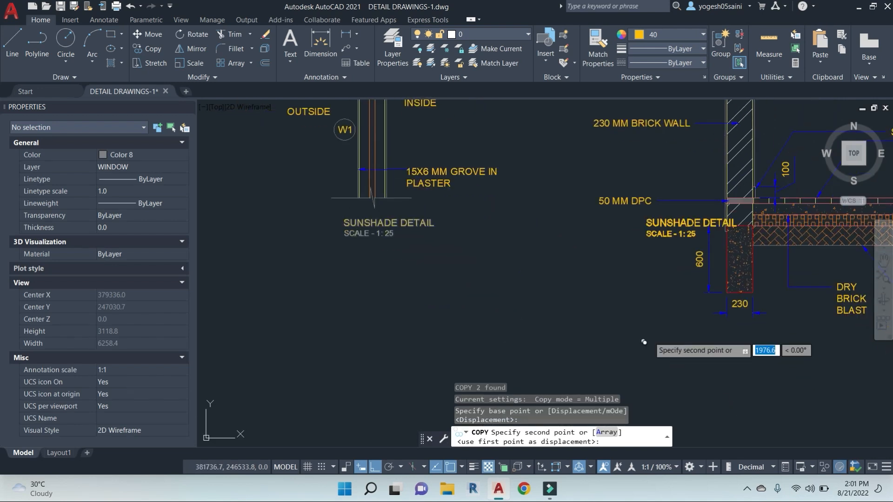
key("F8")
middle_click_drag(773, 372, 682, 313)
left_click(682, 312)
key("Escape")
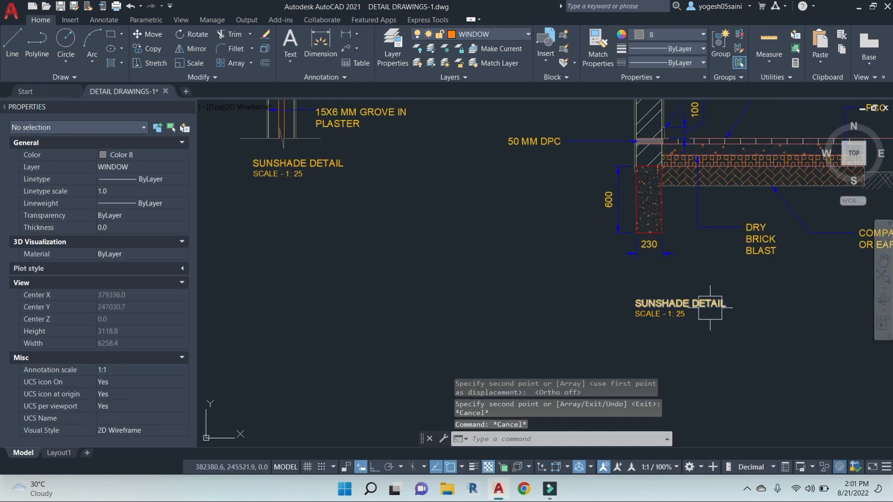
Step: Change the copied title to "TYPICAL - PLINTH BEAM PROTECTION DETAIL" and save the drawing
double_click(709, 303)
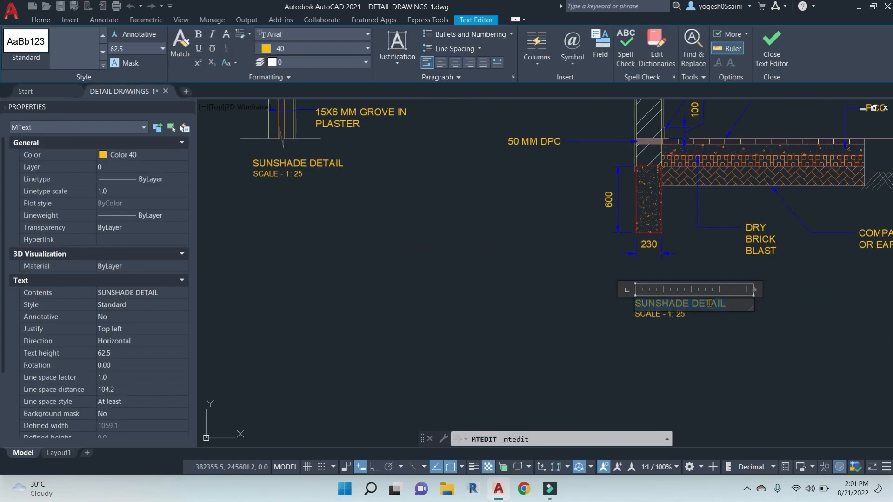
type("TYPICAL  - PLI")
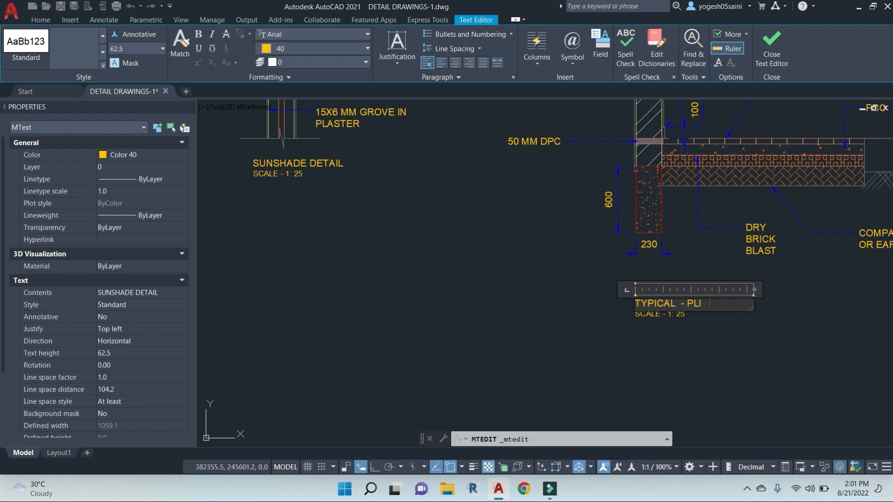
type("NTH BEAM PROTECT")
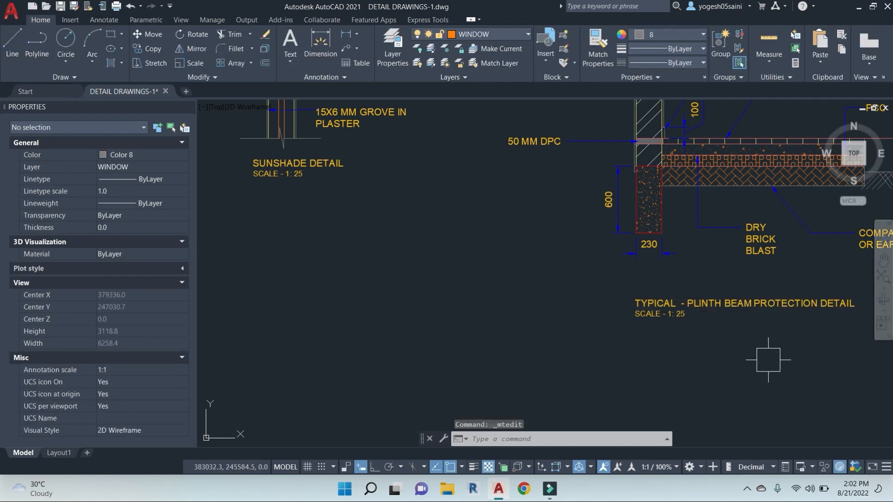
middle_click_drag(773, 361, 691, 340)
scroll(596, 300, "up", 5)
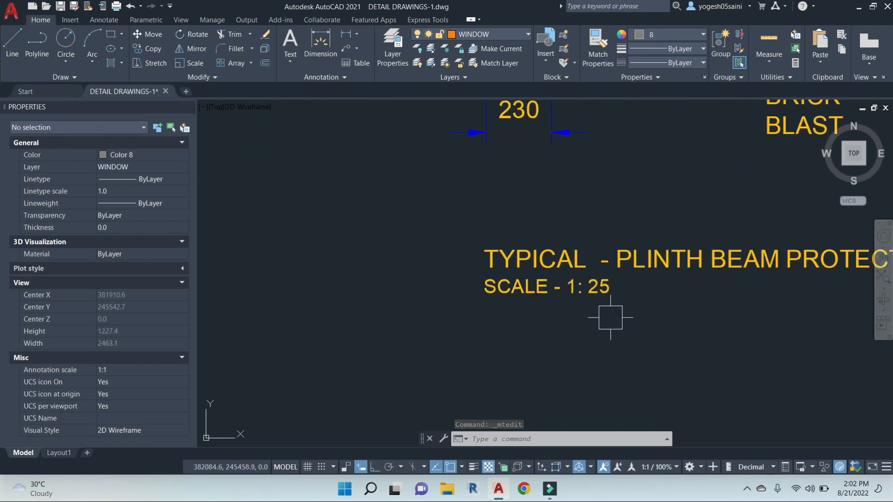
scroll(614, 320, "down", 3)
key("ctrl+s")
scroll(625, 332, "down", 5)
key("Escape")
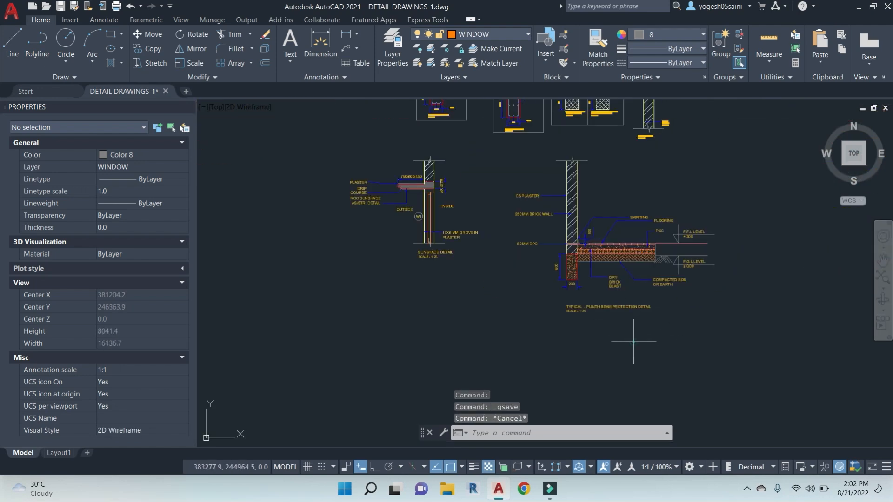
Step: Move the plinth beam title and scale text up, closer beneath the detail, and save the drawing
left_click(634, 341)
key("Escape")
key("Escape")
left_click(611, 334)
left_click(556, 305)
type("m")
key("space")
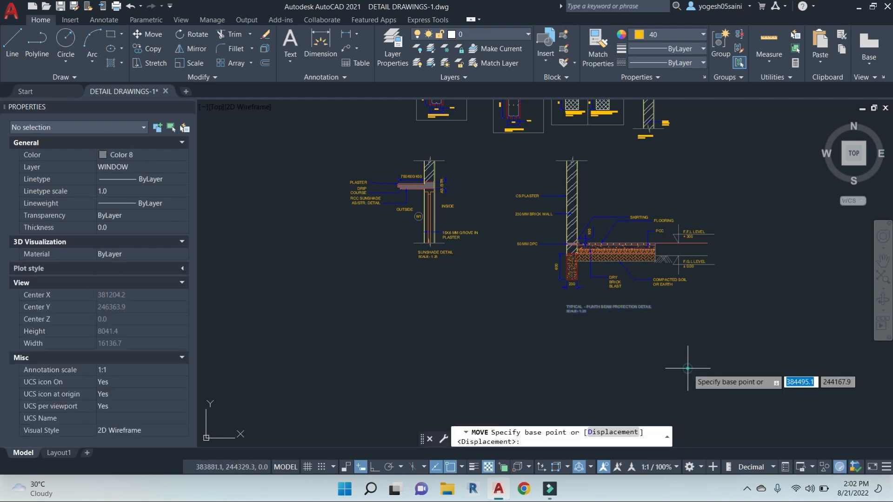
left_click(687, 368)
key("Escape")
scroll(647, 349, "down", 4)
key("ctrl+s")
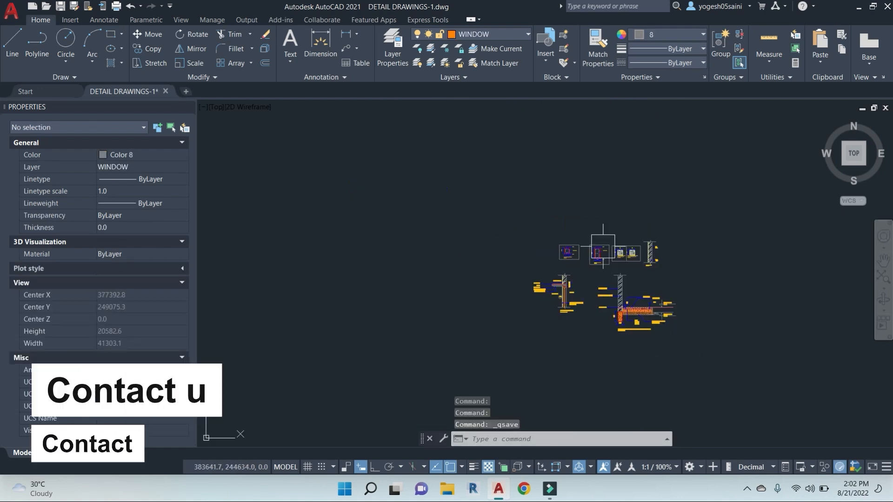
scroll(669, 325, "up", 4)
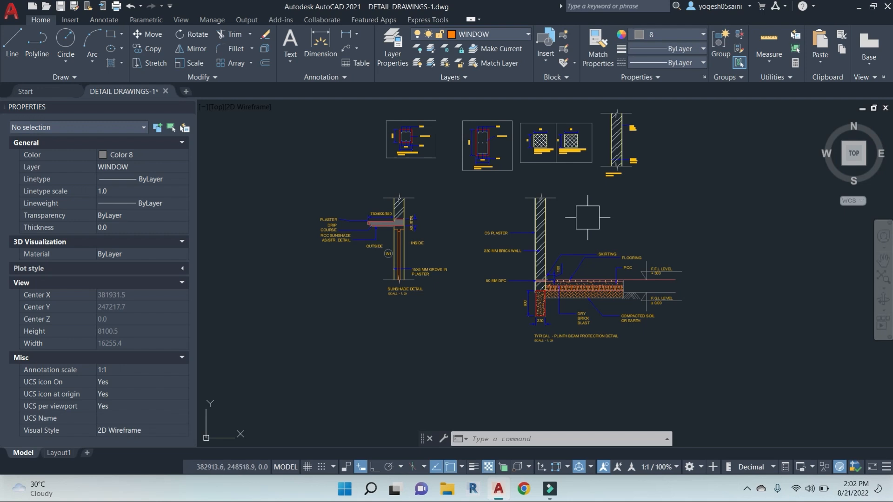
key("ctrl+s")
Step: Draw a rectangular frame enclosing all the detail drawings and save the file
scroll(588, 217, "down", 5)
scroll(591, 276, "up", 3)
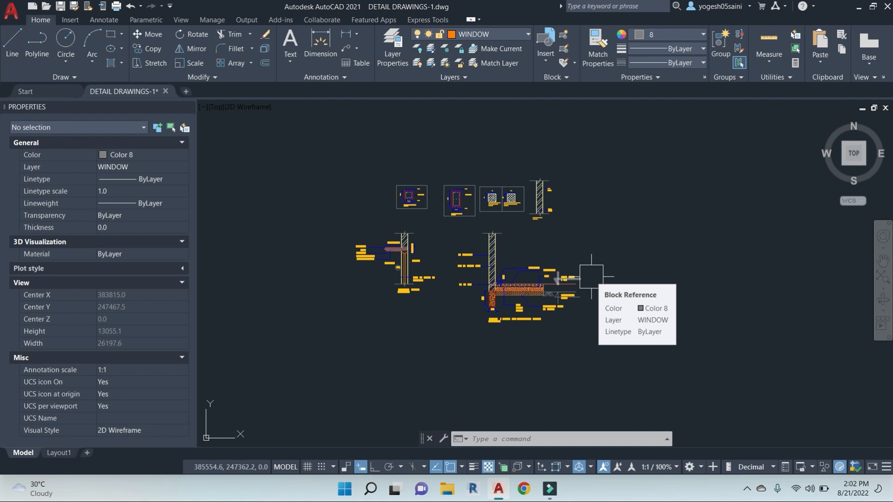
key("Escape")
key("Escape")
key("Escape")
middle_click_drag(591, 277, 561, 256)
type("rec")
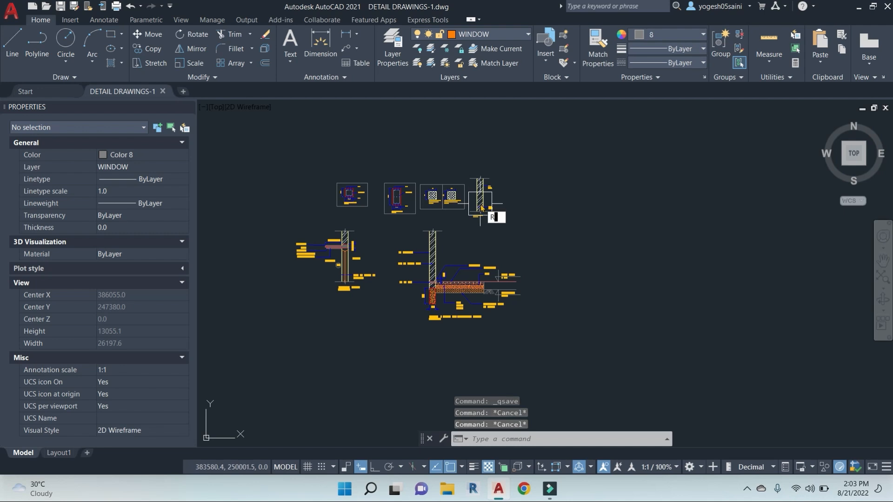
key("Return")
left_click(253, 156)
left_click(553, 344)
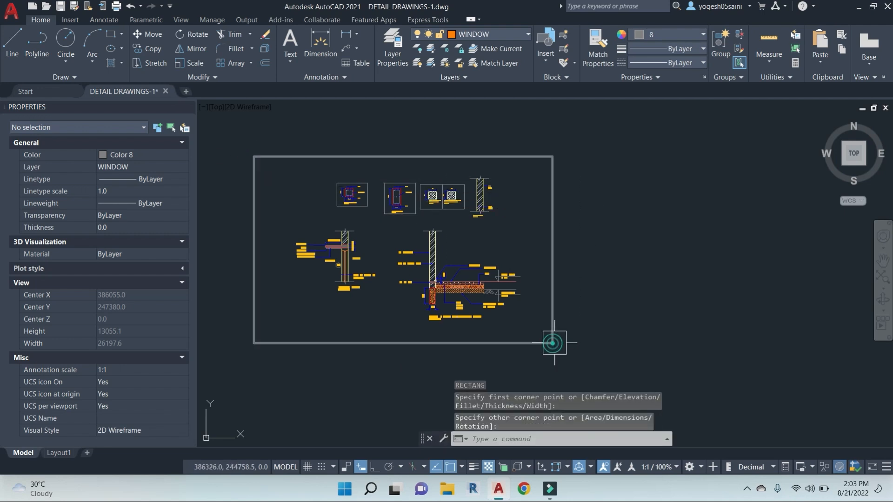
key("ctrl+s")
Step: Regenerate the drawing model
middle_click_drag(554, 263, 549, 250)
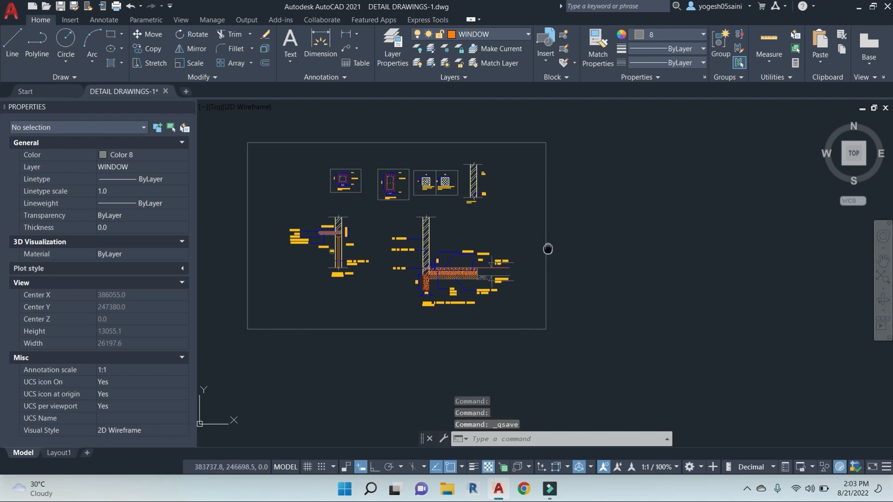
key("Escape")
key("Escape")
key("Escape")
type("re")
key("Return")
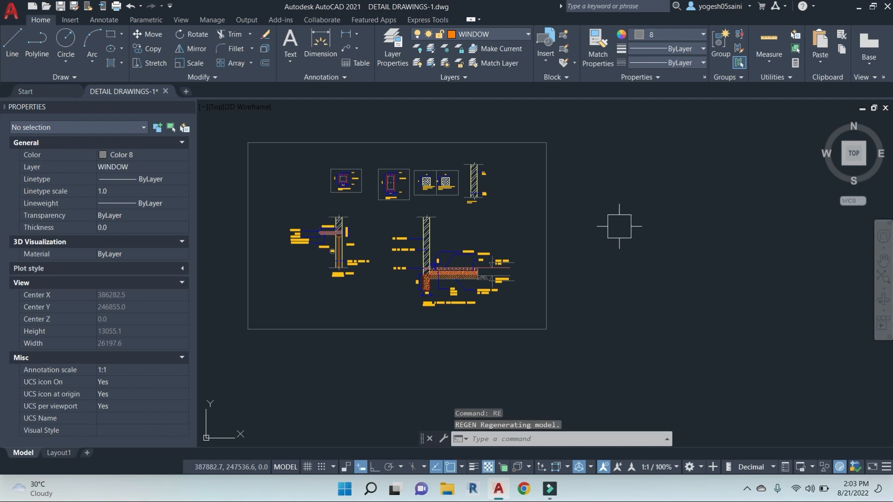
Step: Turn on Ortho mode during a line started beside the framed details, and abandon that line
type("l")
key("Return")
left_click(620, 177)
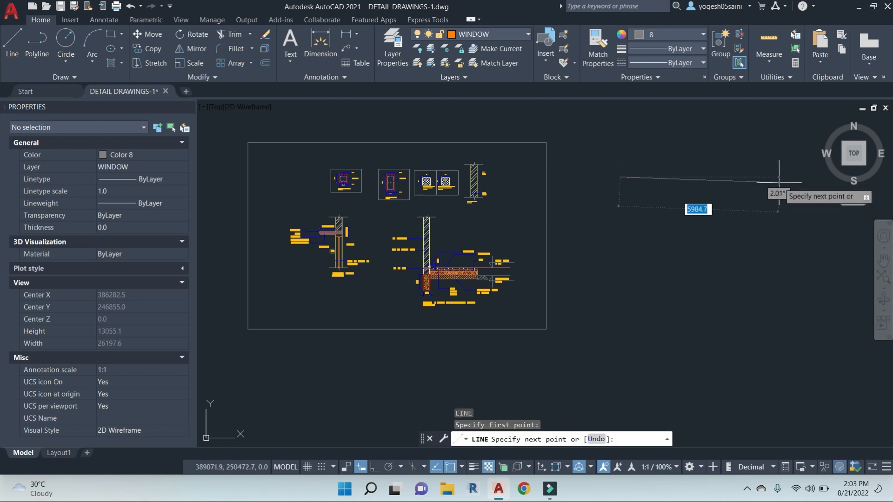
key("F8")
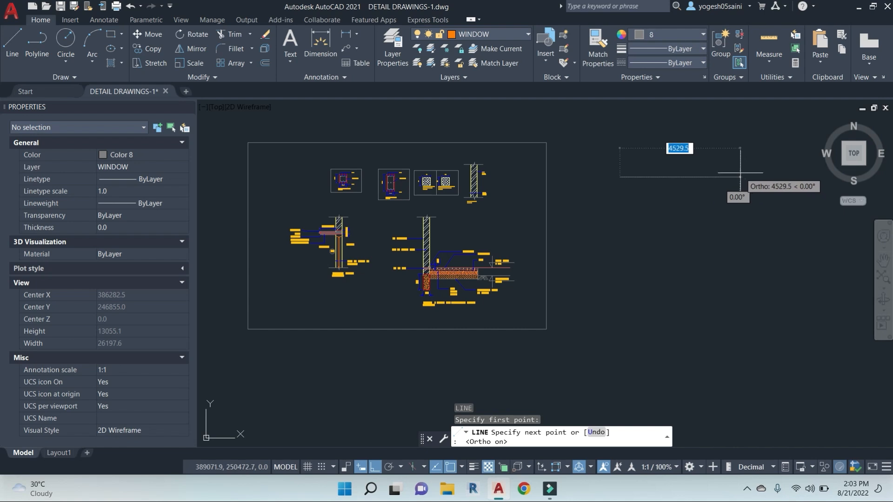
type("7")
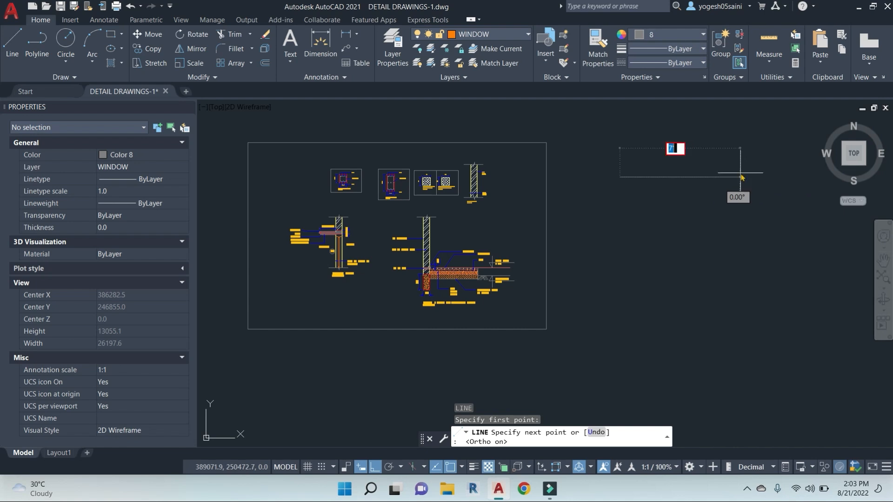
key("Escape")
key("Escape")
key("Escape")
Step: Draw a horizontal line 2100 long outside the frame, continuing from its right end with a 1500 line straight down
type("l")
key("Return")
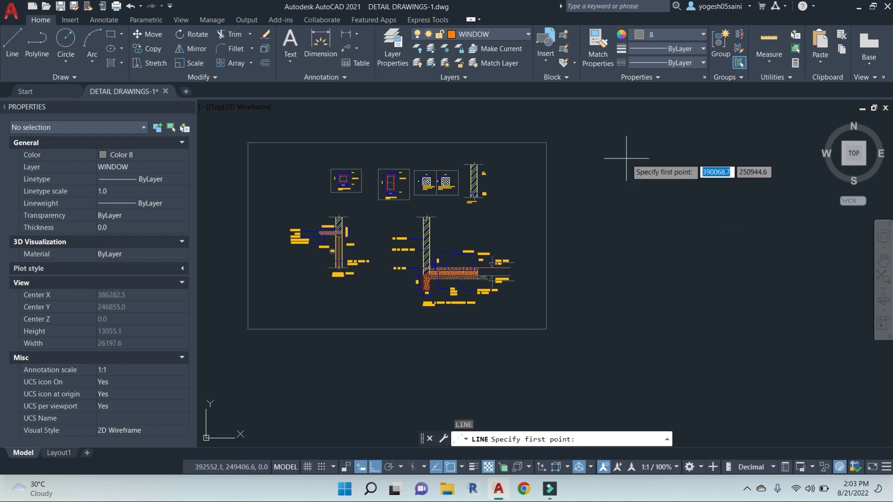
left_click(612, 159)
type("21")
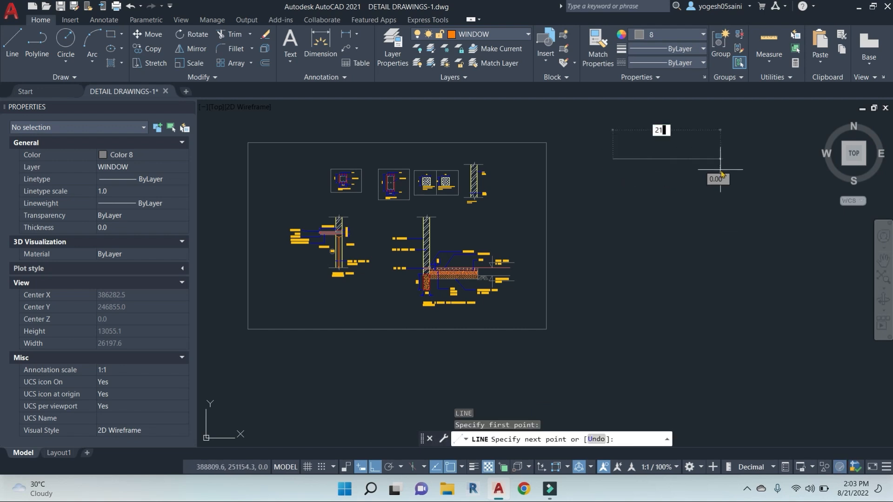
type("00")
key("Return")
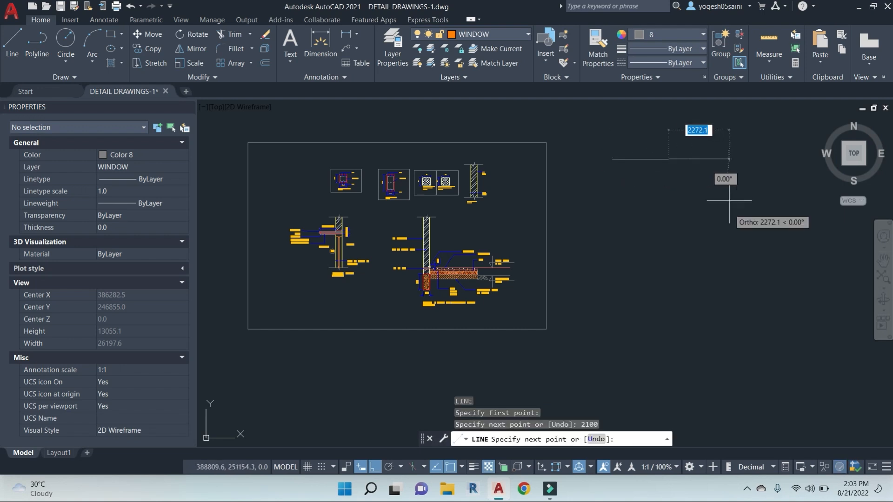
scroll(652, 178, "up", 2)
scroll(652, 177, "up", 2)
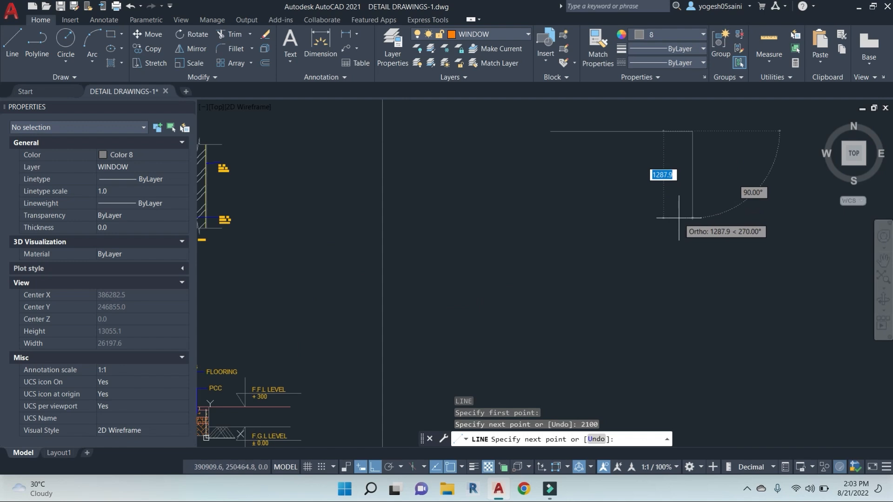
type("5")
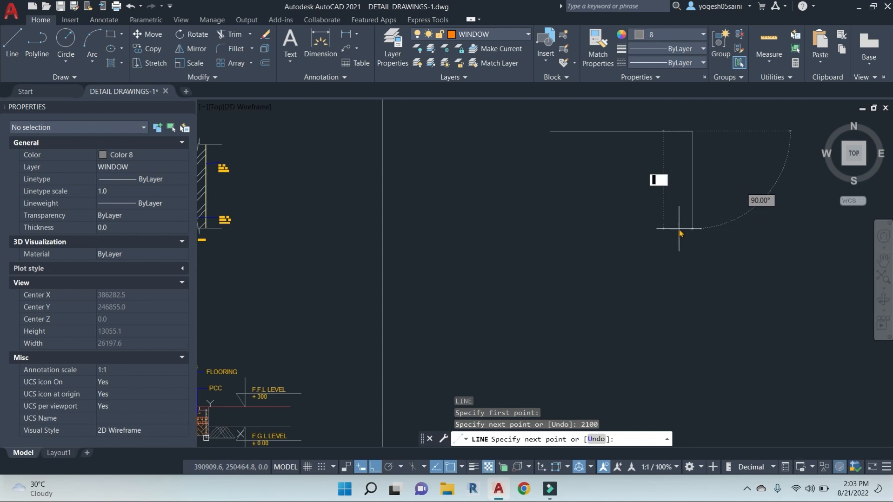
type("00")
key("Return")
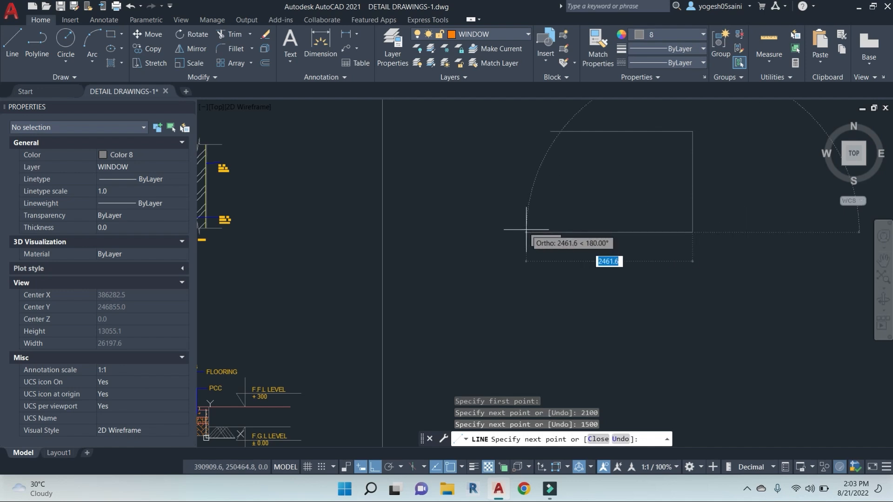
Step: Complete the rectangle with a 2100 base line back to the left and a vertical line up to the starting point
type("2100")
key("Return")
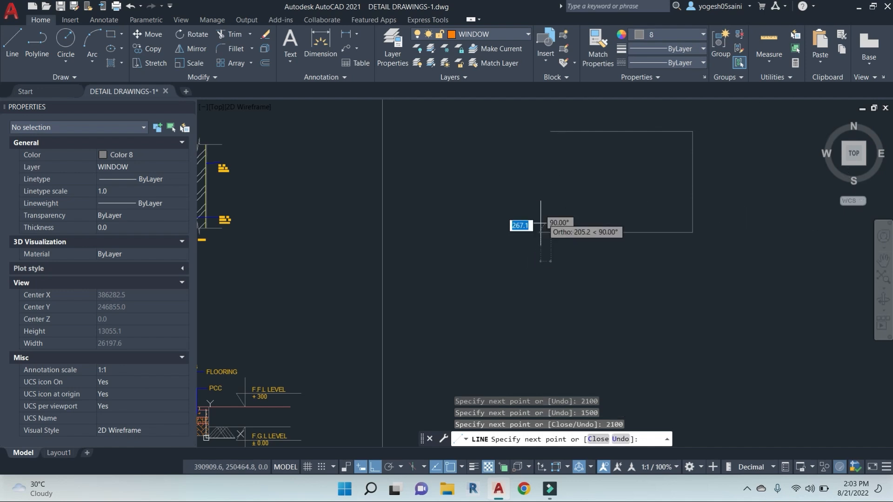
left_click(549, 130)
key("Escape")
key("Escape")
key("Escape")
key("Escape")
middle_click_drag(581, 149, 593, 197)
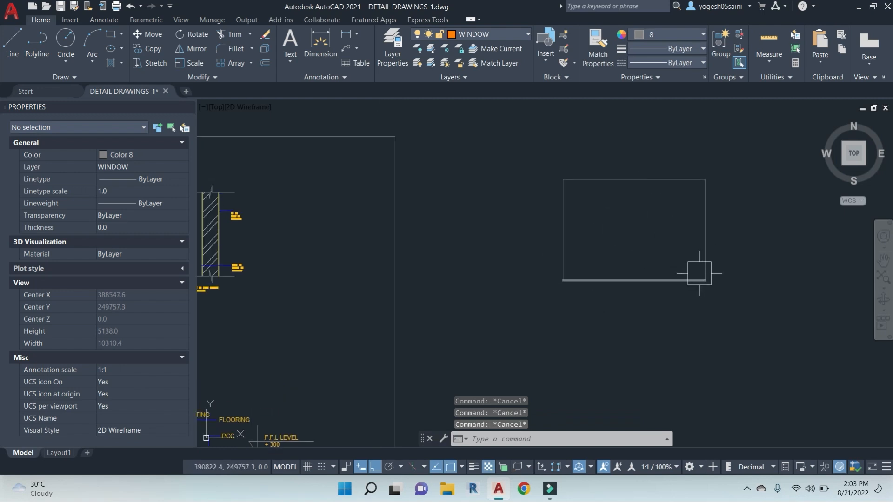
Step: Offset all four sides of the 2100 by 1500 rectangle outward by 230
type("o")
key("Return")
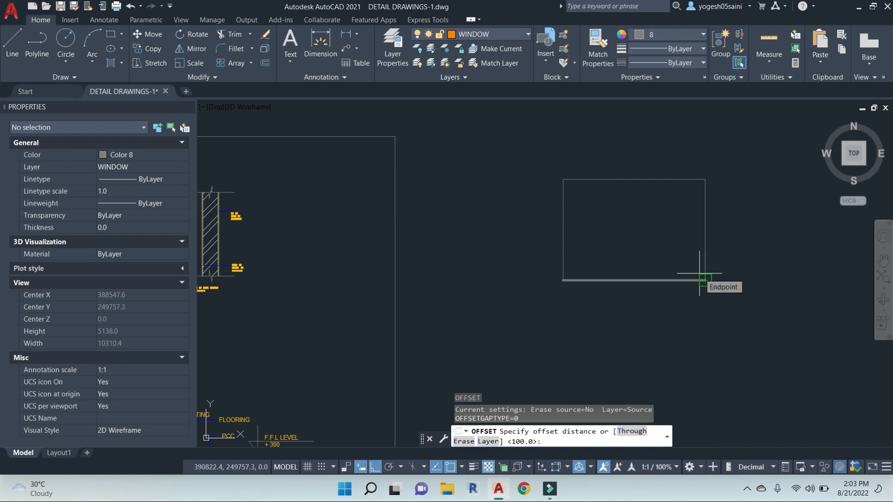
key("Return")
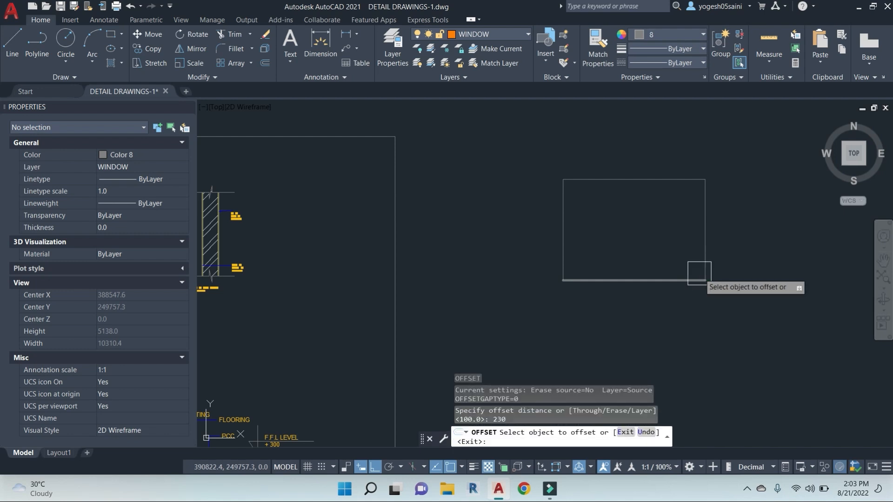
left_click(657, 180)
left_click(658, 114)
left_click(563, 242)
left_click(473, 245)
left_click(596, 280)
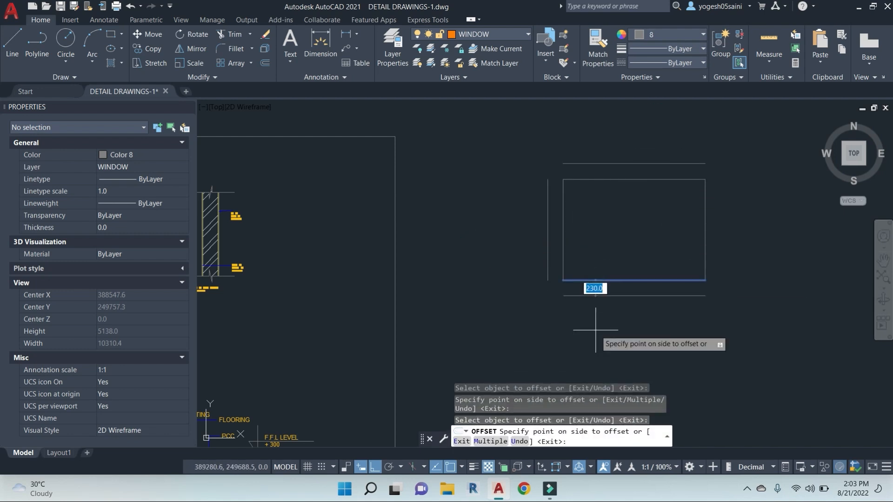
left_click(635, 335)
left_click(705, 245)
left_click(748, 241)
key("Escape")
key("Escape")
Step: Join the four offset lines into closed square outer corners using Fillet with radius 0
key("space")
left_click(726, 270)
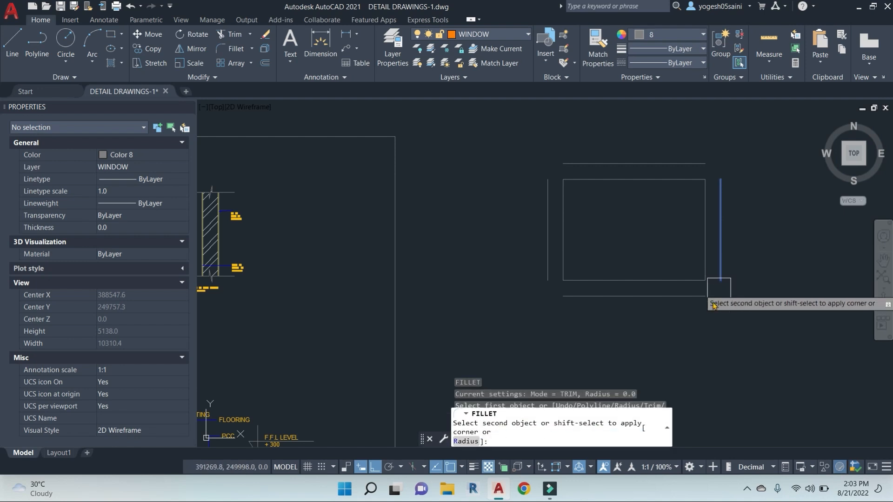
left_click(690, 302)
key("space")
left_click(589, 304)
left_click(540, 270)
key("space")
left_click(544, 203)
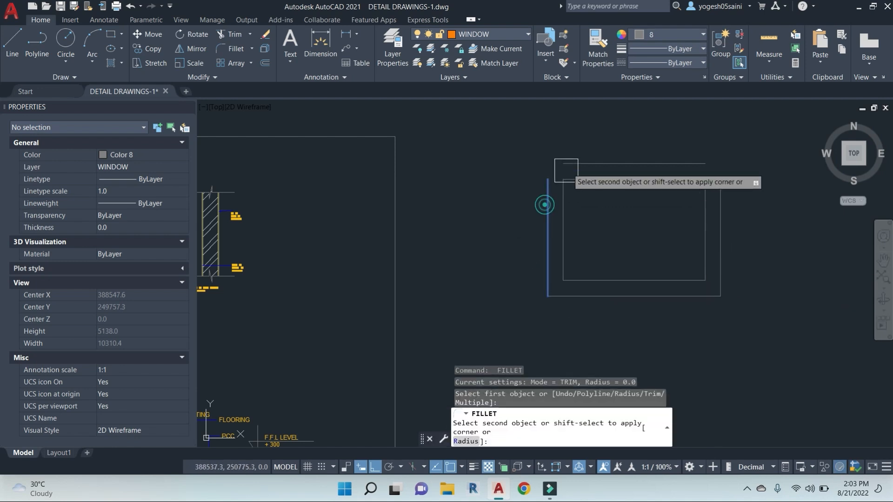
left_click(577, 163)
key("space")
left_click(649, 163)
left_click(721, 198)
key("Escape")
key("Escape")
middle_click_drag(750, 270, 718, 276)
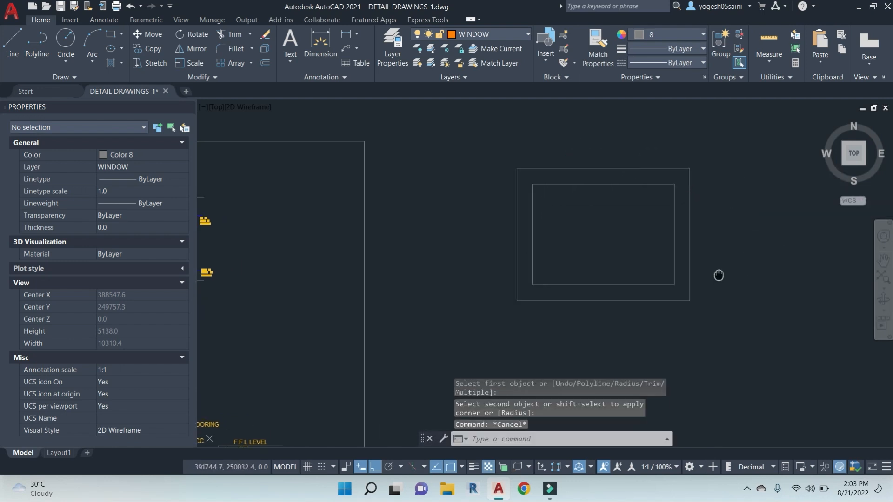
Step: Change the colour of the four outer wall lines to light red
left_click(753, 328)
left_click(683, 142)
left_click(516, 200)
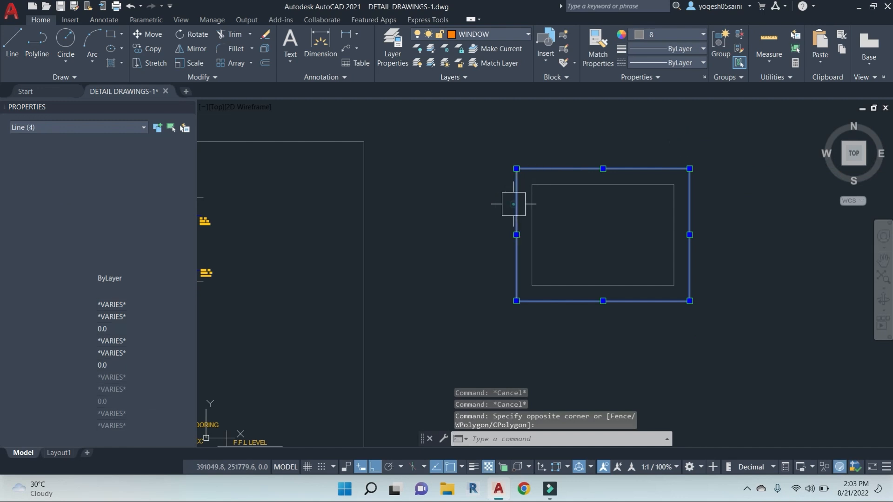
left_click(702, 35)
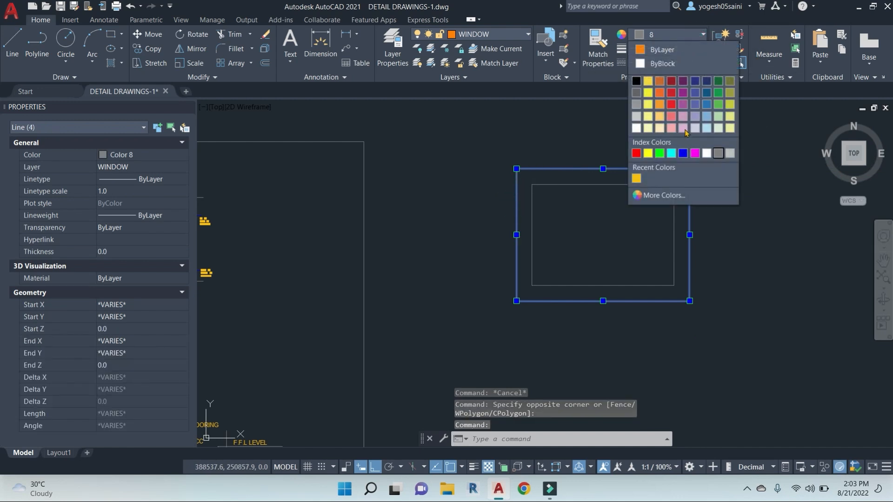
left_click(670, 121)
key("Escape")
key("Escape")
scroll(652, 265, "up", 5)
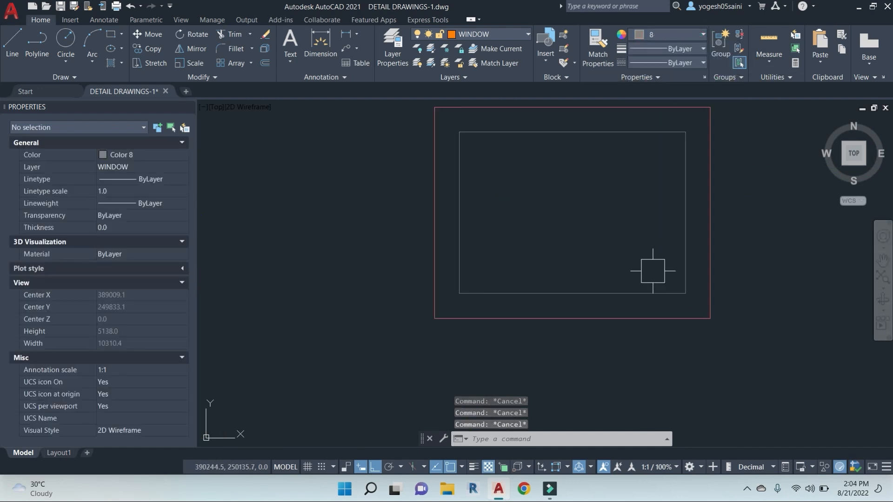
type("o")
key("Return")
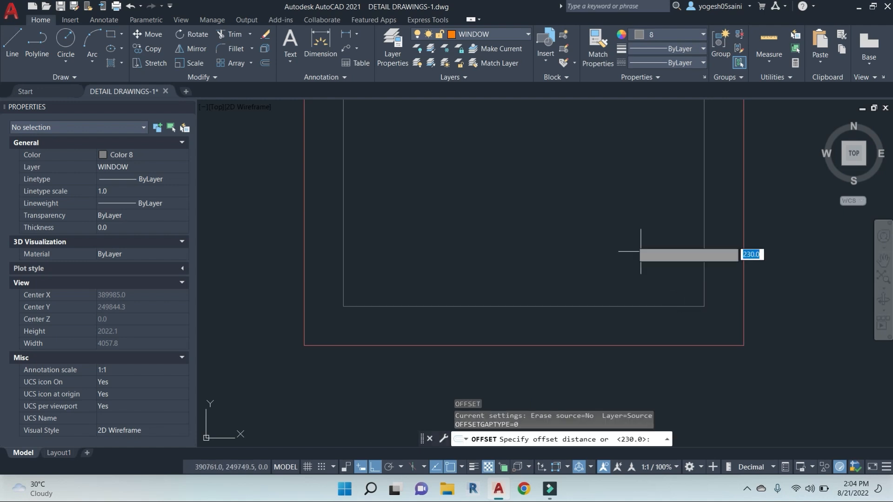
scroll(626, 233, "down", 4)
middle_click_drag(614, 227, 634, 255)
key("Escape")
key("Escape")
scroll(669, 256, "up", 4)
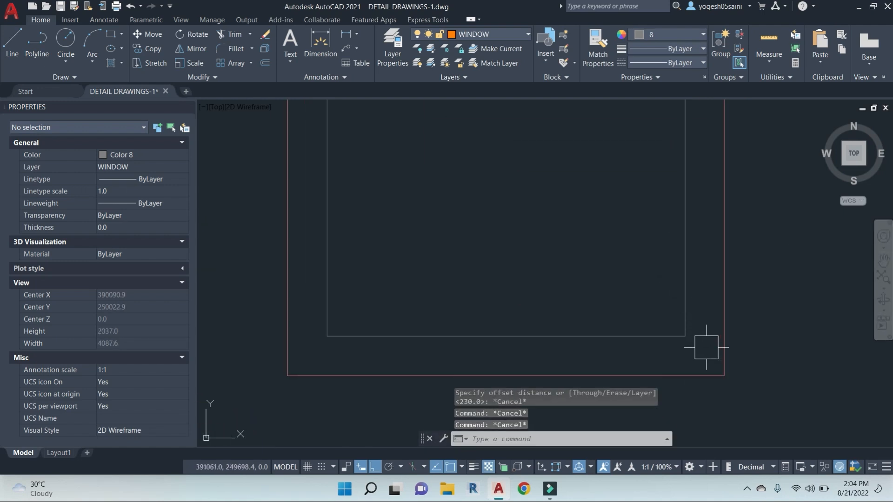
Step: Match the inner rectangle's lines to the properties of the light red outer wall line
type("ma")
key("Return")
left_click(724, 337)
scroll(542, 275, "down", 2)
left_click(641, 324)
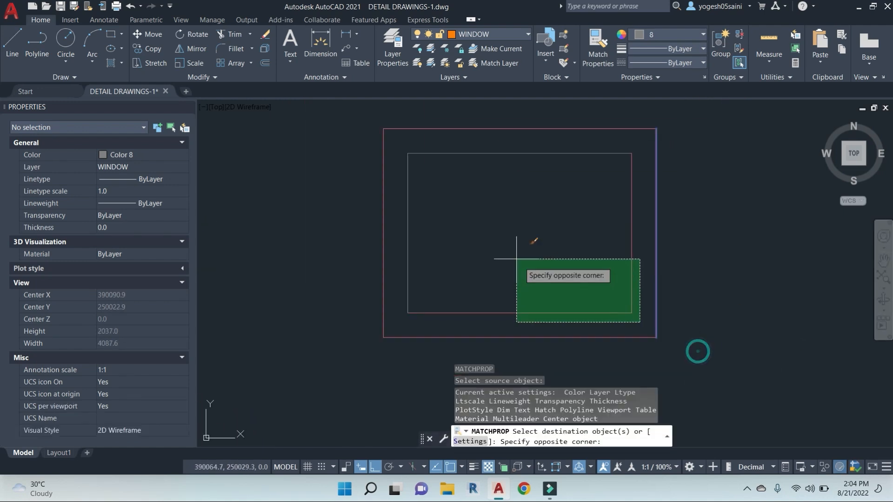
left_click(372, 124)
key("Escape")
key("Escape")
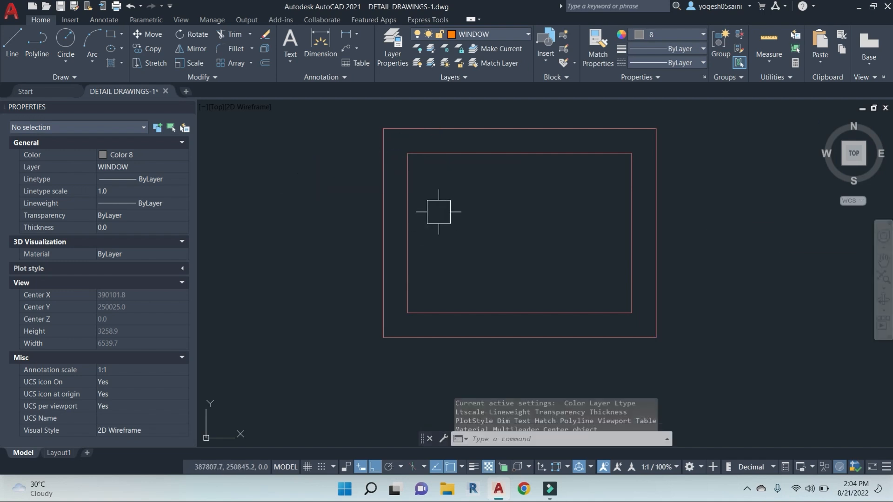
Step: Offset all four sides of the inner rectangle inward by 12
type("o")
key("Return")
type("1")
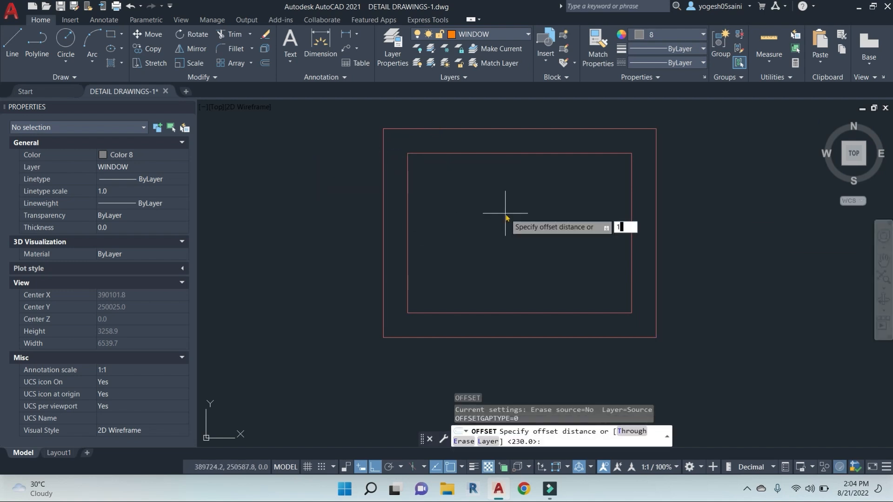
type("2")
key("Return")
left_click(510, 160)
left_click(512, 251)
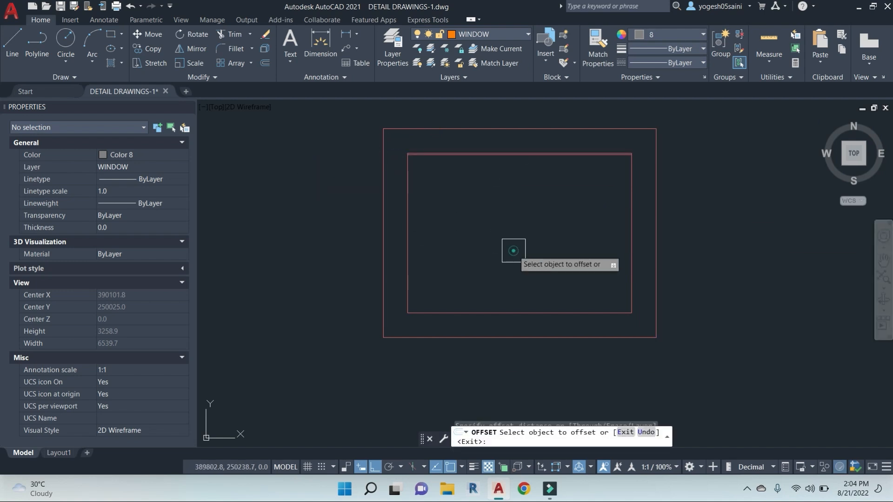
left_click(415, 251)
left_click(487, 242)
left_click(504, 306)
left_click(552, 246)
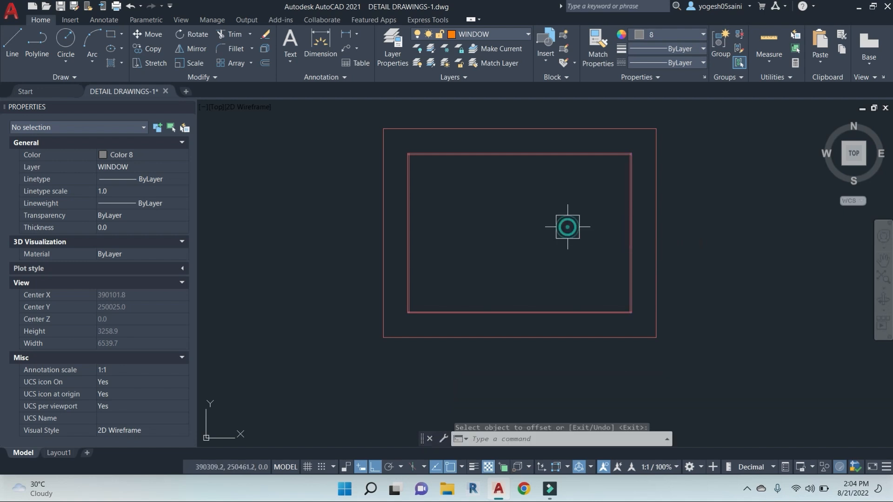
key("Escape")
key("Escape")
Step: Join the 12-offset lines into square corners at the room's upper-right and lower-right using Fillet with radius 0
type("f")
key("Return")
scroll(608, 165, "up", 8)
left_click(701, 113)
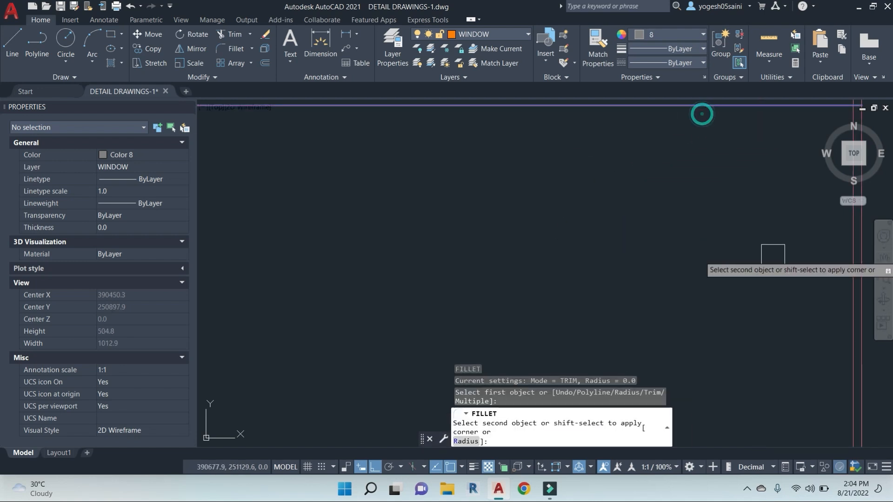
middle_click_drag(779, 259, 668, 111)
left_click(681, 214)
scroll(616, 257, "down", 2)
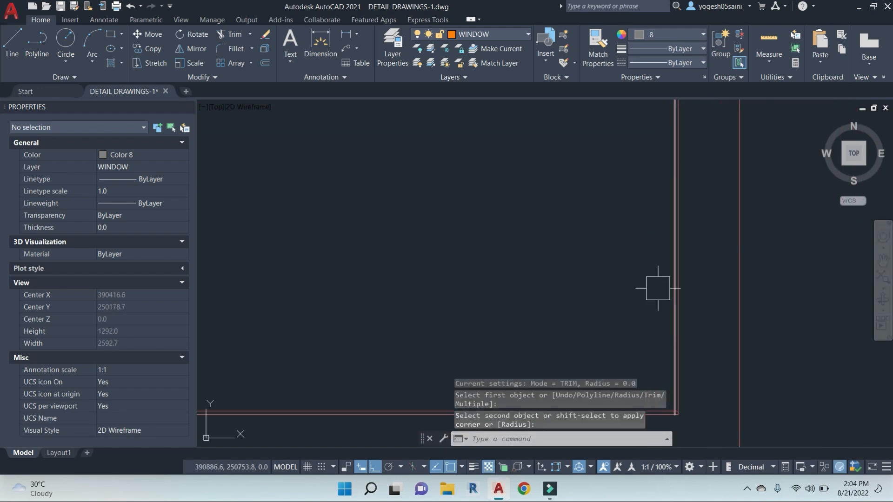
middle_click_drag(658, 287, 665, 155)
scroll(662, 244, "up", 4)
key("Return")
left_click(699, 252)
left_click(665, 319)
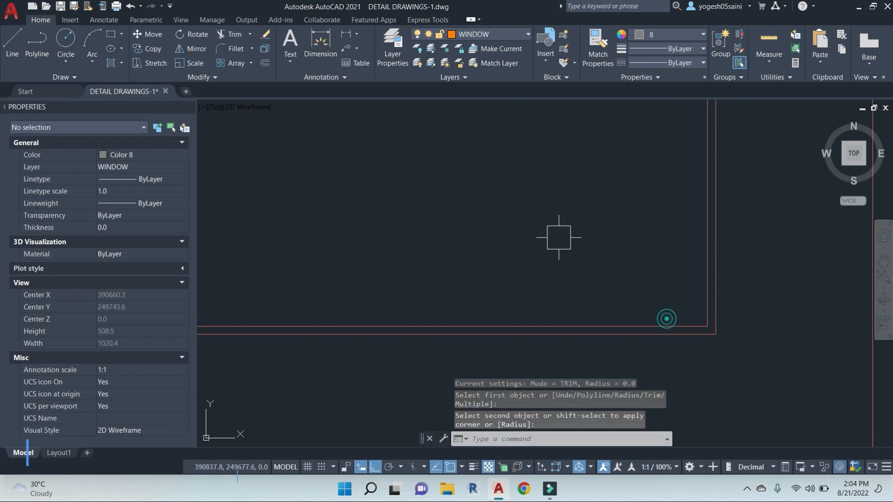
Step: Close the lower-left and upper-left corners of the 12-offset lines using Fillet with radius 0
scroll(558, 238, "down", 6)
middle_click_drag(454, 223, 618, 249)
scroll(420, 287, "up", 6)
key("Return")
left_click(403, 247)
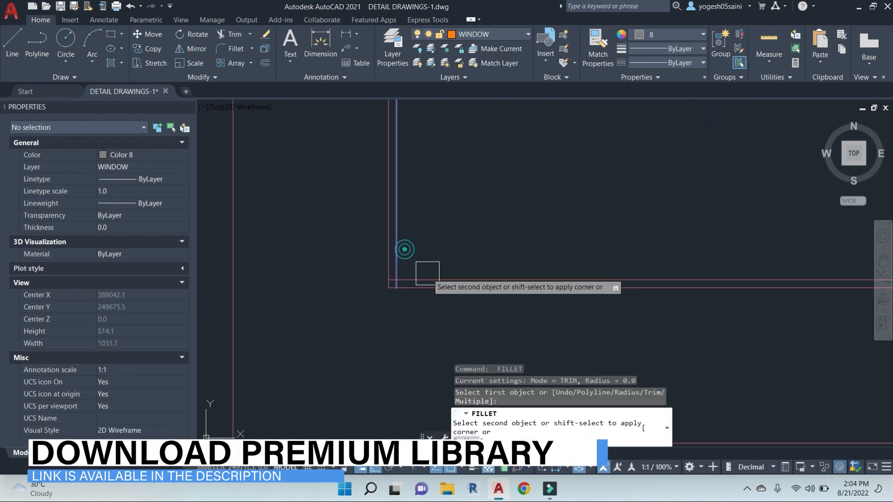
scroll(495, 215, "down", 8)
scroll(498, 205, "up", 5)
scroll(498, 206, "up", 8)
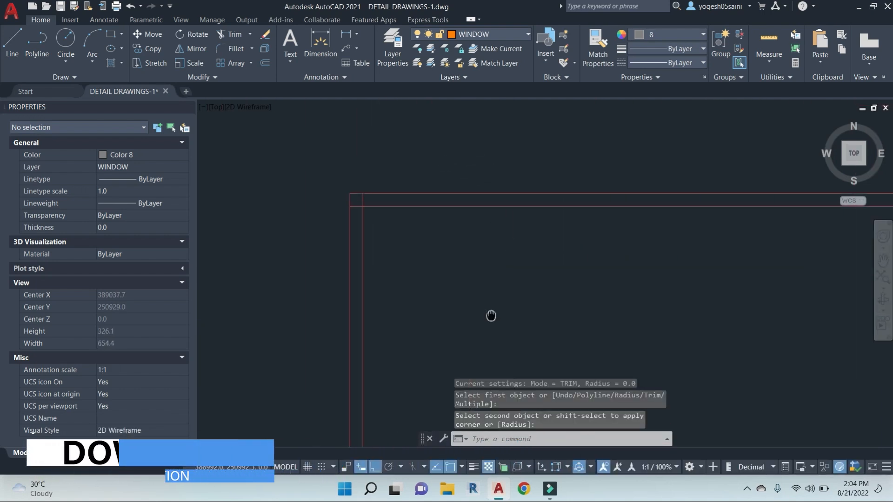
left_click(396, 207)
scroll(576, 265, "down", 5)
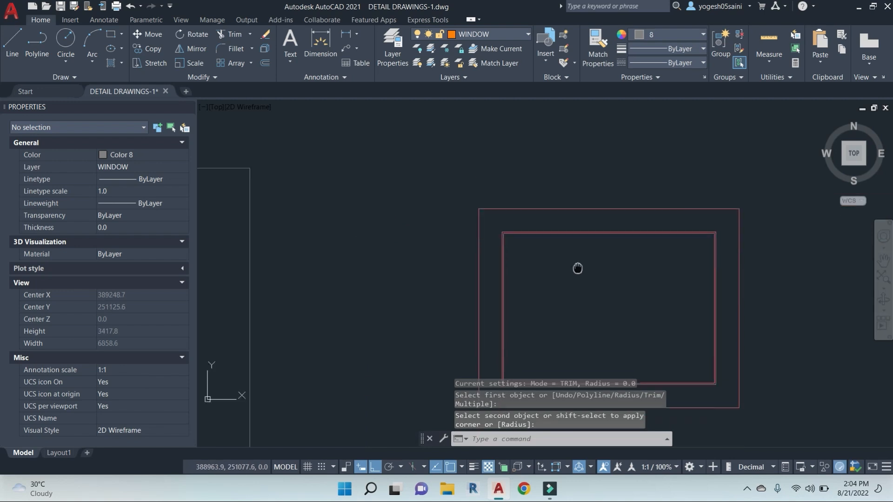
key("Escape")
Step: Hatch the wall area between the outer and inner rectangles with the ANGLE pattern
scroll(576, 269, "down", 3)
type("h")
key("Return")
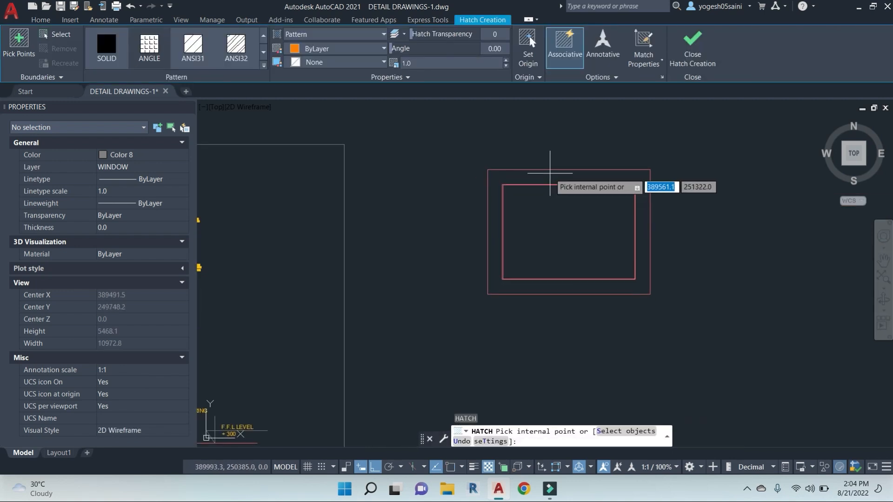
left_click(550, 176)
right_click(552, 176)
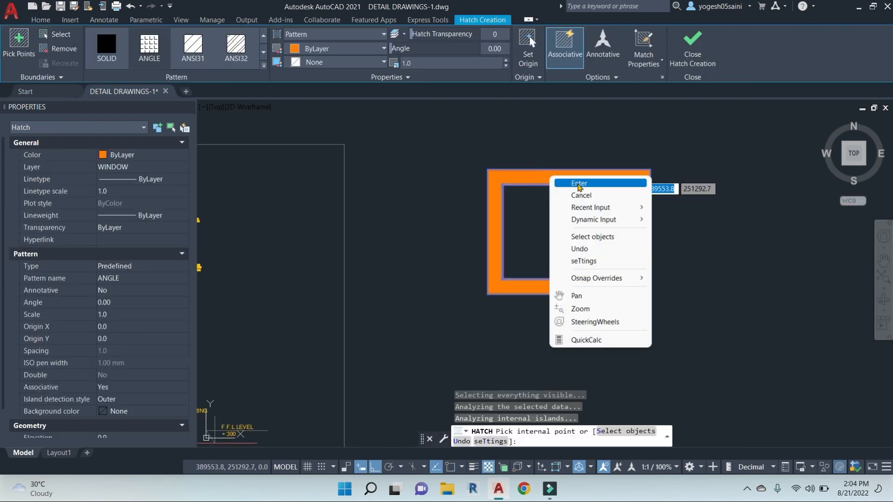
left_click(577, 182)
Step: Change the wall hatch to the ANSI32 pattern and move it to layer 0
scroll(630, 183, "up", 4)
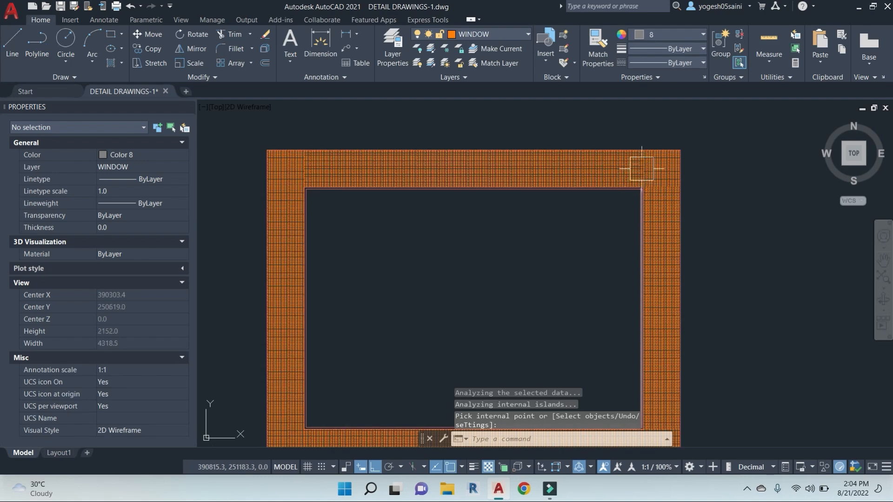
left_click(642, 168)
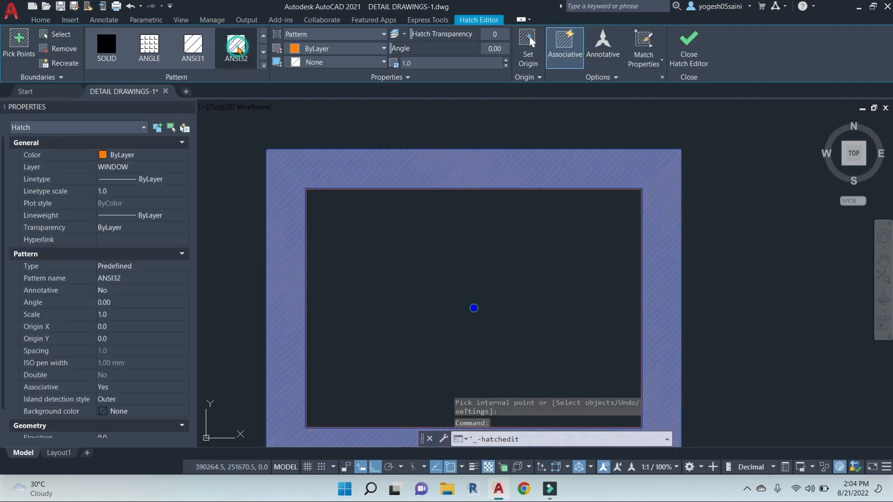
left_click(236, 46)
left_click(381, 49)
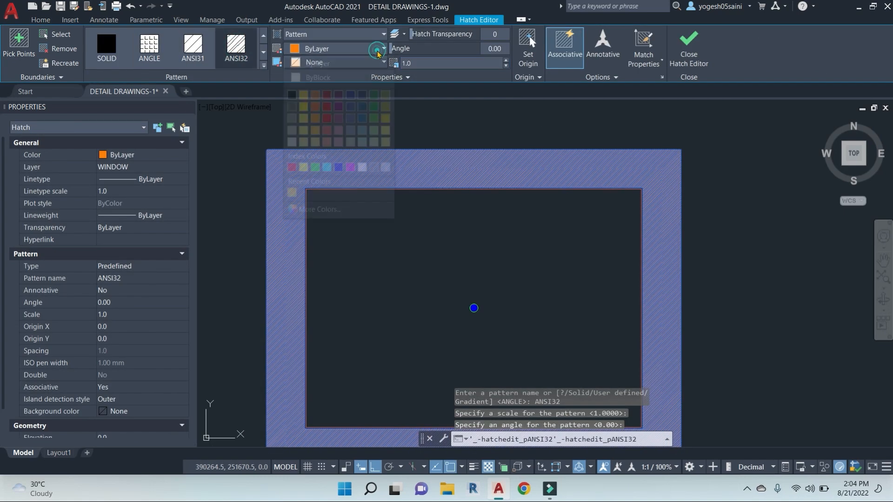
left_click(41, 19)
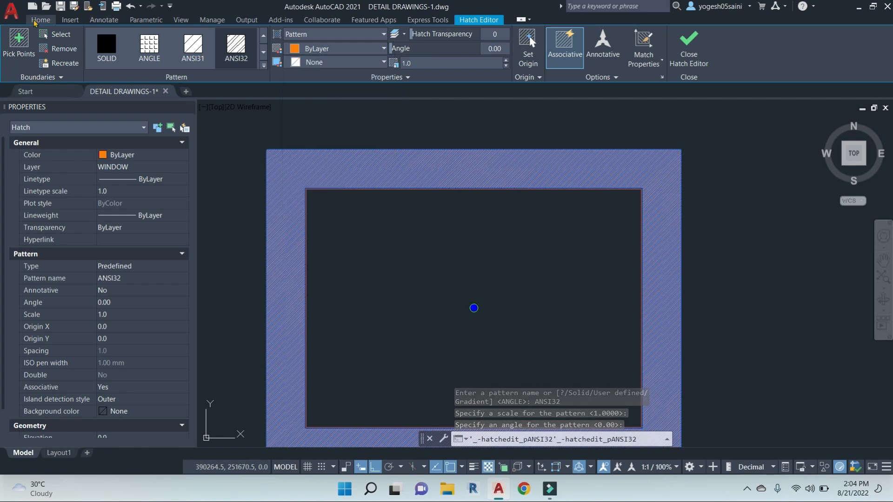
left_click(513, 38)
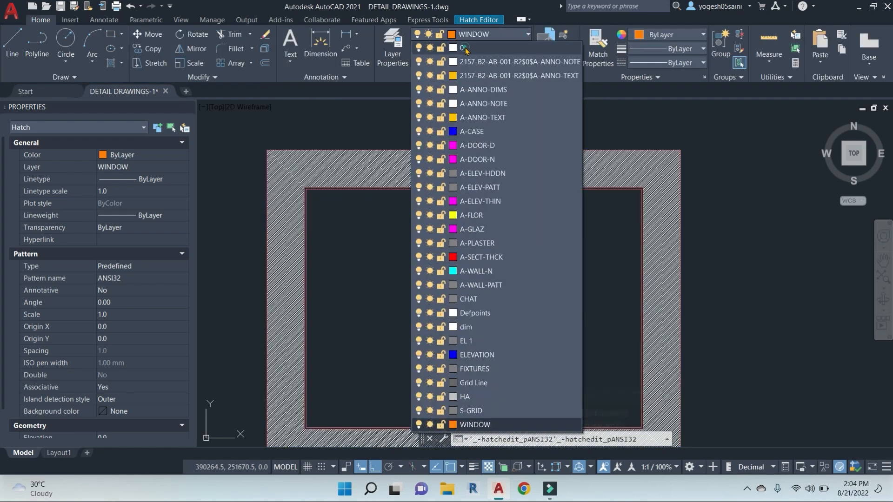
left_click(466, 46)
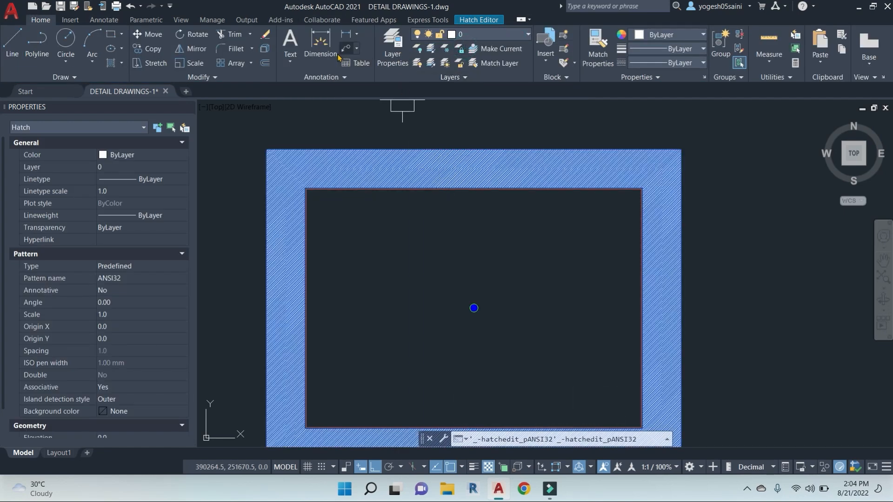
key("Escape")
key("Escape")
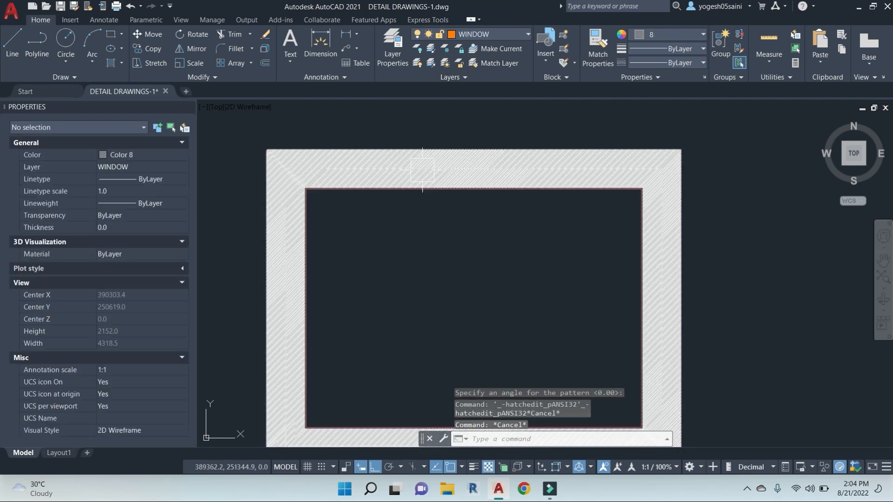
Step: Increase the scale of the wall hatch for wider line spacing
left_click(427, 166)
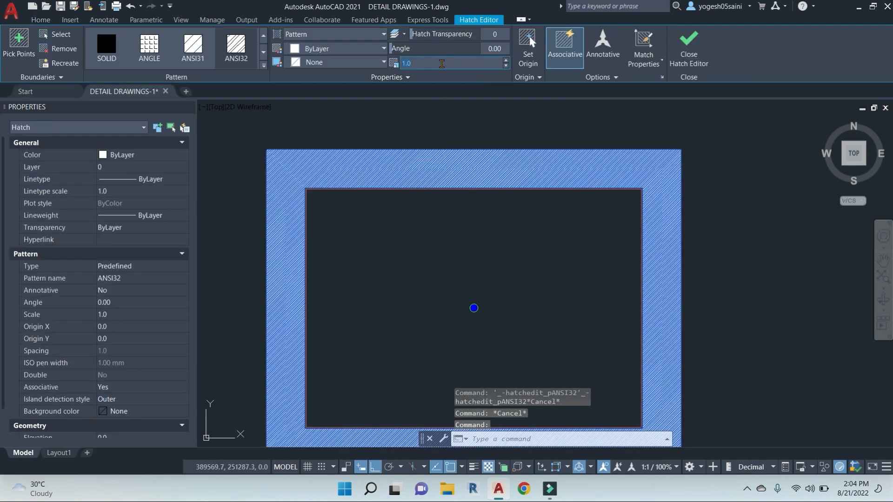
key("Return")
key("Escape")
key("Escape")
scroll(510, 200, "down", 4)
mouse_move(513, 229)
middle_mouse_down()
mouse_move(546, 229)
mouse_move(523, 245)
middle_mouse_up()
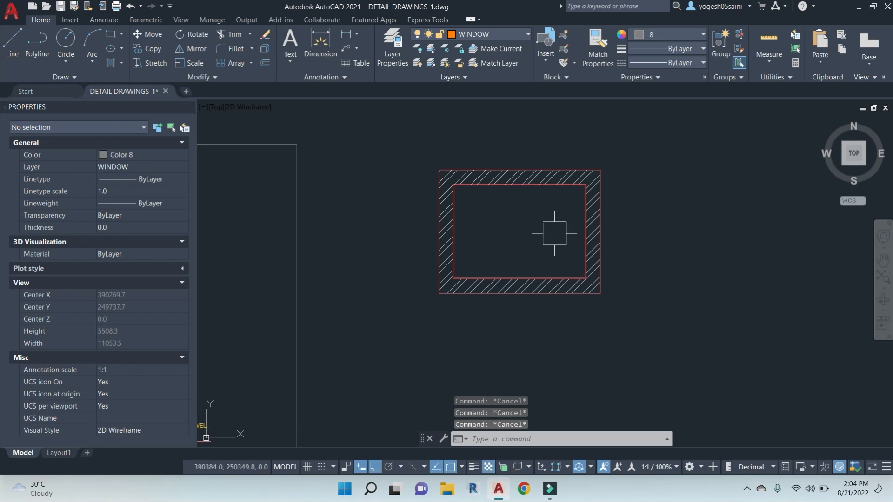
key("Return")
scroll(589, 184, "up", 5)
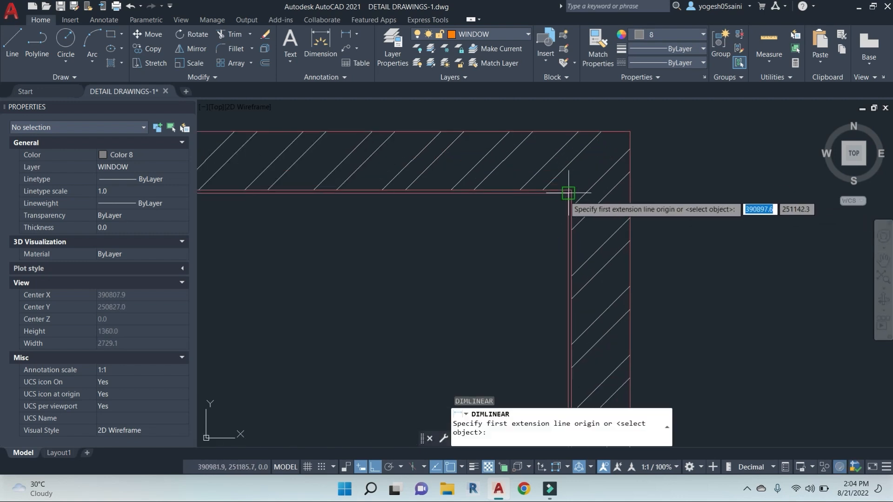
left_click(568, 394)
middle_click_drag(568, 394, 611, 116)
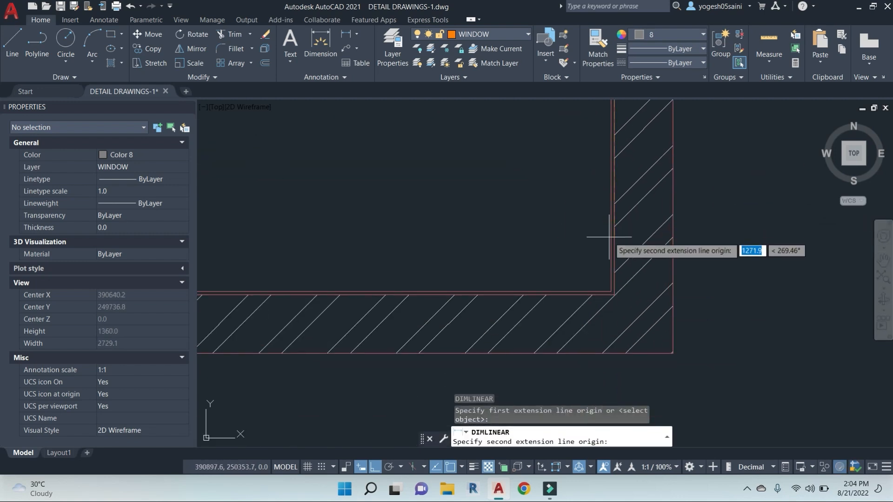
left_click(615, 295)
scroll(619, 301, "up", 2)
key("Escape")
Step: Dimension the room's inner height between the wall faces, placing the linear dimension outside the right wall
key("Return")
left_click(613, 296)
scroll(611, 239, "down", 4)
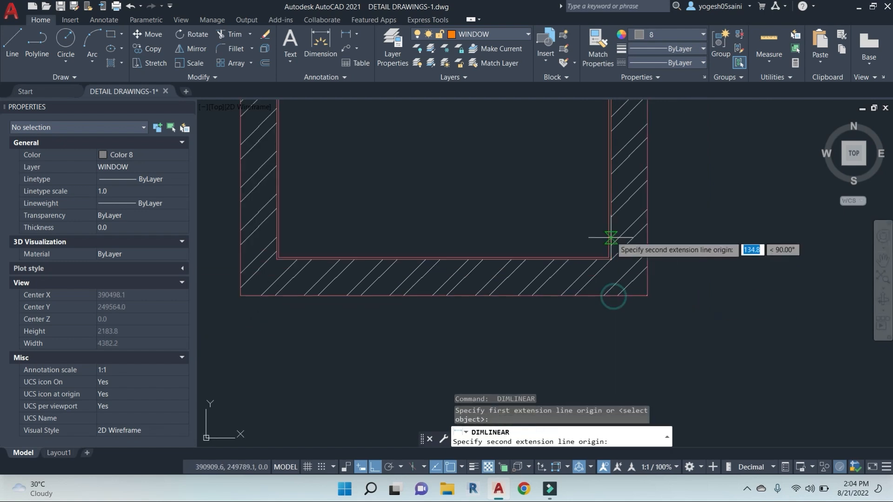
middle_click_drag(616, 179, 612, 332)
left_click(607, 173)
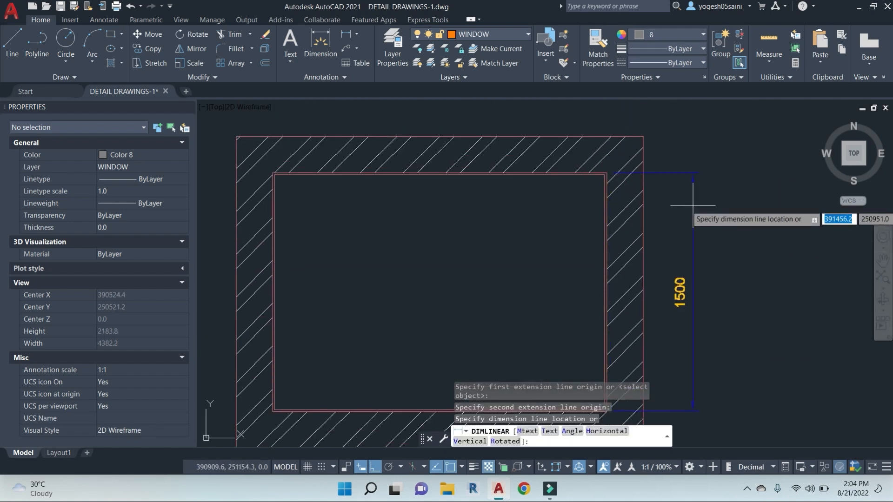
left_click(692, 179)
Step: Dimension the room's inner width between the wall faces, placing the linear dimension above the top wall
key("Return")
left_click(607, 173)
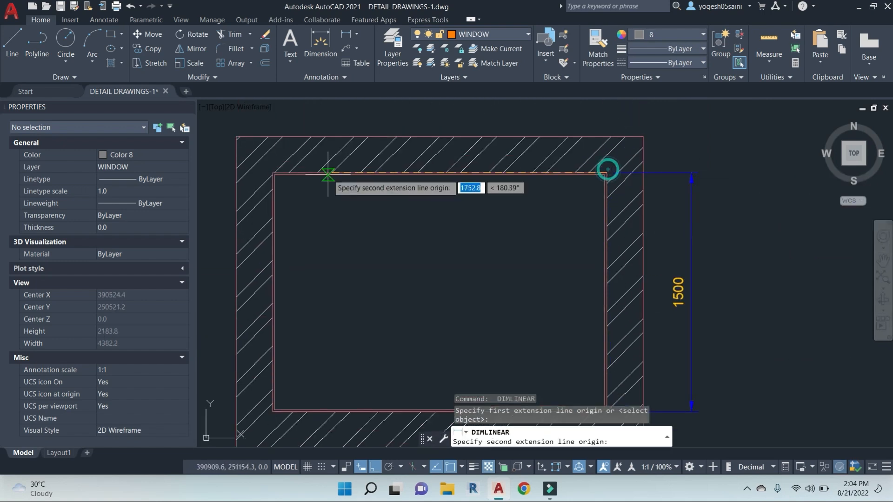
left_click(272, 173)
middle_click_drag(272, 173, 272, 213)
left_click(328, 144)
Step: Dimension the overall outer width of the walls, placing it above the inner width dimension
key("Return")
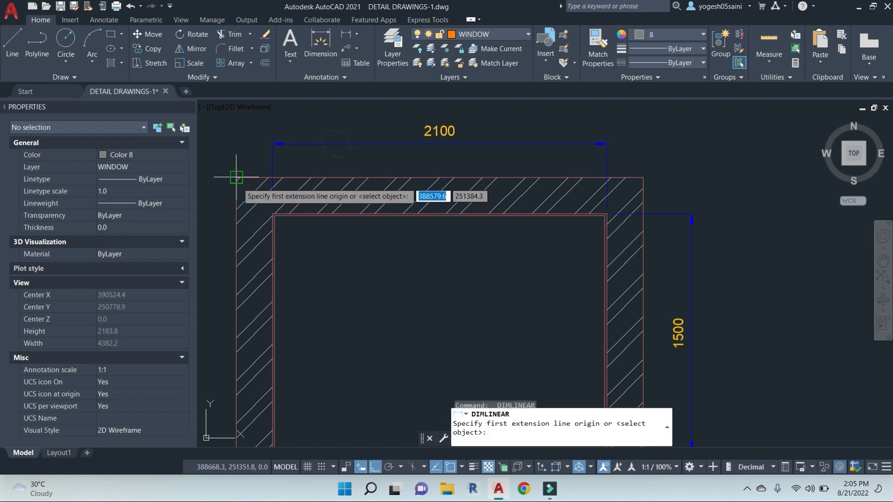
left_click(237, 178)
left_click(643, 178)
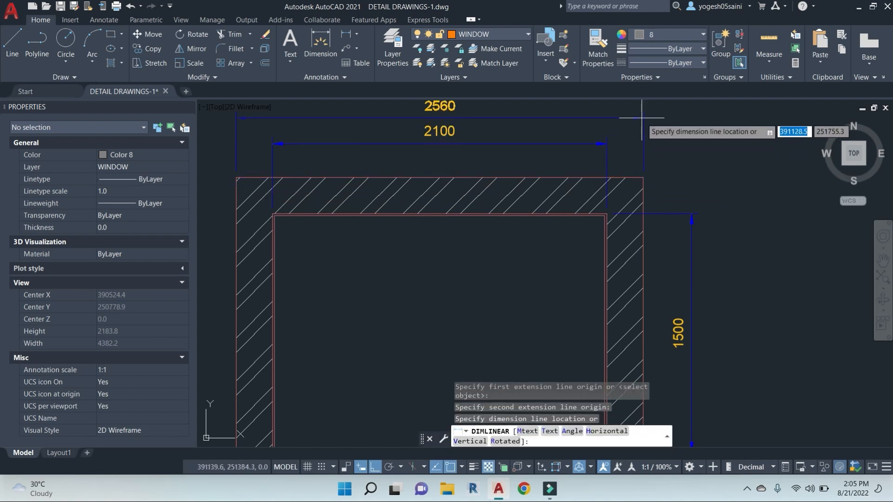
left_click(642, 116)
Step: Dimension the overall outer height of the walls, placing it outside the inner height dimension beside the right wall
key("Return")
left_click(643, 178)
middle_click_drag(639, 324, 645, 96)
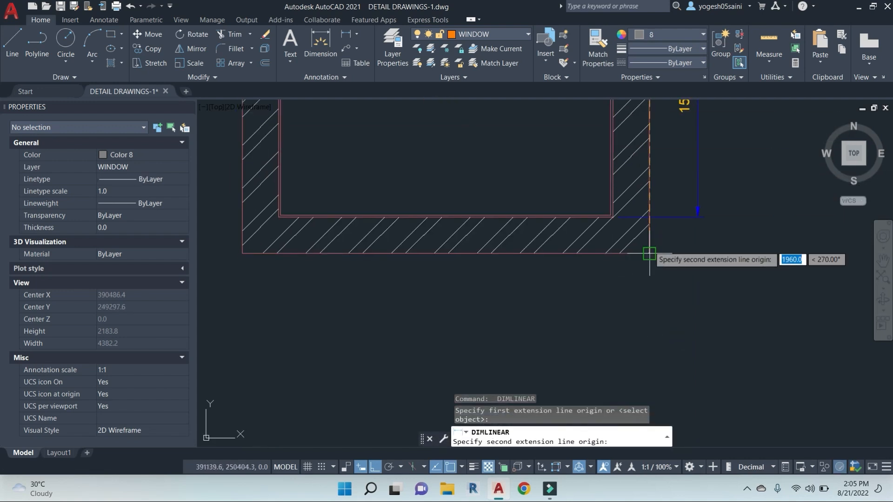
left_click(649, 254)
middle_click_drag(680, 232, 597, 326)
left_click(650, 311)
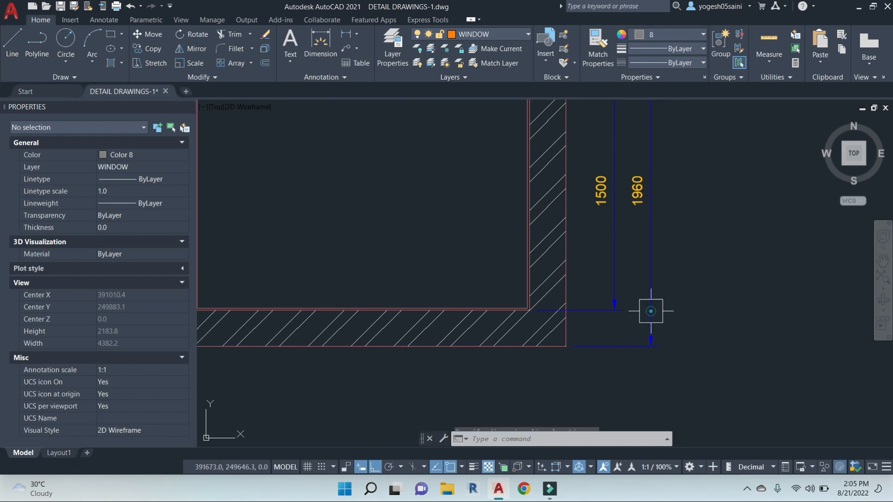
scroll(660, 279, "down", 2)
middle_click_drag(695, 279, 643, 288)
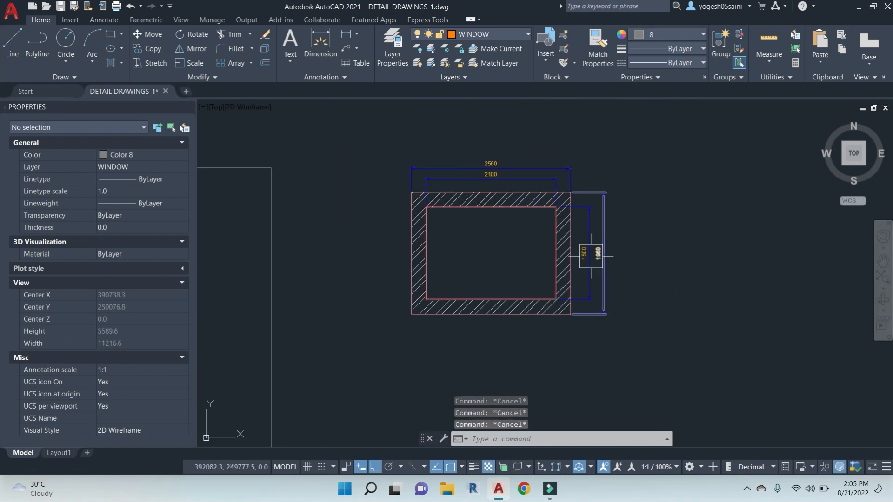
Step: Offset the inner faces of the top and right walls 230 into the room
scroll(558, 246, "up", 3)
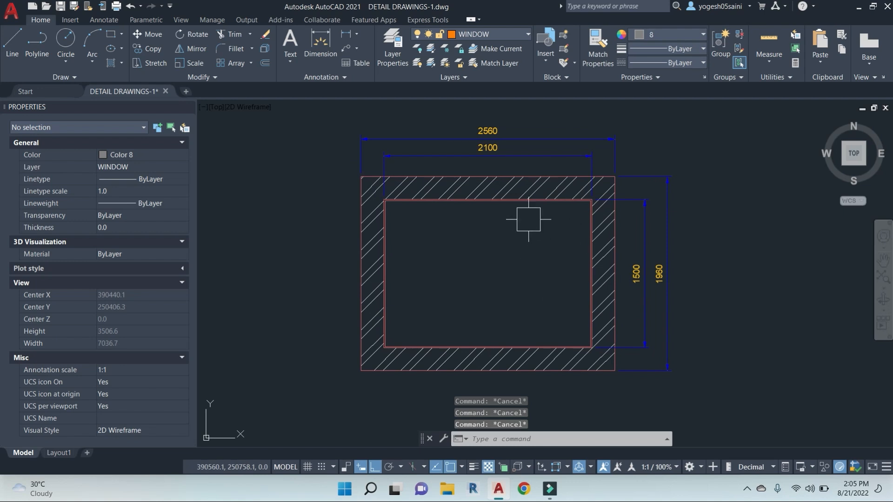
middle_click_drag(518, 229, 548, 236)
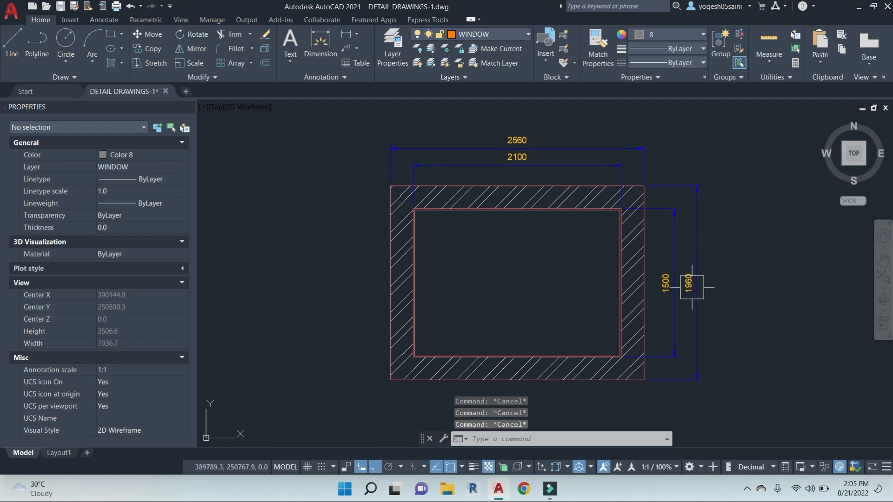
middle_click_drag(589, 268, 568, 252)
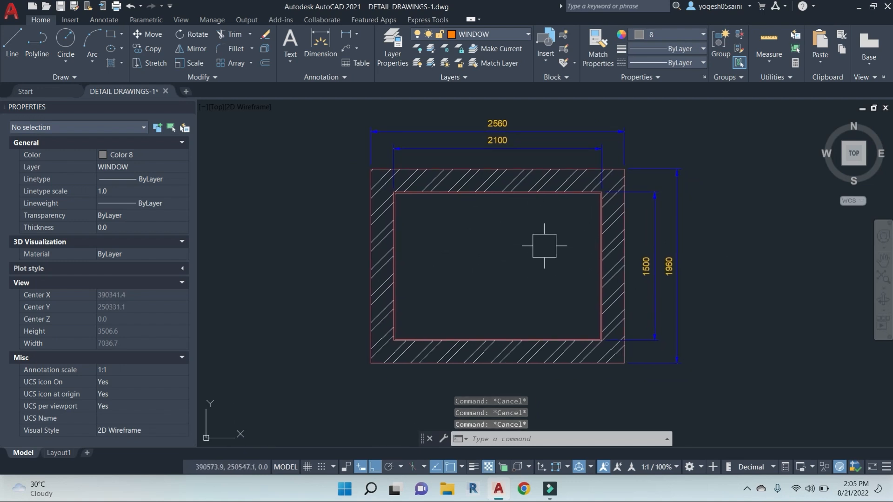
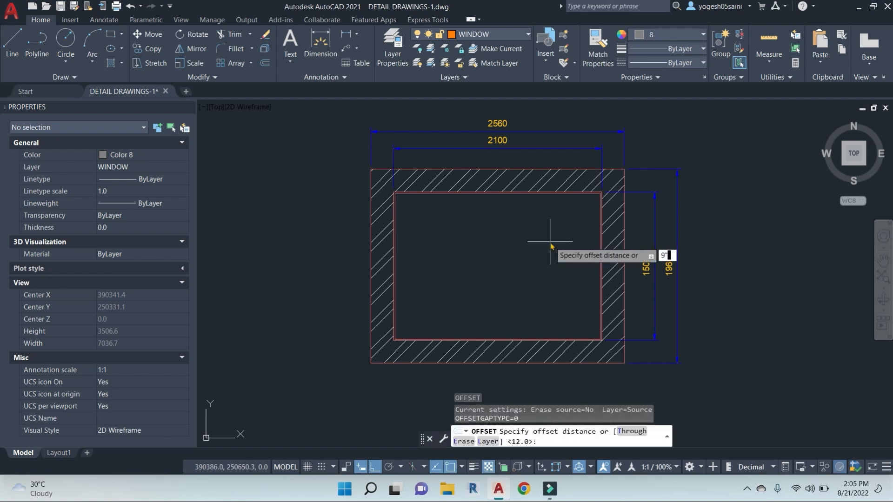
key("Return")
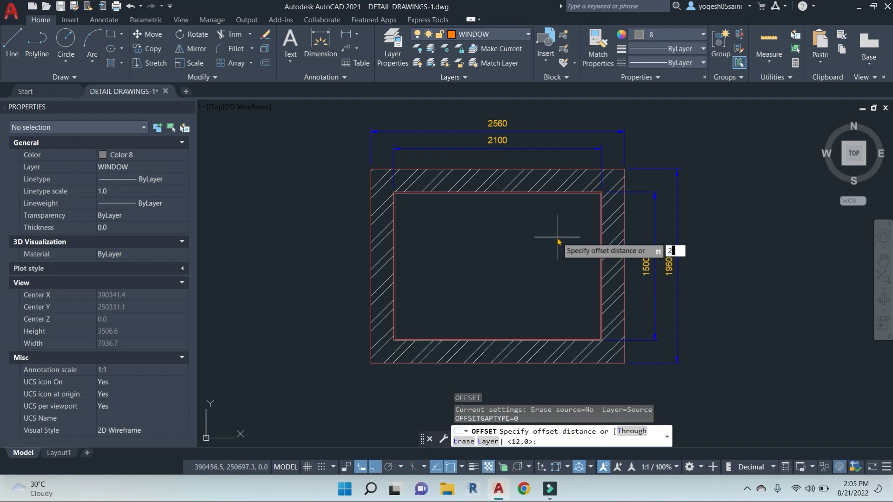
key("Return")
scroll(570, 183, "up", 2)
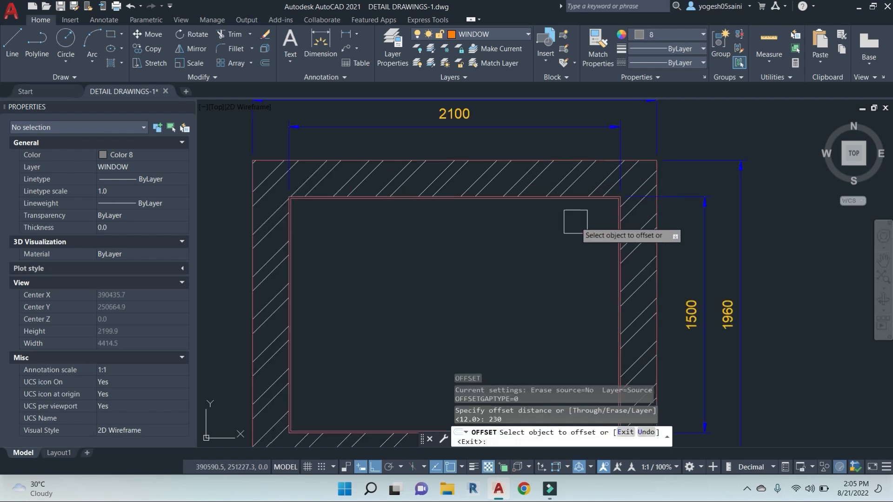
scroll(579, 195, "up", 3)
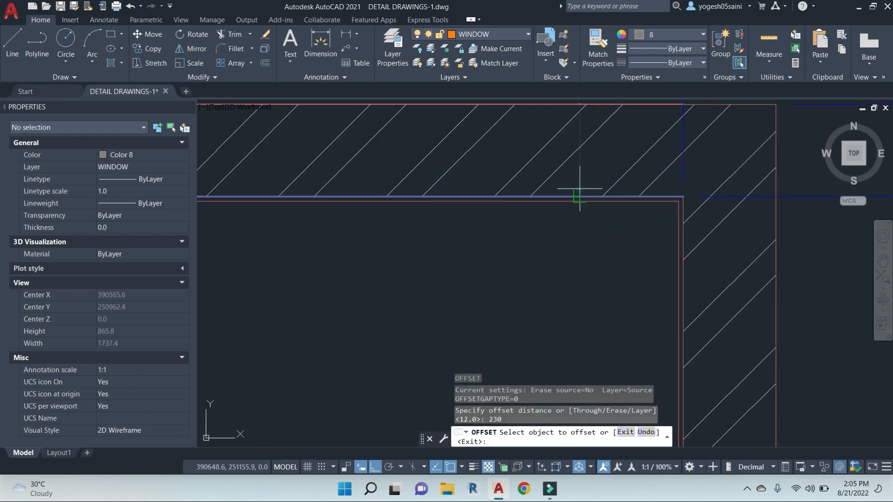
left_click(580, 196)
left_click(568, 299)
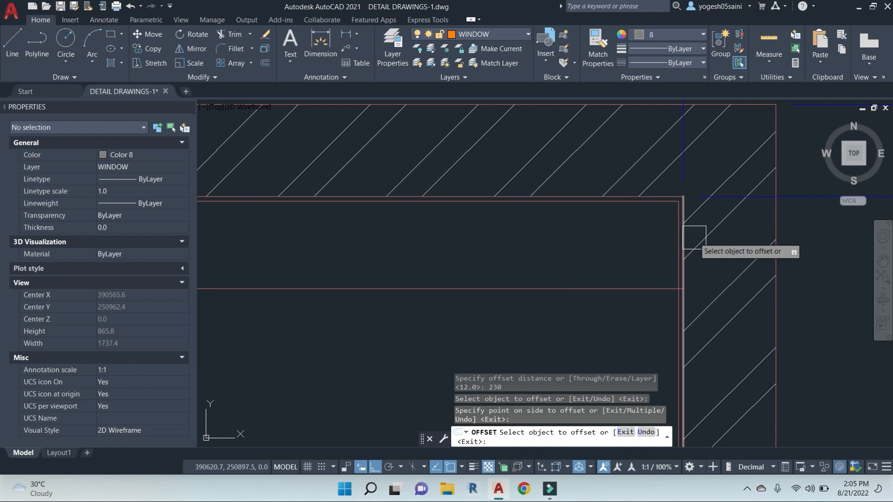
left_click(691, 238)
left_click(472, 239)
scroll(549, 273, "down", 2)
key("Escape")
key("Escape")
key("Escape")
key("Escape")
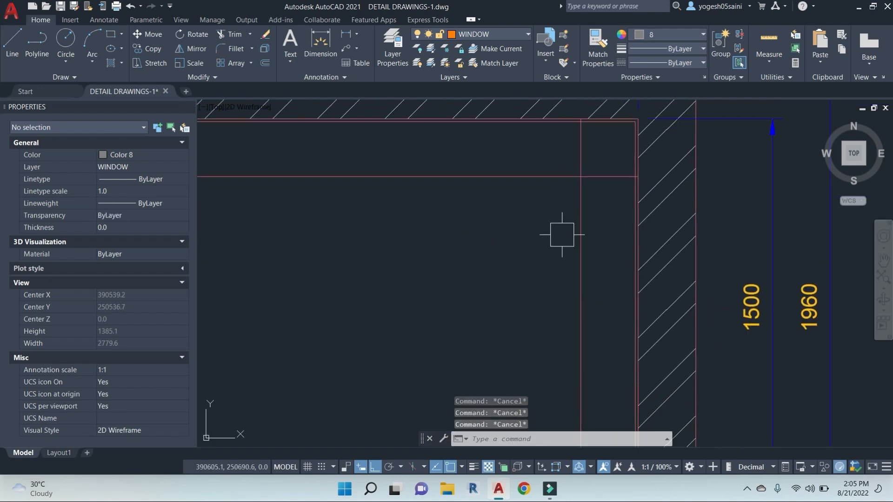
Step: Offset the two new lines a further 450 into the room, one downward and one leftward
type("o")
key("Return")
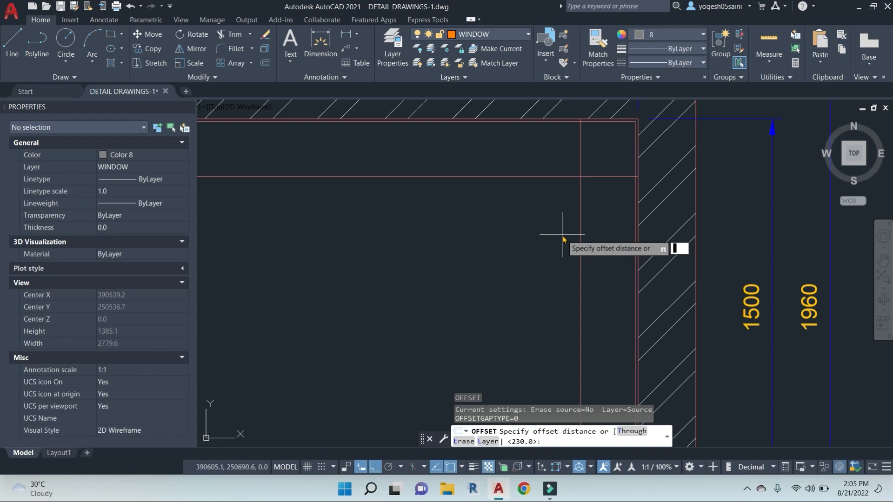
key("Return")
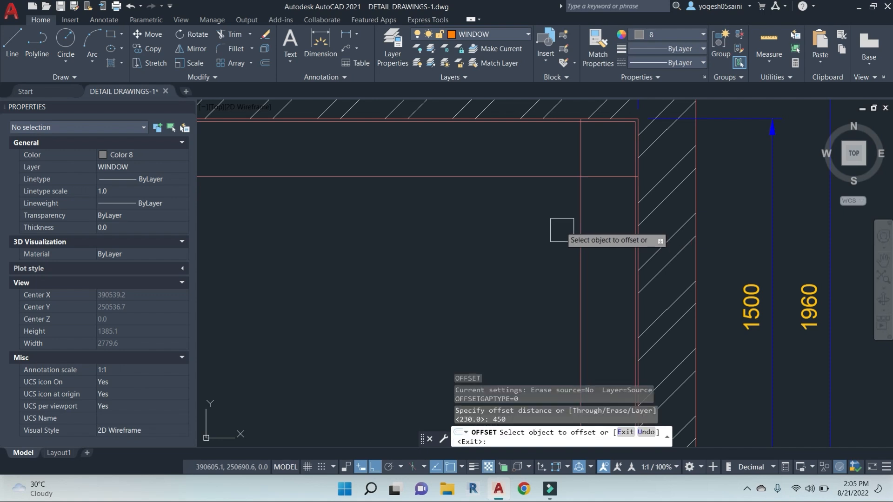
left_click(546, 177)
left_click(538, 283)
left_click(580, 259)
left_click(486, 262)
key("Escape")
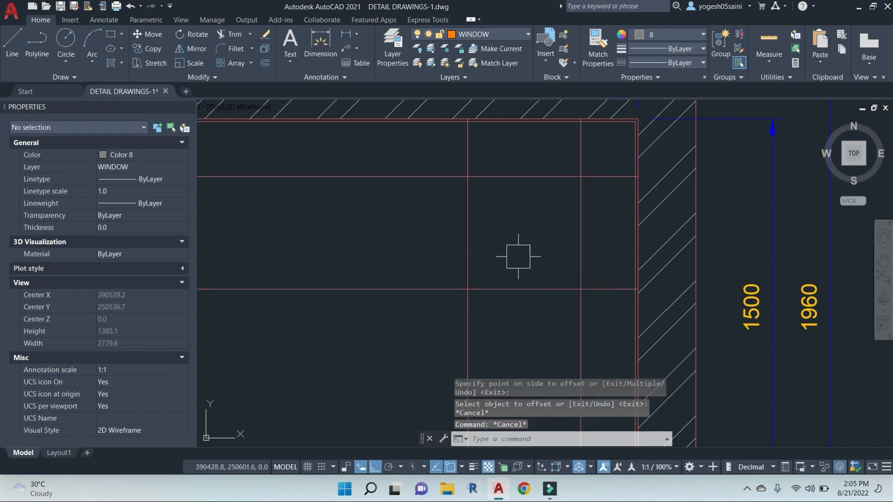
Step: Fillet the crossing offset lines with zero radius so they form a closed 450 by 450 square
type("f")
key("Return")
left_click(493, 178)
left_click(498, 291)
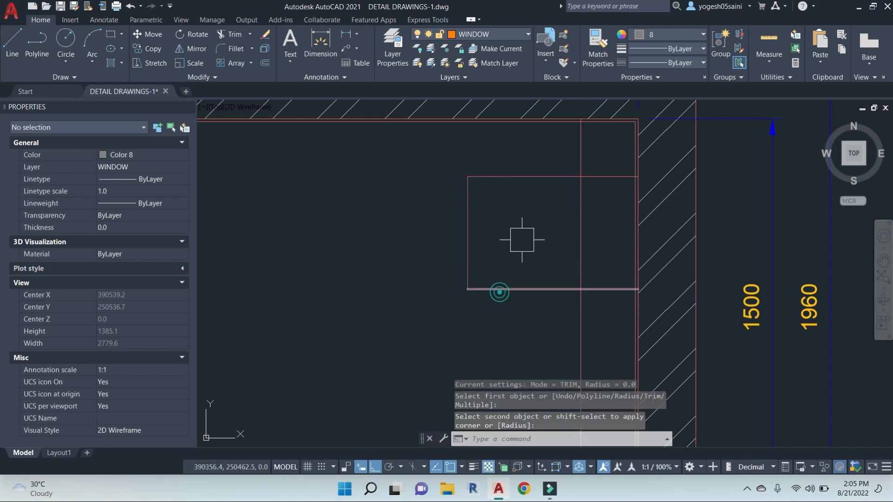
key("space")
left_click(546, 181)
left_click(580, 216)
key("space")
left_click(574, 249)
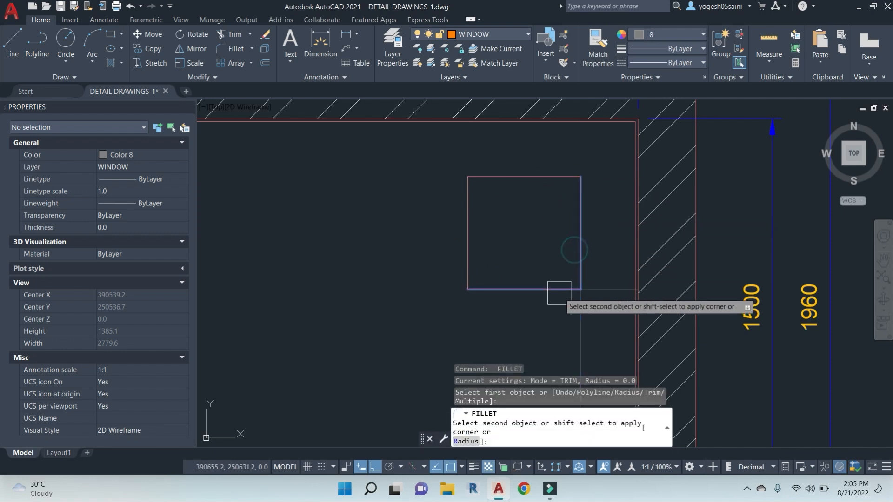
left_click(559, 293)
scroll(557, 301, "down", 4)
key("Escape")
key("Escape")
key("Escape")
Step: Dimension the vertical gap between the square and the top wall's inner face, placing it left of the square
scroll(556, 289, "up", 4)
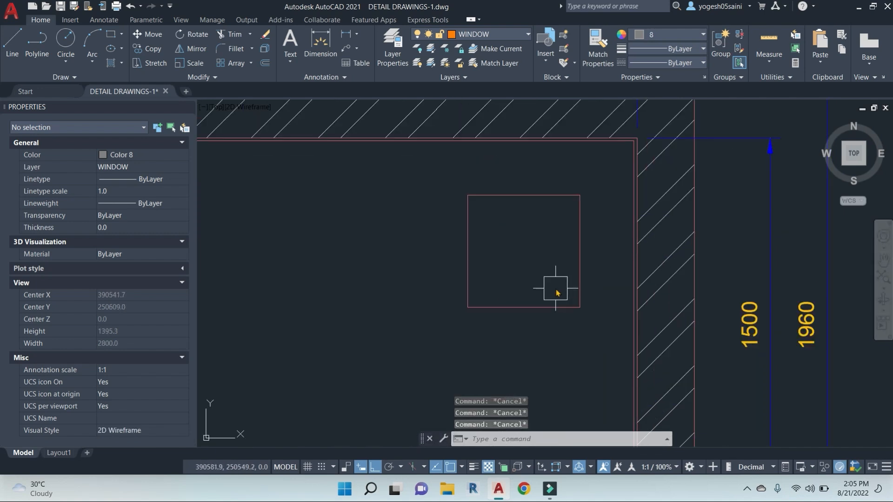
type("DLI")
key("Return")
left_click(468, 196)
scroll(466, 137, "up", 5)
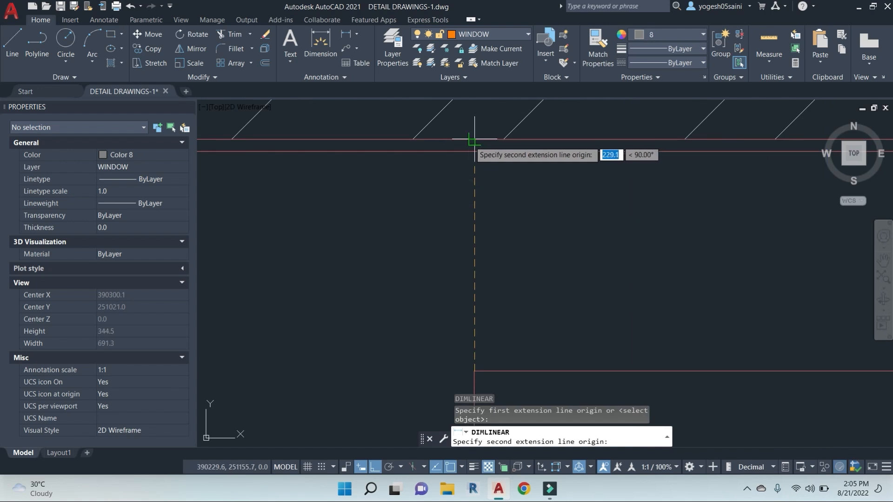
left_click(467, 139)
left_click(401, 273)
scroll(634, 379, "down", 3)
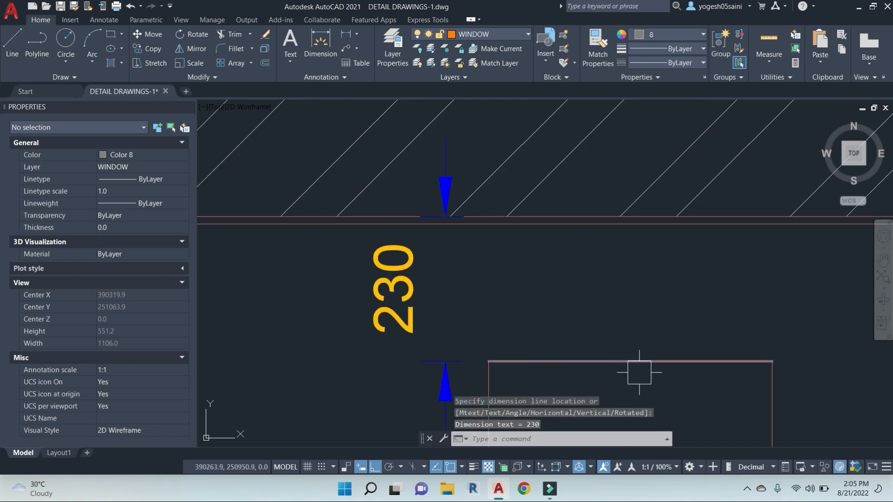
Step: Dimension the horizontal gap between the square and the right wall's inner face, placing it below the square
middle_click_drag(702, 420, 624, 200)
key("Return")
left_click(616, 220)
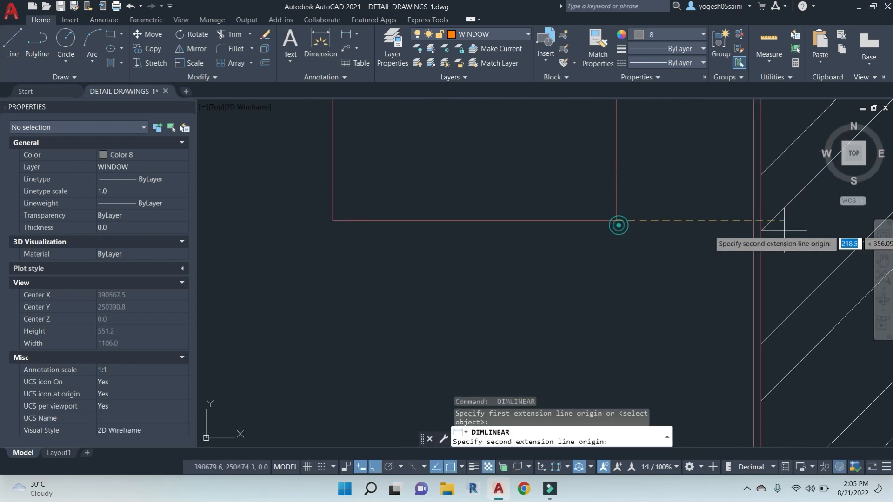
left_click(771, 221)
left_click(686, 306)
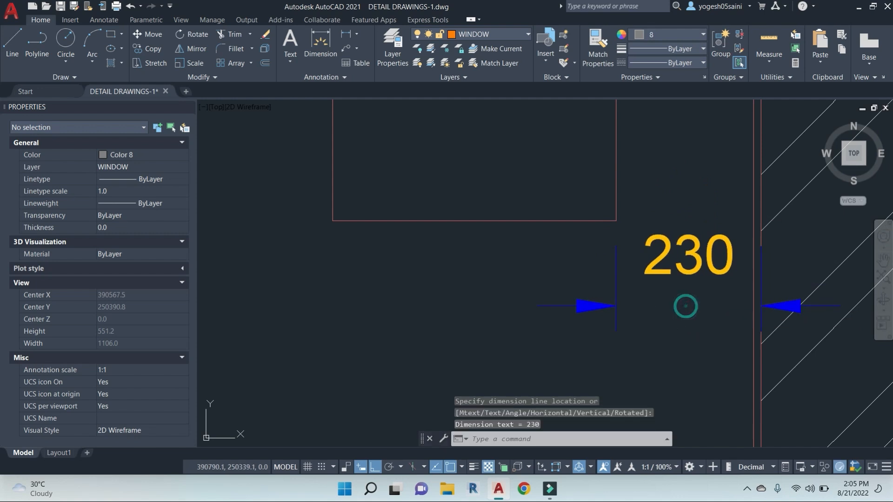
Step: Dimension the square's width below it, in line with the horizontal gap dimension
type("LI")
key("Return")
left_click(617, 220)
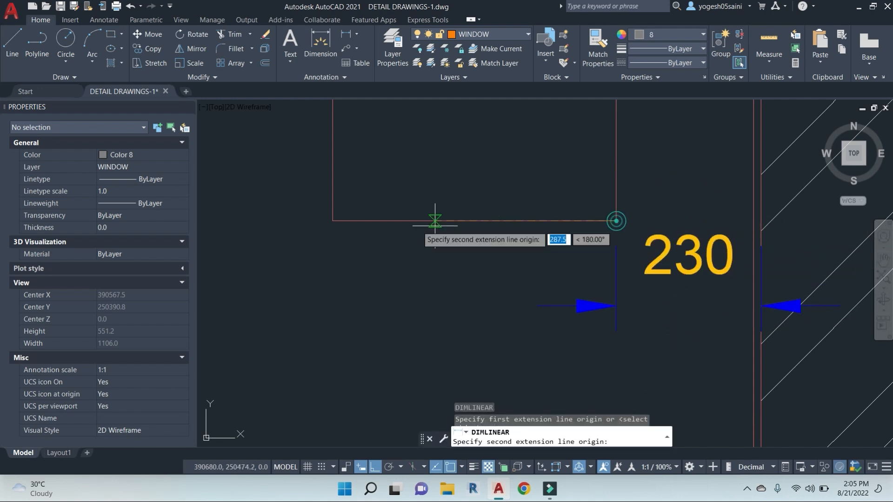
left_click(331, 222)
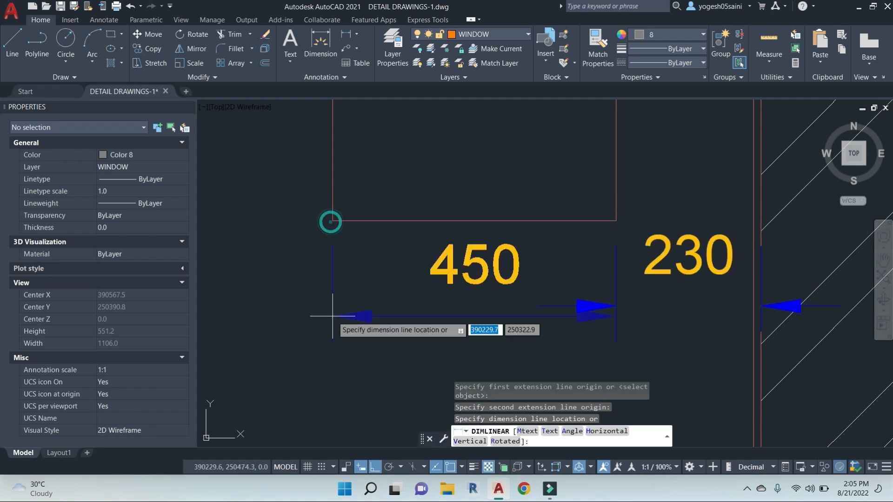
left_click(554, 302)
Step: Dimension the square's height on its left side, in line with the vertical gap dimension, and save the drawing
scroll(553, 309, "down", 4)
middle_click_drag(555, 308, 579, 357)
key("Return")
left_click(479, 224)
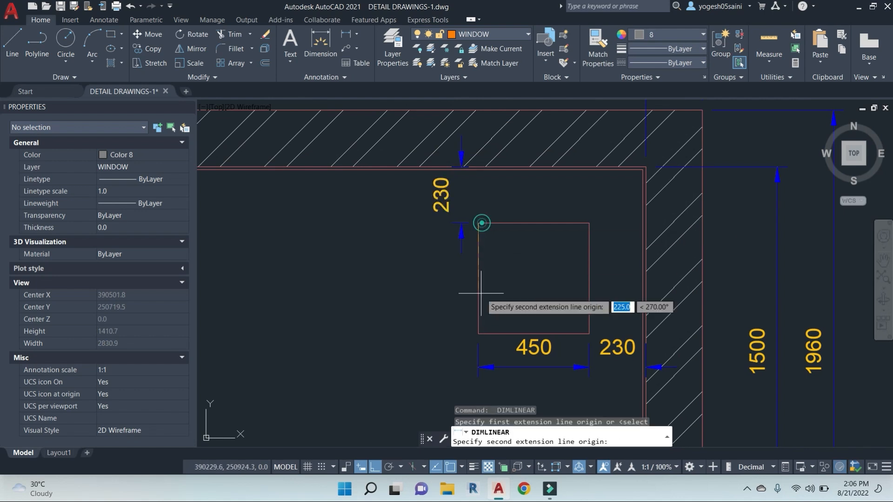
left_click(479, 333)
scroll(469, 254, "up", 5)
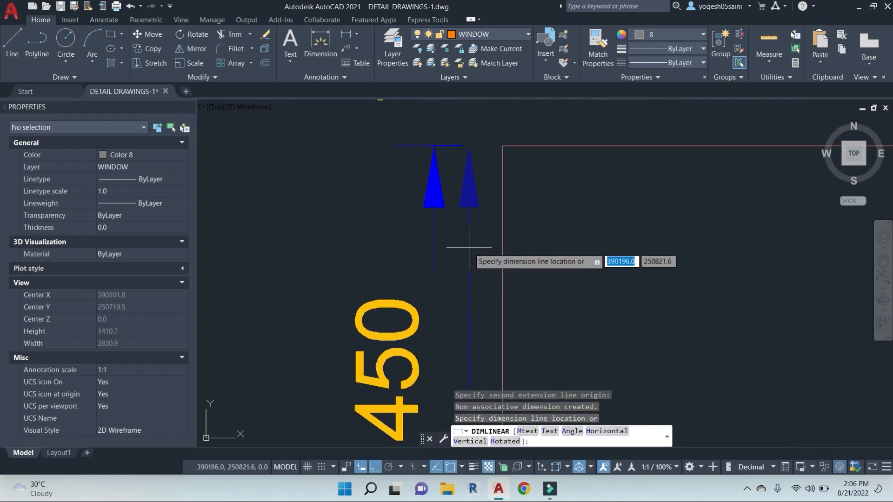
left_click(434, 221)
scroll(502, 251, "down", 5)
key("ctrl+s")
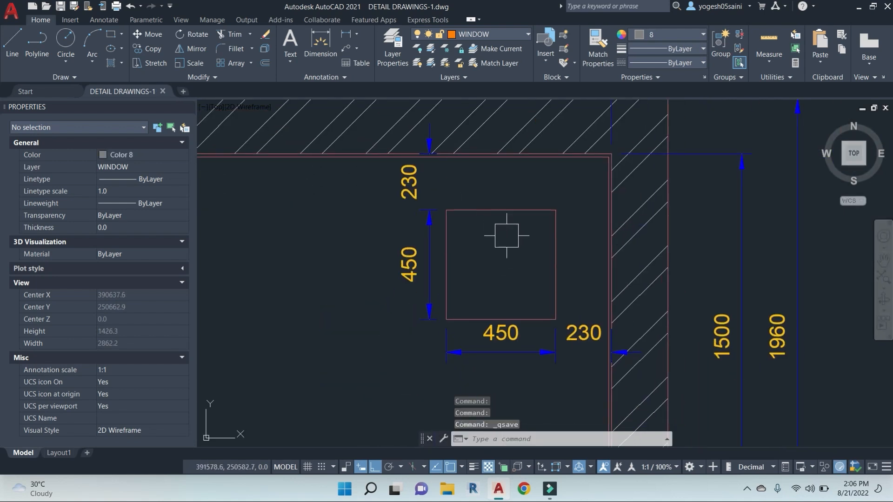
scroll(518, 230, "up", 2)
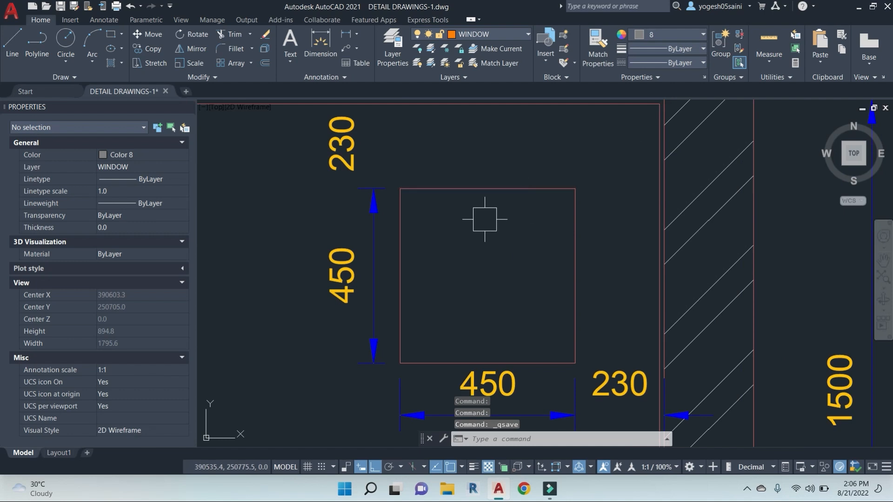
type("DIMLI")
key("Return")
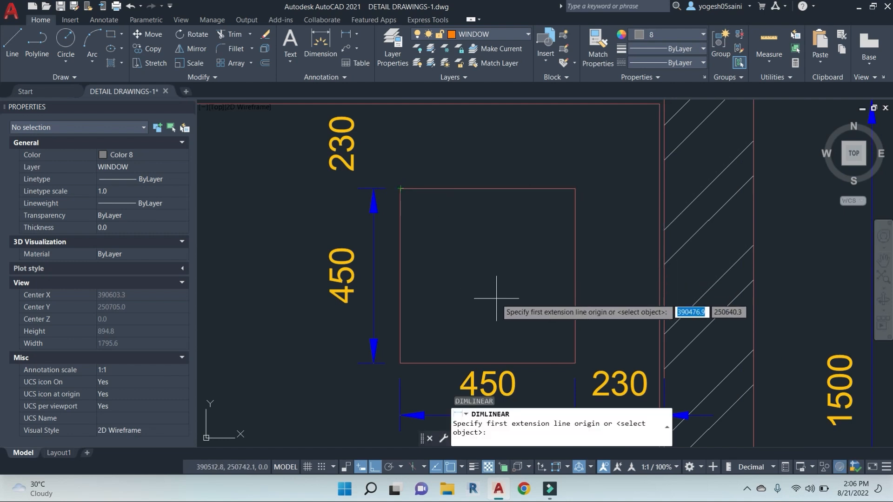
key("Escape")
key("Escape")
Step: Add a quick leader from inside the square to the lower left with the text CUTOUT, and save the drawing
mouse_move(508, 319)
middle_mouse_down()
mouse_move(540, 219)
mouse_move(557, 200)
middle_mouse_up()
scroll(533, 245, "down", 2)
type("E")
key("Return")
left_click(527, 193)
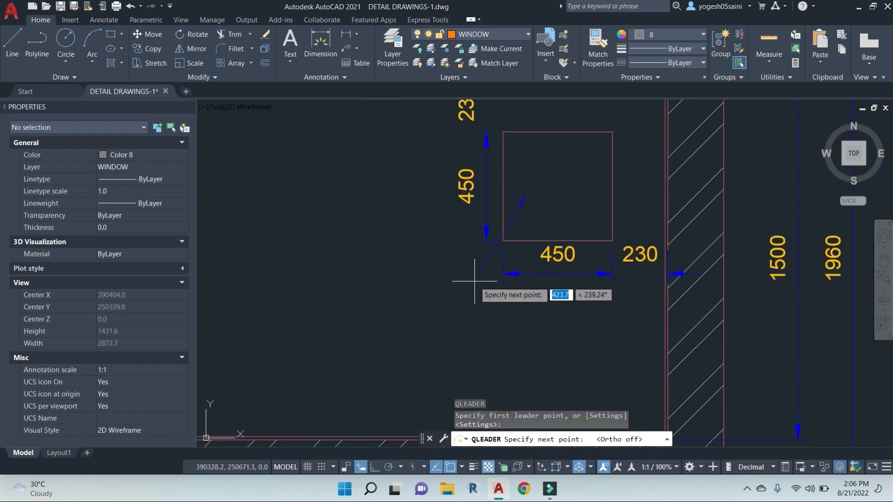
left_click(479, 283)
key("F8")
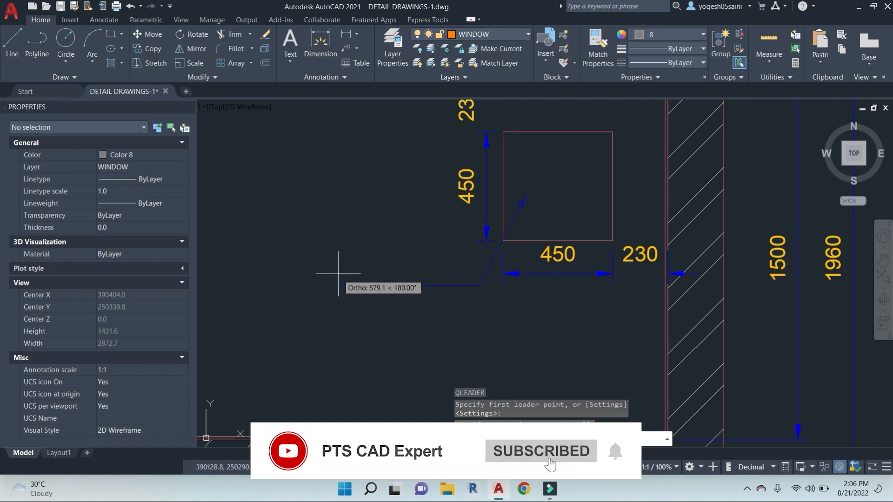
left_click(346, 282)
key("Return")
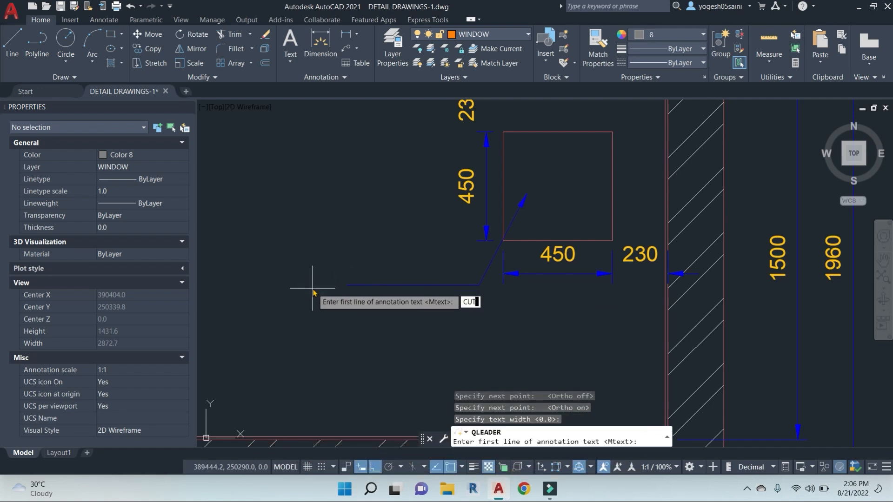
key("Return")
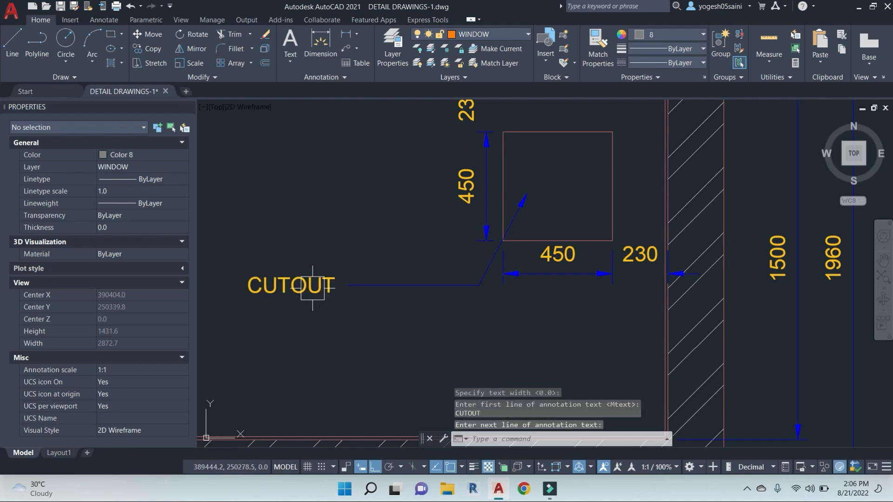
scroll(439, 309, "down", 4)
key("Return")
key("ctrl+s")
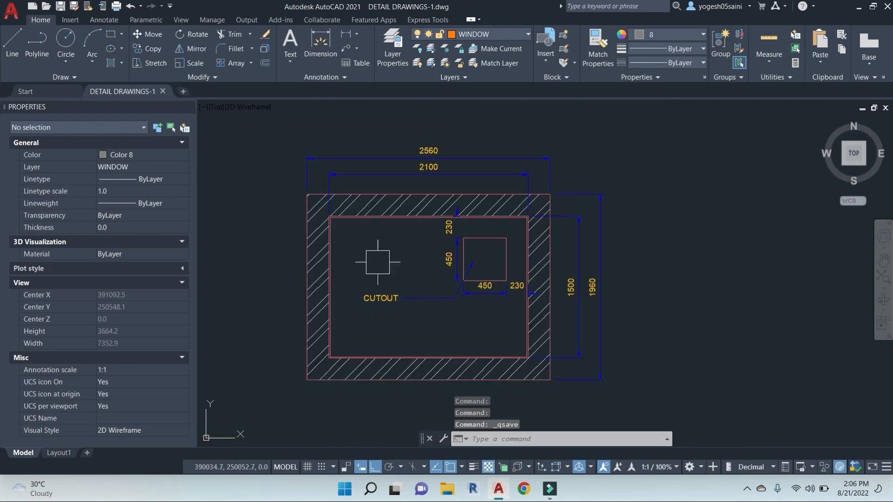
Step: Draw a quick leader from the left wall's inner plaster line horizontally into the room
scroll(370, 266, "up", 2)
key("Escape")
key("Escape")
key("Escape")
left_click(428, 345)
key("Escape")
key("Escape")
key("Escape")
type("L")
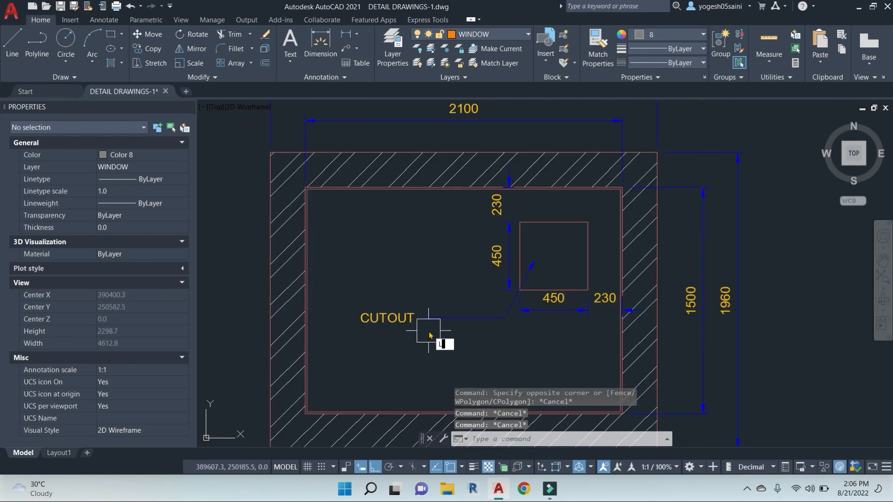
type("E")
key("Return")
scroll(347, 197, "up", 4)
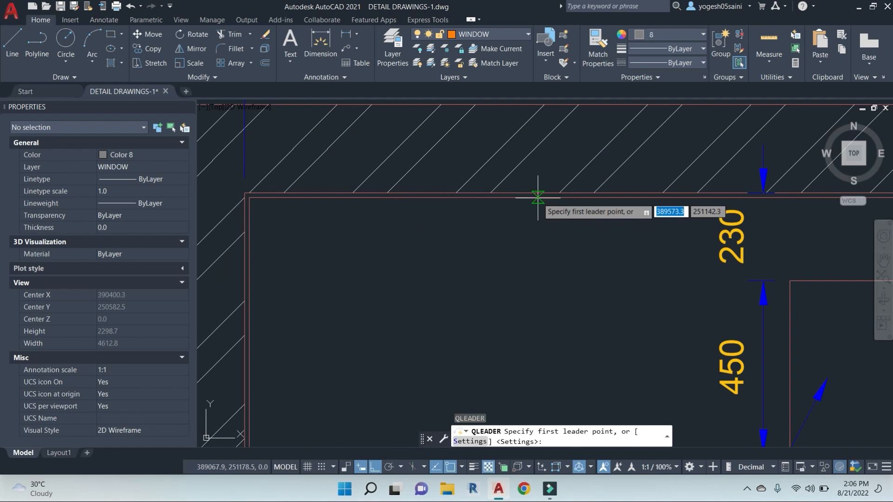
scroll(244, 308, "up", 5)
left_click(248, 307)
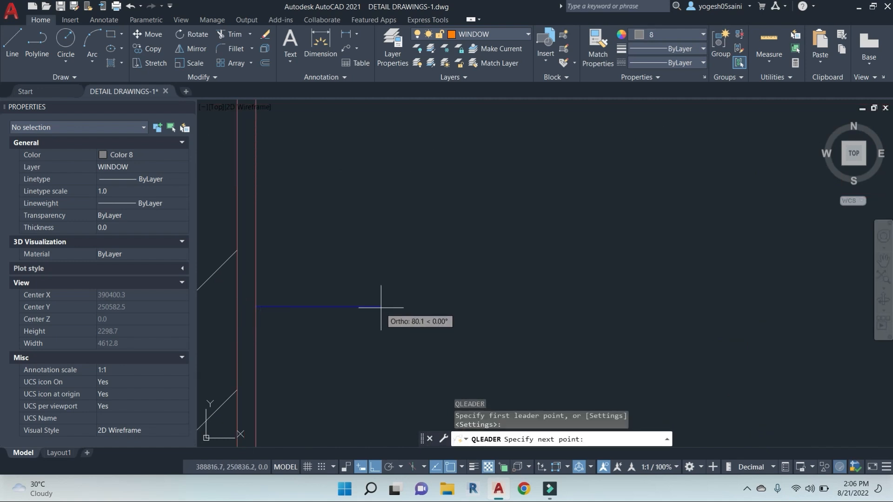
left_click(486, 307)
left_click(573, 309)
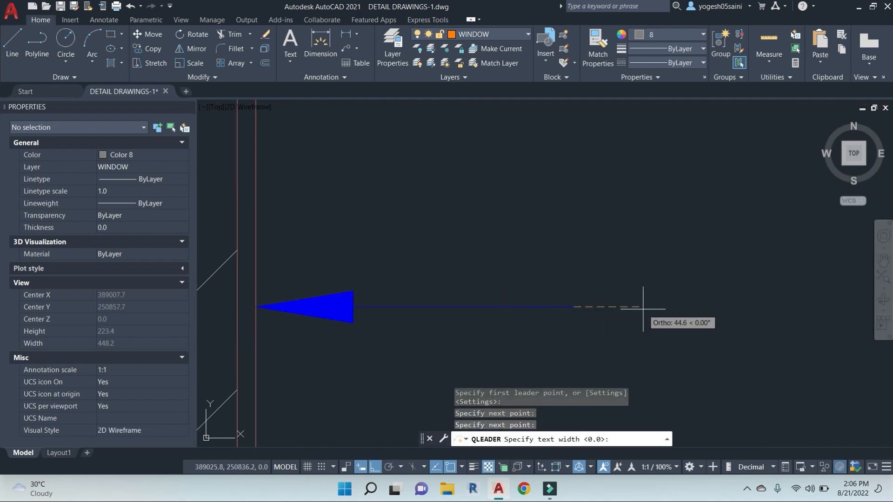
Step: Annotate the leader on the left plaster line with the text TILES and save the drawing
key("Return")
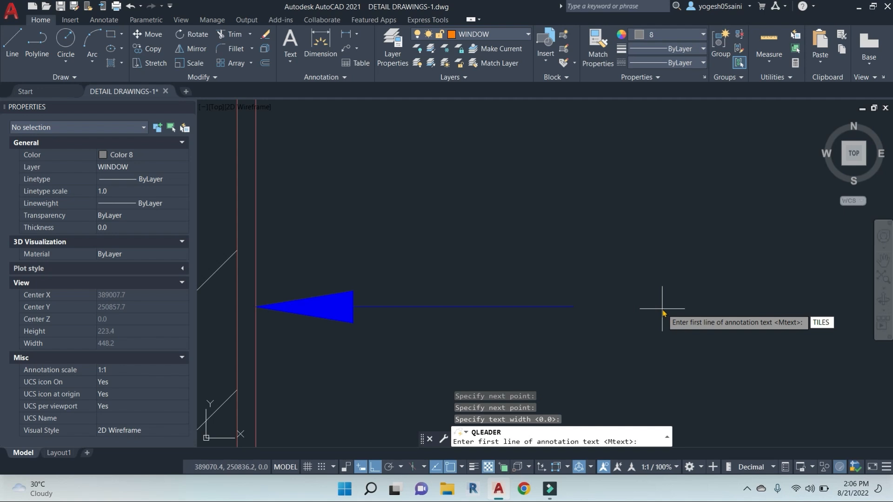
type("TILES")
key("Return")
key("Return")
scroll(660, 307, "down", 6)
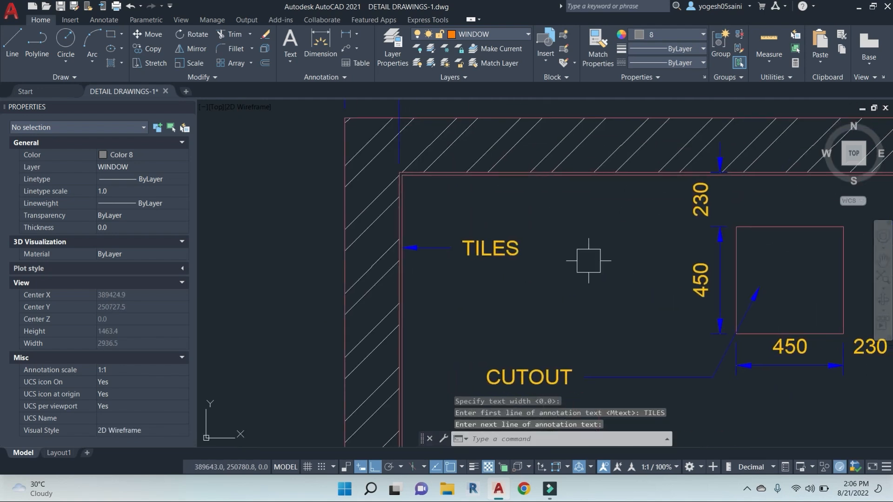
key("ctrl+s")
Step: Draw a quick leader from the bottom wall's hatching straight up into the room with a horizontal landing to the right
scroll(623, 295, "down", 5)
middle_click_drag(642, 323, 580, 227)
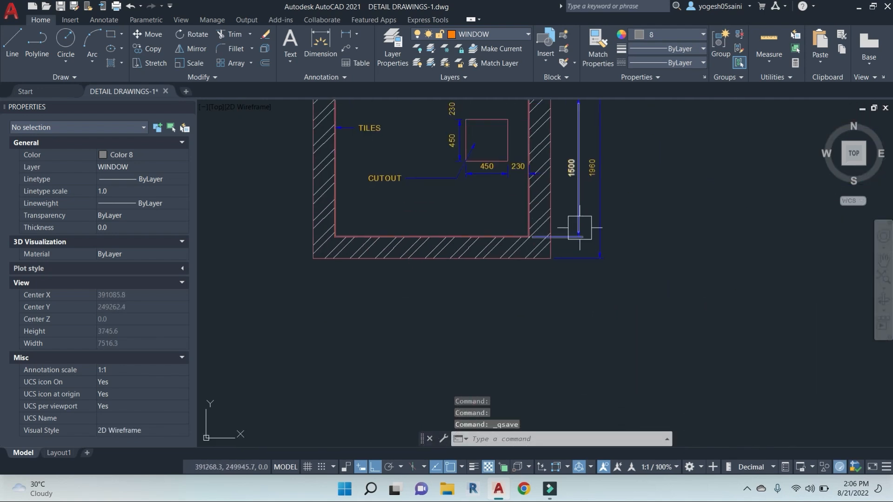
scroll(580, 228, "down", 4)
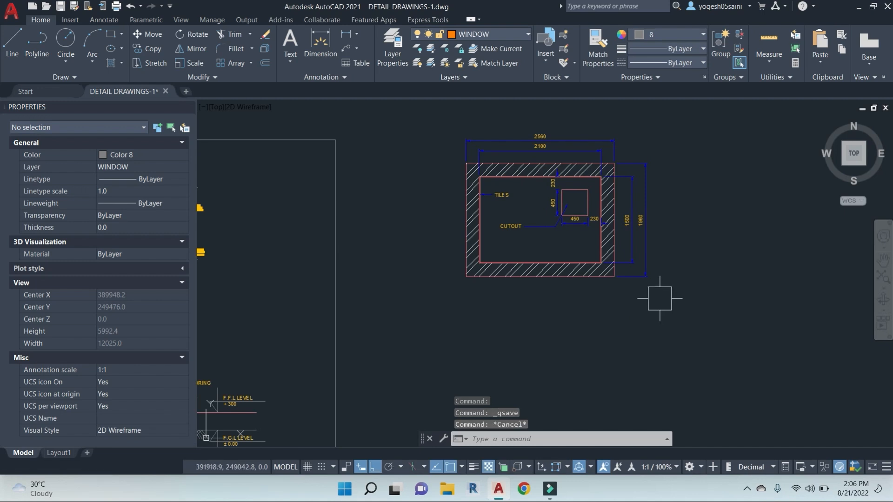
key("Return")
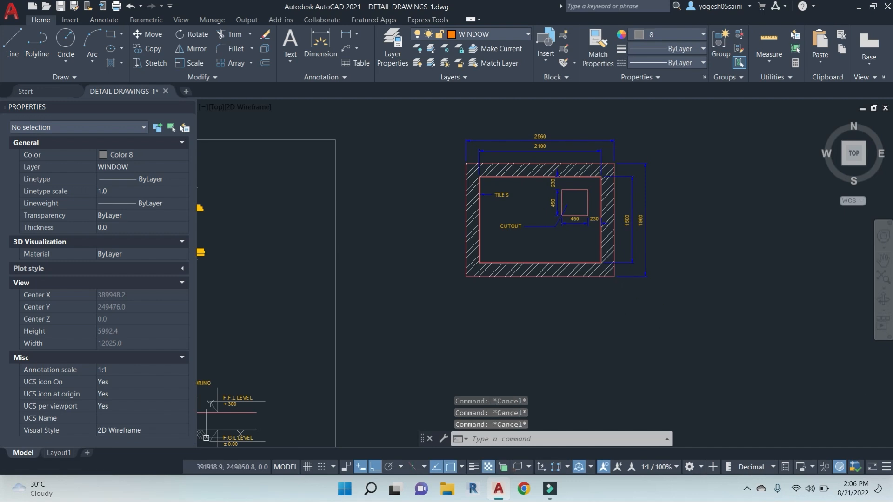
type("LE")
key("Return")
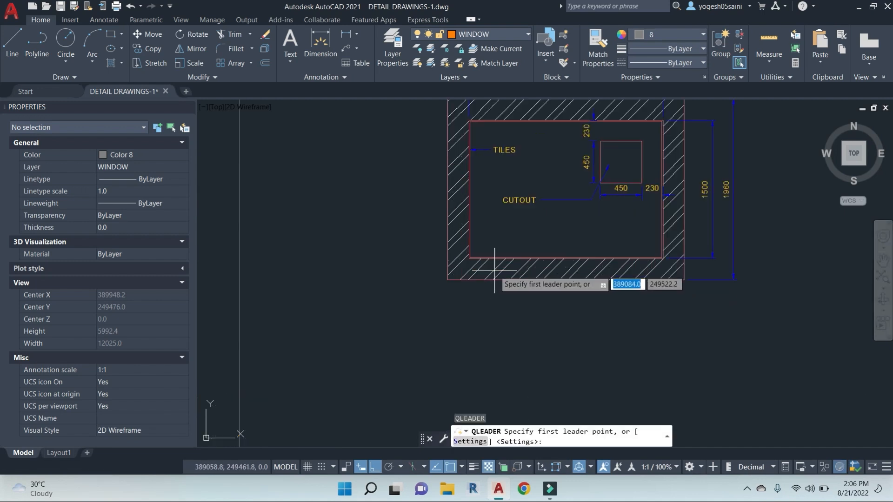
scroll(478, 260, "up", 8)
scroll(552, 309, "down", 8)
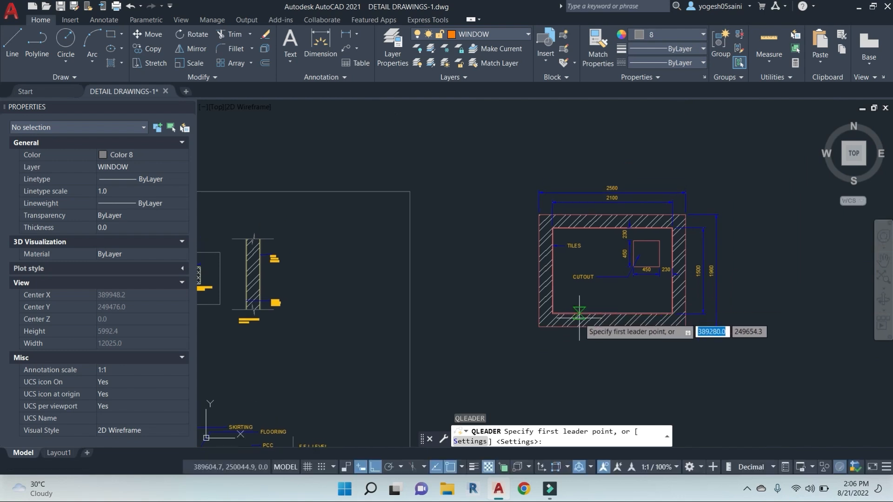
scroll(604, 283, "up", 4)
left_click(540, 319)
left_click(540, 232)
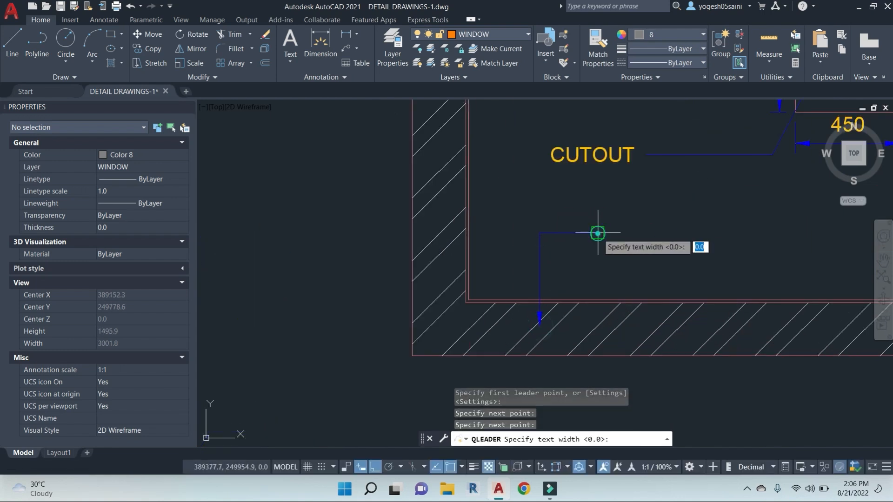
left_click(598, 233)
Step: Annotate the bottom wall's leader with the text 230MM BRICK WALL
key("Return")
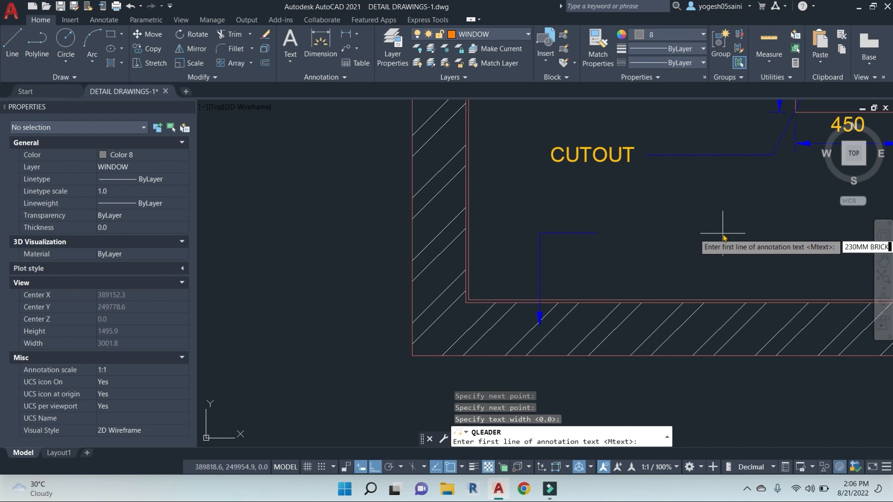
type("230MM BRICK WALL")
key("Return")
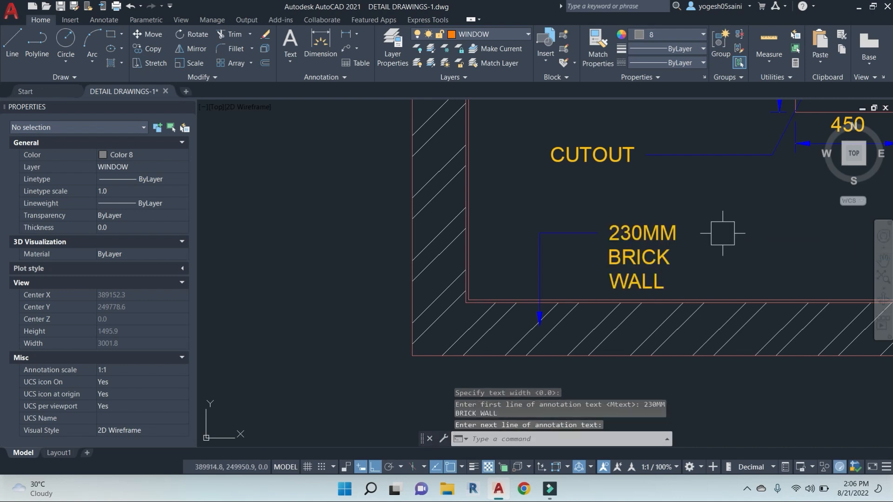
key("Return")
Step: Widen the 230MM BRICK WALL text frame so the note fits on one line, and save the drawing
scroll(688, 238, "down", 4)
scroll(694, 238, "up", 4)
left_click(697, 236)
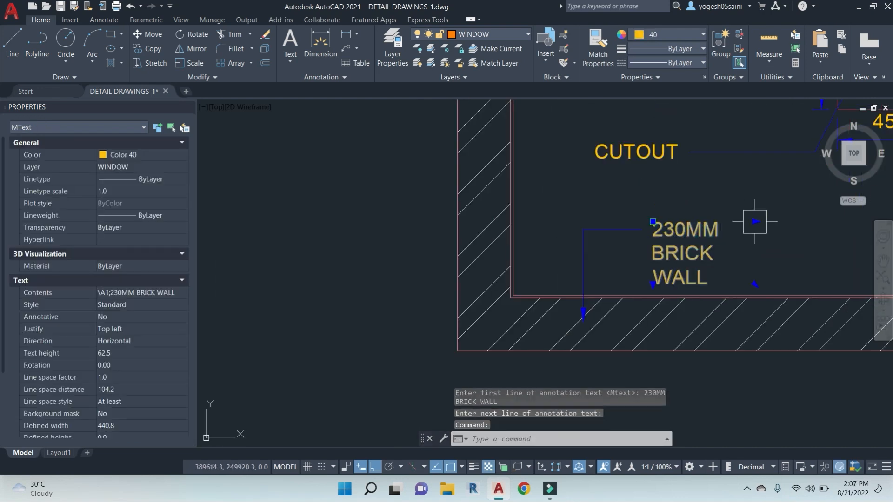
left_click(754, 222)
middle_click_drag(828, 223, 650, 227)
left_click(727, 230)
key("Escape")
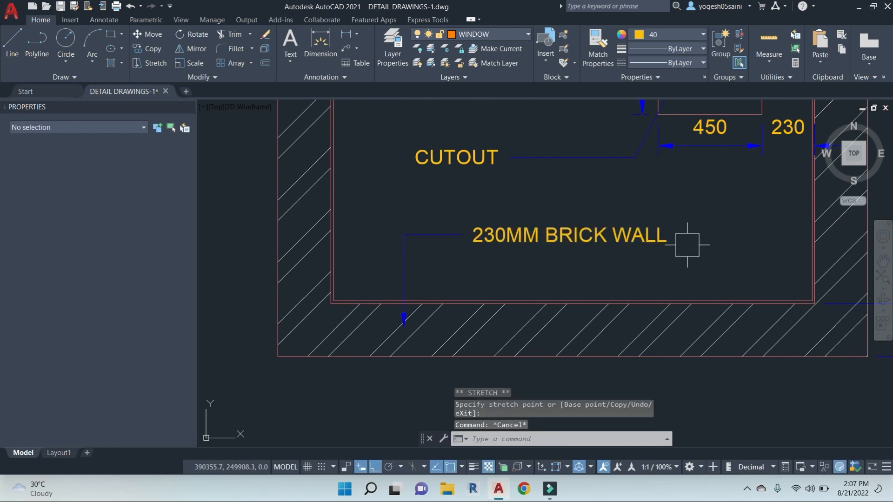
scroll(636, 254, "down", 4)
key("ctrl+s")
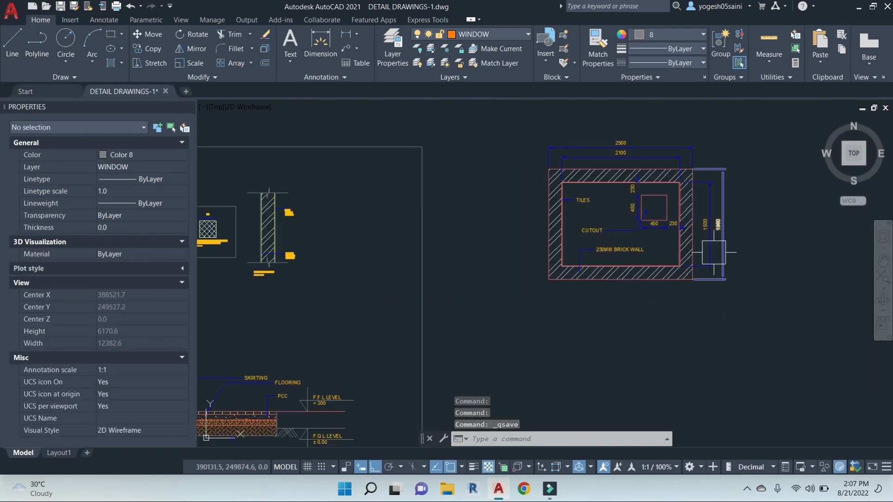
scroll(684, 214, "up", 4)
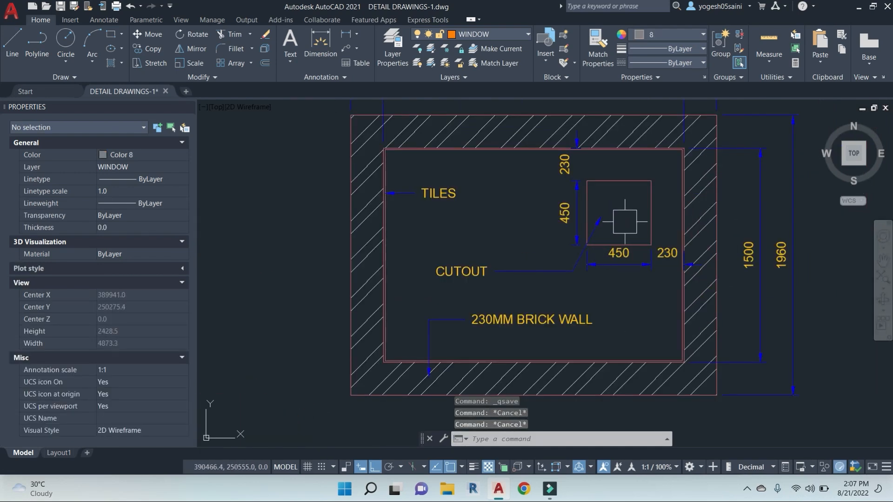
scroll(629, 215, "down", 4)
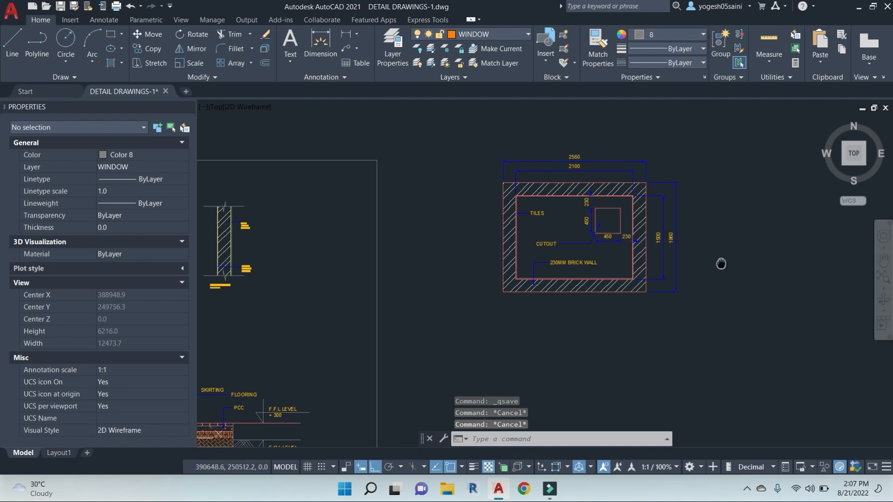
scroll(503, 252, "up", 1)
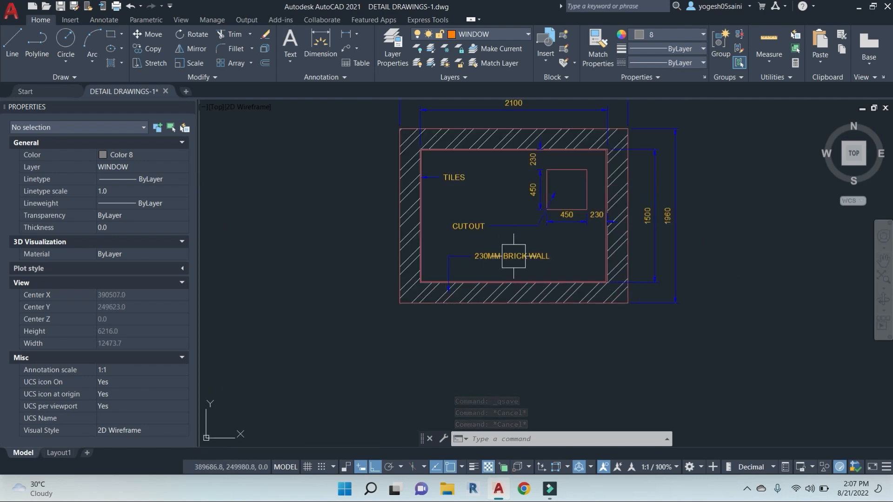
Step: Copy the title TYPICAL - PLINTH BEAM PROTECTION DETAIL from the plinth detail to below the room plan, with Ortho off
left_click(514, 255)
scroll(533, 279, "down", 3)
middle_click_drag(500, 348, 562, 293)
key("Escape")
scroll(459, 326, "up", 3)
left_click(377, 273)
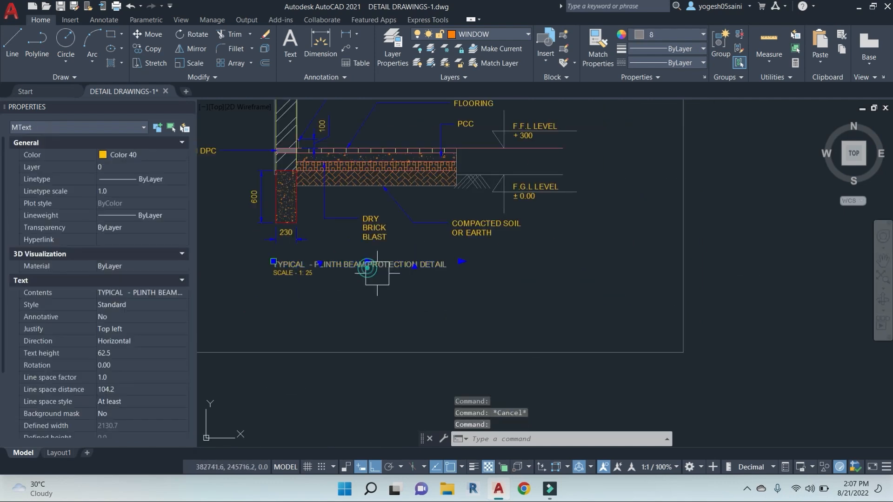
type("co")
key("Return")
left_click(466, 308)
key("F8")
scroll(643, 262, "down", 6)
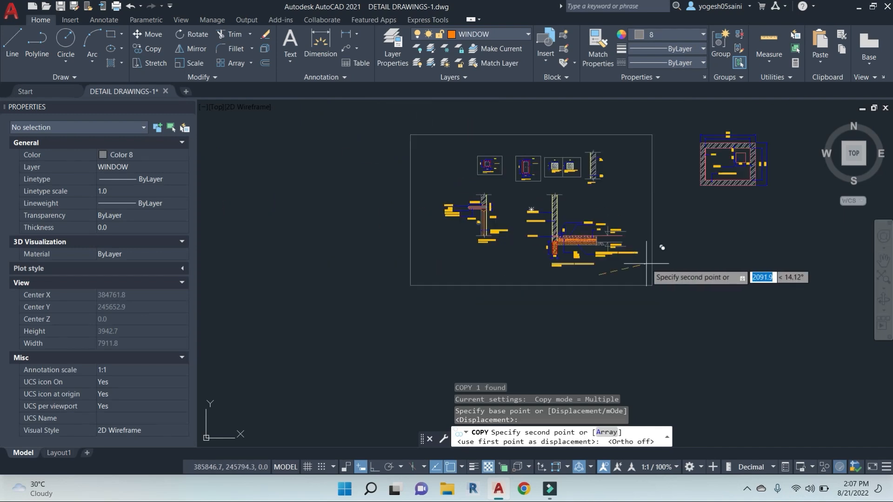
middle_click_drag(730, 238, 622, 279)
scroll(636, 245, "up", 5)
left_click(668, 237)
key("Escape")
key("Escape")
Step: Change the copied title below the plan to WATER TANK and save the drawing
scroll(606, 212, "up", 5)
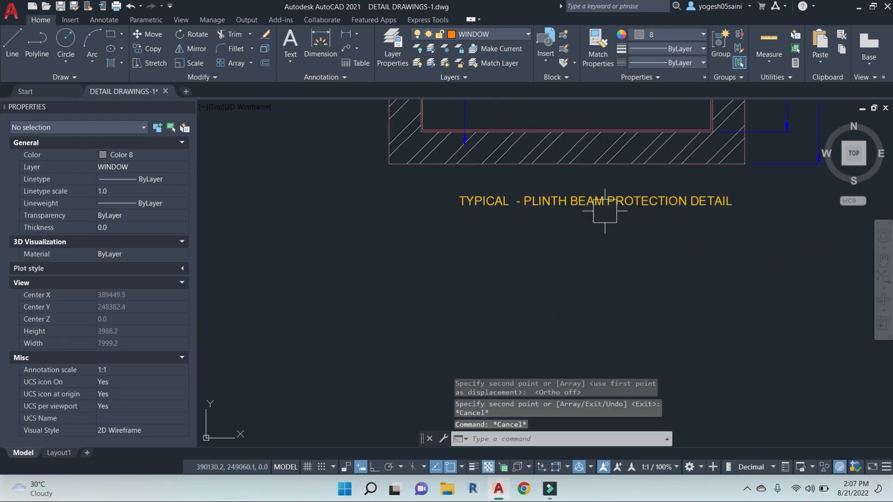
double_click(606, 205)
type("WATER")
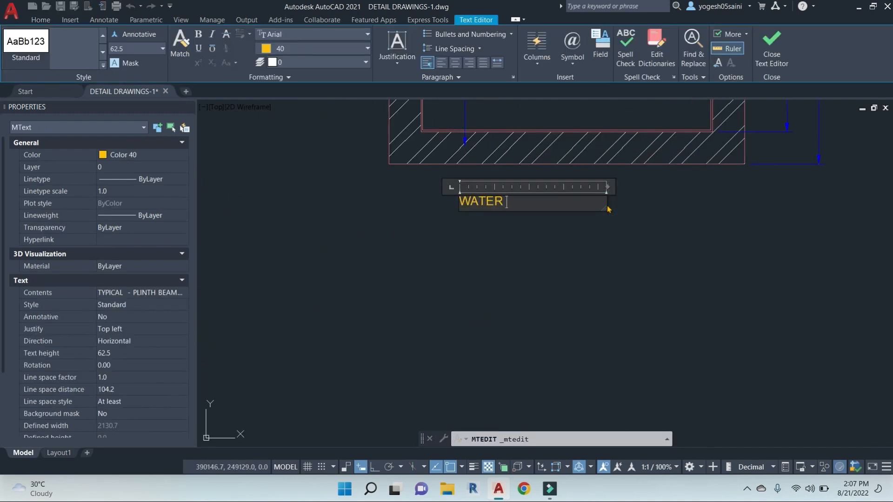
type(" TANK")
key("Escape")
key("Escape")
scroll(558, 280, "down", 3)
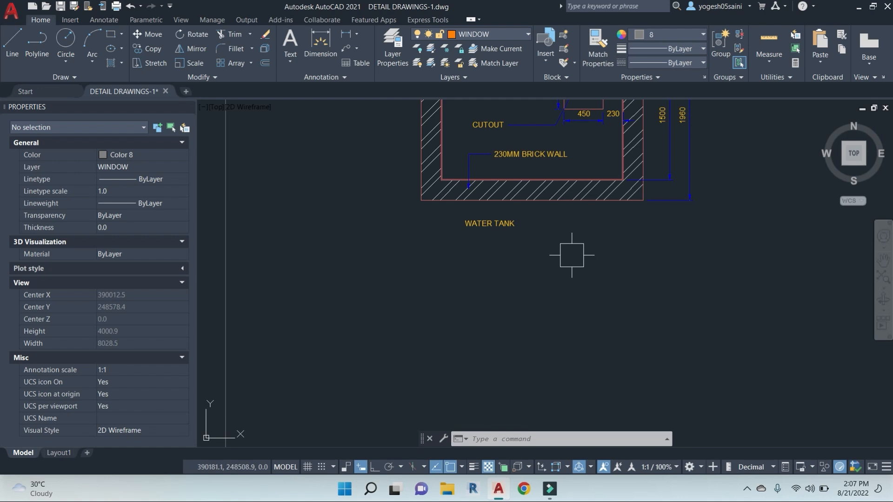
scroll(583, 250, "down", 4)
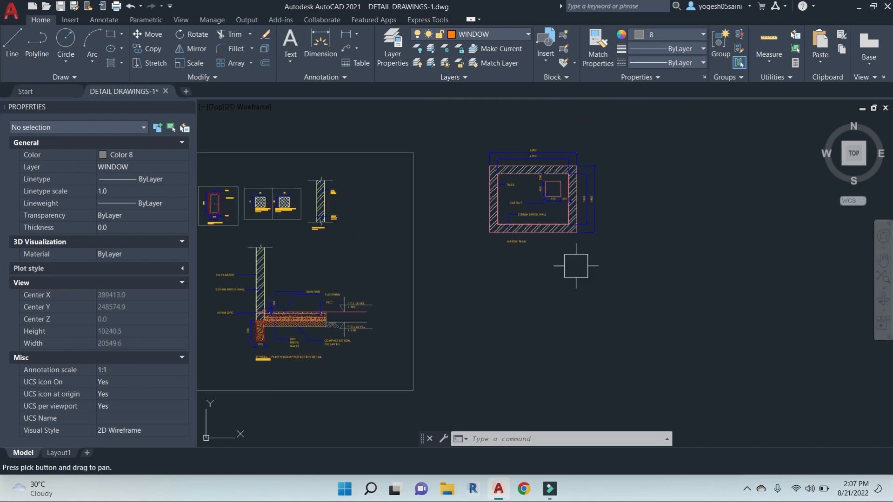
key("Escape")
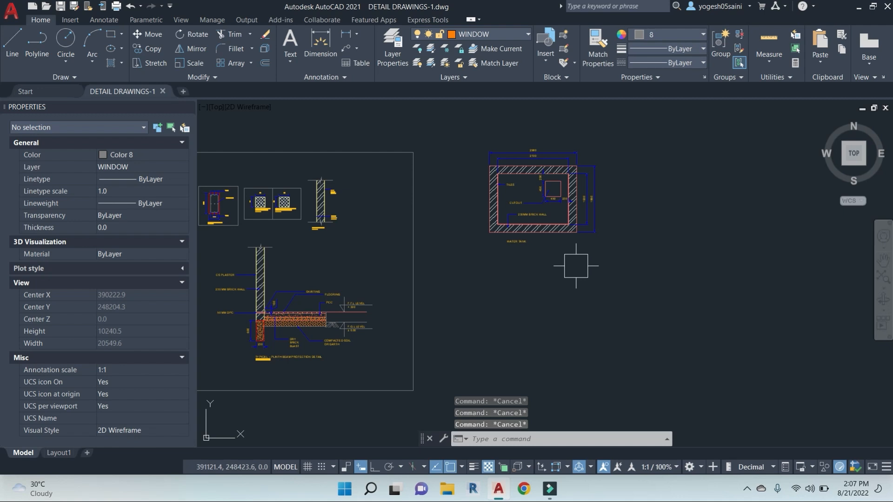
Step: Draw vertical construction lines through the left wall's outer corner, inner corner and plaster corner
type("XL")
key("Return")
type("V")
key("Return")
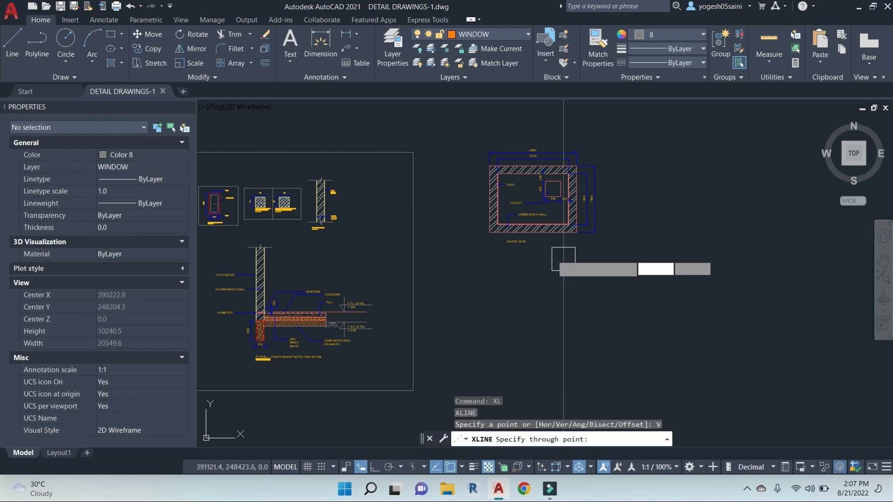
left_click(490, 235)
scroll(491, 234, "up", 5)
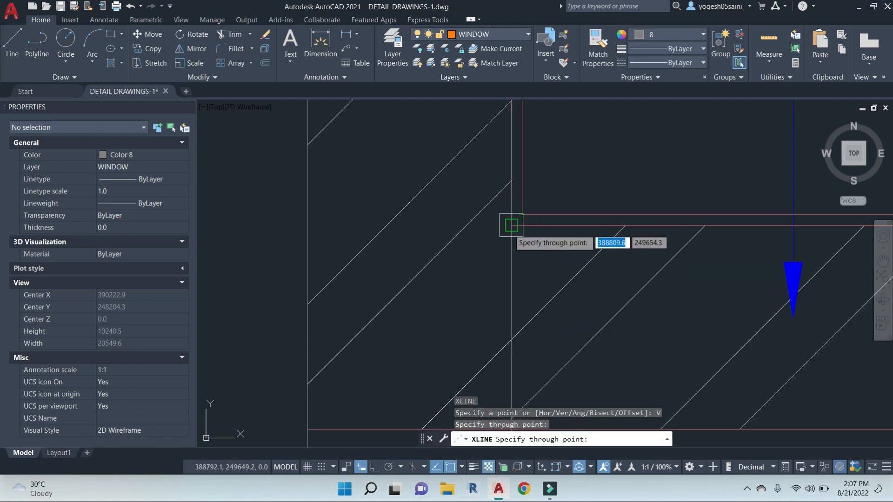
left_click(532, 214)
Step: Add vertical construction lines through the right wall's outer and inner corners, and end the construction line command
scroll(624, 353, "down", 4)
scroll(677, 261, "up", 4)
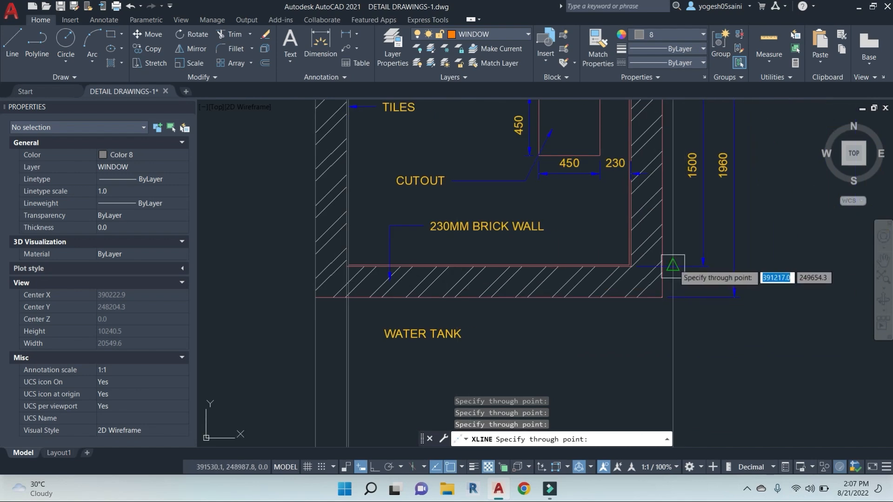
scroll(564, 267, "up", 3)
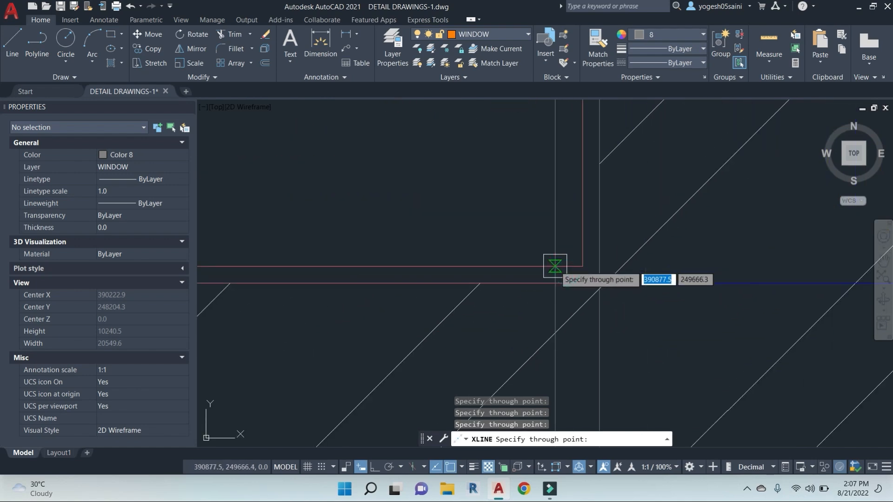
scroll(583, 266, "down", 6)
key("Escape")
key("Escape")
key("Escape")
key("Escape")
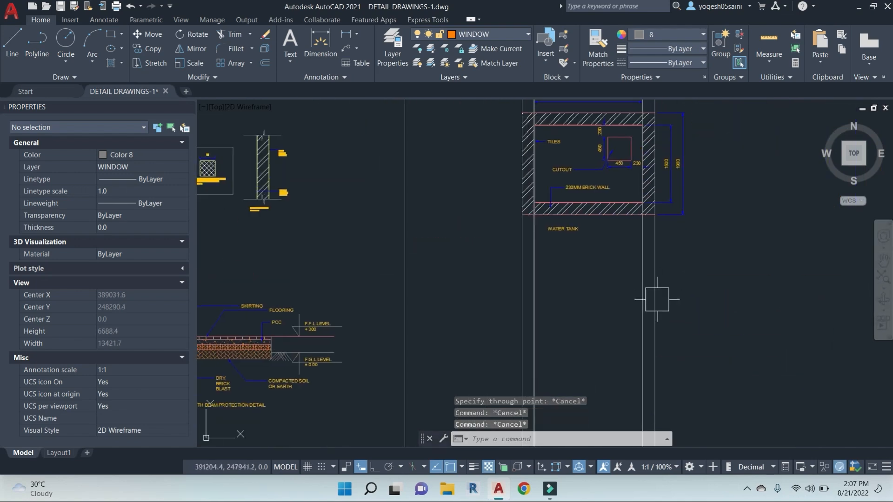
Step: Draw a horizontal line below the WATER TANK title, crossing all the vertical construction lines and extending past them on both sides
type("l")
key("Return")
left_click(488, 324)
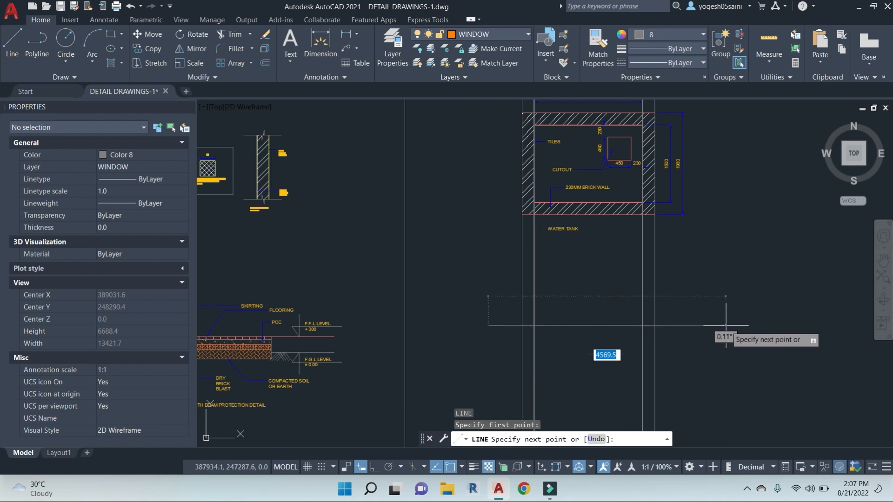
key("Escape")
key("Escape")
key("Escape")
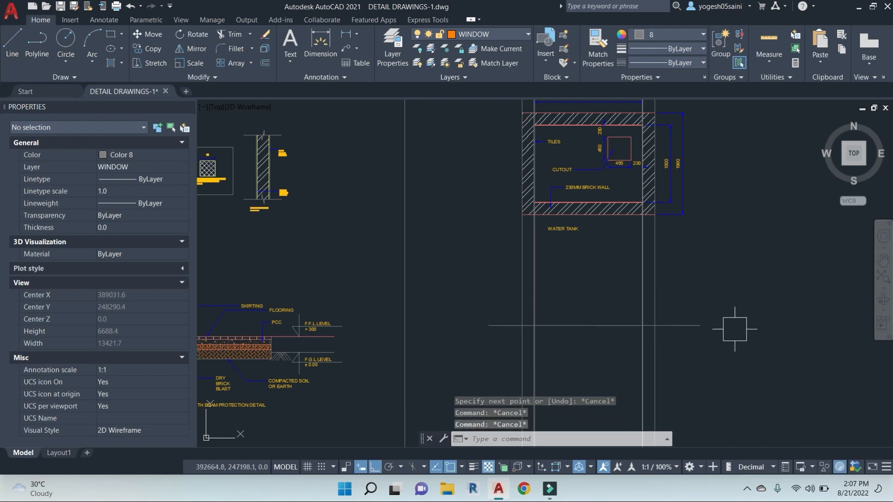
key("Return")
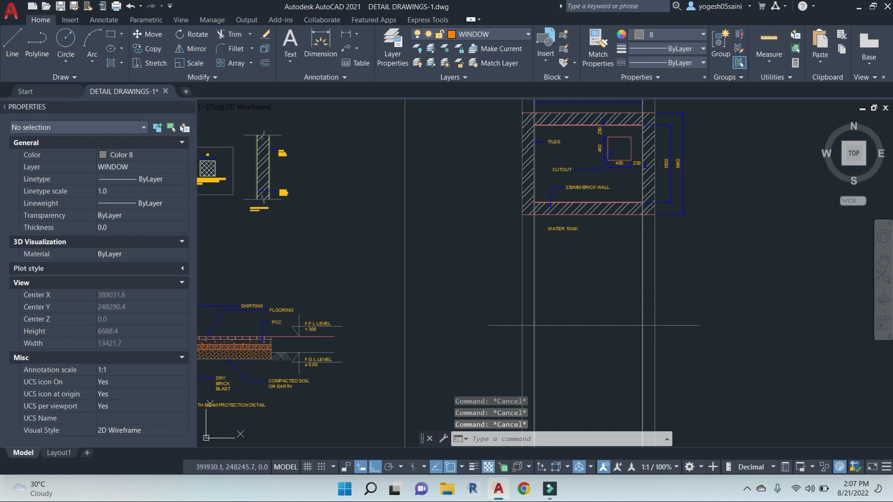
Step: Offset the horizontal construction line below the plan upward by 2400
type("o")
key("Return")
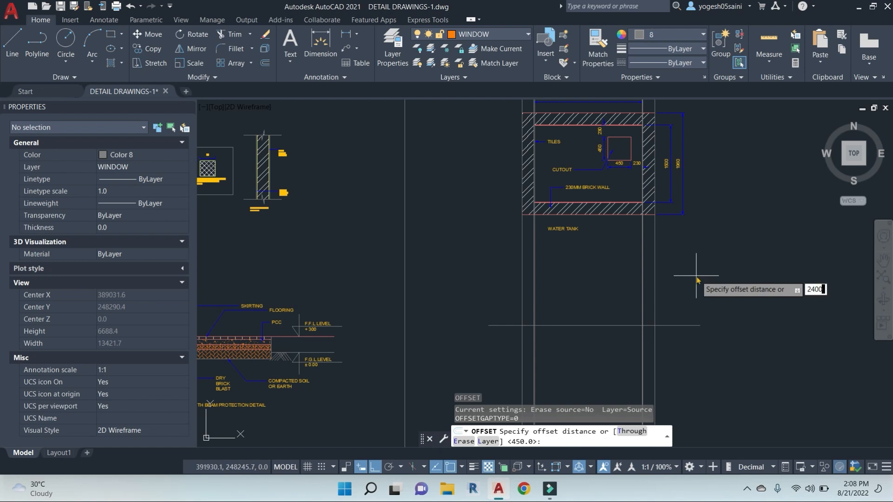
key("Return")
left_click(674, 325)
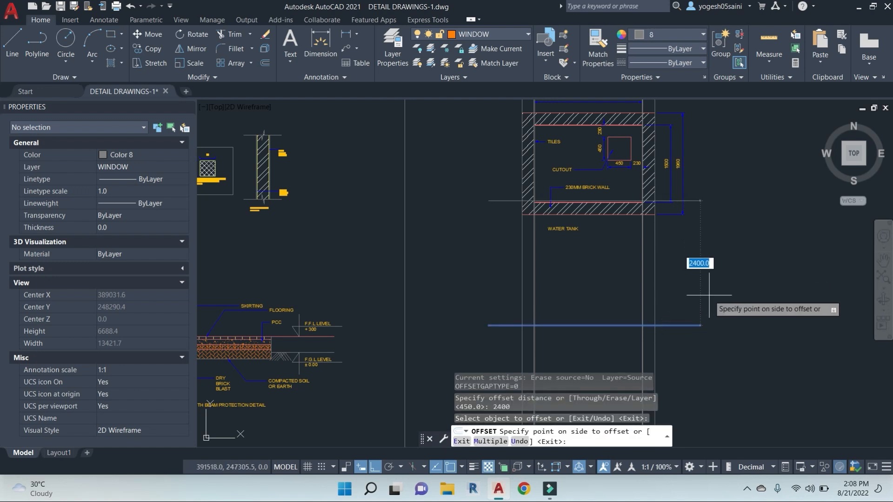
left_click(743, 341)
key("Escape")
key("Escape")
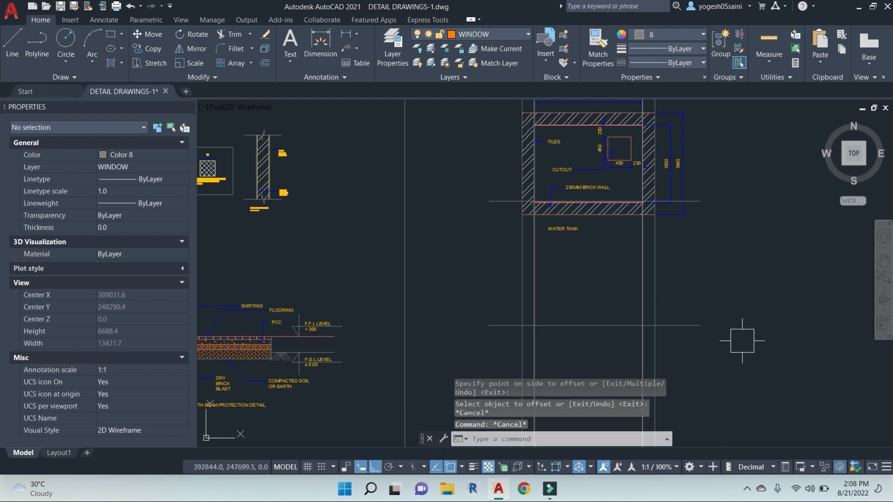
left_click(740, 251)
left_click(698, 176)
left_click(750, 363)
left_click(433, 299)
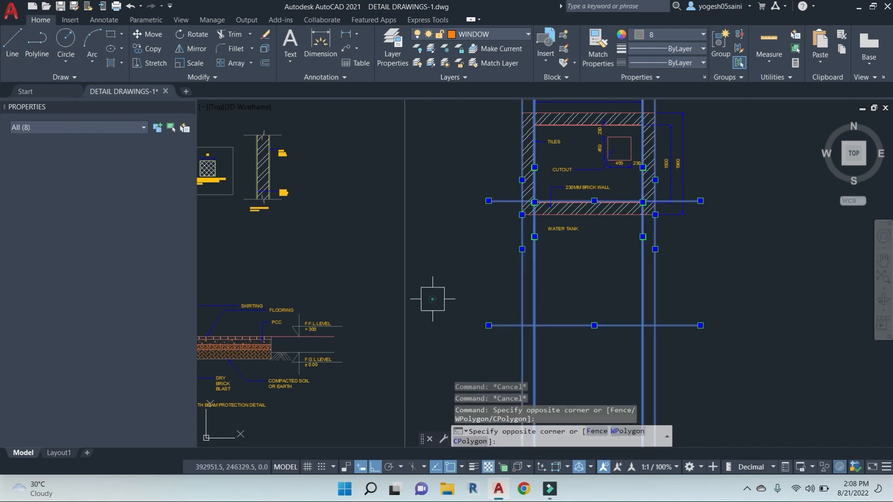
key("Escape")
key("Escape")
Step: Move both horizontal construction lines straight down so the upper one sits just below the WATER TANK title
left_click(752, 380)
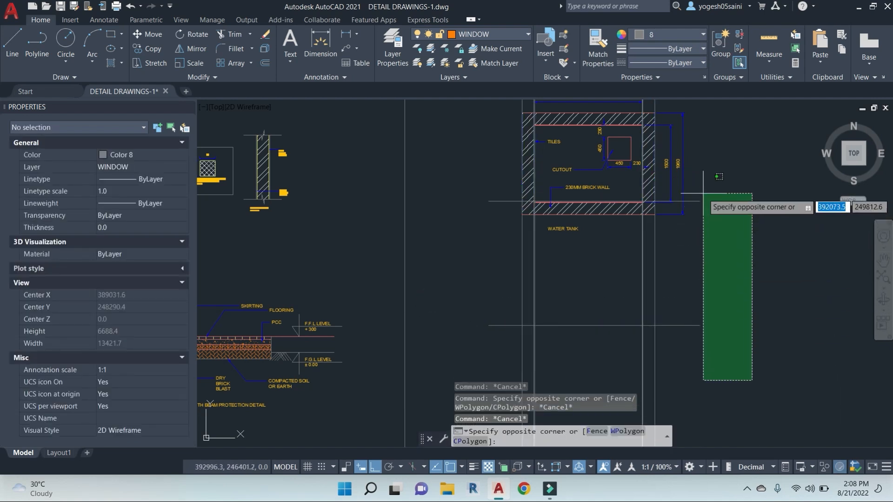
left_click(695, 179)
type("m")
key("space")
left_click(763, 310)
left_click(769, 362)
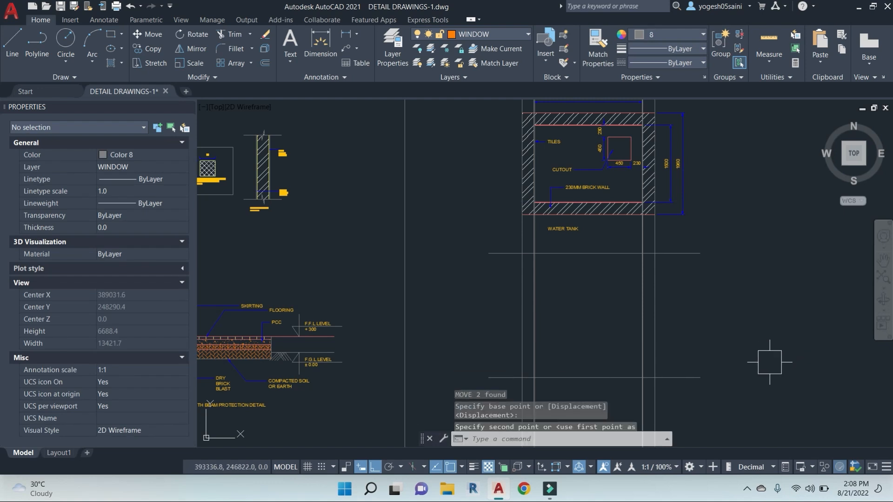
Step: Trim the vertical construction lines above the upper horizontal line and below the lower horizontal line
middle_click_drag(770, 362, 746, 295)
key("Escape")
key("Escape")
key("Escape")
type("tr")
key("space")
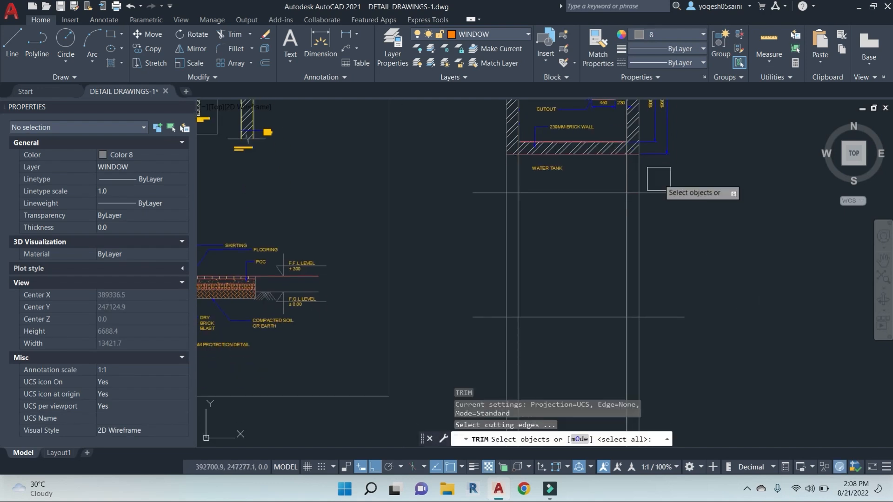
key("space")
scroll(698, 188, "up", 2)
left_click(688, 179)
left_click(379, 188)
middle_click_drag(399, 192, 394, 128)
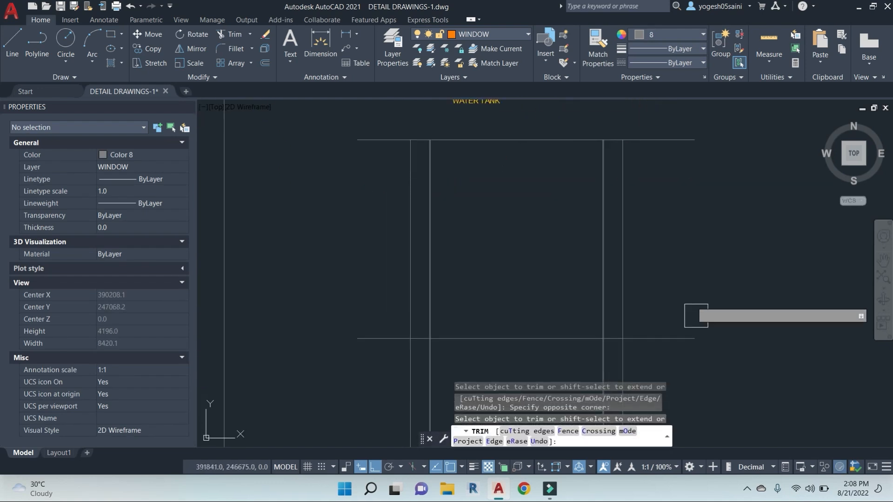
left_click(737, 358)
middle_click_drag(627, 292, 655, 278)
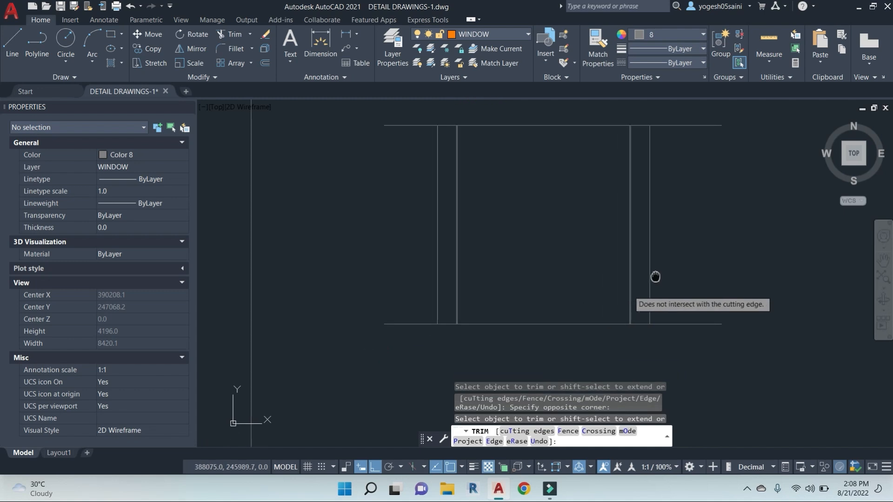
key("Escape")
key("Escape")
key("Escape")
Step: Trim the ends of both horizontal lines that extend past the outer wall lines on both sides
type("tr")
key("space")
key("space")
left_click(741, 375)
left_click(691, 101)
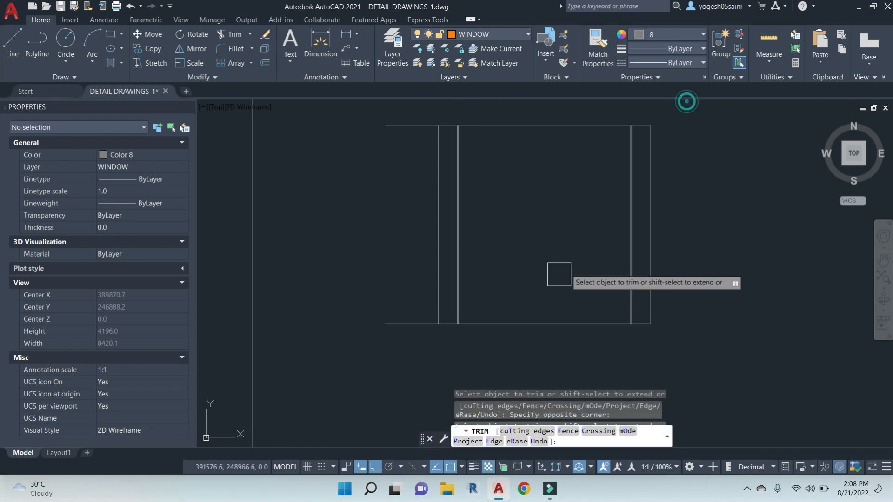
scroll(414, 355, "down", 5)
middle_click_drag(524, 218, 541, 248)
key("Escape")
key("Escape")
key("Escape")
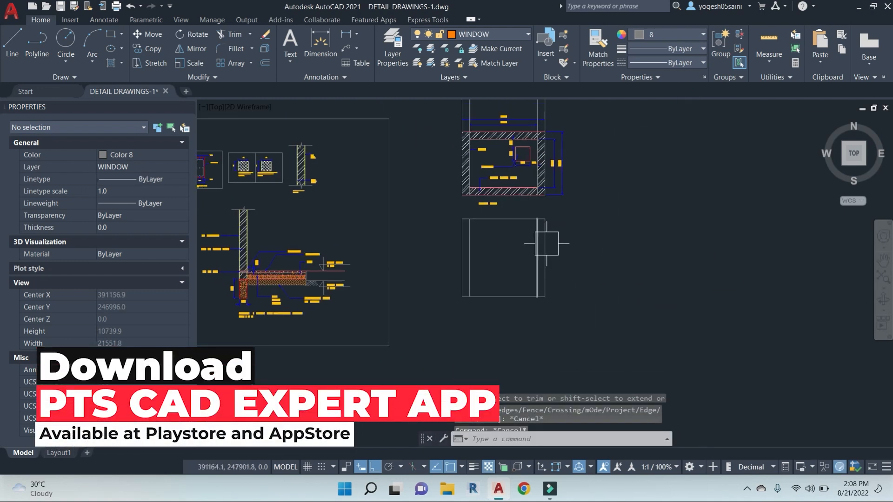
Step: Hatch the two wall strips of the tank section with the ANSI32 pattern
type("h")
key("space")
scroll(547, 238, "up", 8)
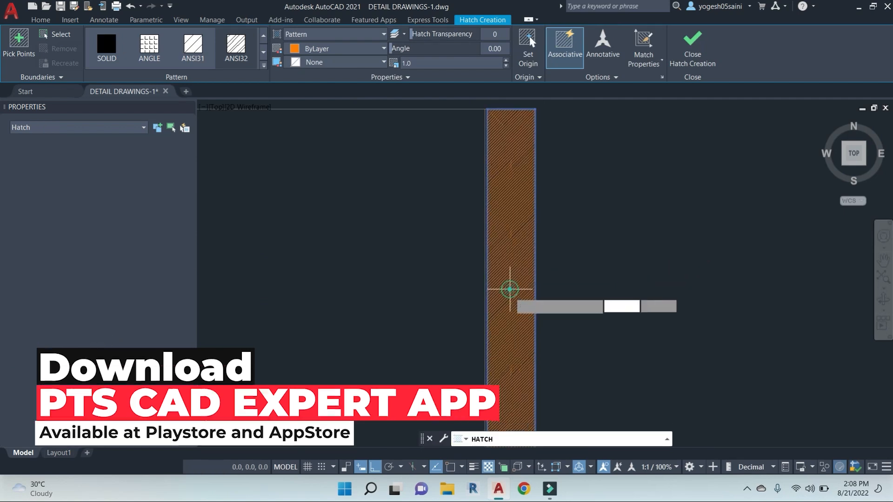
left_click(512, 291)
scroll(634, 271, "down", 3)
left_click(431, 295)
scroll(418, 293, "up", 2)
right_click(437, 281)
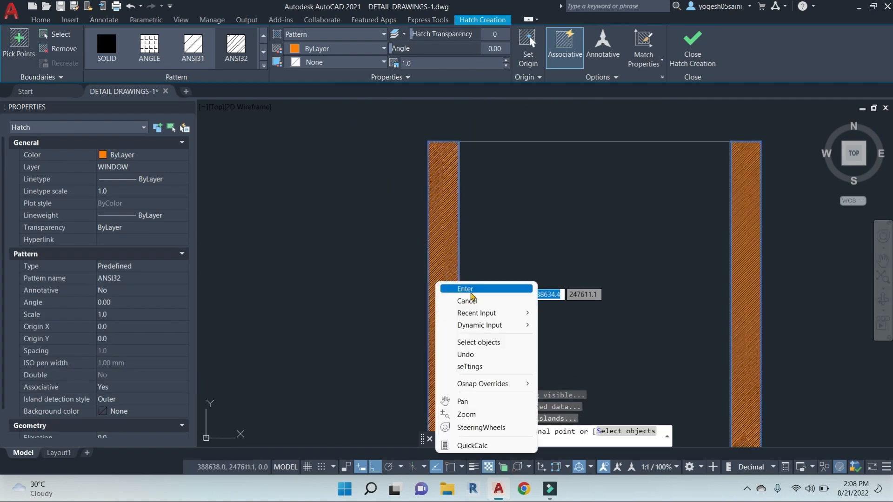
left_click(468, 287)
key("Escape")
key("Escape")
Step: Match the section's wall hatch to the brick wall hatch of the water tank plan
type("ma")
key("space")
scroll(557, 261, "down", 2)
mouse_move(566, 215)
middle_mouse_down()
mouse_move(572, 283)
mouse_move(539, 257)
mouse_move(539, 172)
middle_mouse_up()
scroll(533, 214, "up", 3)
left_click(475, 196)
scroll(514, 283, "down", 2)
scroll(501, 264, "up", 4)
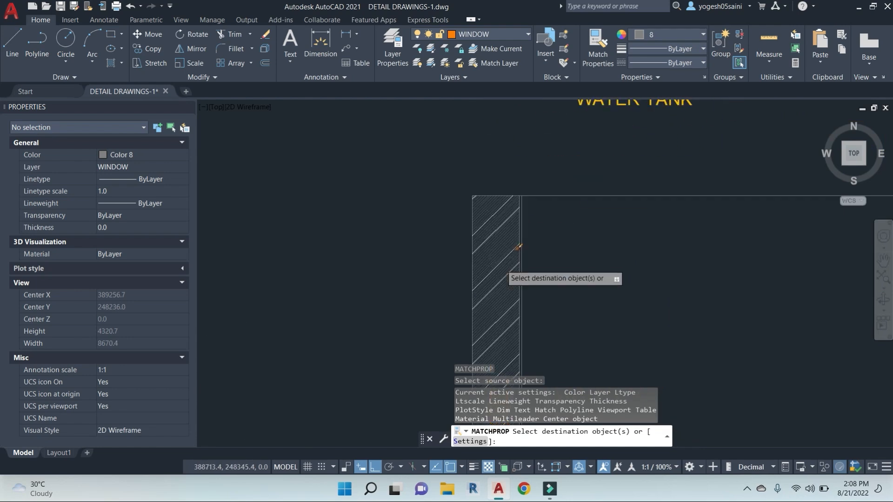
left_click(498, 241)
scroll(542, 261, "down", 6)
middle_click_drag(588, 338, 544, 232)
key("Escape")
key("Escape")
key("Escape")
Step: Try to hatch the narrow plaster strip along the inner face of the section's left wall
scroll(543, 231, "up", 10)
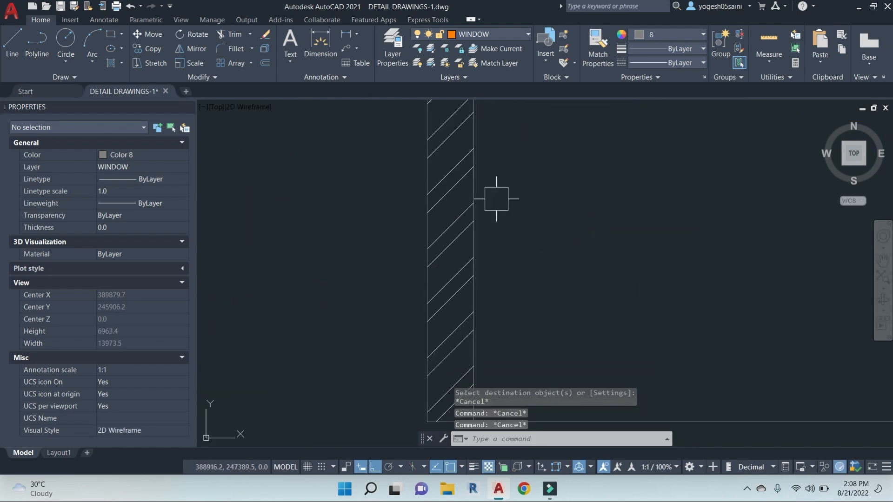
type("h")
key("Return")
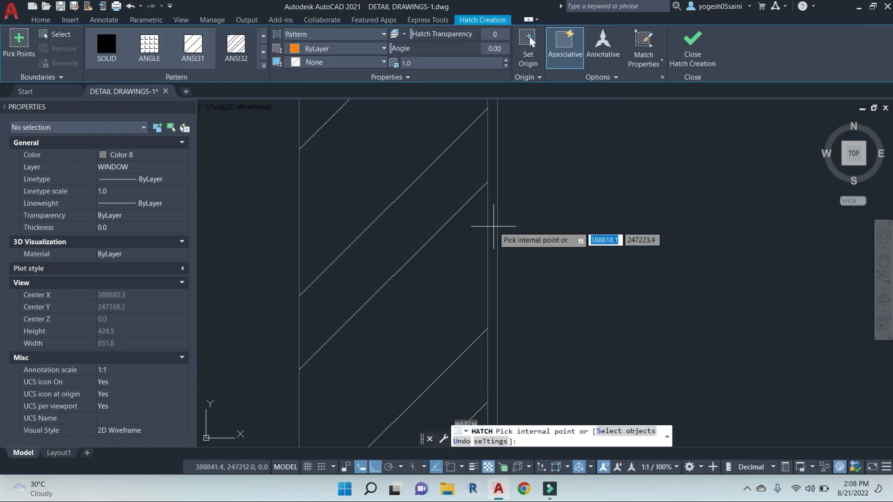
left_click(493, 225)
left_click(554, 269)
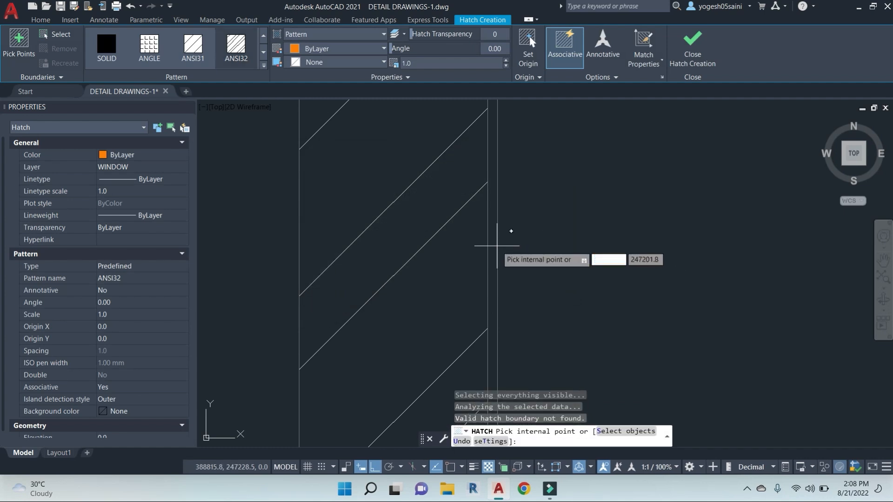
scroll(515, 251, "down", 10)
key("Escape")
key("Escape")
scroll(618, 282, "down", 5)
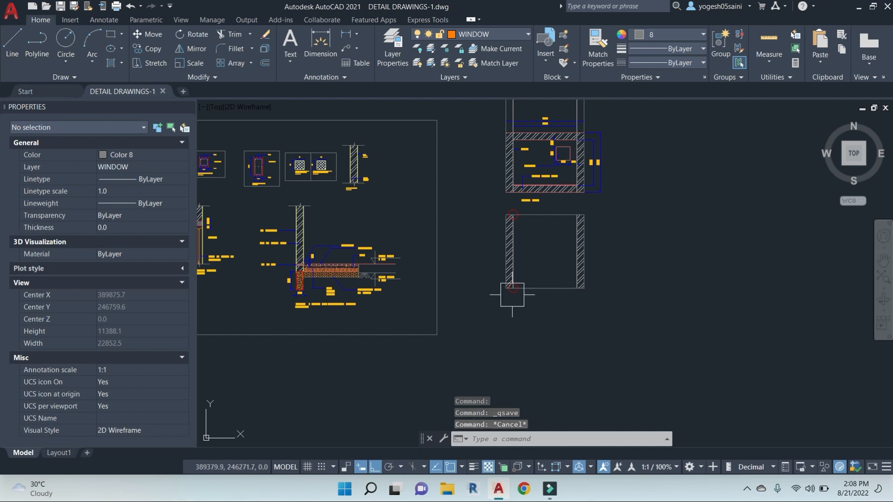
Step: Offset the bottom line of the tank section upward by 8
scroll(535, 291, "up", 4)
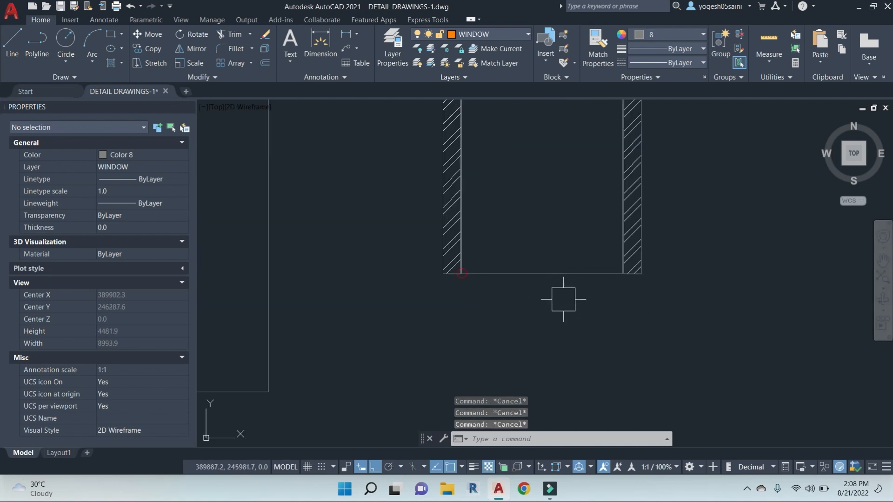
scroll(530, 286, "up", 4)
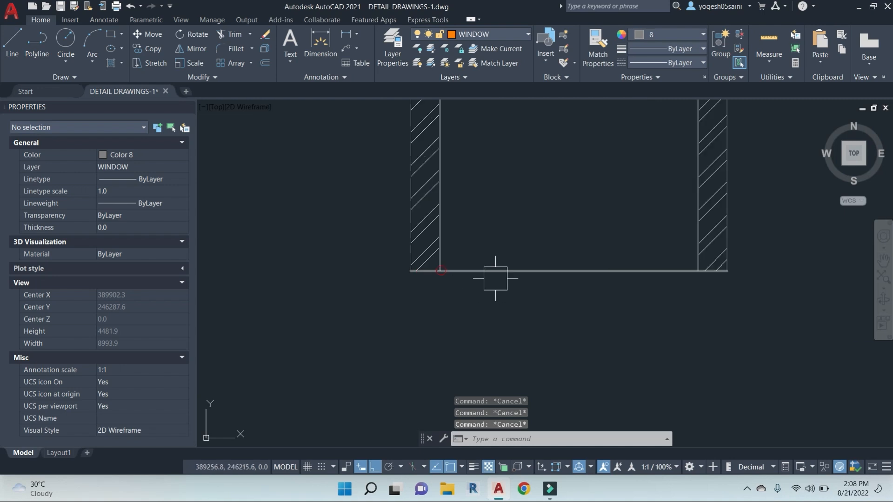
type("o")
key("Return")
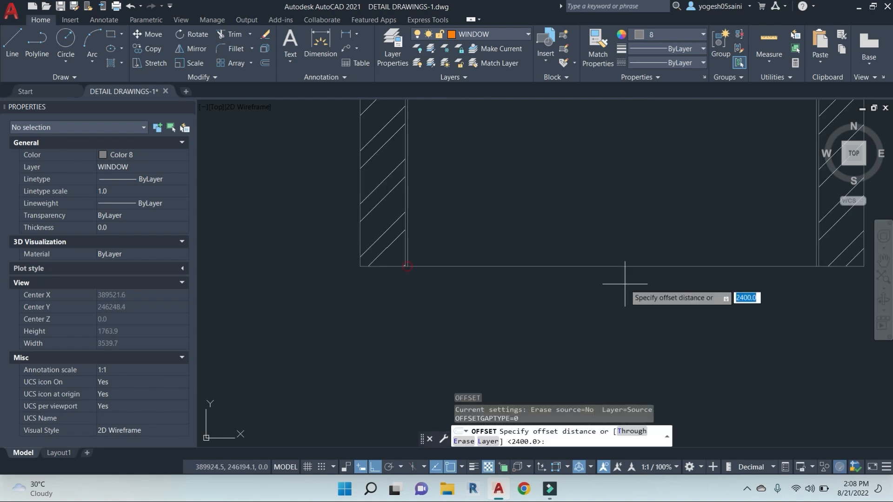
type("8")
key("Return")
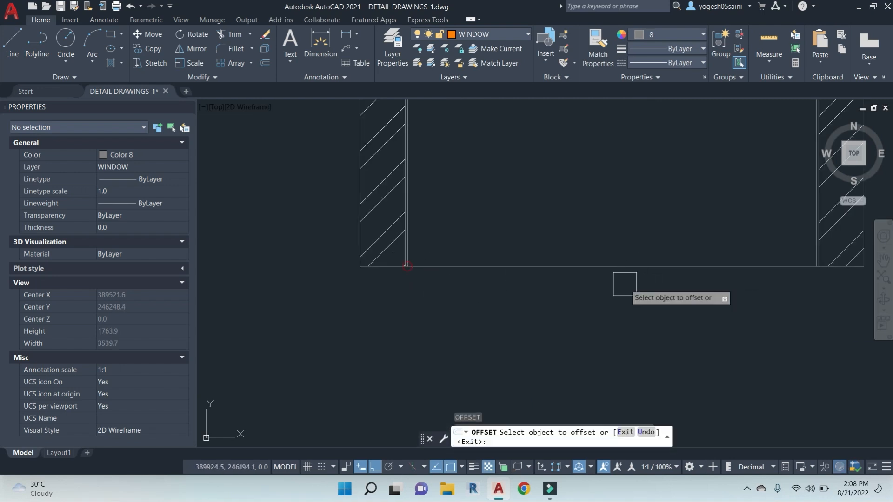
left_click(625, 266)
left_click(627, 188)
key("Return")
key("Escape")
key("Escape")
key("Escape")
Step: Trim the 8 mm offset line at the left plaster strip and erase its remainder across the left wall
scroll(487, 241, "up", 8)
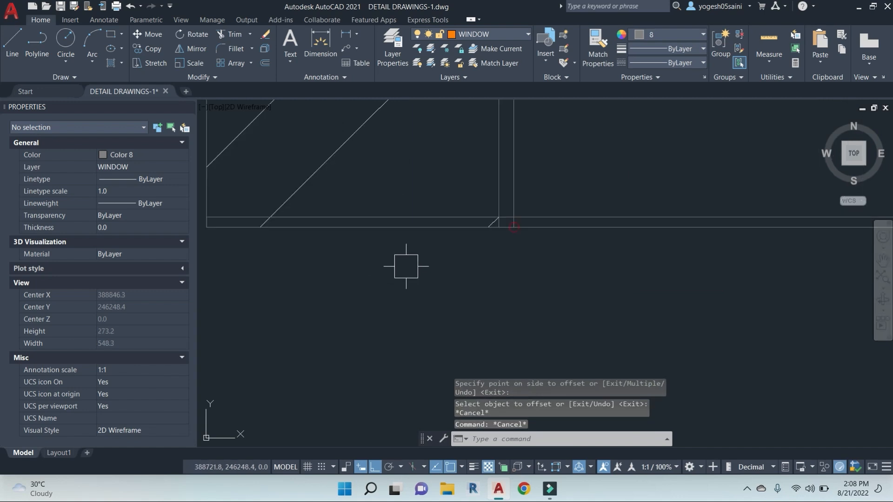
key("Return")
key("Return")
scroll(503, 233, "up", 4)
left_click(504, 194)
key("Escape")
key("Escape")
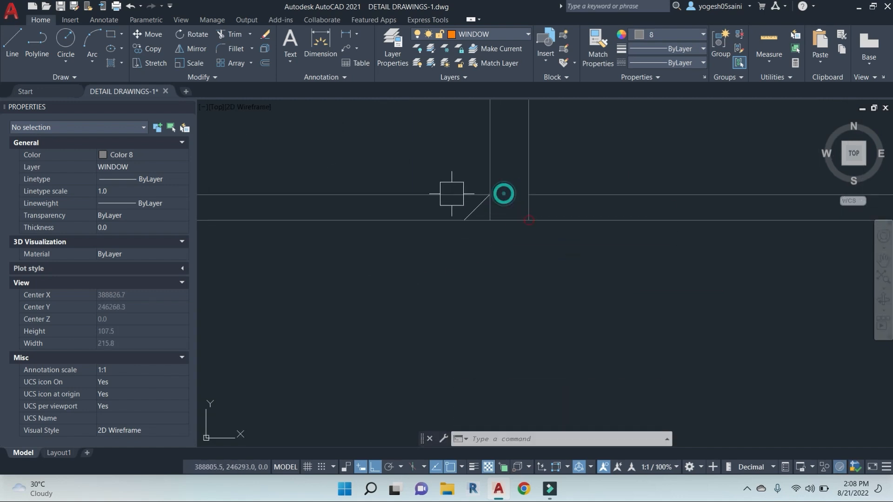
left_click(438, 193)
type("e")
key("Return")
Step: Trim the 8 mm offset line at the right plaster strip and erase its remainder across the right wall
scroll(562, 193, "down", 4)
middle_click_drag(774, 232, 540, 317)
scroll(540, 323, "down", 6)
middle_click_drag(789, 343, 392, 347)
key("Escape")
key("Escape")
key("Escape")
type("tr")
key("Return")
scroll(733, 313, "up", 10)
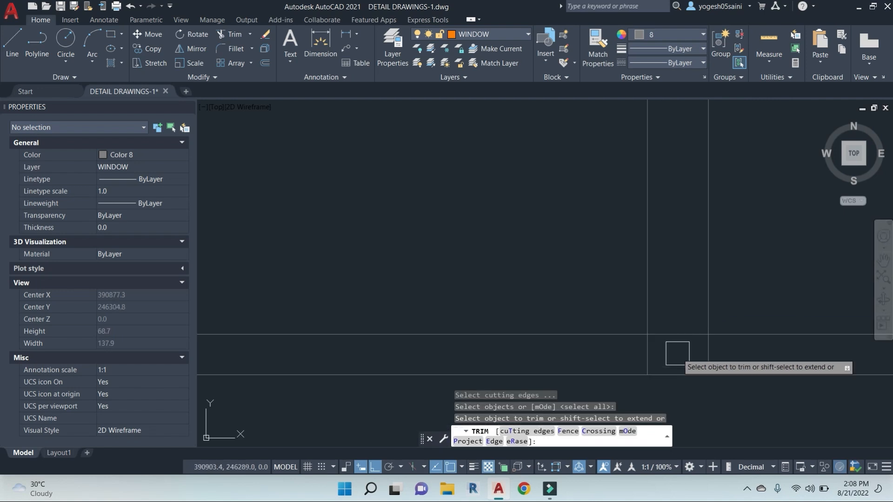
left_click(678, 332)
key("Escape")
key("Escape")
left_click(751, 334)
type("e")
key("Return")
scroll(628, 279, "down", 6)
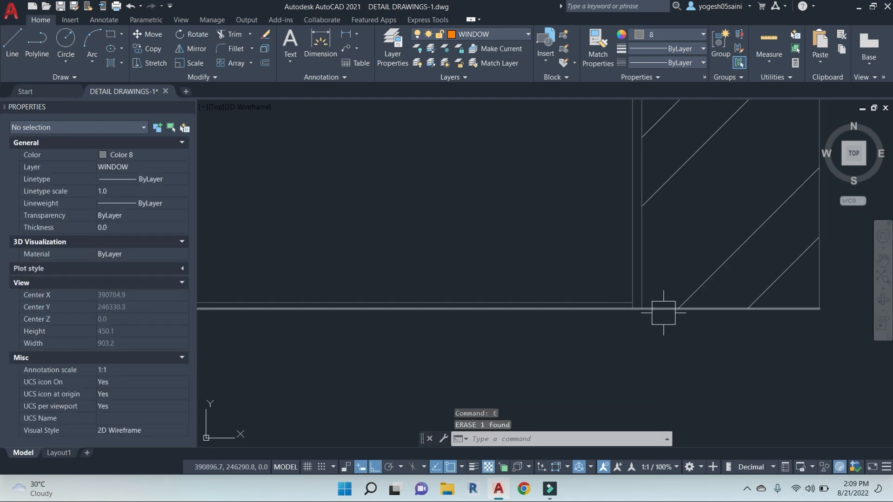
middle_click_drag(589, 358, 633, 318)
key("Escape")
key("Escape")
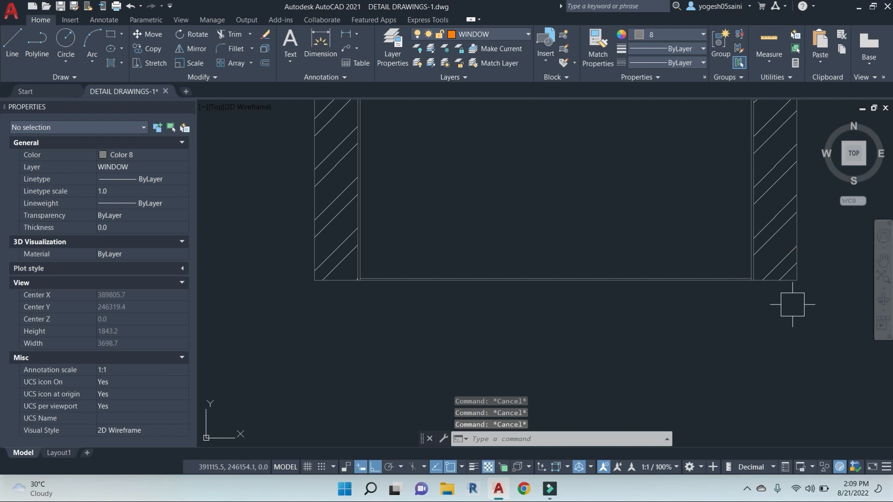
Step: Offset the bottom line of the tank section downward by 100
type("o")
key("Return")
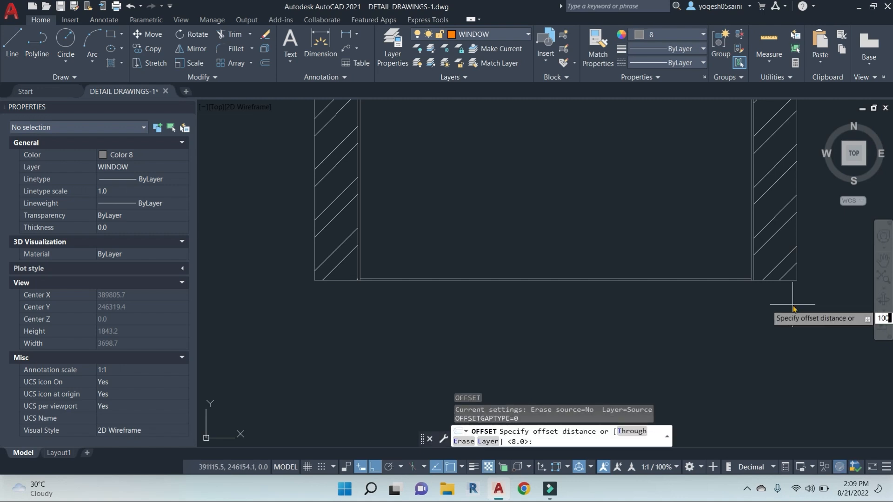
type("100")
key("Return")
left_click(786, 279)
left_click(779, 343)
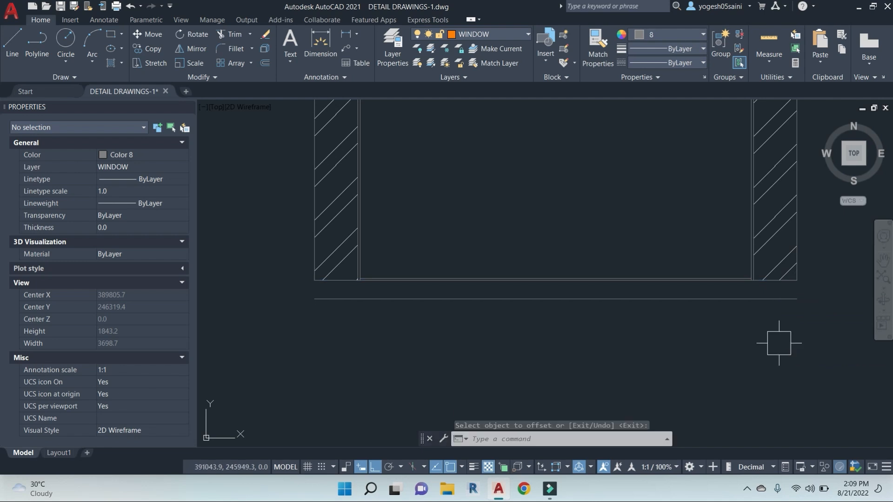
key("Escape")
key("Escape")
key("Escape")
Step: Draw a 100 long line outward from the right wall's lower outer corner, continuing straight down past the lower offset line
mouse_move(793, 335)
middle_mouse_down()
mouse_move(779, 323)
mouse_move(733, 325)
mouse_move(678, 270)
middle_mouse_up()
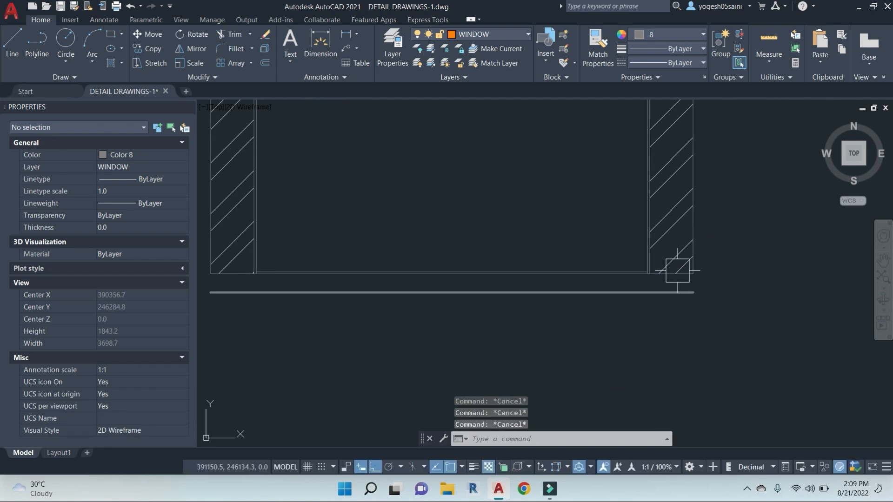
type("l")
key("Return")
left_click(695, 272)
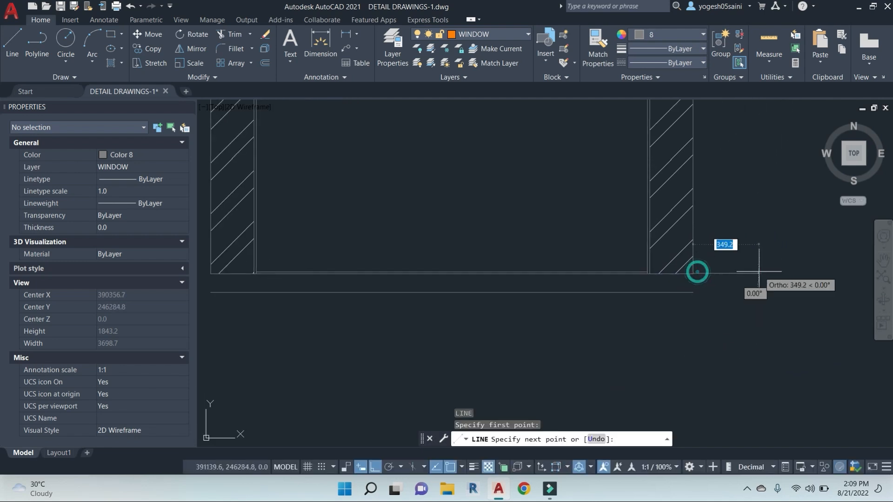
key("Return")
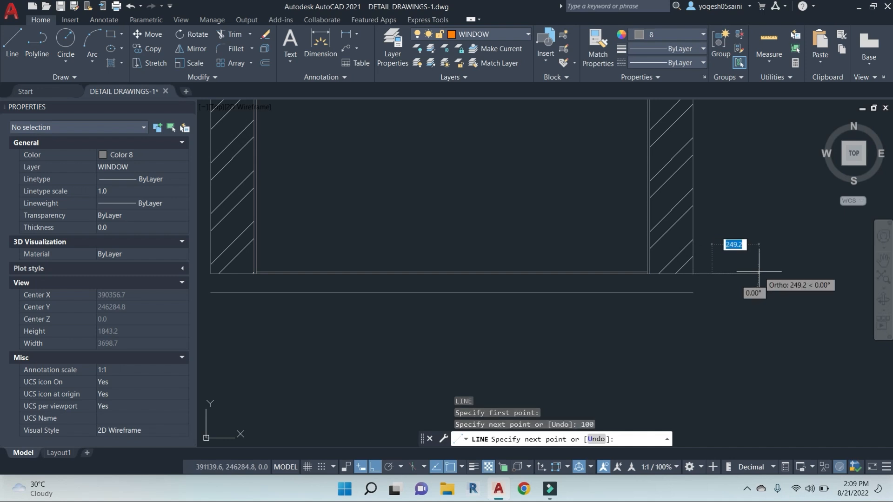
left_click(735, 328)
key("Escape")
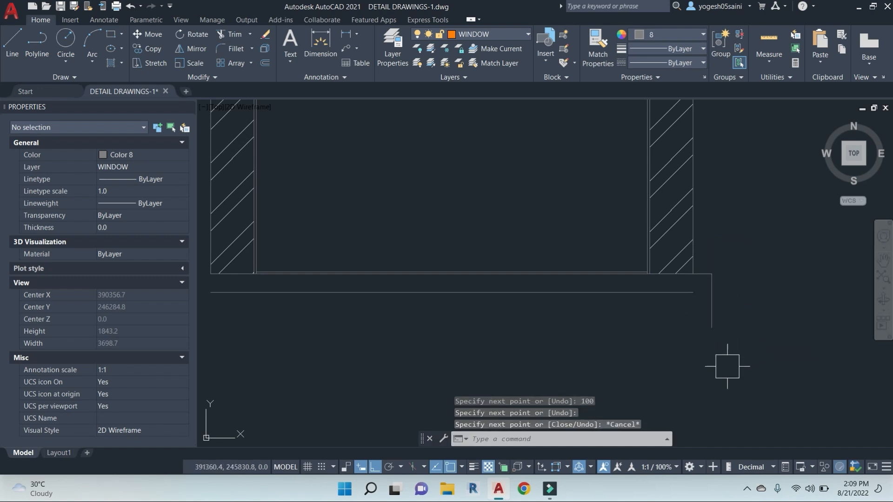
Step: Mirror the two slab edge lines from the lower right corner to the left side about the section's vertical centre
middle_click_drag(727, 367, 801, 367)
key("Escape")
left_click(797, 359)
left_click(775, 270)
type("mi")
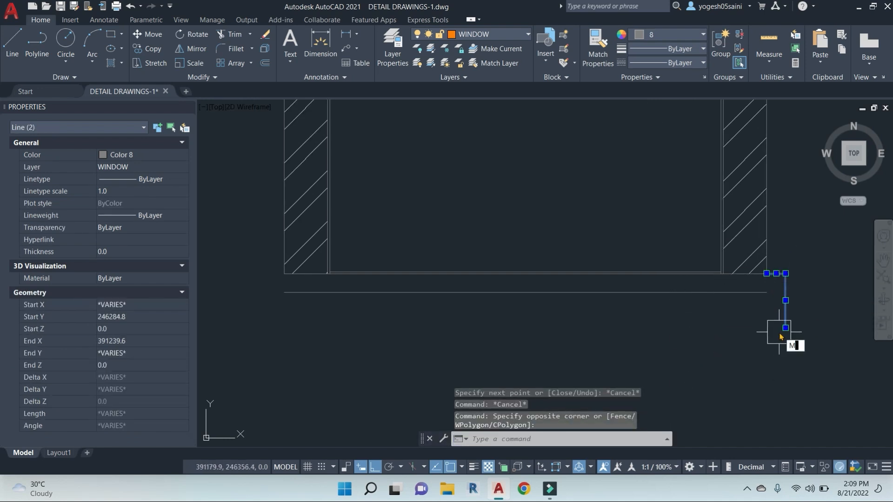
key("Return")
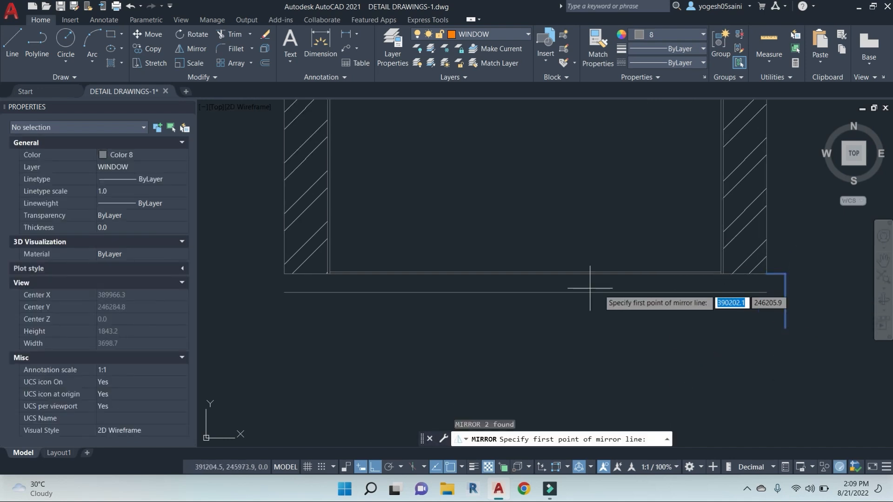
left_click(525, 270)
left_click(527, 185)
key("Return")
key("Escape")
Step: Extend the slab's lower line to the vertical edge on the left side
middle_click_drag(546, 360, 606, 312)
type("EX")
key("Return")
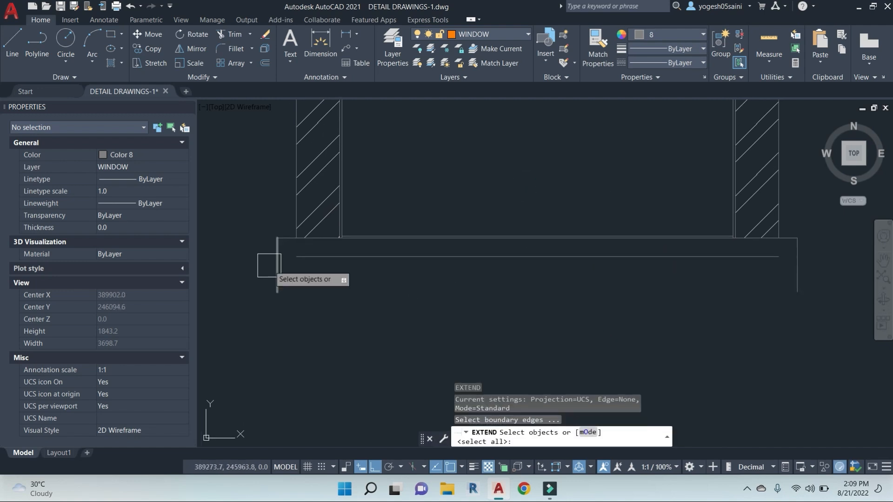
left_click(268, 265)
key("Return")
left_click(378, 294)
left_click(333, 252)
key("Return")
key("Escape")
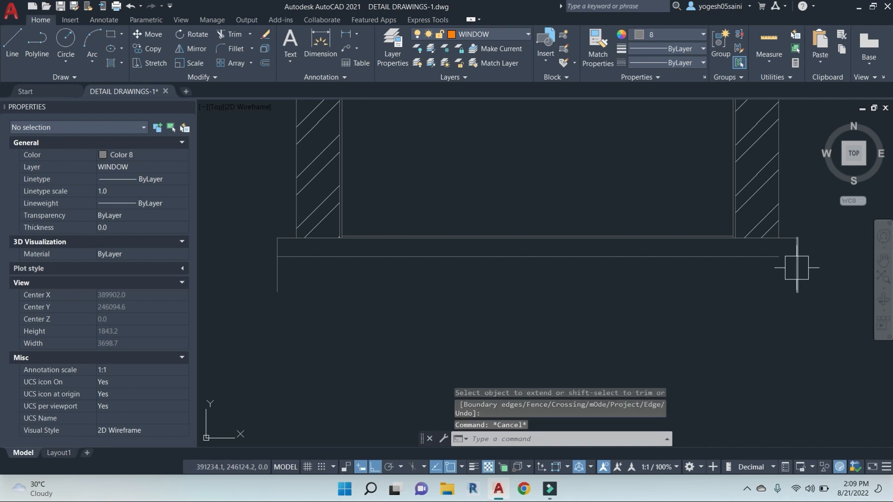
Step: Extend the slab's lower line to the vertical edge on the right side
key("Return")
left_click(797, 268)
key("Return")
left_click(771, 290)
left_click(749, 252)
key("Escape")
key("Escape")
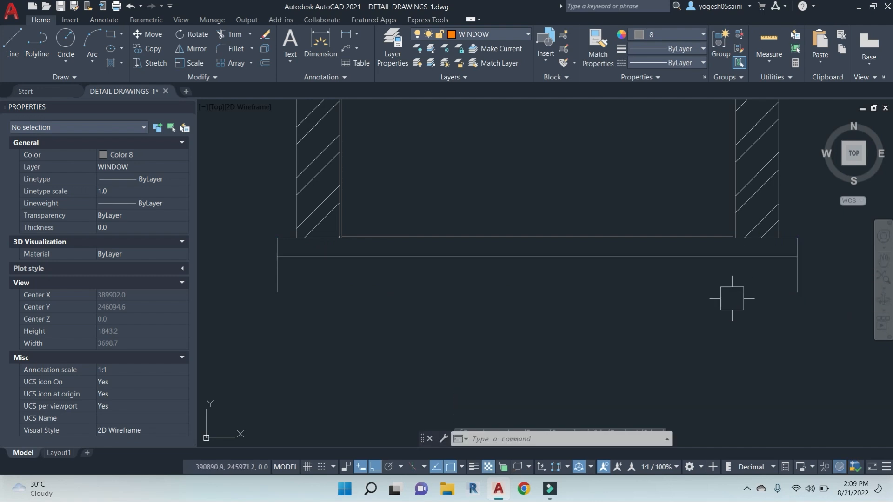
middle_click_drag(671, 301, 642, 281)
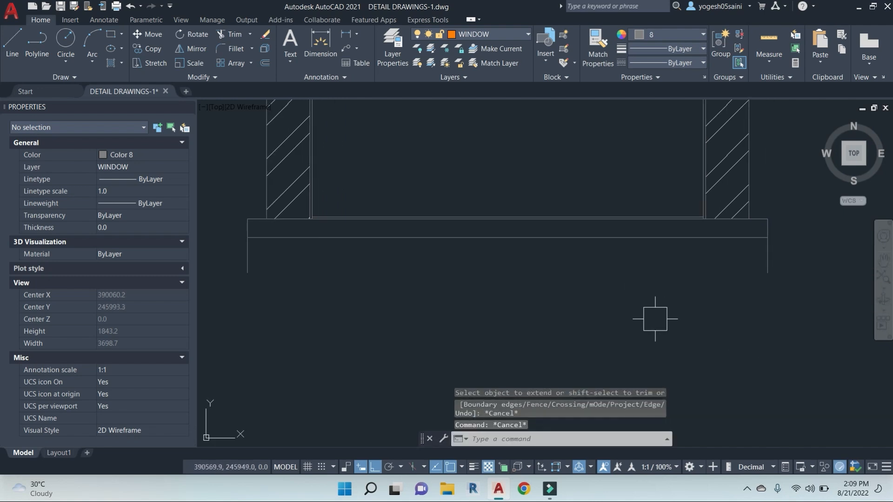
Step: Draw a circle of radius 6 inside the base slab beneath the left wall
scroll(330, 222, "up", 2)
key("Escape")
key("Escape")
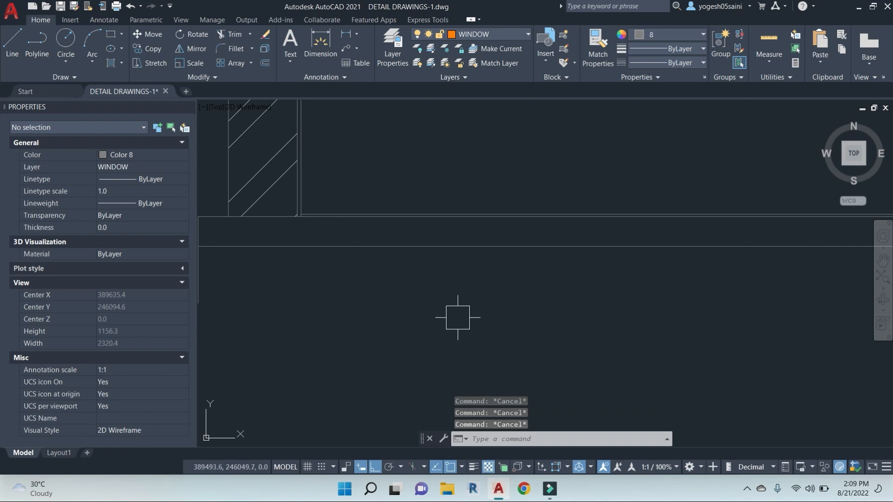
type("c")
key("Return")
scroll(295, 223, "up", 4)
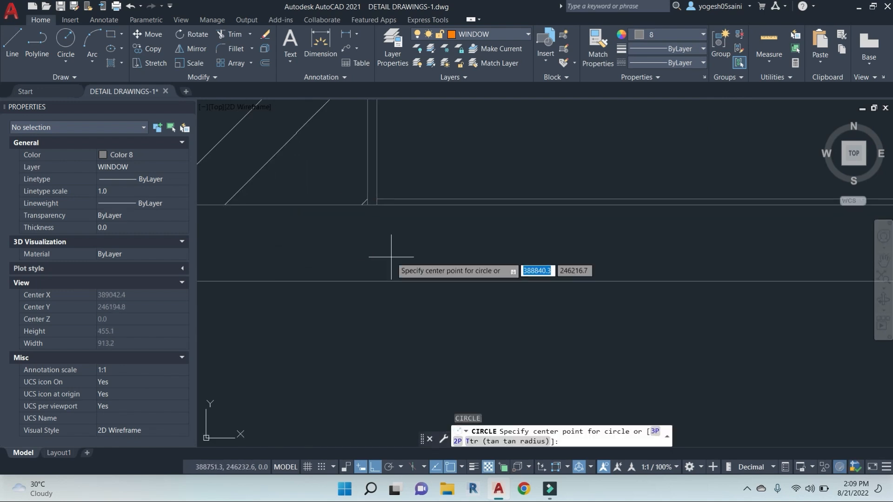
middle_click_drag(208, 223, 347, 236)
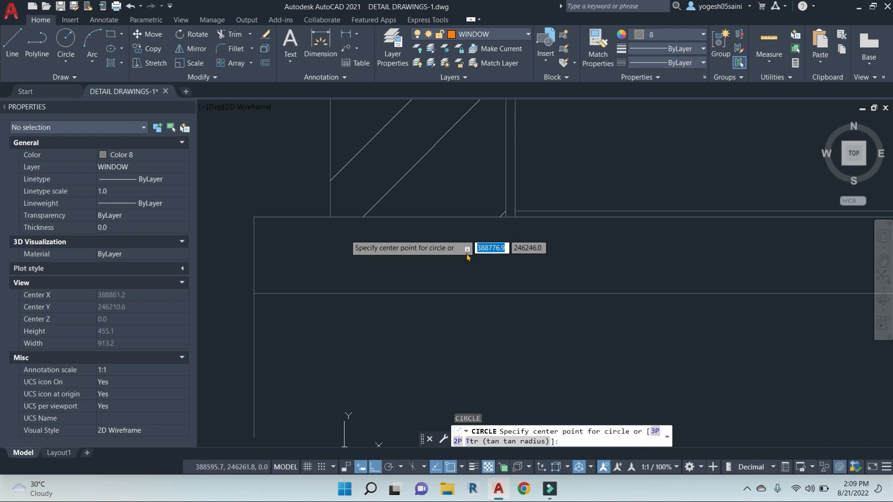
left_click(363, 238)
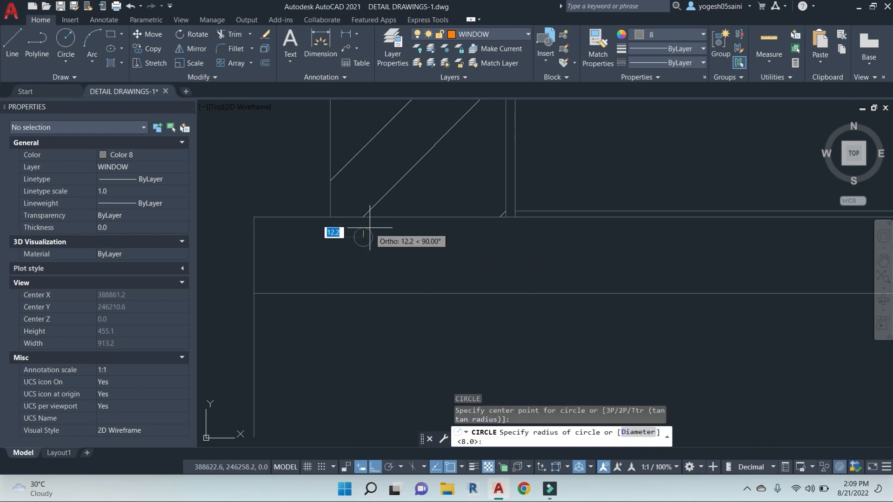
type("6")
key("Return")
key("Escape")
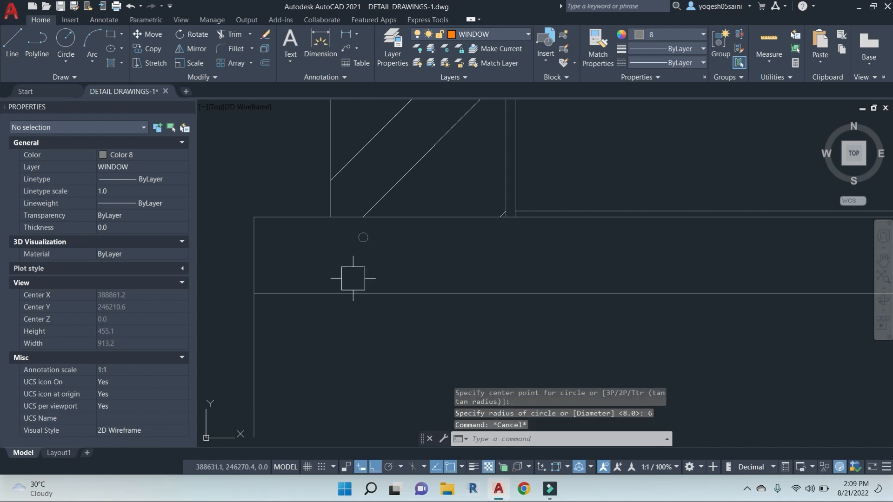
Step: Move the small circle straight up, close beneath the slab's top line
left_click(384, 248)
left_click(334, 227)
scroll(502, 277, "up", 4)
type("m")
key("Return")
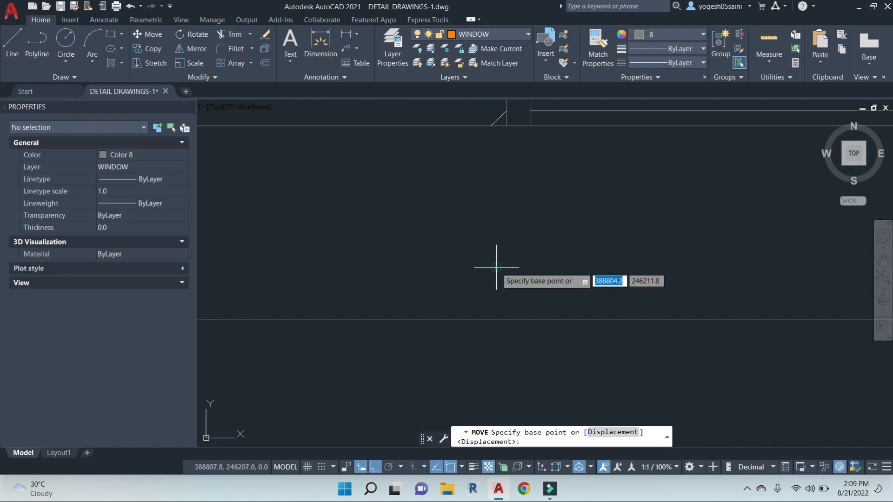
left_click(496, 269)
middle_click_drag(497, 233, 644, 266)
key("Escape")
key("Escape")
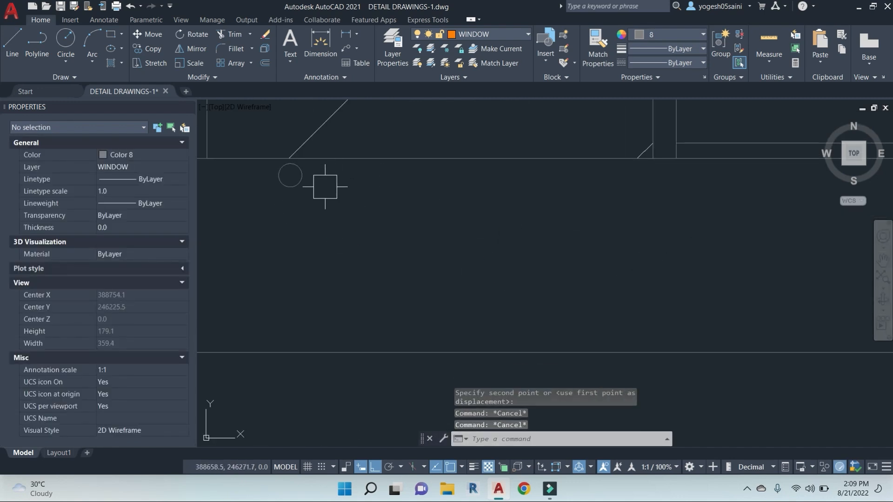
Step: Move the small circle down by about 2.9, away from the slab's top line
left_click(323, 187)
left_click(278, 169)
type("m")
key("Return")
left_click(426, 207)
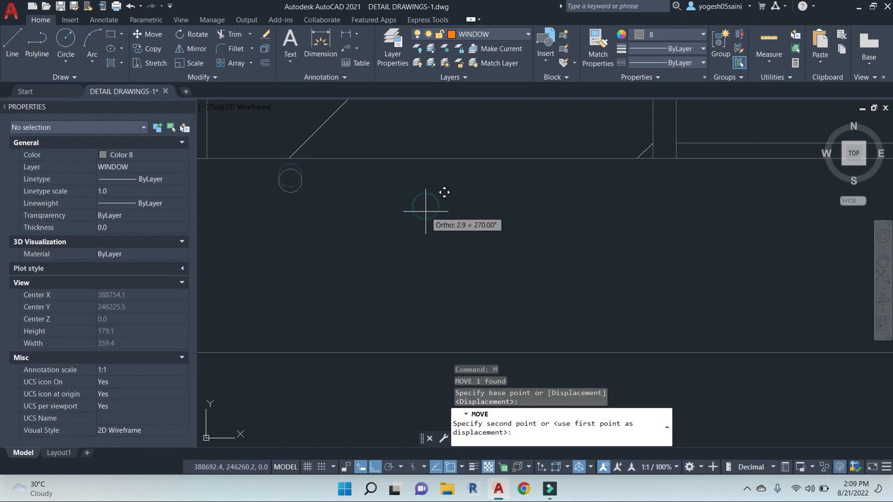
left_click(426, 212)
key("Escape")
key("Escape")
scroll(285, 178, "up", 4)
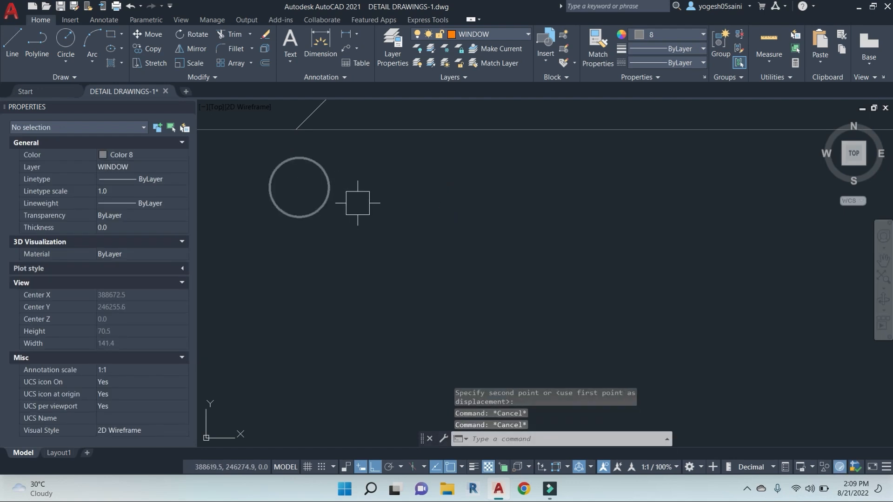
Step: Hatch the inside of the small circle and set its pattern to SOLID
key("Escape")
type("h")
key("Return")
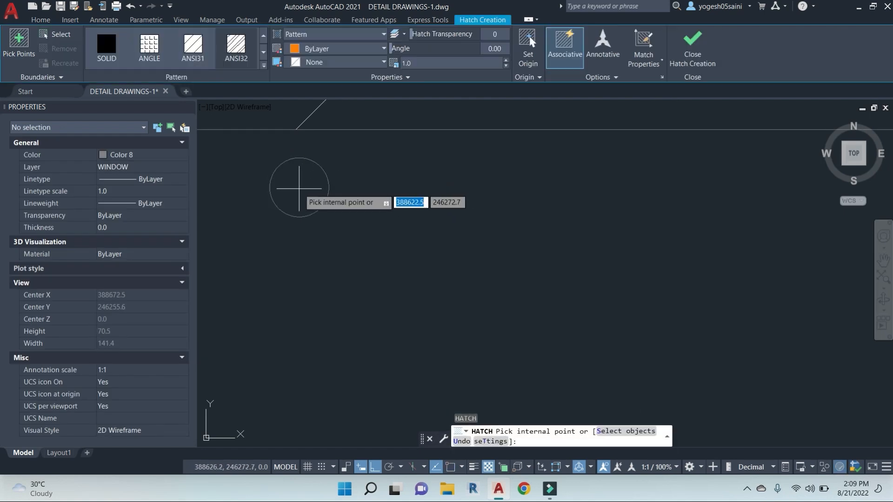
left_click(299, 188)
right_click(299, 189)
left_click(330, 197)
left_click(299, 187)
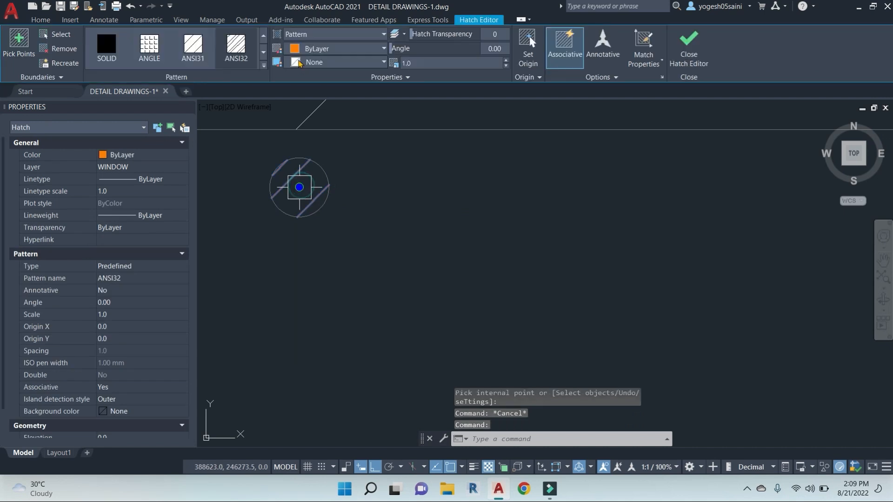
left_click(106, 44)
key("Escape")
Step: Copy the filled circle 150 horizontally to the right inside the slab
left_click(357, 235)
left_click(256, 155)
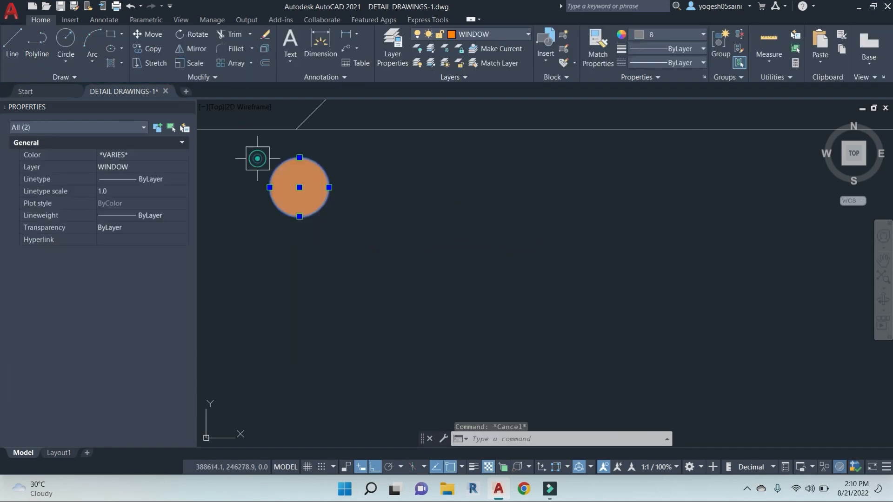
type("co")
key("Return")
scroll(382, 239, "down", 4)
scroll(361, 227, "down", 3)
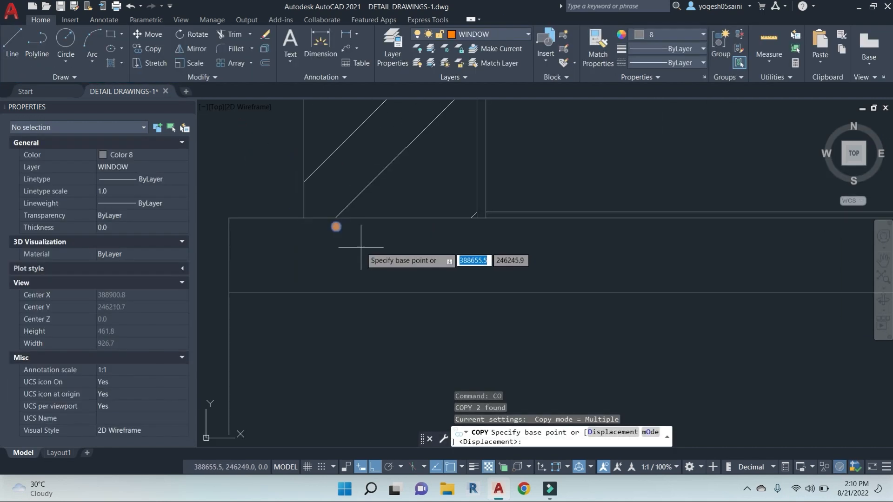
left_click(336, 226)
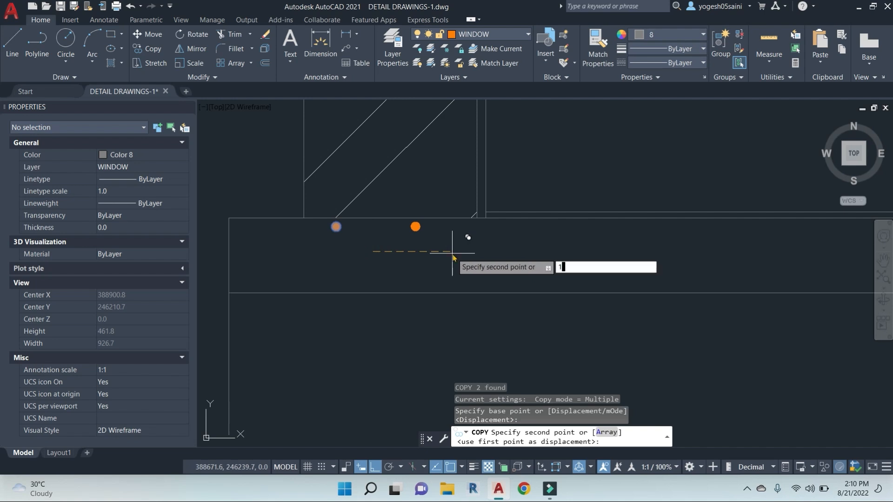
key("Return")
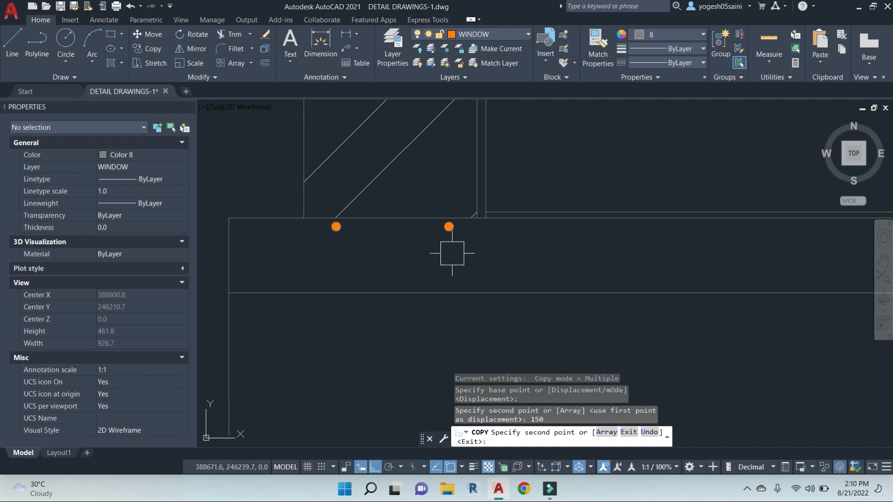
key("Escape")
key("Escape")
left_click(477, 259)
left_click(427, 218)
type("CO")
key("Return")
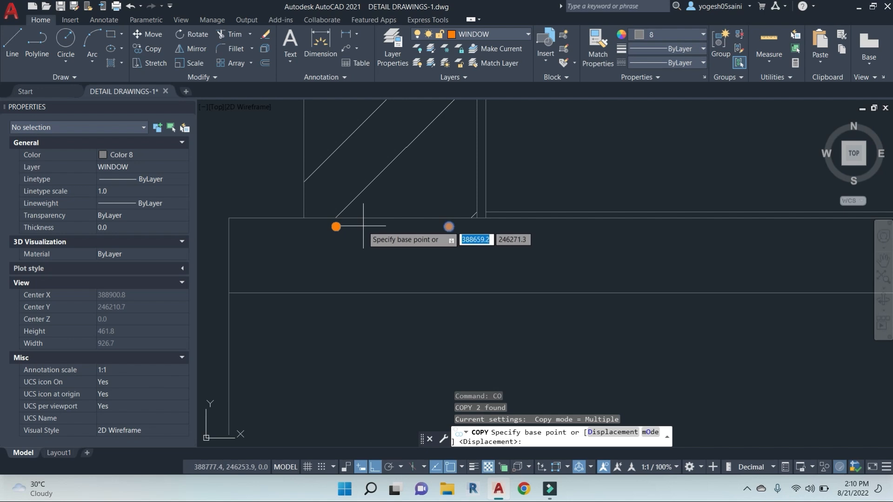
scroll(330, 226, "up", 2)
key("Escape")
key("Escape")
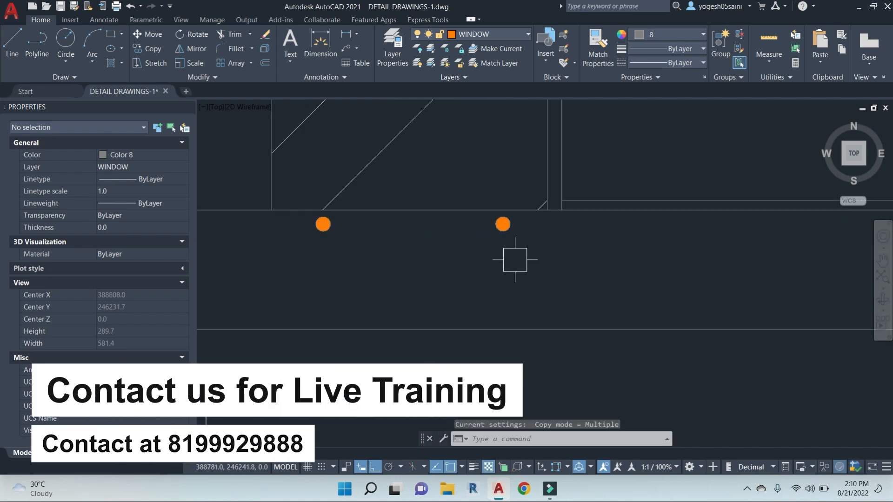
Step: Copy both filled circles straight down toward the slab's lower line
left_click(521, 259)
left_click(355, 235)
type("CO")
key("Return")
left_click(571, 246)
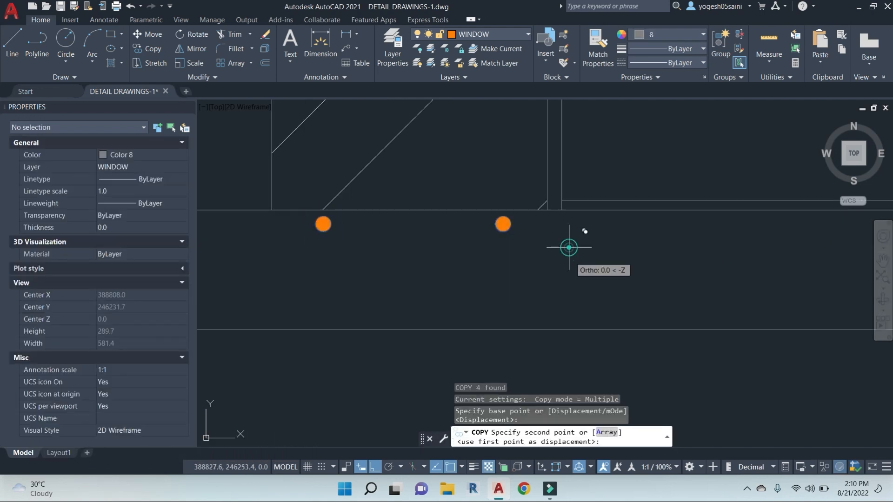
left_click(571, 330)
key("Escape")
key("Escape")
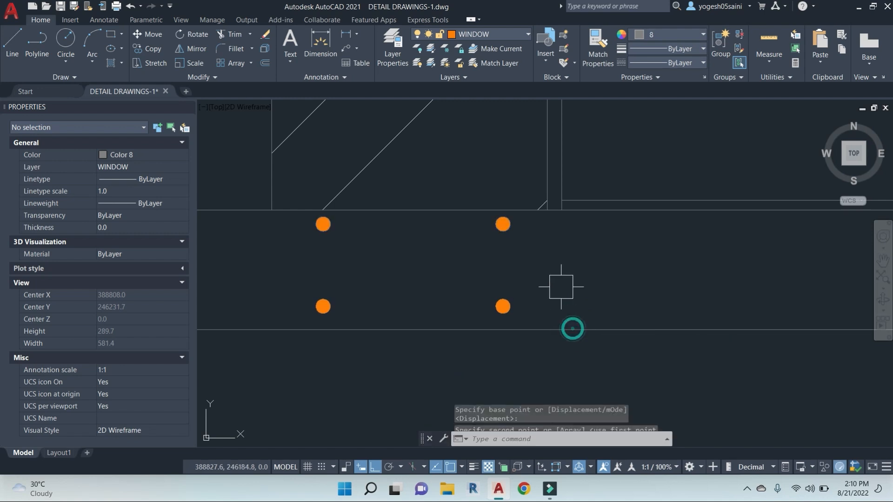
Step: Erase the upper pair of filled circles near the slab's top line
left_click(552, 263)
left_click(300, 221)
type("E")
key("Return")
Step: Move the remaining pair of filled circles slightly down, closer to the slab's lower line
left_click(557, 315)
left_click(300, 282)
type("M")
key("Return")
key("Escape")
Step: Copy the pair of filled circles repeatedly to the right along the slab's lower line, keeping the 150 spacing
left_click(285, 288)
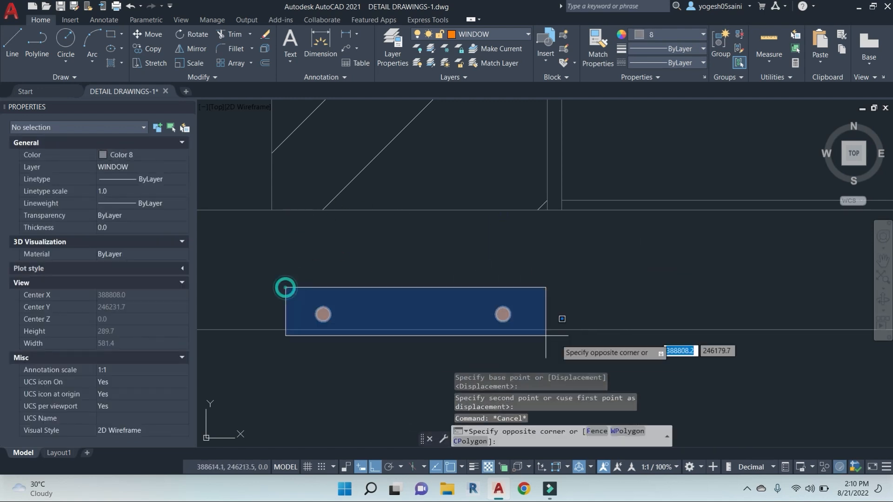
left_click(546, 335)
type("CO")
key("Return")
left_click(532, 314)
scroll(647, 314, "down", 1)
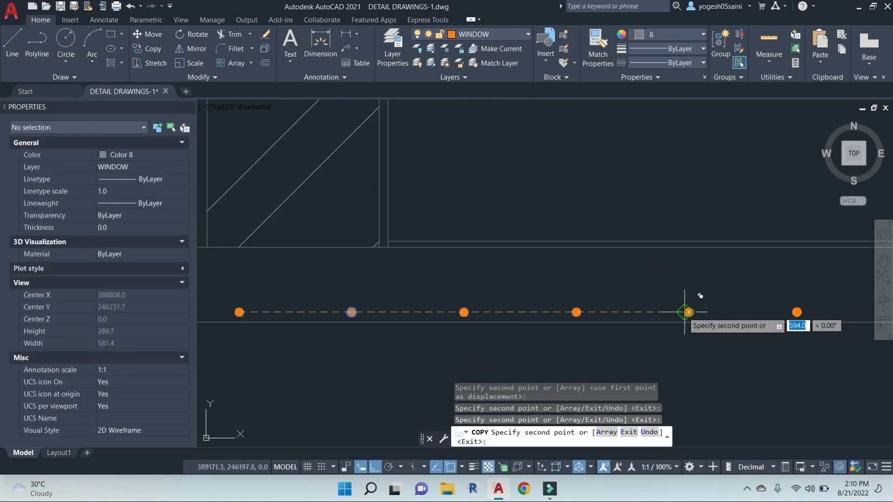
left_click(687, 312)
middle_click_drag(745, 312, 447, 319)
left_click(500, 317)
middle_click_drag(590, 319, 440, 321)
scroll(439, 320, "up", 1)
left_click(466, 320)
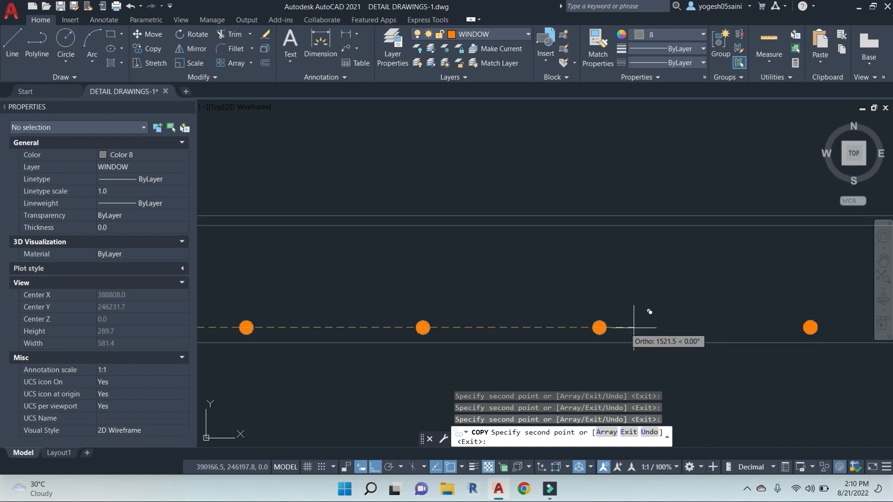
scroll(634, 327, "down", 1)
left_click(512, 324)
key("Escape")
Step: Copy a group of the filled circles further right to continue the evenly spaced row to the slab's right end
left_click(252, 280)
left_click(698, 401)
type("co")
left_click(351, 306)
scroll(530, 318, "down", 2)
left_click(551, 312)
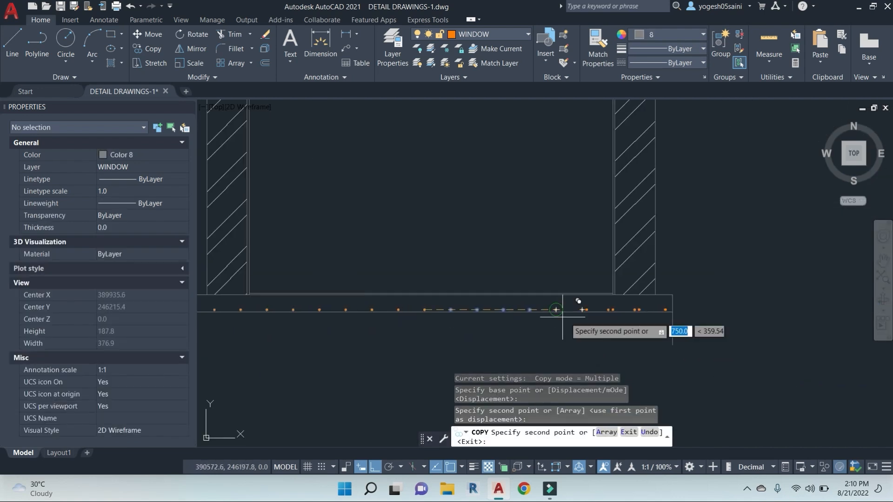
key("Escape")
key("Escape")
scroll(693, 320, "down", 2)
scroll(574, 314, "up", 3)
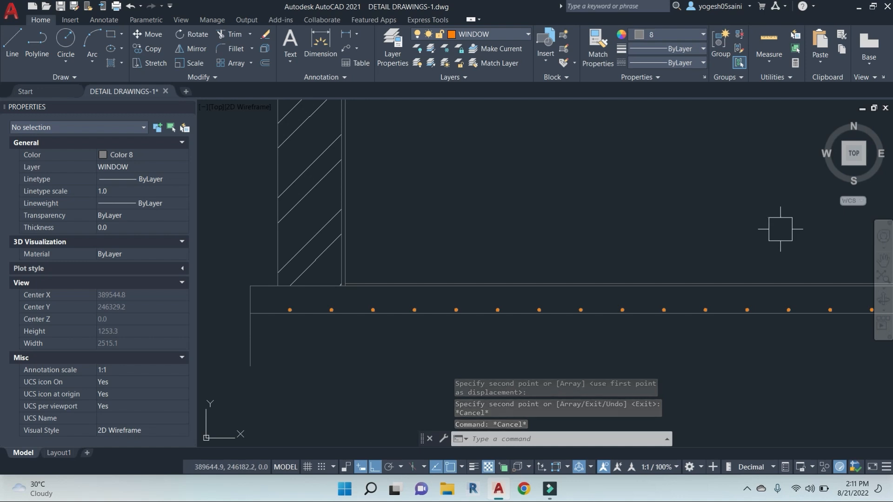
middle_click_drag(805, 275, 827, 219)
scroll(653, 247, "down", 2)
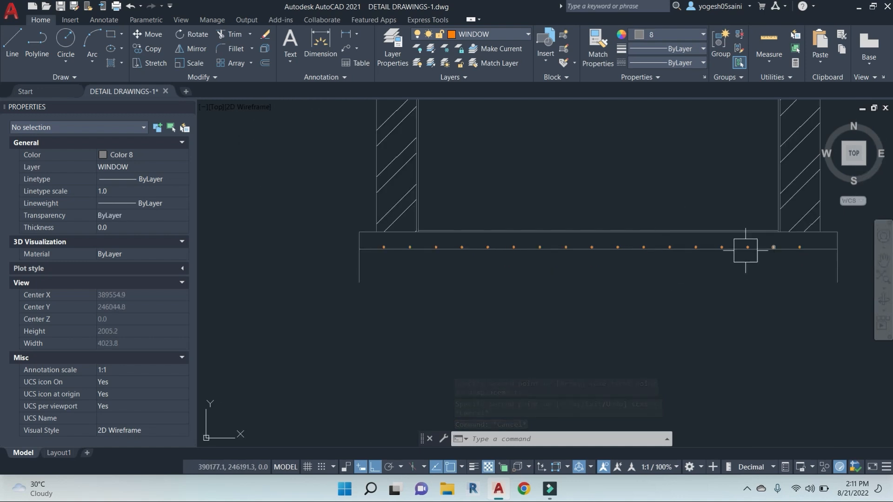
middle_click_drag(557, 288, 554, 279)
key("Escape")
key("Escape")
key("Escape")
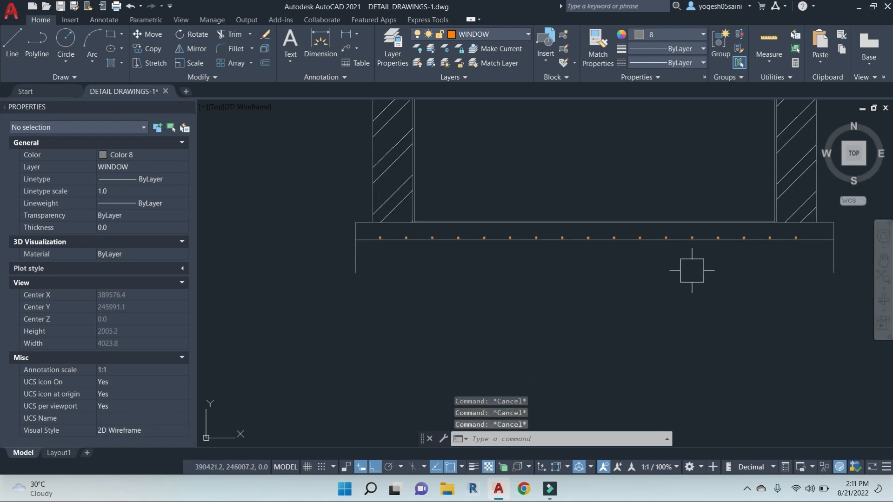
key("Return")
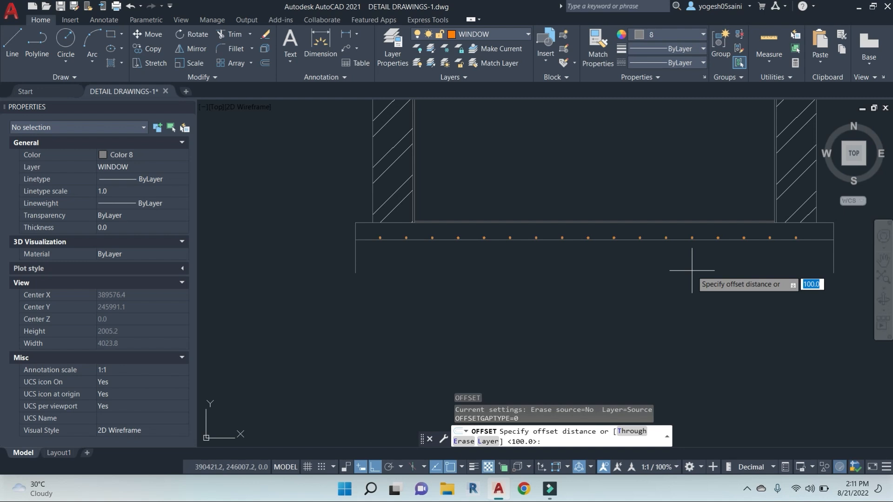
key("Escape")
key("Escape")
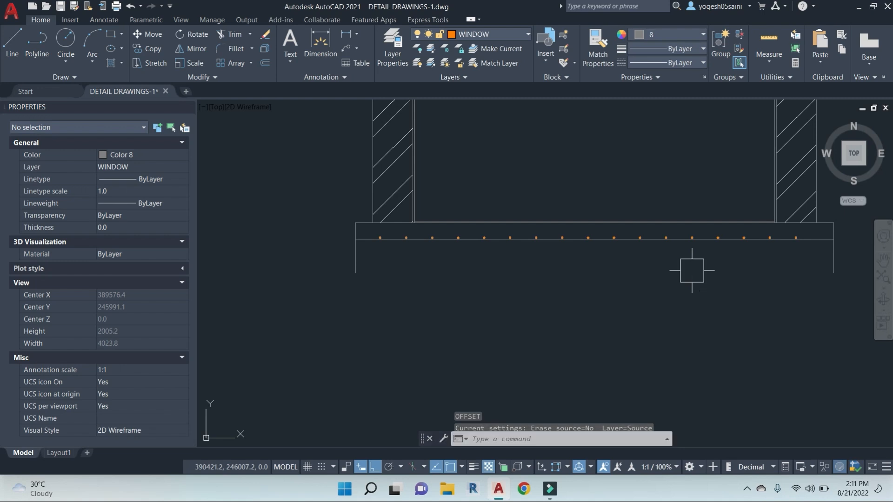
Step: Offset the base slab's lower line 50 downward
key("Return")
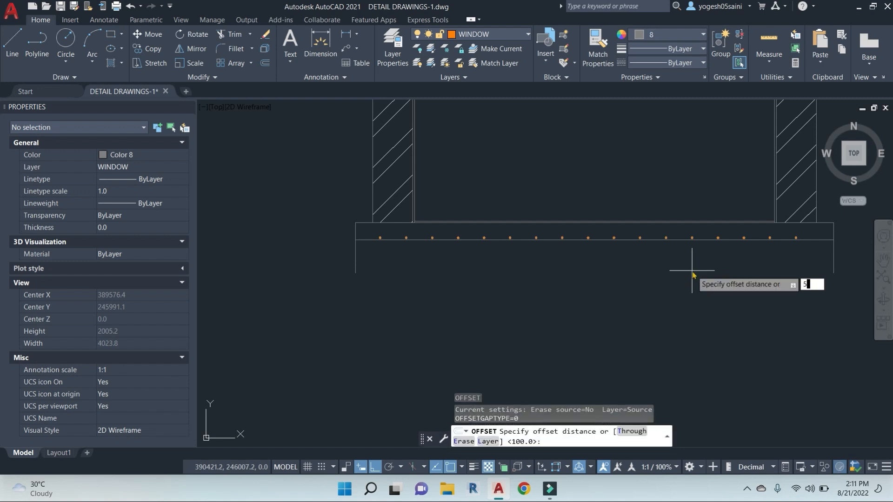
key("Return")
scroll(686, 256, "up", 2)
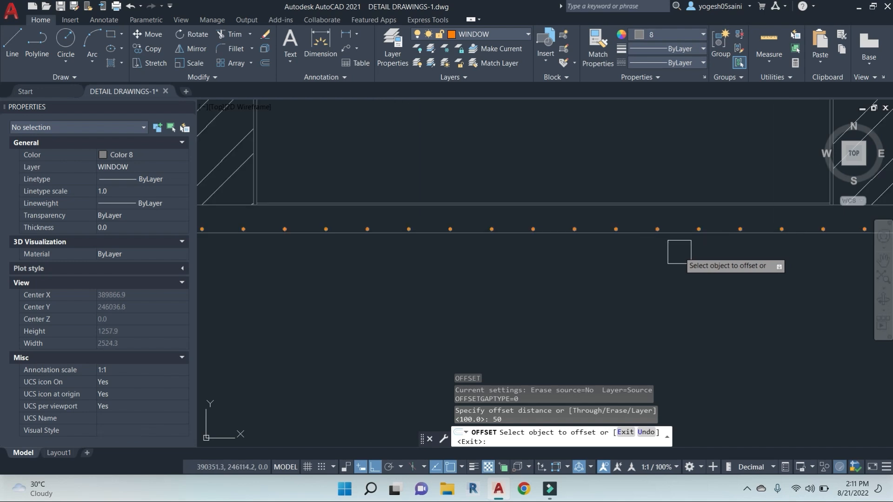
left_click(680, 233)
left_click(684, 272)
scroll(686, 284, "down", 4)
key("Escape")
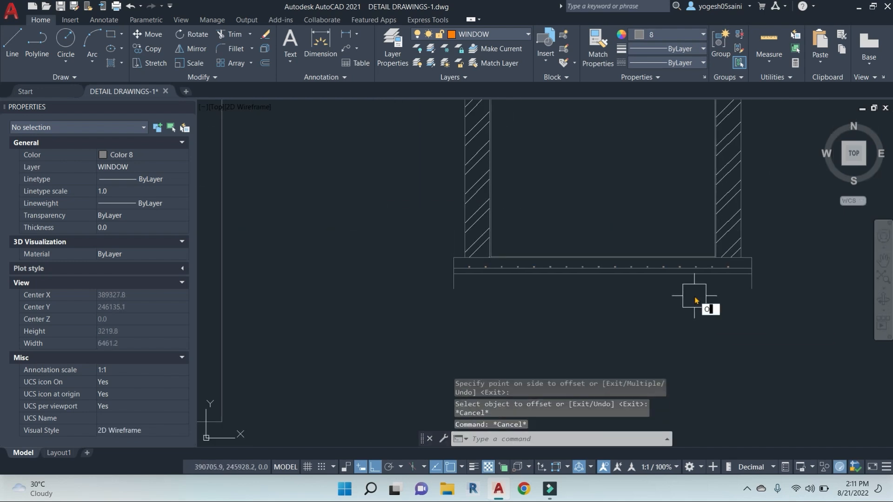
Step: Offset the lowest line under the base slab 100 downward to form another layer
key("Return")
key("Return")
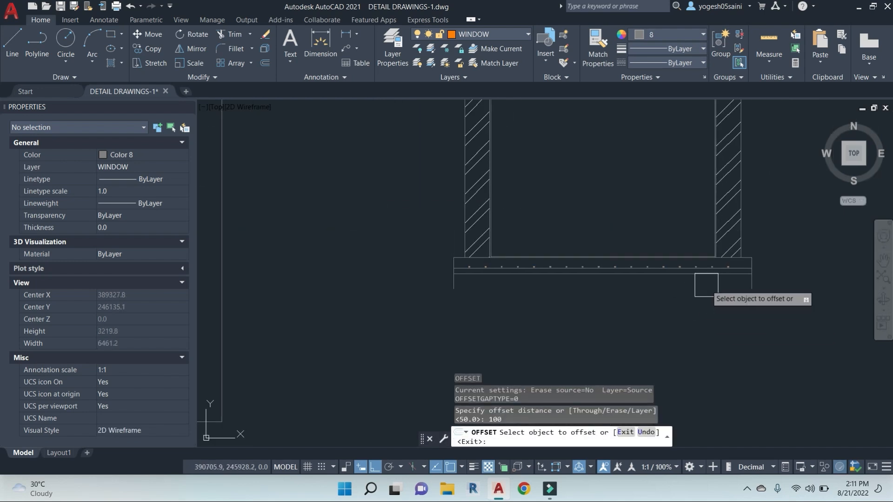
left_click(707, 274)
left_click(713, 339)
key("Escape")
key("Escape")
key("Escape")
key("Escape")
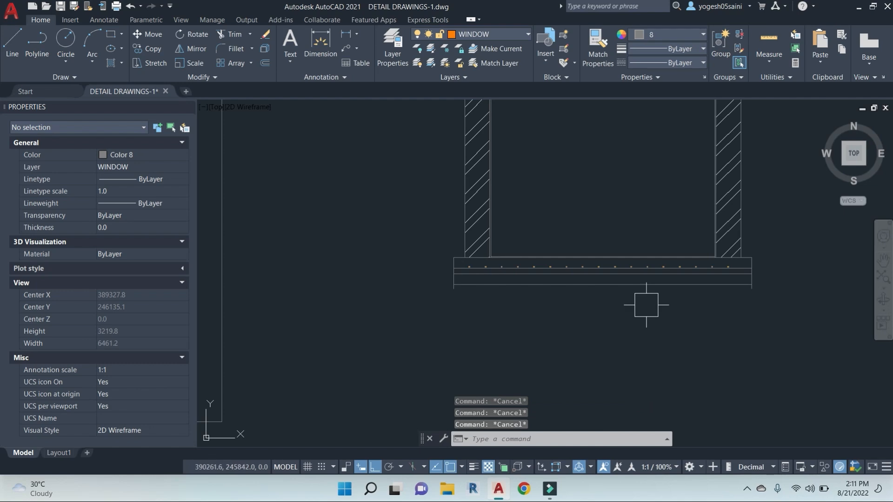
Step: Hatch the 100-deep bottom layer under the base slab with the ANSI32 pattern
type("h")
key("Return")
scroll(591, 264, "up", 5)
left_click(598, 319)
right_click(633, 328)
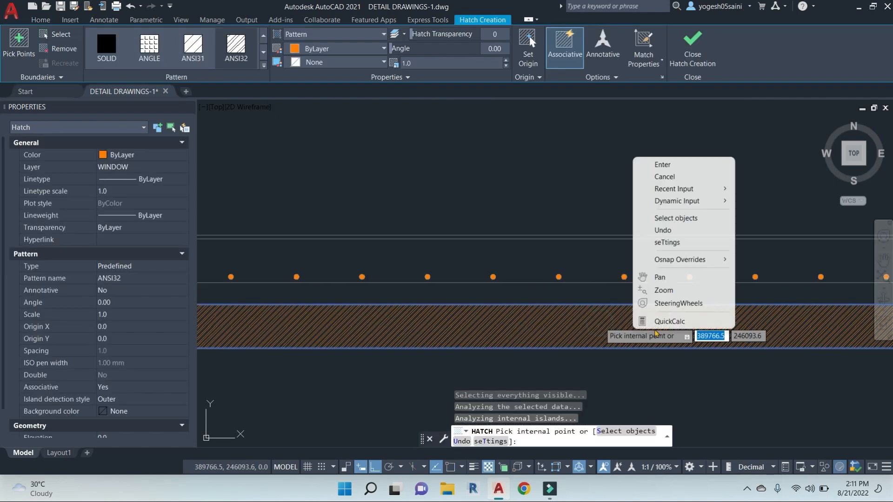
left_click(681, 164)
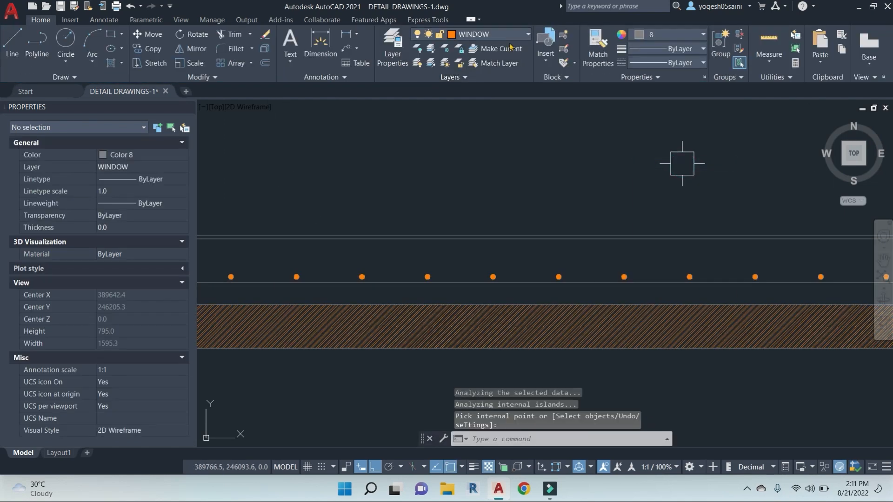
Step: Make layer 0 current and set the object colour to ByLayer
left_click(524, 36)
left_click(465, 52)
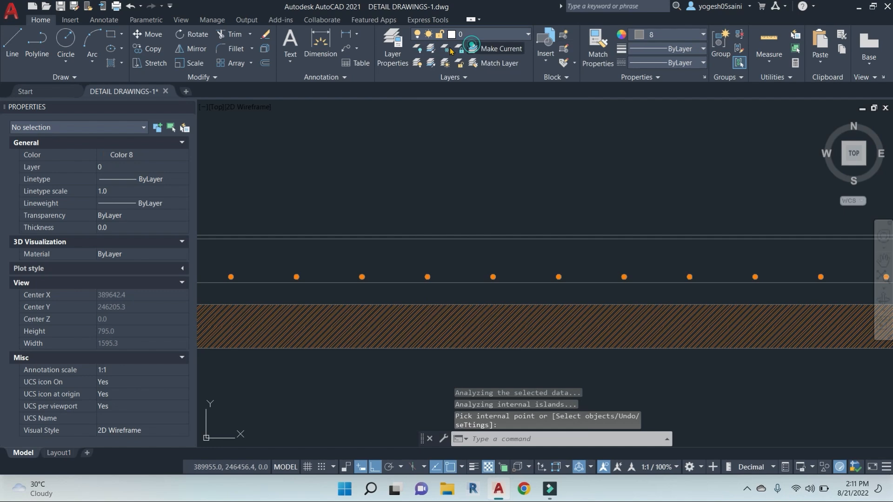
left_click(673, 35)
left_click(663, 49)
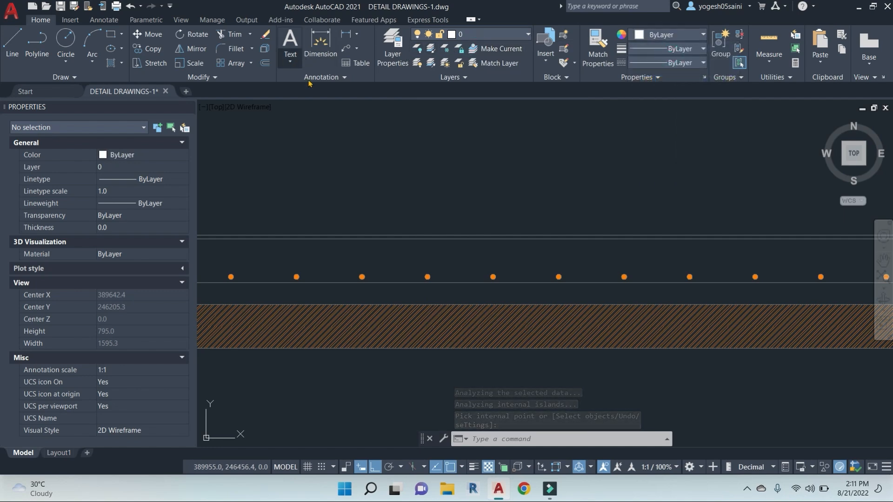
Step: Change the bottom layer's hatch pattern to BOX
left_click(408, 319)
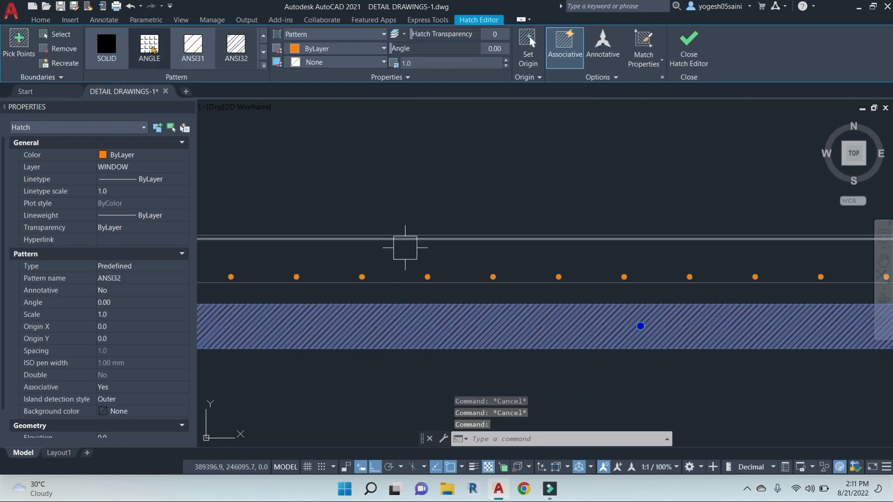
left_click(263, 65)
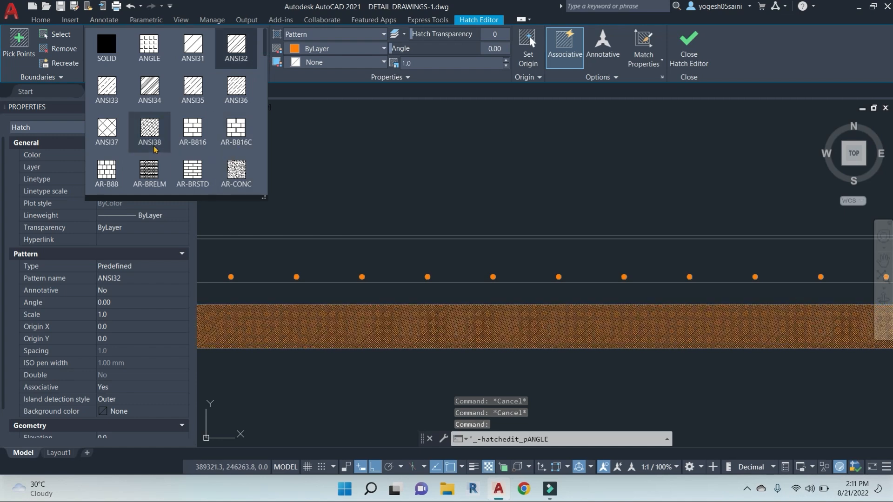
scroll(155, 149, "down", 2)
scroll(150, 147, "down", 1)
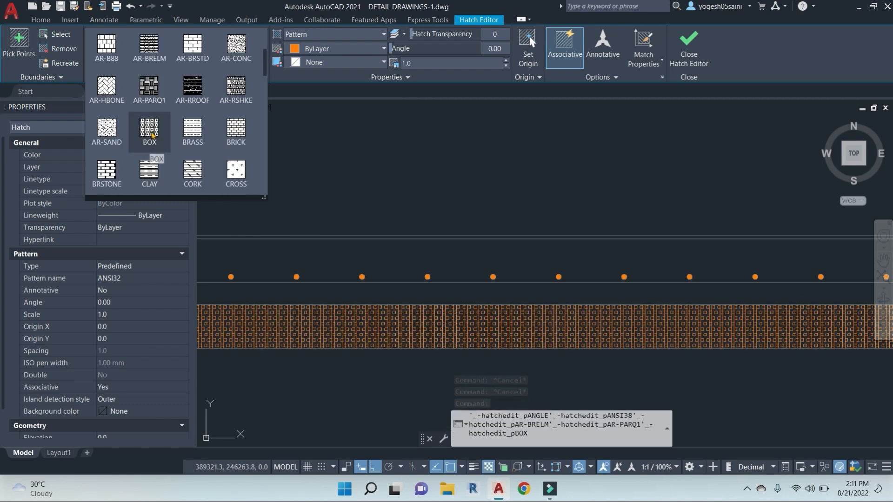
left_click(151, 127)
key("Escape")
key("Escape")
scroll(527, 314, "down", 10)
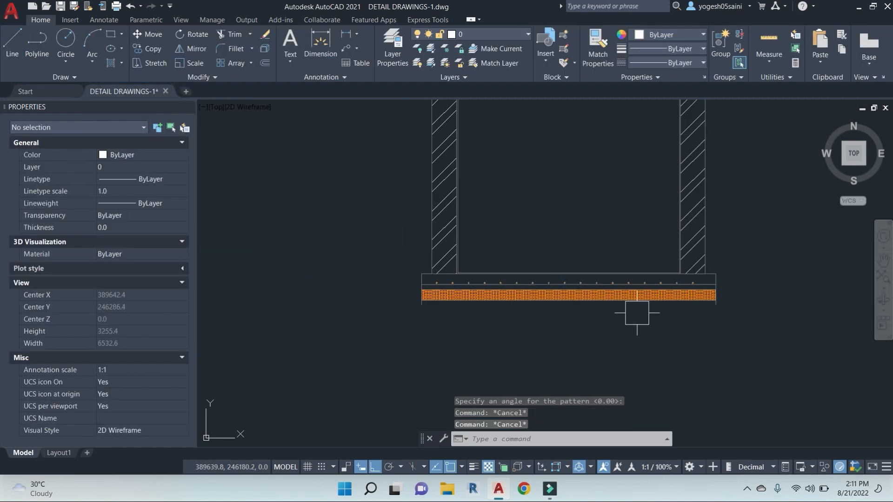
Step: Add a vertical linear dimension for the full height of the section's right wall, placed outside the wall
type("D")
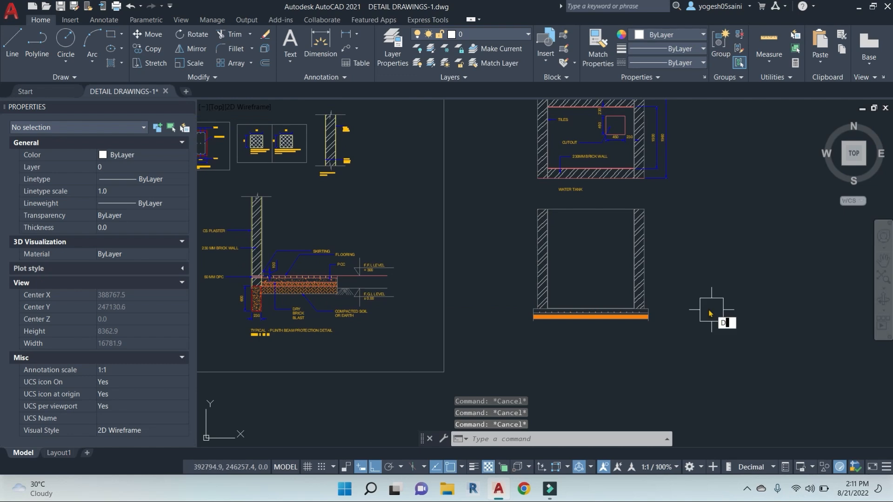
type("IMLI")
key("Return")
scroll(653, 219, "up", 6)
left_click(616, 180)
scroll(642, 367, "down", 2)
middle_click_drag(647, 367, 639, 231)
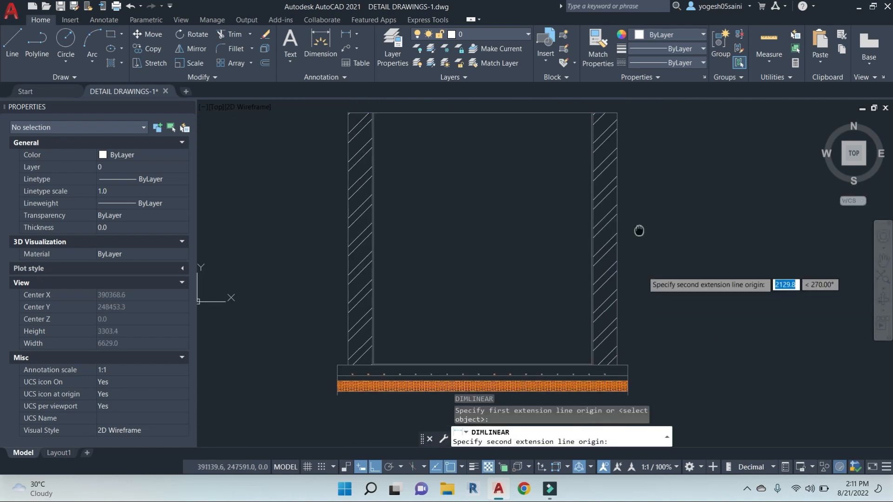
scroll(624, 343, "up", 4)
left_click(615, 398)
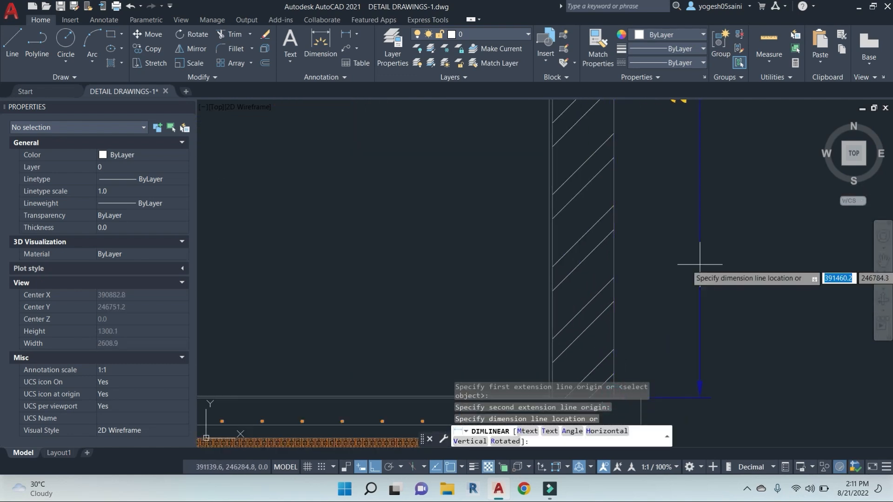
scroll(700, 264, "down", 4)
left_click(693, 255)
scroll(631, 290, "up", 4)
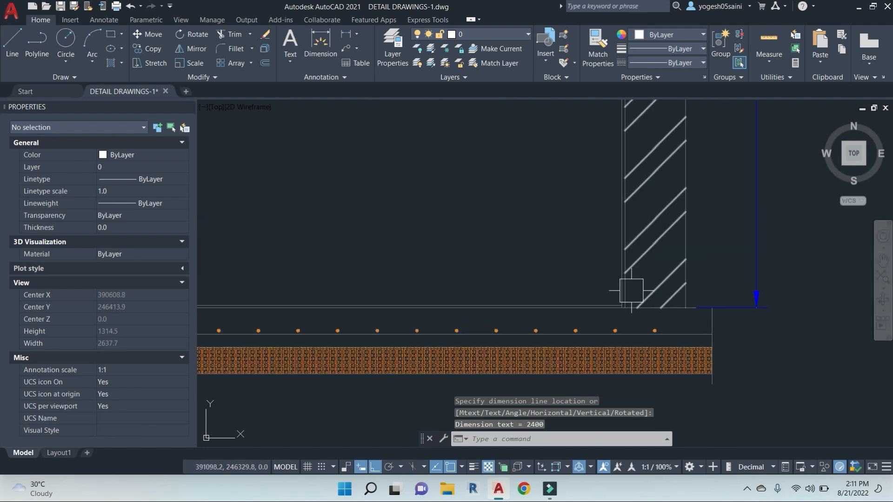
Step: Add a vertical linear dimension for the base slab's thickness, aligned with the wall height dimension
scroll(628, 286, "down", 6)
middle_click_drag(558, 223, 591, 253)
scroll(674, 328, "up", 7)
scroll(723, 292, "up", 3)
key("Return")
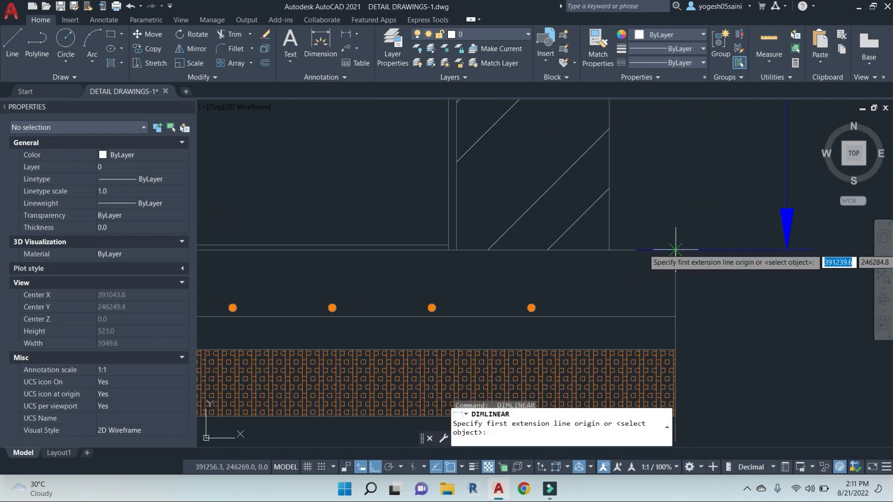
left_click(676, 250)
left_click(676, 317)
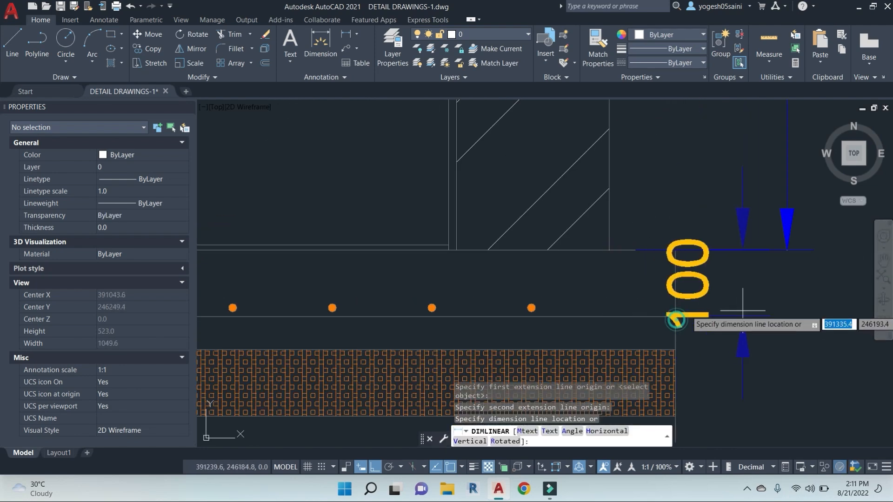
left_click(787, 175)
Step: Dimension the thin layer between the base slab and the hatched layer, in line with the slab thickness dimension
key("Return")
left_click(676, 317)
left_click(676, 350)
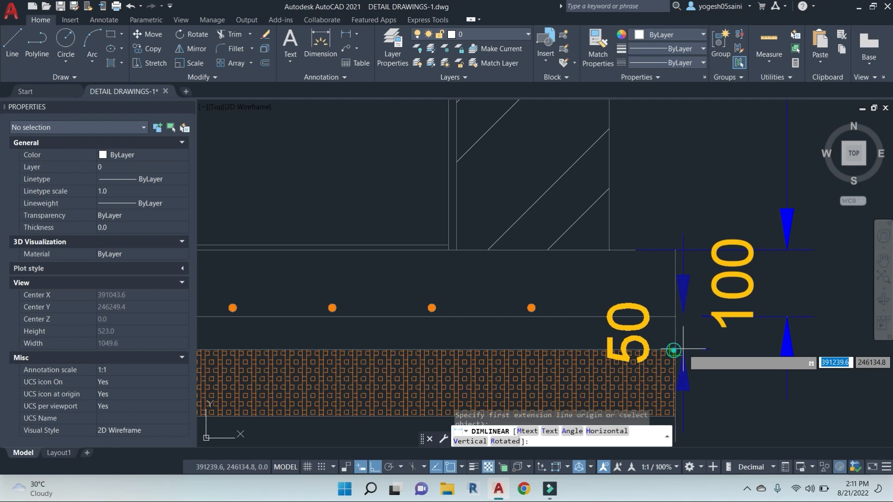
left_click(787, 315)
middle_click_drag(787, 315, 721, 239)
Step: Move the thin layer's dimension text to the right so it clears the slab thickness text
left_click(672, 284)
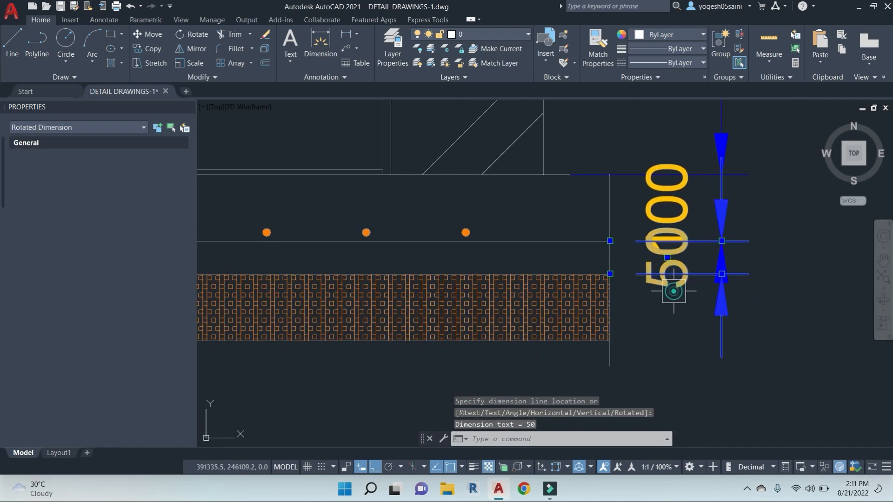
left_click(667, 257)
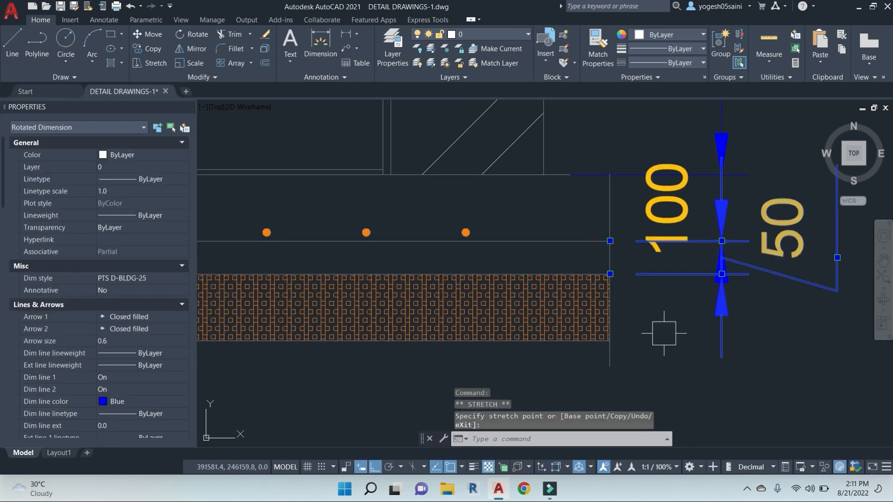
scroll(664, 333, "down", 8)
key("Escape")
key("Escape")
key("Escape")
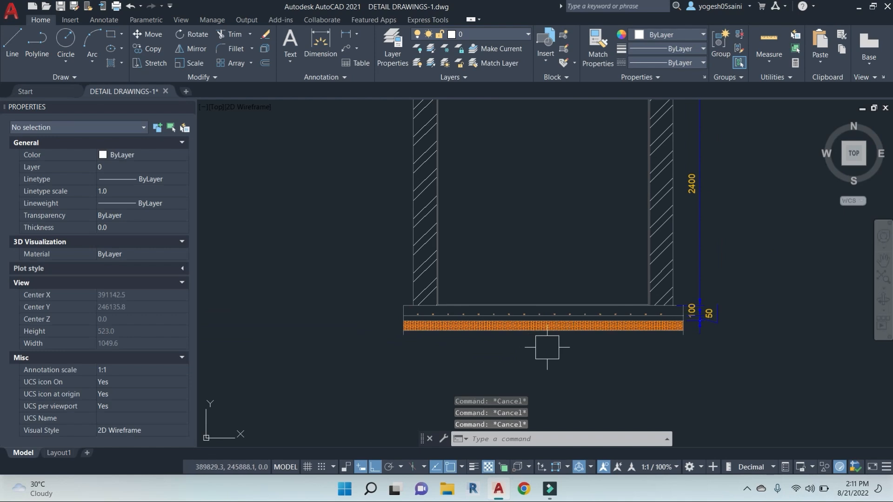
Step: Trim the side line ends that overhang below the hatched layer and save the drawing
type("TR")
key("Return")
key("Return")
left_click(404, 342)
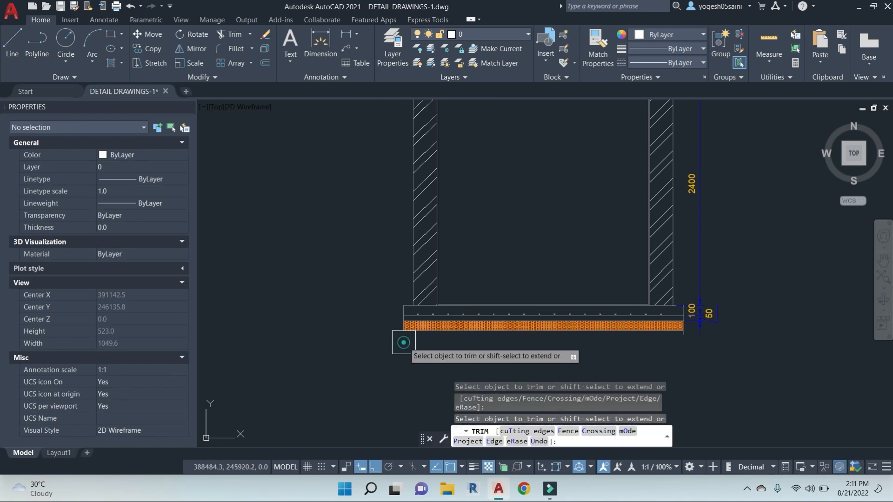
left_click(691, 344)
scroll(679, 343, "up", 6)
left_click(698, 319)
scroll(687, 326, "down", 6)
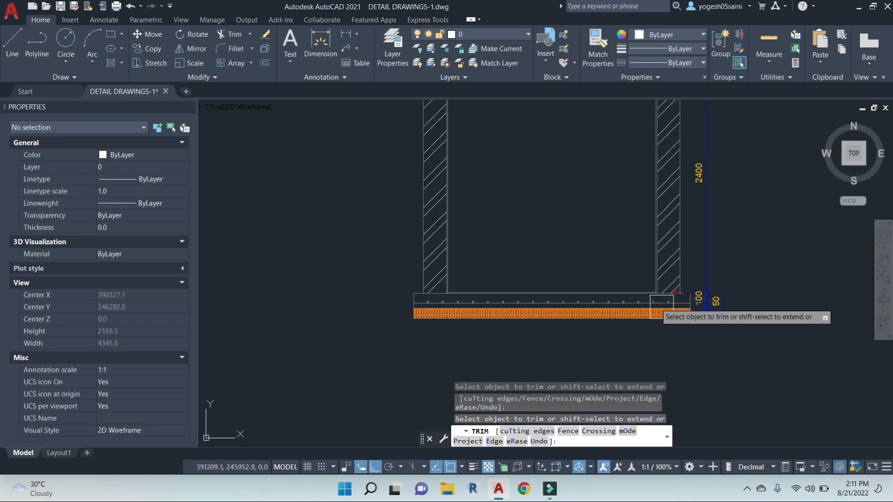
middle_click_drag(635, 262, 663, 290)
key("Escape")
key("Escape")
key("ctrl+s")
Step: Draw vertical construction lines through the left and right sides of the plan's cutout, down across the section
scroll(650, 279, "down", 5)
middle_click_drag(624, 243, 598, 270)
key("Escape")
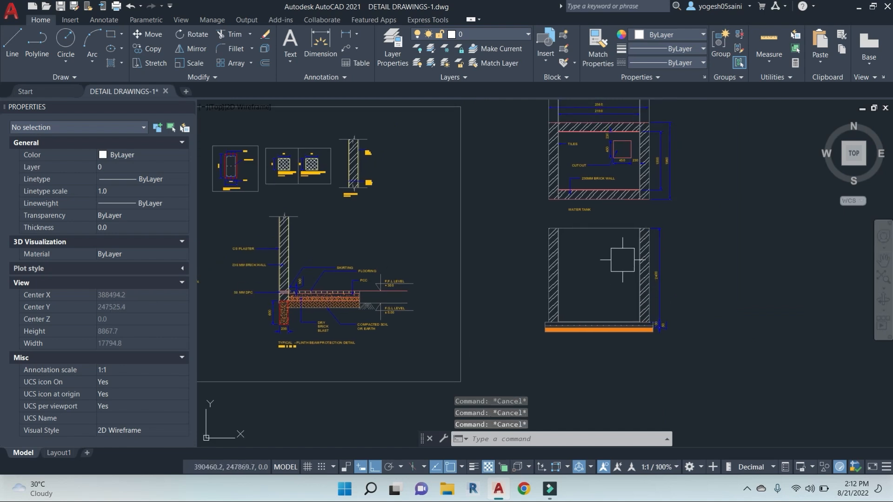
type("XL")
key("Return")
type("V")
key("Return")
scroll(624, 143, "up", 4)
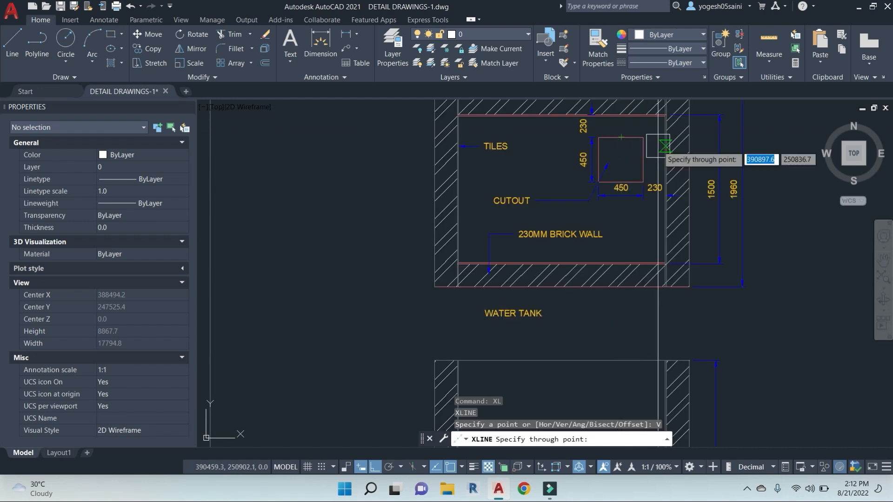
left_click(599, 137)
scroll(632, 335, "down", 3)
middle_click_drag(635, 404, 615, 312)
key("Escape")
key("Escape")
key("Escape")
key("Escape")
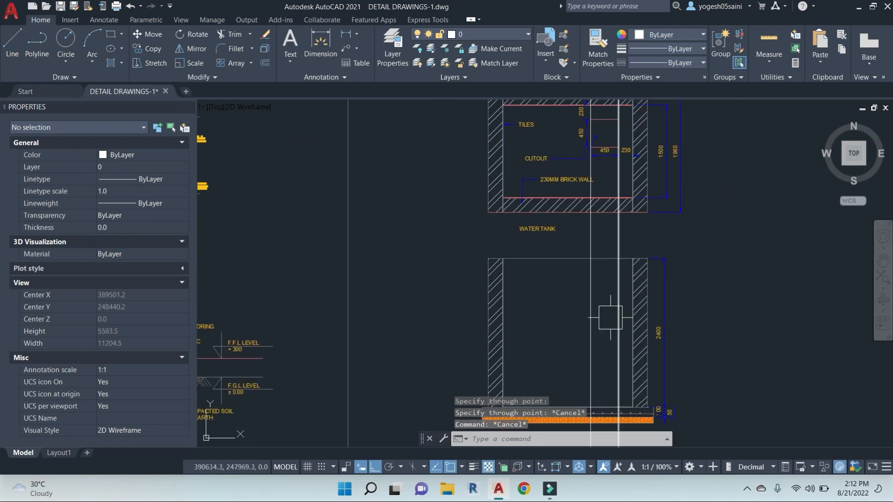
scroll(609, 263, "up", 4)
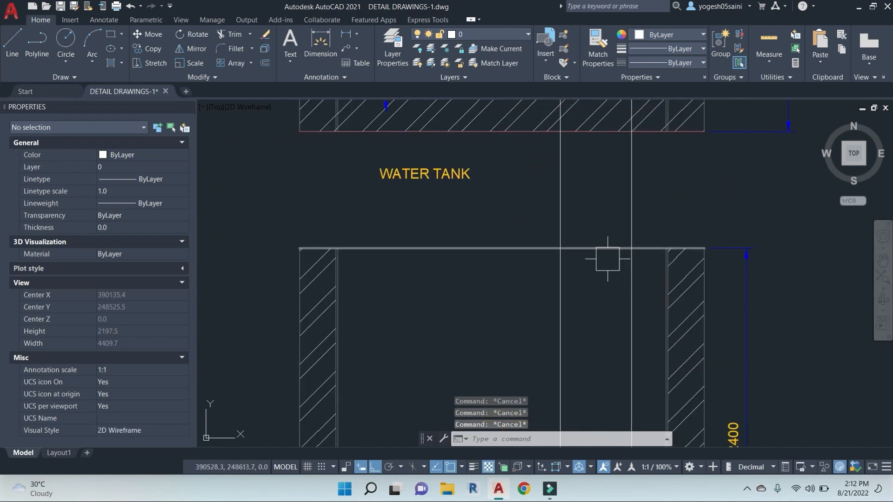
type("TR")
key("Return")
key("Return")
key("Escape")
key("Escape")
key("Escape")
key("Escape")
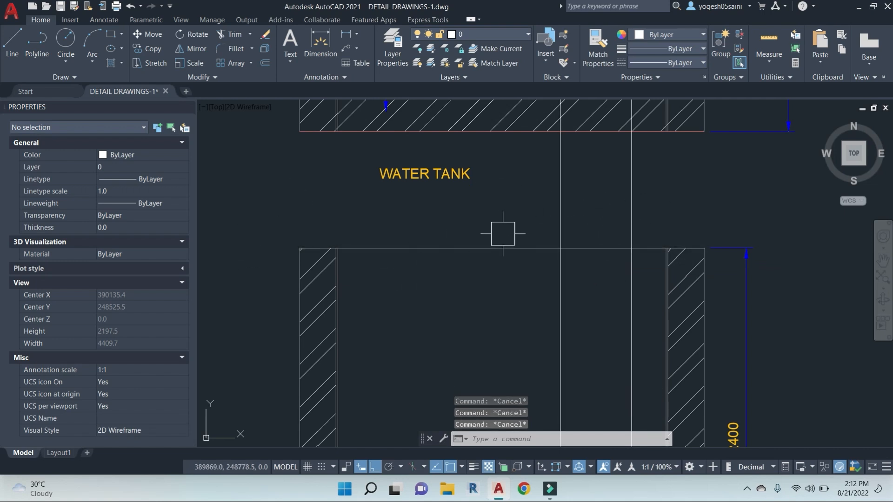
Step: Offset the section's top line 150 upward for the top slab
key("Return")
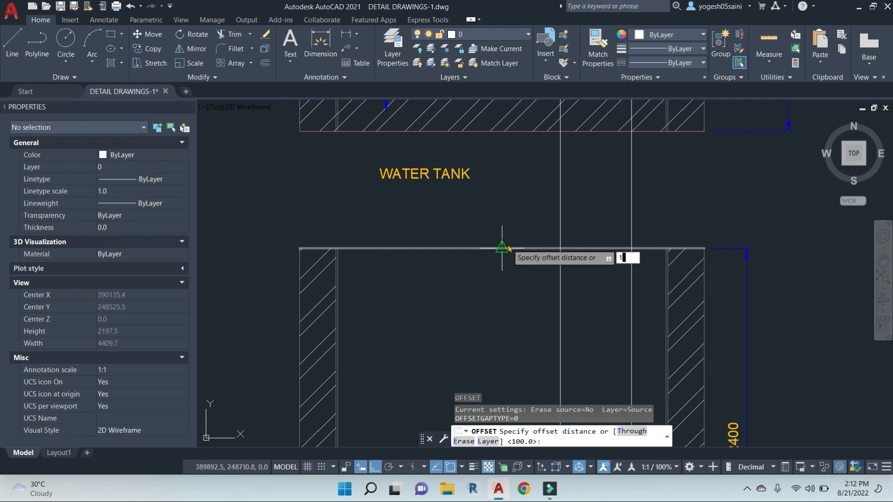
key("Return")
left_click(517, 248)
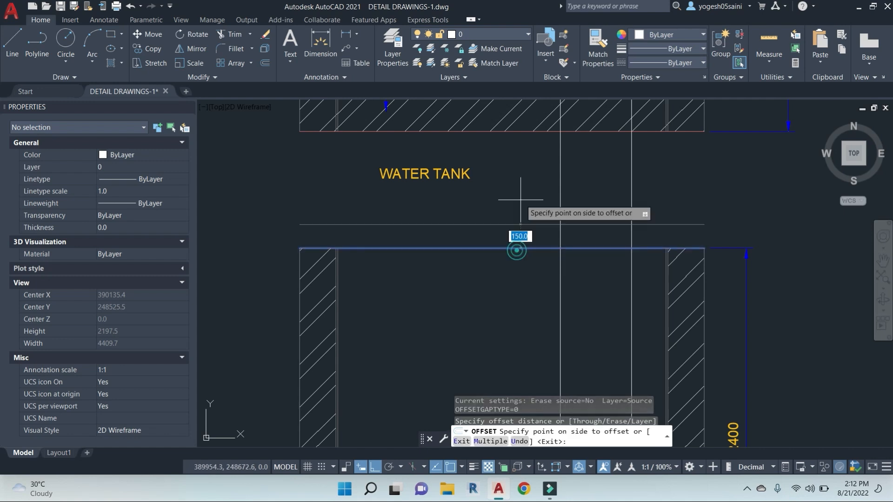
left_click(523, 200)
key("Escape")
key("Escape")
key("Escape")
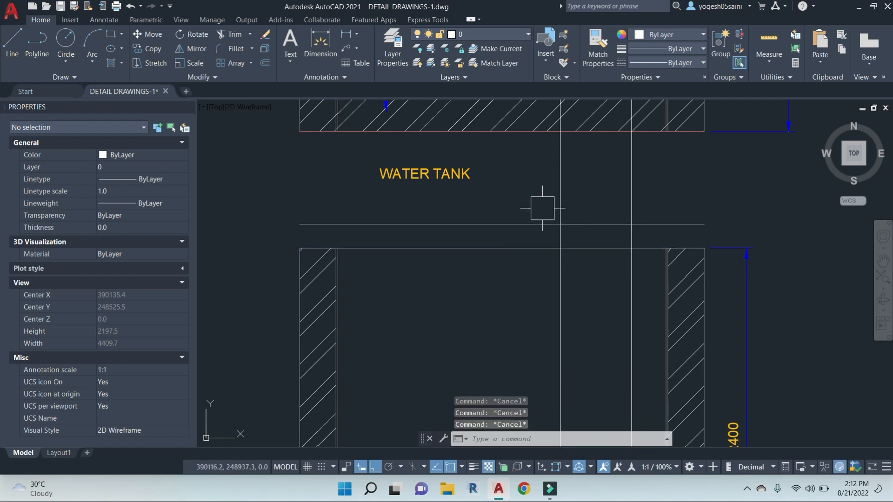
Step: Close both ends of the top slab with vertical lines between its upper and lower lines
type("l")
key("Return")
left_click(704, 225)
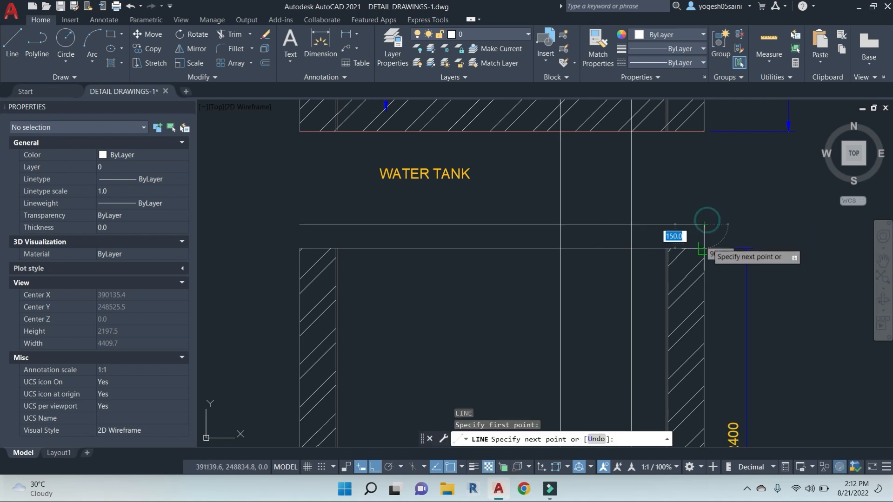
left_click(704, 248)
key("Escape")
key("Return")
left_click(300, 225)
left_click(299, 249)
key("Escape")
key("Escape")
scroll(395, 256, "down", 2)
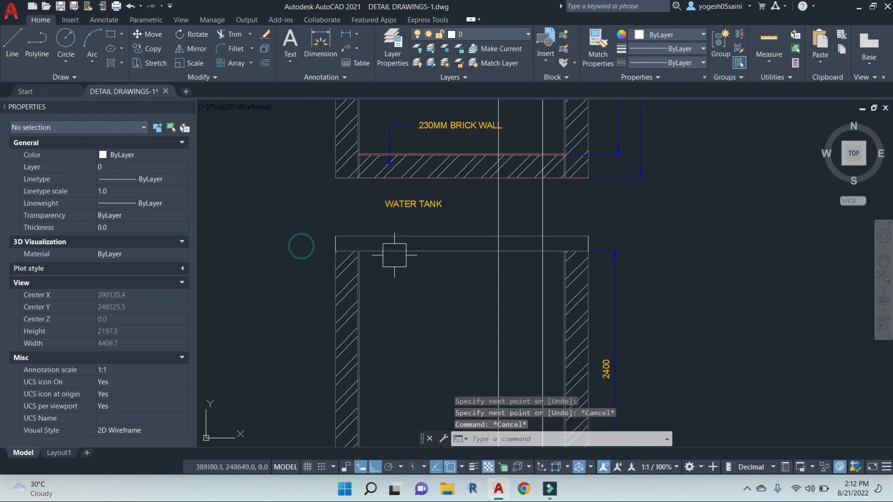
Step: Copy the row of reinforcement dots from the base slab to just above the top slab's lower line
scroll(417, 286, "down", 2)
middle_click_drag(421, 277, 468, 283)
scroll(473, 274, "up", 4)
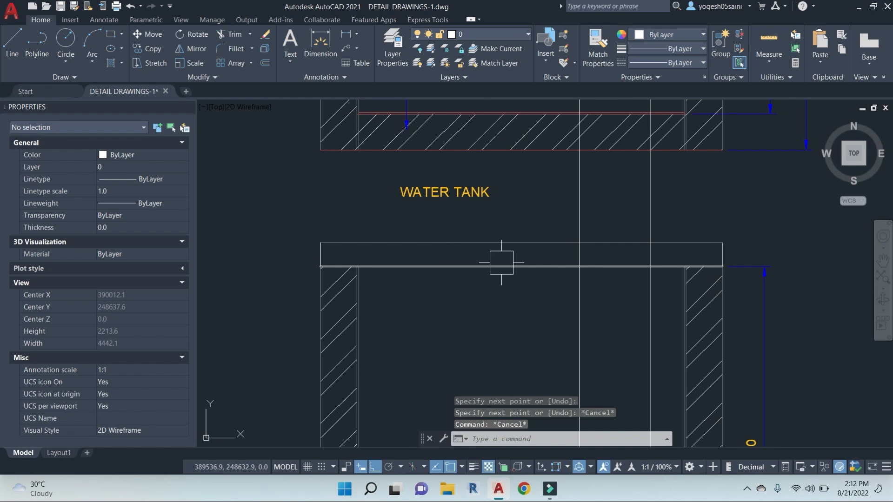
scroll(514, 257, "down", 2)
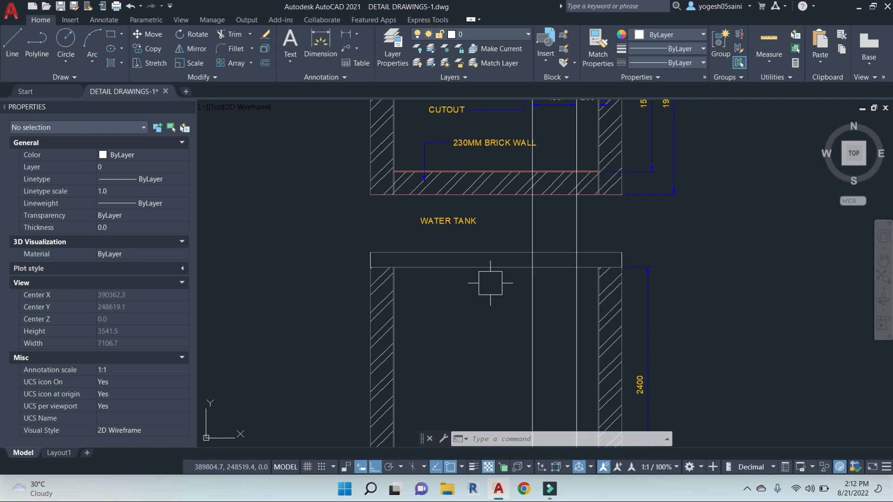
scroll(473, 249, "up", 8)
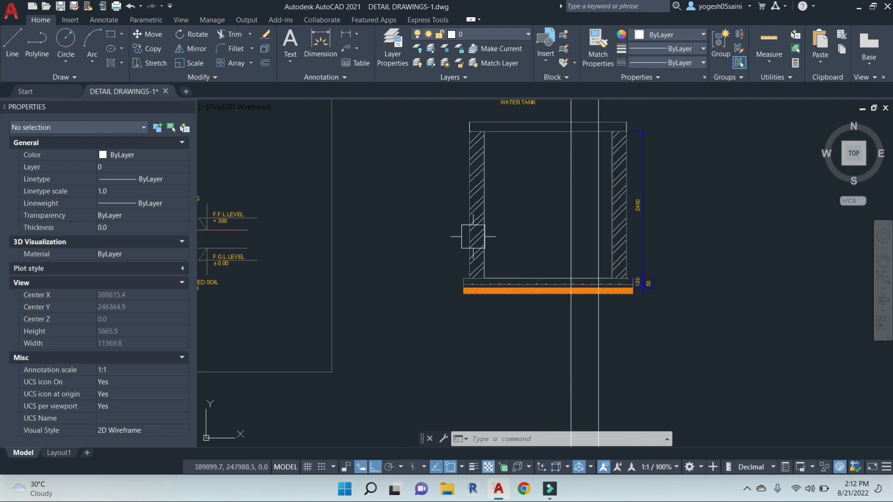
left_click(406, 184)
scroll(526, 229, "down", 8)
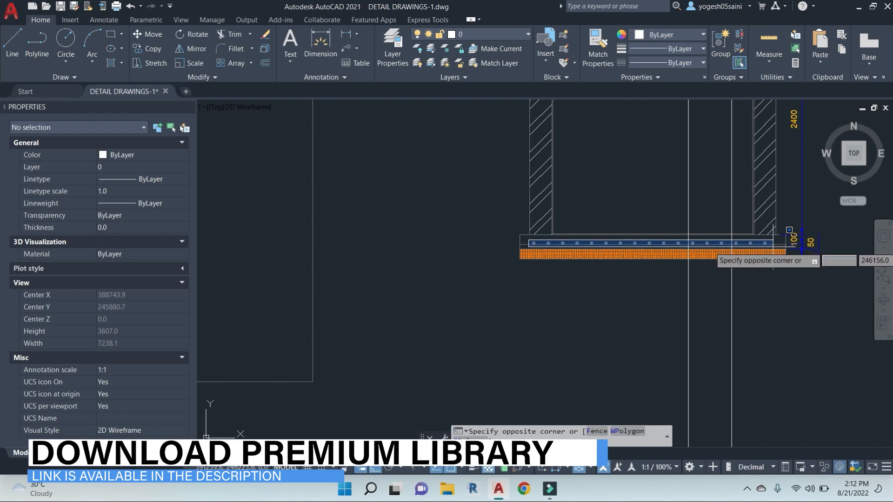
left_click(790, 247)
type("co")
key("Return")
middle_click_drag(779, 234, 653, 308)
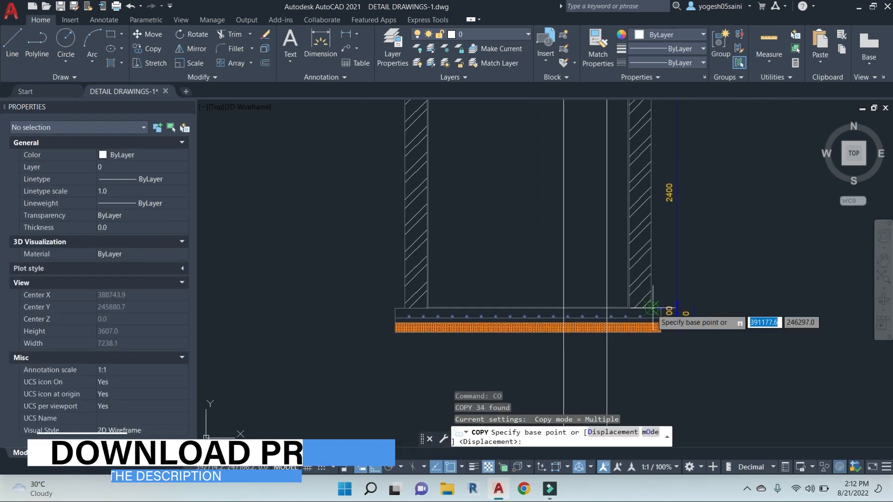
scroll(651, 317, "up", 8)
left_click(660, 269)
scroll(663, 193, "down", 10)
middle_click_drag(663, 160, 660, 253)
scroll(658, 271, "up", 6)
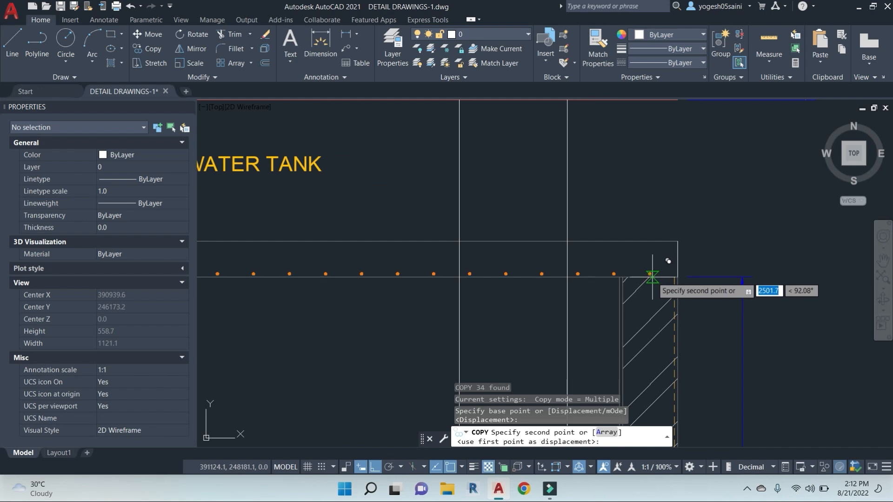
scroll(676, 275, "up", 4)
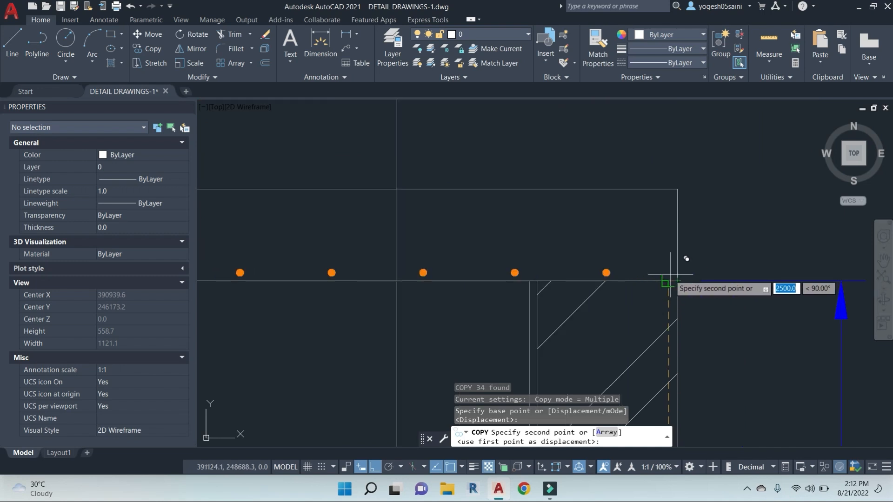
left_click(669, 281)
key("Escape")
scroll(596, 263, "down", 6)
middle_click_drag(596, 263, 694, 265)
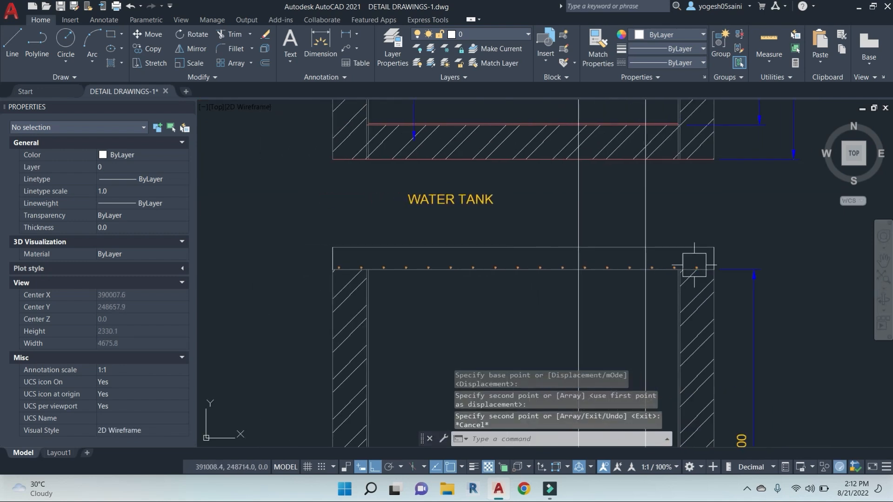
Step: Copy the top slab's reinforcement row straight up to form a second row just below the slab's upper line
scroll(362, 267, "up", 6)
left_click(222, 244)
scroll(728, 277, "down", 8)
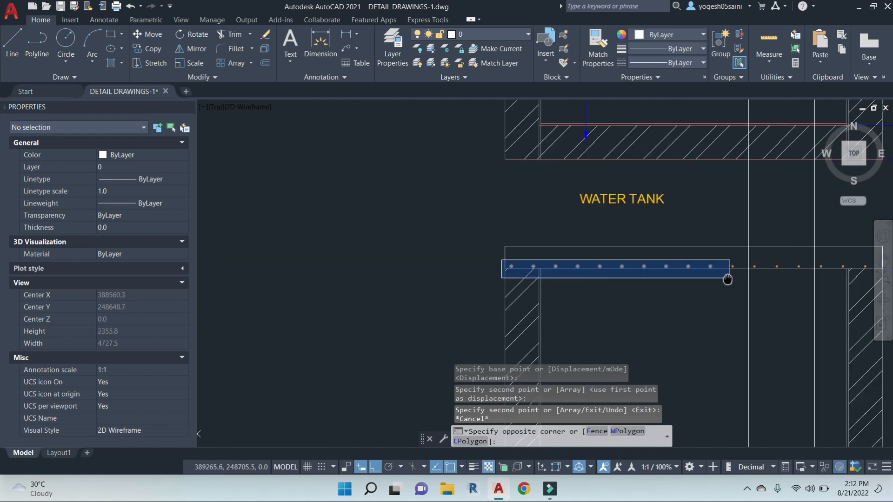
scroll(693, 253, "up", 2)
left_click(694, 252)
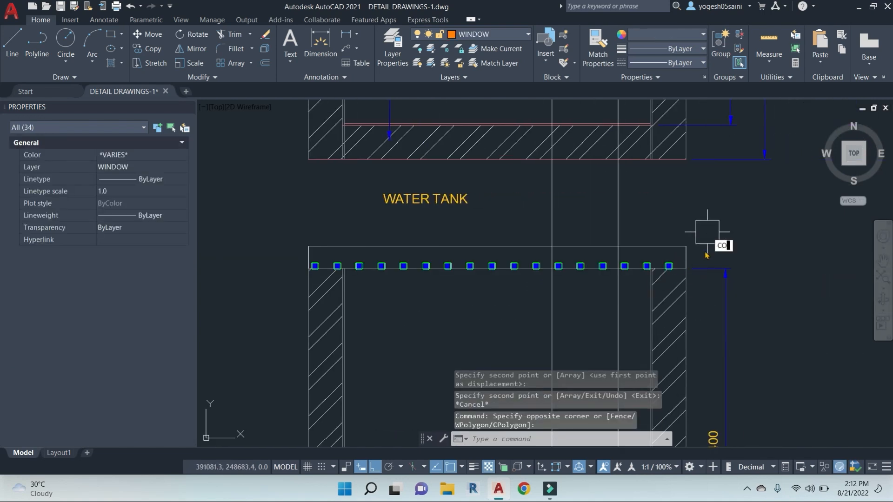
key("Return")
scroll(703, 251, "up", 6)
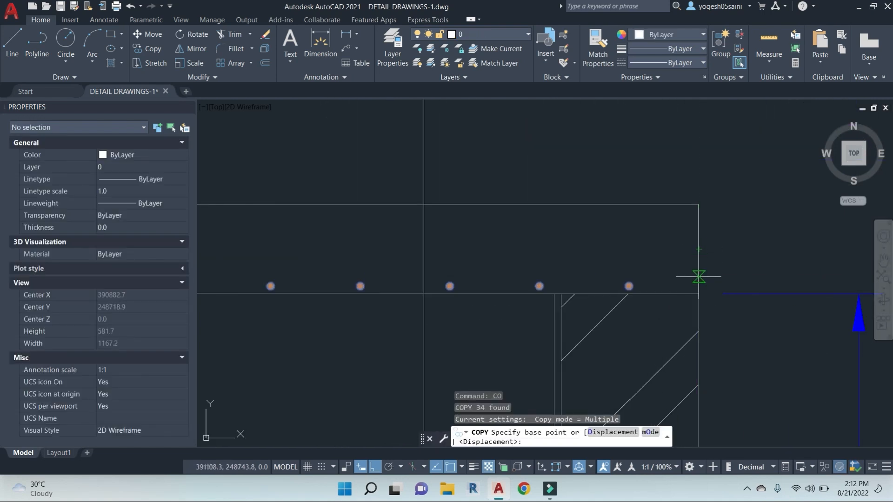
left_click(699, 294)
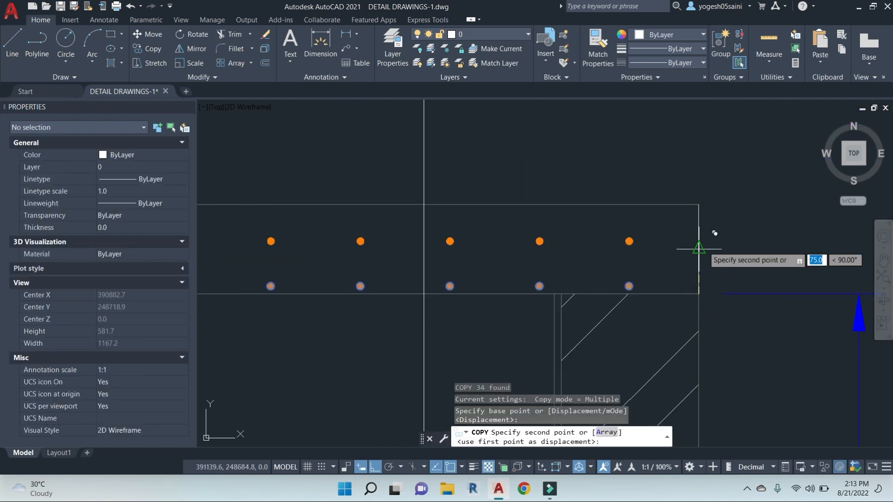
left_click(698, 223)
key("Escape")
scroll(688, 233, "down", 10)
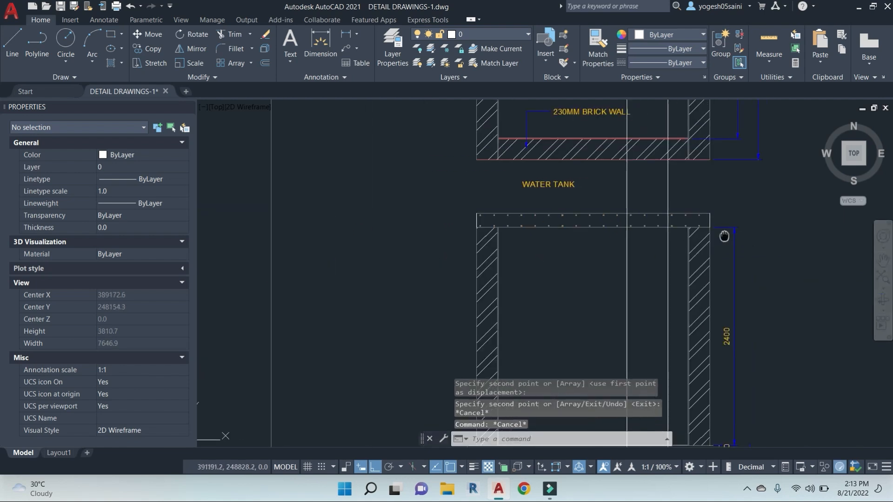
key("Escape")
key("Escape")
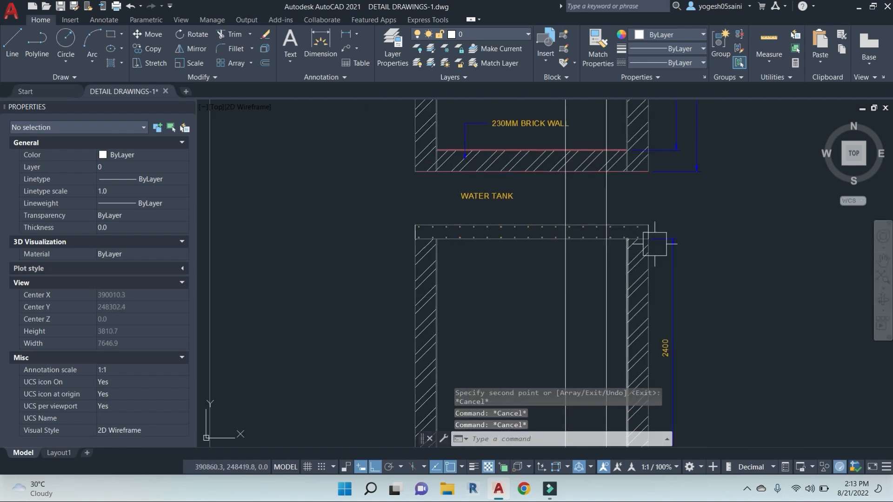
Step: Draw a horizontal leader from the rightmost upper reinforcement dot out past the right side of the top slab
type("LE")
key("Return")
scroll(656, 214, "up", 8)
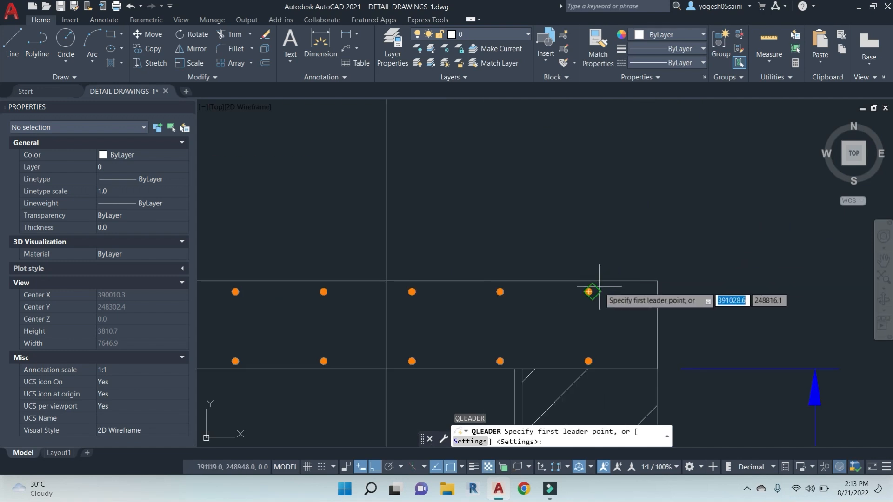
left_click(591, 291)
scroll(724, 227, "down", 4)
middle_click_drag(790, 243, 681, 235)
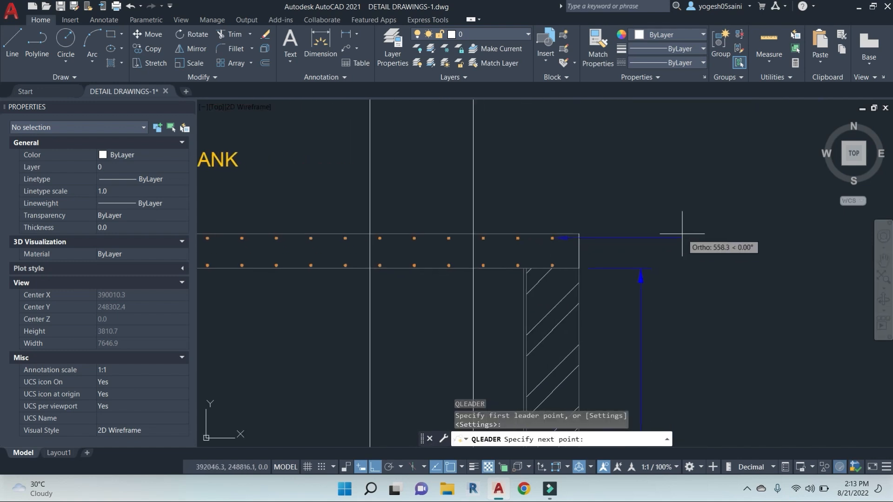
left_click(682, 236)
left_click(749, 238)
key("Return")
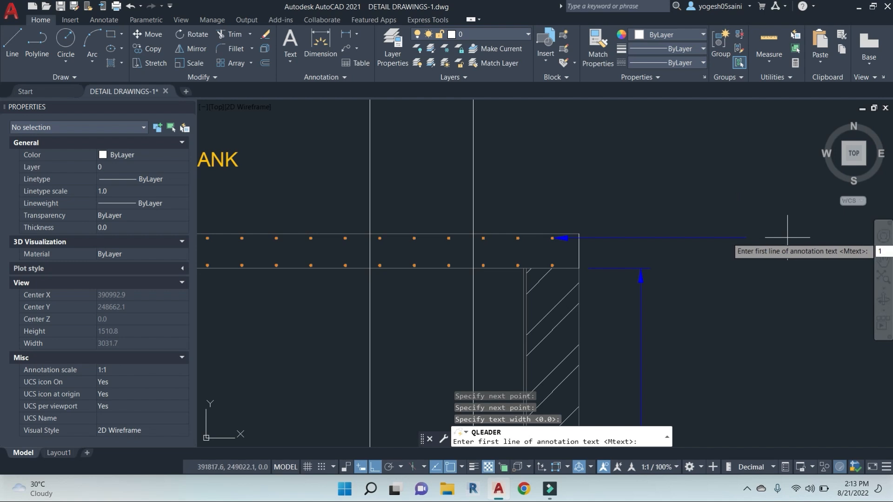
Step: Annotate the reinforcement leader with 12Ø- 6" C/C on one line and save the drawing
key("Return")
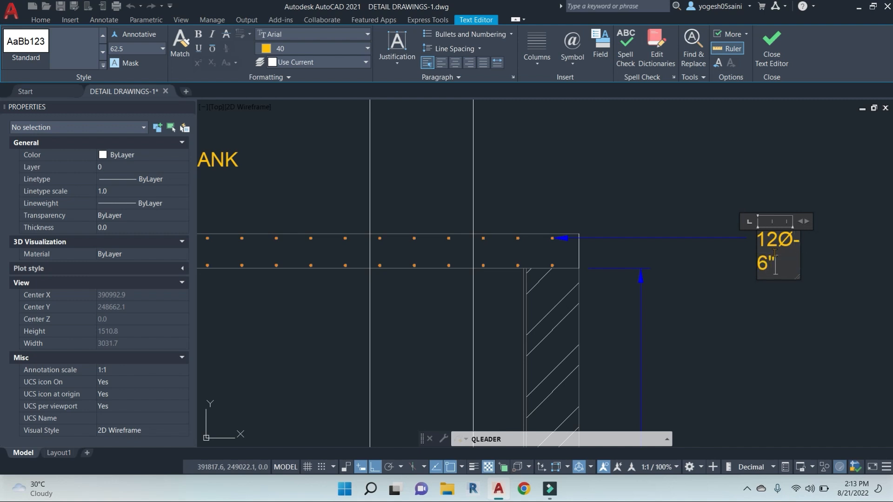
left_click_drag(813, 226, 861, 222)
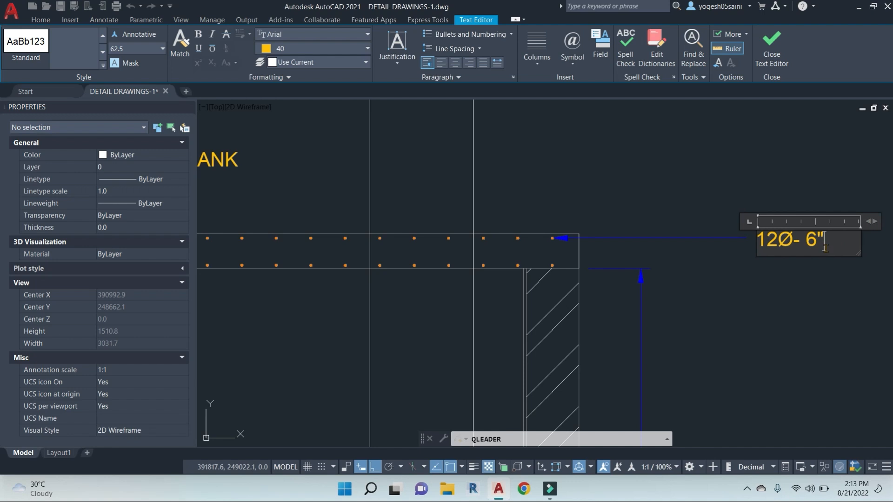
type("C/C")
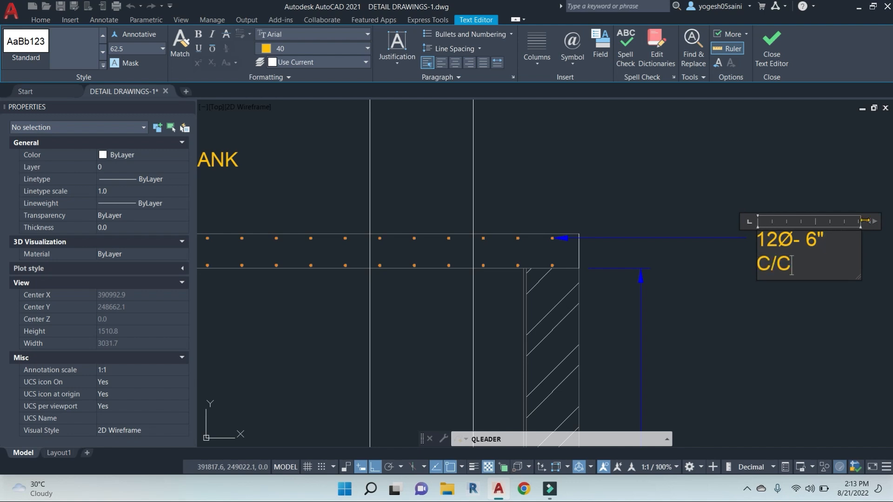
key("Escape")
key("Escape")
scroll(744, 204, "down", 2)
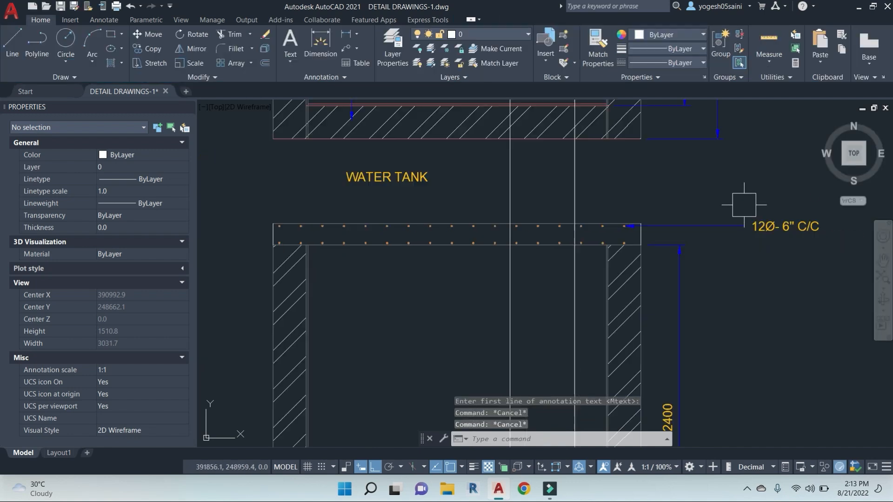
key("ctrl+s")
scroll(501, 281, "down", 2)
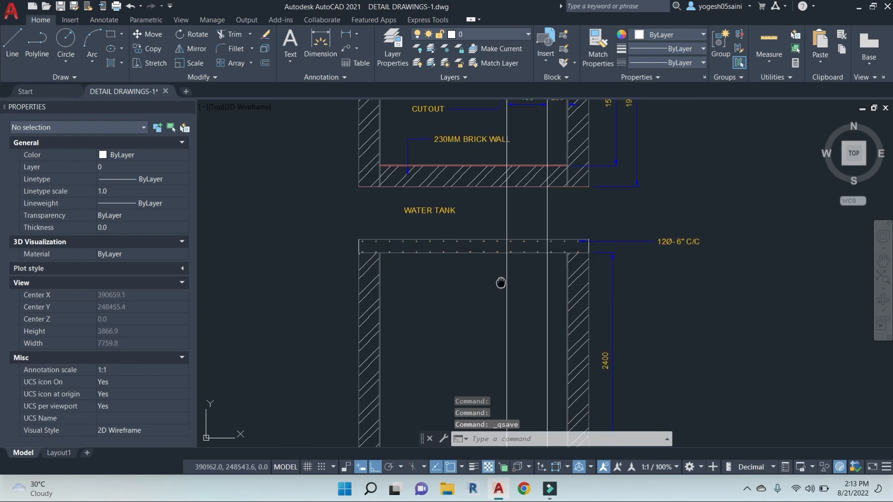
Step: Erase the upper and lower reinforcement dots between the two vertical cutout lines in the top slab
middle_click_drag(500, 283, 529, 281)
key("Escape")
middle_click_drag(680, 298, 683, 287)
key("Escape")
key("Escape")
scroll(563, 244, "up", 5)
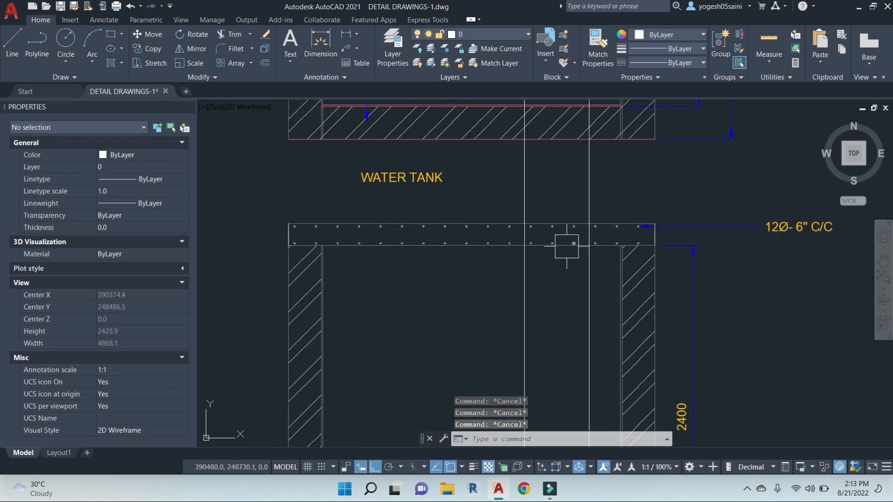
left_click(472, 172)
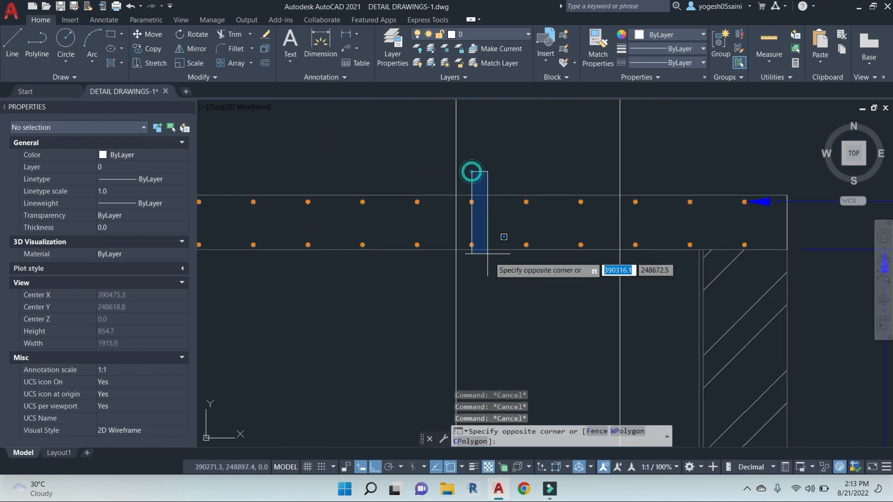
left_click(596, 299)
type("e")
key("Return")
scroll(462, 180, "up", 2)
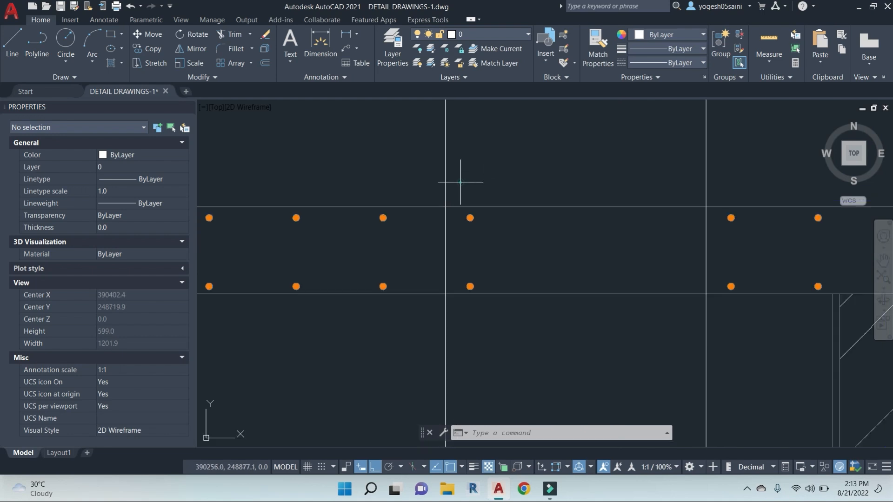
left_click(462, 184)
left_click(543, 316)
type("e")
key("Return")
key("Escape")
key("Escape")
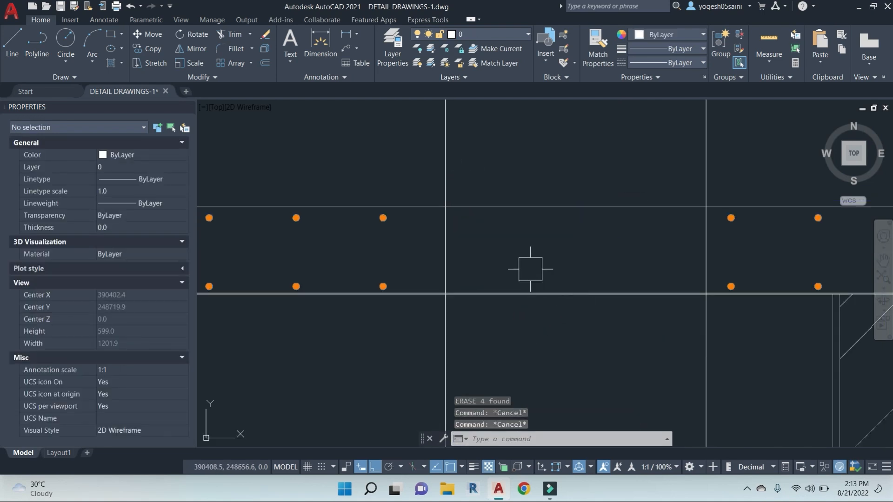
Step: Trim the two vertical cutout lines above and below the top slab, keeping only the parts within its thickness
type("tr")
key("Return")
key("Return")
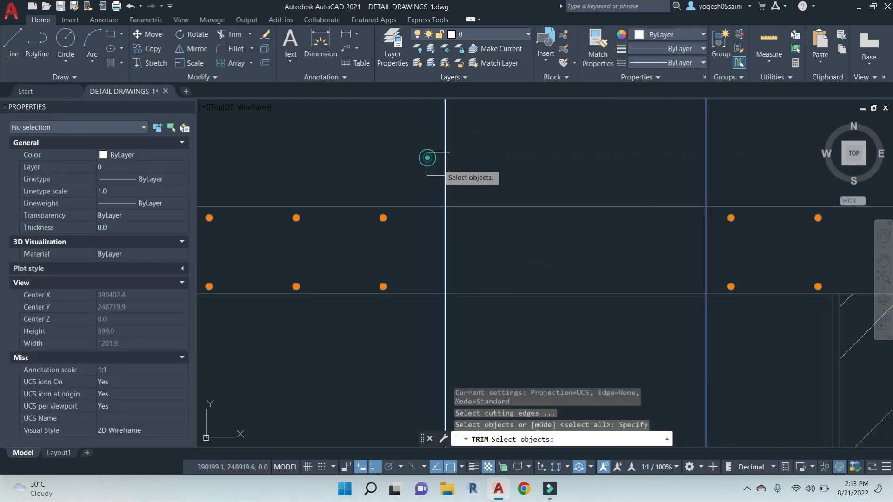
left_click(719, 159)
left_click(407, 140)
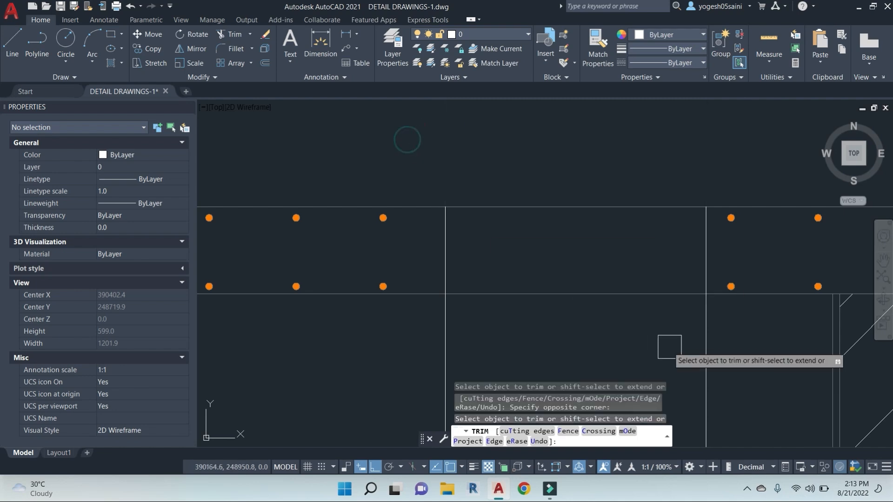
left_click(741, 347)
left_click(367, 332)
scroll(602, 312, "down", 2)
middle_click_drag(627, 333, 597, 125)
scroll(588, 273, "down", 5)
middle_click_drag(607, 302, 622, 163)
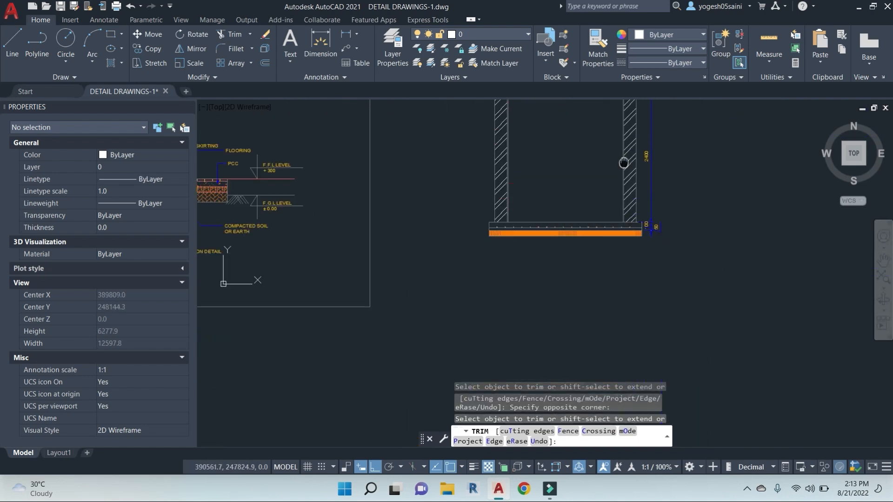
middle_click_drag(616, 197, 592, 299)
scroll(580, 197, "up", 5)
key("Escape")
key("Escape")
key("Escape")
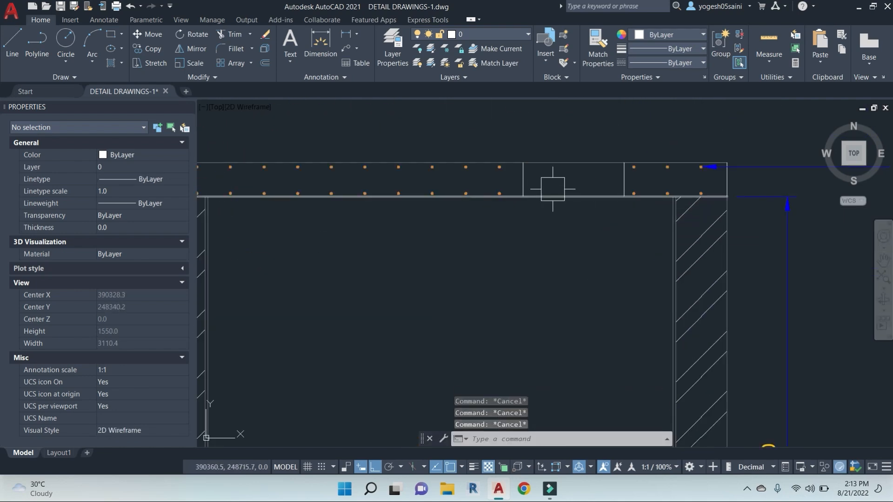
Step: Match the properties of the top slab's upper line onto both vertical sides of the cutout
type("MA")
key("Return")
left_click(550, 163)
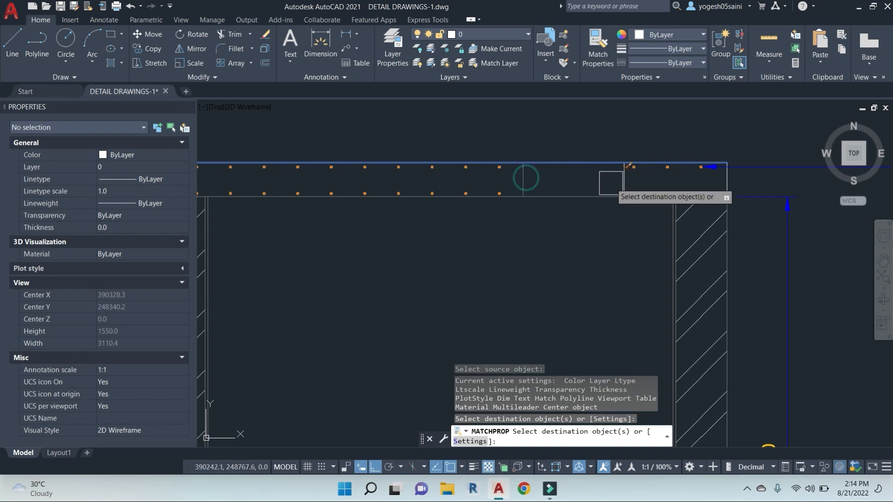
key("Escape")
key("Escape")
key("Escape")
scroll(571, 224, "down", 4)
scroll(572, 251, "up", 4)
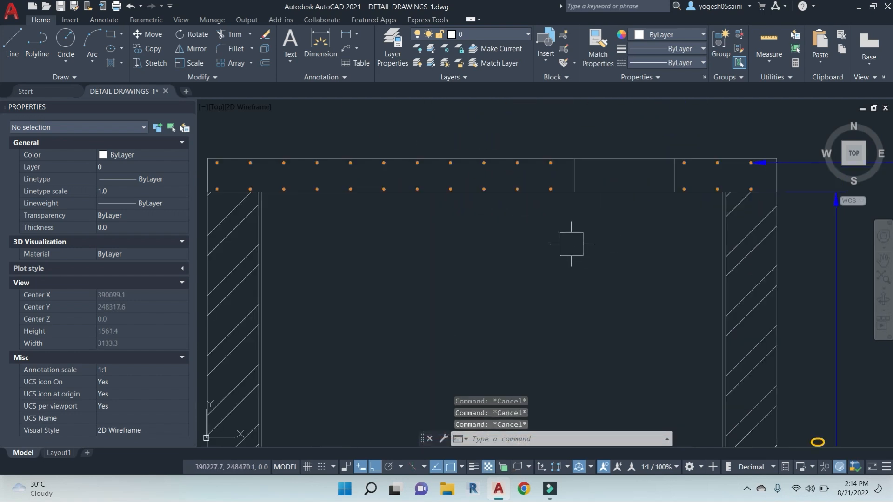
type("DIMLI")
key("Return")
middle_click_drag(330, 261, 446, 213)
scroll(449, 242, "down", 4)
key("Escape")
key("Escape")
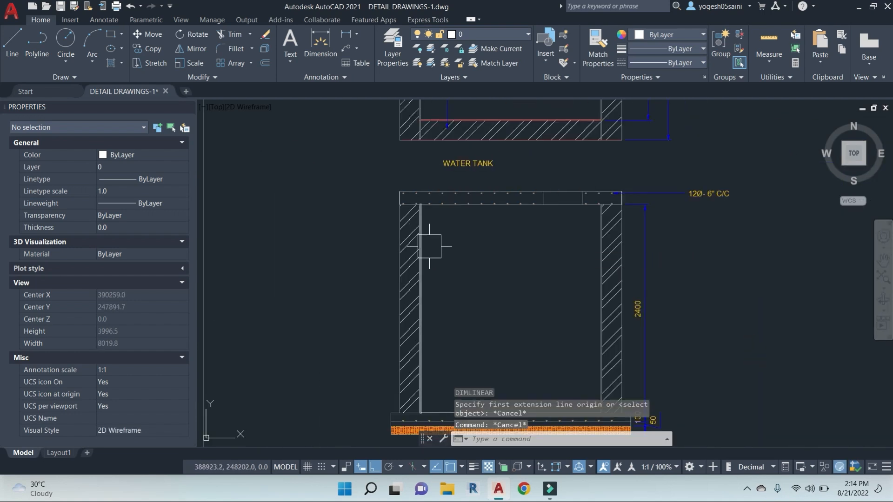
Step: Add a horizontal leader labelled TILES, pointing to the inner face line of the section's left wall
type("LE")
key("Return")
scroll(419, 249, "up", 5)
left_click(380, 230)
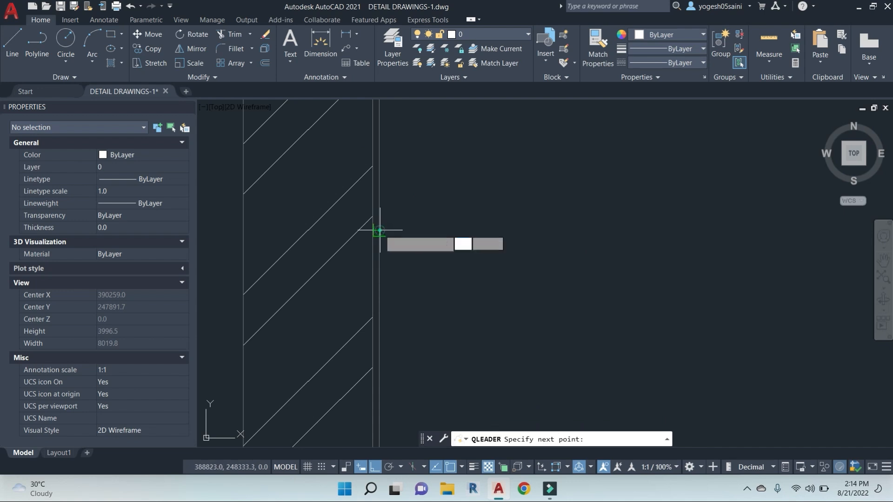
left_click(544, 231)
left_click(604, 233)
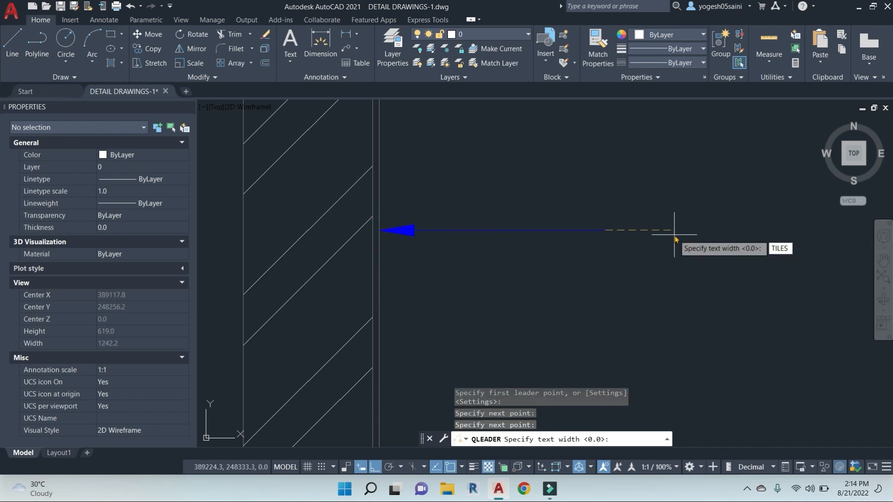
key("Return")
key("Return")
key("Return")
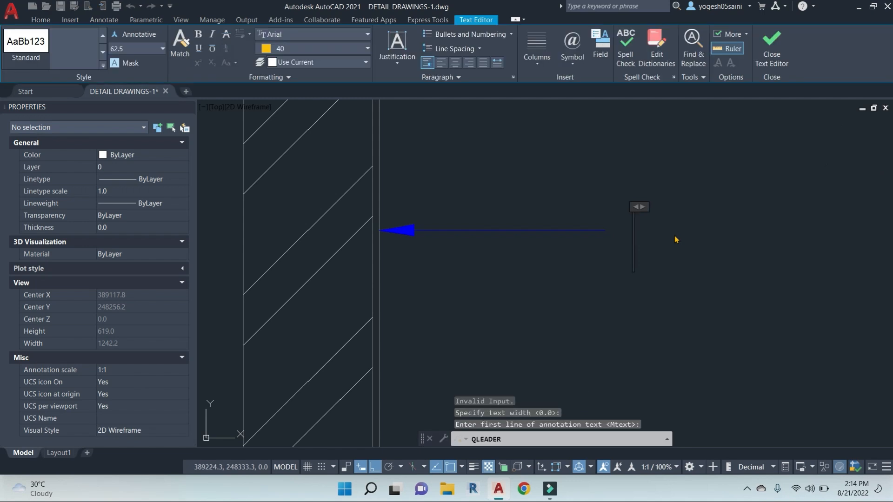
type("TILES")
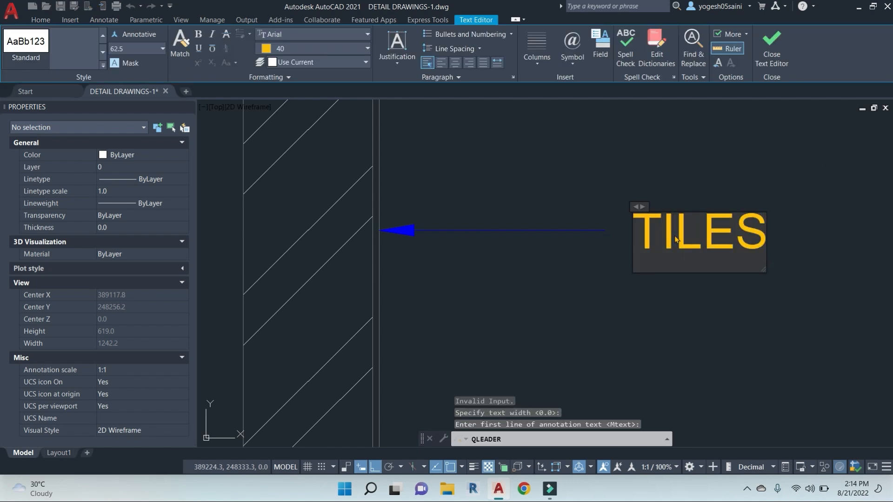
key("Escape")
key("Escape")
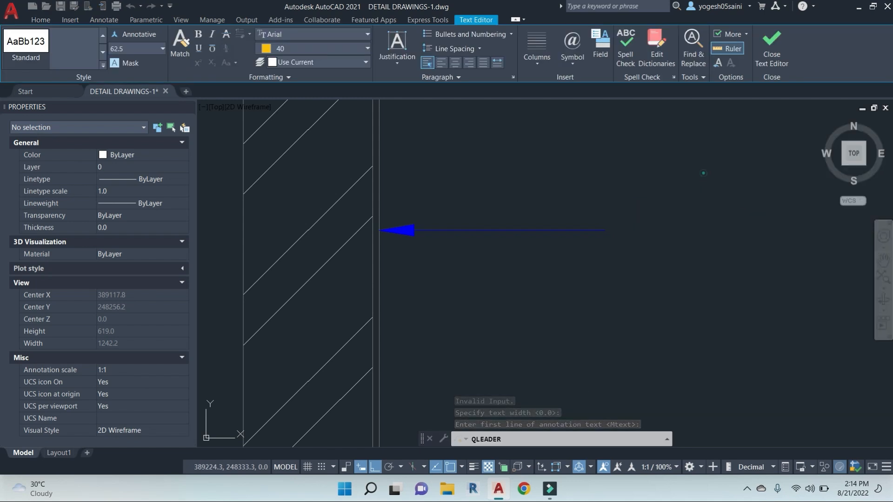
scroll(688, 229, "down", 4)
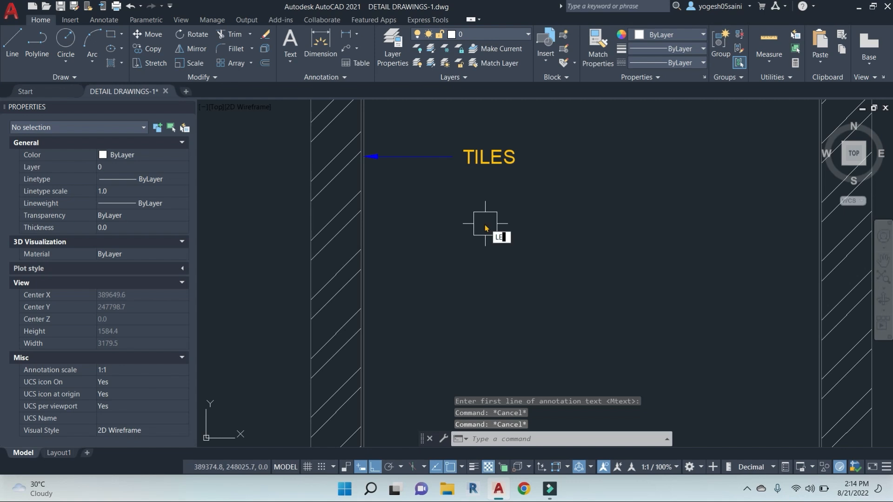
Step: Add a leader note reading BRICK WALL to the section's left wall hatch, below the TILES note, and save the drawing
key("Return")
scroll(459, 289, "down", 3)
scroll(424, 273, "up", 3)
left_click(445, 205)
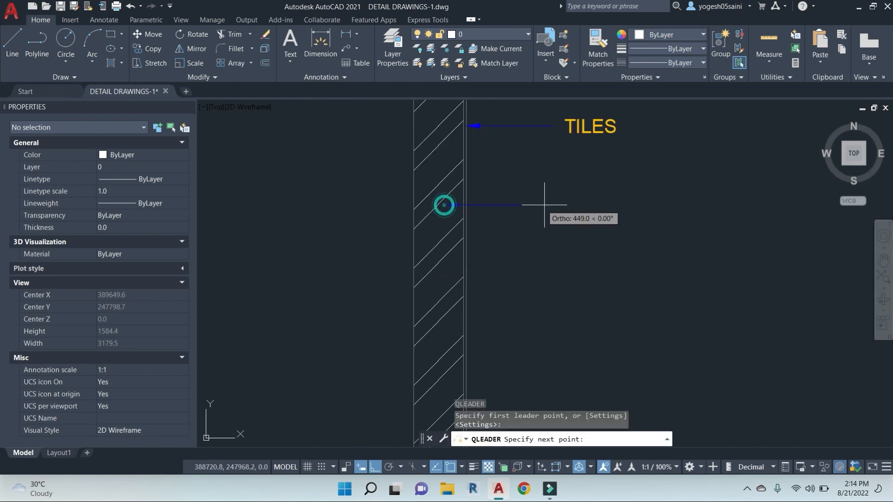
left_click(557, 203)
left_click(577, 203)
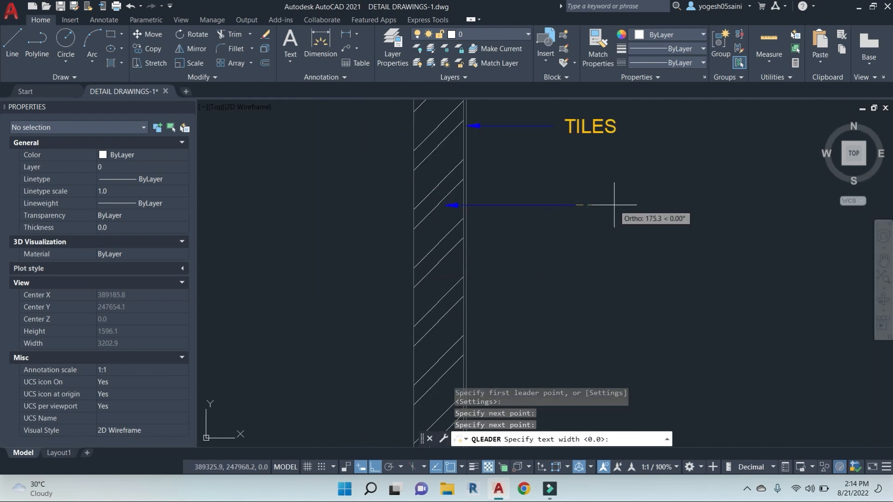
key("Return")
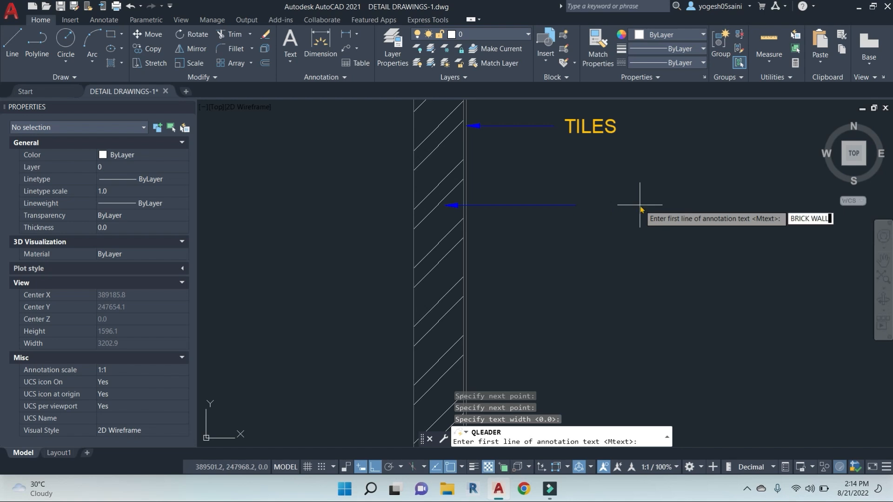
key("Return")
key("Return")
scroll(640, 204, "down", 5)
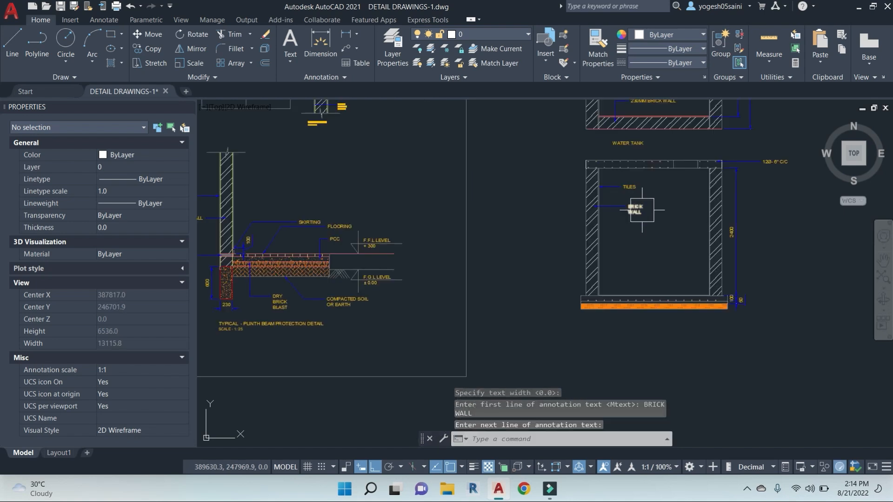
key("ctrl+s")
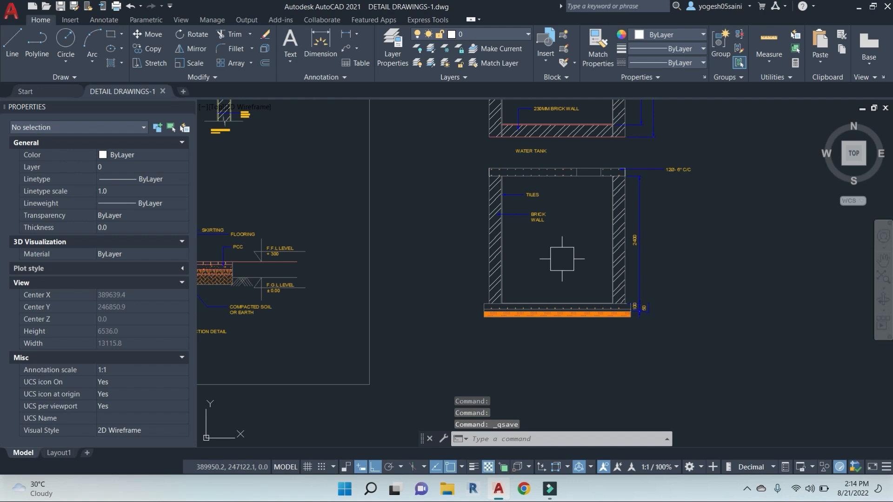
middle_click_drag(574, 261, 586, 270)
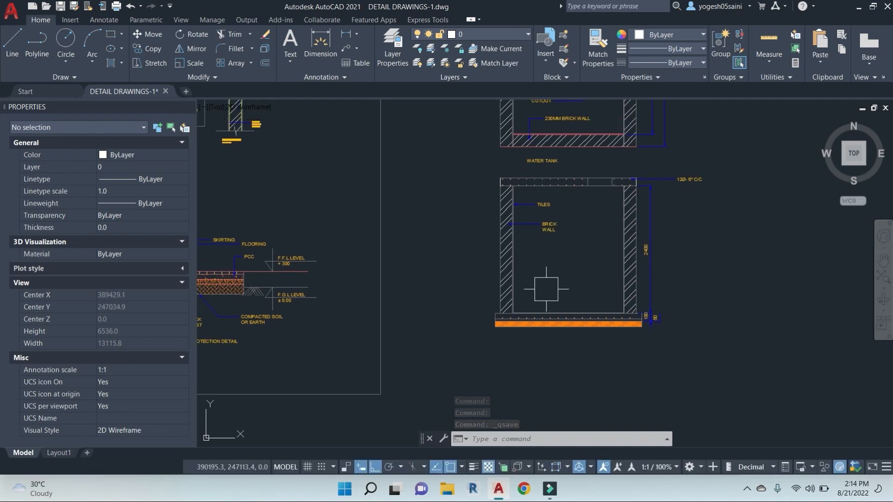
Step: Hatch the open interior between the brick walls with the ANSI32 pattern at scale 1.0 and save the drawing
key("Escape")
key("Escape")
key("Escape")
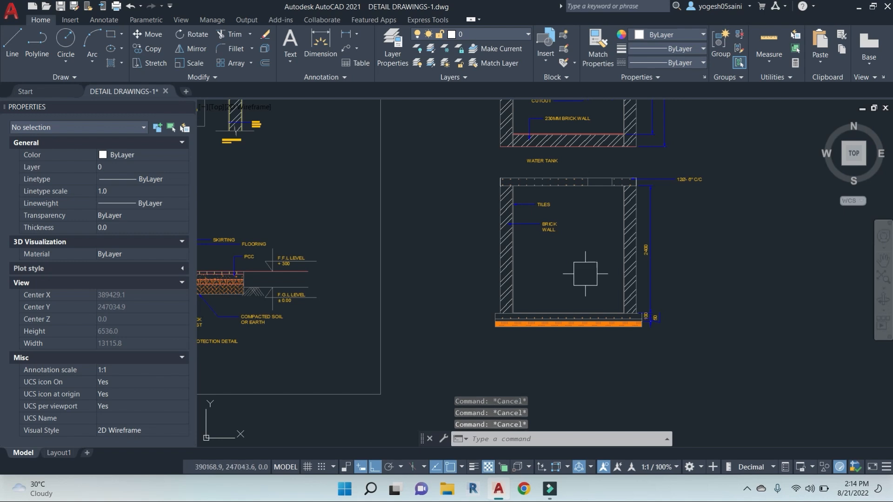
key("Return")
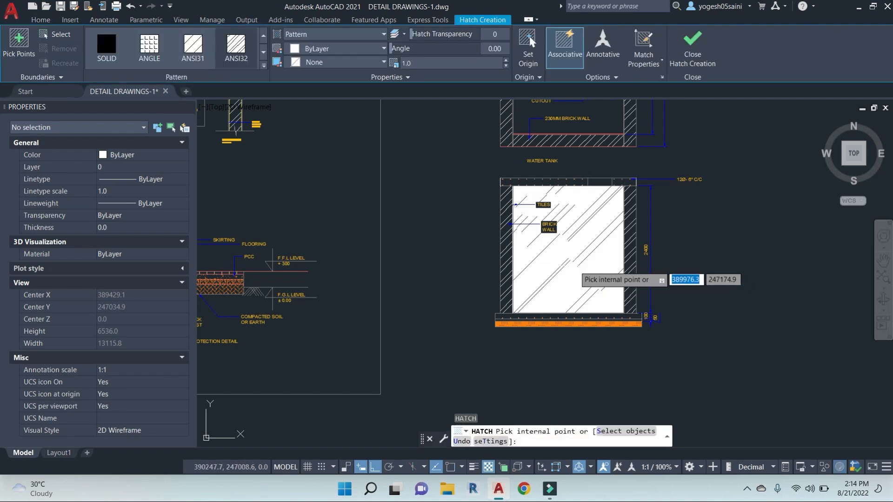
left_click(592, 280)
right_click(605, 283)
left_click(628, 287)
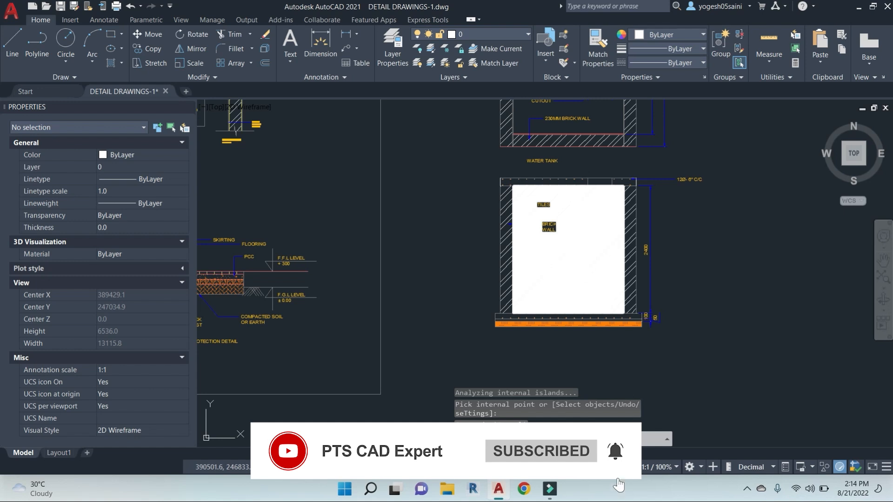
key("ctrl+s")
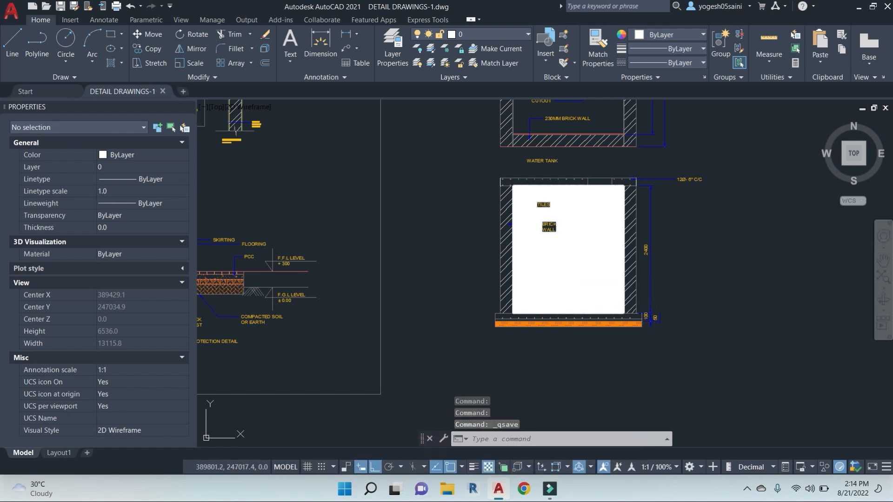
Step: Delete the ANSI32 hatch filling the section's interior
left_click(566, 253)
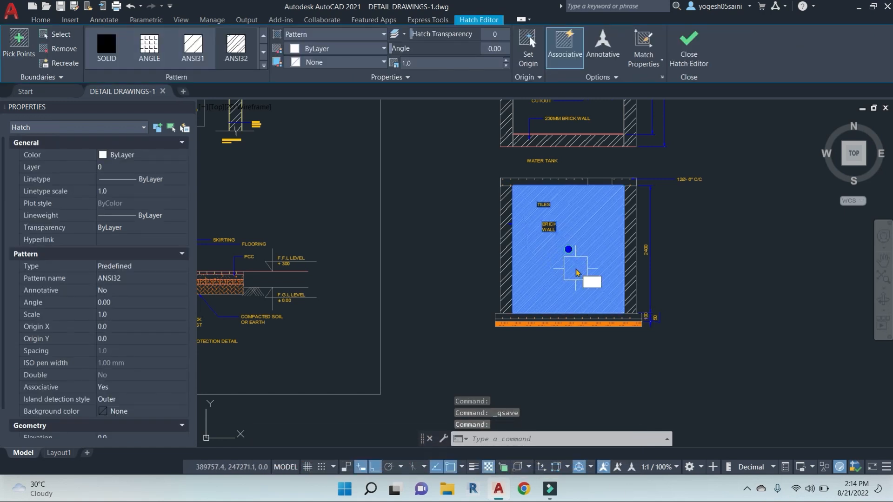
key("Delete")
Step: Offset the left inner tile line by 300 toward the interior, repeating from each copy to add three vertical tile joints
type("o")
key("Return")
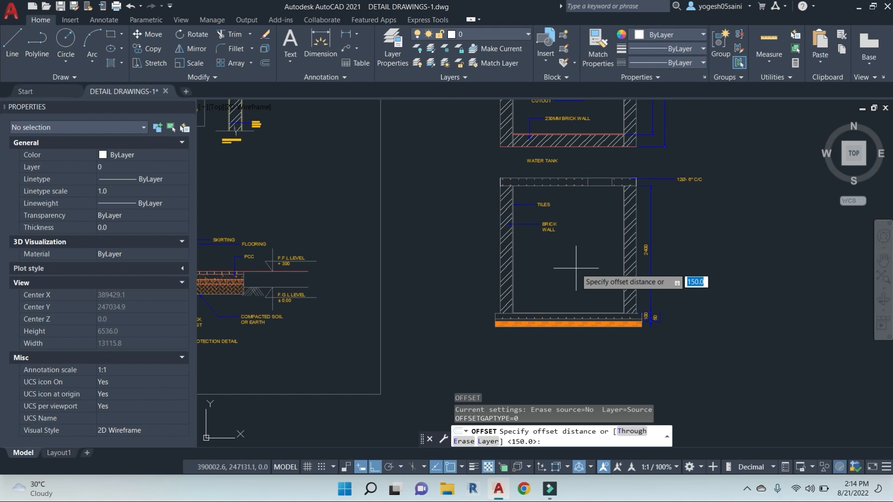
key("Escape")
key("Escape")
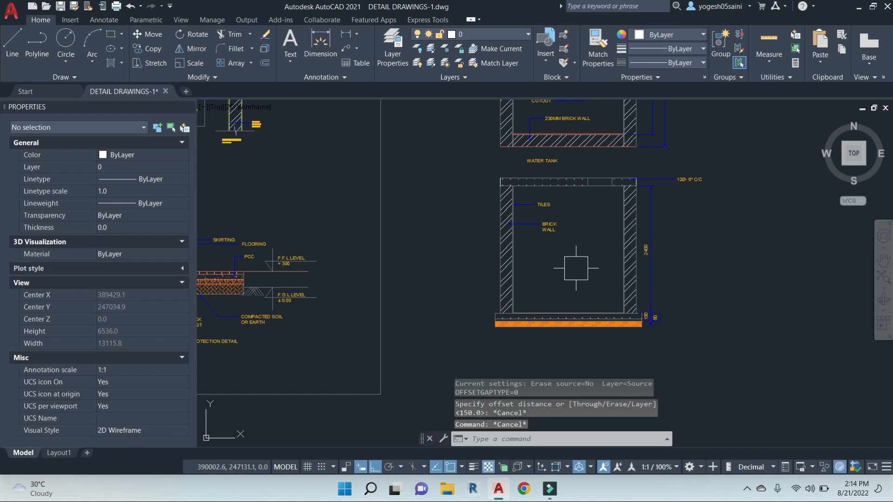
key("Return")
key("Return")
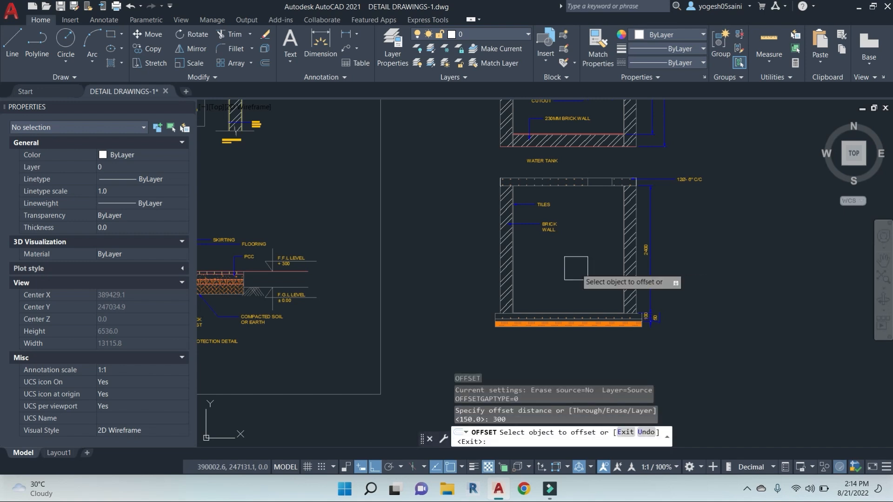
scroll(577, 279, "up", 8)
left_click(389, 350)
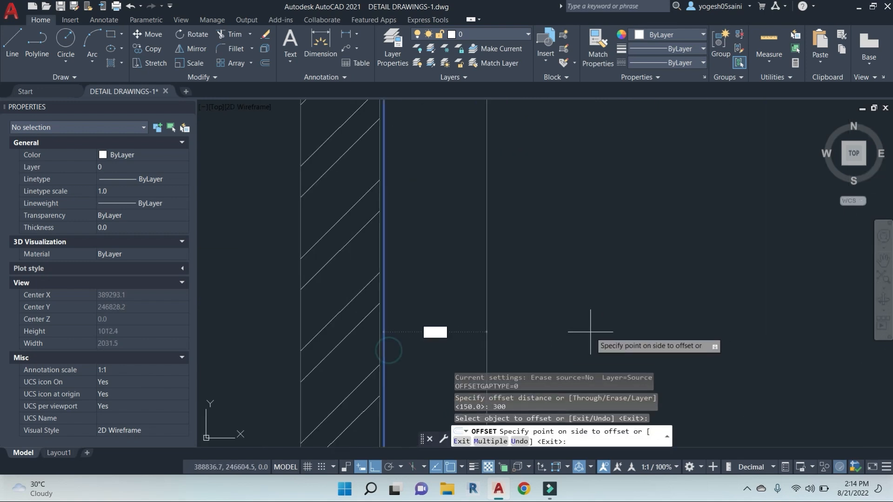
left_click(591, 333)
left_click(488, 313)
left_click(651, 305)
left_click(587, 319)
left_click(762, 319)
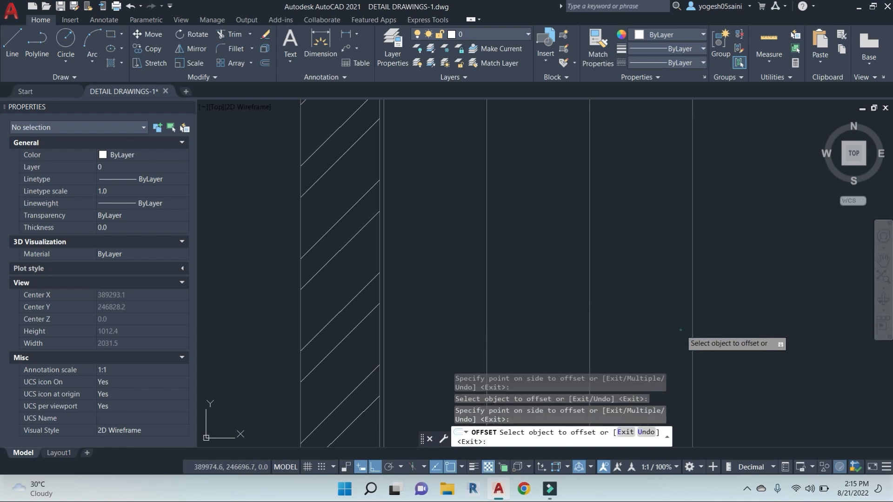
Step: Continue the 300 offsets toward the right wall, adding three more vertical tile joints
left_click(680, 332)
left_click(690, 333)
left_click(777, 326)
scroll(777, 328, "down", 2)
middle_click_drag(778, 329, 588, 326)
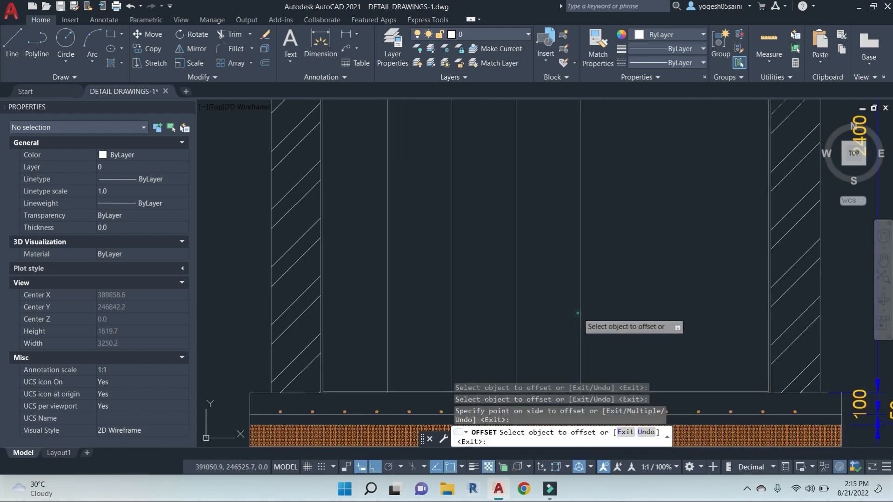
left_click(580, 314)
left_click(702, 316)
left_click(650, 317)
left_click(736, 312)
key("Escape")
key("Escape")
key("Escape")
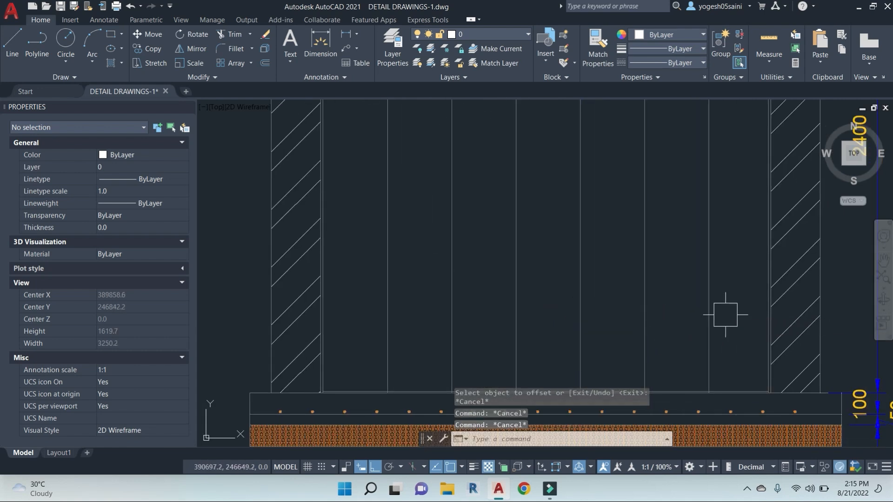
Step: Measure the gap between the right inner tile face and the last vertical joint with a linear dimension
type("DLI")
key("Return")
left_click(768, 310)
left_click(708, 310)
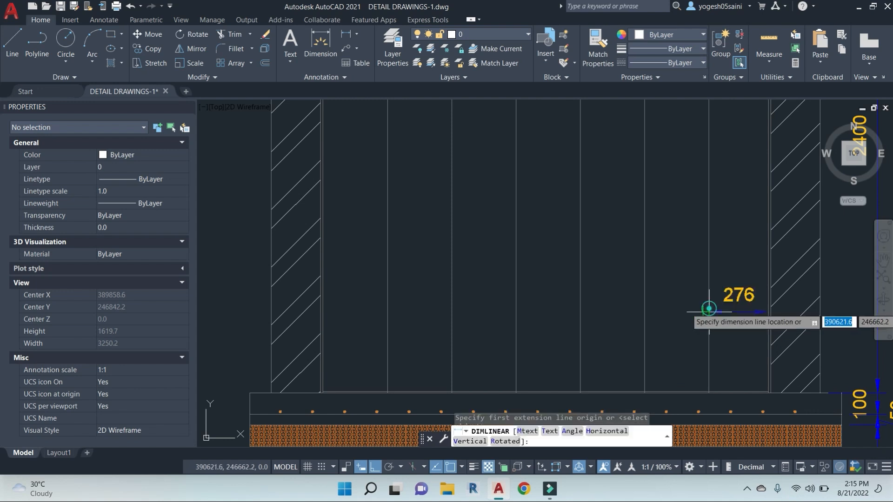
key("Escape")
Step: Offset the interior's bottom line upward by 600 twice to create two horizontal tile joints
scroll(709, 303, "down", 2)
type("O")
key("Return")
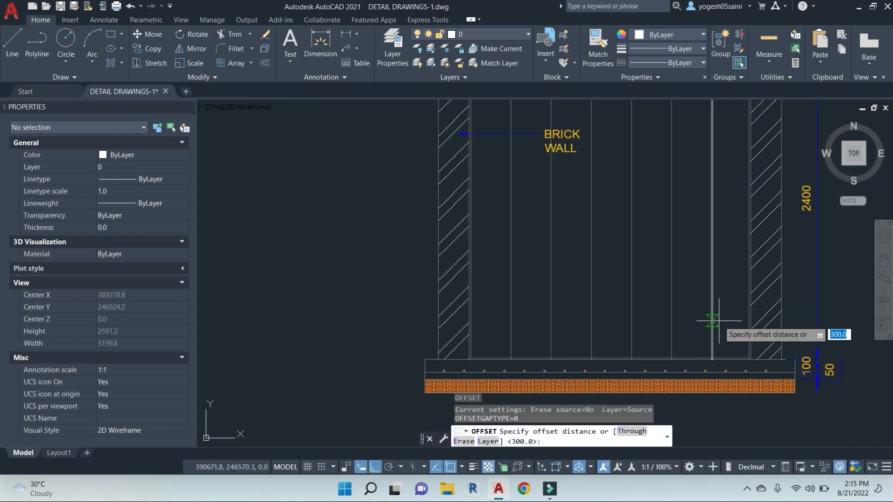
type("600")
key("Return")
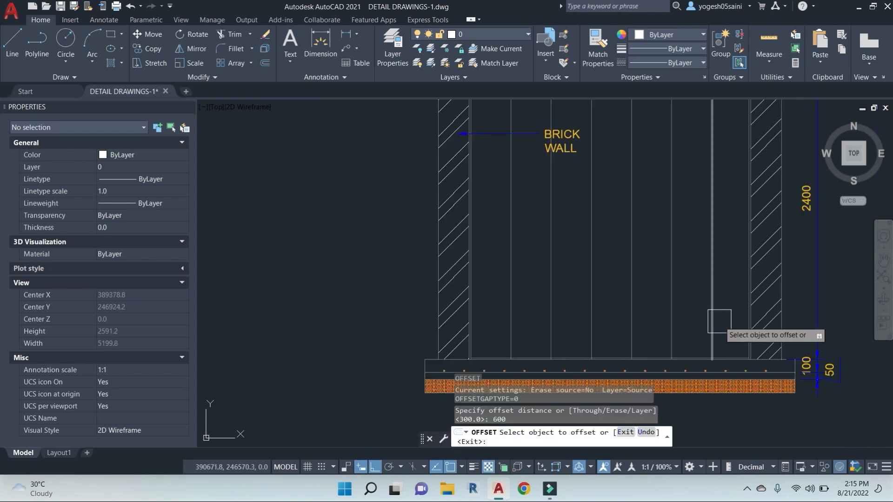
scroll(719, 321, "up", 4)
left_click(661, 408)
left_click(662, 267)
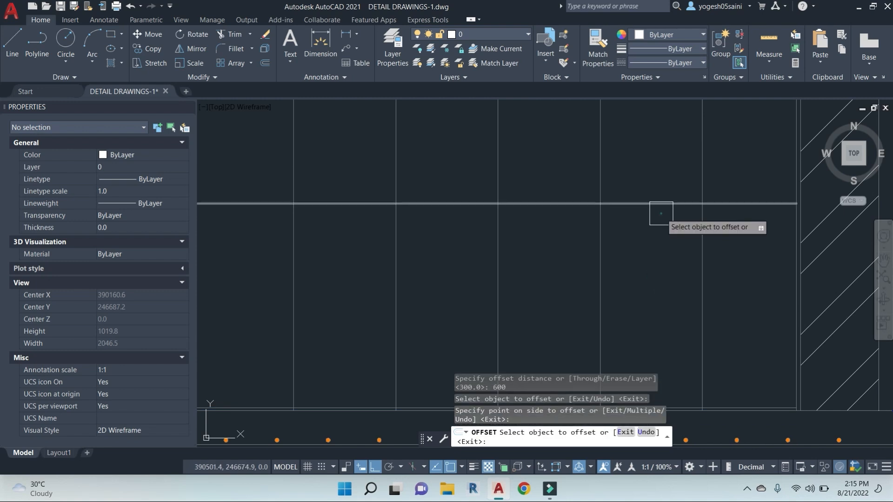
left_click(660, 210)
left_click(665, 147)
Step: Offset the upper horizontal tile joint upward by 600 to add a third horizontal joint
scroll(666, 148, "down", 3)
middle_click_drag(670, 179, 692, 351)
scroll(695, 287, "up", 1)
left_click(694, 284)
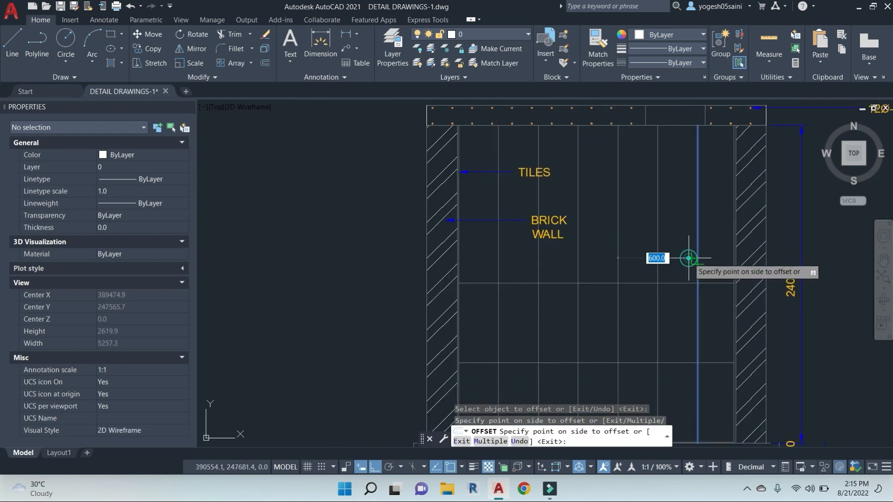
key("Escape")
key("Escape")
key("Escape")
key("Return")
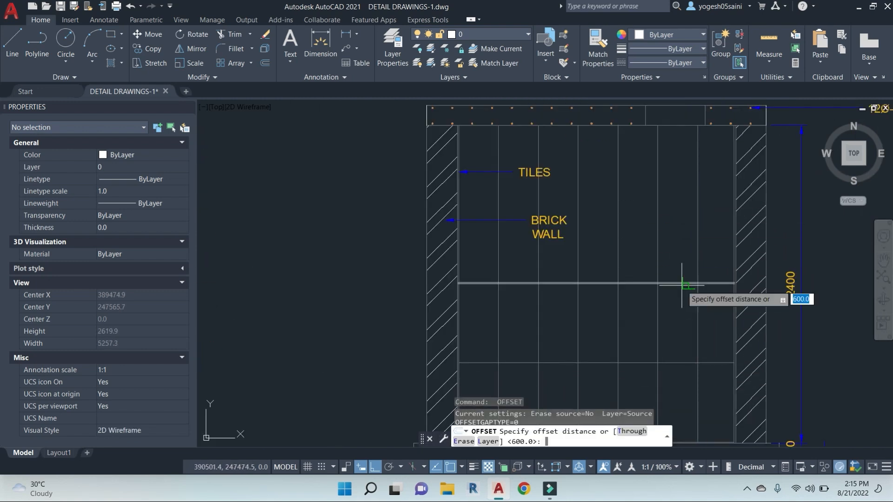
key("Return")
left_click(681, 283)
left_click(670, 176)
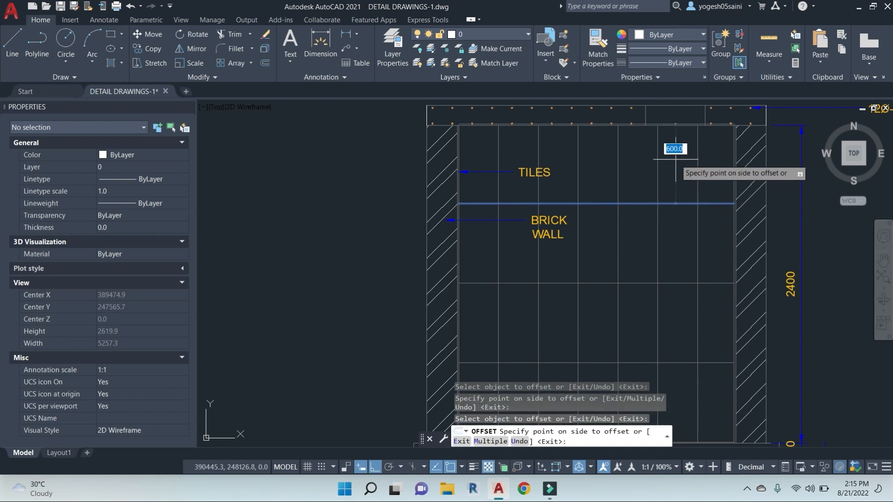
key("Escape")
scroll(624, 218, "down", 3)
scroll(623, 218, "up", 3)
key("Escape")
key("Escape")
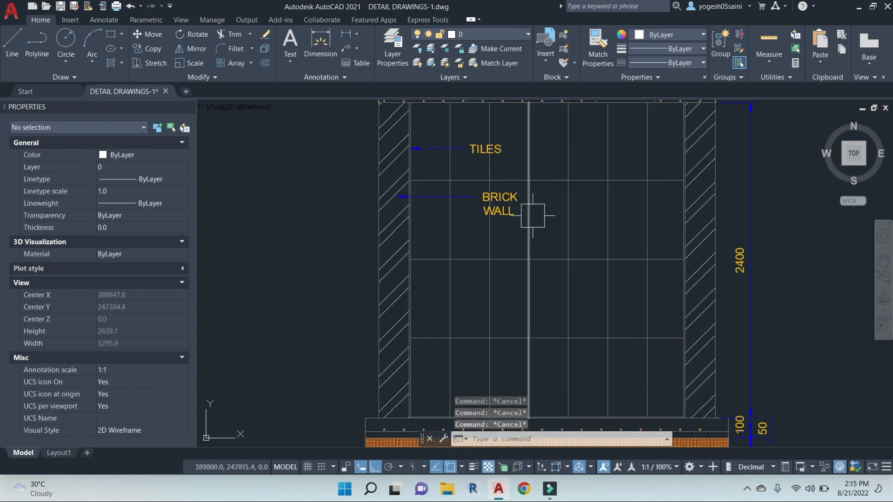
Step: Measure the width of the last tile column beside the right wall at the lowest horizontal joint
middle_click_drag(550, 211, 669, 267)
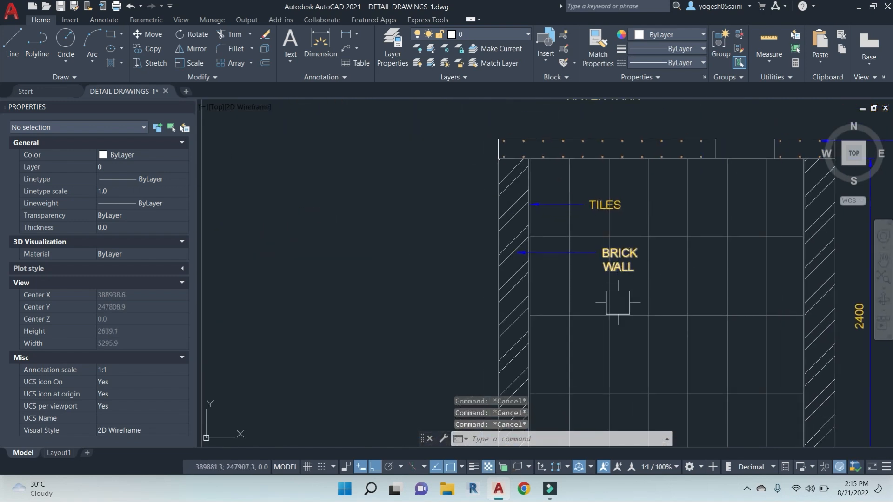
scroll(628, 268, "up", 2)
scroll(638, 301, "down", 6)
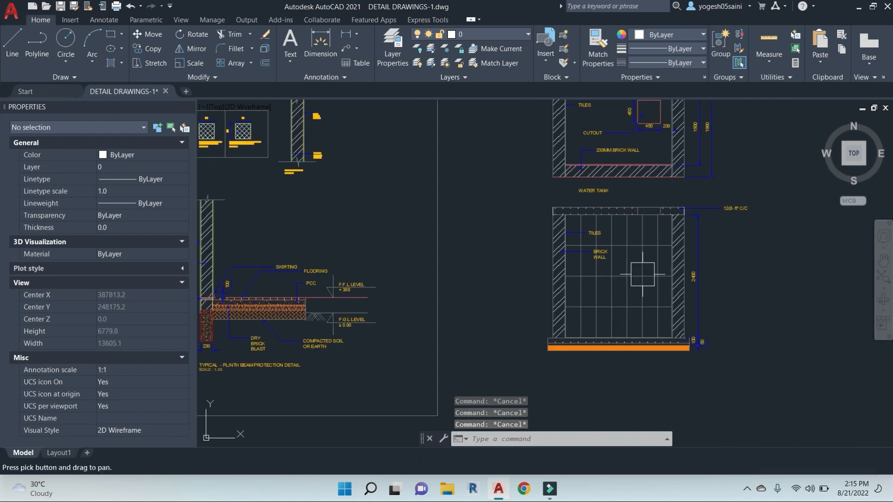
middle_click_drag(661, 286, 634, 284)
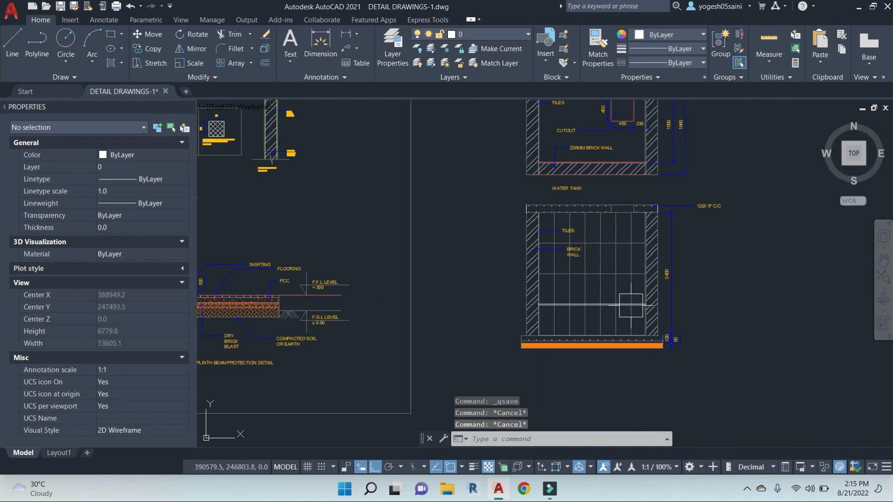
key("Return")
scroll(631, 305, "up", 4)
left_click(623, 286)
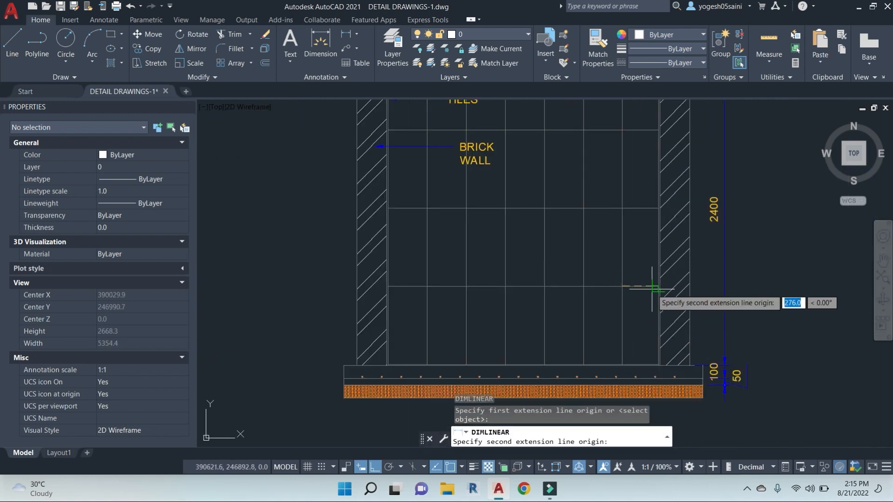
left_click(653, 287)
key("Escape")
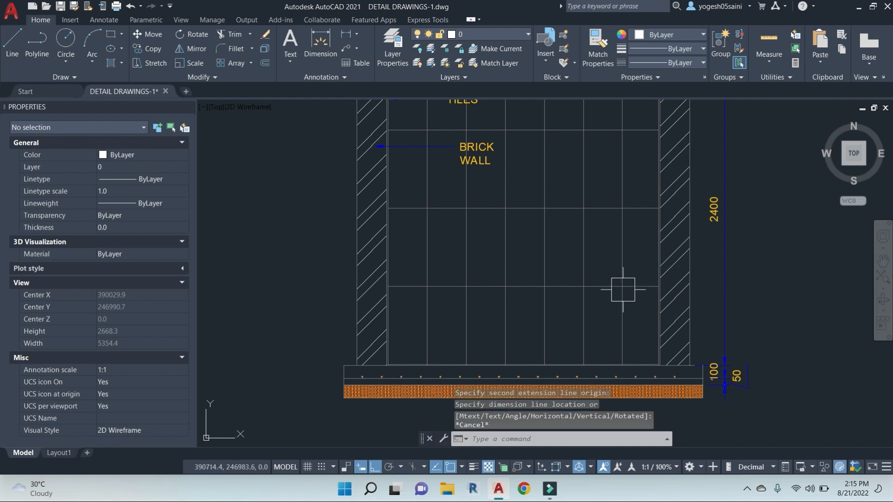
Step: Place a horizontal linear dimension across the six full tile columns, just below the lowest horizontal joint
key("Return")
key("Escape")
key("Return")
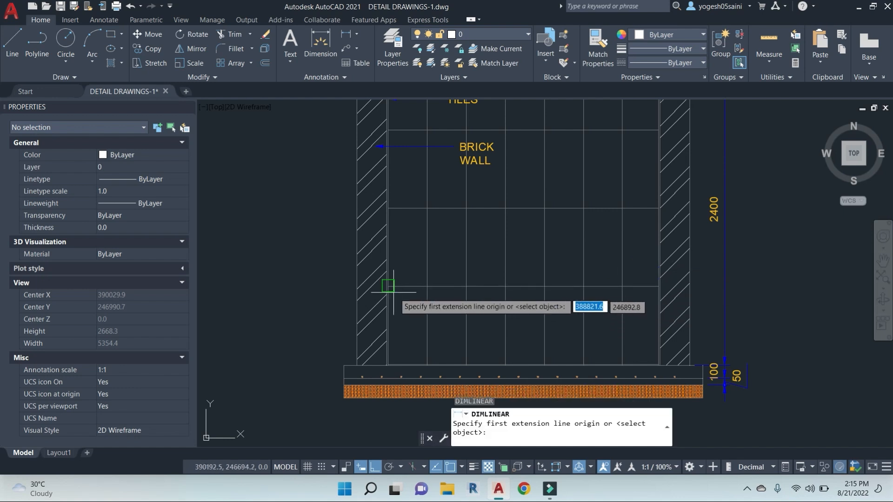
scroll(389, 289, "up", 4)
left_click(384, 289)
scroll(686, 298, "down", 2)
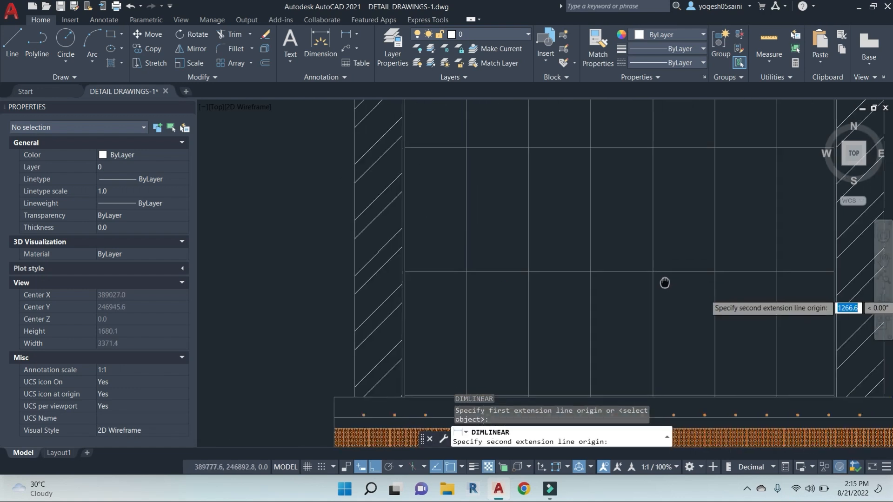
left_click(773, 272)
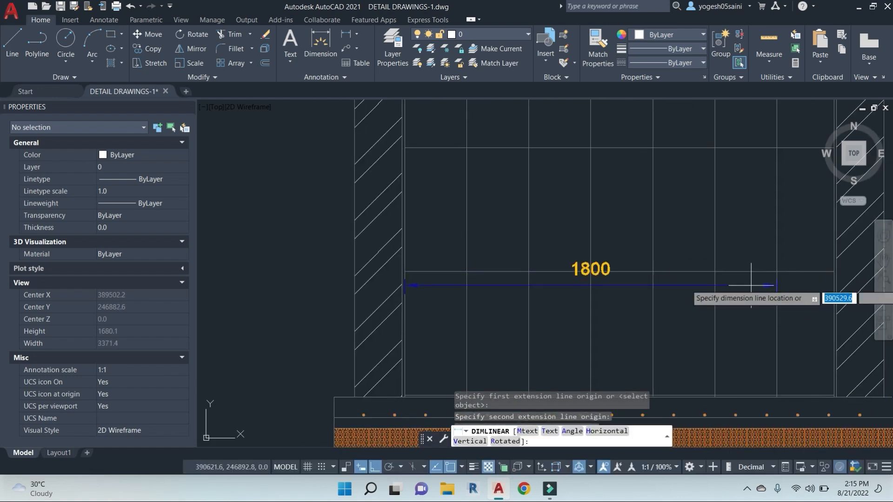
left_click(750, 311)
key("Escape")
Step: Replace the text of the dimension across the six full tile columns with "6 EQ. TILES"
scroll(608, 297, "up", 4)
double_click(609, 296)
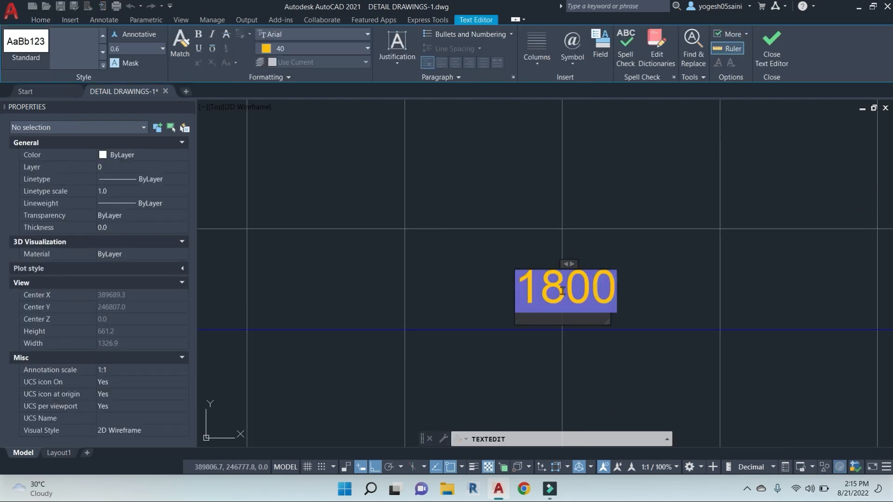
type("6 EQ. TILES")
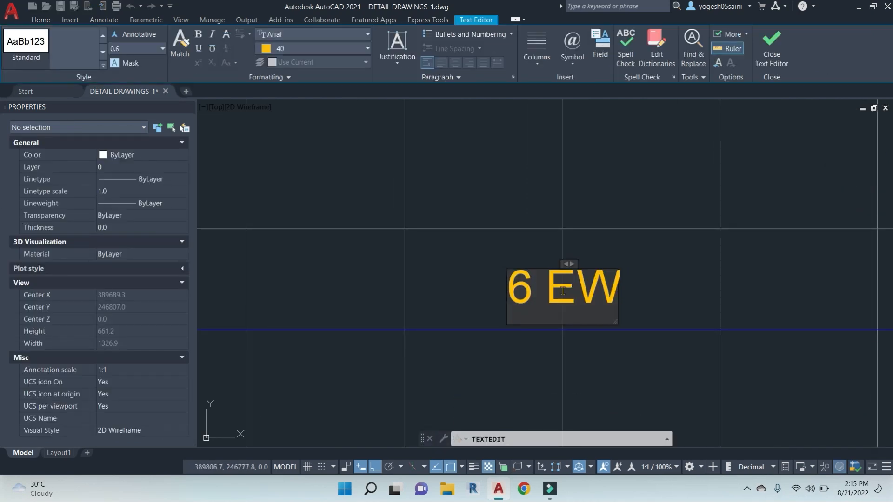
left_click(637, 195)
scroll(636, 202, "down", 5)
middle_click_drag(679, 259, 602, 267)
key("Escape")
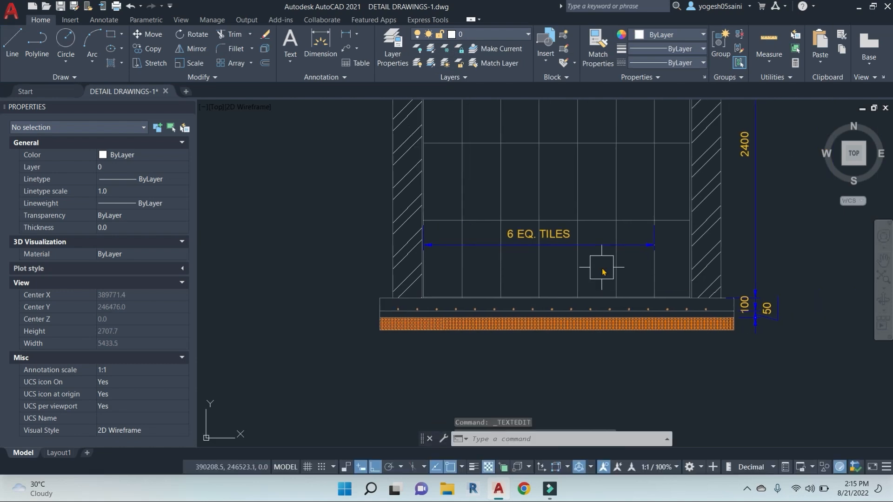
Step: Add a horizontal linear dimension across the last tile column beside the right wall, in line with the six-tile dimension
type("dli")
key("Return")
scroll(672, 259, "up", 5)
left_click(587, 193)
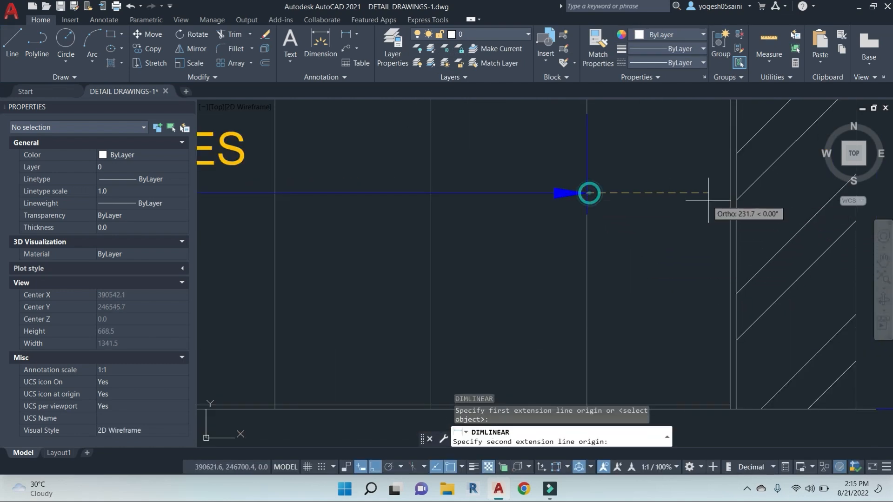
left_click(730, 194)
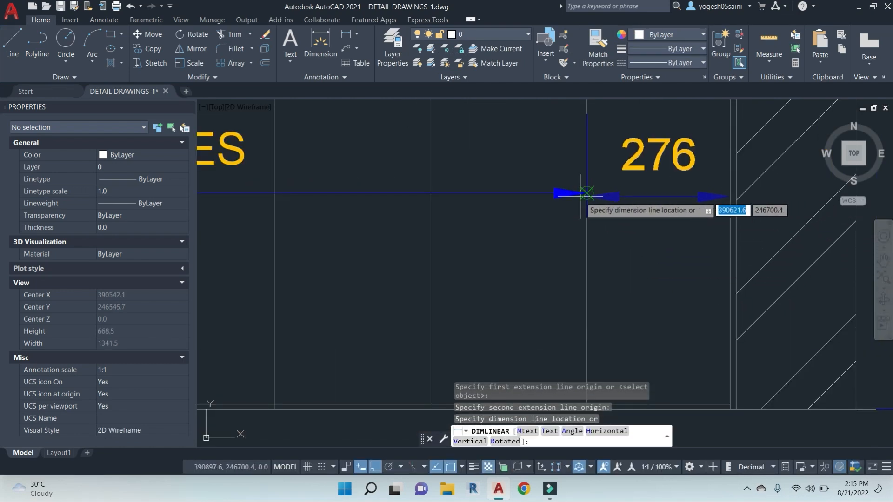
left_click(554, 192)
Step: Replace the last tile column's dimension text with "BL." and save the drawing
double_click(668, 149)
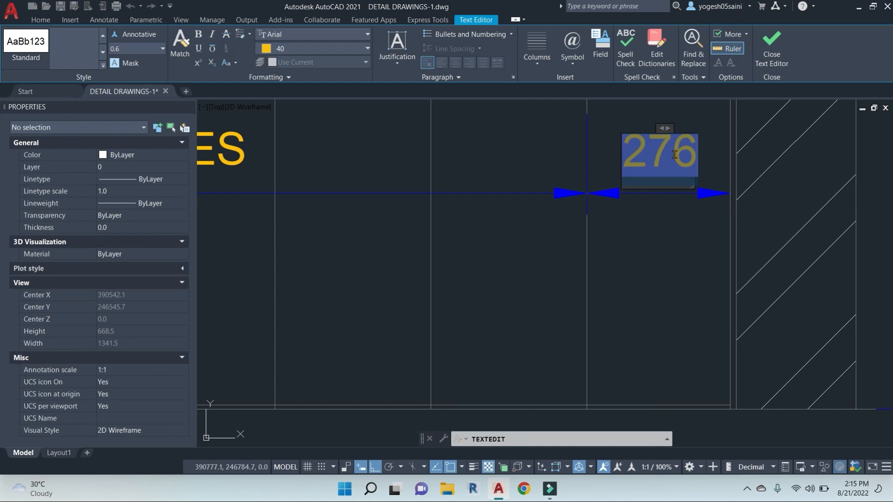
type("BL.")
left_click(658, 273)
scroll(665, 279, "down", 8)
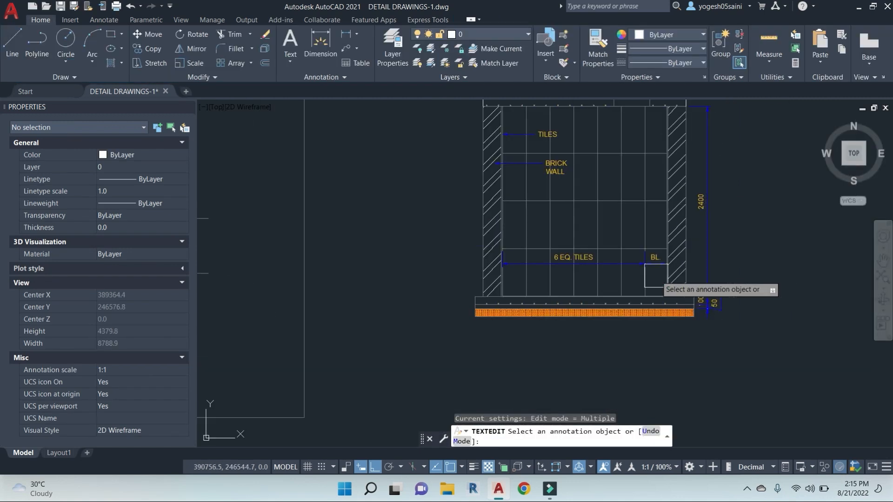
key("Escape")
key("ctrl+s")
middle_click_drag(703, 271, 634, 308)
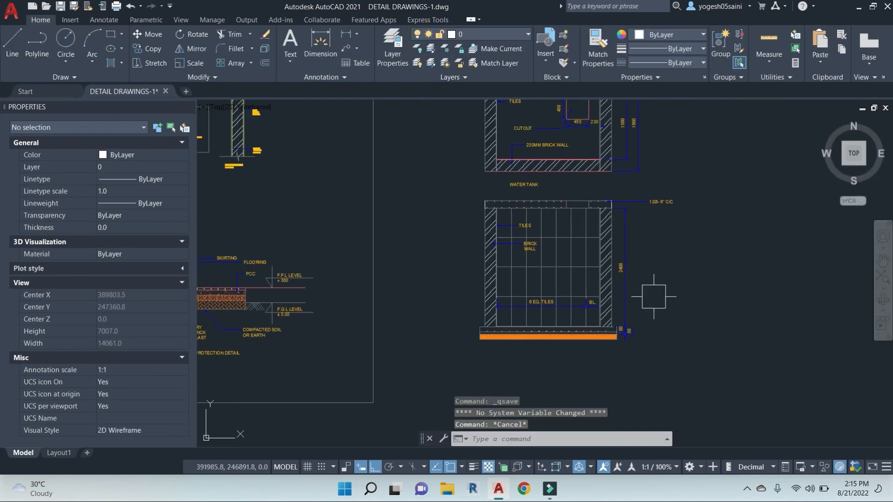
scroll(628, 248, "up", 4)
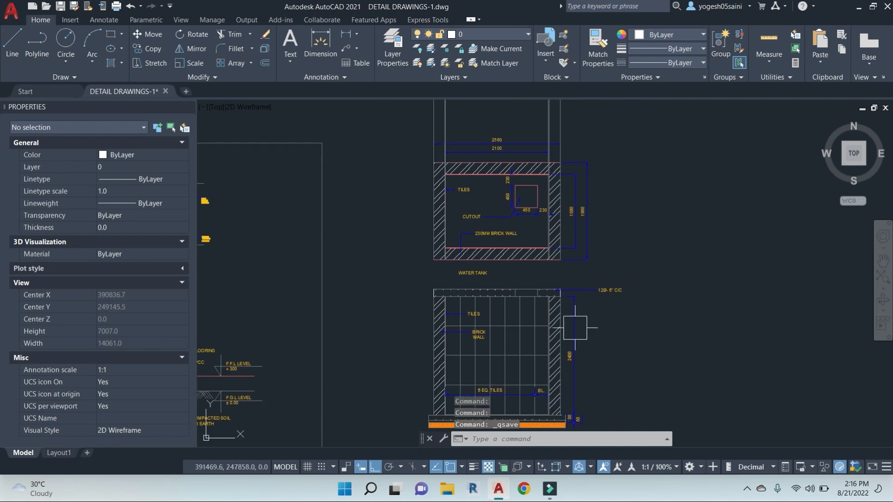
left_click(413, 205)
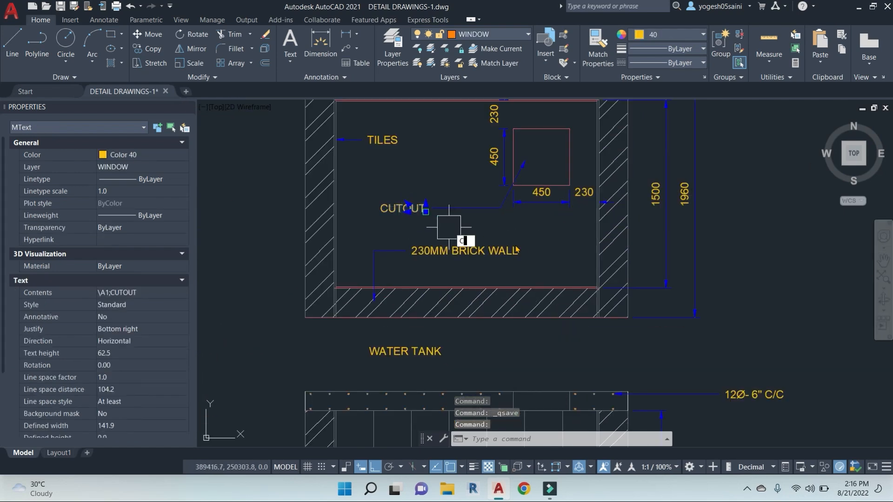
key("Escape")
middle_click_drag(653, 324, 631, 252)
key("Escape")
key("Escape")
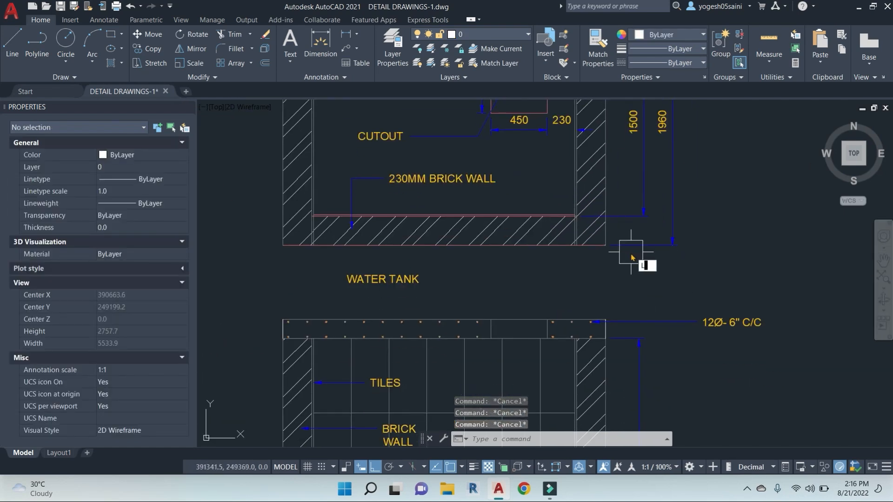
Step: Add a leader note "CUTOUT" pointing to the opening in the section's top slab, and save the drawing
type("E")
key("Return")
scroll(528, 332, "up", 4)
left_click(514, 327)
left_click(568, 226)
left_click(663, 227)
key("Return")
type("CUTOUT")
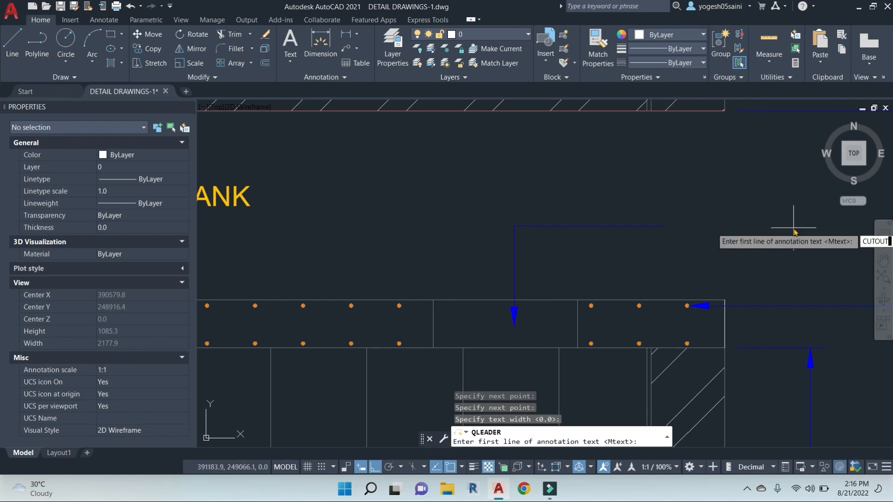
key("Return")
key("Return")
scroll(605, 303, "down", 10)
key("ctrl+s")
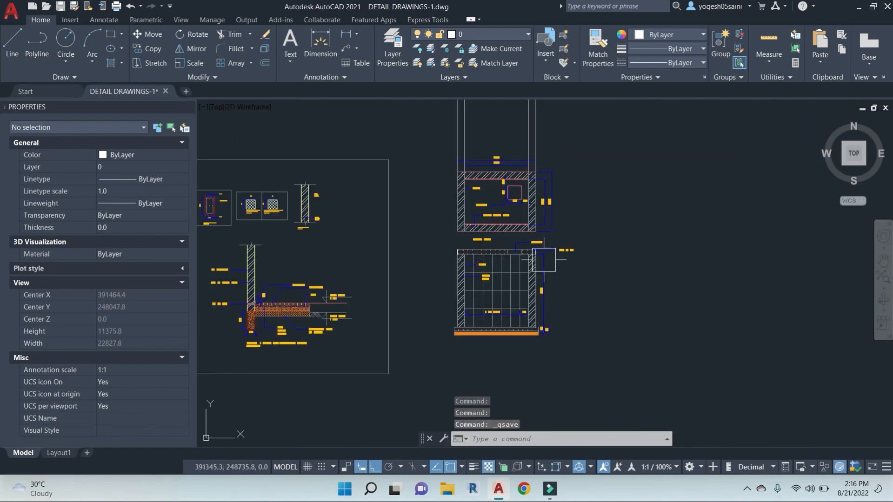
Step: Erase the leftover vertical projection lines above the water tank plan
middle_click_drag(605, 302, 655, 329)
left_click(652, 158)
left_click(480, 136)
type("E")
key("Return")
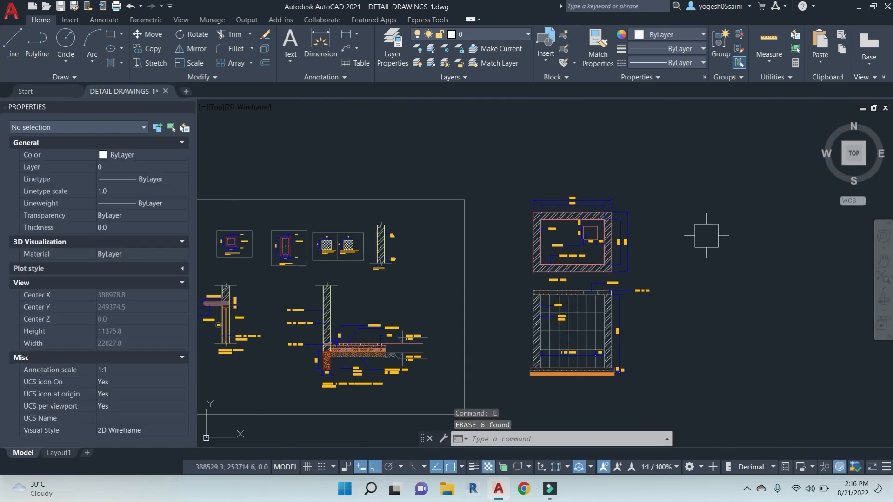
Step: Change the title below the tank plan to "WATER TANK PLAN"
scroll(591, 240, "up", 2)
scroll(620, 249, "down", 2)
scroll(514, 295, "up", 4)
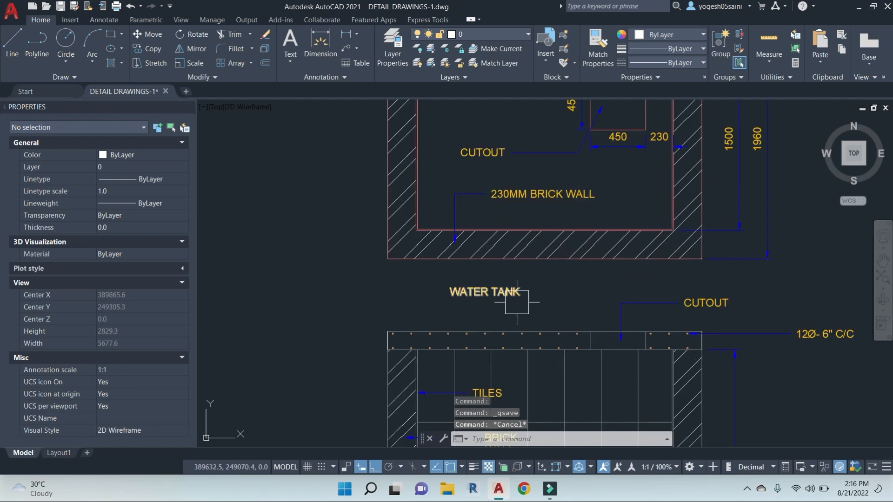
left_click(515, 299)
double_click(521, 292)
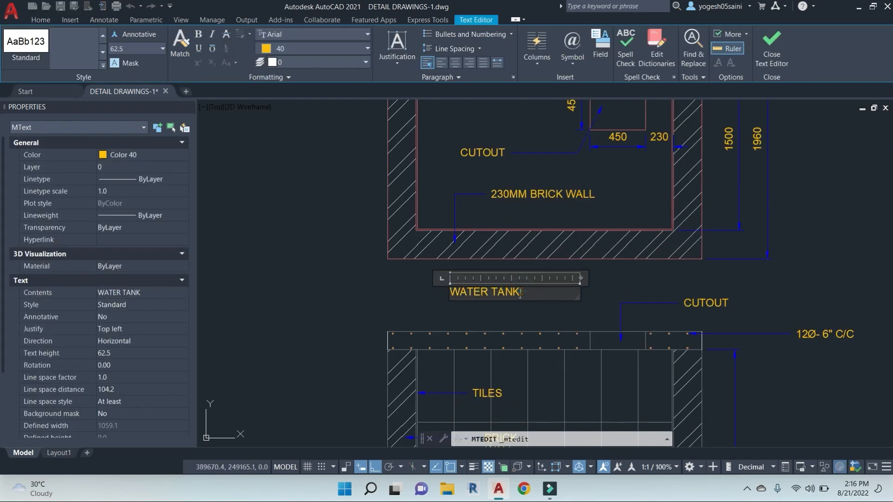
left_click(599, 307)
Step: Copy the plan title straight down to below the water tank section
left_click(534, 295)
scroll(535, 295, "down", 3)
type("CO")
key("Return")
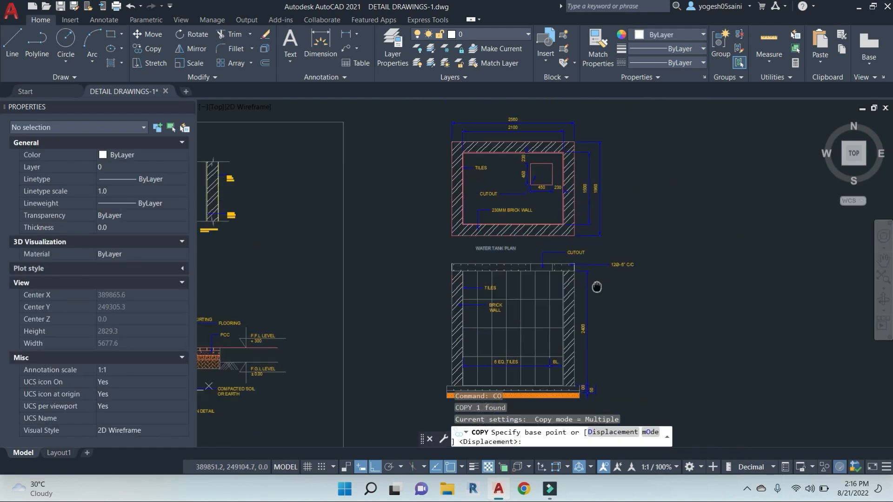
middle_click_drag(597, 287, 589, 268)
scroll(589, 269, "down", 2)
left_click(676, 266)
left_click(683, 365)
key("Escape")
key("Escape")
scroll(526, 352, "up", 4)
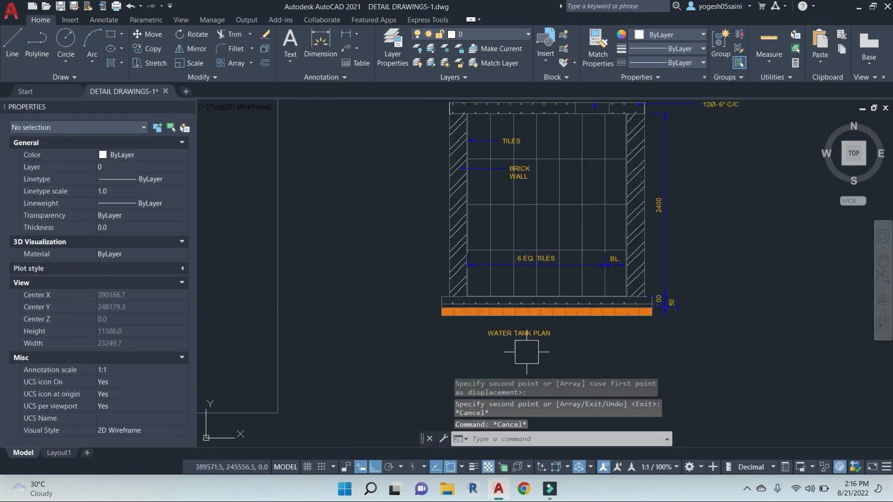
Step: Change the copied title below the section to "WATER TANK SECTION" and save the drawing
scroll(527, 352, "up", 2)
double_click(541, 323)
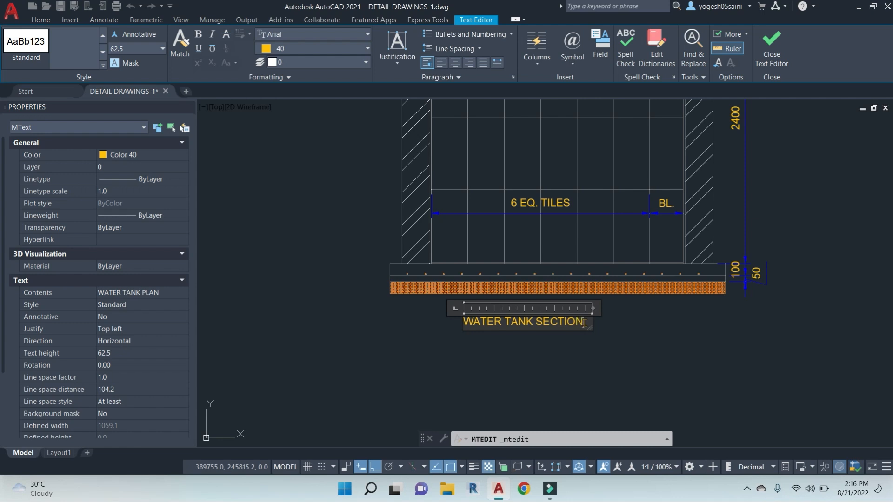
left_click(698, 345)
scroll(712, 346, "down", 6)
key("ctrl+s")
middle_click_drag(763, 341, 707, 349)
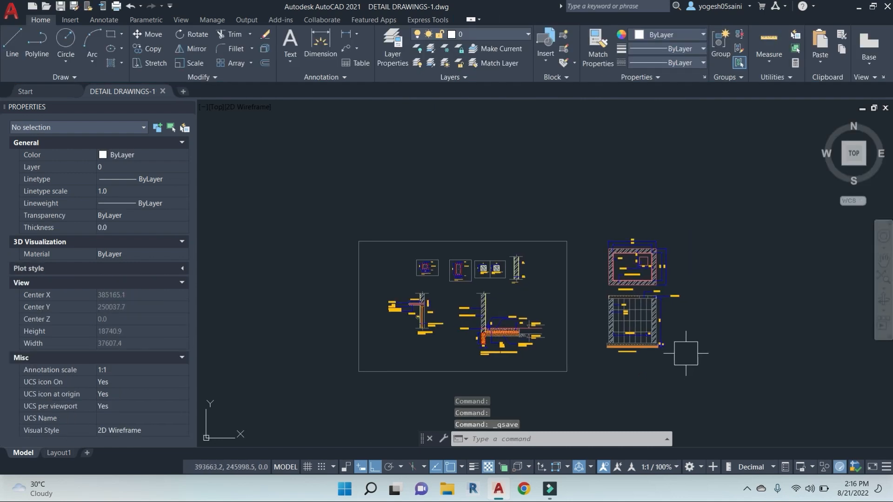
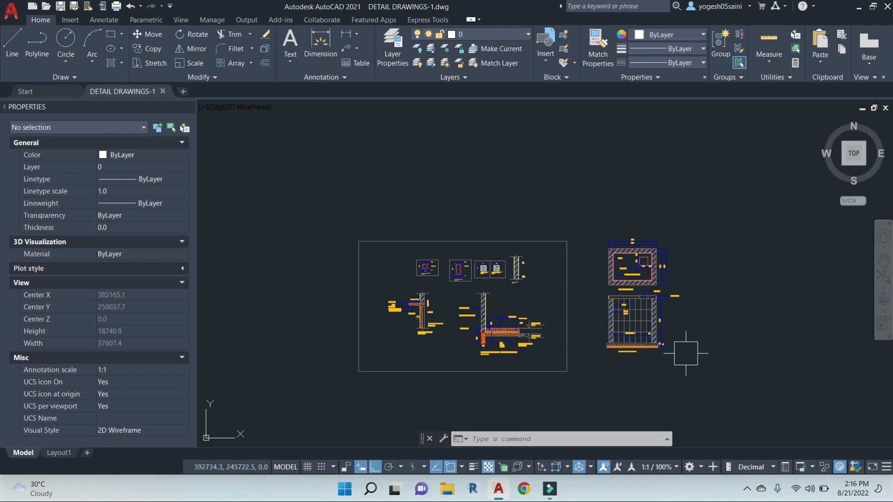
scroll(584, 290, "down", 4)
middle_click_drag(604, 312, 600, 274)
scroll(549, 274, "up", 4)
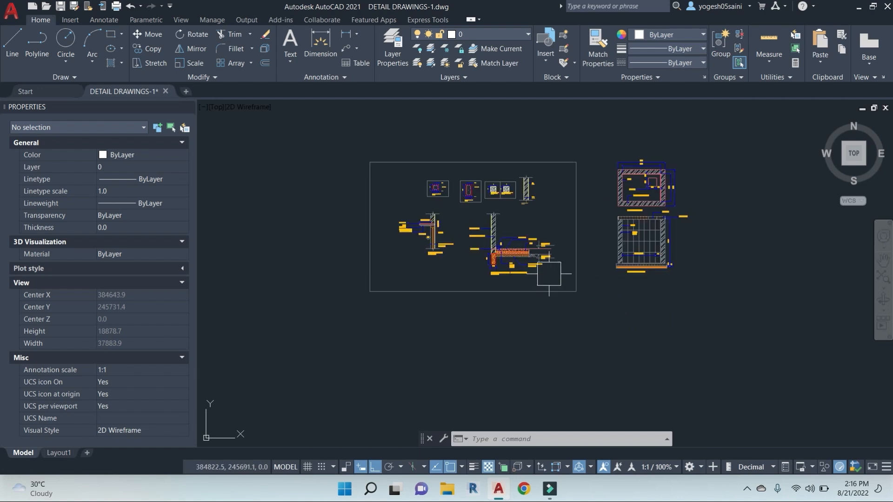
key("Escape")
key("Escape")
key("Escape")
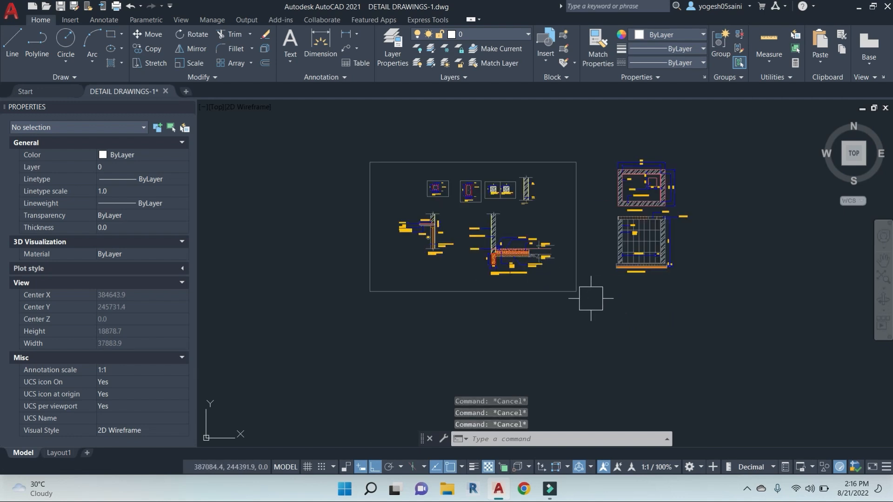
Step: Draw a 4000 line downward in the empty area below the detail sheet frame, continued by a 4500 line to the right
type("l")
key("Return")
left_click(511, 318)
middle_click_drag(512, 319, 519, 217)
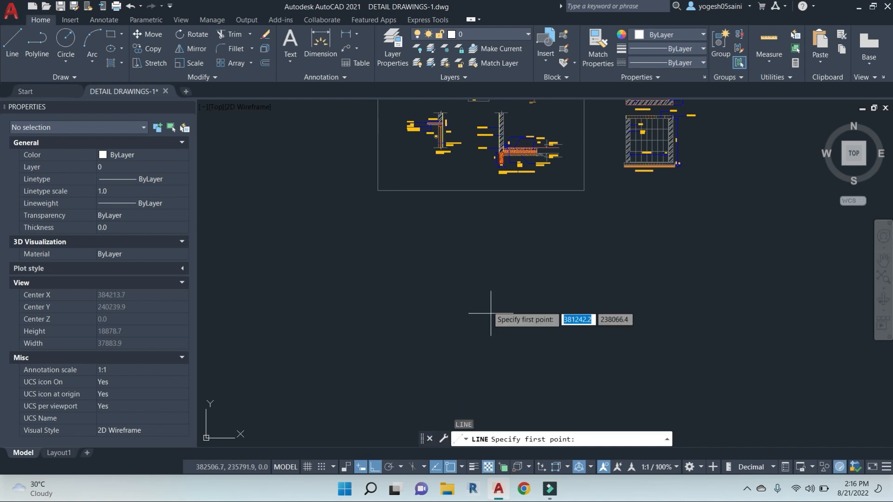
left_click(499, 228)
type("4")
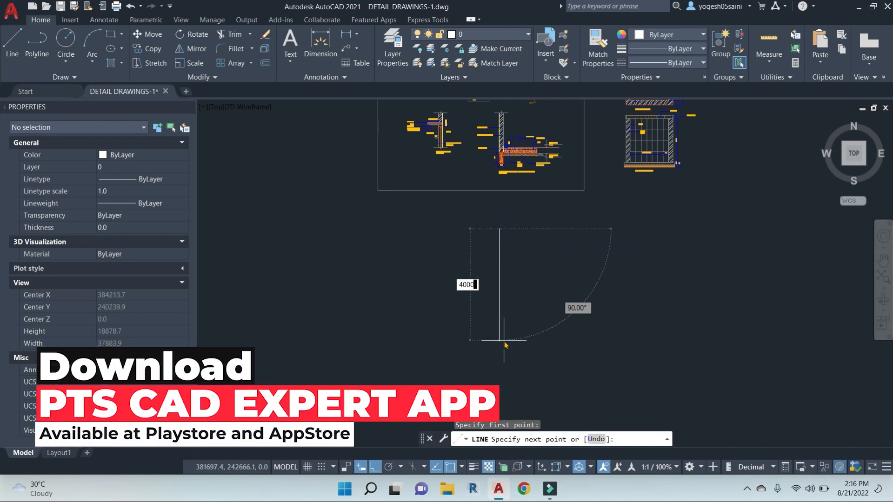
type("000")
key("Return")
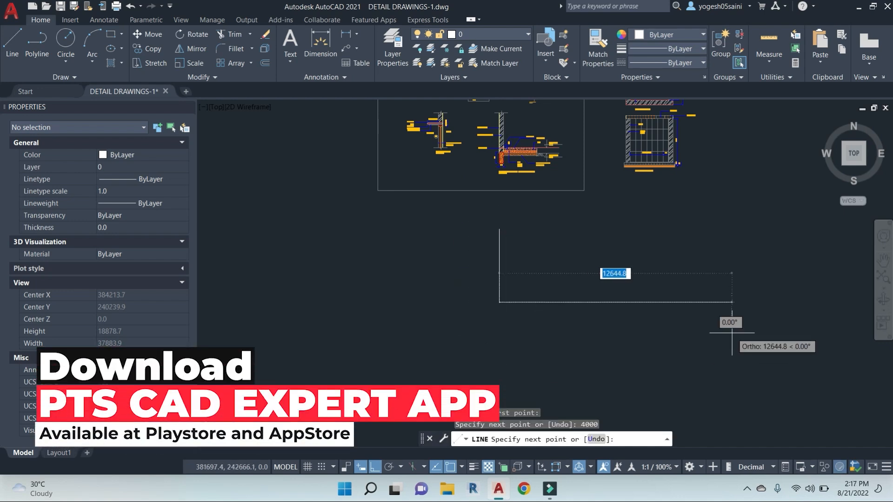
type("40")
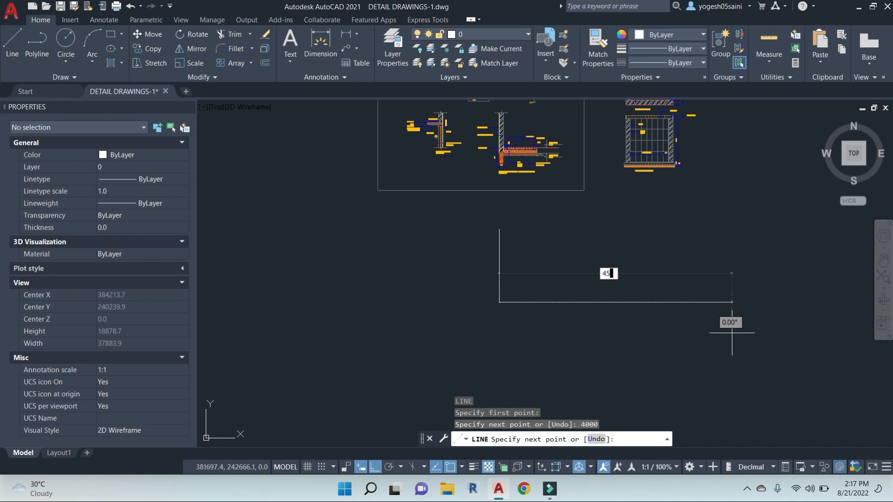
key("Return")
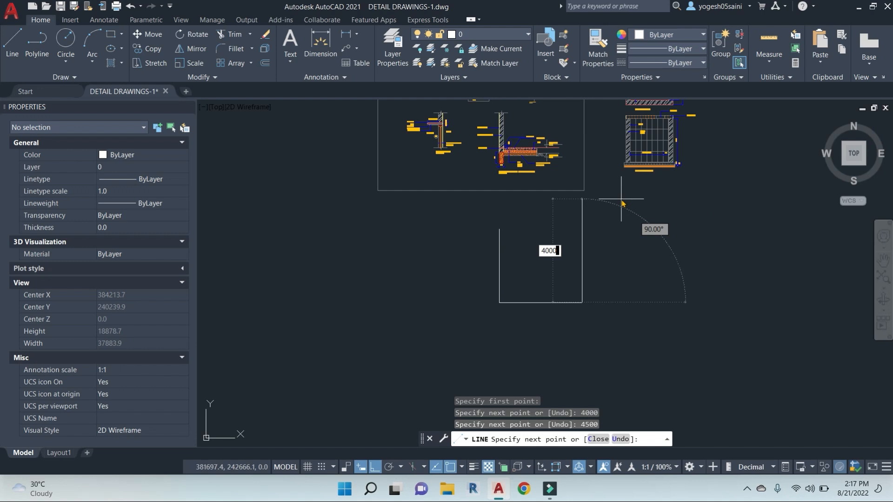
Step: Continue the outline 4000 upward and close it at its starting point to complete the rectangle
type("4000")
key("Return")
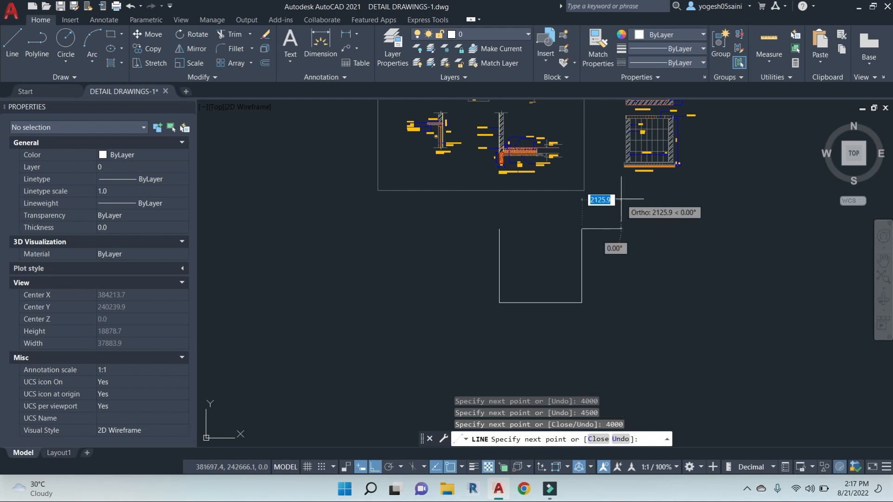
left_click(499, 228)
key("Escape")
key("Escape")
key("Escape")
type("o")
key("Return")
type("9")
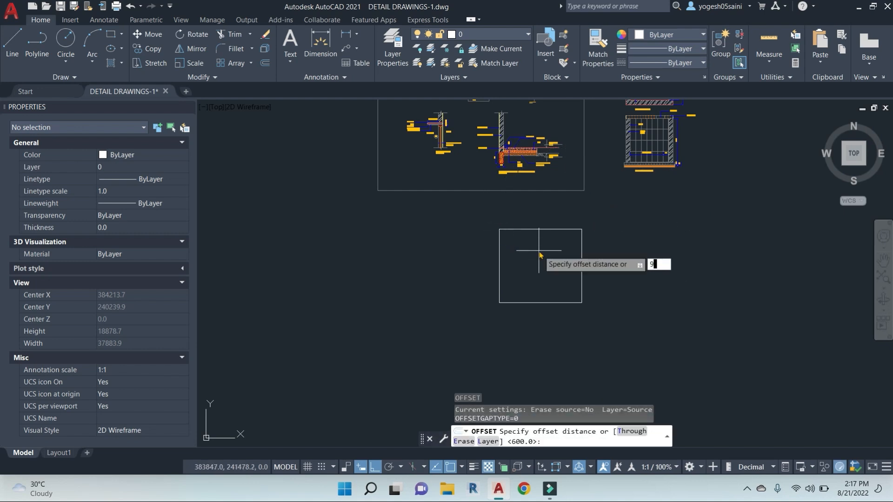
key("Escape")
Step: Offset all four sides of the rectangle outward by 230 for the outer wall faces
type("o")
key("Return")
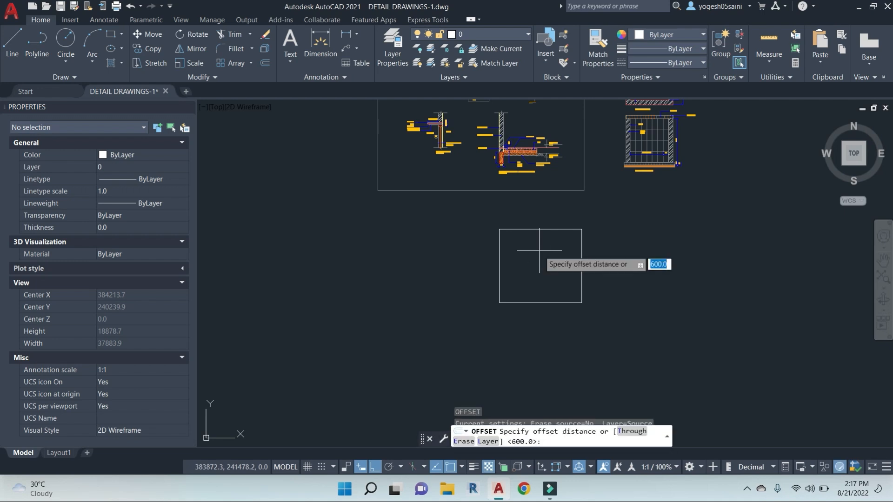
type("230")
key("Return")
left_click(534, 229)
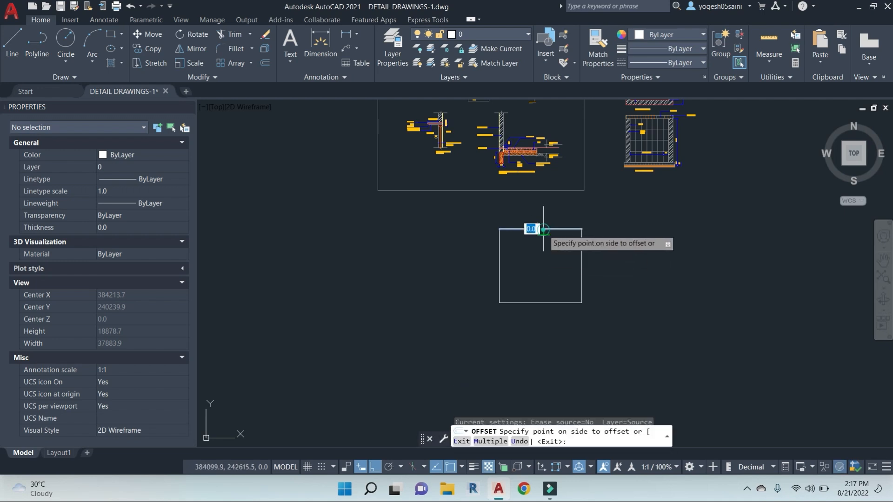
left_click(548, 212)
left_click(493, 264)
left_click(428, 269)
left_click(525, 303)
left_click(528, 343)
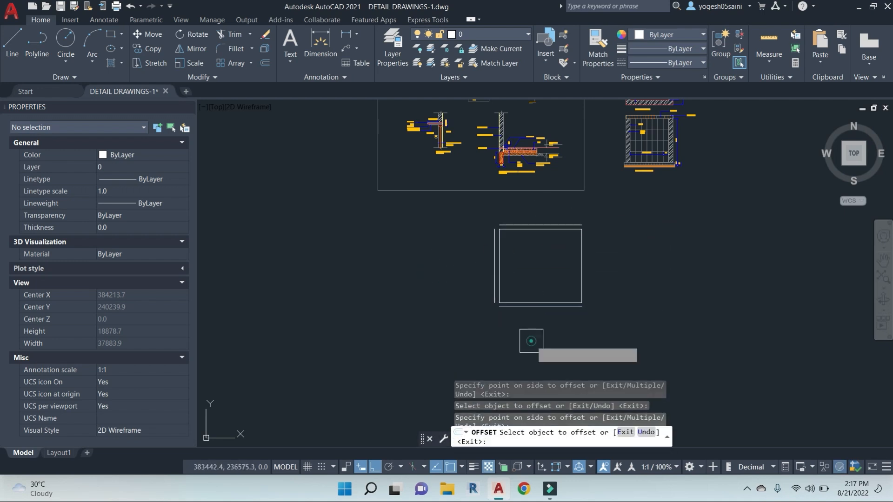
left_click(580, 279)
left_click(675, 281)
key("Escape")
Step: Join the outer wall lines into closed corners with a zero-radius Fillet
type("f")
key("Return")
scroll(595, 281, "up", 4)
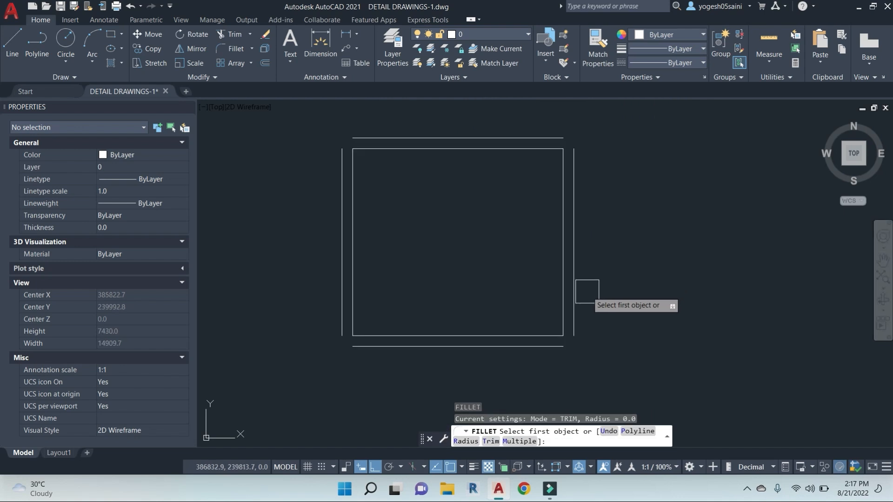
left_click(579, 302)
left_click(553, 136)
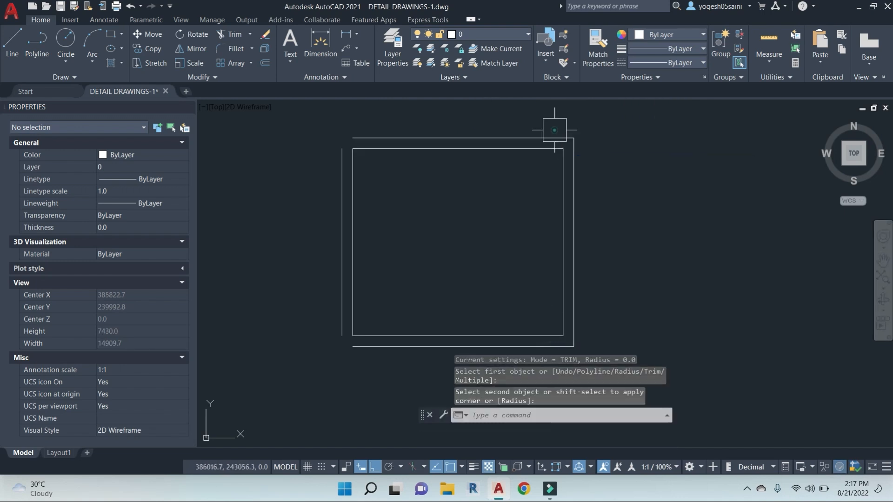
key("Return")
left_click(384, 134)
left_click(341, 170)
key("Return")
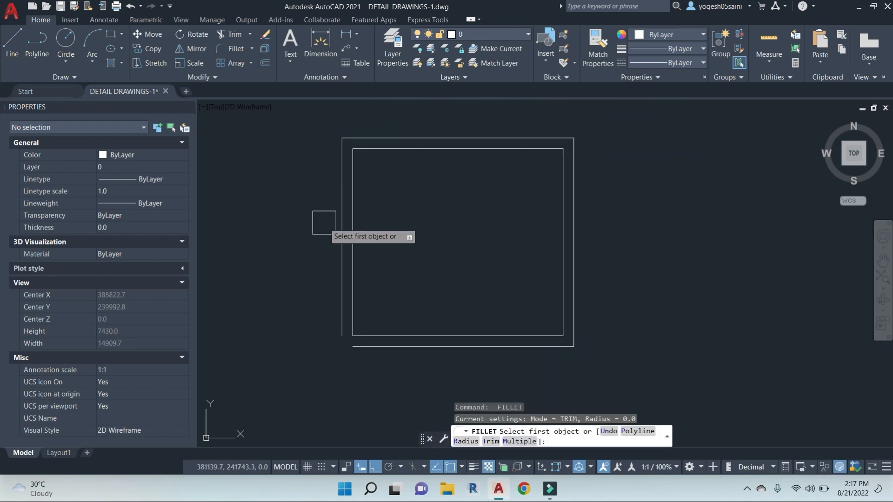
left_click(342, 246)
key("Escape")
key("Escape")
Step: Hatch the band between the inner and outer wall outlines with the ANSI32 pattern
type("h")
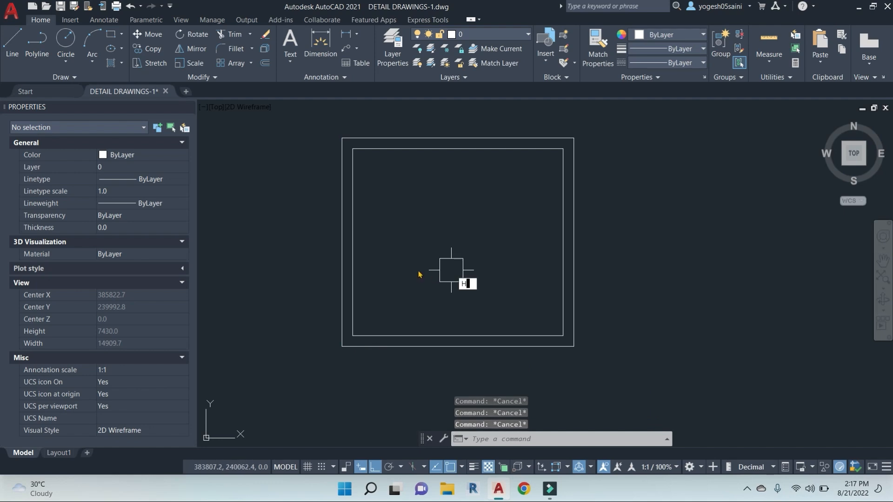
key("Return")
left_click(345, 255)
right_click(345, 254)
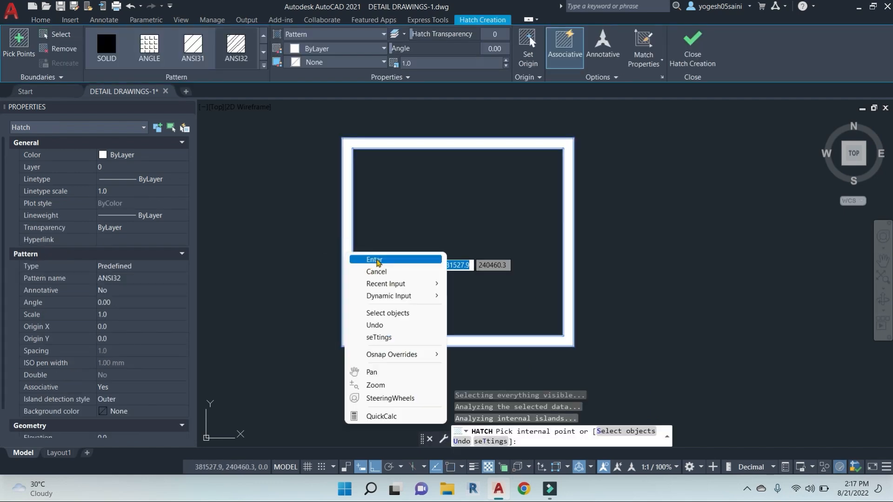
key("Escape")
key("Escape")
key("Escape")
Step: Match the new wall hatch to the properties of the brick wall hatch in the water tank plan
type("ma")
key("Return")
scroll(565, 215, "down", 6)
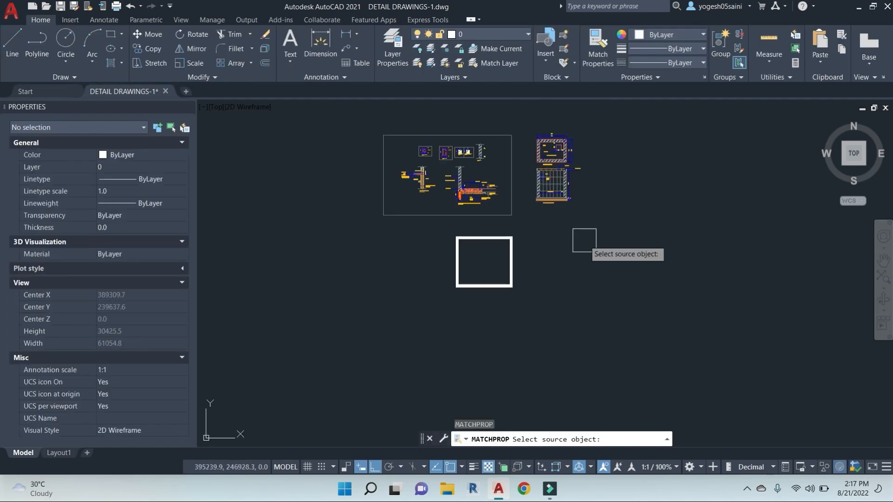
scroll(581, 239, "up", 10)
left_click(592, 276)
scroll(600, 280, "down", 7)
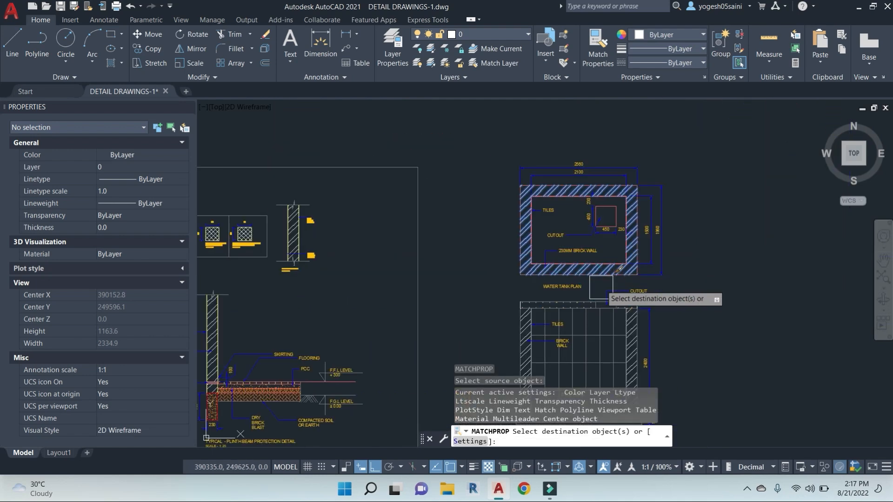
middle_click_drag(603, 329, 629, 115)
scroll(467, 300, "down", 2)
scroll(450, 345, "up", 10)
left_click(516, 223)
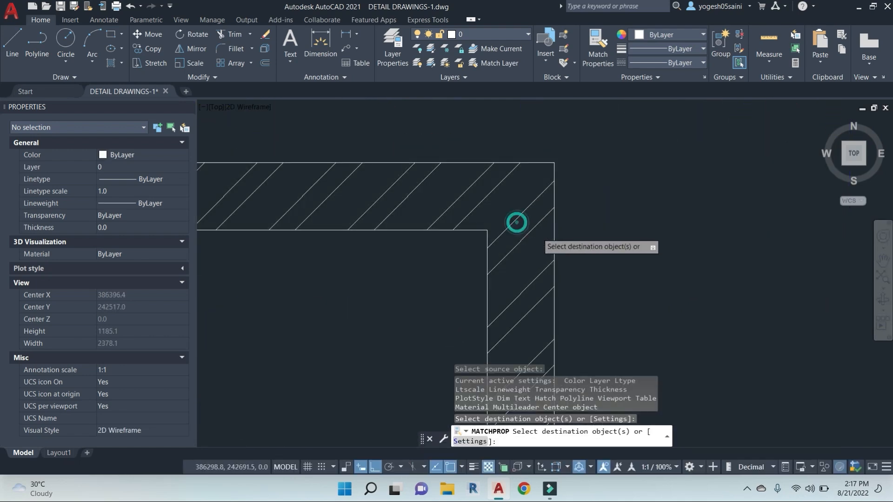
scroll(538, 234, "down", 10)
middle_click_drag(623, 269, 619, 227)
key("Escape")
key("Escape")
key("Escape")
key("Escape")
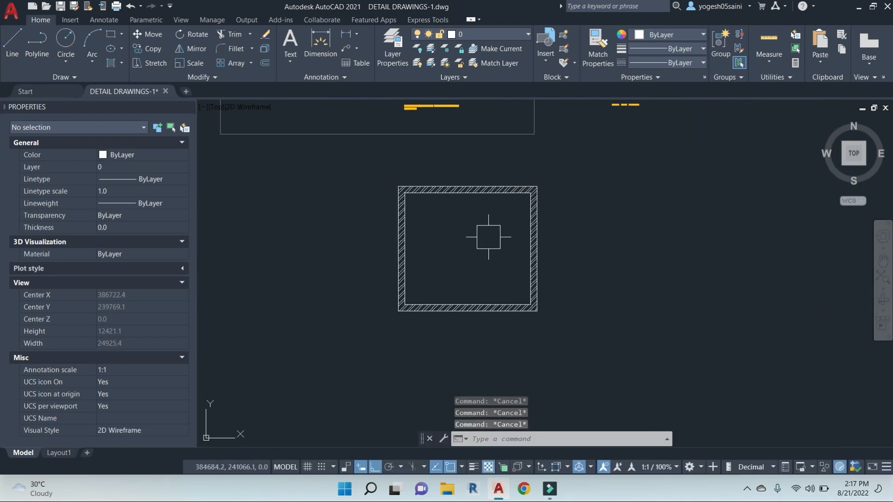
Step: Draw a vertical line across the thickness of the upper wall, just right of the upper-left inner corner, as the first door jamb
scroll(430, 193, "up", 4)
scroll(425, 225, "down", 10)
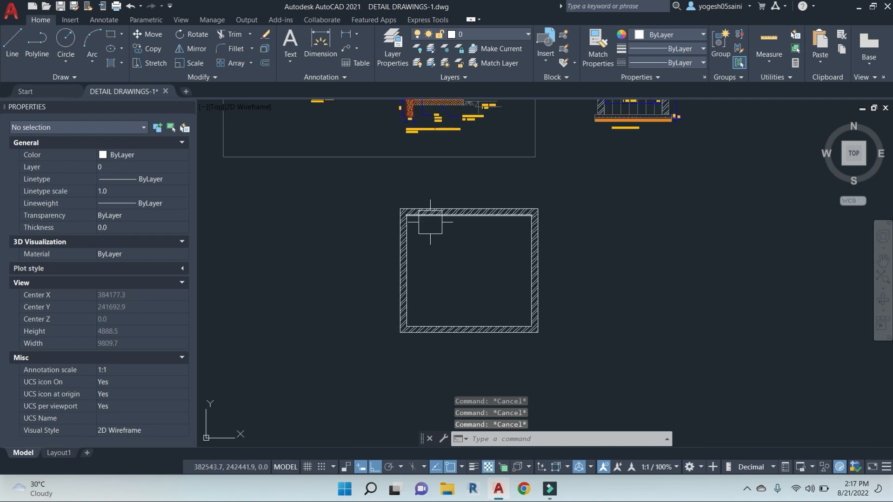
middle_click_drag(448, 251, 542, 253)
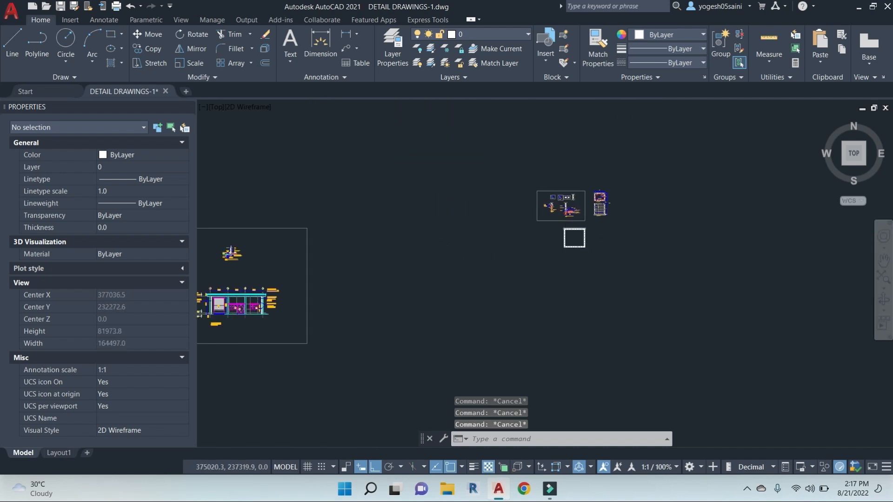
scroll(565, 232, "up", 16)
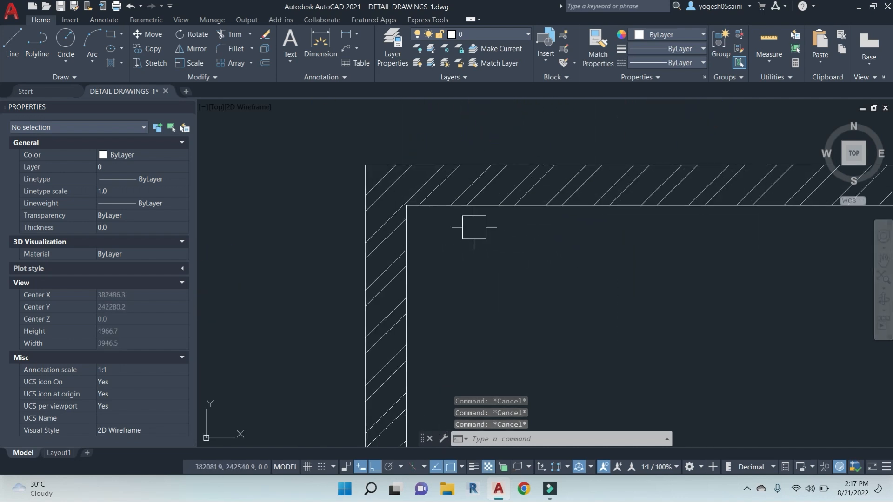
type("l")
key("Return")
left_click(434, 205)
left_click(434, 165)
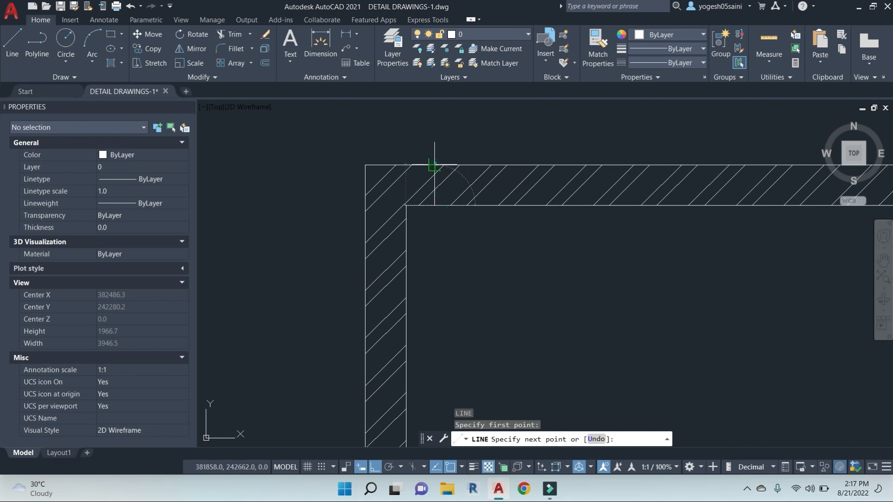
key("Escape")
key("Escape")
Step: Offset the jamb line 1050 to the right for the other side of the door opening
type("o")
key("Return")
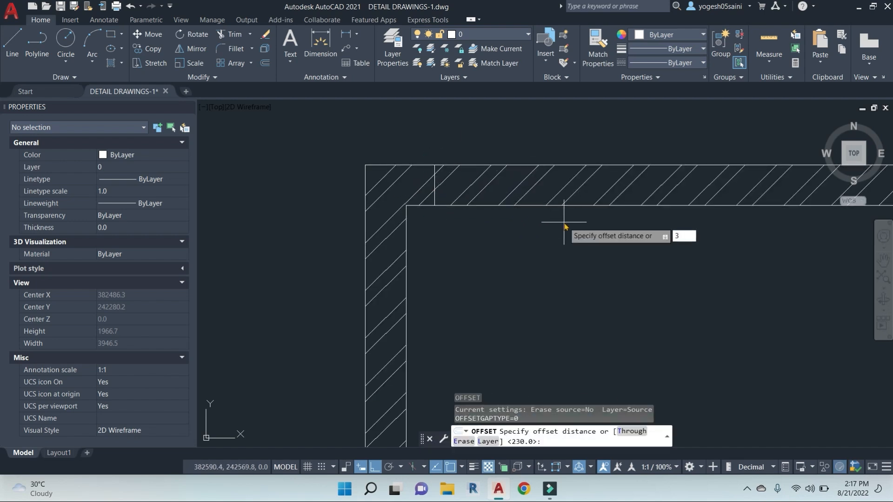
key("Escape")
key("Escape")
key("Escape")
Step: Trim the wall hatch and both wall lines between the two jambs to open the doorway
key("Return")
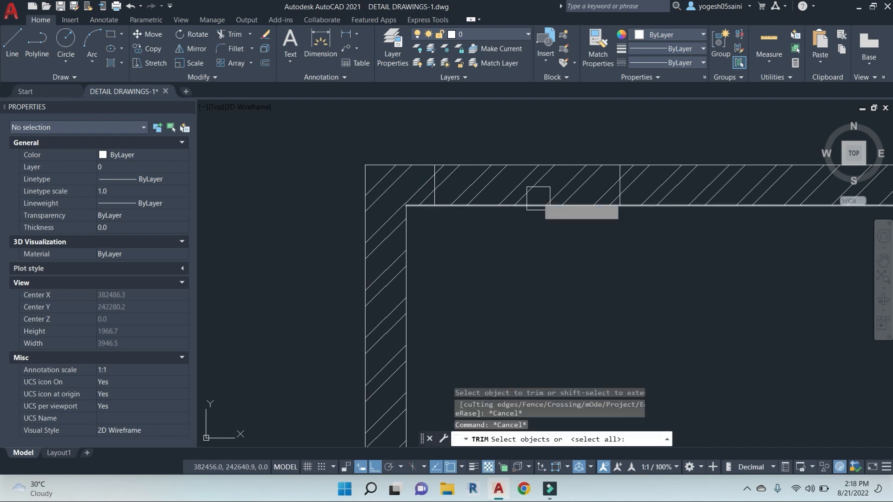
key("Return")
left_click(533, 183)
left_click(544, 168)
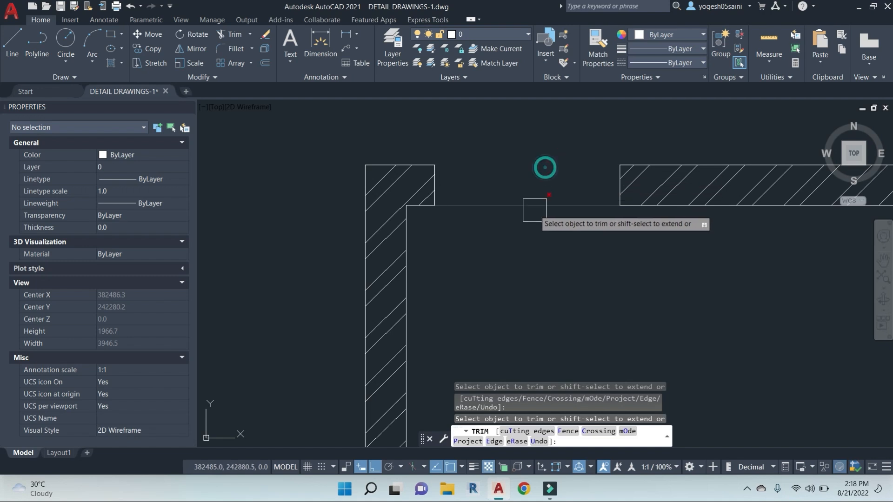
left_click(535, 209)
key("Escape")
key("Escape")
key("Escape")
key("Escape")
Step: Draw a small door frame from the midpoint of the left jamb, running outward and up to the wall's outer face
type("l")
key("Return")
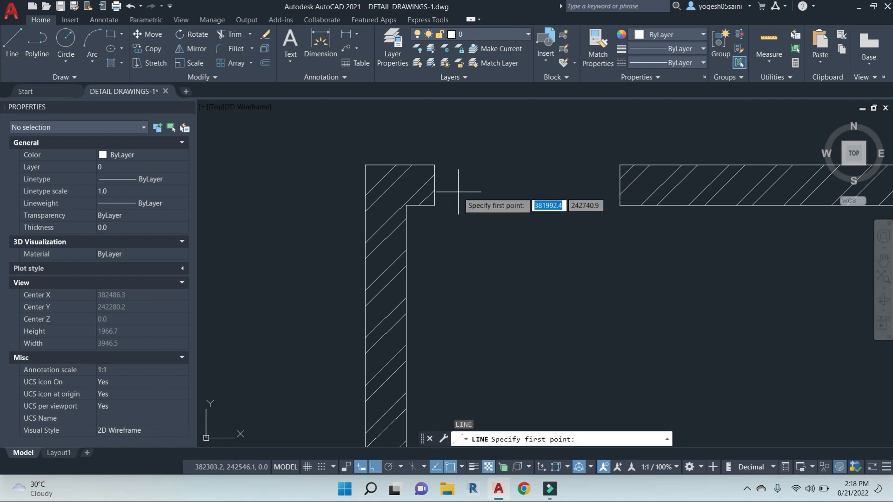
scroll(434, 185, "up", 2)
left_click(435, 187)
left_click(453, 188)
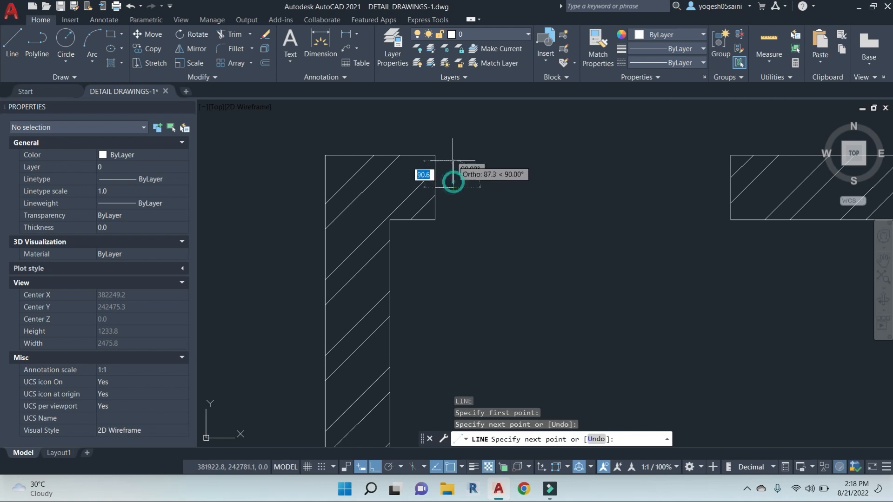
left_click(451, 155)
key("Escape")
key("Escape")
key("Escape")
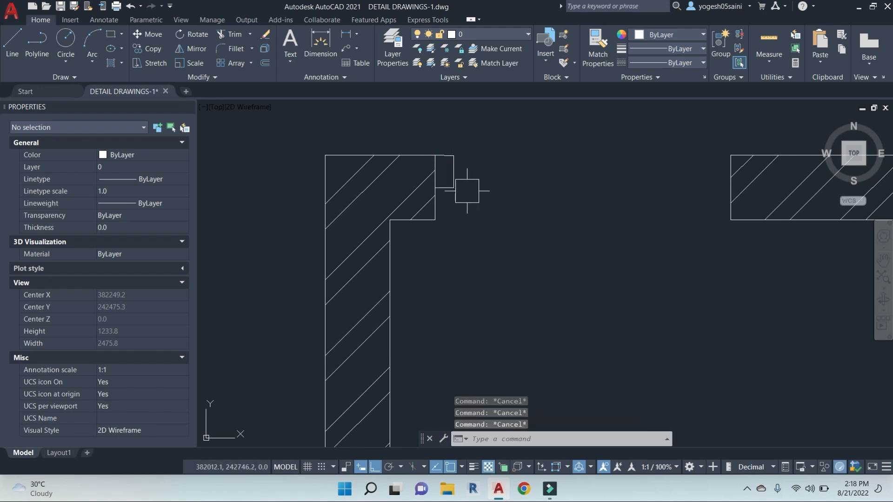
left_click(468, 211)
key("Escape")
scroll(518, 244, "down", 3)
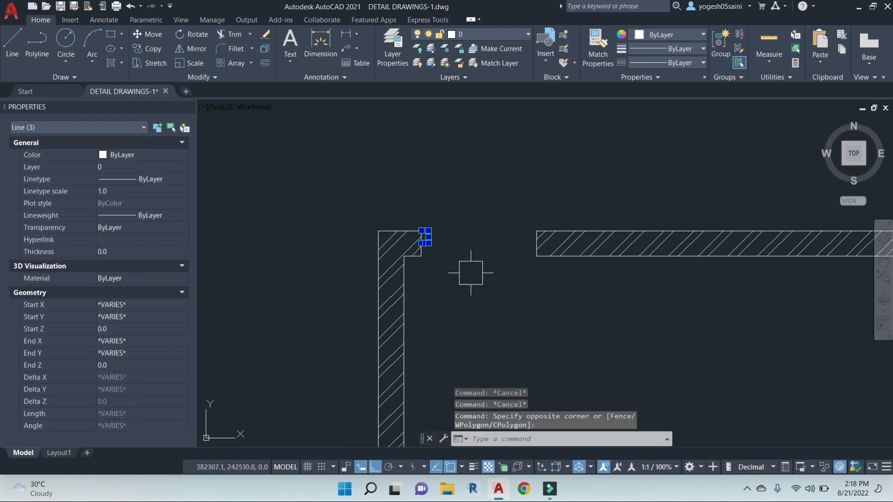
left_click(478, 270)
left_click(421, 219)
type("co")
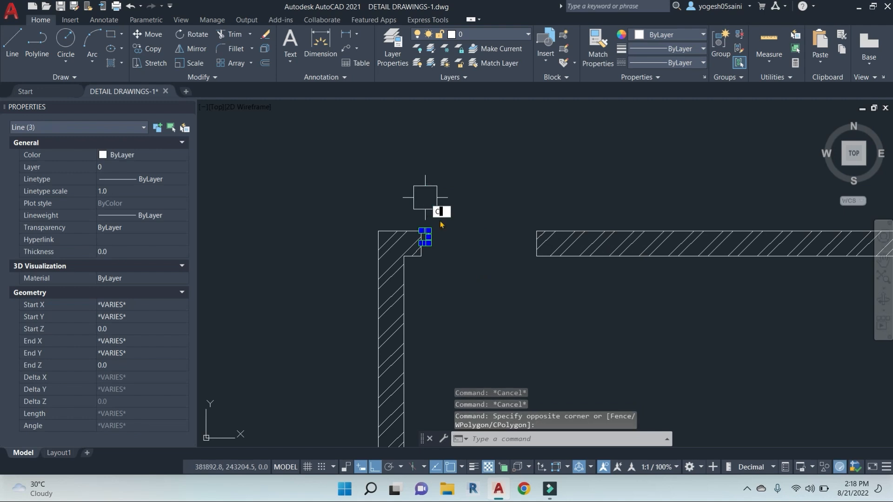
key("Return")
key("Escape")
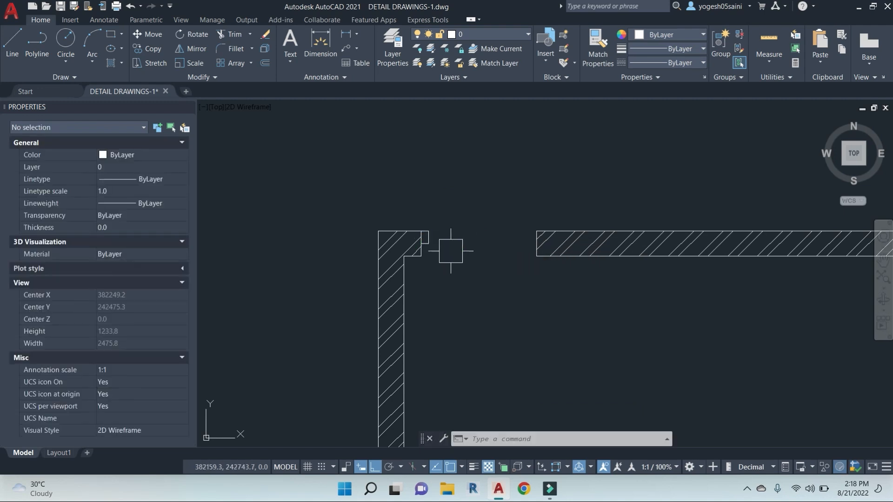
Step: Mirror the door frame lines about a vertical axis within the doorway, keeping the original
left_click(449, 260)
left_click(425, 203)
type("mi")
key("Return")
left_click(470, 257)
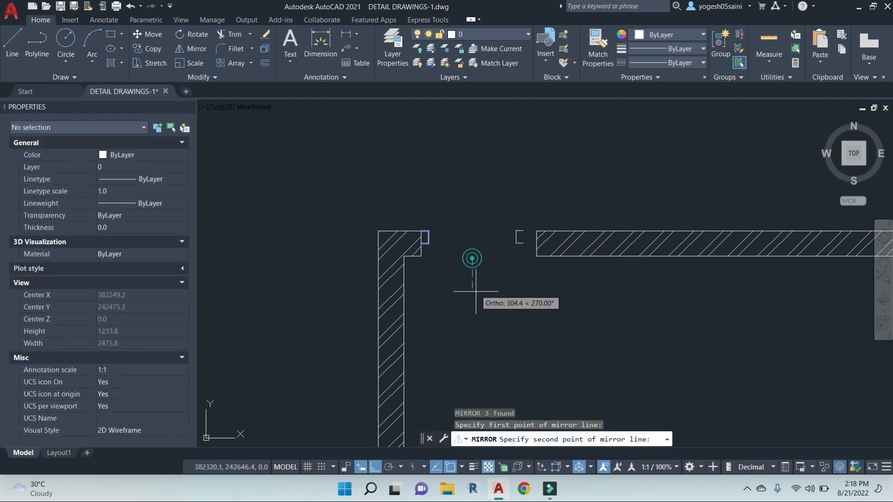
left_click(477, 311)
key("Return")
Step: Move the mirrored door frame against the right jamb, aligned with the wall's outer corner
left_click(489, 203)
left_click(526, 299)
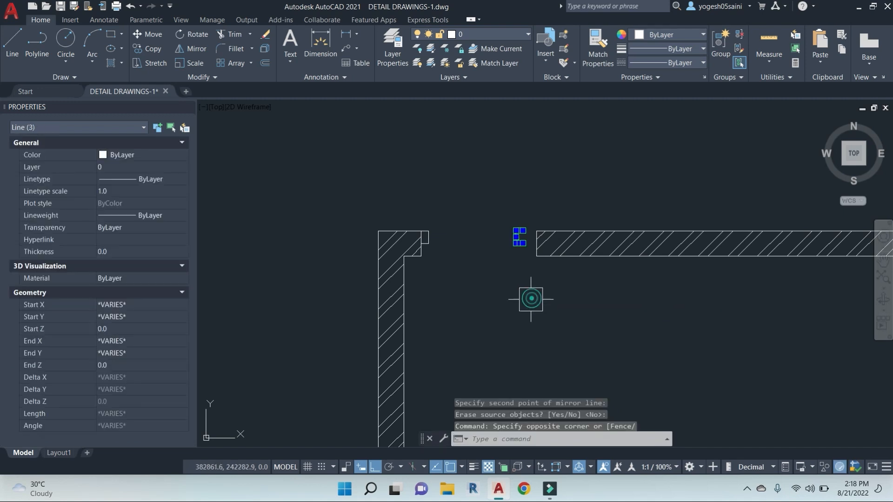
type("m")
key("Return")
scroll(521, 207, "up", 5)
left_click(534, 295)
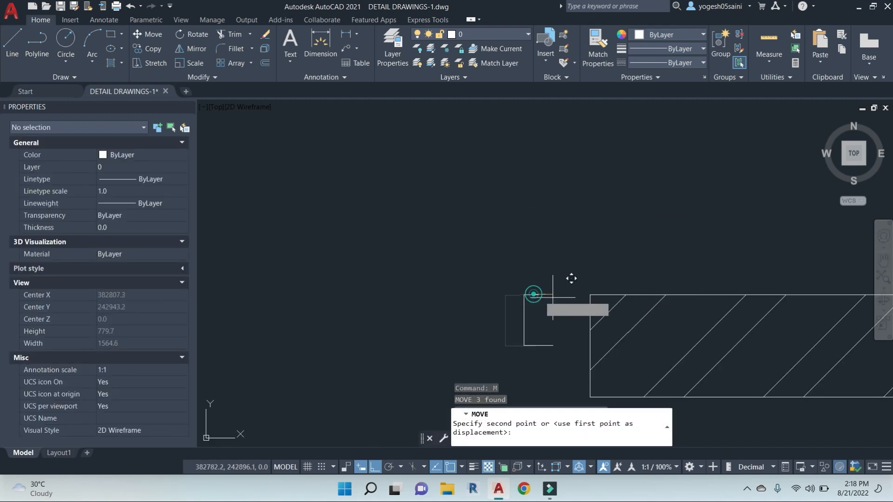
left_click(590, 295)
scroll(589, 295, "down", 3)
scroll(521, 289, "up", 3)
type("l")
key("Return")
left_click(521, 285)
scroll(524, 181, "down", 5)
middle_click_drag(523, 163, 540, 265)
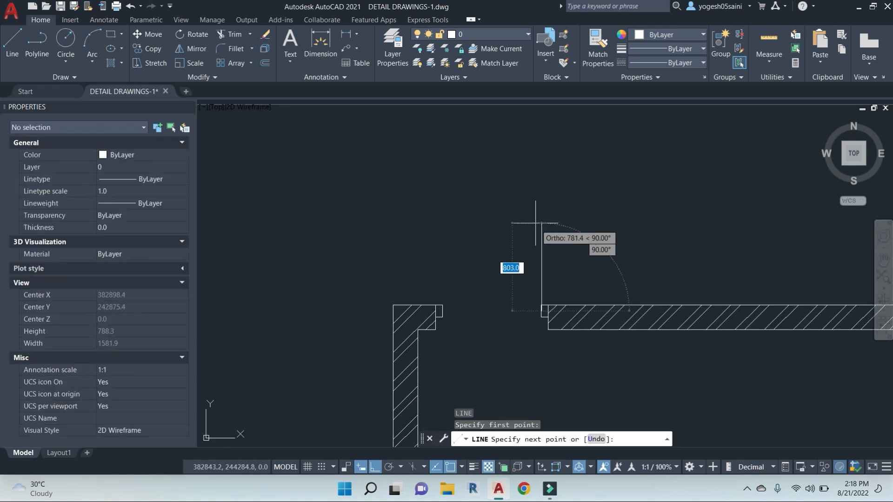
key("Escape")
Step: Draw the door leaf line down from the left frame's inner corner, continued diagonally to the right frame's lower corner
key("space")
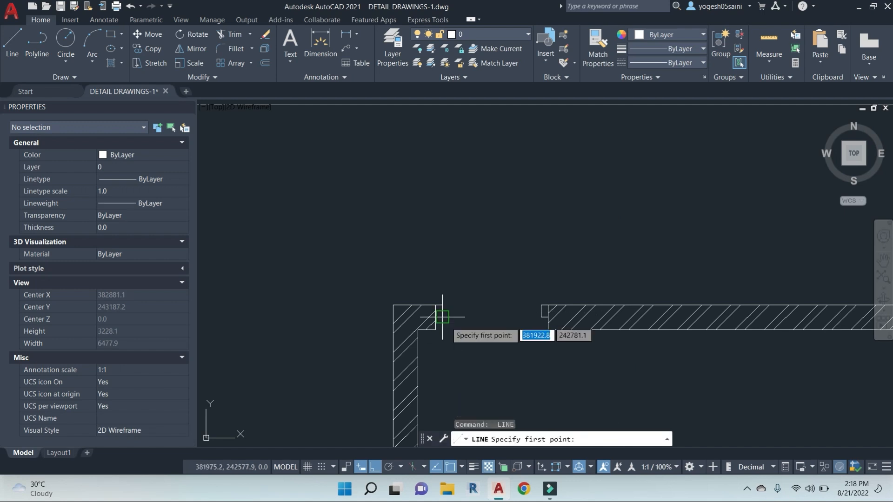
left_click(443, 318)
middle_click_drag(449, 420, 467, 277)
left_click(459, 268)
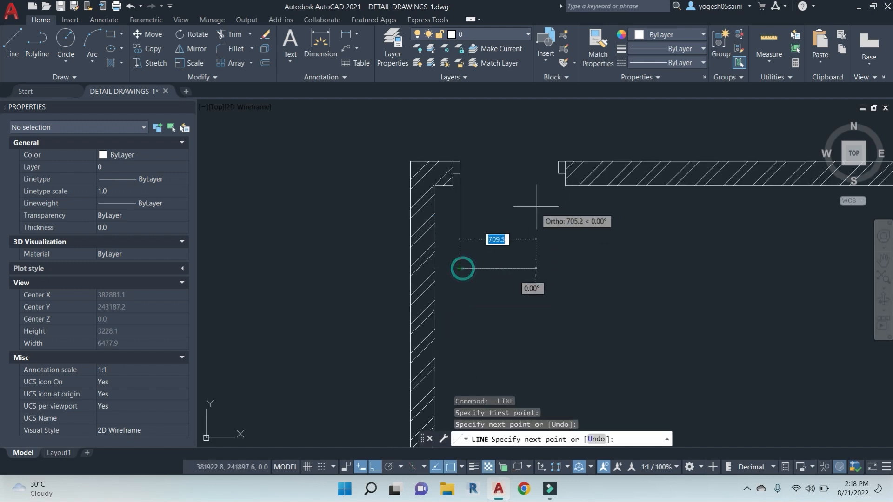
left_click(558, 173)
key("Escape")
key("Escape")
key("Escape")
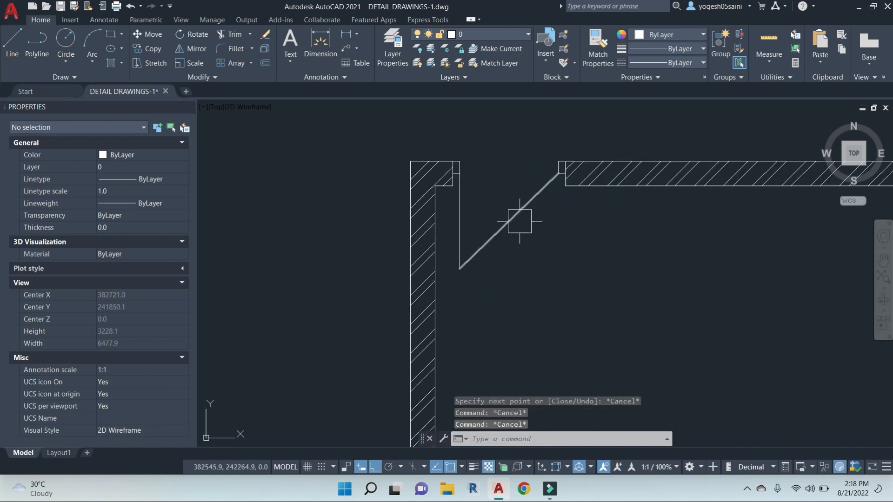
Step: Offset the vertical door leaf line 25 to the right for the leaf thickness
left_click(533, 226)
key("Escape")
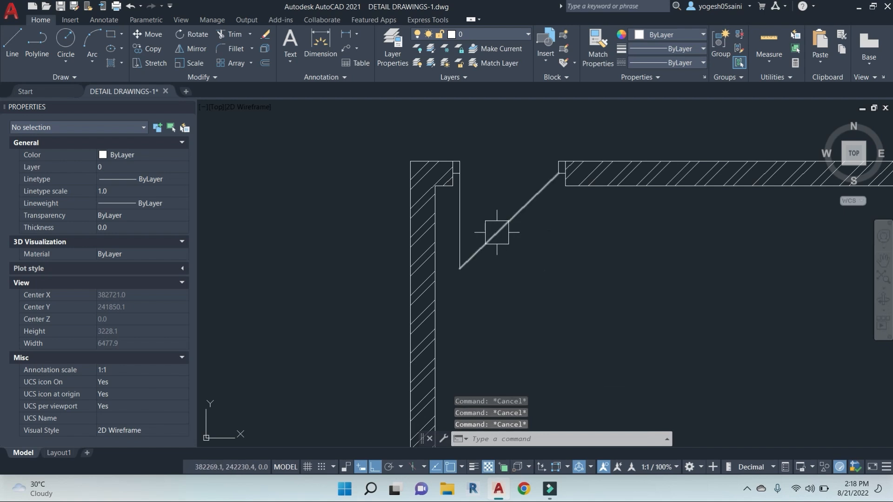
type("o")
key("space")
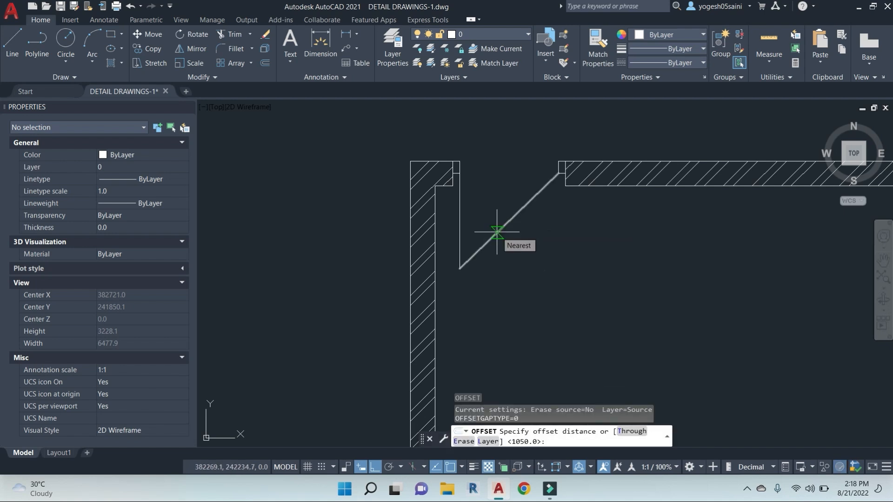
type("25")
key("Return")
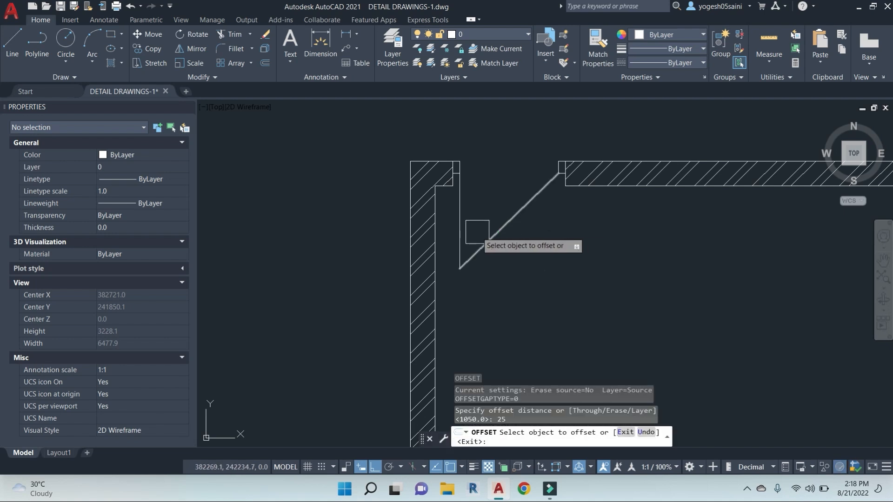
key("Escape")
scroll(474, 186, "up", 3)
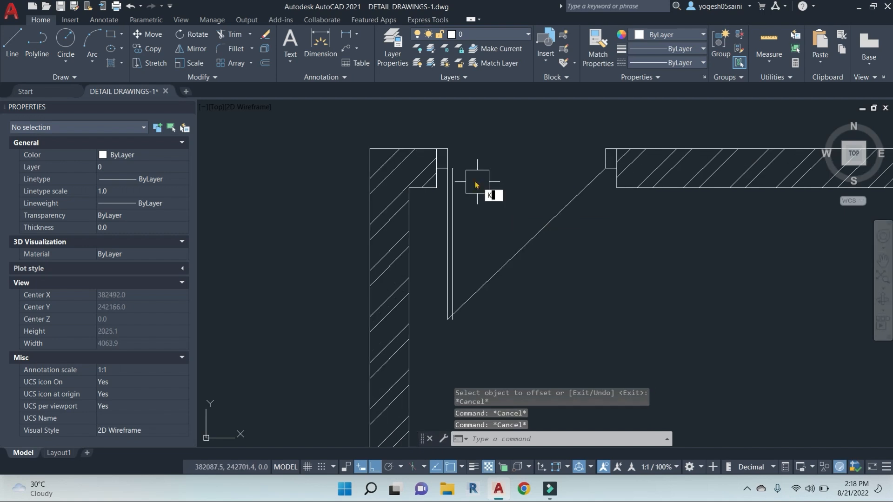
type("h")
key("space")
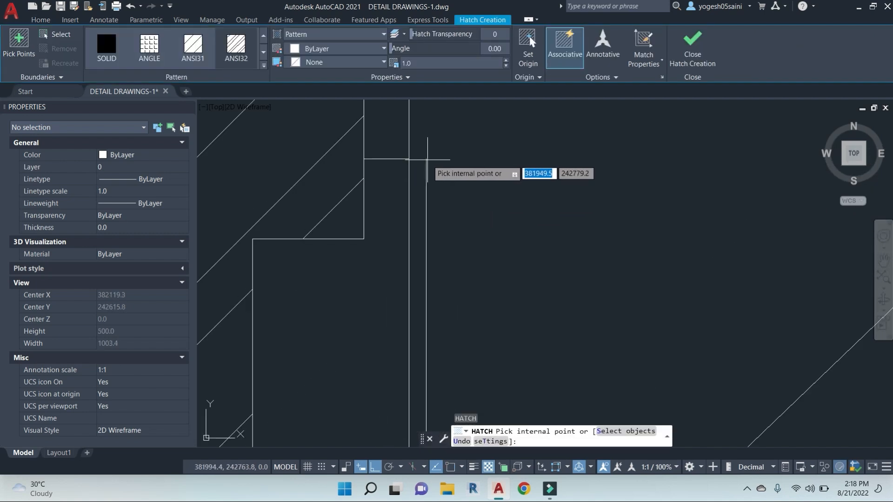
key("Escape")
Step: Draw a short line closing the upper end of the door leaf between its two vertical lines
type("l")
key("space")
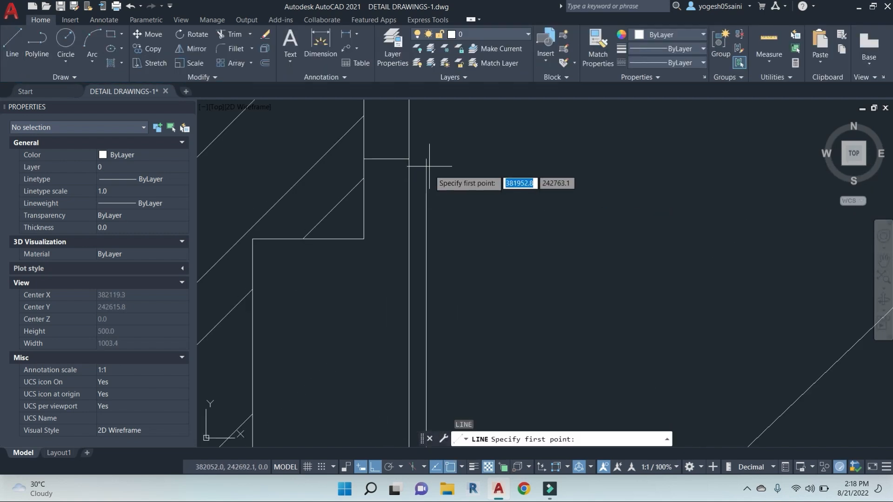
left_click(426, 159)
left_click(409, 158)
key("Escape")
key("Escape")
scroll(468, 199, "down", 6)
middle_click_drag(469, 199, 419, 167)
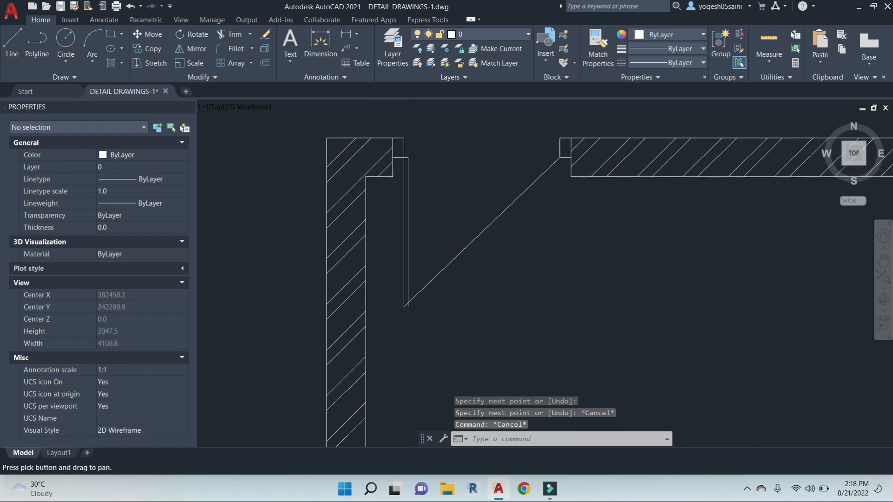
Step: Erase the diagonal line between the door leaf's lower end and the right door frame
key("Escape")
key("Escape")
left_click(473, 226)
type("e")
key("space")
key("Escape")
key("Escape")
Step: Draw a short line closing the lower end of the door leaf
type("l")
key("space")
scroll(408, 307, "up", 4)
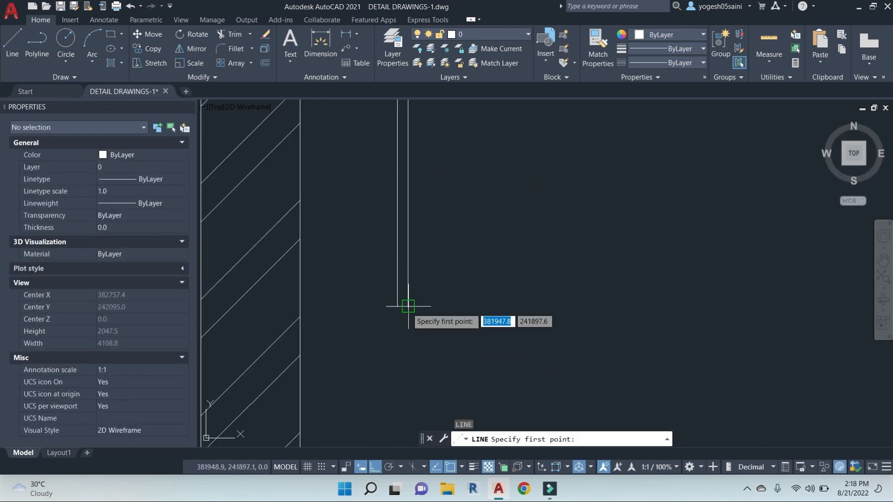
left_click(402, 307)
key("Escape")
key("Escape")
key("Escape")
scroll(463, 299, "down", 5)
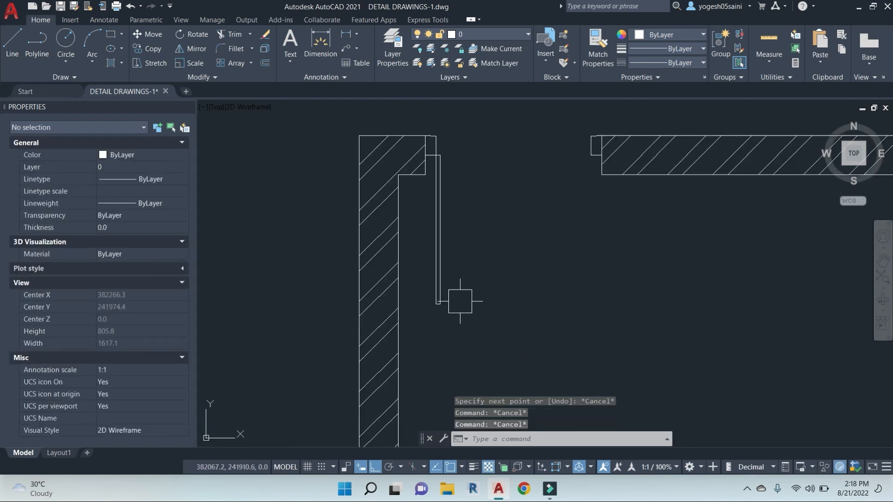
middle_click_drag(462, 299, 465, 302)
Step: Draw the door swing arc by start, end and direction from the right frame's lower corner to the leaf's lower end, and save the drawing
left_click(95, 69)
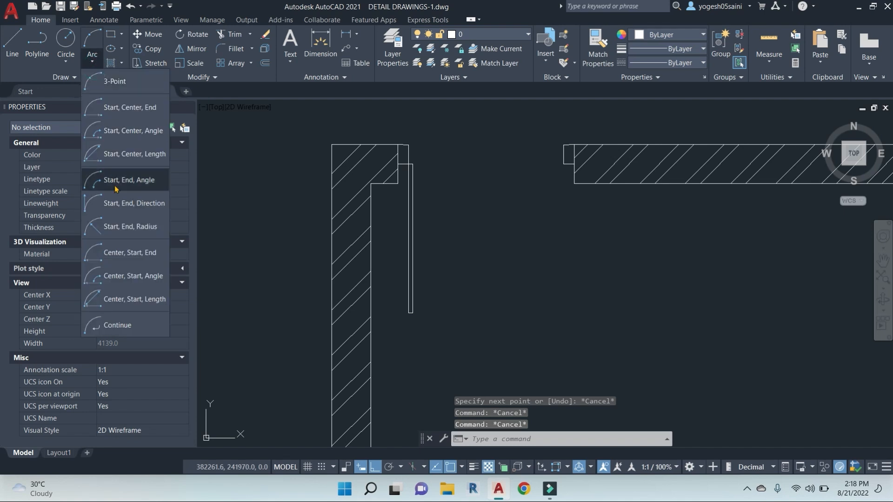
left_click(131, 202)
left_click(564, 163)
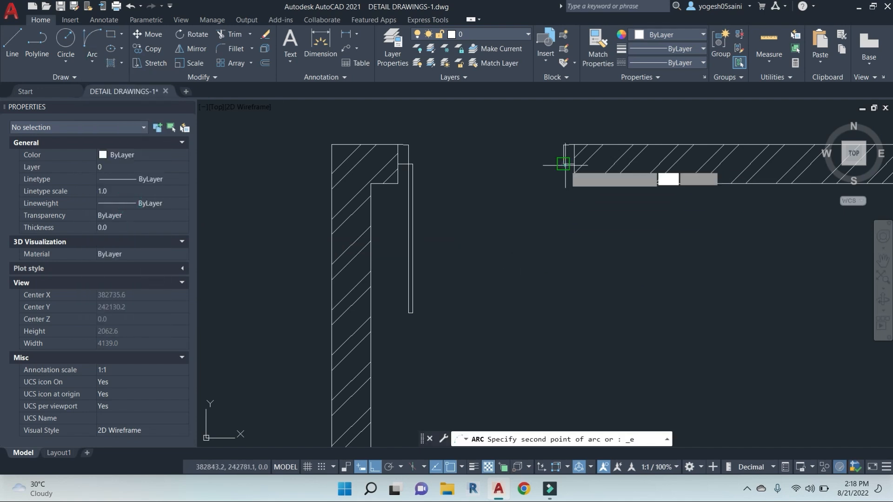
left_click(411, 311)
left_click(565, 300)
key("Escape")
key("Escape")
scroll(565, 300, "down", 2)
scroll(565, 300, "down", 3)
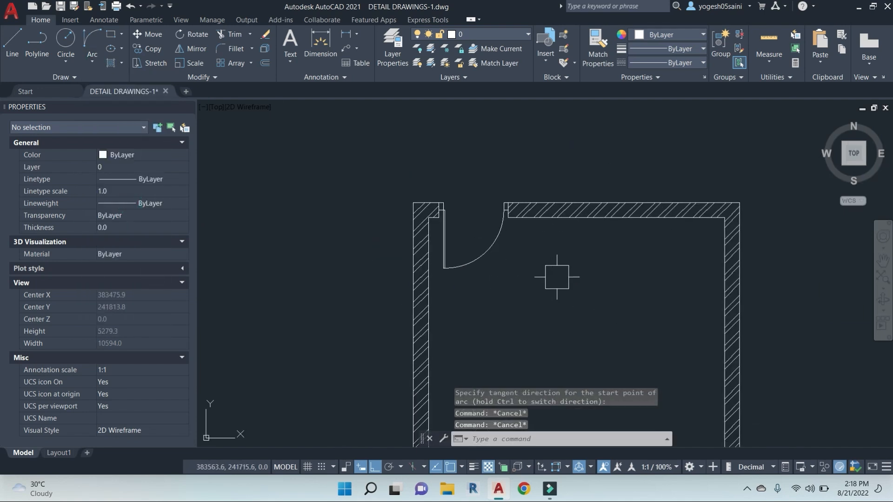
key("ctrl+s")
scroll(564, 284, "down", 1)
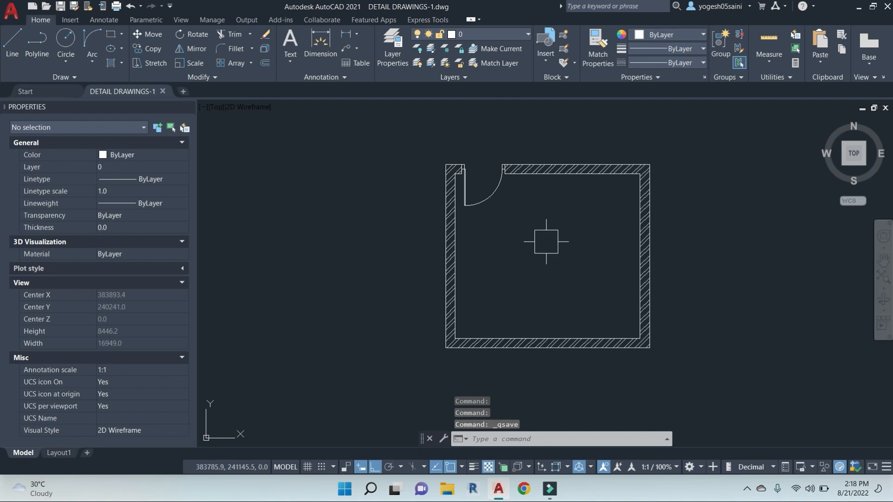
middle_click_drag(546, 242, 511, 226)
Step: Copy the plinth beam protection detail's title and scale texts to below the room plan's lower wall
key("Escape")
key("Escape")
scroll(511, 226, "down", 5)
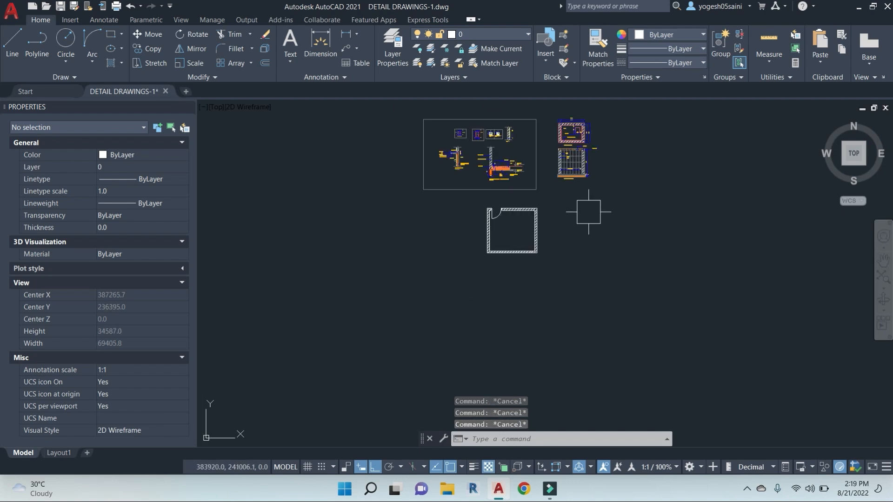
scroll(592, 209, "up", 5)
left_click(496, 138)
key("Escape")
scroll(479, 239, "down", 3)
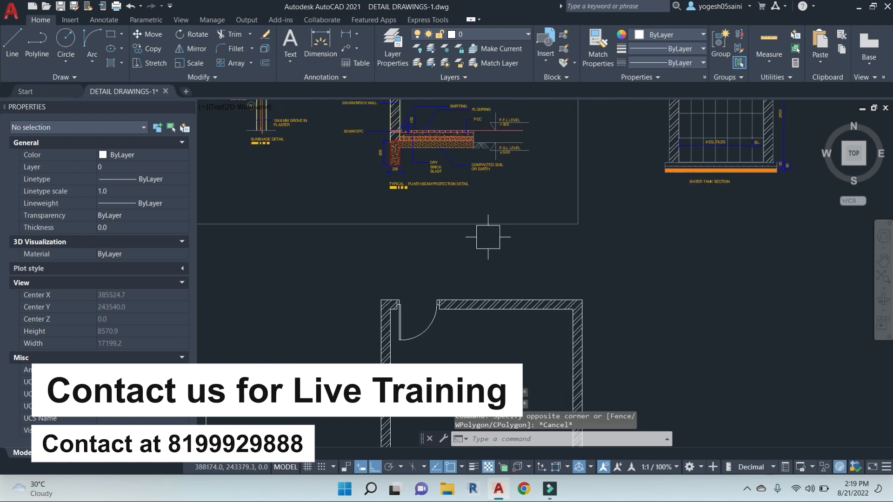
scroll(439, 196, "up", 4)
left_click(439, 198)
left_click(289, 129)
type("co")
key("space")
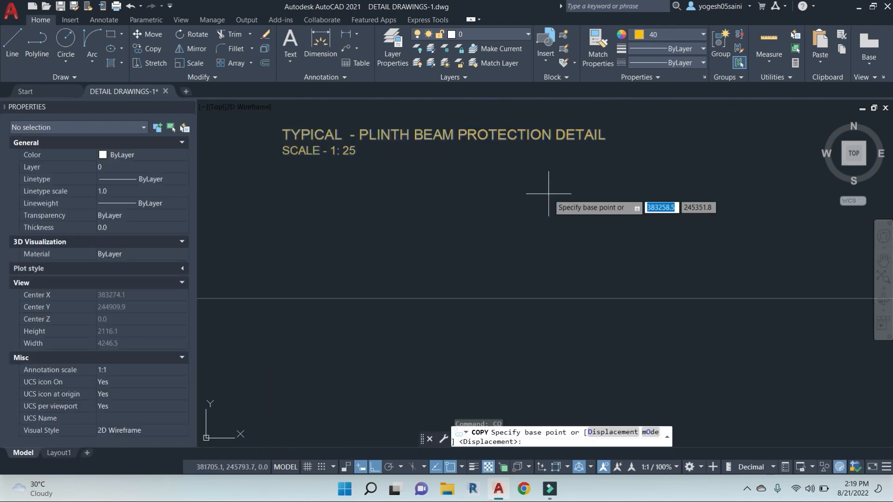
left_click(550, 193)
scroll(551, 202, "down", 8)
middle_click_drag(580, 321, 563, 206)
scroll(566, 284, "up", 2)
left_click(567, 290)
key("Escape")
key("Escape")
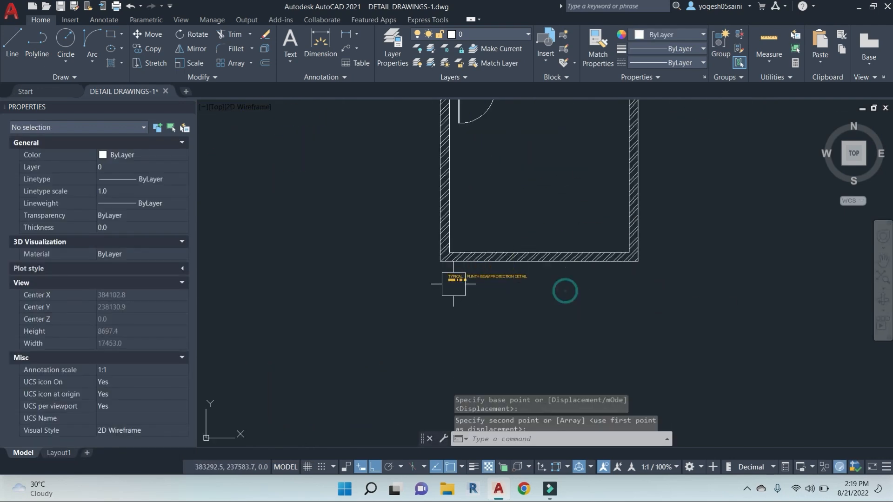
Step: Change the copied scale text below the room plan to SCALE - 1:100
scroll(454, 282, "up", 6)
left_click(502, 284)
double_click(505, 275)
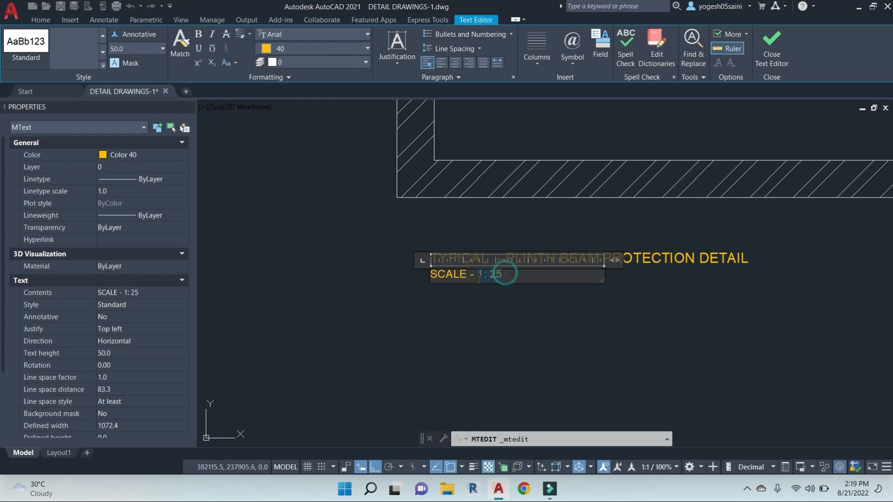
type("100")
left_click(533, 321)
left_click(498, 275)
left_click(573, 252)
key("Escape")
Step: Try a text height of 250 on the copied plinth beam title, and erase that title
left_click(595, 255)
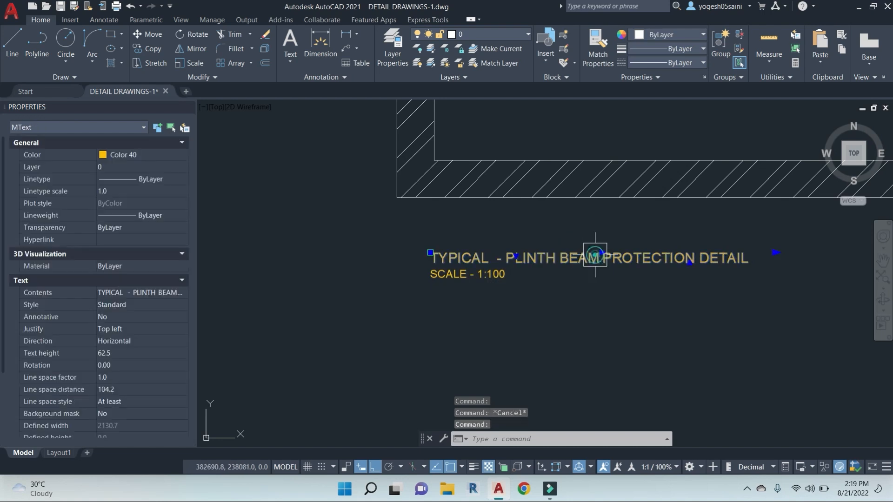
middle_click_drag(602, 311, 530, 336)
left_click(132, 351)
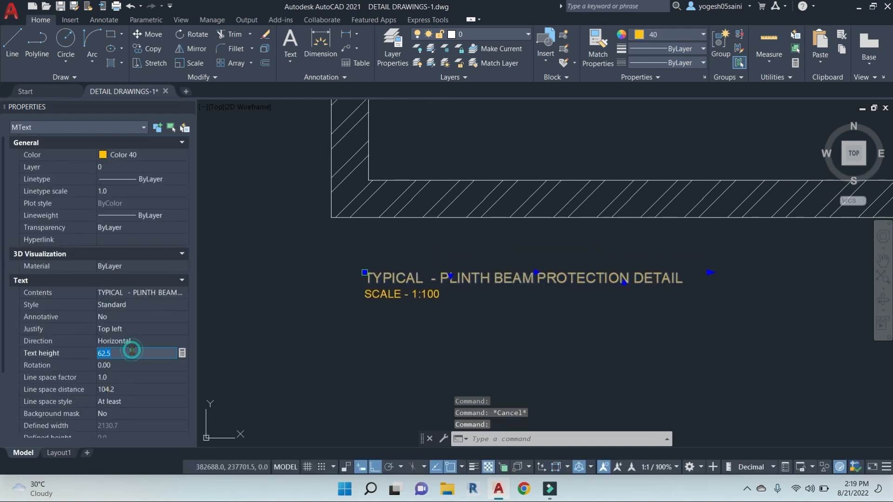
type("25")
type("0")
Step: Copy the scale text straight up, between the original and the room's lower wall
left_click(493, 292)
type("C")
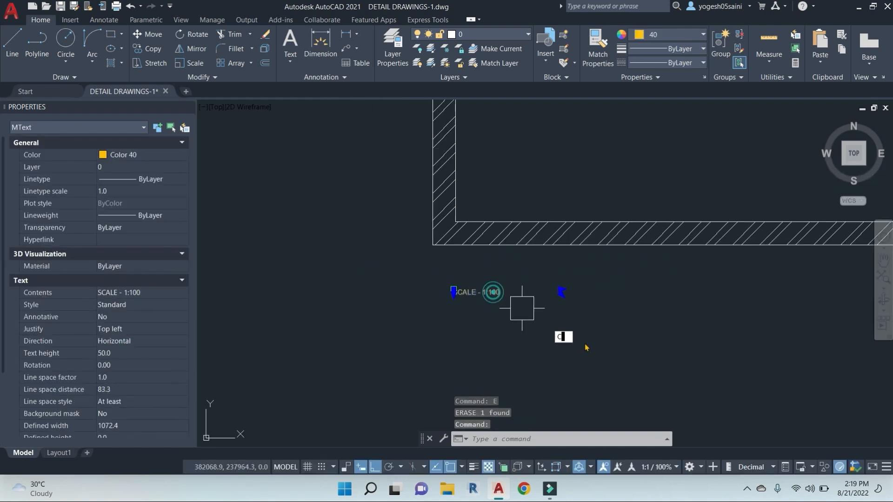
type("O")
key("Return")
left_click(648, 354)
left_click(643, 324)
key("Escape")
Step: Set the upper scale text's height to 250
left_click(488, 261)
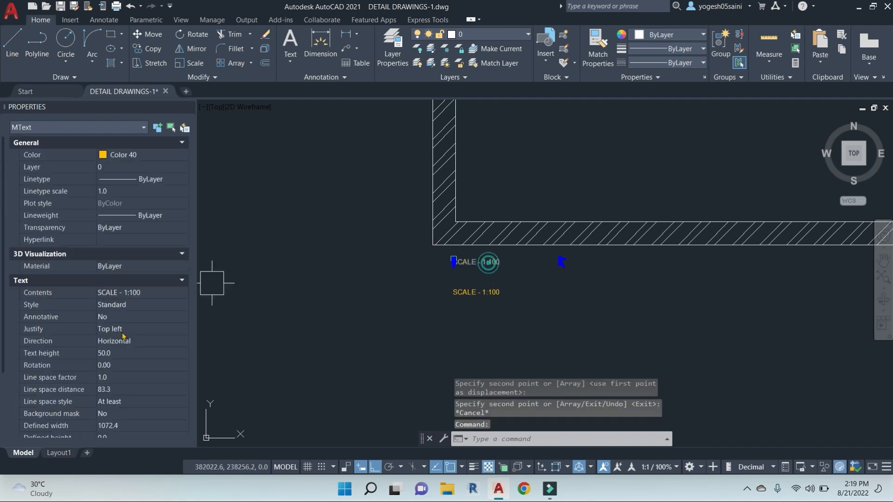
left_click(136, 357)
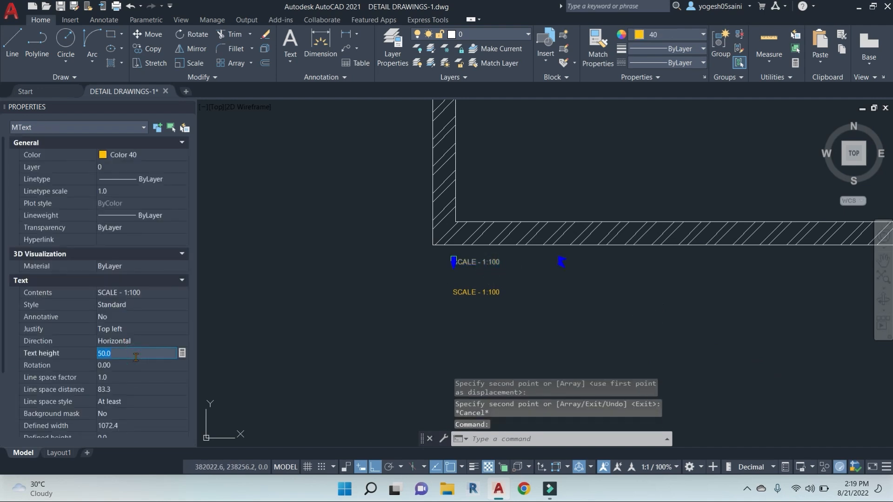
type("250")
left_click(137, 361)
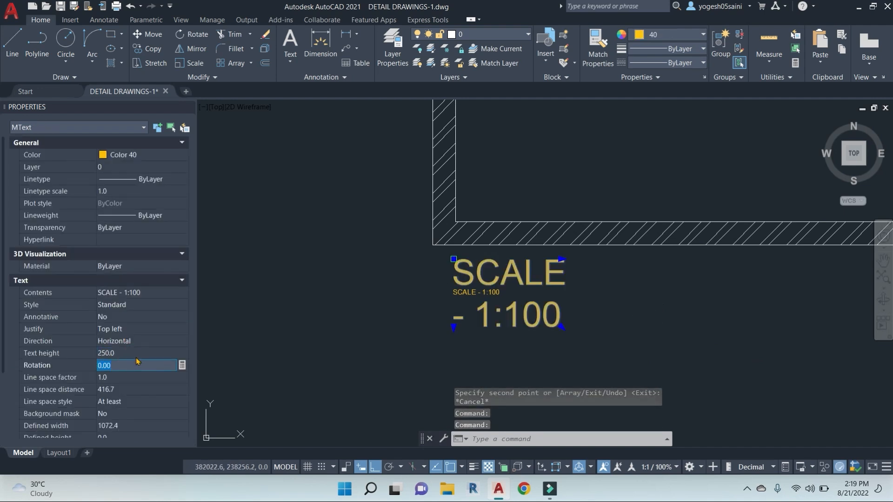
Step: Widen the enlarged text's frame to the right and replace its contents with FALSE CEILING
left_click(562, 260)
scroll(605, 272, "down", 3)
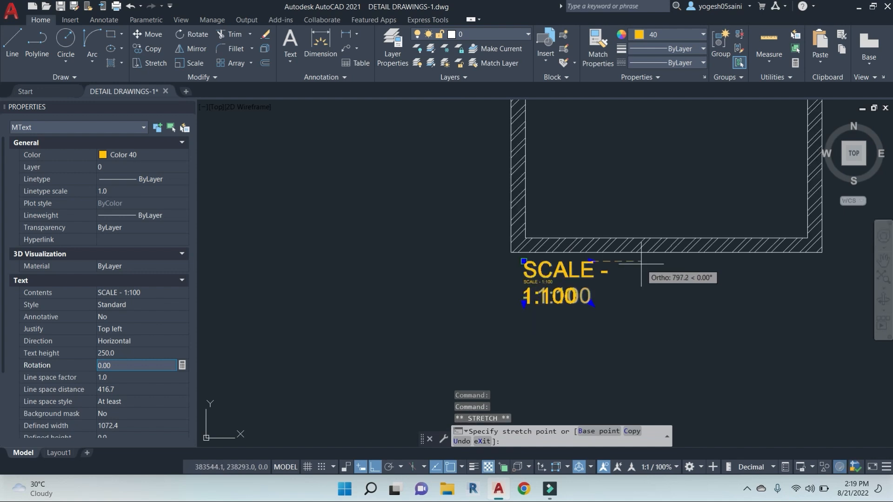
key("Escape")
double_click(472, 278)
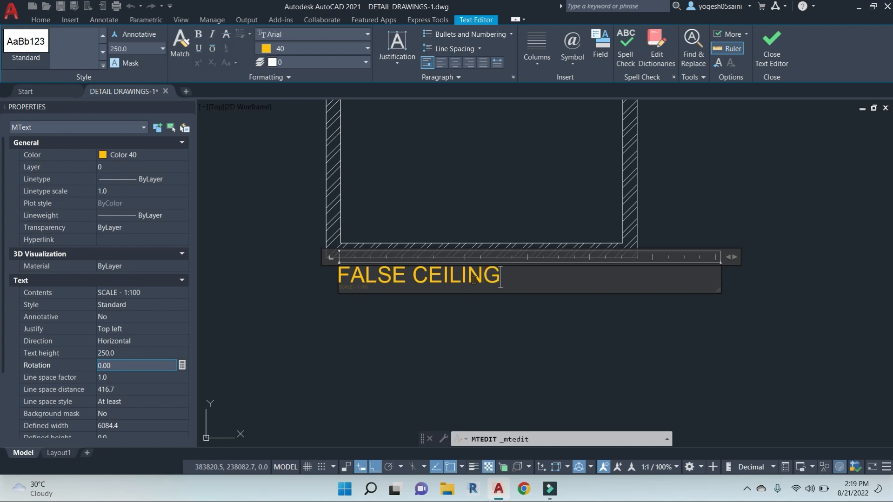
key("Escape")
Step: Set the SCALE - 1:100 text's height to 200 and widen its frame so it fits on one line
scroll(372, 297, "up", 2)
left_click(371, 287)
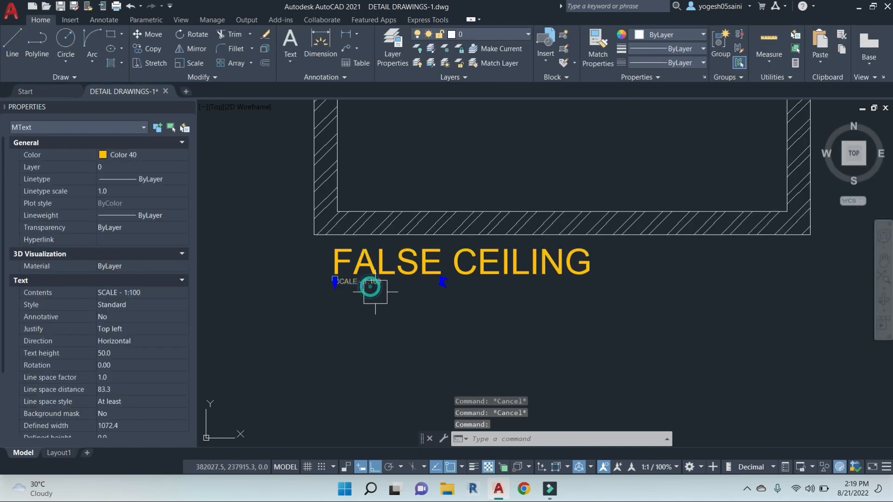
left_click(130, 356)
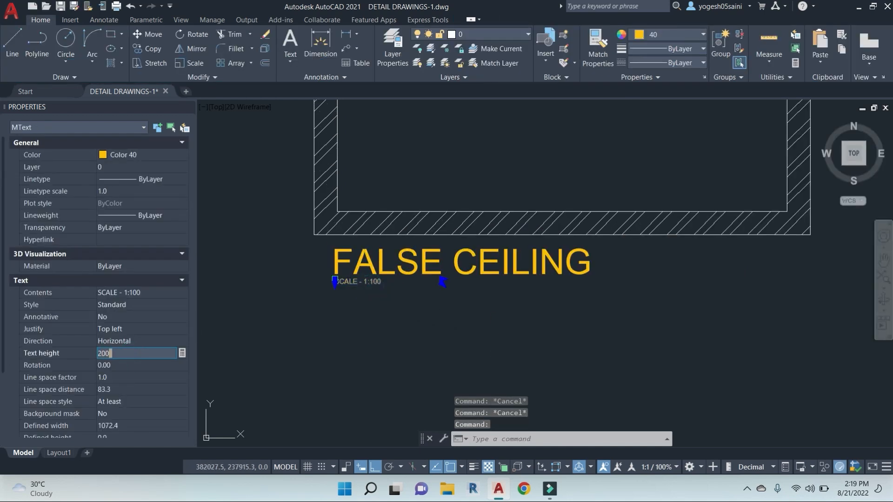
key("Tab")
key("Escape")
left_click(361, 342)
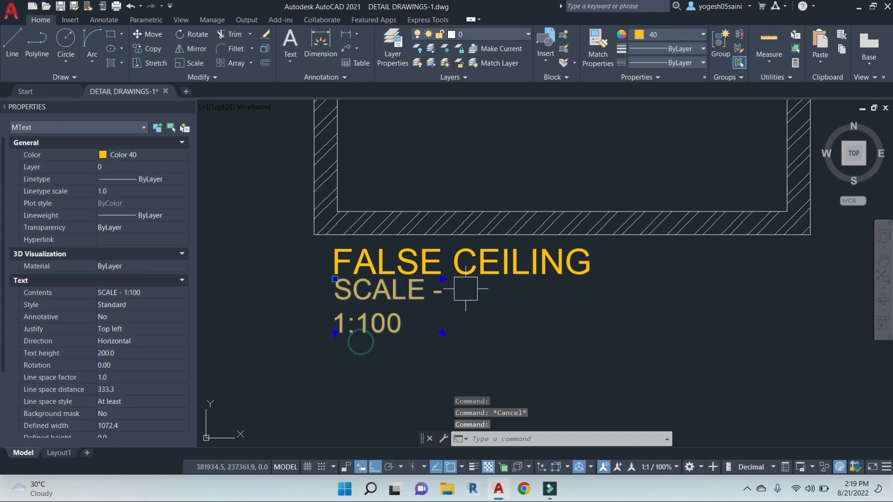
left_click(442, 279)
left_click(609, 281)
Step: Move the scale text slightly down to leave a gap under the FALSE CEILING title
type("m")
key("Return")
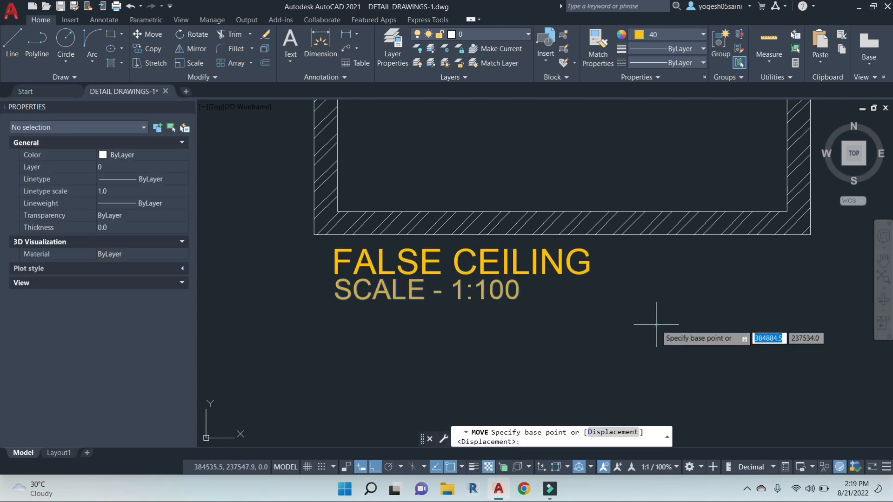
left_click(658, 323)
left_click(658, 333)
key("Escape")
Step: Move the title and scale texts together a little farther below the room plan, and save the drawing
left_click(562, 351)
left_click(375, 255)
type("m")
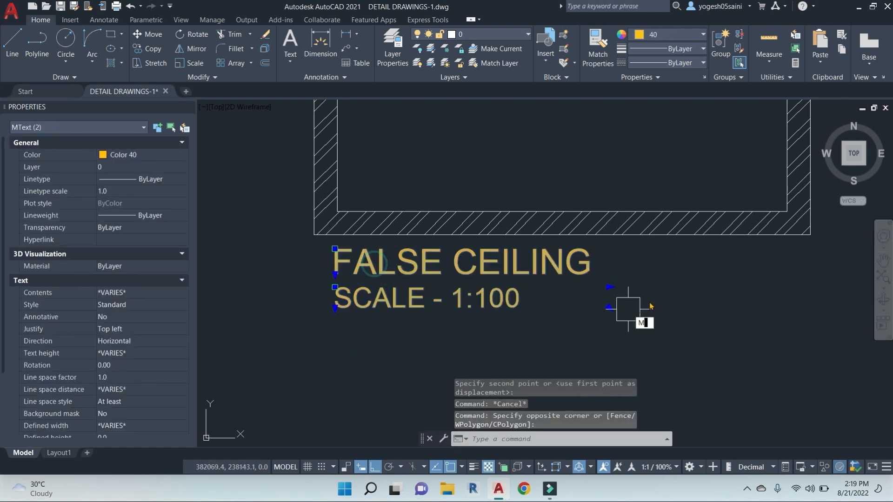
key("Return")
left_click(652, 296)
left_click(654, 340)
scroll(653, 338, "down", 2)
scroll(606, 339, "down", 3)
key("ctrl+s")
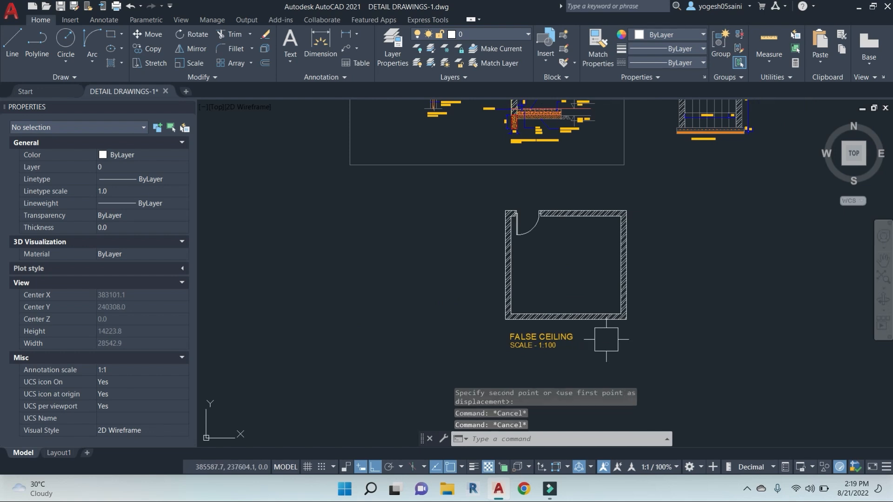
Step: Copy the FALSE CEILING title straight up into the room plan
middle_click_drag(591, 261, 549, 257)
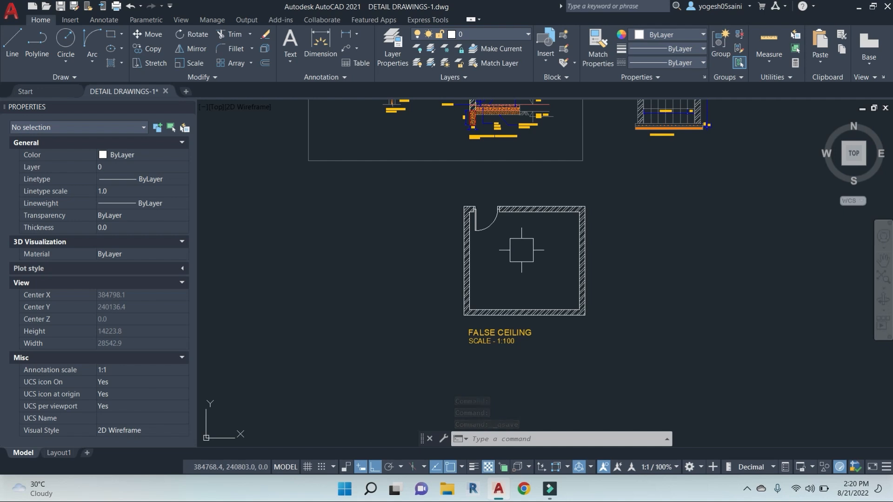
scroll(518, 334, "up", 2)
left_click(578, 333)
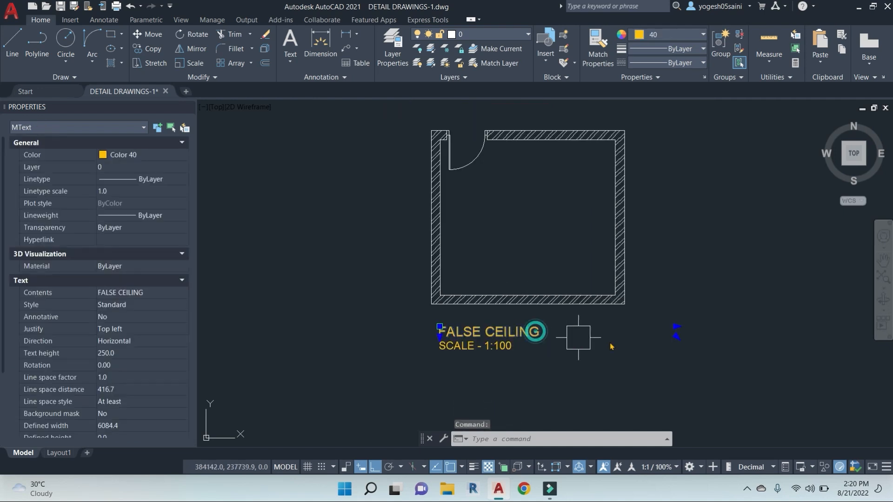
type("co")
key("Return")
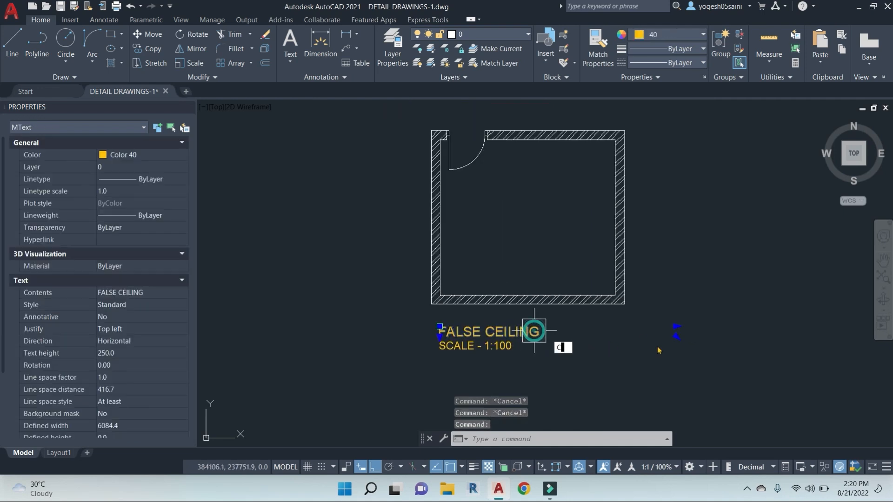
left_click(713, 355)
left_click(706, 246)
key("Escape")
Step: Move the copied title to the right so it sits clear of the room's left wall
left_click(495, 223)
type("m")
key("Return")
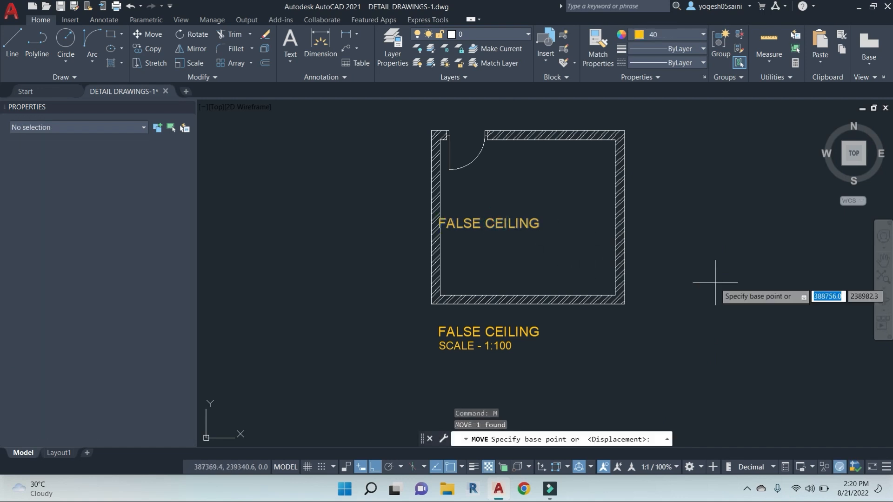
left_click(715, 281)
left_click(759, 281)
Step: Replace the text inside the room with HALL and, on a second line, FCL- + 2900, and save the drawing
double_click(539, 227)
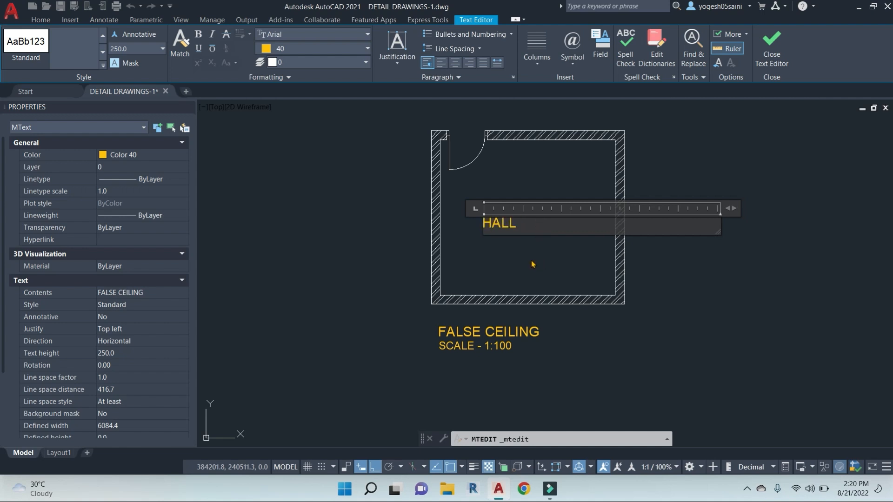
key("Return")
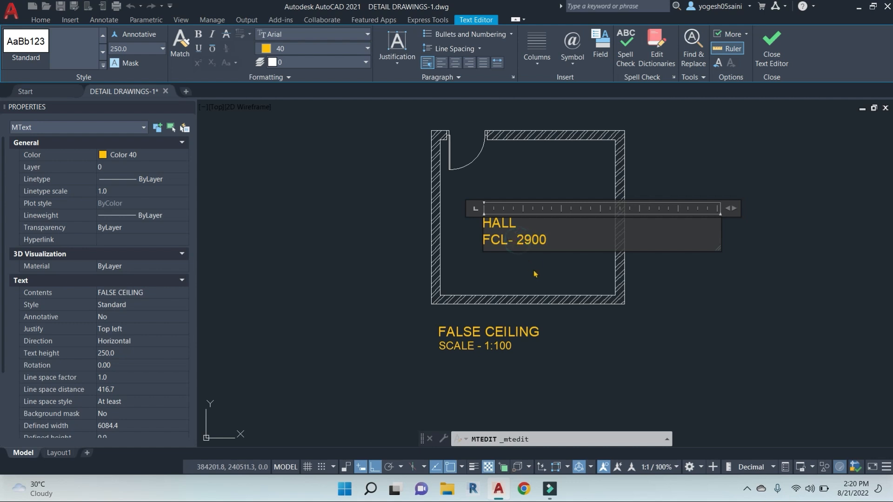
key("Escape")
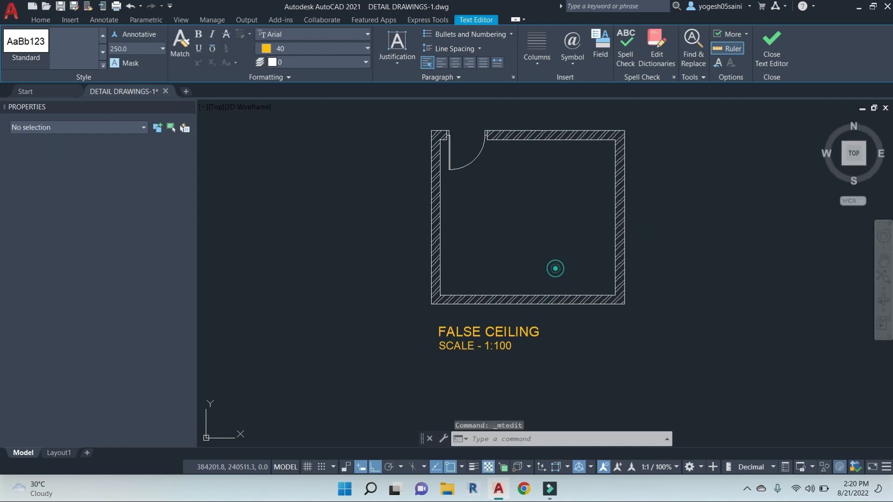
left_click(521, 238)
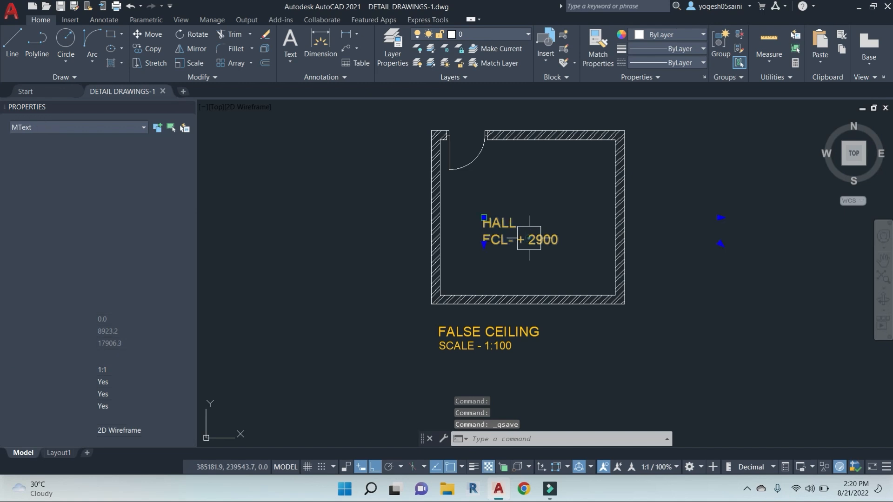
Step: Move the HALL ceiling-level label horizontally out of the room so it sits clear of the plan's right wall
type("M")
key("Return")
left_click(516, 262)
left_click(742, 262)
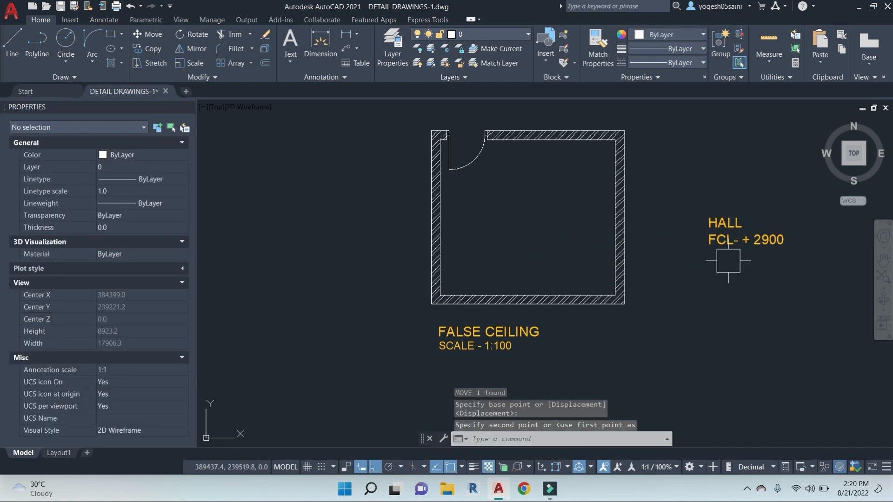
key("Escape")
key("Escape")
key("Escape")
middle_click_drag(499, 189, 519, 202)
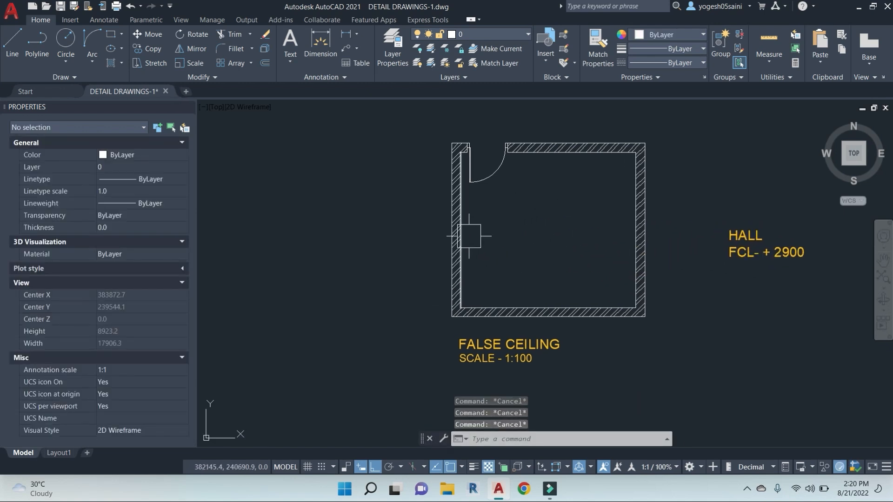
scroll(524, 165, "up", 2)
scroll(502, 213, "down", 2)
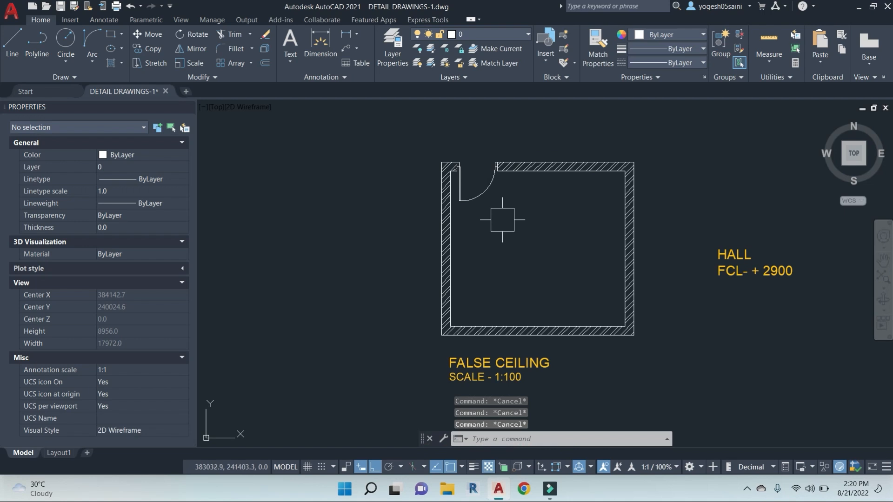
key("Return")
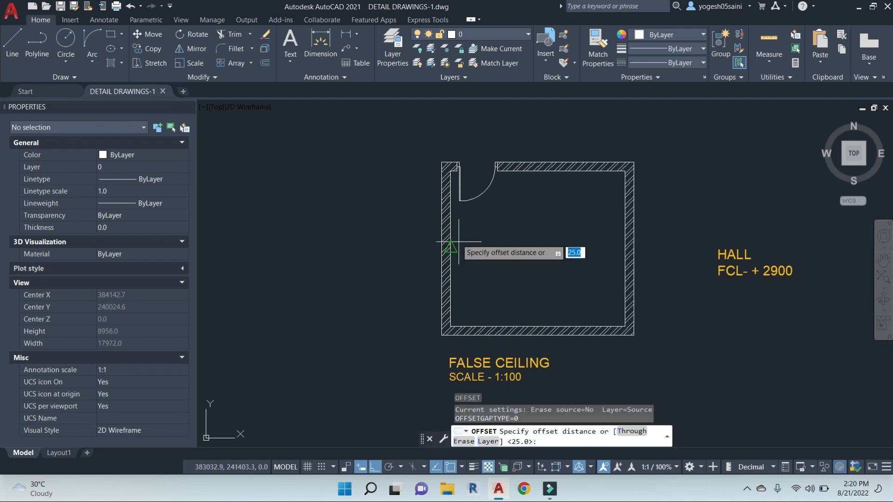
key("Escape")
key("Escape")
key("Escape")
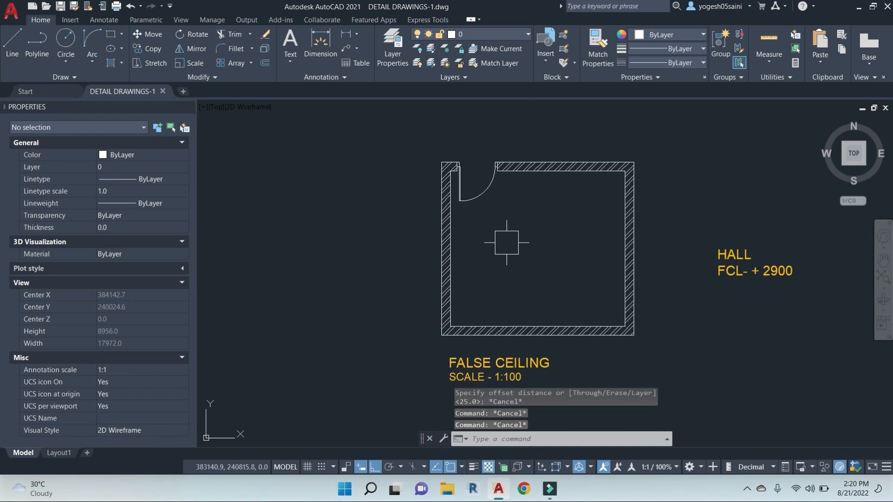
type("o")
key("Return")
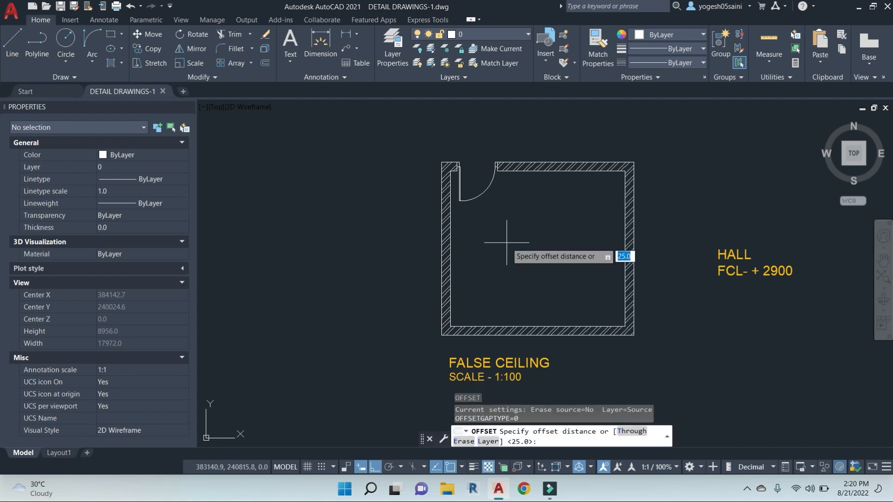
key("Return")
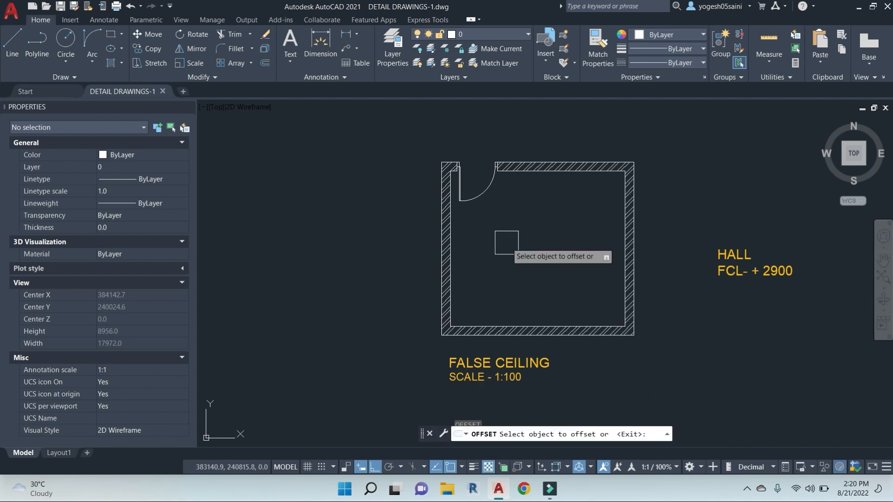
Step: Switch to Chrome and search Google for false ceiling tiles
left_click(524, 489)
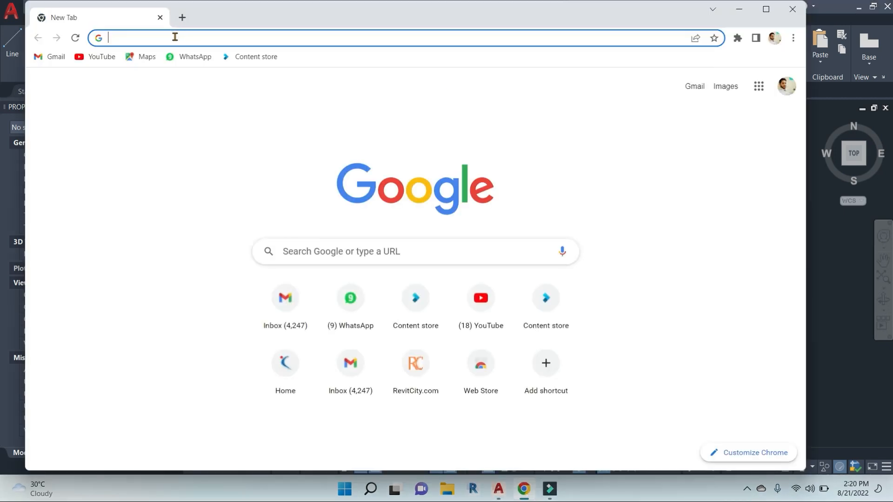
left_click(174, 37)
type("FALS")
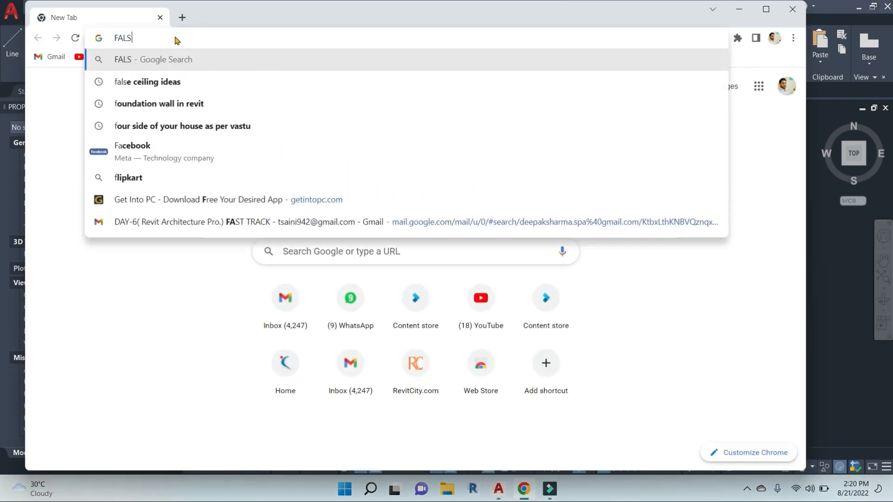
type("E CEILING T")
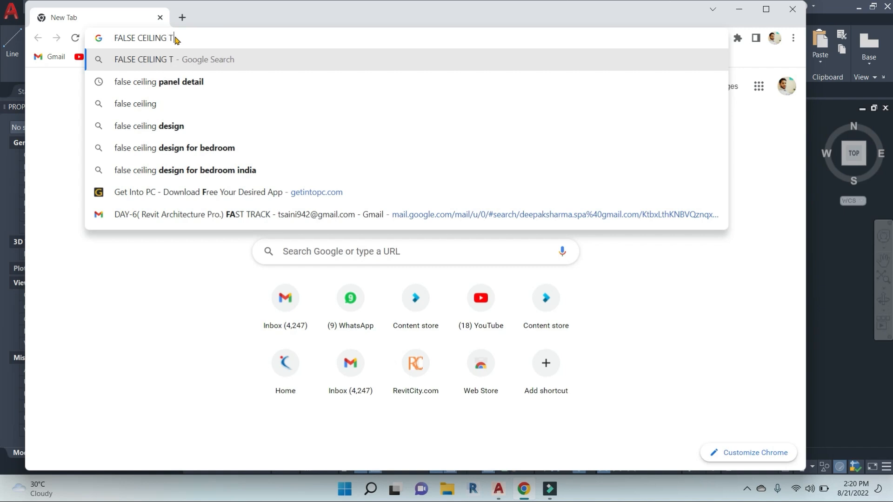
type("ILES'")
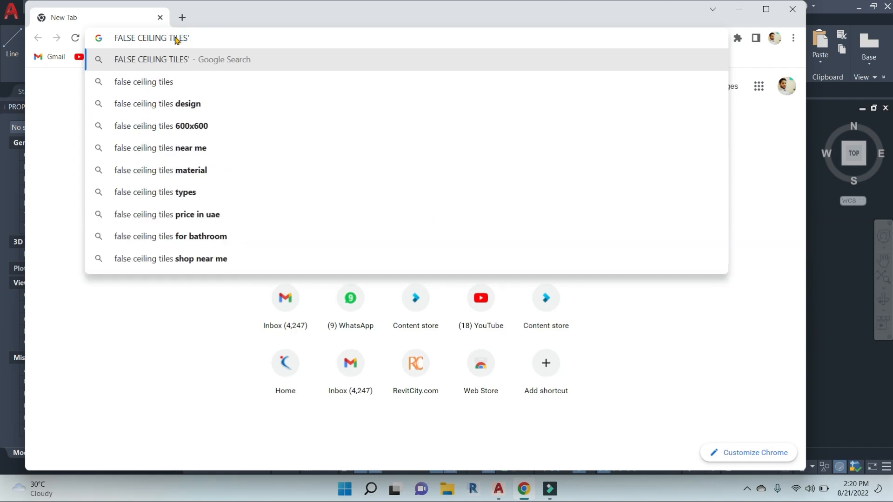
key("BackSpace")
key("Return")
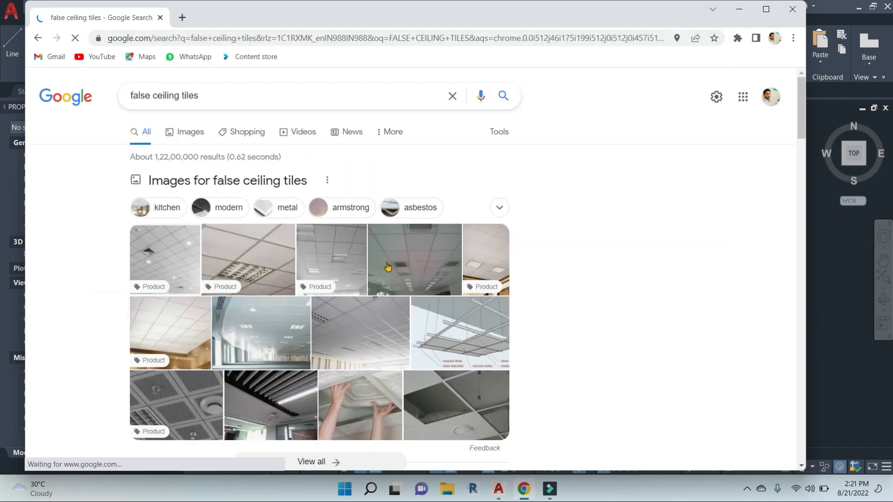
Step: Preview several of the false ceiling tile pictures and skim the web results for tile sizes and grid construction
left_click(242, 256)
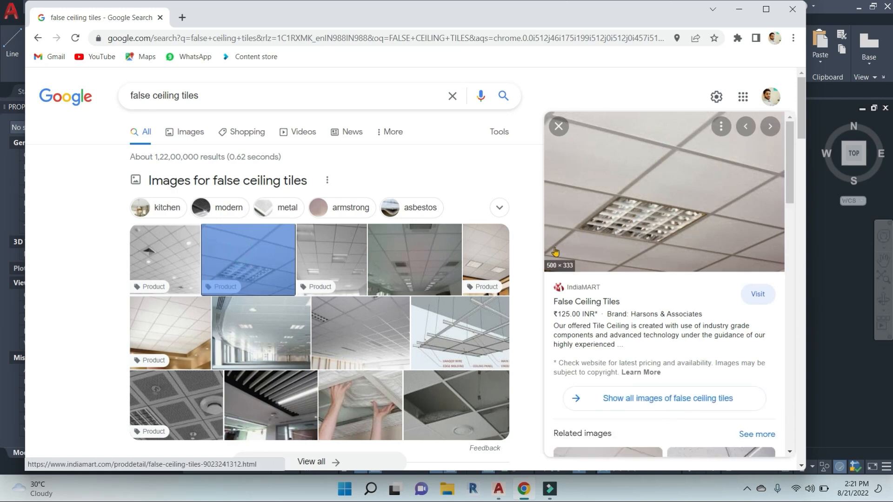
left_click(388, 323)
left_click(264, 363)
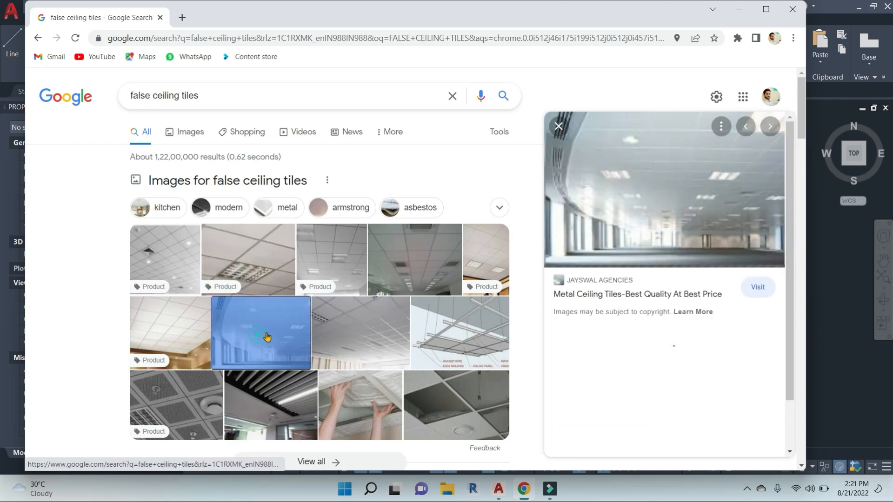
left_click(373, 411)
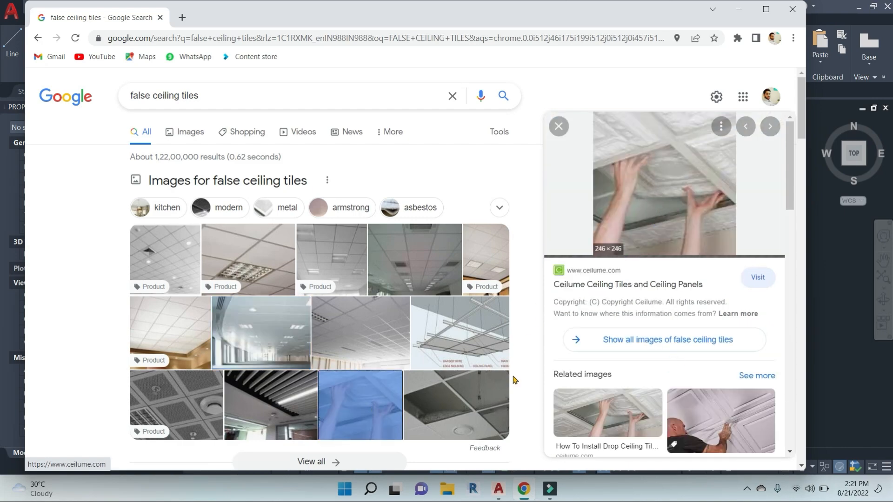
left_click(502, 391)
scroll(331, 380, "down", 3)
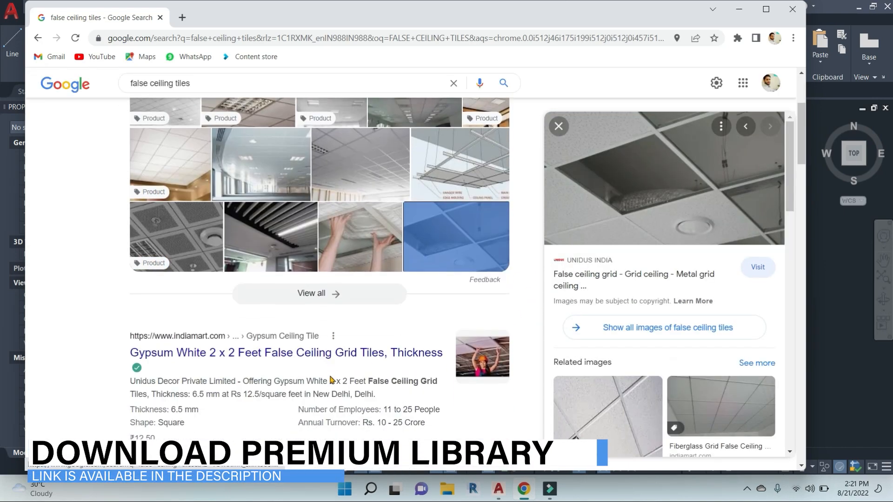
scroll(331, 380, "down", 1)
scroll(331, 373, "up", 4)
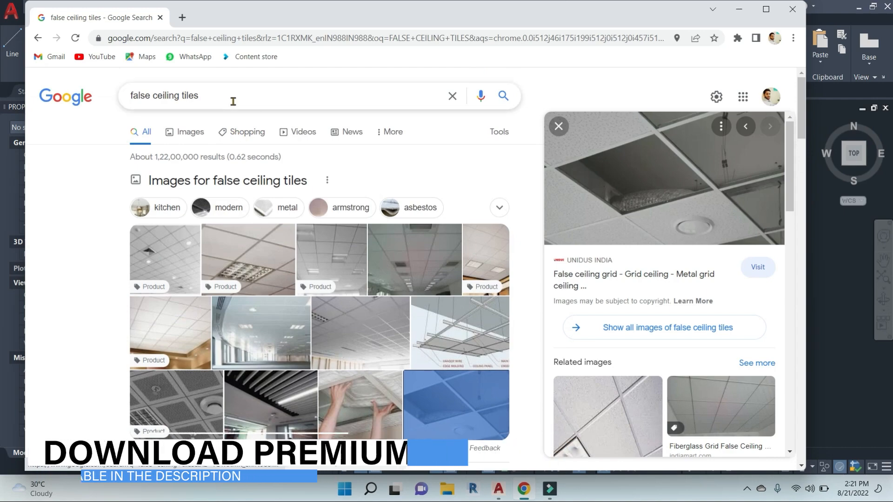
Step: Show the image results for false ceiling tiles and look through the tile grid examples
left_click(185, 132)
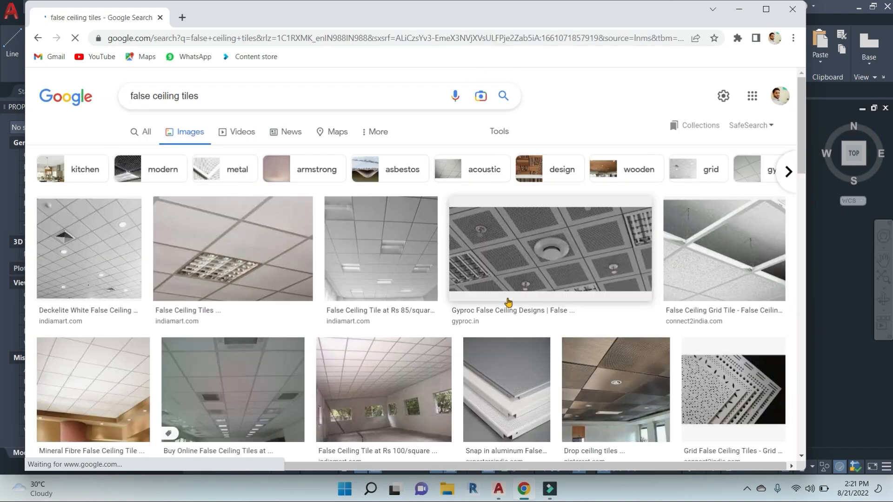
scroll(508, 303, "down", 9)
scroll(570, 260, "up", 4)
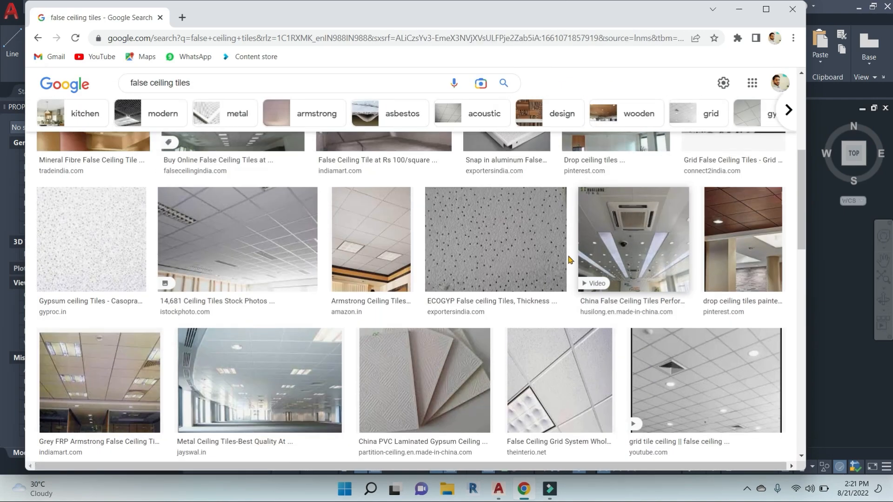
scroll(570, 260, "down", 9)
scroll(233, 80, "down", 5)
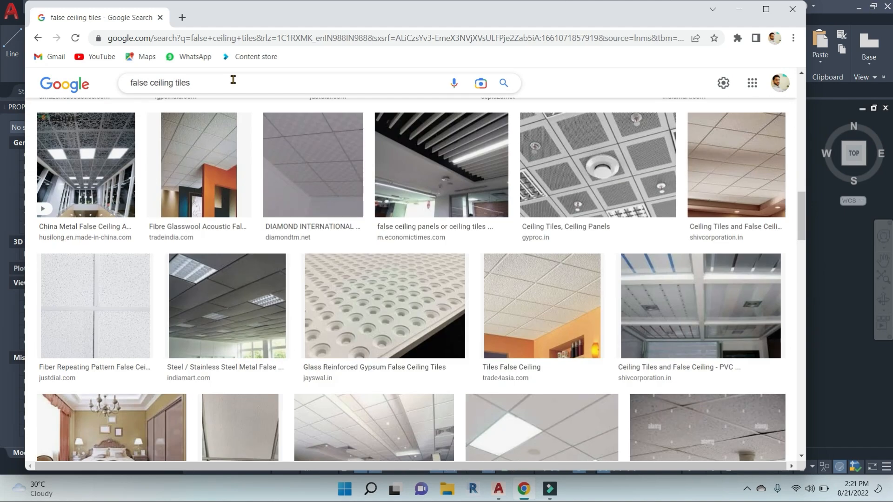
Step: Add RESDIENTIAL to the image search and view a bedroom ceiling picture and the aluminum white false ceiling grid picture
left_click(233, 79)
type("RESDIENTIAL")
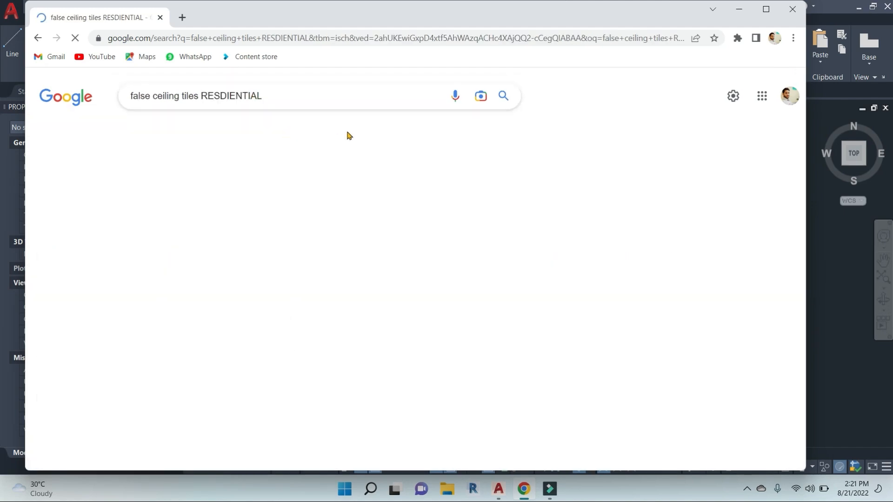
scroll(431, 341, "down", 5)
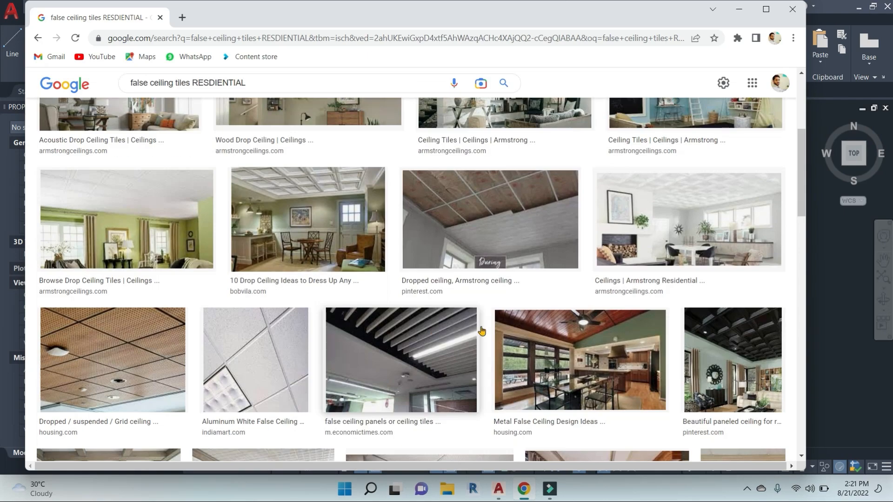
scroll(595, 280, "down", 1)
scroll(471, 333, "down", 4)
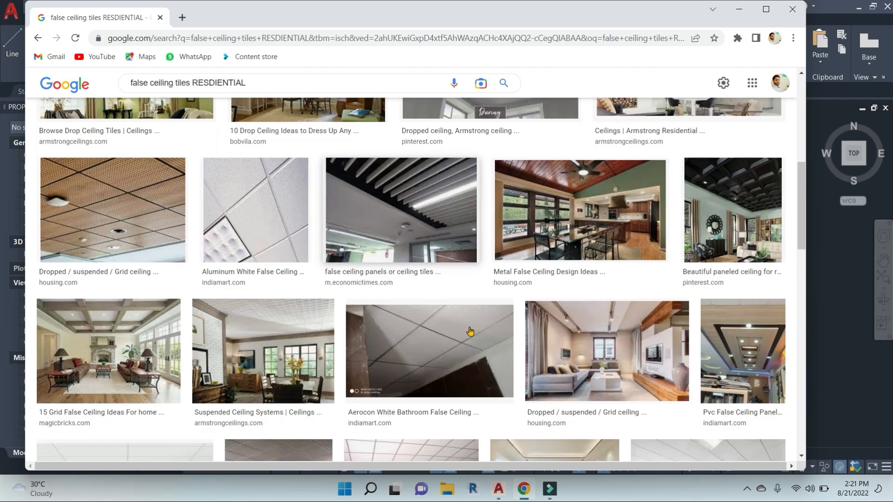
scroll(627, 264, "down", 3)
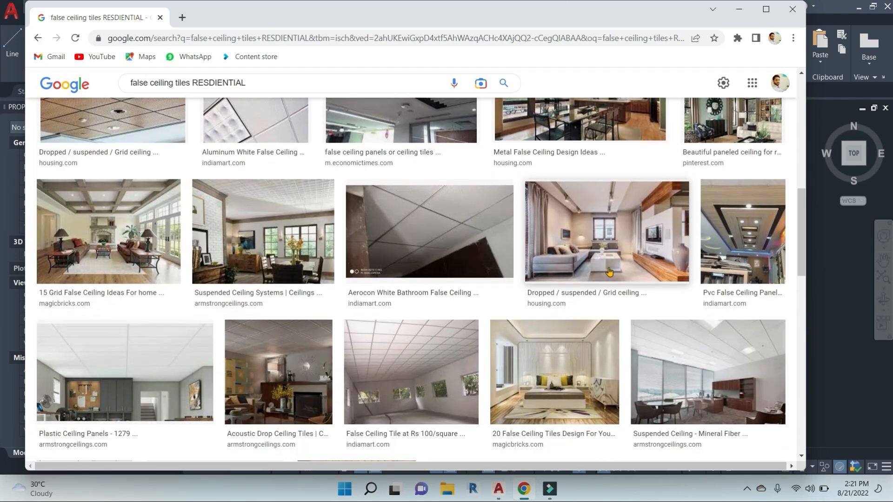
left_click(587, 285)
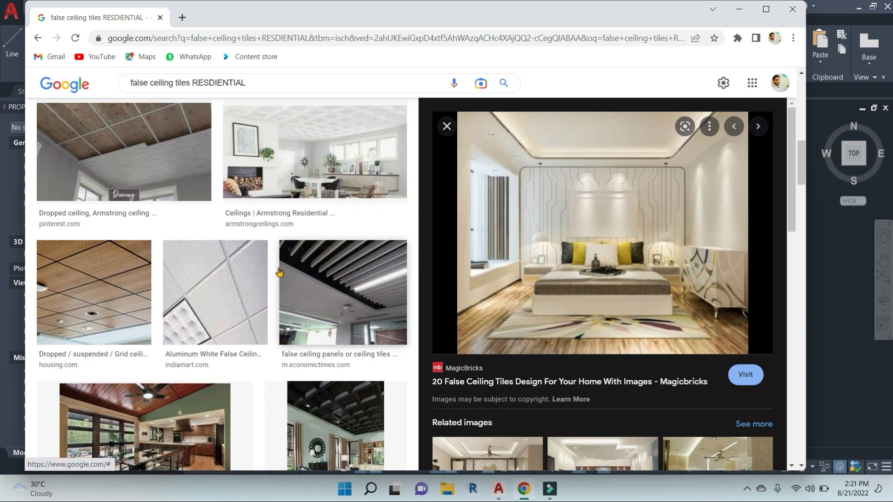
left_click(216, 292)
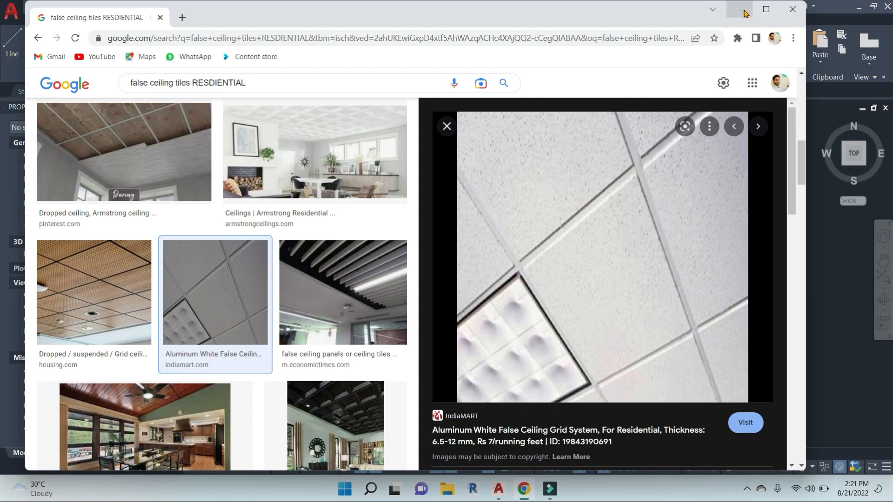
Step: Switch back to AutoCAD and offset the room's left inner wall line 600 into the room
left_click(743, 11)
key("Escape")
key("Escape")
key("Escape")
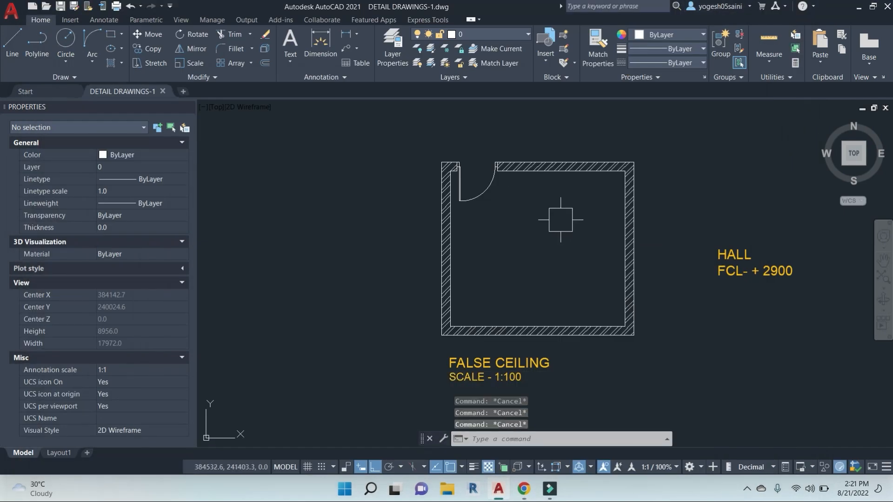
key("Return")
type("600")
key("Return")
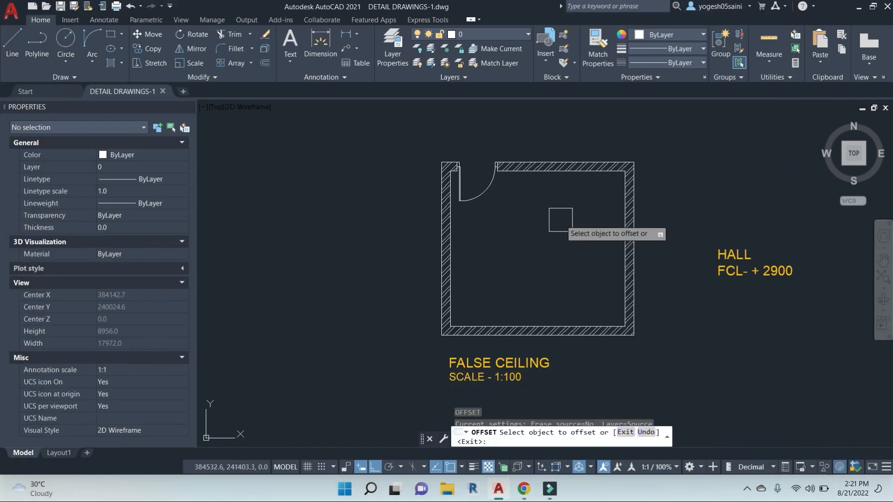
left_click(456, 271)
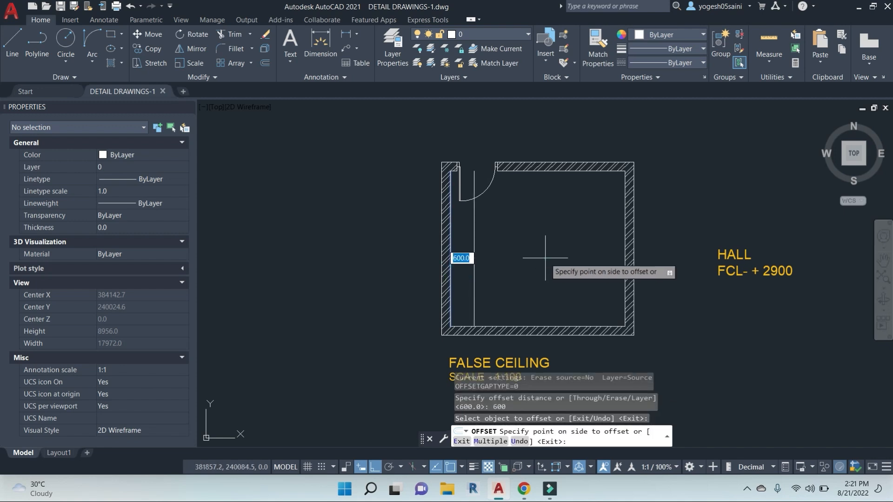
left_click(545, 258)
Step: Offset each newest vertical line another 600 toward the right wall, adding six more lines across the room
left_click(479, 268)
left_click(541, 263)
left_click(493, 266)
left_click(580, 263)
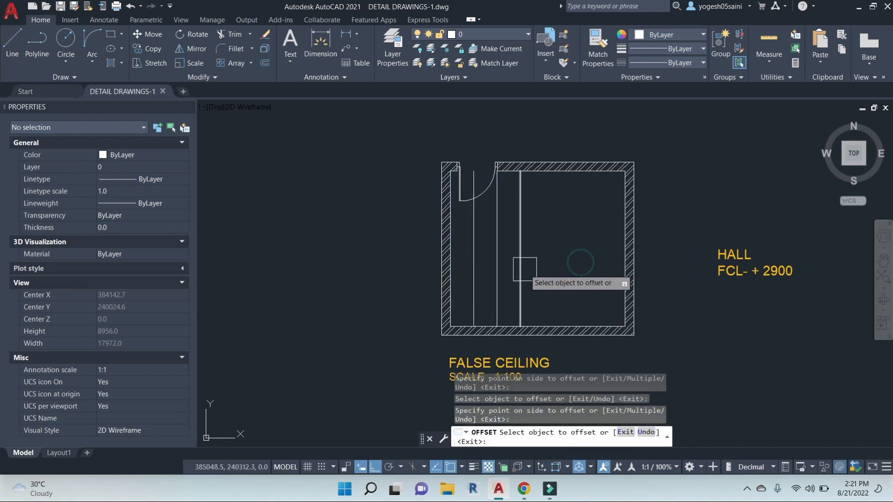
left_click(521, 267)
left_click(575, 263)
left_click(543, 263)
left_click(580, 261)
left_click(566, 263)
left_click(600, 263)
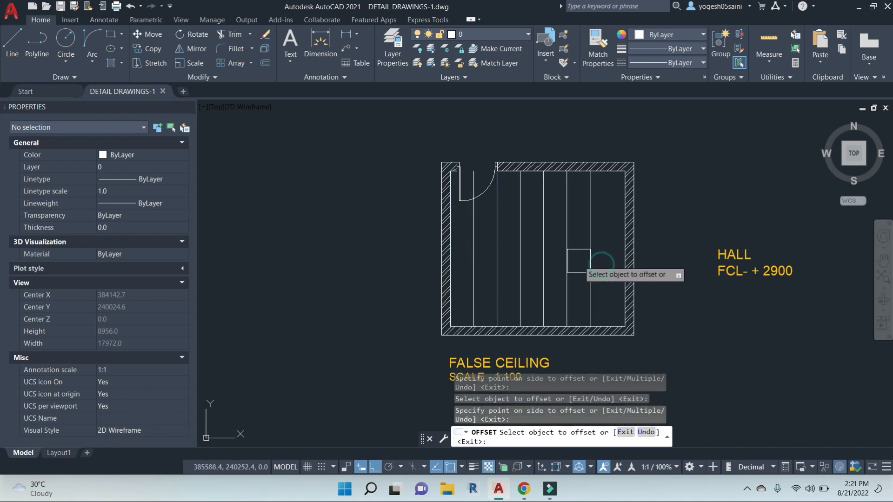
left_click(590, 257)
left_click(609, 258)
key("Escape")
key("Escape")
key("Escape")
key("Escape")
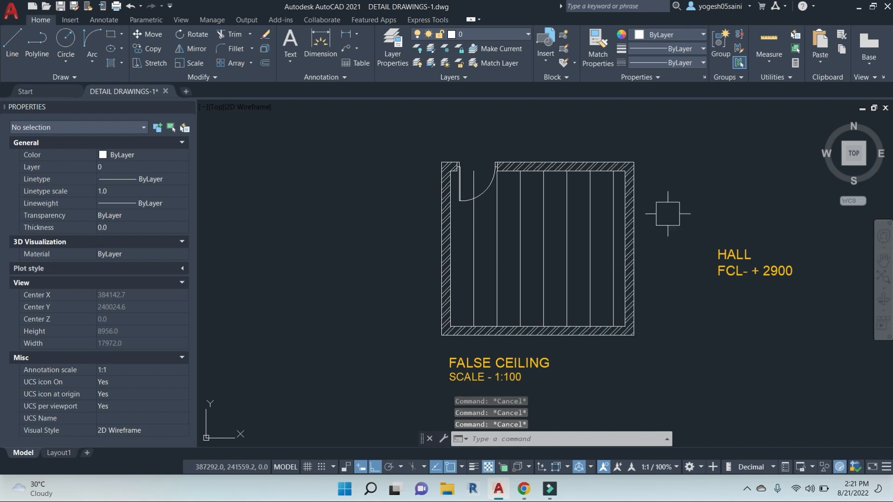
Step: Offset the room's upper inner wall line 600 down into the room and repeat for two more horizontal grid lines
key("Return")
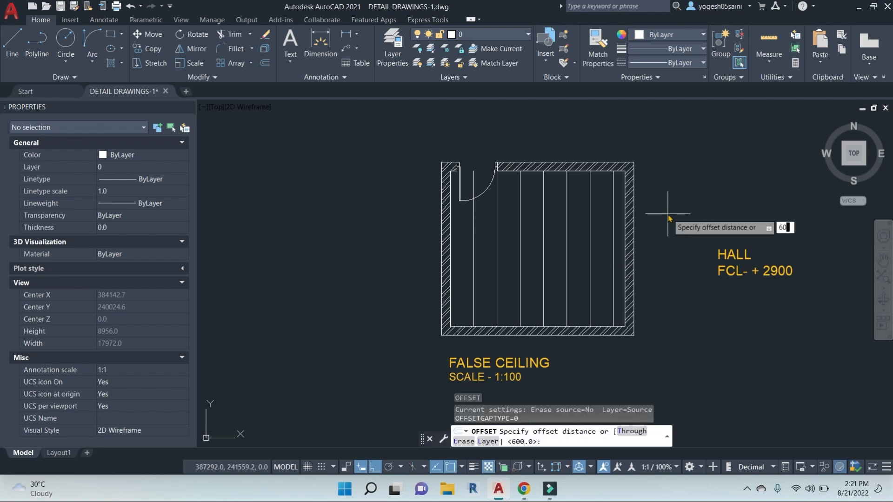
scroll(600, 174, "up", 4)
left_click(608, 174)
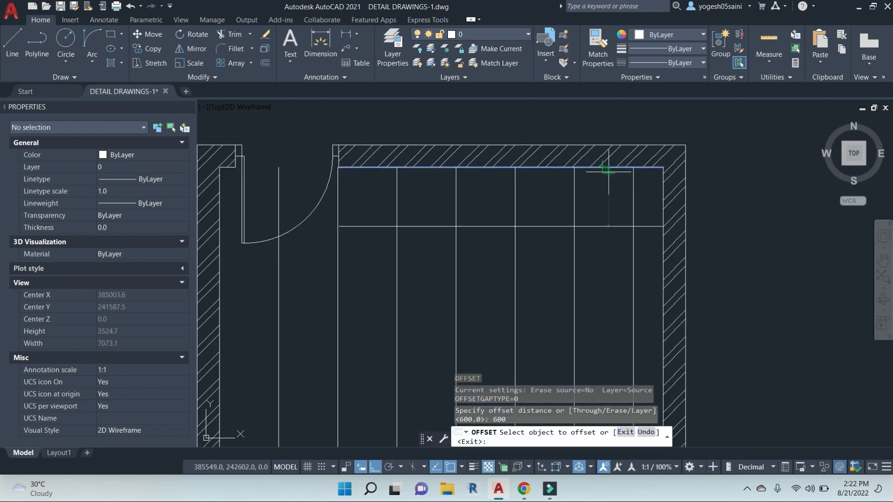
left_click(603, 234)
left_click(603, 236)
left_click(596, 301)
left_click(596, 286)
left_click(604, 325)
Step: Offset each newest horizontal line another 600 toward the lower wall, adding the last three rows of the grid
middle_click_drag(607, 346, 624, 149)
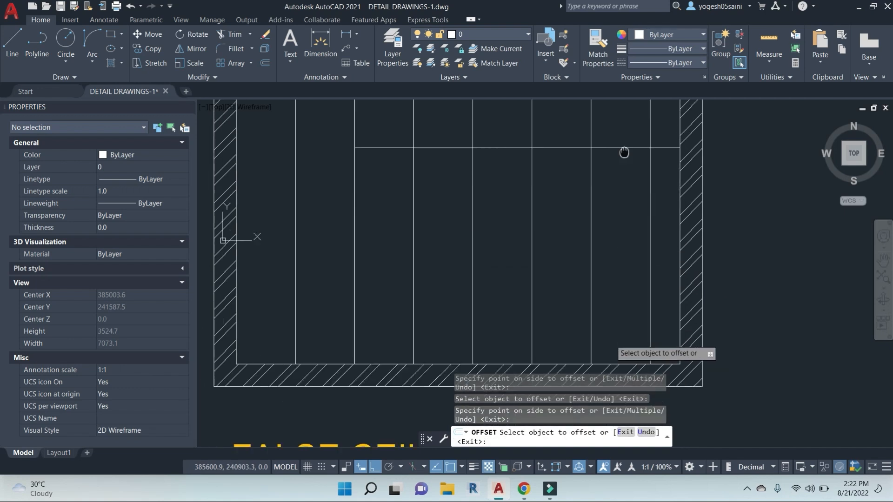
left_click(623, 147)
left_click(624, 233)
left_click(618, 202)
left_click(622, 268)
left_click(622, 266)
left_click(622, 313)
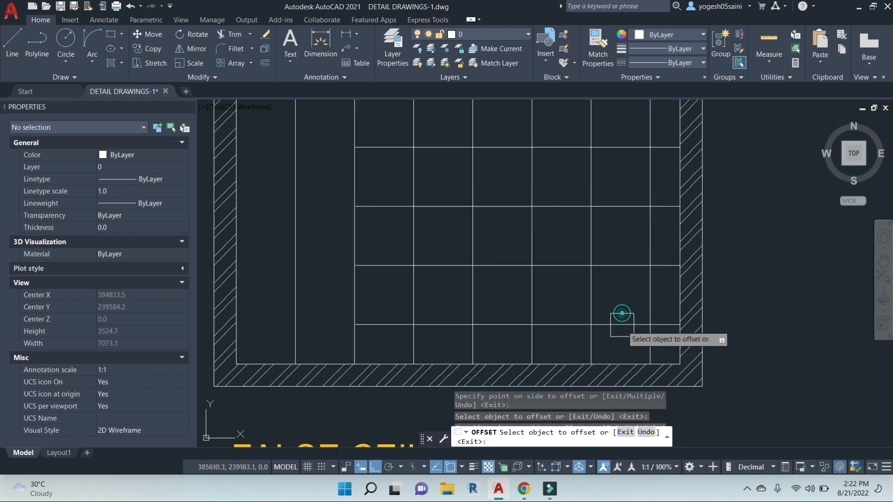
key("Escape")
key("Escape")
key("Escape")
Step: Select all the vertical and horizontal ceiling grid lines and change their color to 8
scroll(666, 348, "up", 2)
left_click(662, 348)
scroll(474, 236, "down", 6)
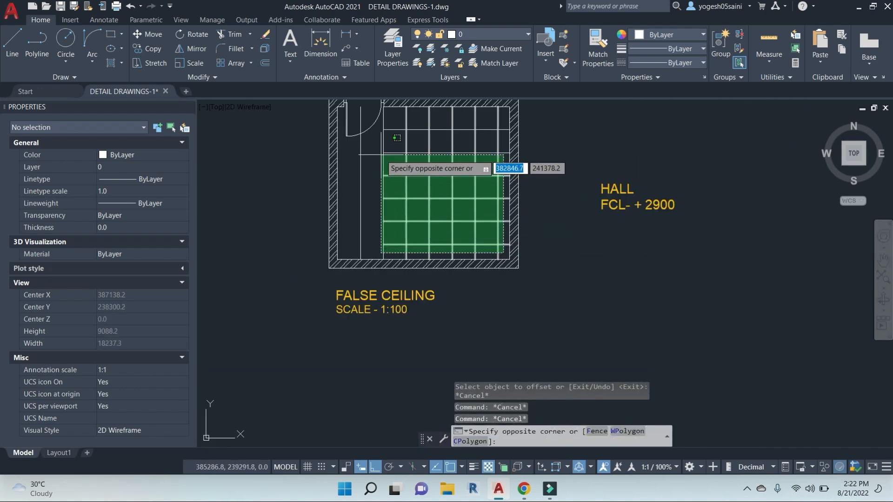
left_click(382, 128)
left_click(365, 177)
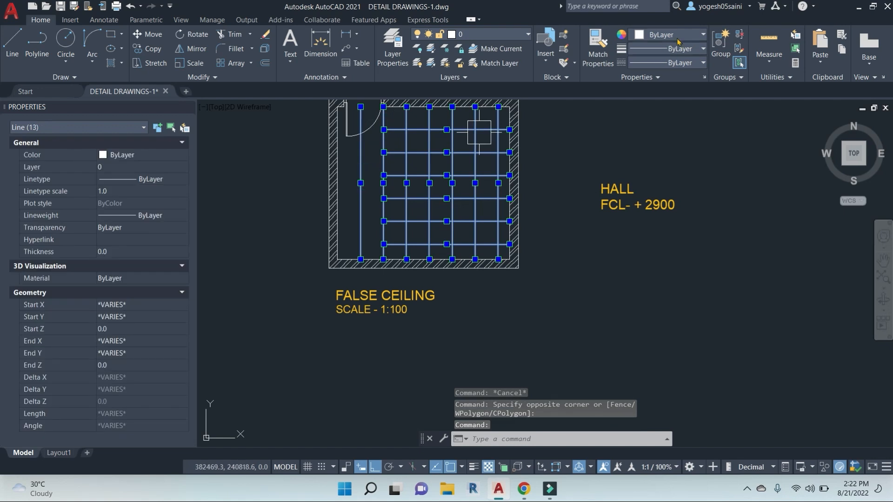
left_click(683, 35)
left_click(718, 153)
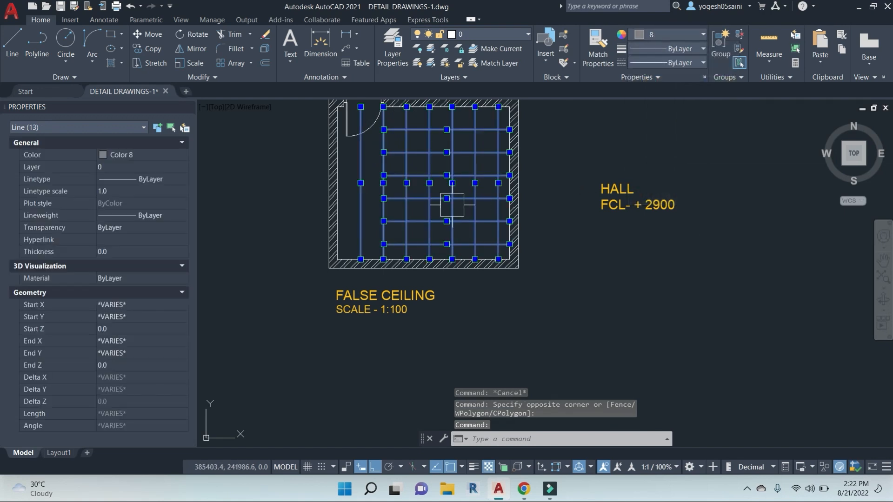
key("Escape")
Step: Extend all the horizontal grid lines to the room's left inner wall line
type("ex")
key("Return")
scroll(342, 220, "up", 5)
left_click(338, 223)
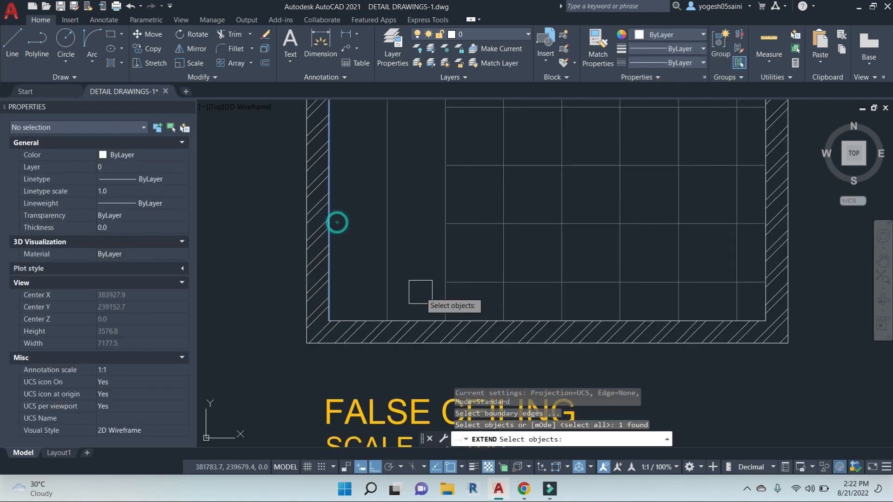
key("Return")
left_click(487, 291)
left_click(486, 296)
scroll(448, 207, "down", 5)
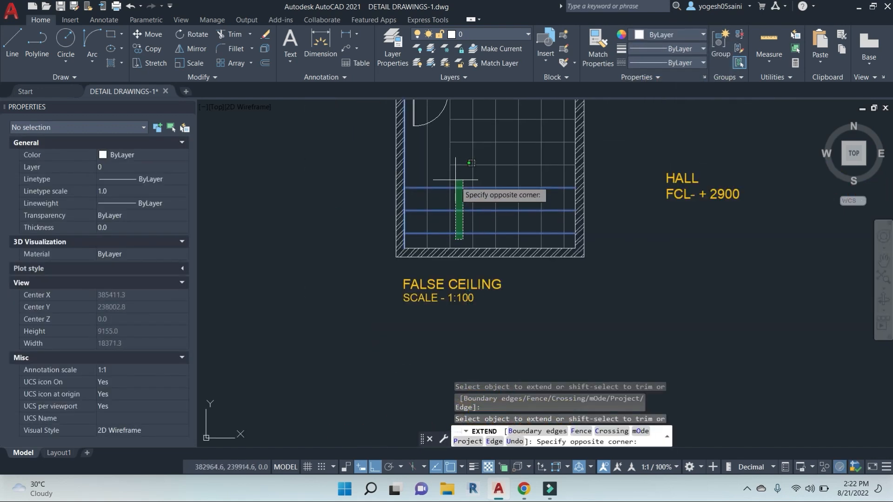
left_click(458, 116)
middle_click_drag(472, 145, 476, 185)
key("Escape")
Step: Draw a line across the door opening, joining the ends of the inner wall line on both sides
type("l")
key("Return")
scroll(444, 156, "up", 4)
middle_click_drag(441, 156, 454, 204)
scroll(413, 176, "up", 6)
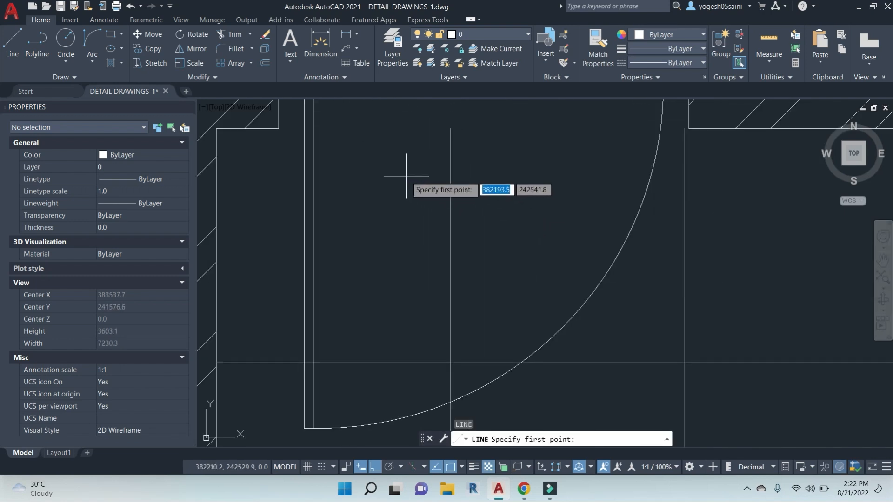
left_click(279, 129)
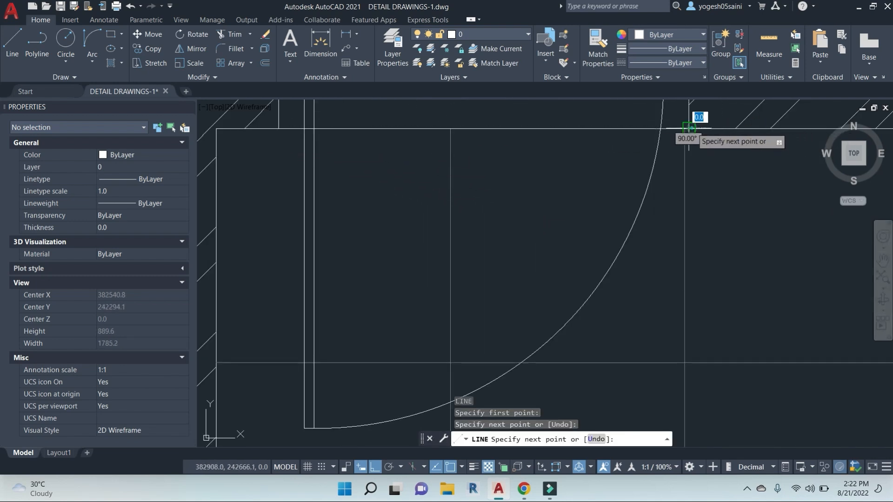
key("Escape")
key("Escape")
key("Escape")
key("Escape")
Step: Match the properties of a vertical grid line onto the line across the door opening
key("Return")
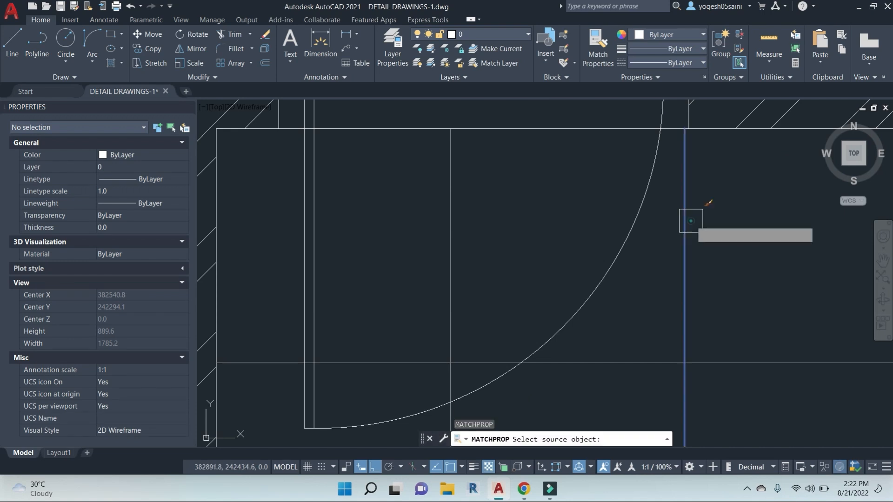
left_click(685, 217)
scroll(529, 186, "down", 8)
scroll(523, 188, "up", 4)
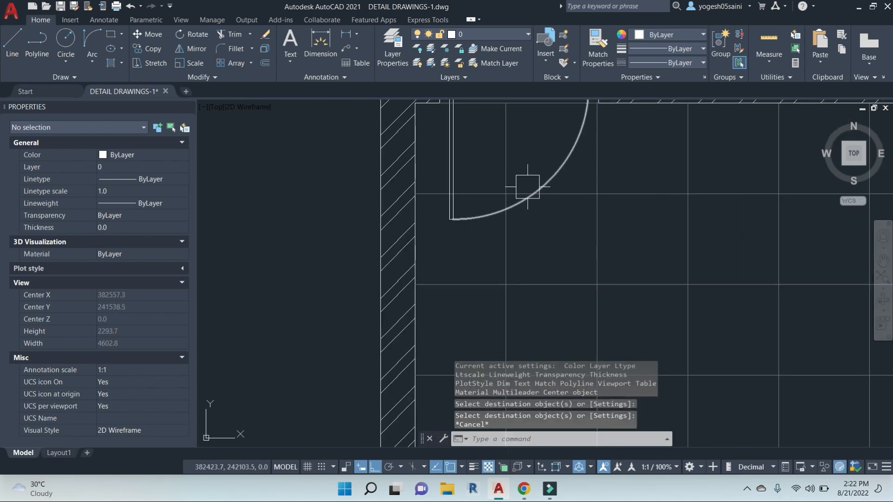
key("Escape")
Step: Add linear dimensions to the height and width of the corner ceiling tile beside the door
type("dli")
key("Return")
left_click(517, 192)
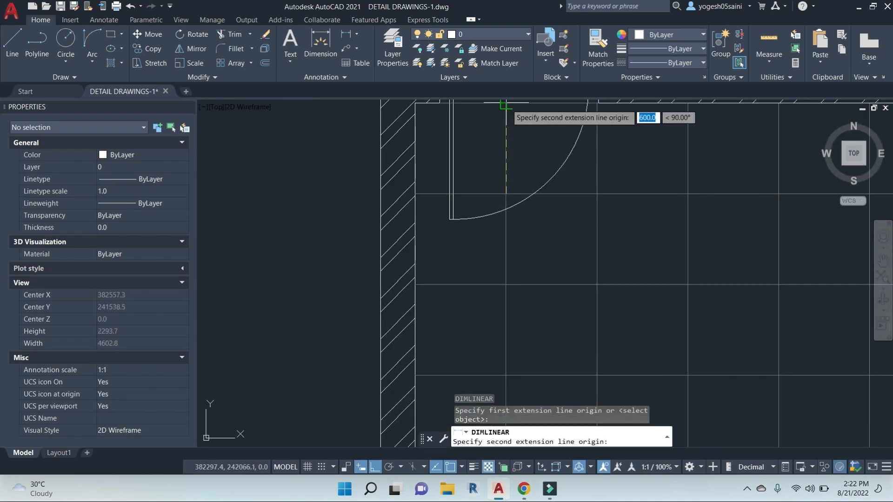
left_click(506, 104)
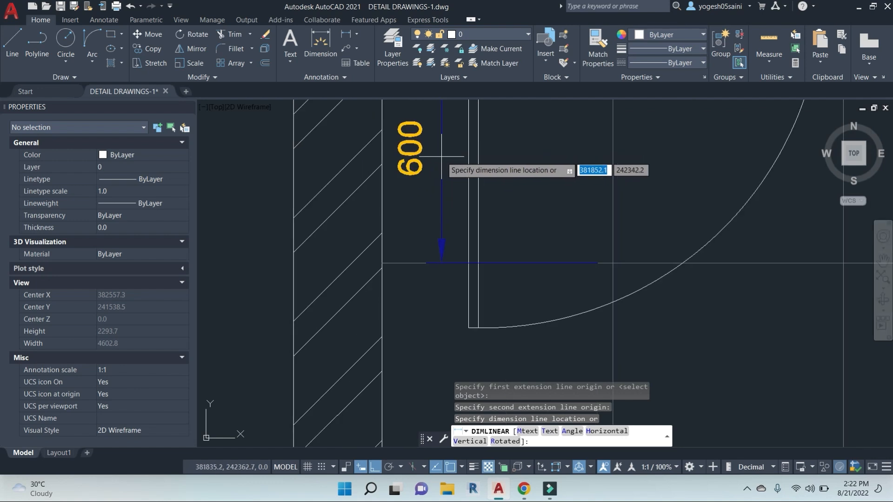
left_click(352, 154)
key("Return")
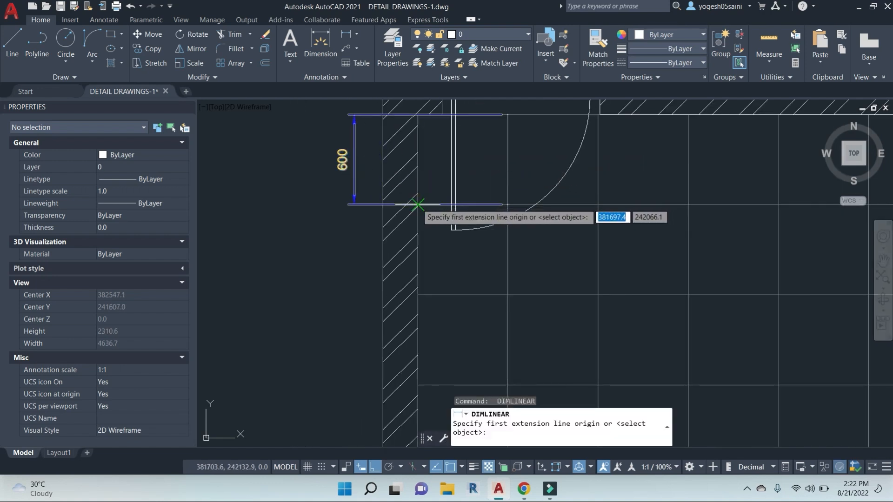
left_click(417, 203)
left_click(507, 203)
left_click(490, 186)
key("Escape")
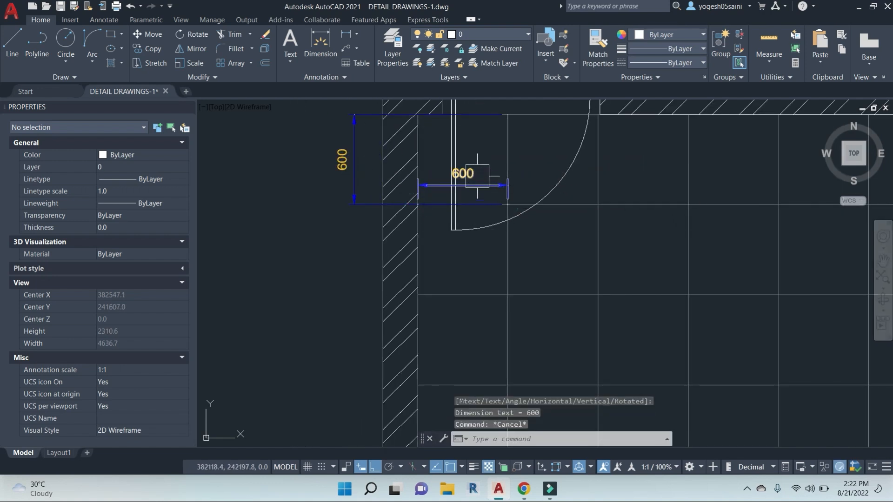
Step: Erase the vertical and horizontal dimensions of the corner ceiling tile
left_click(454, 173)
key("Escape")
left_click(352, 171)
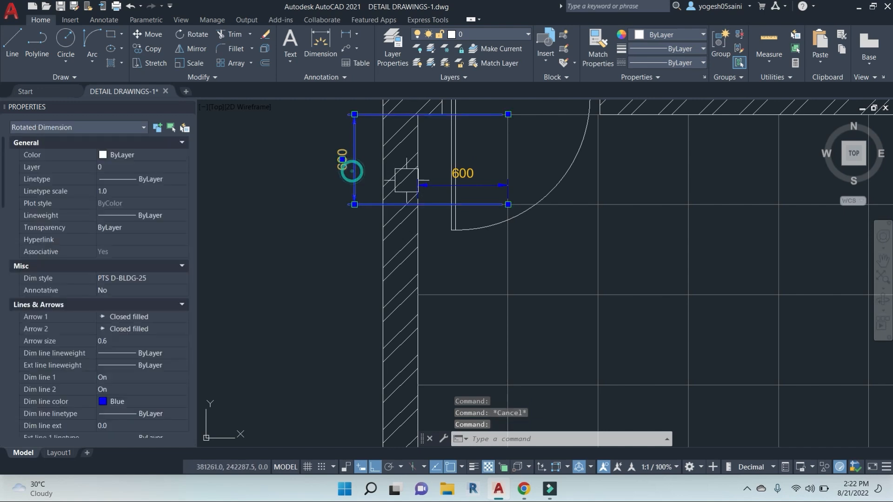
key("Escape")
left_click(462, 173)
left_click(352, 160)
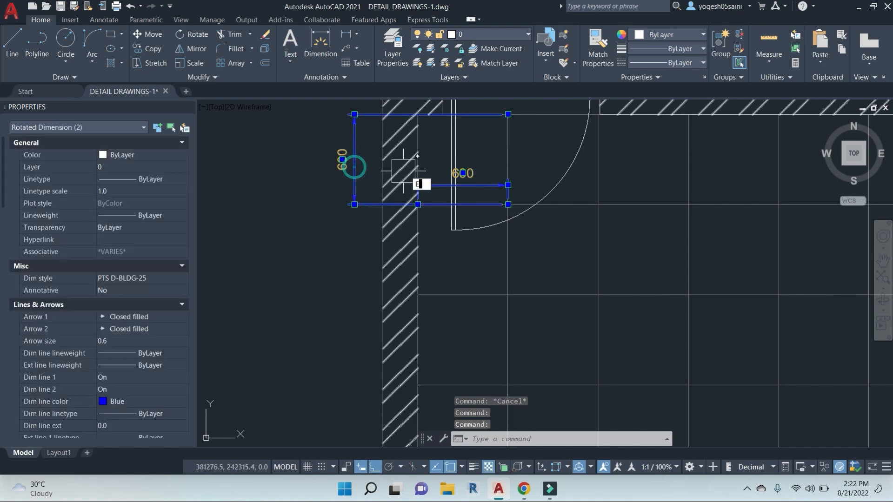
type("e")
key("Return")
key("Escape")
Step: Make D-BDLG-100 the current dimension style
middle_click_drag(576, 140, 540, 187)
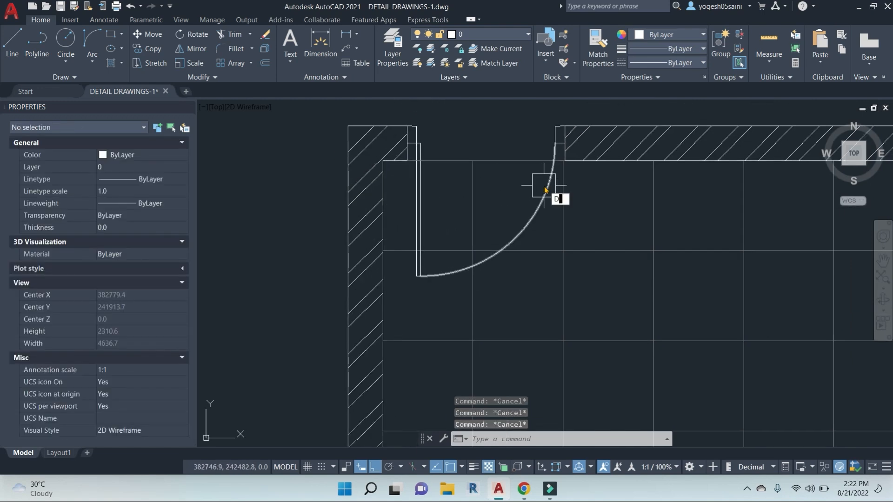
key("Return")
left_click(331, 192)
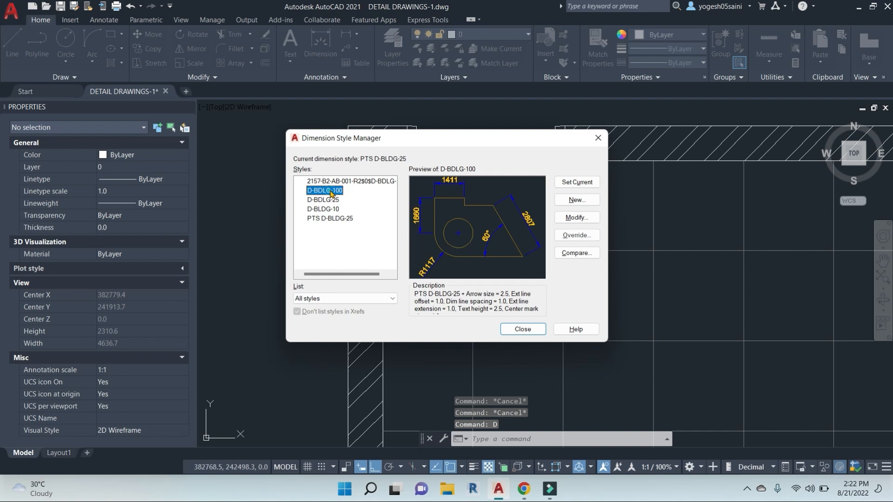
left_click(580, 185)
left_click(522, 329)
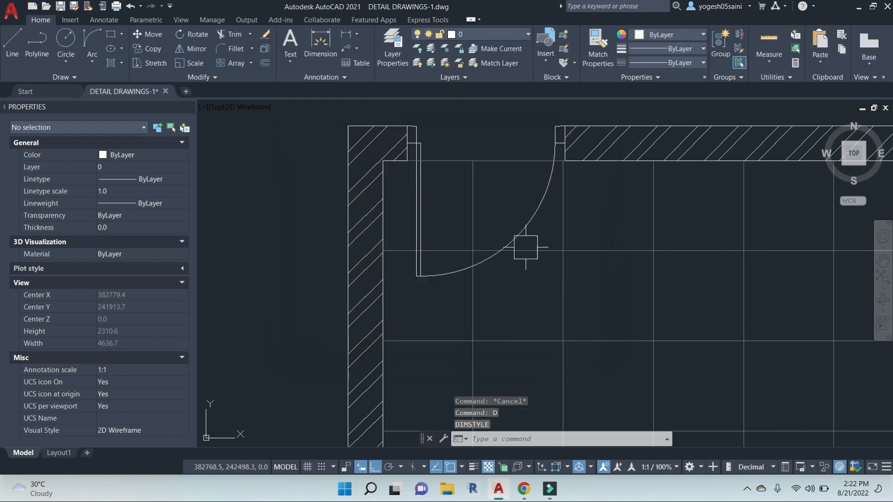
key("Escape")
key("Escape")
type("DLI")
key("Return")
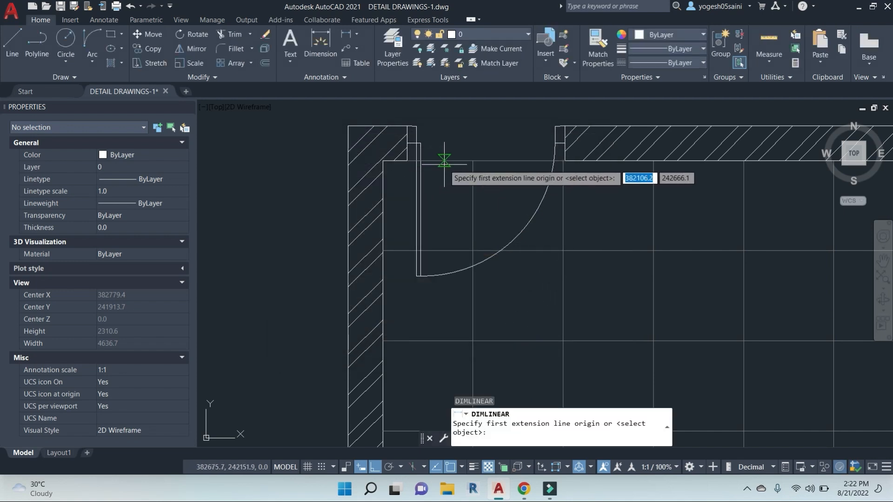
left_click(473, 161)
left_click(471, 252)
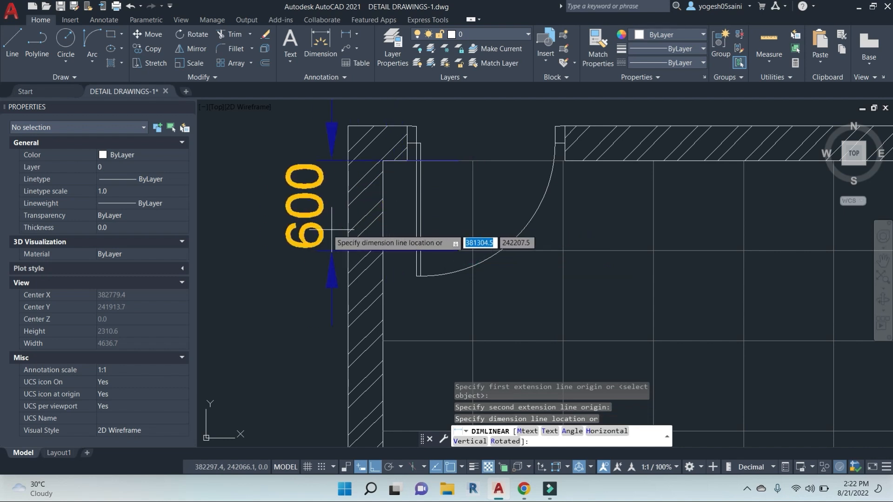
key("Escape")
Step: Add a horizontal linear dimension from the left inner wall to the last vertical grid line, placed along the second horizontal grid line
scroll(495, 282, "down", 4)
middle_click_drag(495, 282, 498, 224)
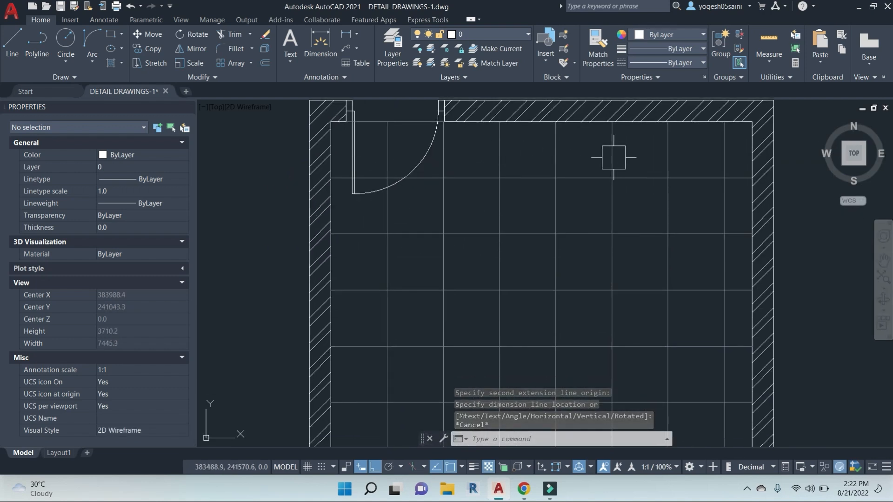
key("space")
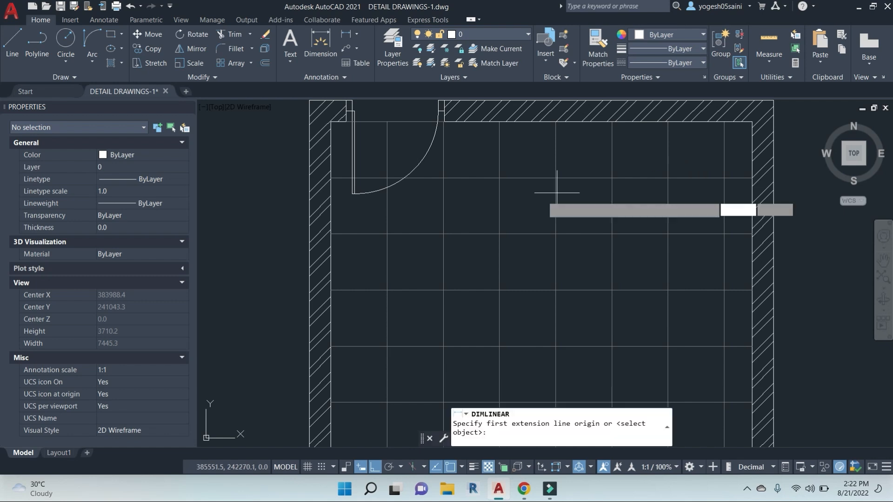
left_click(331, 177)
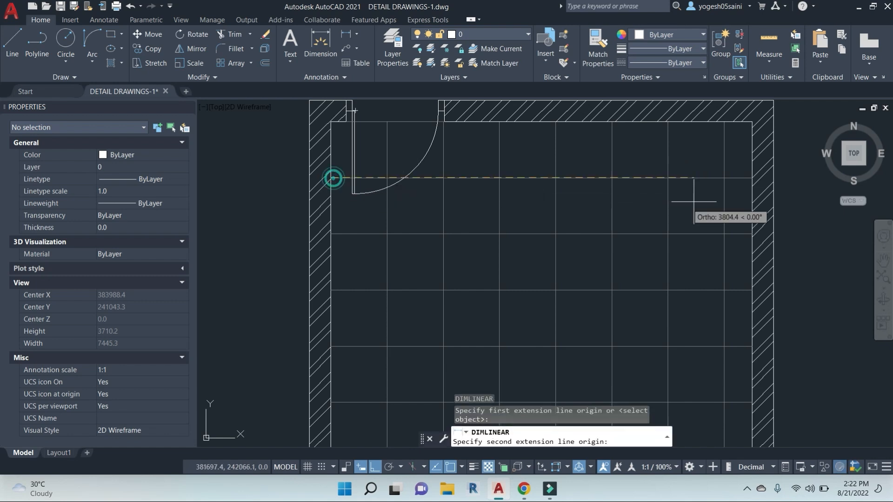
left_click(724, 177)
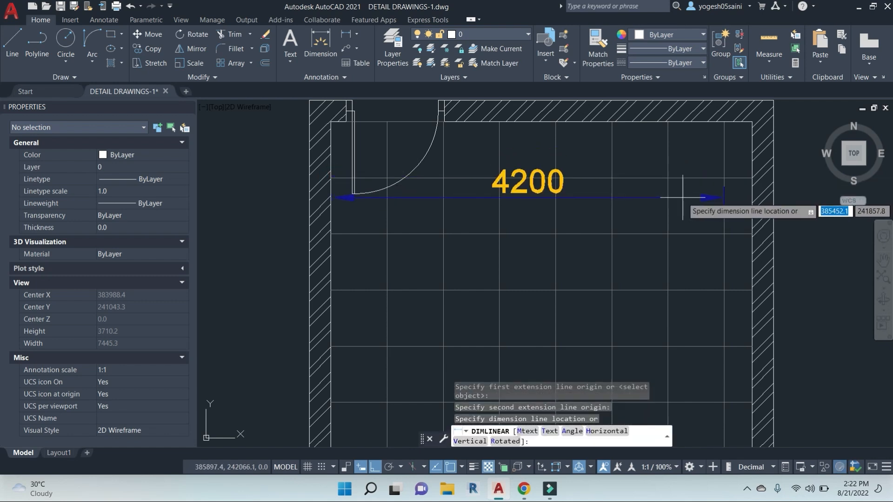
left_click(681, 233)
Step: Shorten both extension lines of the horizontal dimension by moving their origins down closer to the dimension line
left_click(733, 203)
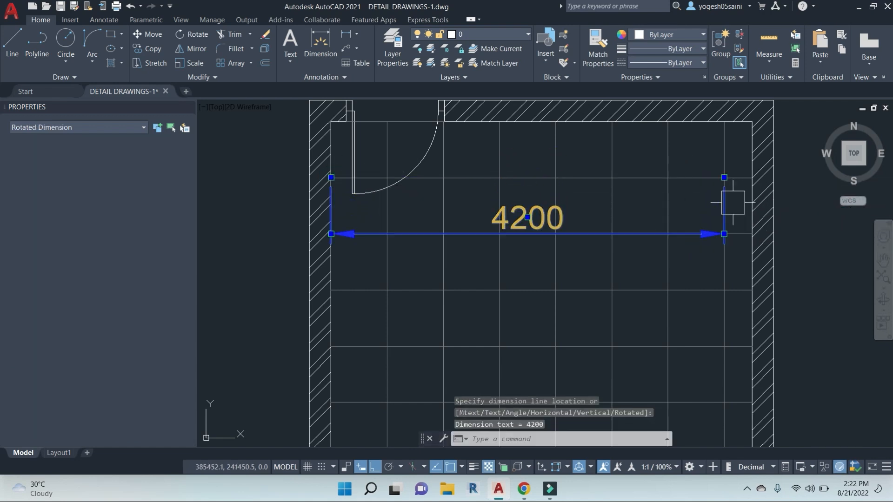
left_click(724, 178)
left_click(724, 215)
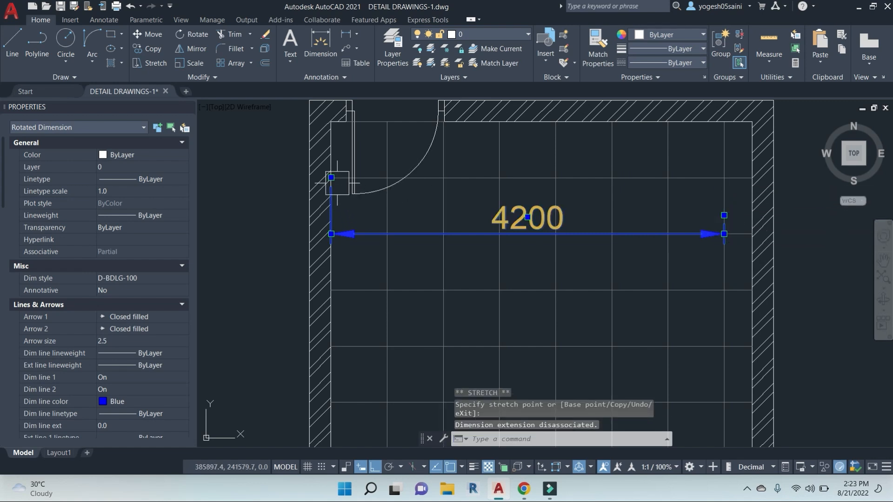
left_click(331, 211)
key("Escape")
key("Escape")
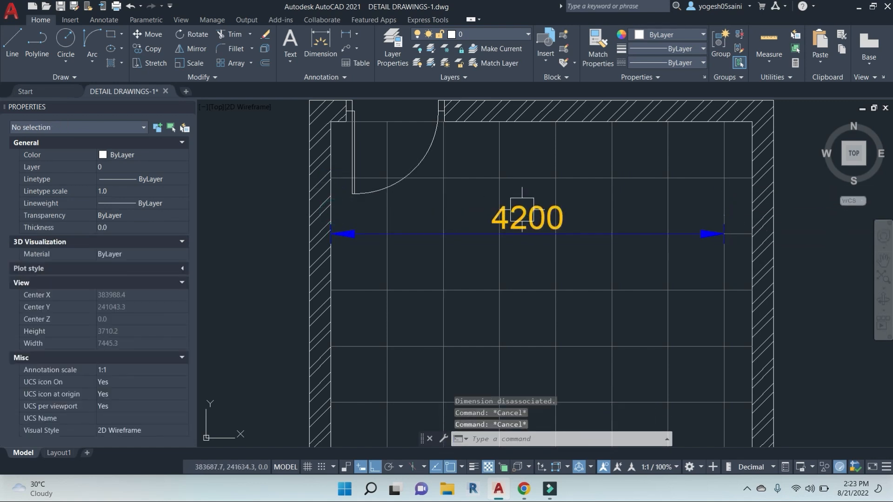
Step: Replace the horizontal dimension's text with 7 EQ. TILES
double_click(522, 207)
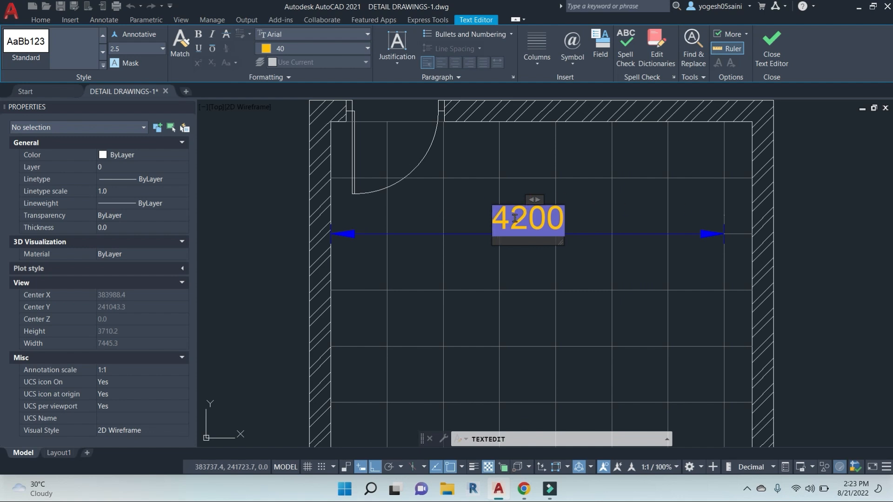
type("7")
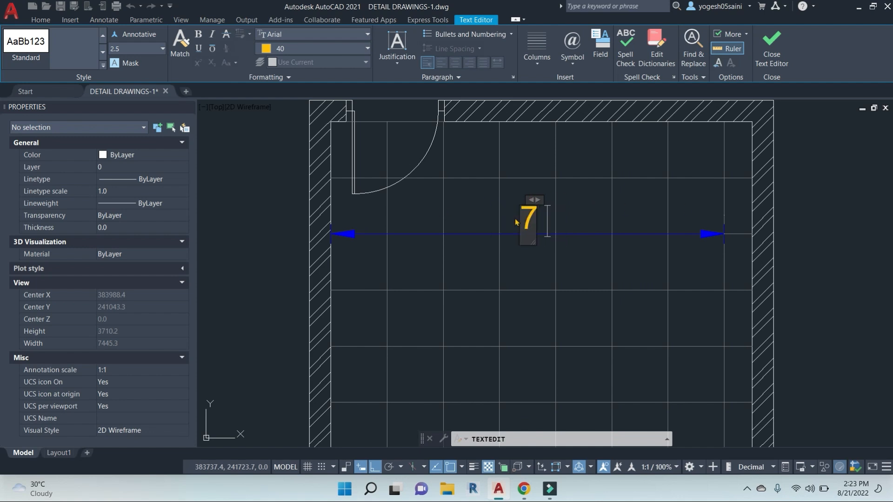
type(" EQ.")
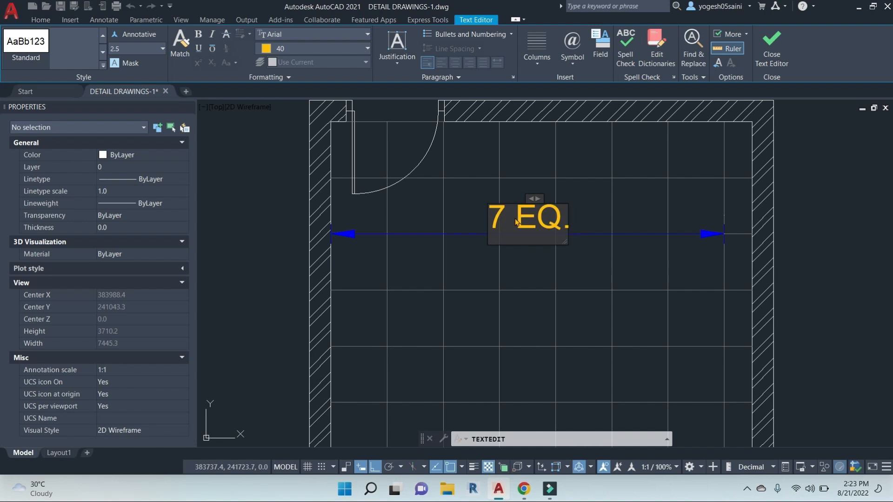
type(" TILES")
left_click(529, 264)
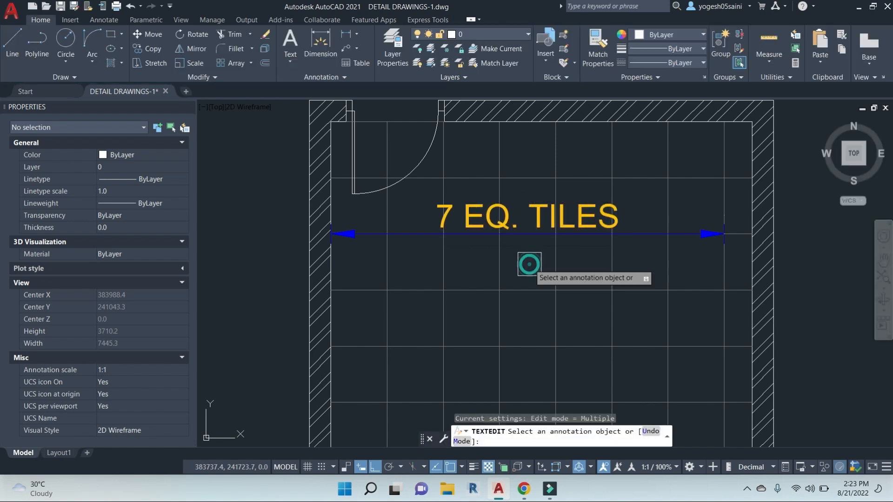
Step: Add a vertical linear dimension from the upper inner wall to the lowest horizontal grid line, placed along the last vertical grid line
key("Escape")
key("Return")
scroll(529, 279, "down", 2)
scroll(488, 186, "up", 6)
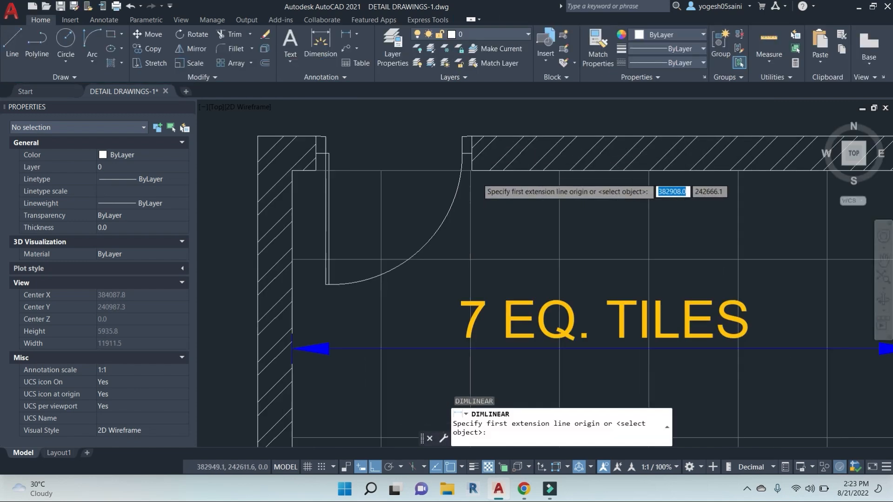
left_click(468, 166)
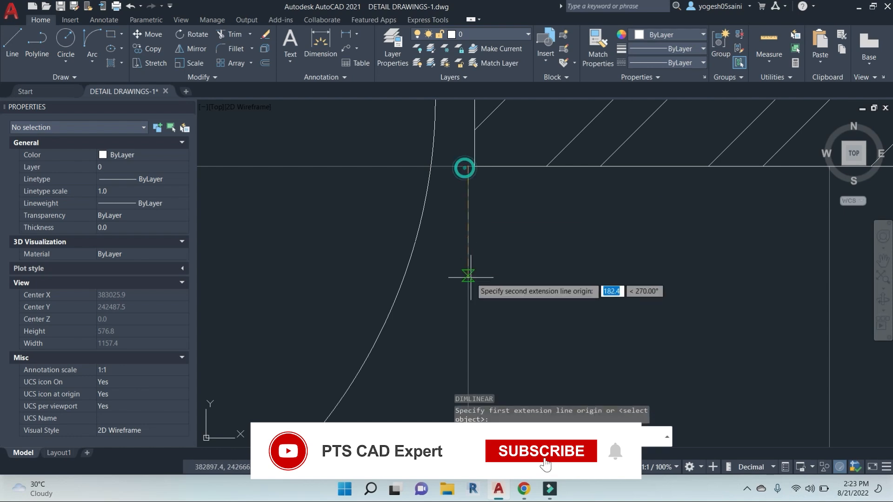
scroll(468, 273, "down", 8)
scroll(475, 303, "up", 3)
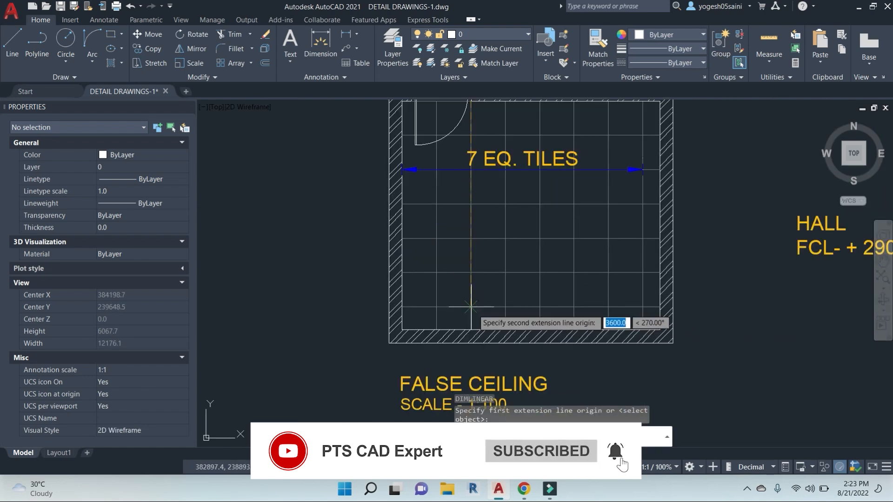
left_click(469, 306)
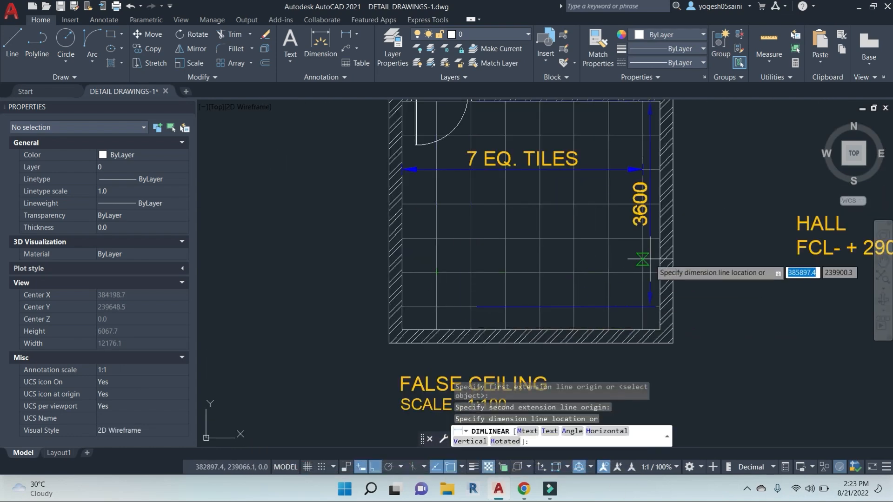
left_click(642, 274)
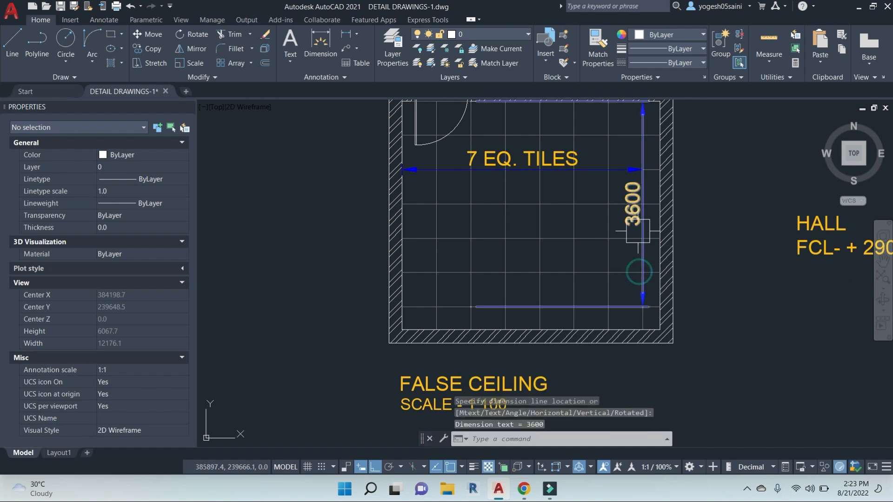
Step: Replace the vertical dimension's text with 6 EQ TILES
scroll(635, 230, "up", 2)
double_click(629, 191)
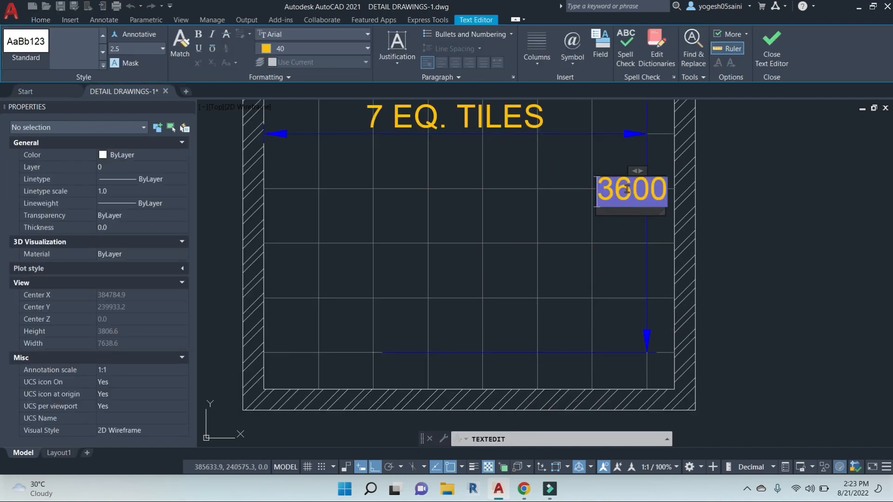
type("6")
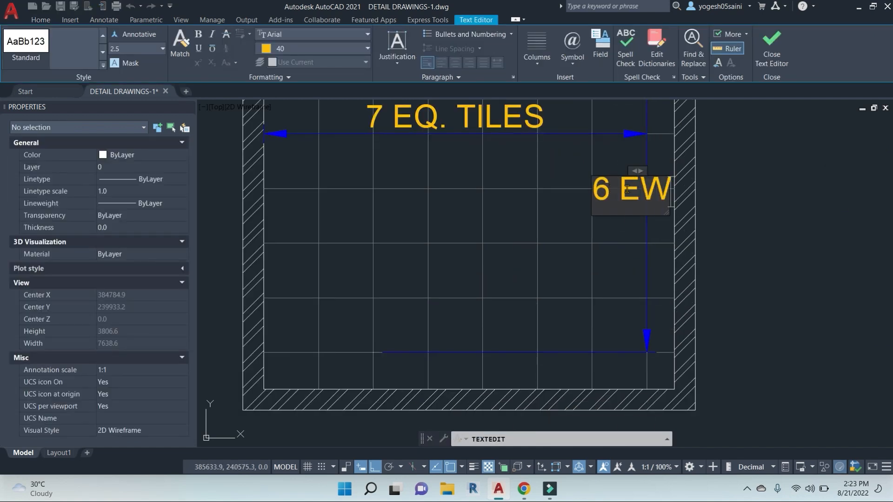
type(" EQ TILES")
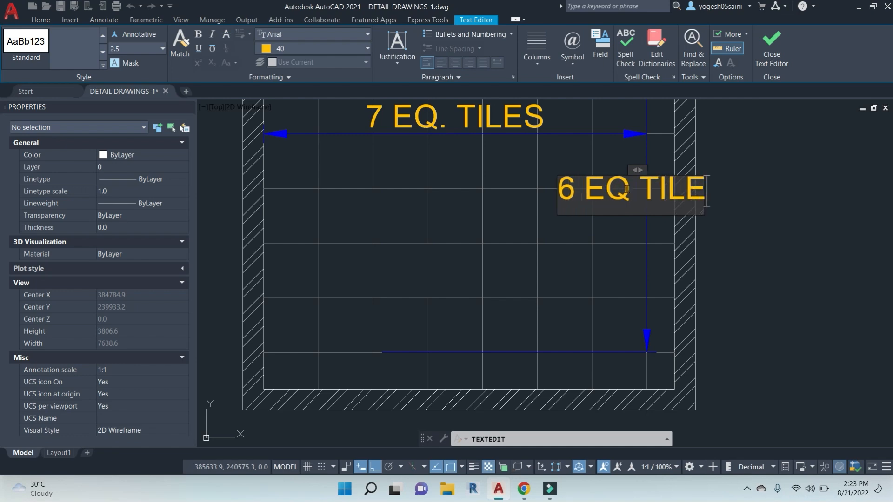
left_click(626, 250)
key("Escape")
key("Escape")
scroll(581, 261, "down", 3)
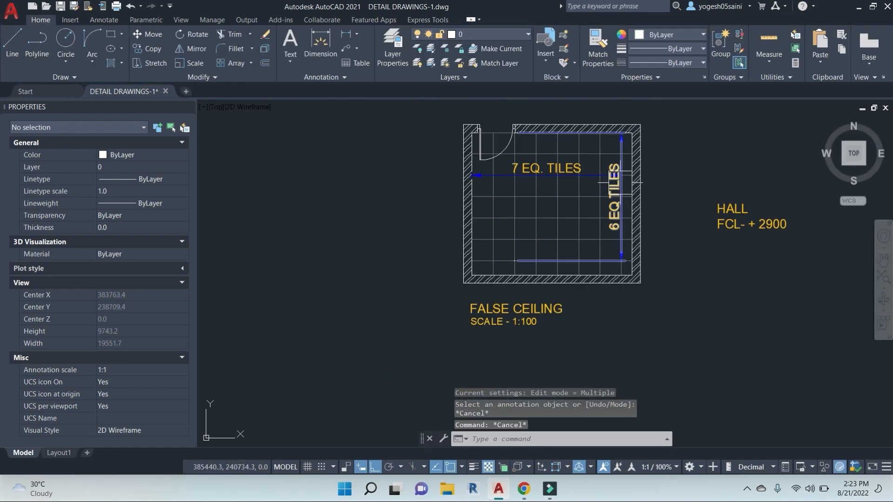
Step: Shorten both extension lines of the vertical dimension by moving their origins across to the dimension line
scroll(528, 270, "up", 3)
left_click(528, 270)
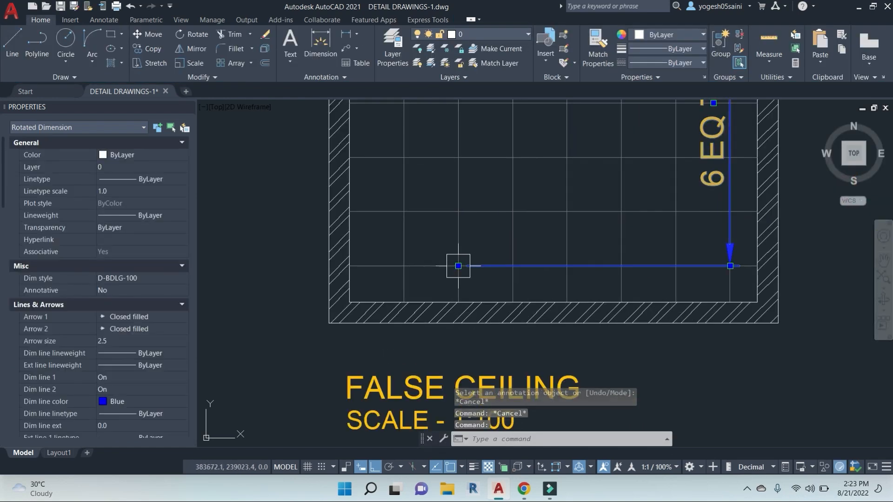
left_click(458, 266)
left_click(713, 266)
scroll(712, 266, "down", 4)
middle_click_drag(670, 178, 648, 219)
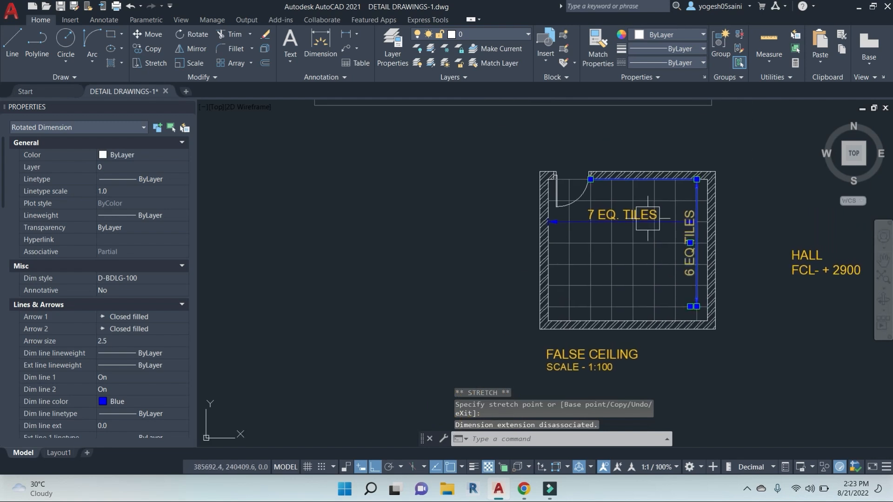
left_click(591, 179)
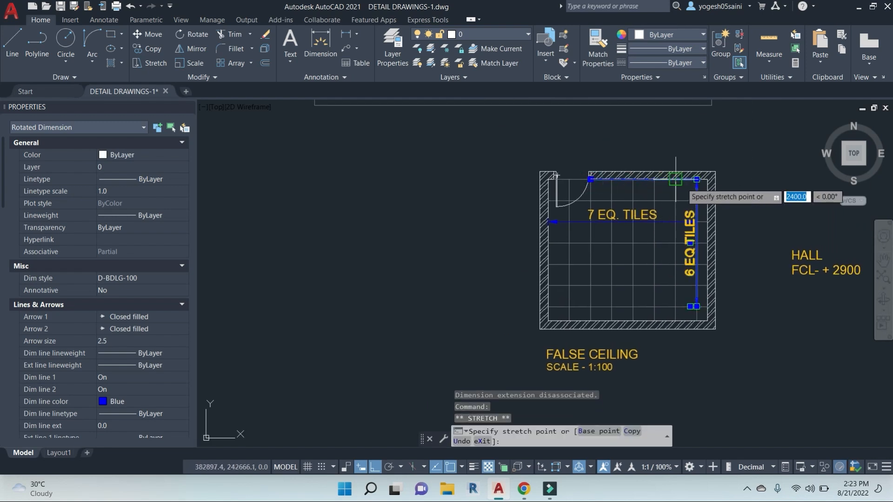
double_click(696, 179)
key("Escape")
middle_click_drag(730, 260, 609, 255)
key("Escape")
key("Escape")
key("Escape")
Step: Move the HALL / FCL- + 2900 label horizontally into the middle of the tiled room plan
left_click(743, 309)
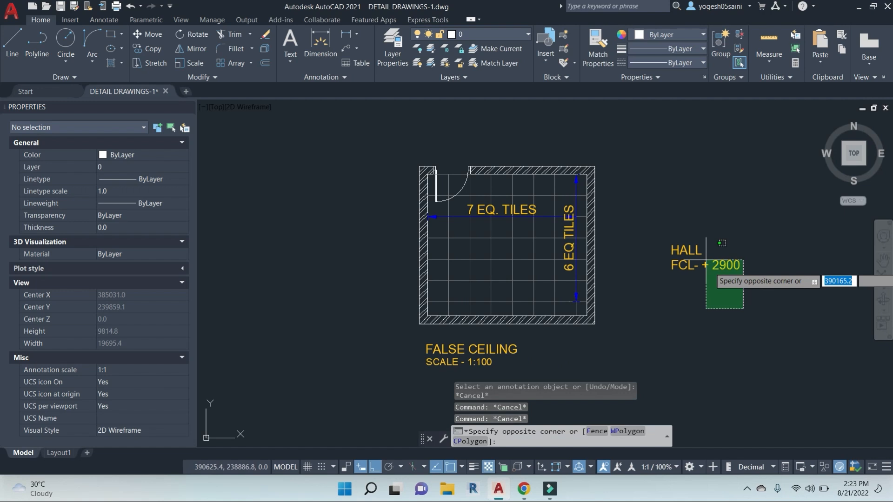
left_click(663, 223)
type("m")
key("Return")
left_click(791, 326)
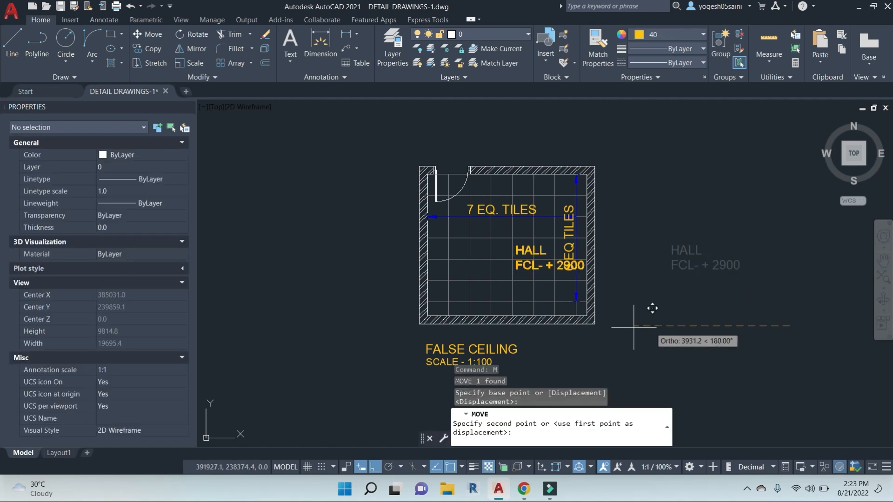
left_click(596, 327)
key("Escape")
key("Escape")
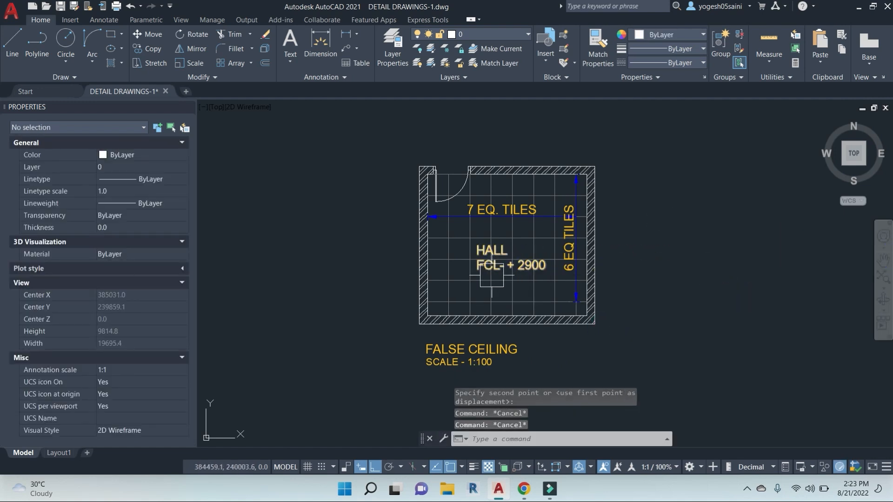
Step: Add a quick leader from the lower-right ceiling tiles to outside the room, with the annotation GYPSUM BOARD TILES
scroll(492, 275, "up", 2)
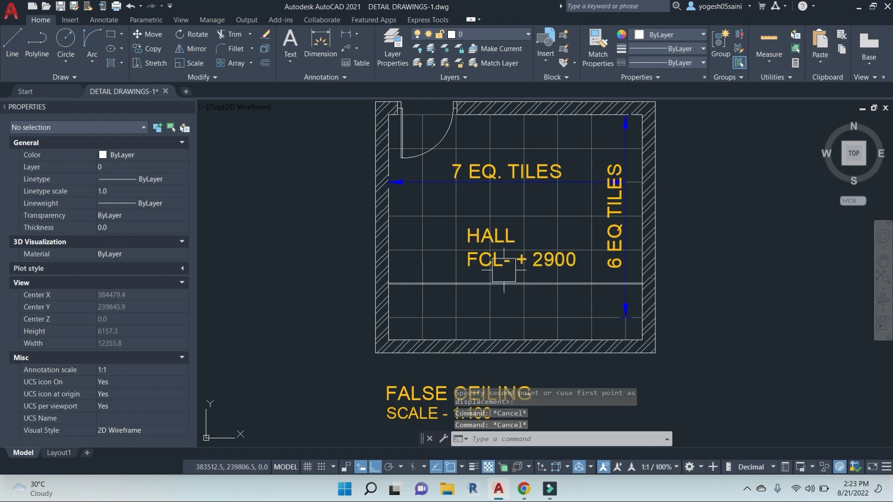
scroll(552, 265, "down", 2)
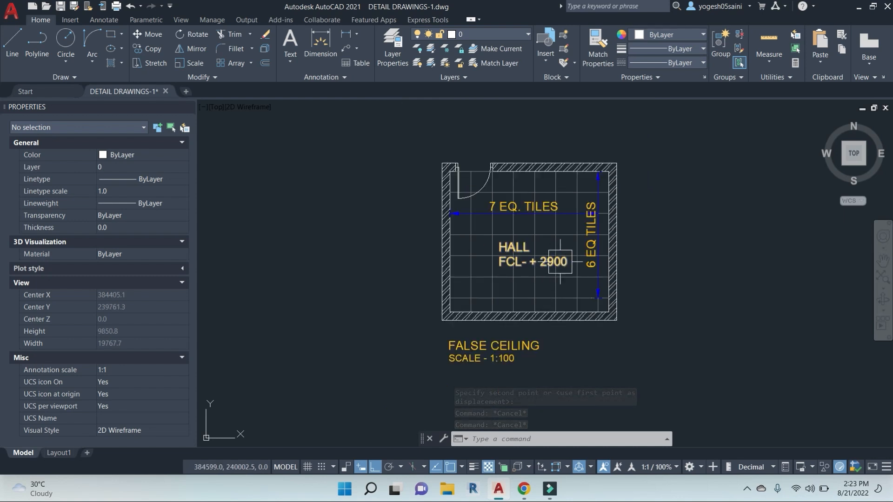
middle_click_drag(644, 261, 644, 233)
type("e")
key("Return")
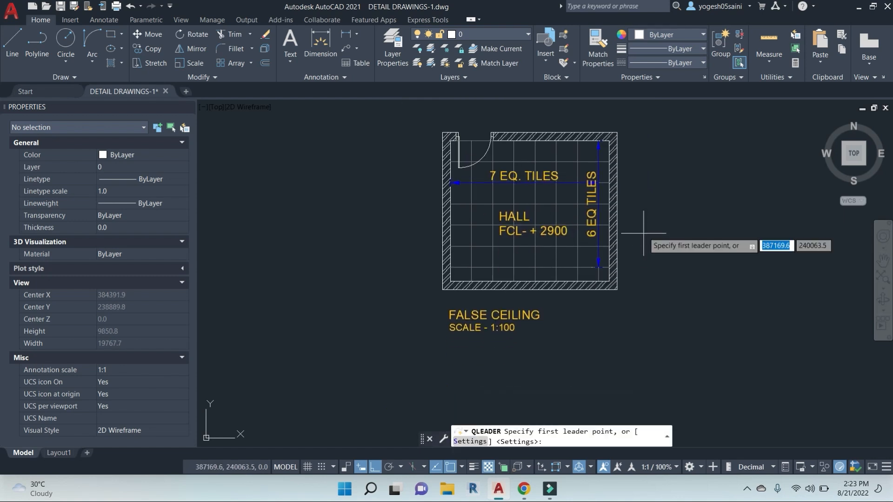
scroll(626, 273, "up", 4)
left_click(519, 275)
left_click(666, 279)
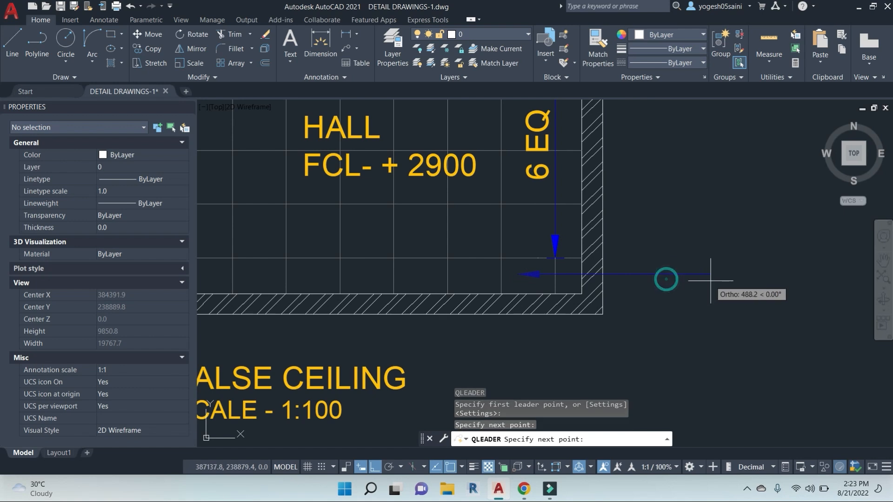
left_click(709, 277)
key("Return")
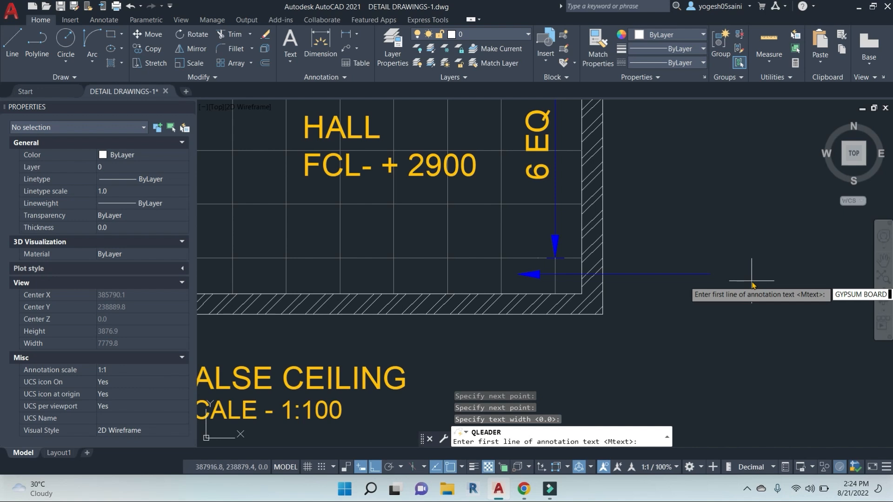
type("GYPSUM BOARD TILES")
key("Return")
key("Return")
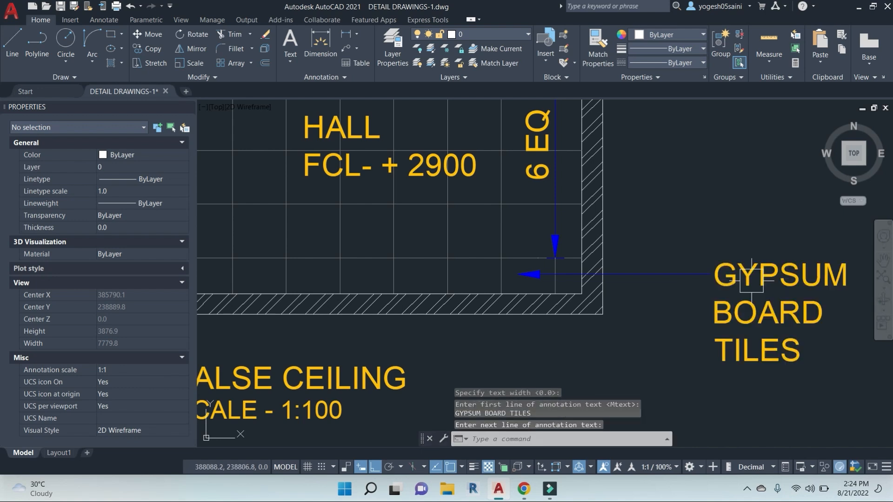
Step: Extend the leader note to read GYPSUM BOARD TILES WITH 600X600 MM SIZE and widen its text box to fit two lines
middle_click_drag(792, 350, 678, 288)
double_click(677, 287)
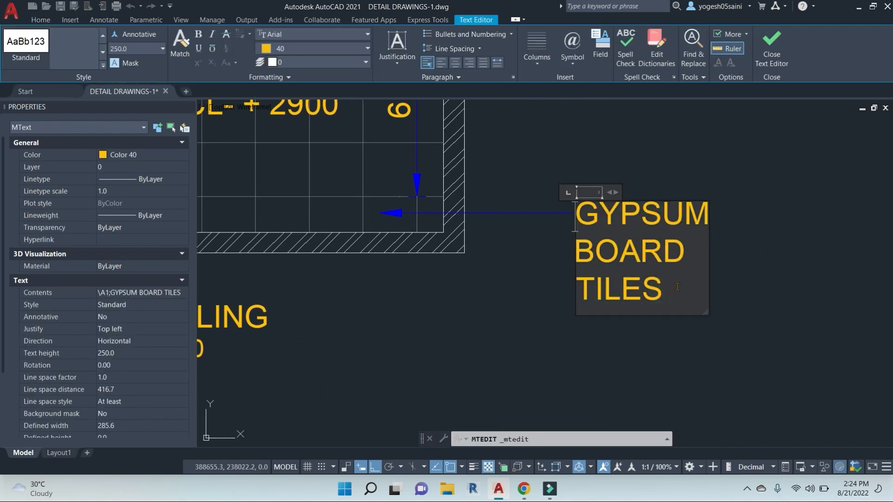
left_click_drag(618, 192, 848, 199)
left_click(681, 265)
type("WITH 600")
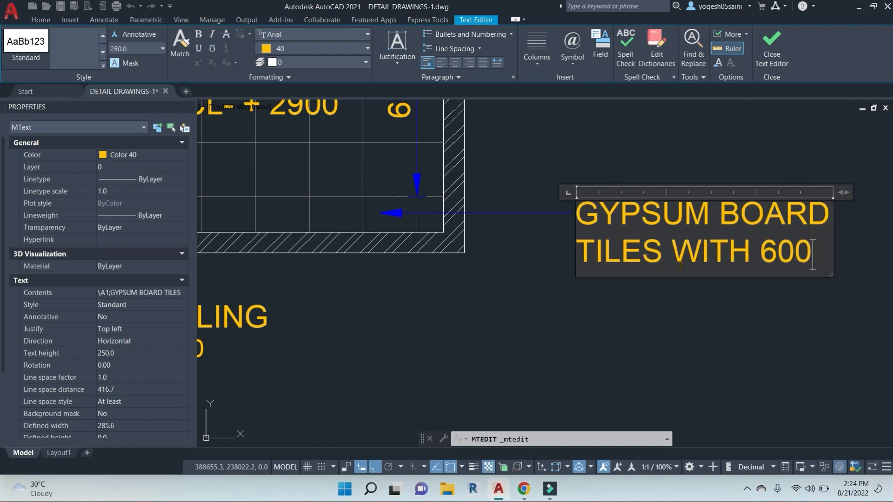
type("X600")
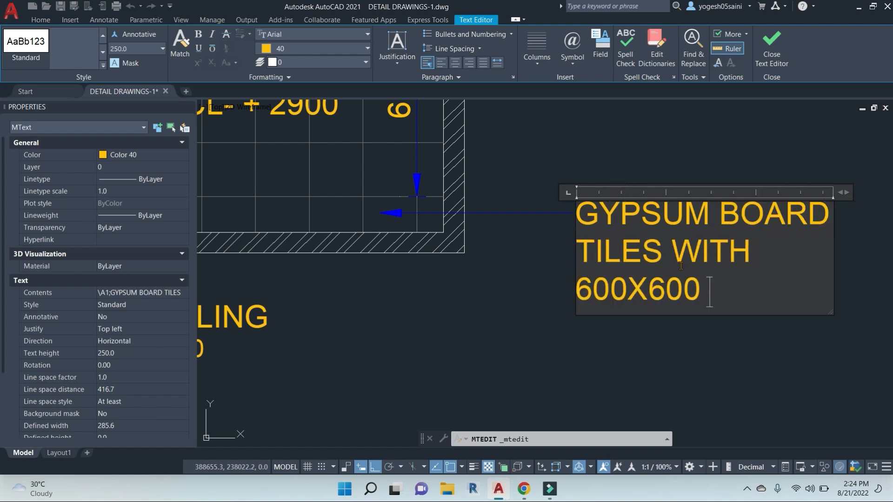
type(" MM SIZE")
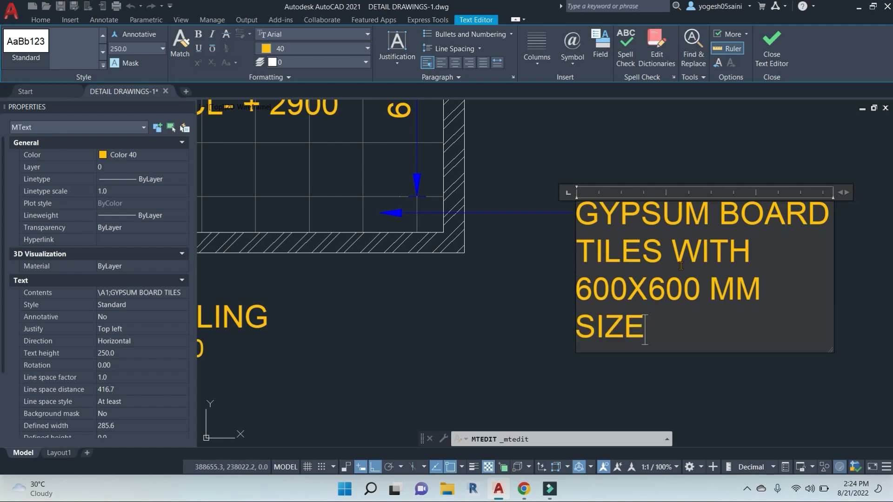
left_click_drag(844, 189, 876, 191)
middle_click_drag(805, 253, 571, 260)
left_click_drag(641, 200, 713, 202)
left_click(626, 296)
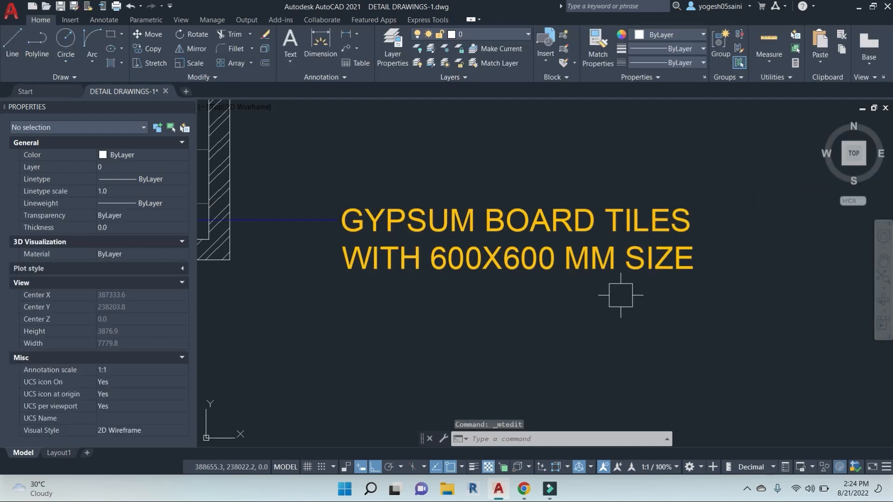
Step: Look over the framed detail drawings, the water tank plan and section, and the false ceiling detail
scroll(624, 311, "down", 8)
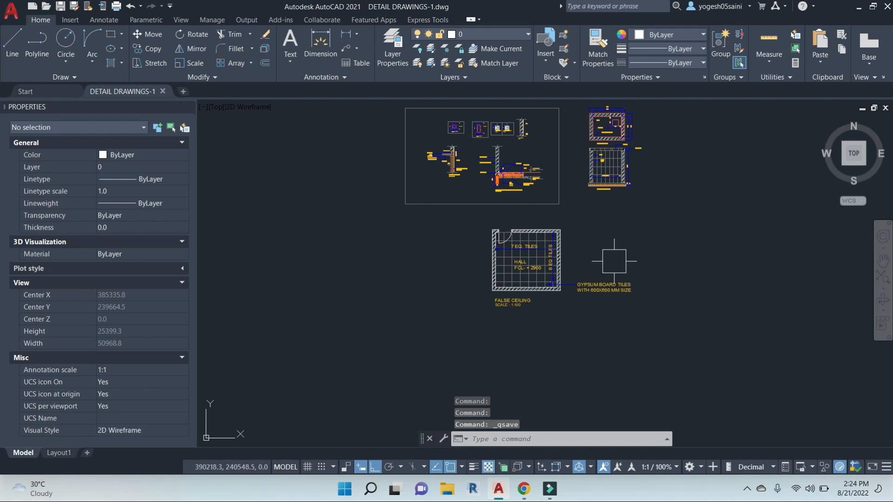
scroll(456, 129, "up", 10)
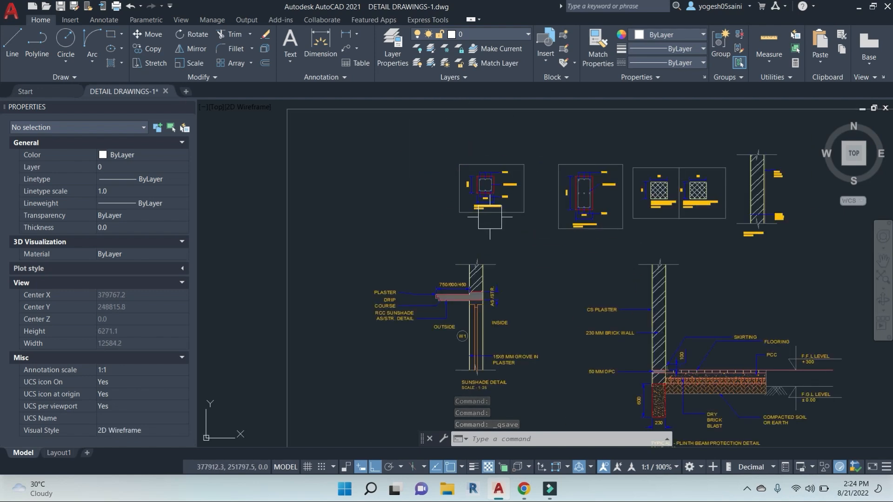
scroll(607, 283, "down", 2)
middle_click_drag(695, 301, 564, 259)
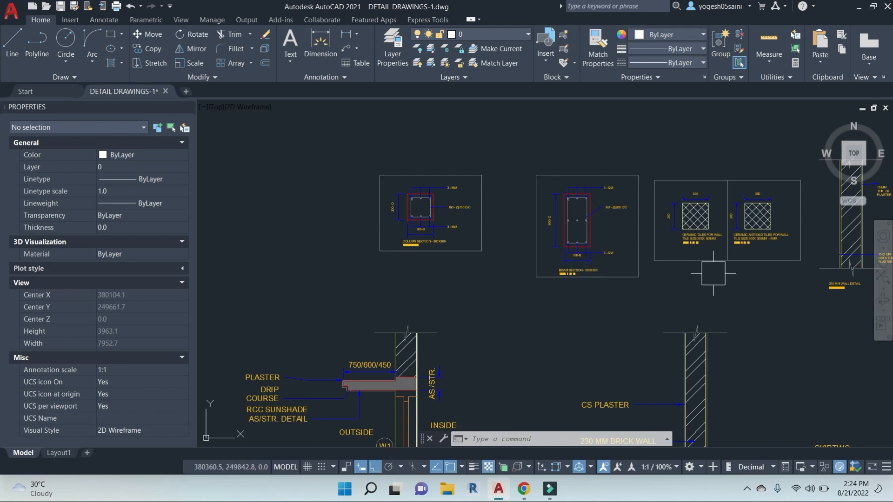
middle_click_drag(714, 273, 606, 258)
scroll(618, 239, "down", 2)
middle_click_drag(778, 292, 612, 238)
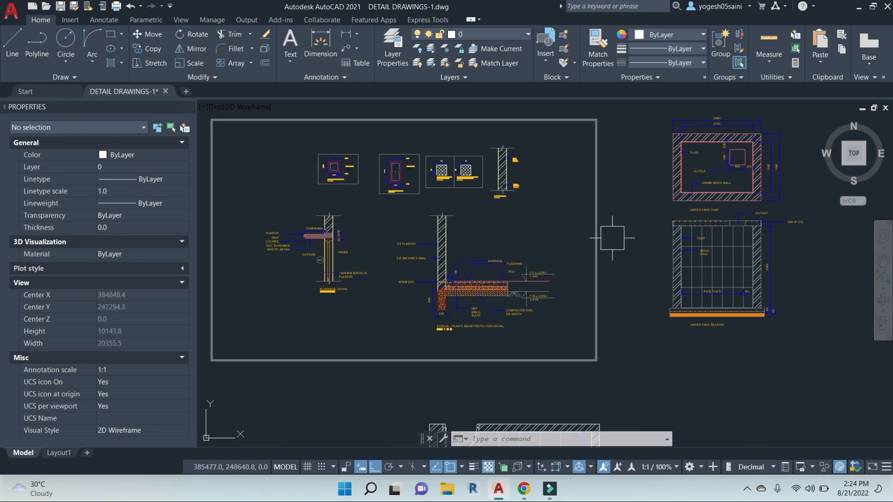
scroll(612, 238, "down", 2)
middle_click_drag(593, 297, 586, 278)
middle_click_drag(620, 307, 618, 301)
scroll(525, 170, "up", 3)
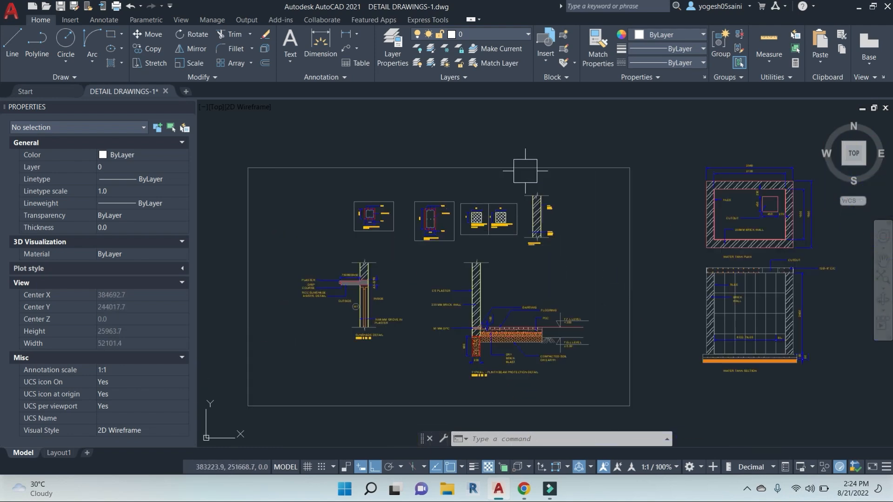
scroll(577, 307, "down", 2)
middle_click_drag(595, 355, 643, 277)
scroll(504, 215, "up", 6)
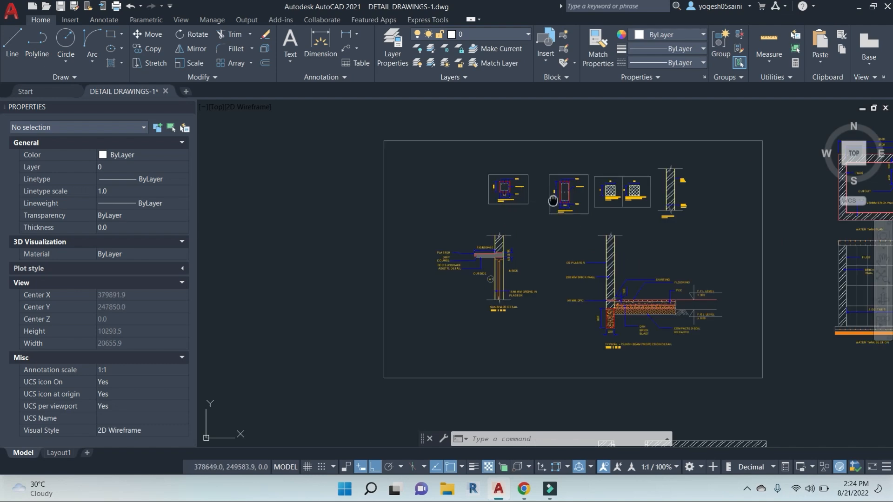
scroll(517, 264, "down", 4)
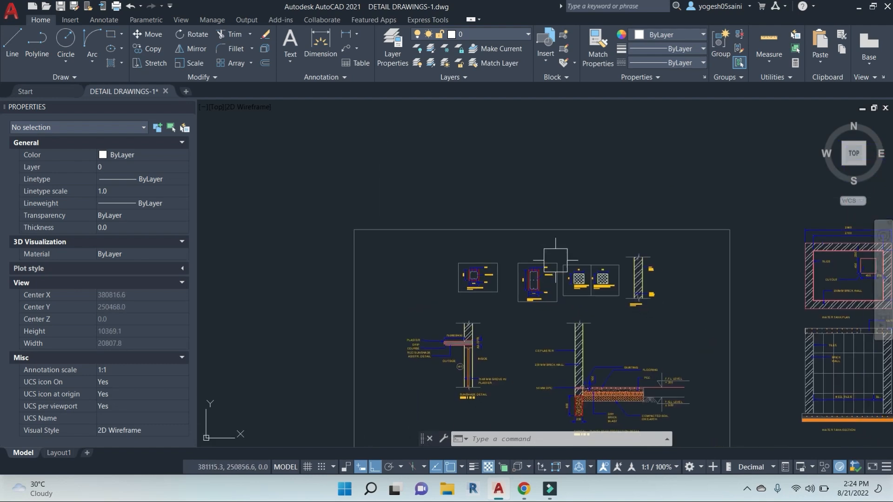
key("ctrl+s")
key("Escape")
Step: Stretch the top edge of the sheet frame upward to add space above the detail drawings
scroll(466, 260, "up", 4)
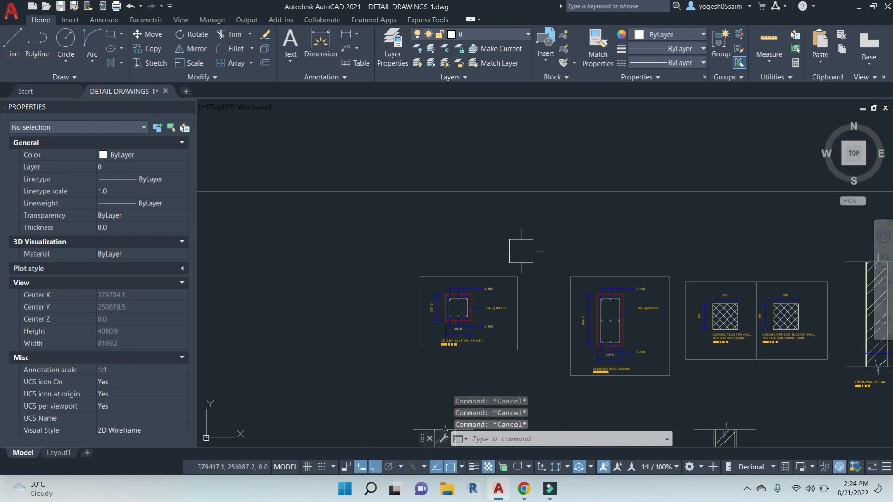
scroll(521, 252, "down", 4)
type("s")
key("Return")
left_click(743, 237)
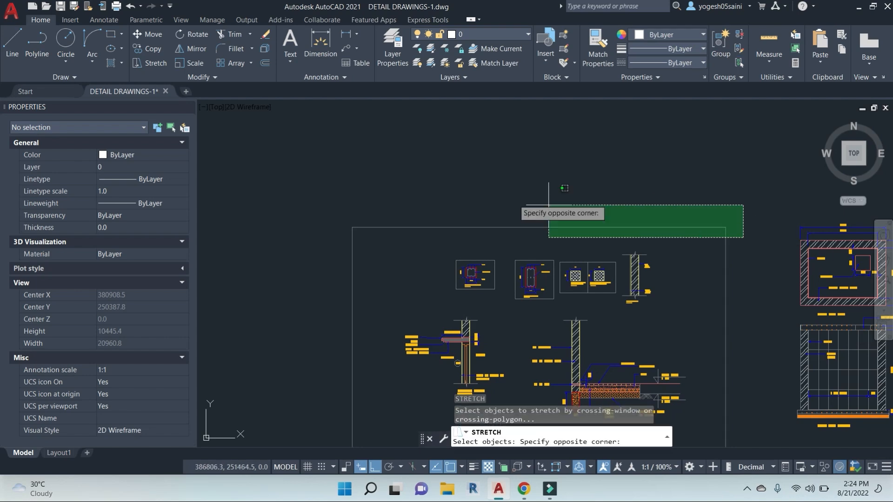
left_click(294, 190)
key("Return")
left_click(291, 212)
left_click(298, 142)
scroll(458, 303, "down", 4)
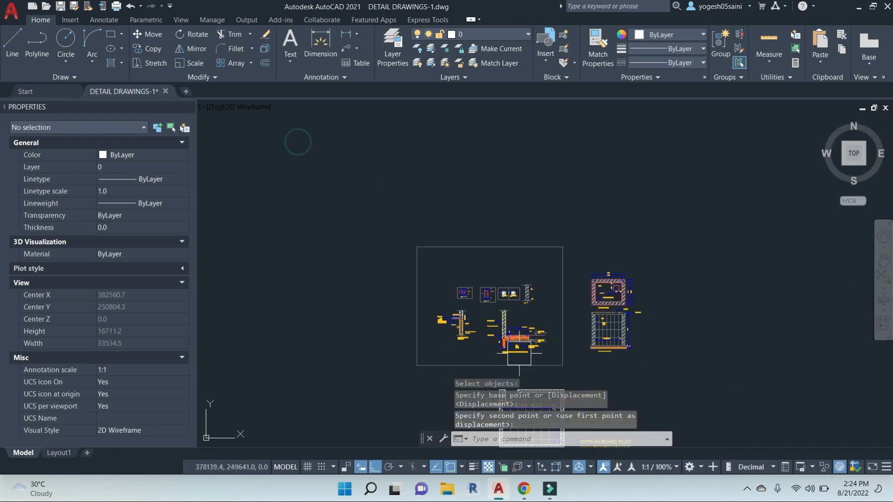
Step: Stretch the bottom edge of the sheet frame downward, stopping just above the false ceiling plan
middle_click_drag(519, 353, 534, 279)
scroll(497, 289, "up", 4)
key("Escape")
key("Escape")
key("Escape")
middle_click_drag(640, 319, 626, 264)
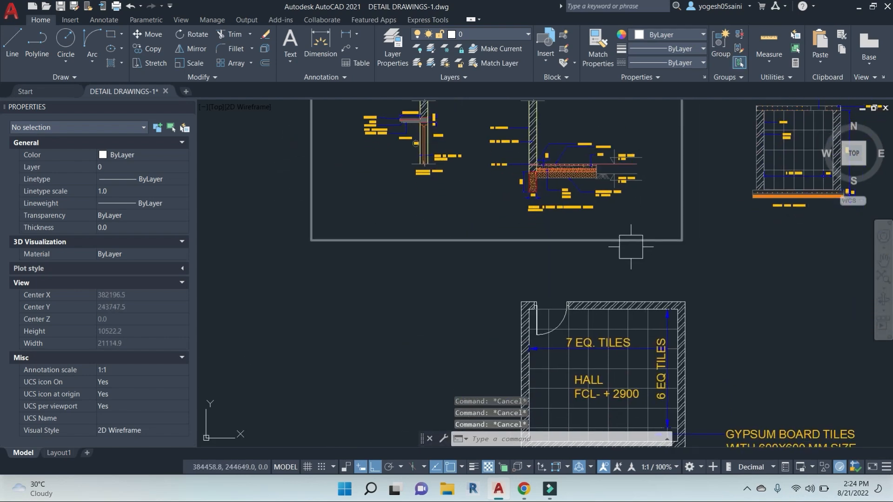
type("s")
key("Return")
left_click(712, 266)
left_click(289, 231)
key("Return")
left_click(275, 282)
left_click(276, 327)
key("Escape")
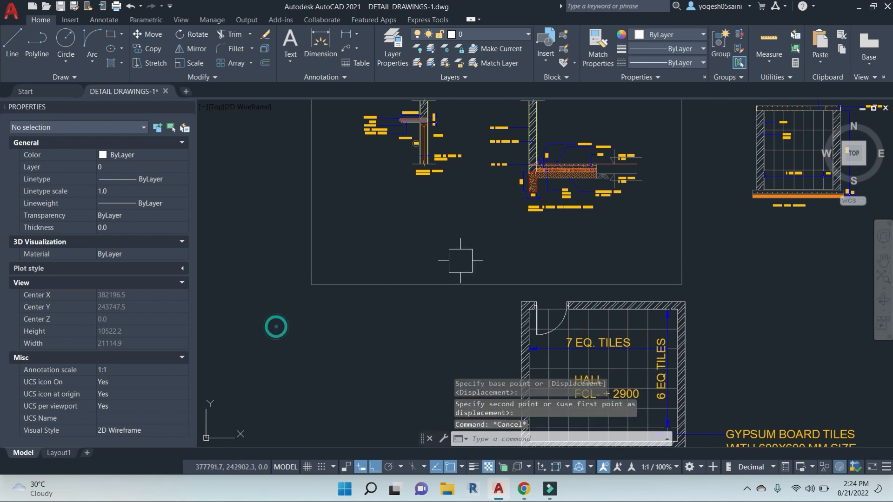
key("Escape")
key("Escape")
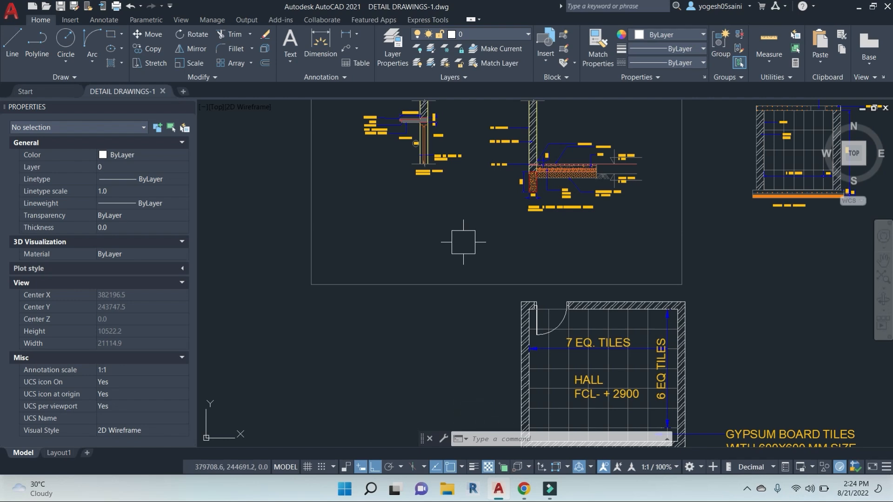
Step: Draw a horizontal line about 3209 mm long in the empty frame area below the sunshade detail
scroll(416, 227, "up", 5)
key("Escape")
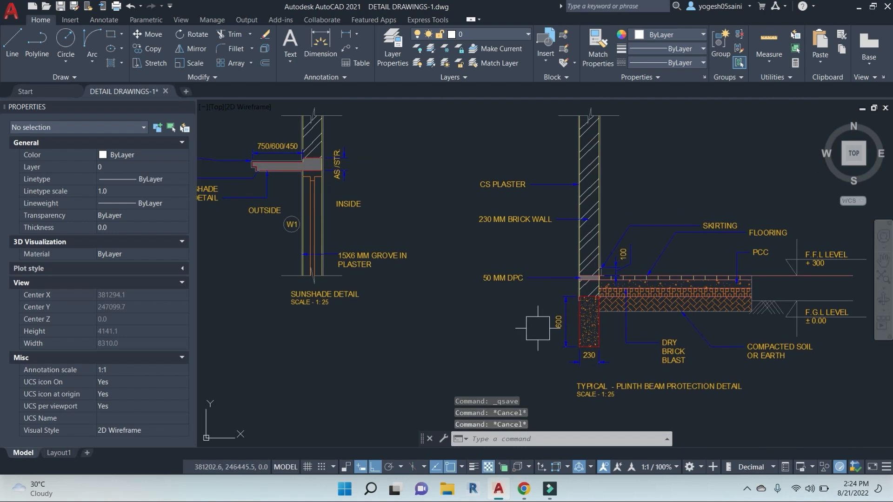
scroll(478, 325, "down", 2)
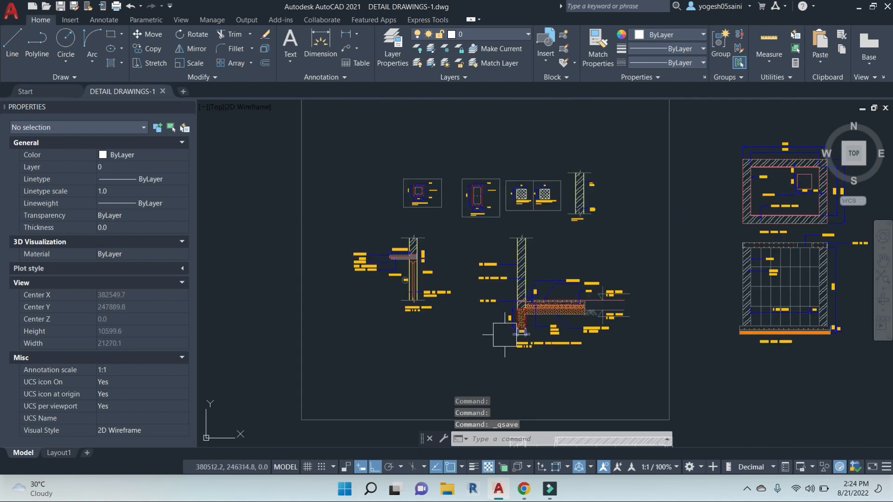
middle_click_drag(558, 328, 639, 310)
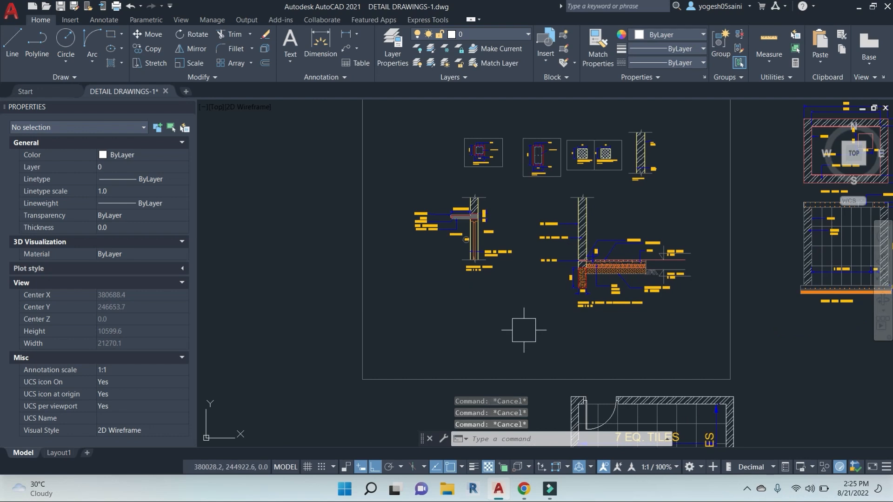
scroll(661, 336, "up", 5)
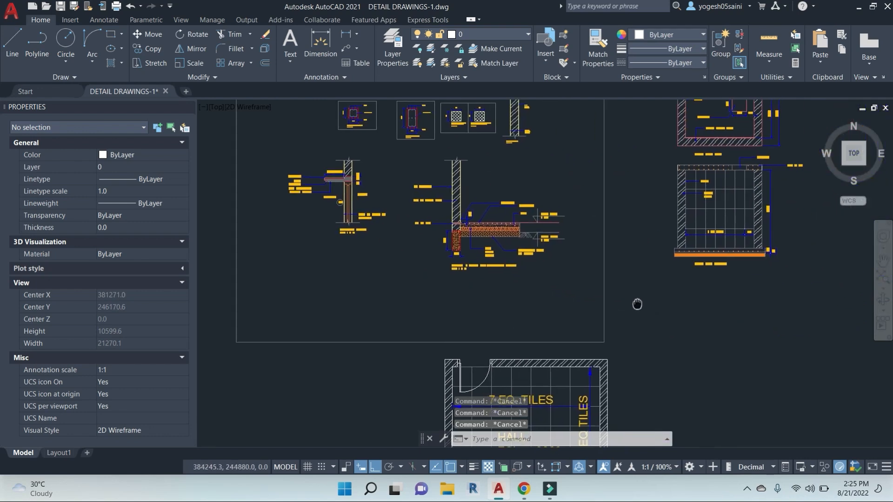
scroll(756, 229, "down", 4)
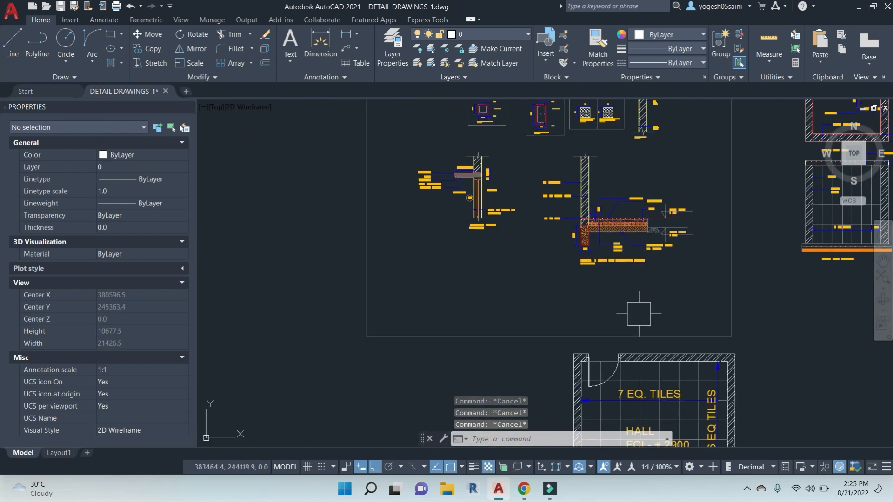
key("space")
scroll(467, 275, "up", 4)
left_click(428, 287)
scroll(596, 305, "down", 4)
middle_click_drag(615, 305, 504, 294)
scroll(500, 287, "up", 2)
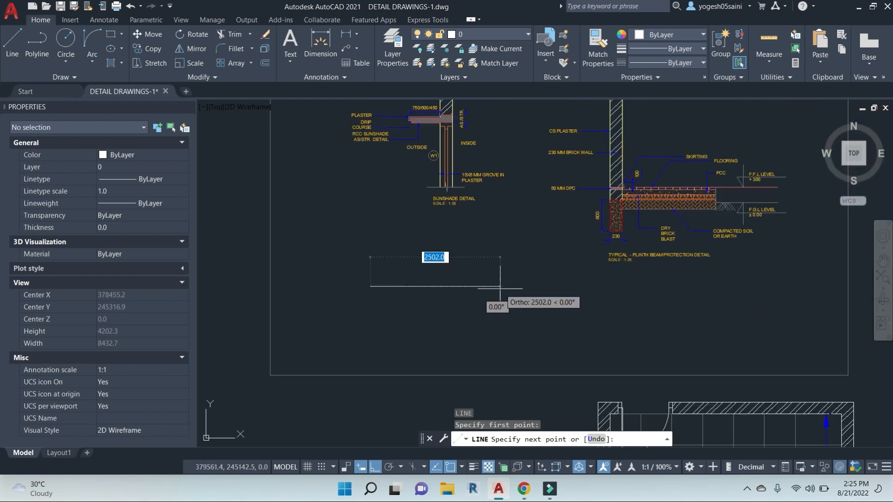
left_click(535, 287)
key("Escape")
key("Escape")
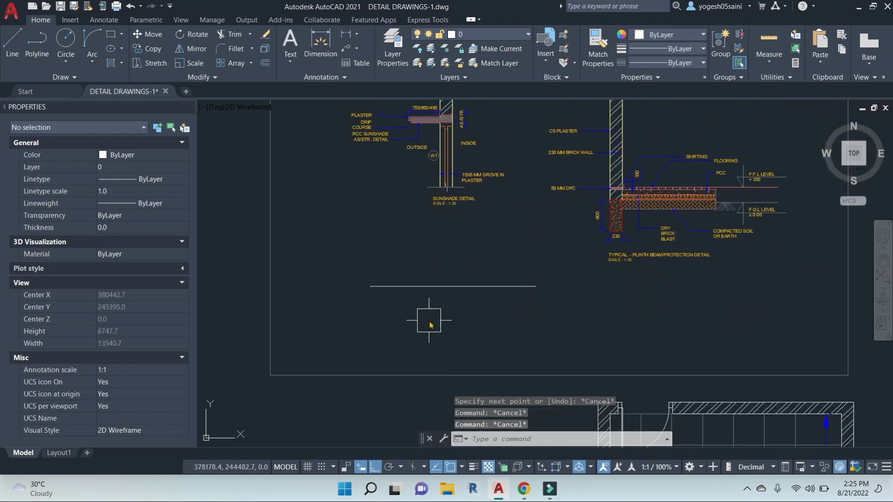
Step: Offset the new horizontal line 150 mm downward
type("o")
key("space")
key("Return")
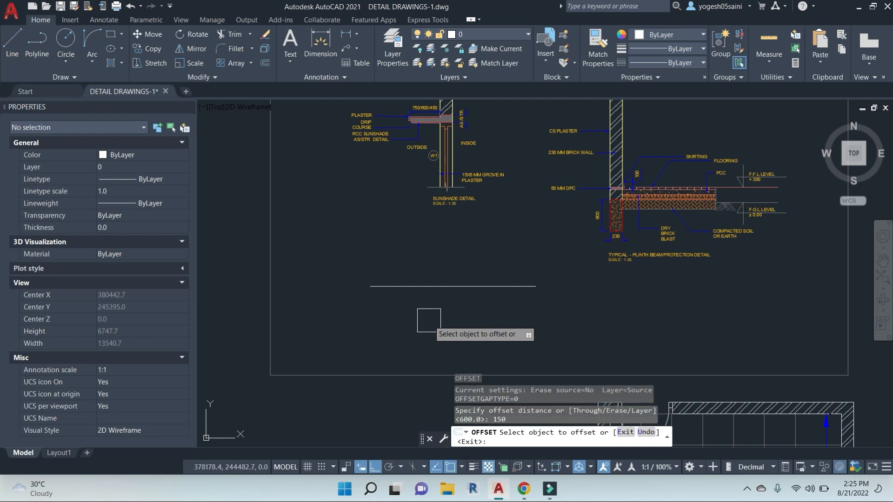
left_click(451, 287)
left_click(455, 329)
key("Escape")
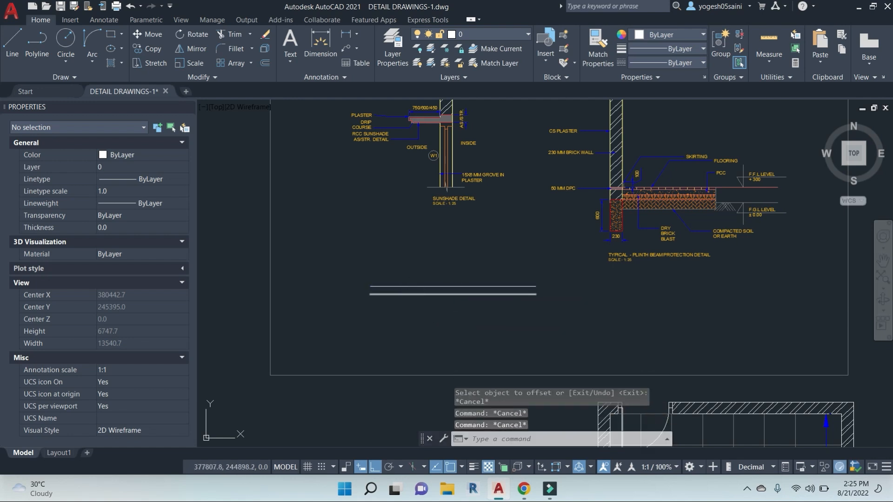
Step: Offset the upper horizontal line 50 mm downward, between the two existing lines
type("o")
key("space")
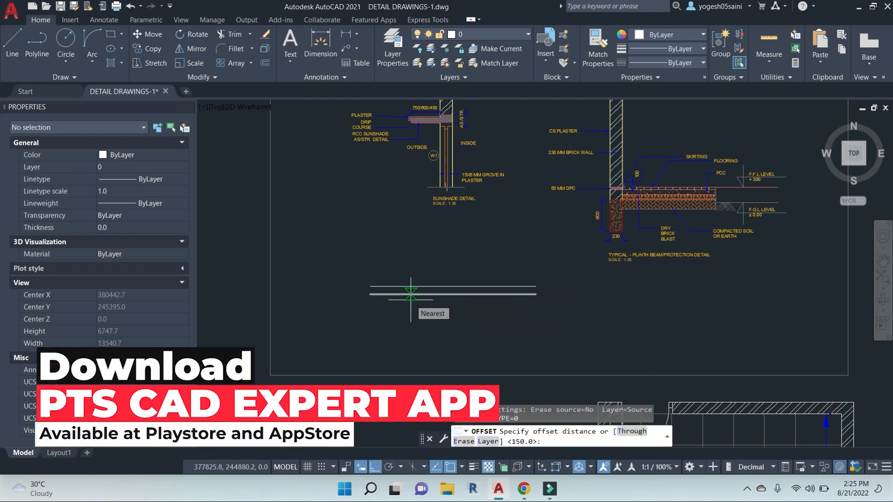
type("50")
key("Return")
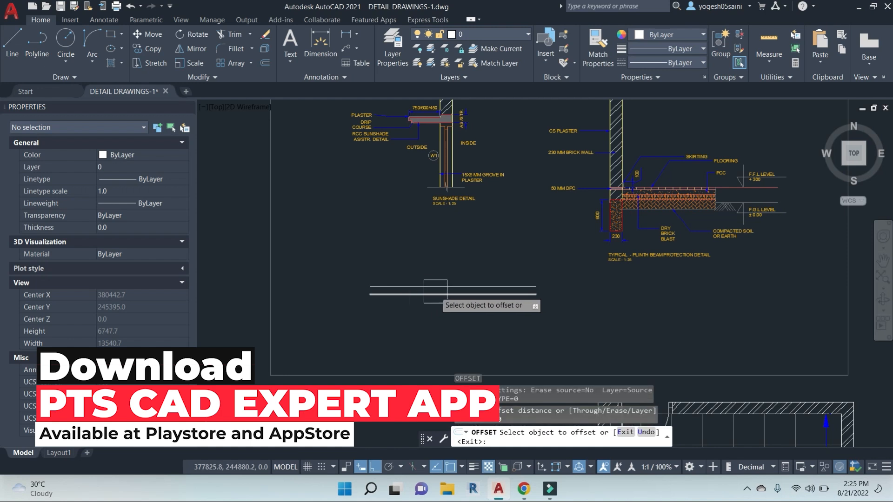
scroll(437, 295, "up", 3)
key("Escape")
Step: Offset the lowest horizontal line 6 mm downward as a thin finish layer
type("o")
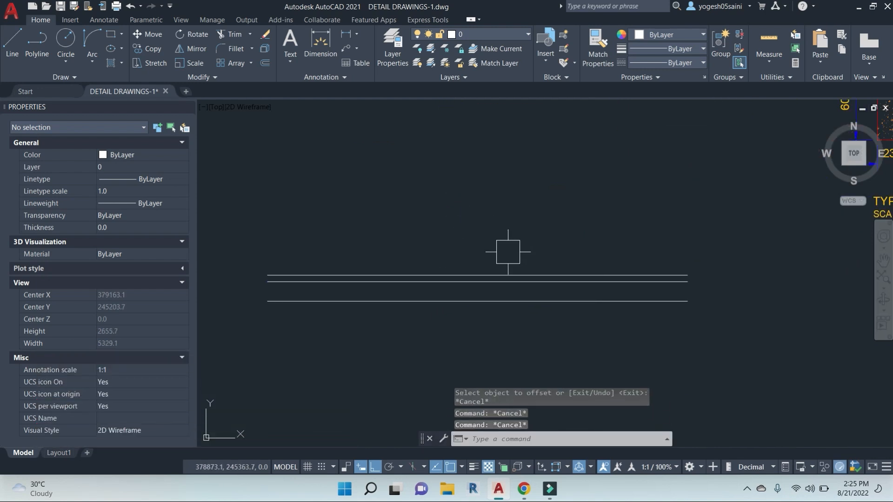
key("space")
type("6")
key("Return")
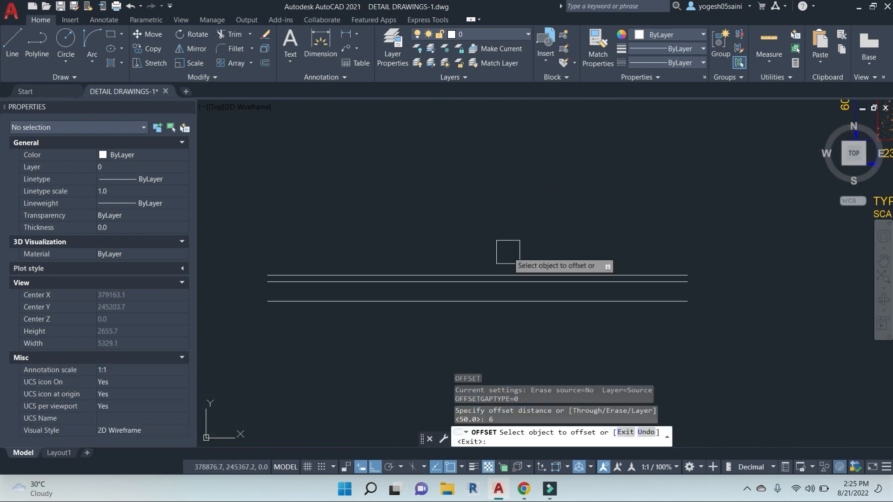
left_click(510, 301)
left_click(484, 342)
middle_click_drag(481, 340, 494, 315)
key("Escape")
key("Escape")
key("Escape")
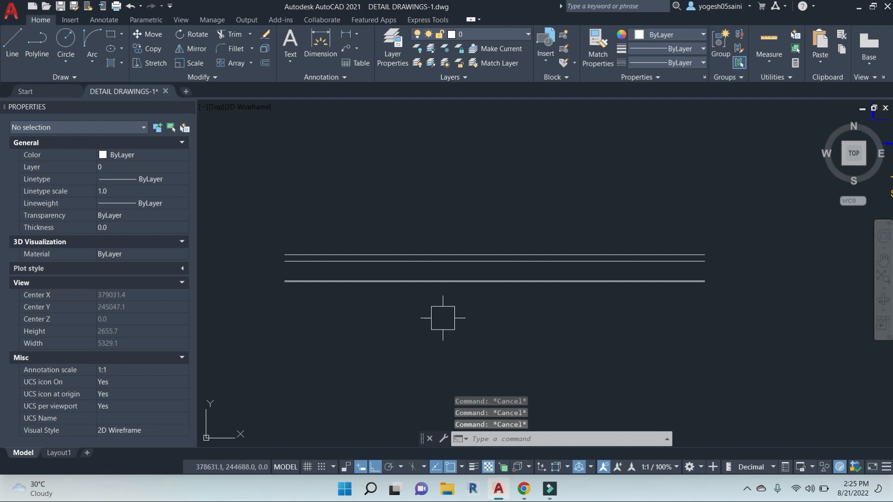
Step: Change the color of the lowest horizontal line to Color 8
scroll(559, 291, "up", 4)
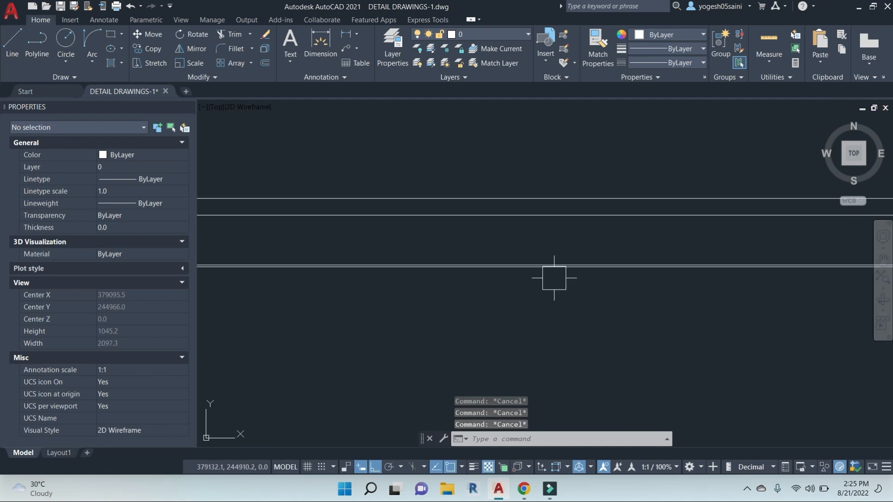
left_click(554, 278)
left_click(700, 35)
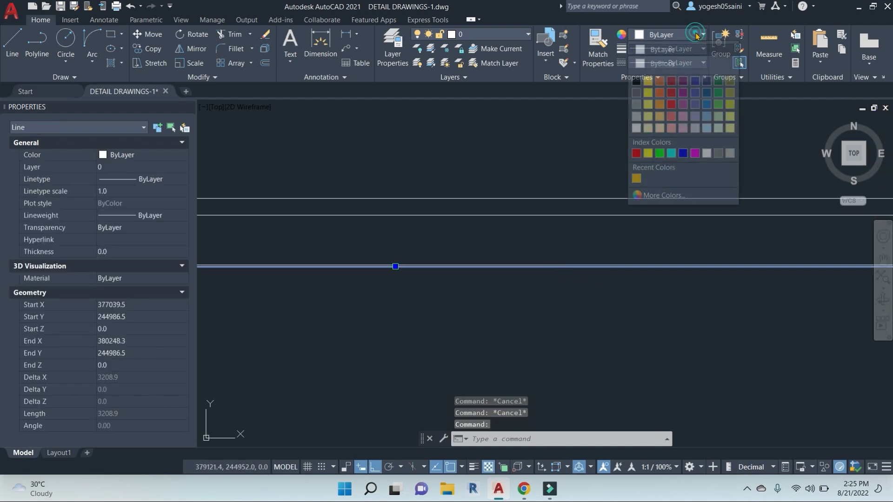
left_click(719, 150)
scroll(540, 300, "down", 4)
middle_click_drag(641, 319, 631, 313)
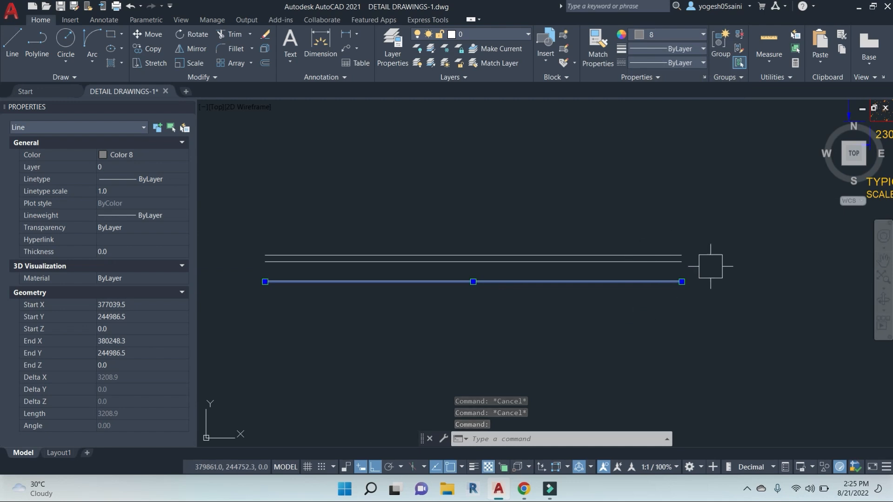
middle_click_drag(710, 266, 705, 234)
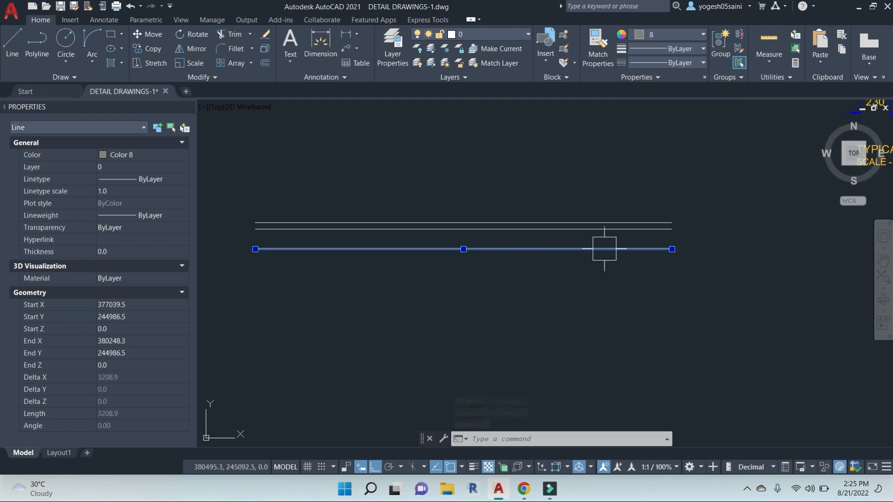
left_click(632, 217)
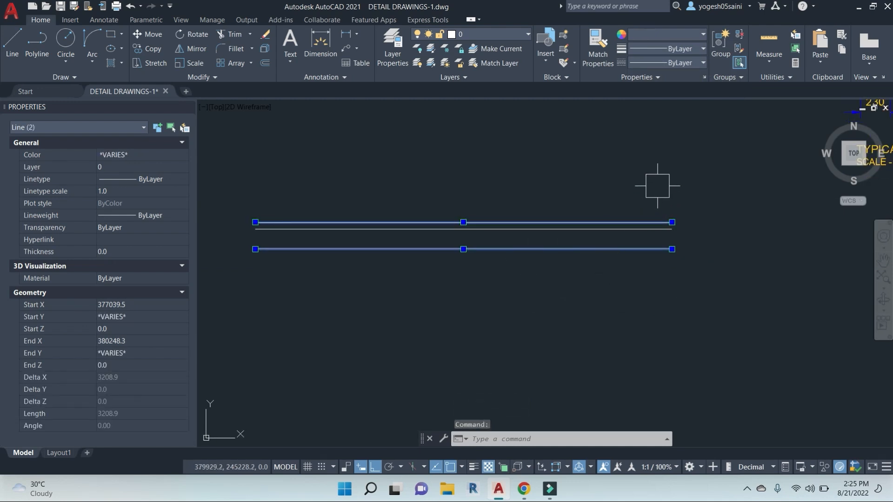
left_click(704, 37)
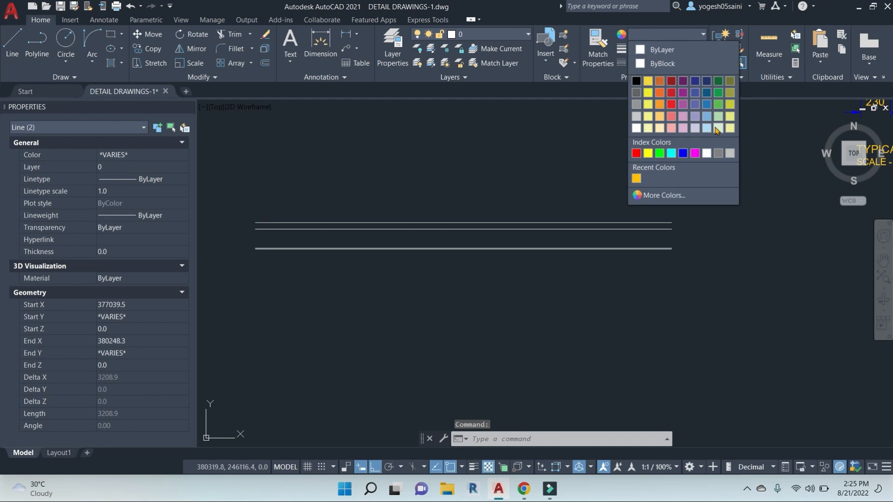
key("Escape")
key("Escape")
scroll(605, 228, "up", 2)
scroll(673, 222, "down", 5)
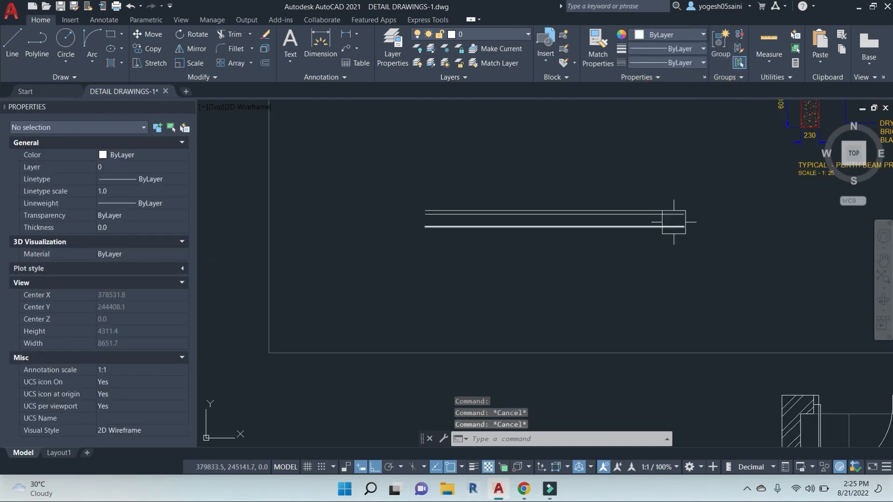
type("l")
key("Return")
left_click(431, 168)
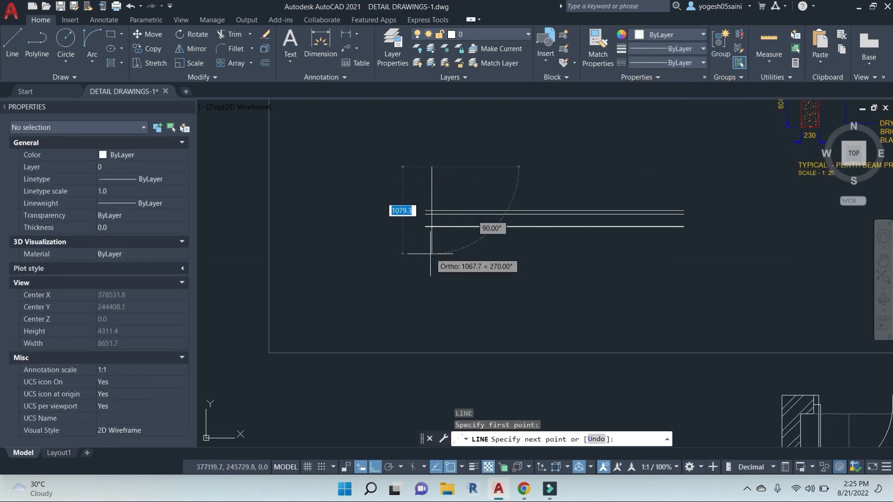
key("Escape")
scroll(425, 249, "up", 2)
scroll(504, 374, "down", 6)
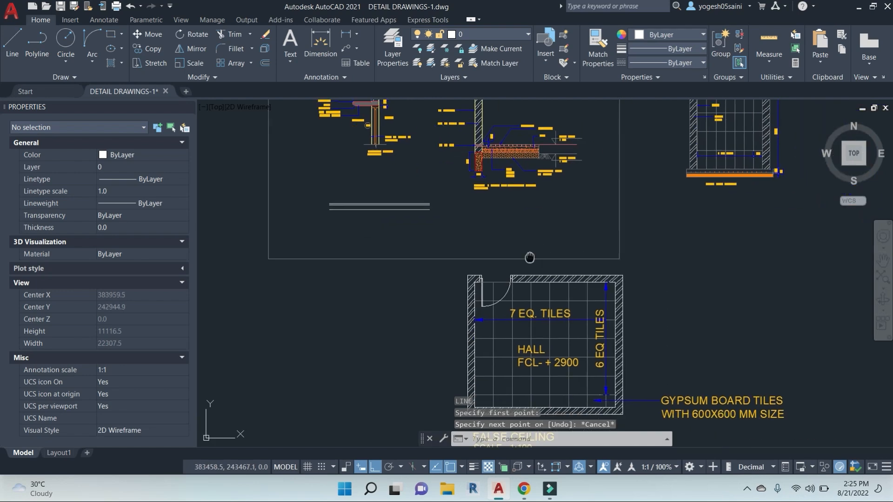
Step: Copy the break line from the top of the plinth detail's brick wall to just above the new parallel lines
scroll(517, 196, "up", 3)
left_click(446, 153)
left_click(591, 218)
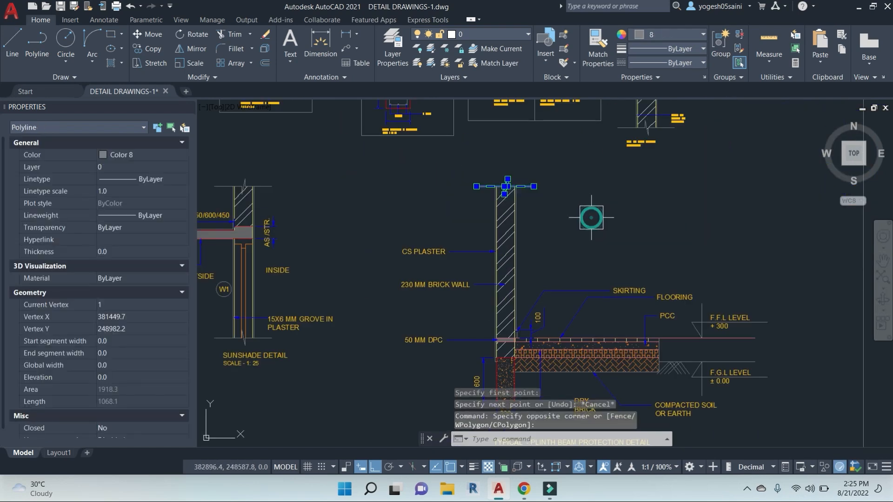
key("Return")
left_click(601, 185)
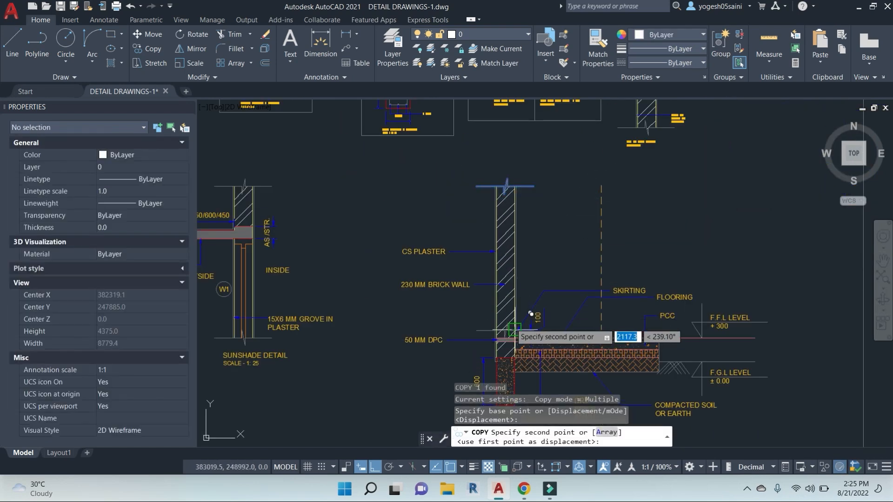
scroll(448, 337, "down", 3)
middle_click_drag(346, 404, 576, 281)
scroll(575, 282, "up", 2)
left_click(550, 271)
key("Escape")
key("Escape")
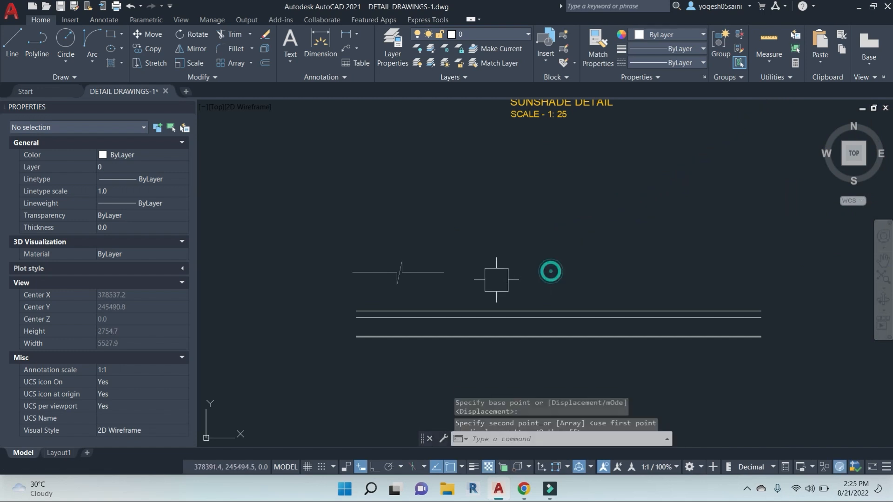
Step: Rotate the copied break line 90° counterclockwise so it stands vertically
left_click(489, 282)
left_click(317, 232)
key("Return")
left_click(399, 237)
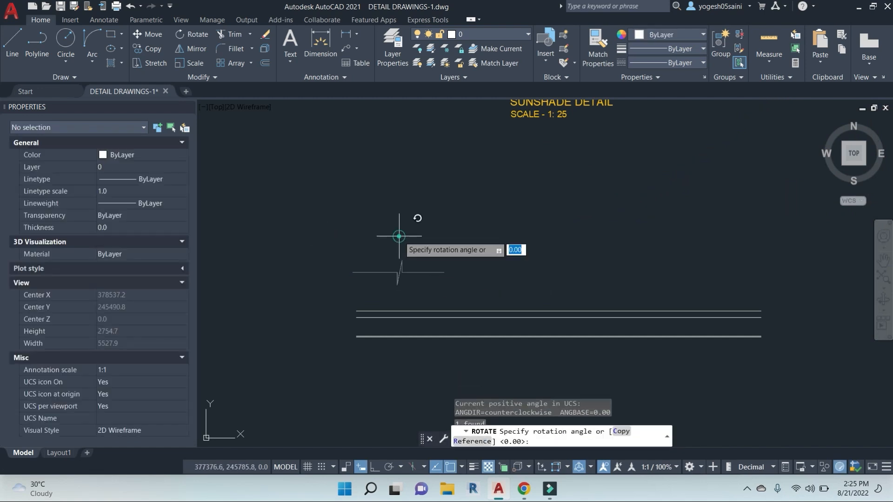
left_click(410, 174)
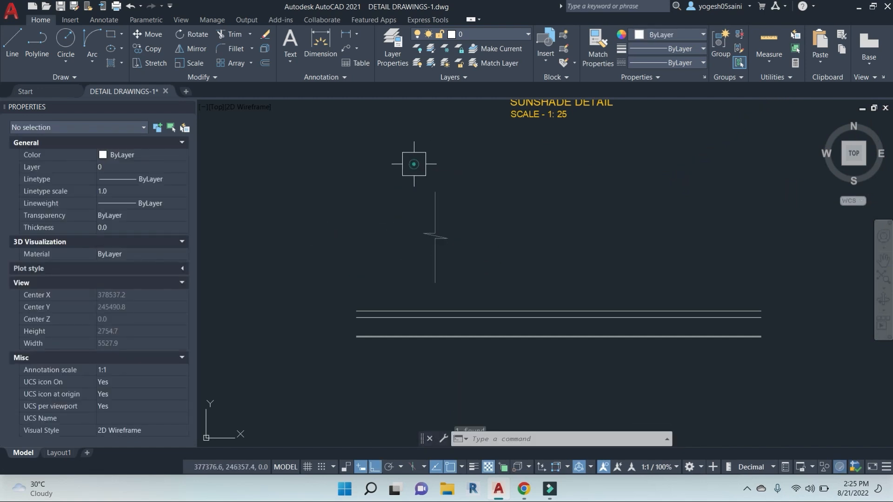
Step: Move the vertical break line down across the parallel lines, near their left end
left_click(461, 247)
left_click(384, 201)
type("M")
key("Return")
left_click(558, 222)
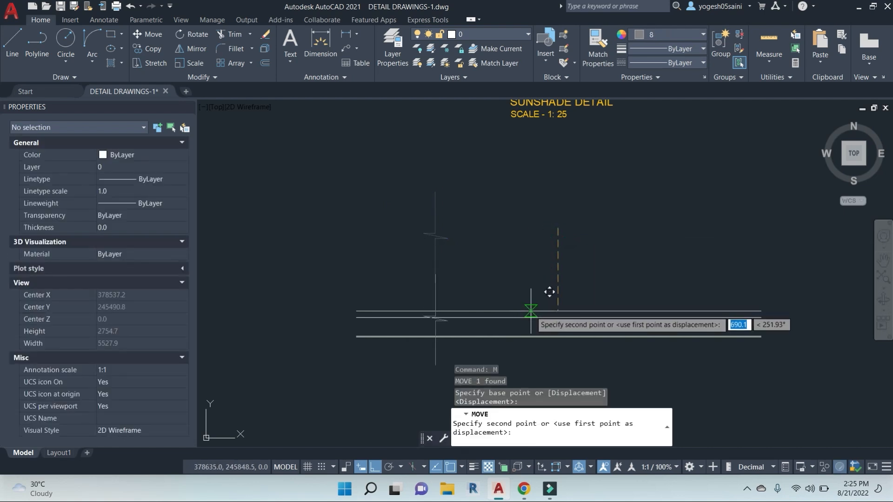
left_click(530, 311)
left_click(386, 259)
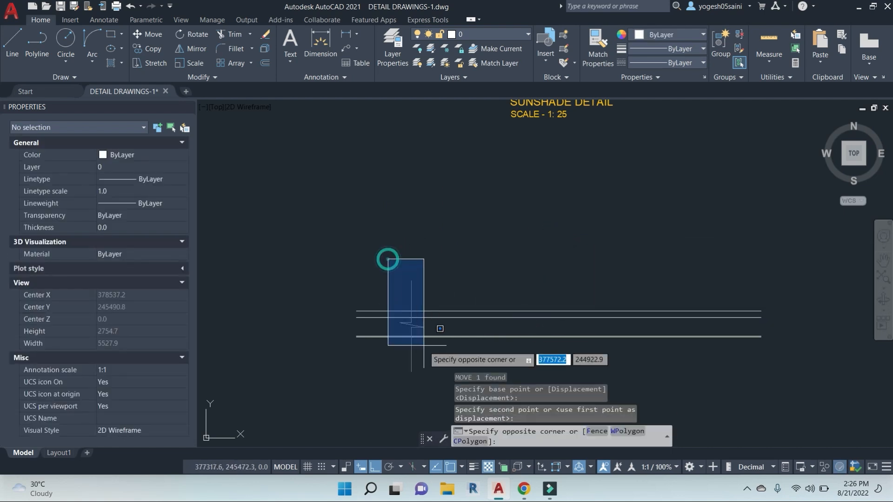
left_click(426, 376)
type("M")
key("Return")
left_click(520, 215)
left_click(490, 215)
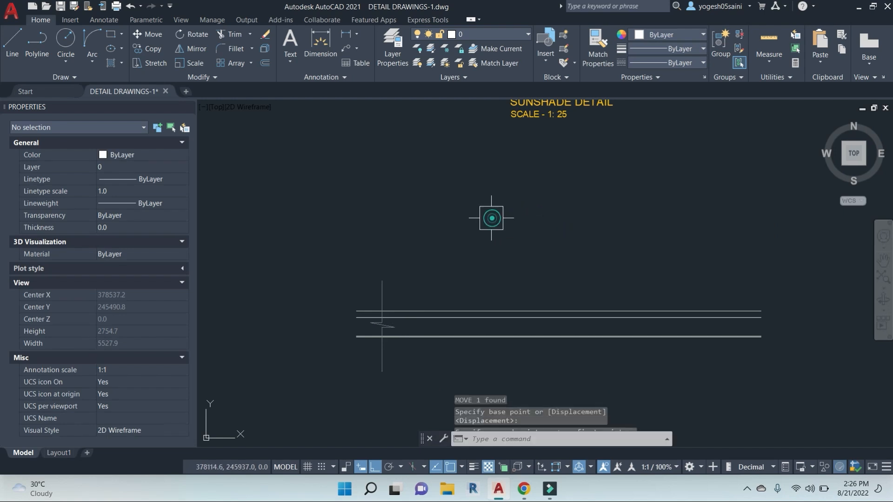
Step: Trim the parallel lines' ends that project left of the break line
middle_click_drag(490, 215, 484, 192)
type("tr")
key("Return")
left_click(378, 261)
key("Return")
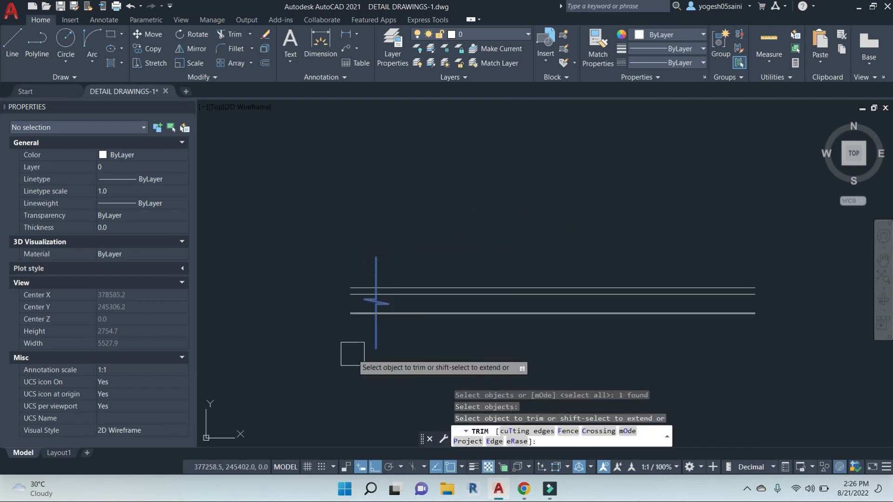
left_click(355, 346)
left_click(321, 235)
key("Escape")
key("Escape")
Step: Mirror the break line to the opposite end about the parallel lines' midpoint, keeping the original
left_click(375, 261)
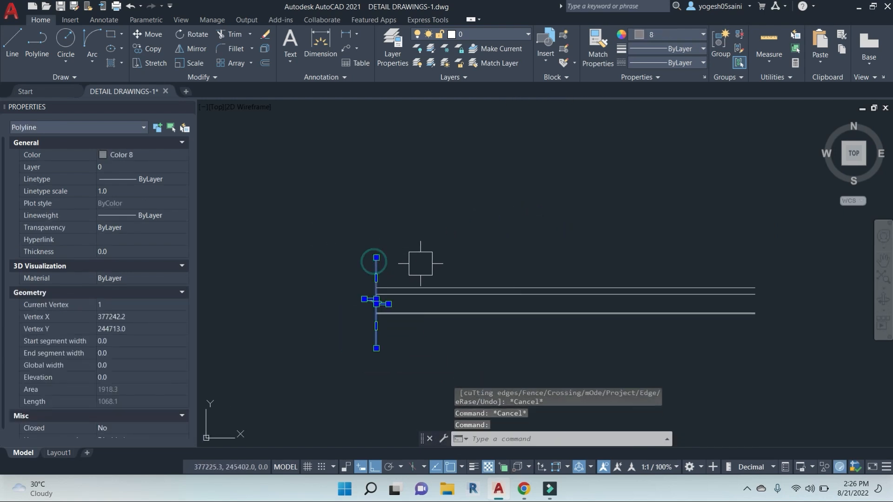
type("MI")
key("Return")
left_click(567, 300)
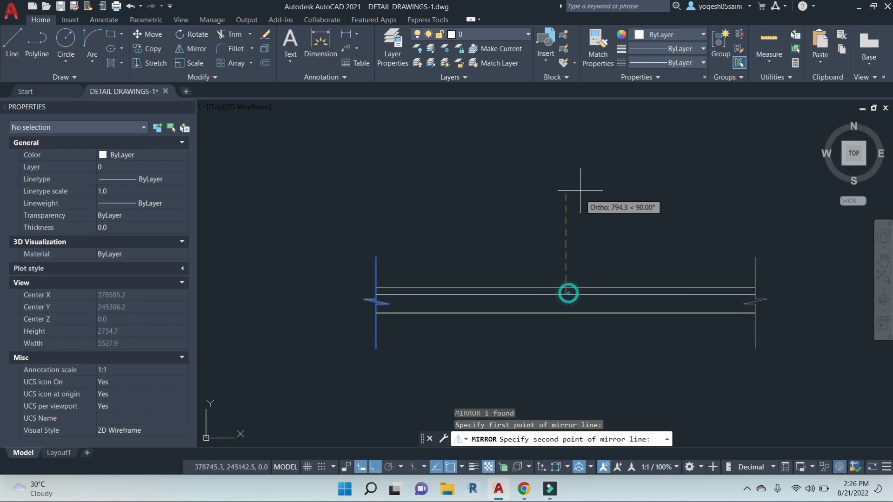
left_click(579, 178)
key("Return")
middle_click_drag(702, 279, 533, 256)
key("Escape")
key("Escape")
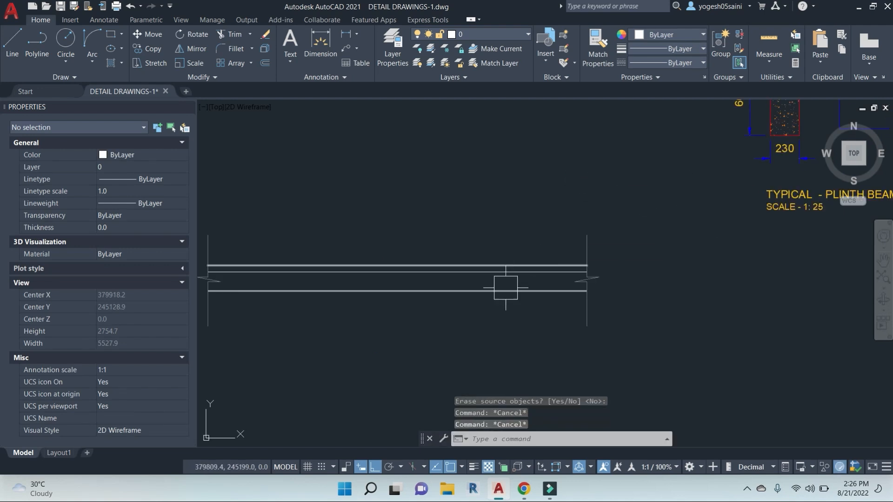
Step: Hatch the thin upper layer between the two break lines
middle_click_drag(492, 307, 609, 319)
type("H")
key("Return")
scroll(509, 280, "up", 4)
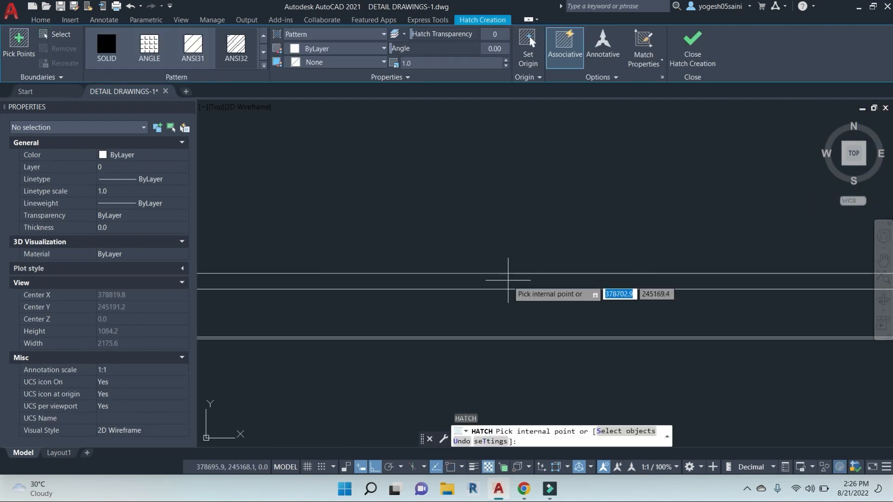
left_click(509, 281)
right_click(519, 281)
left_click(588, 294)
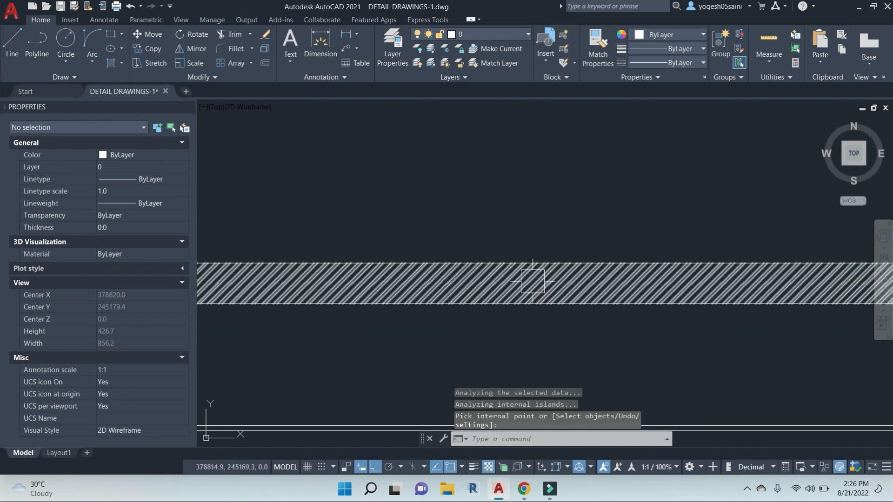
Step: Change the upper layer's hatch pattern to AR-B816C
left_click(534, 282)
left_click(265, 67)
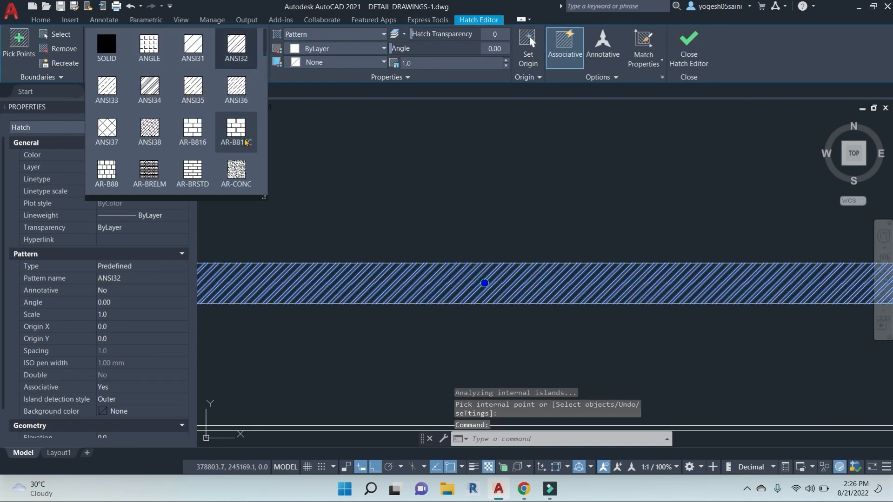
left_click(235, 131)
scroll(646, 265, "down", 2)
middle_click_drag(647, 265, 570, 219)
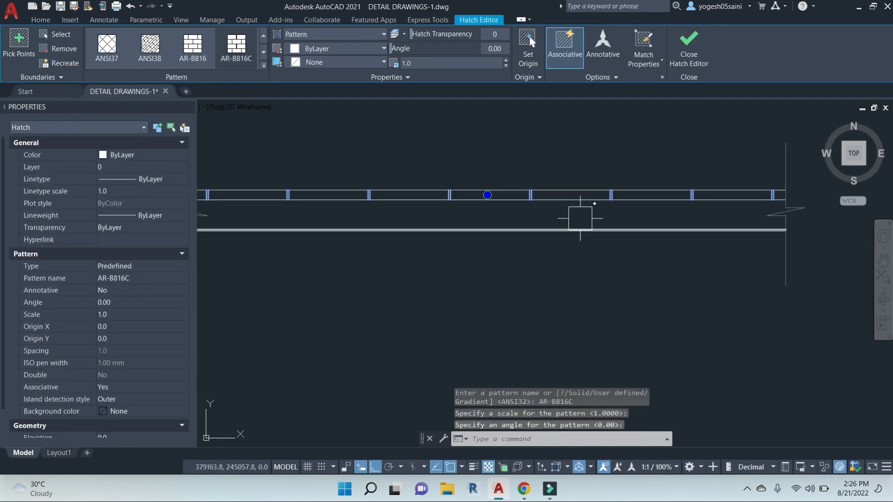
key("Escape")
key("Escape")
Step: Hatch the thick middle layer between the two break lines
type("h")
key("Return")
scroll(542, 242, "down", 2)
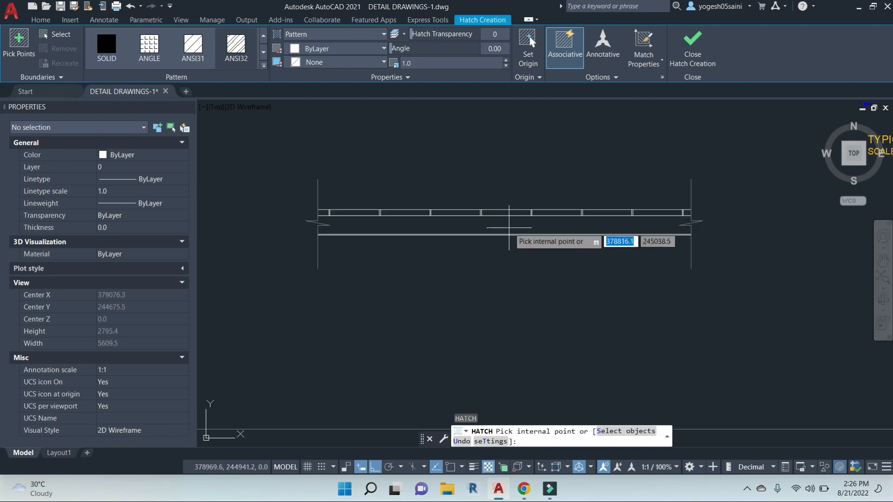
left_click(498, 225)
right_click(499, 228)
left_click(517, 233)
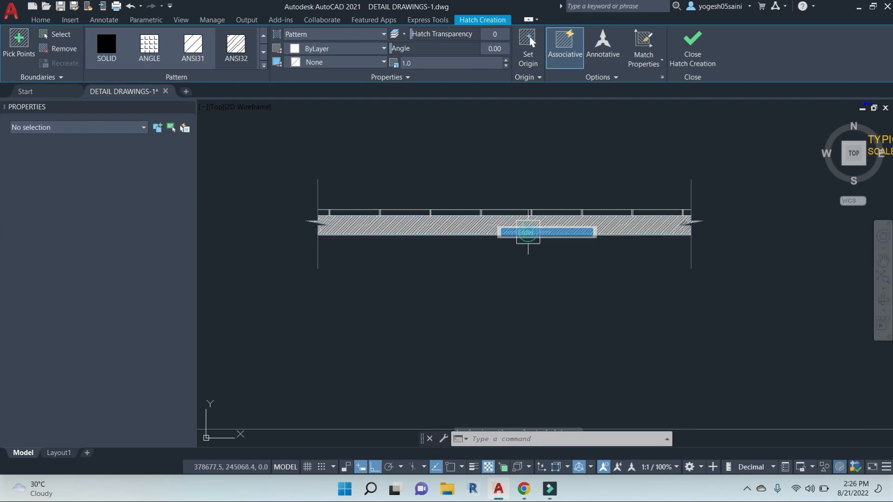
Step: Change the middle layer's hatch pattern to AR-CONC
scroll(517, 234, "up", 3)
left_click(419, 219)
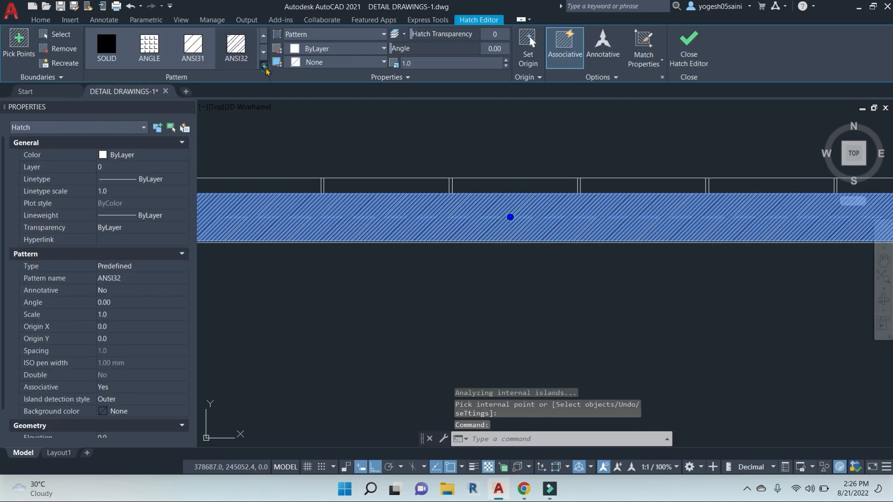
left_click(266, 69)
left_click(237, 172)
scroll(513, 272, "down", 3)
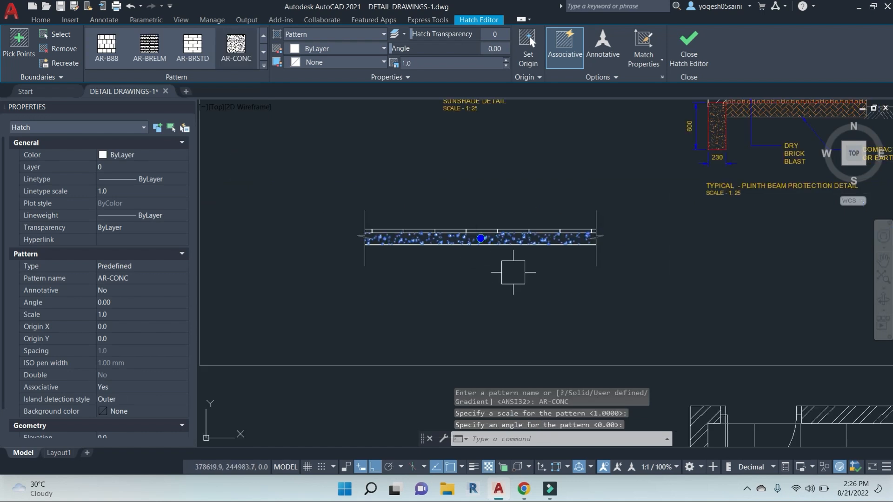
key("Escape")
scroll(421, 246, "up", 4)
mouse_move(459, 285)
middle_mouse_down()
mouse_move(501, 266)
mouse_move(493, 238)
middle_mouse_up()
scroll(497, 223, "up", 4)
scroll(518, 212, "down", 6)
mouse_move(648, 267)
middle_mouse_down()
mouse_move(592, 275)
mouse_move(531, 334)
middle_mouse_up()
key("Escape")
key("Escape")
Step: Add a leader rising from the top tile layer with the label "50 MM FLOOR FINISH"
type("LE")
key("Return")
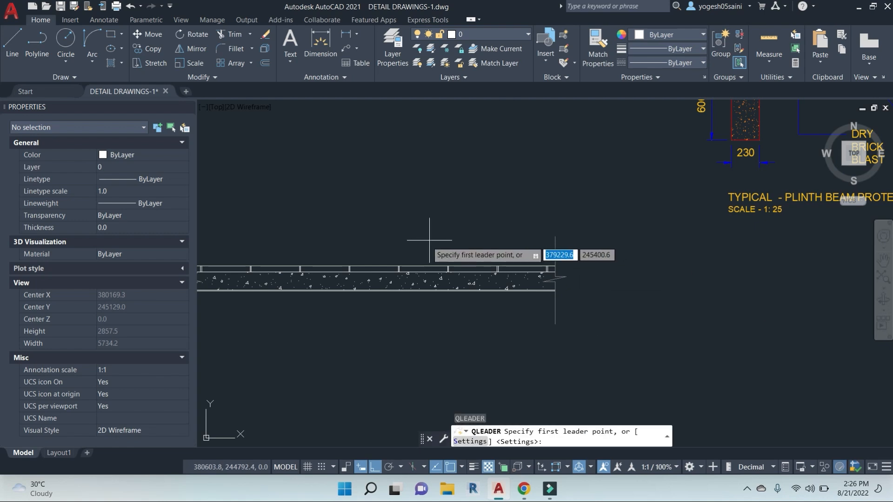
scroll(419, 269, "up", 4)
left_click(398, 282)
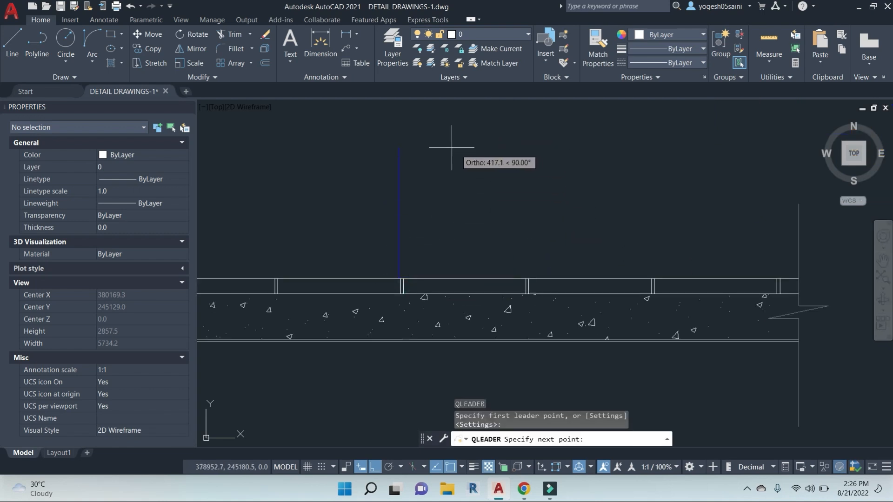
scroll(440, 127, "down", 2)
middle_click_drag(440, 107, 440, 201)
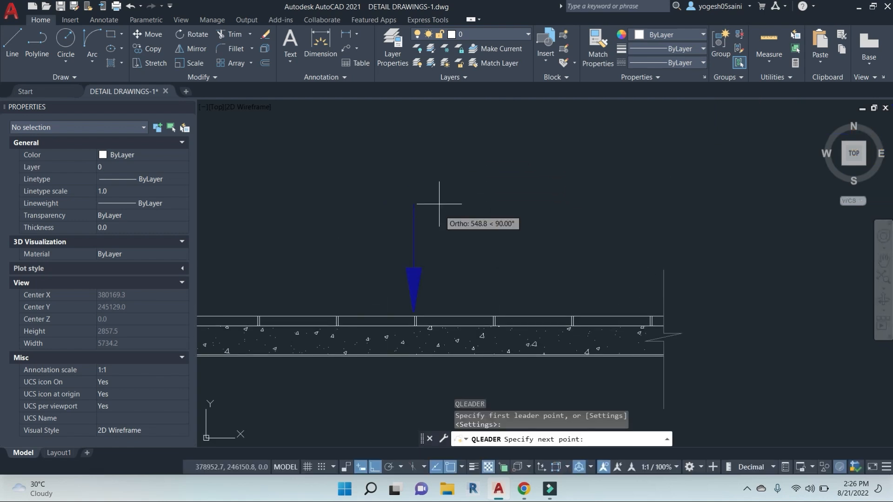
left_click(510, 193)
key("Return")
key("Return")
type("50 MM FLOOR")
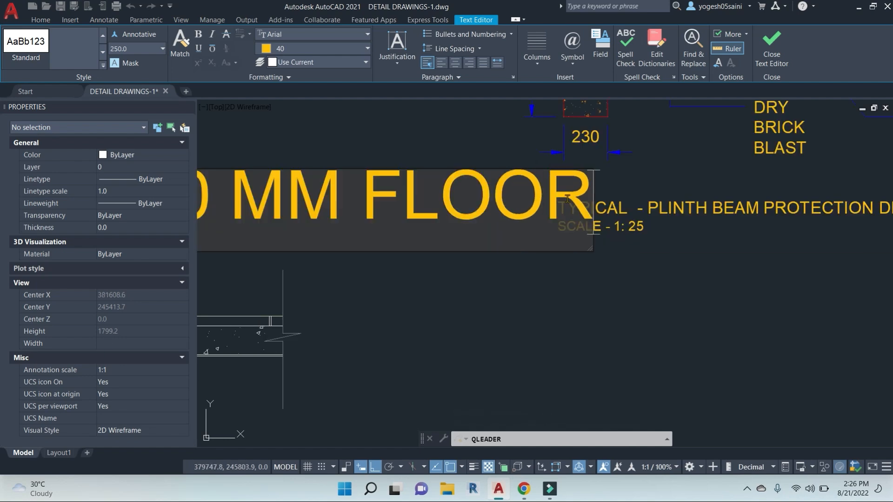
type(" FINISH")
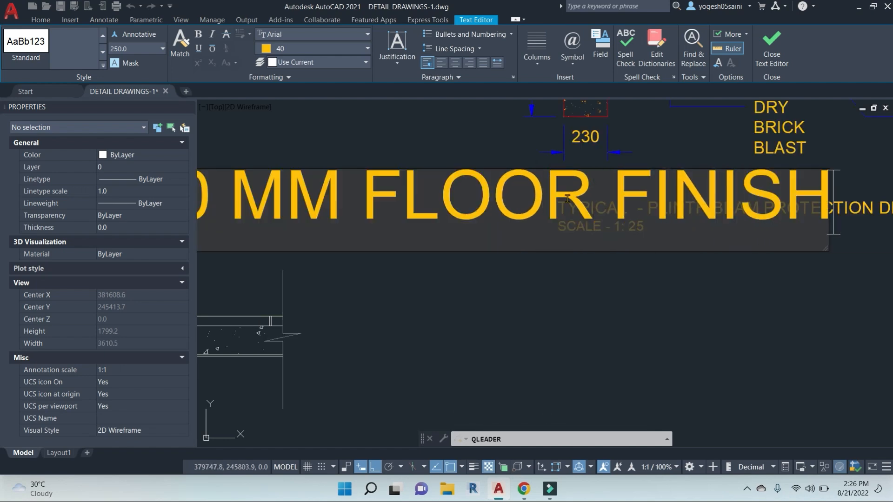
left_click(612, 308)
Step: Match the floor finish label's text properties to the plinth beam protection detail's title
scroll(610, 311, "down", 6)
middle_click_drag(553, 290, 576, 290)
key("Escape")
key("Escape")
scroll(576, 288, "up", 4)
left_click(576, 281)
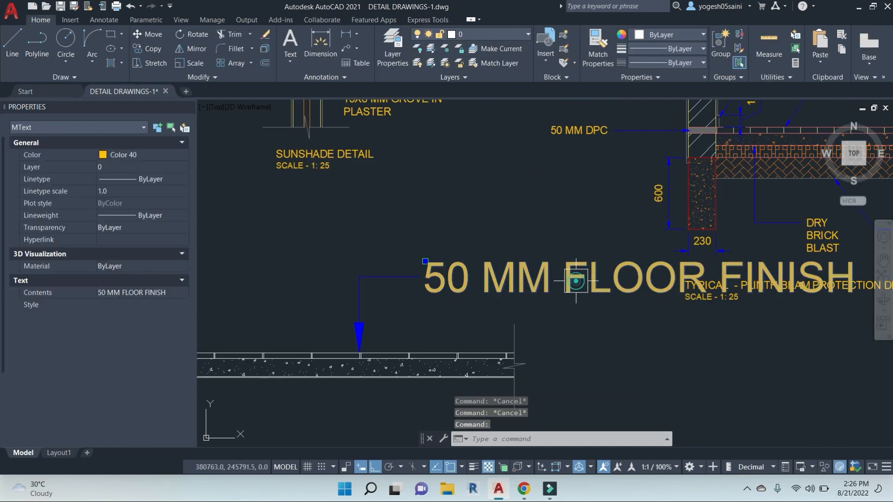
key("Escape")
key("Return")
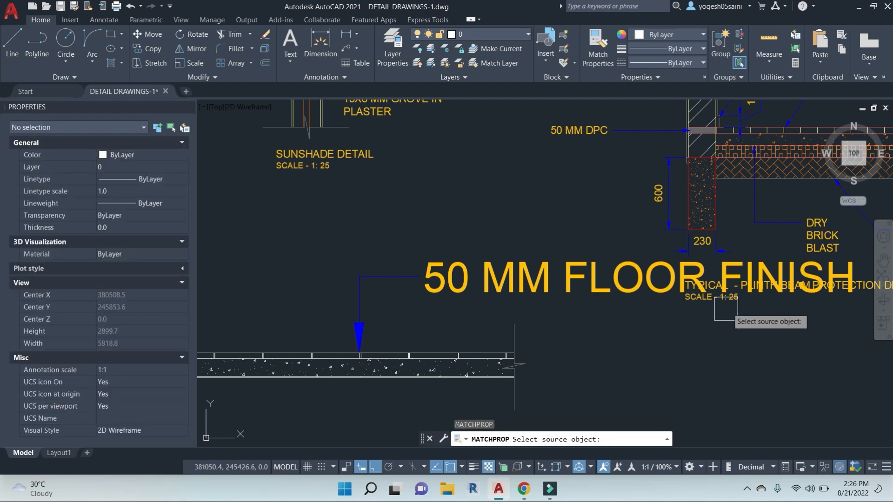
middle_click_drag(786, 310, 623, 310)
left_click(733, 291)
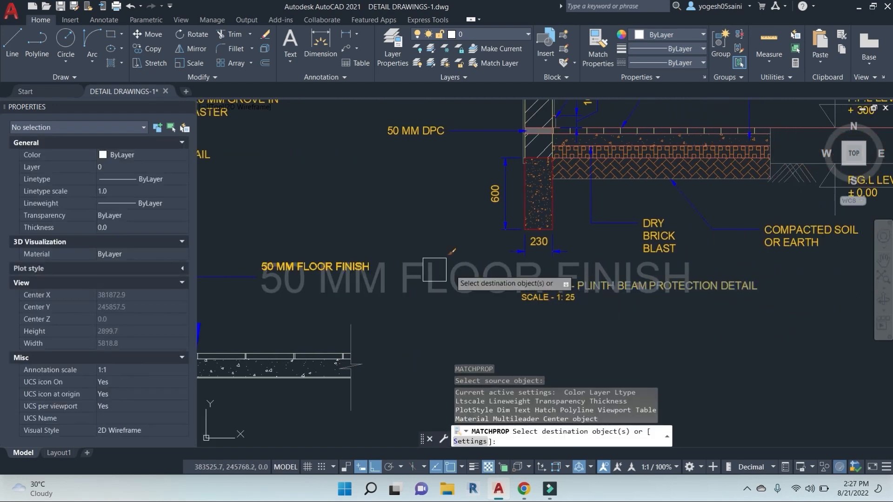
left_click(353, 263)
mouse_move(362, 302)
middle_mouse_down()
mouse_move(547, 310)
mouse_move(570, 287)
middle_mouse_up()
key("Escape")
key("Escape")
key("Escape")
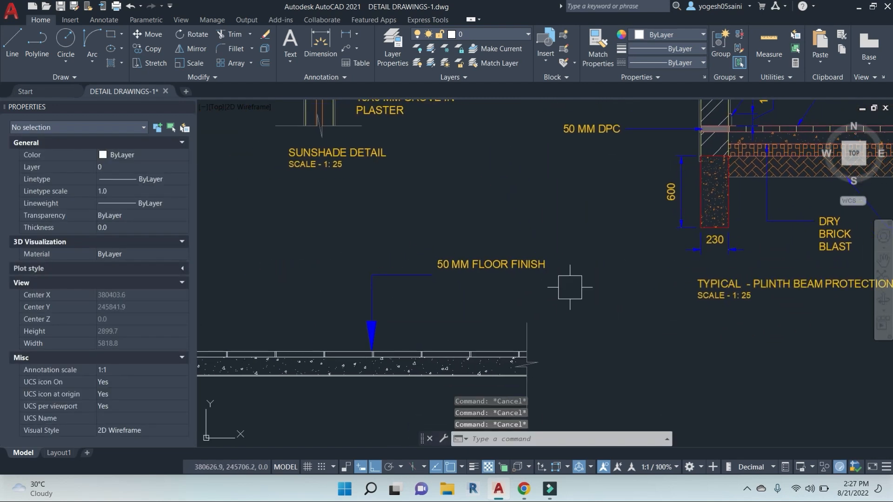
Step: Match the floor finish leader's properties to the 50 MM DPC leader
type("MA")
key("Return")
left_click(670, 129)
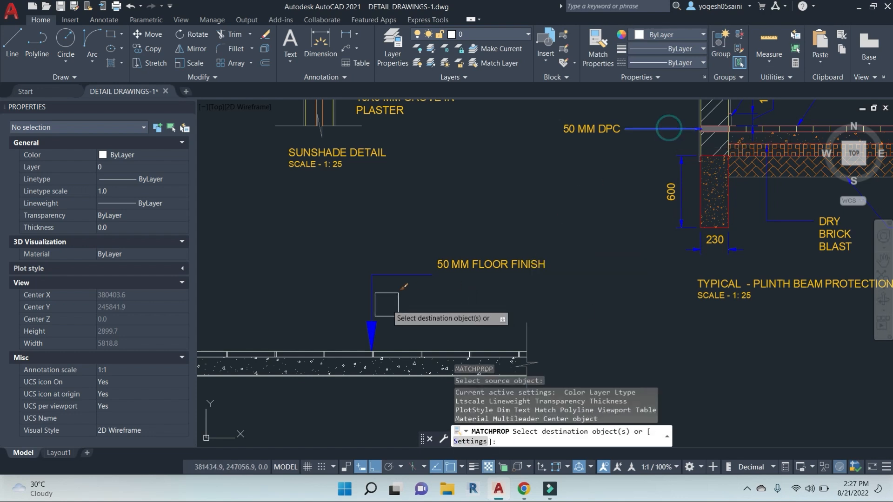
key("Escape")
key("Escape")
key("Escape")
key("Escape")
Step: Stretch the floor finish leader and its label downward, closer to the slab
type("S")
key("Return")
left_click(596, 291)
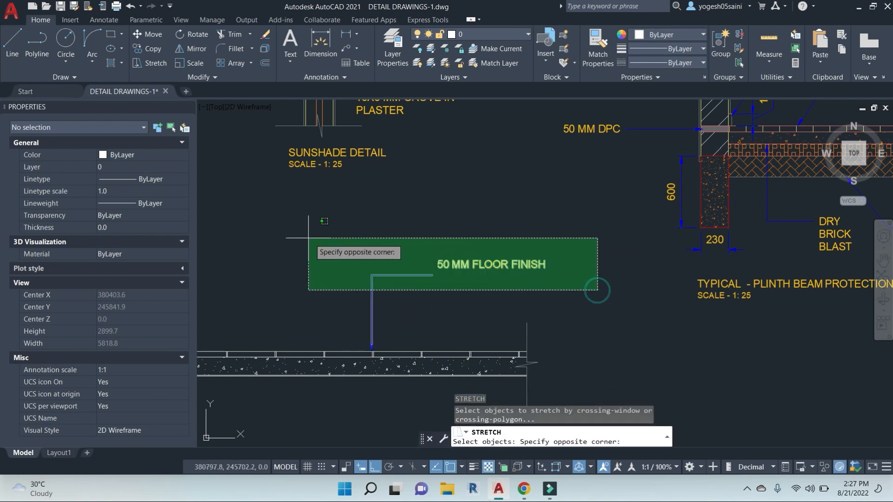
left_click(307, 238)
key("Return")
left_click(285, 231)
key("Escape")
key("Escape")
Step: Set D-BDLG-25 as the current dimension style and save the drawing
type("D")
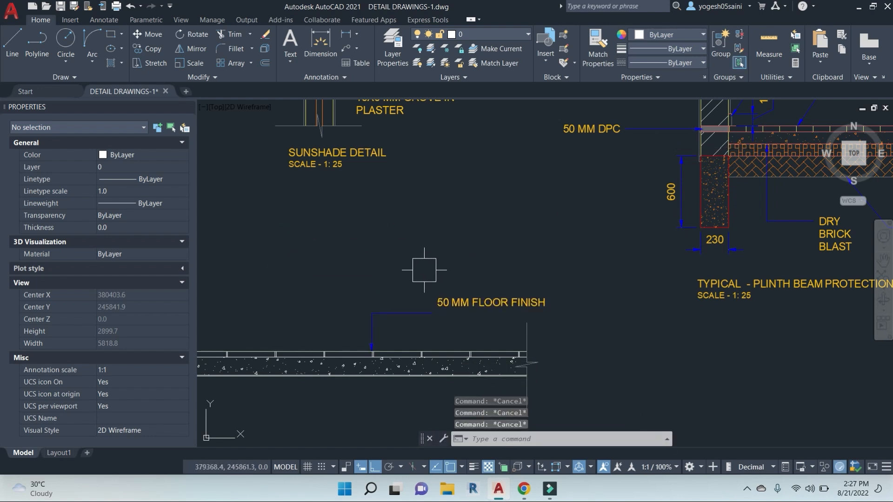
key("Return")
left_click(324, 200)
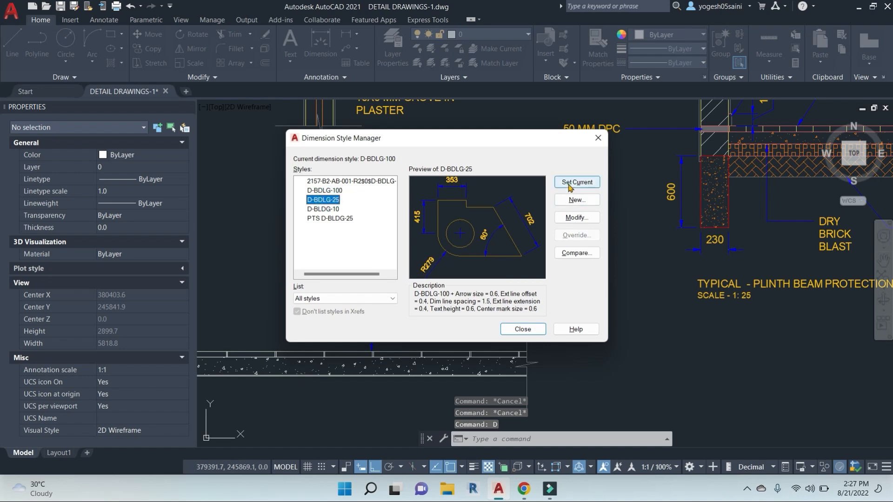
left_click(571, 185)
left_click(523, 329)
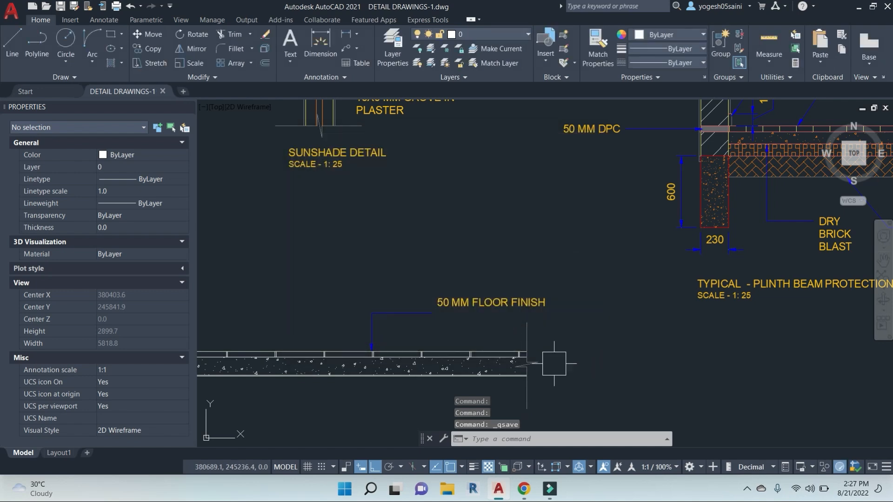
key("Escape")
Step: Add a leader from the concrete layer down below the slab with the label "RCC SLAB 150MM"
middle_click_drag(554, 363, 639, 338)
type("le")
key("Return")
scroll(567, 362, "up", 2)
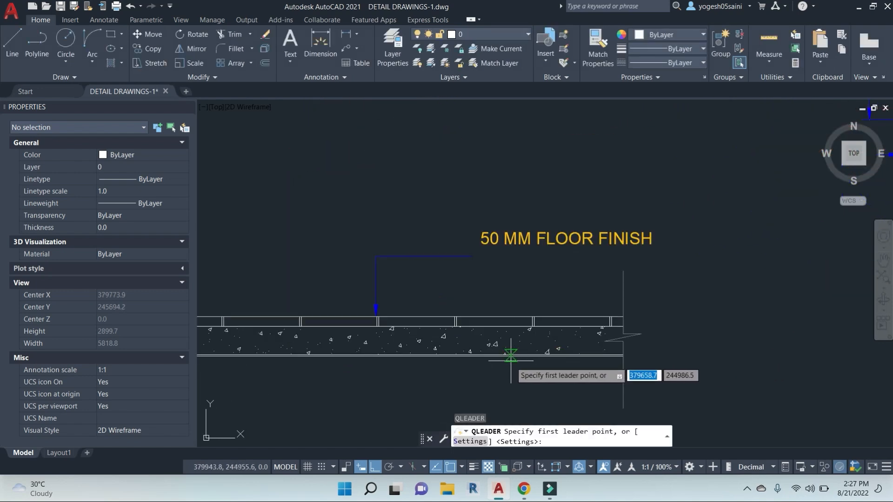
left_click(495, 341)
middle_click_drag(496, 394, 496, 311)
left_click(495, 349)
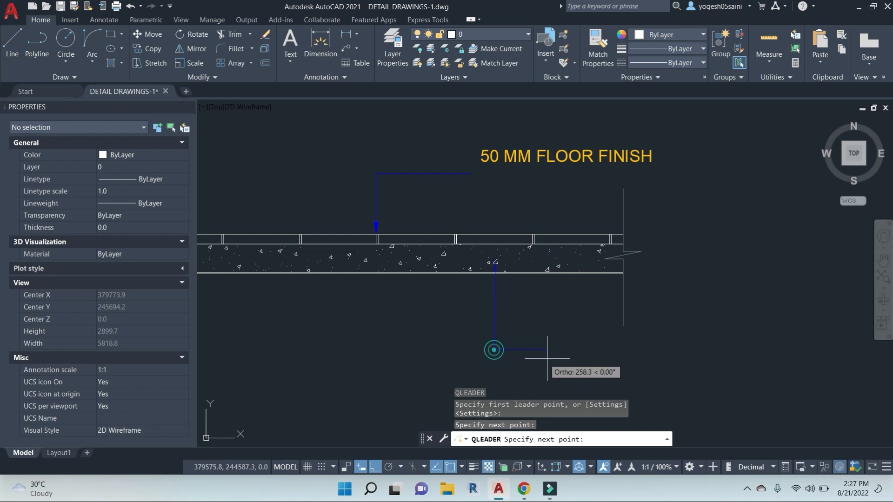
left_click(558, 350)
key("Return")
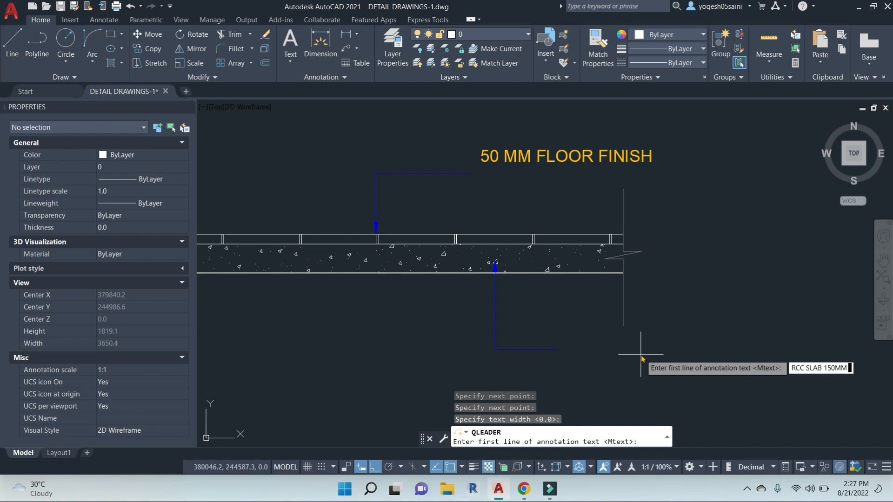
key("Return")
key("Return")
Step: Widen the RCC SLAB 150MM label's text box to wrap its text onto two lines
scroll(635, 361, "down", 3)
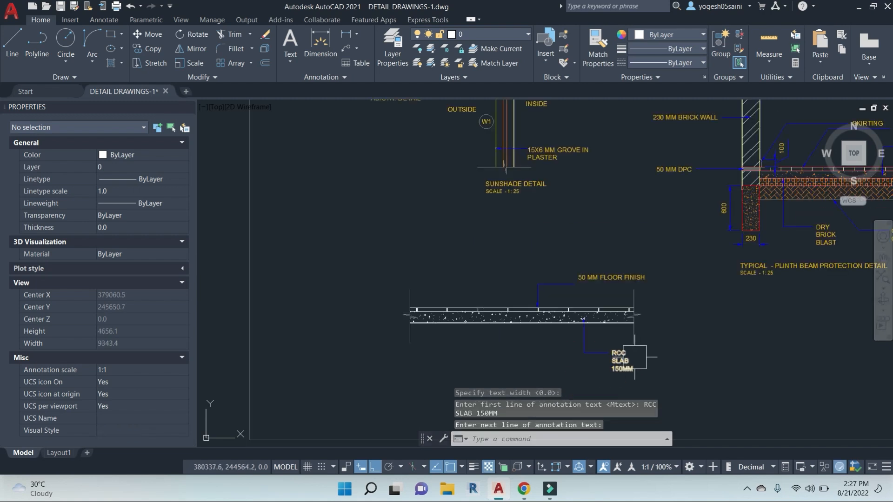
scroll(631, 365, "up", 3)
left_click(631, 366)
left_click(607, 328)
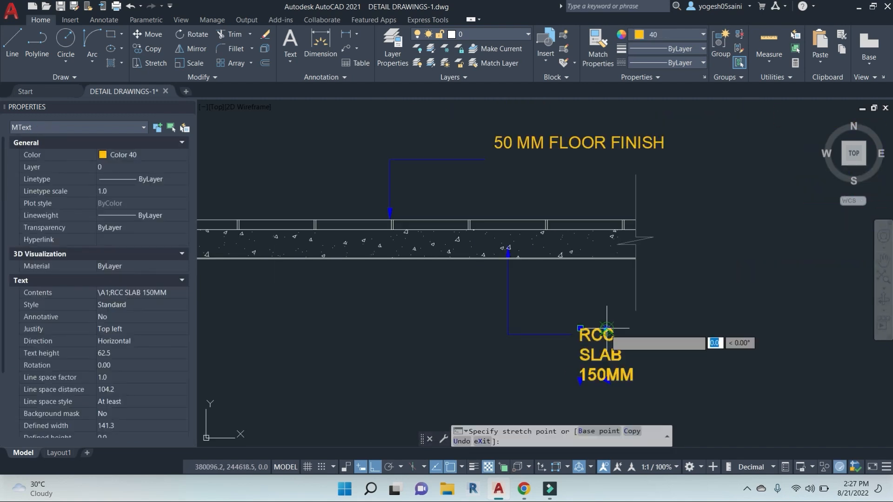
left_click(701, 332)
middle_click_drag(594, 366, 716, 343)
key("Escape")
key("Escape")
Step: Add a leader from the plaster line under the slab down below it with the label "6 MM PLASTER"
type("LE")
key("Return")
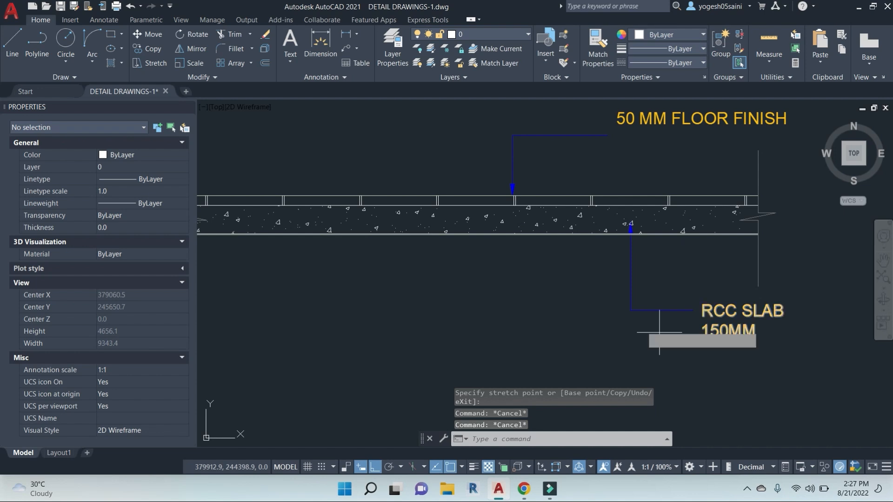
scroll(535, 243, "up", 5)
left_click(596, 222)
scroll(596, 355, "down", 5)
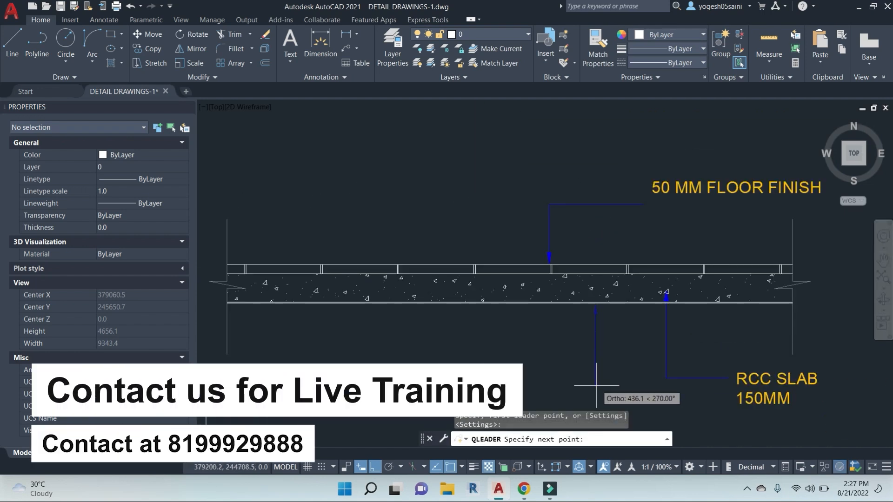
middle_click_drag(596, 387, 585, 300)
left_click(587, 331)
left_click(676, 340)
key("Return")
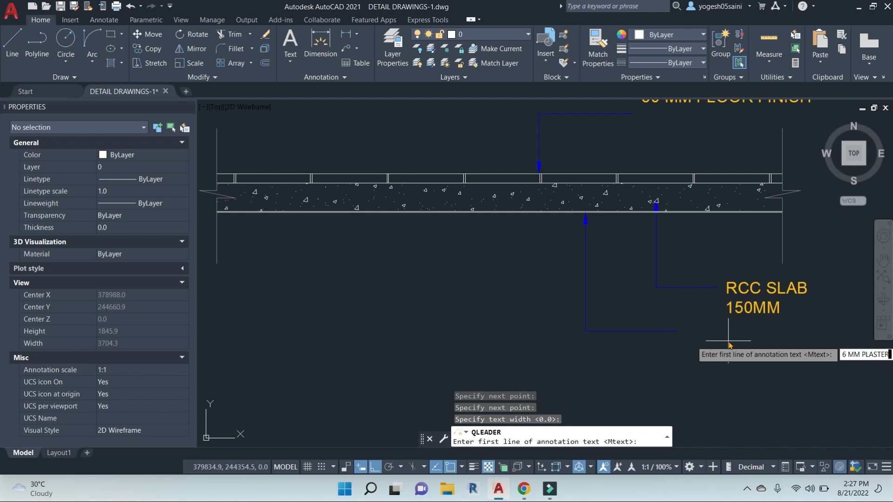
type("6 MM PLASTER")
key("Return")
key("Return")
Step: Widen the 6 MM PLASTER label's text box so its text fits on one line
left_click(712, 354)
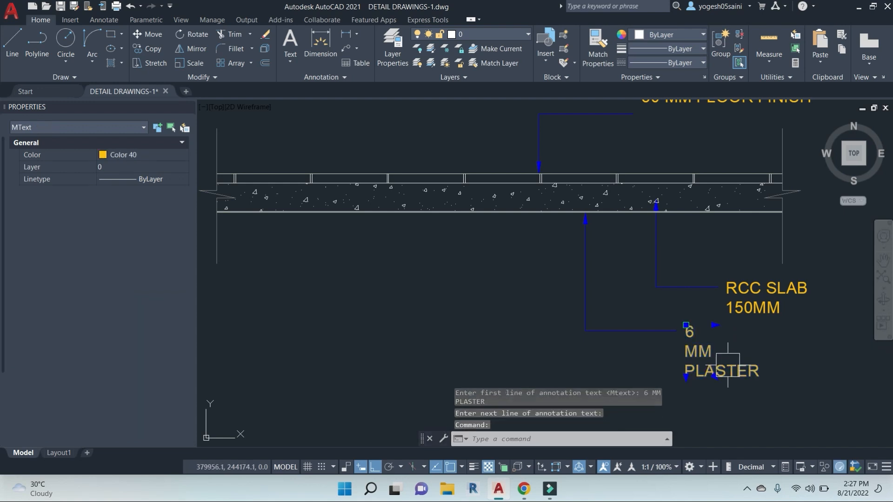
left_click(714, 325)
left_click(803, 349)
key("Escape")
key("Escape")
middle_click_drag(803, 348, 677, 313)
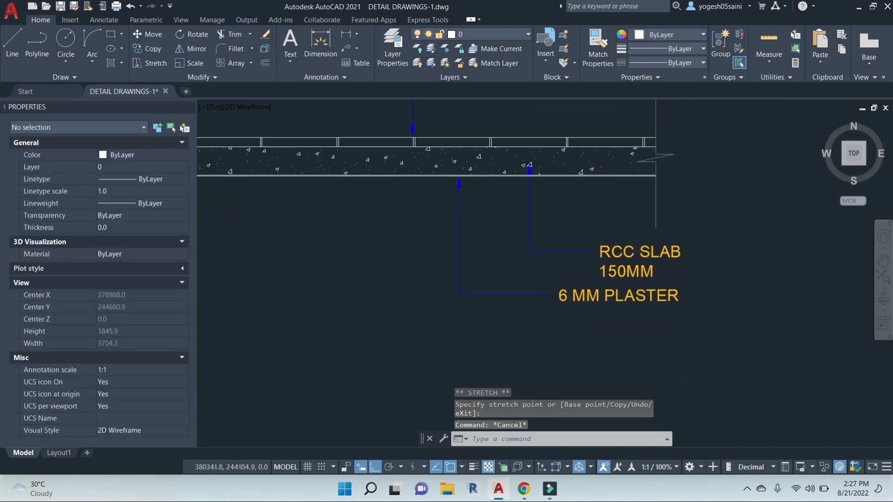
type("s")
key("space")
left_click(726, 359)
left_click(509, 291)
key("space")
left_click(664, 357)
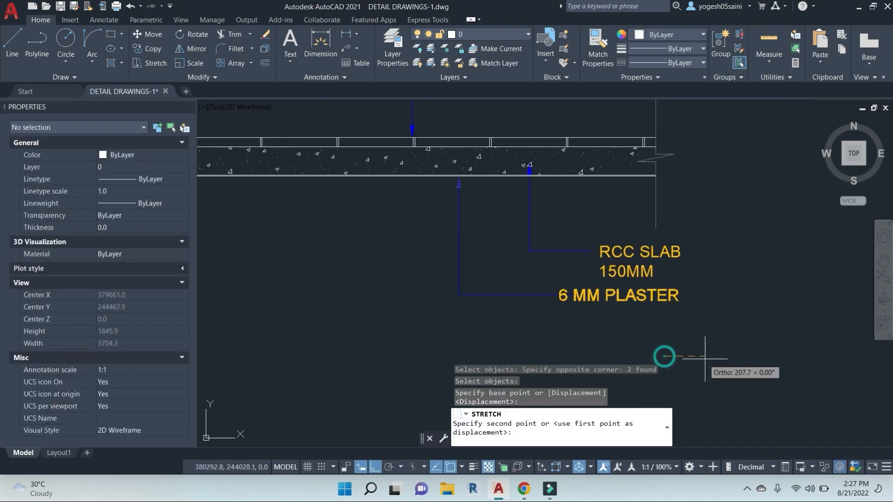
key("Escape")
Step: Move the 6 MM PLASTER label horizontally into line with the RCC SLAB 150MM label and save the drawing
left_click(673, 297)
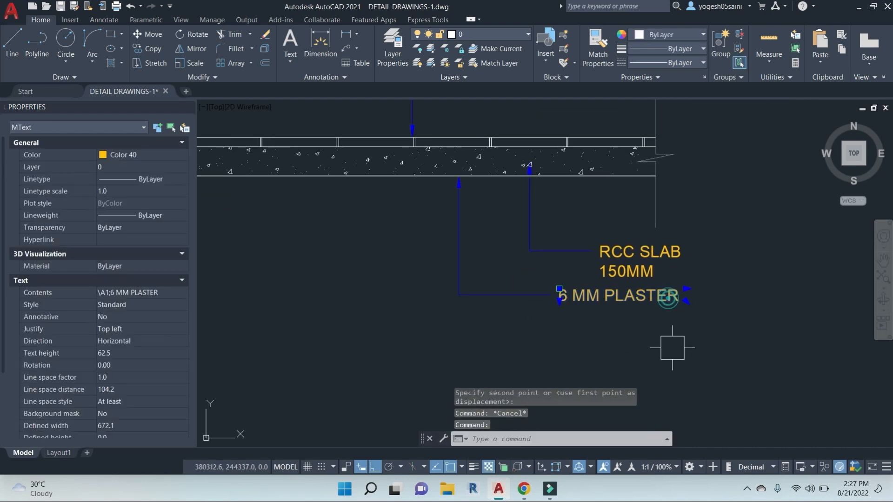
type("m")
key("space")
left_click(635, 355)
left_click(676, 359)
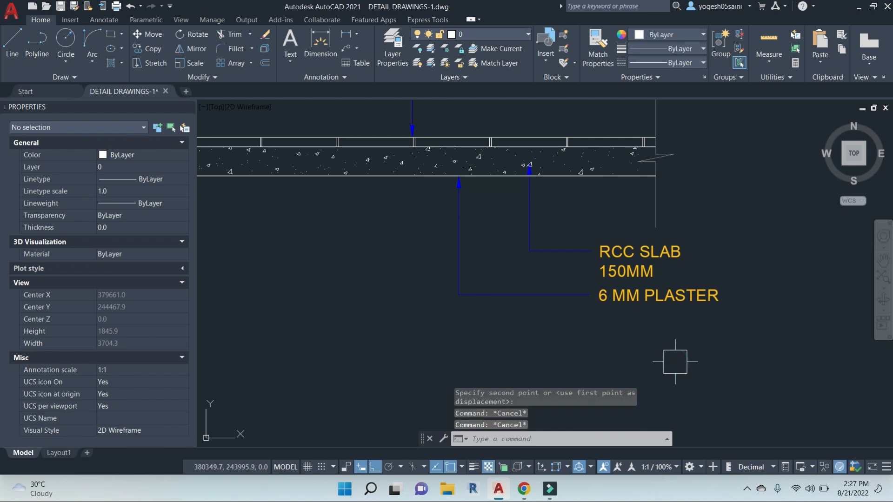
scroll(632, 349, "down", 2)
key("ctrl+s")
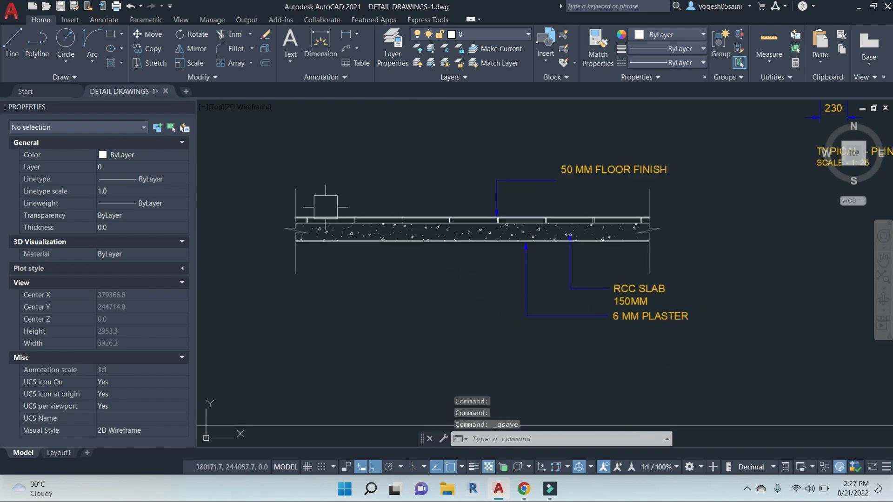
Step: Copy the plinth beam protection detail's title and scale text straight down into the empty area beneath it
scroll(559, 301, "down", 6)
scroll(670, 301, "up", 4)
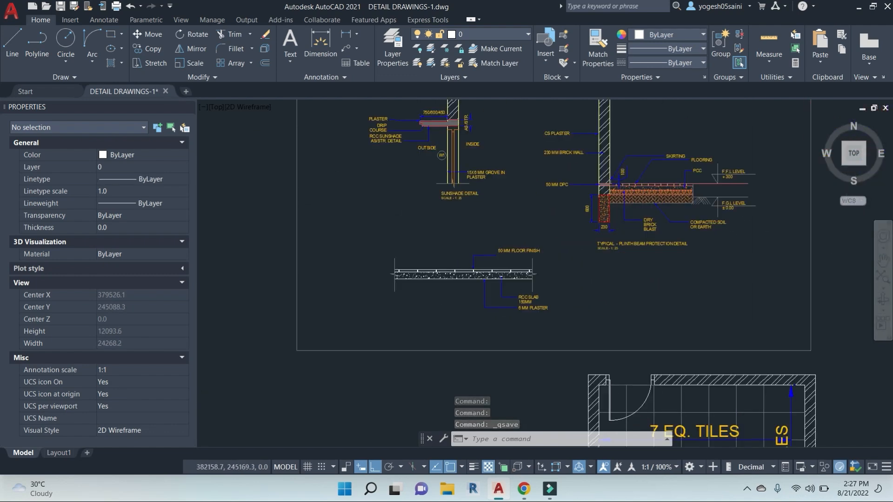
left_click(634, 268)
left_click(581, 221)
type("co")
key("space")
left_click(674, 268)
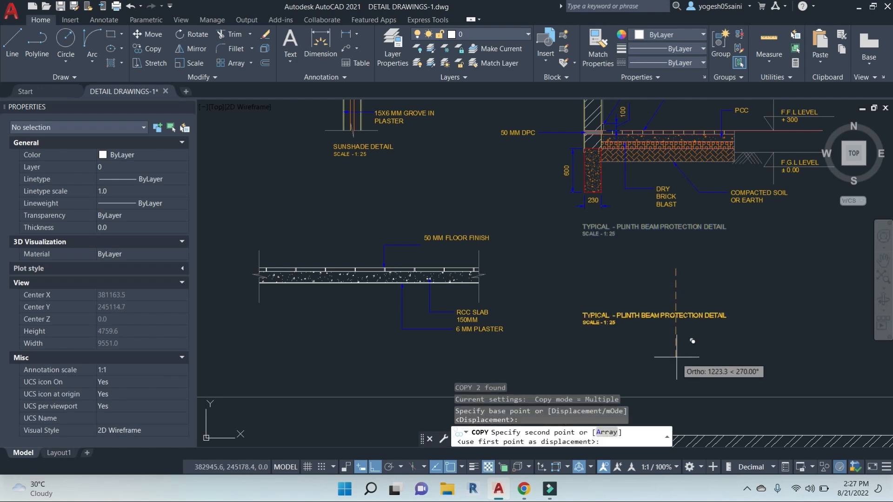
left_click(677, 378)
key("Escape")
Step: Move the copied title and scale text horizontally to beneath the start of the floor slab section
left_click(705, 373)
left_click(574, 319)
type("m")
key("space")
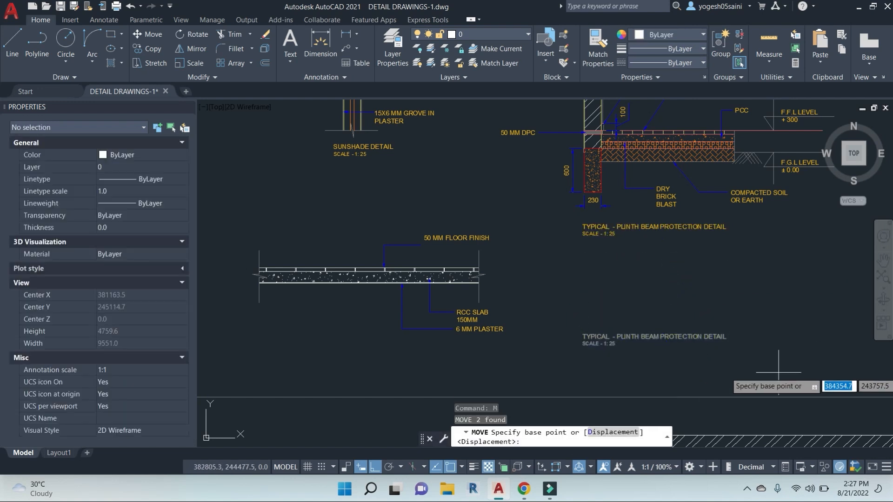
middle_click_drag(777, 366, 855, 318)
left_click(778, 320)
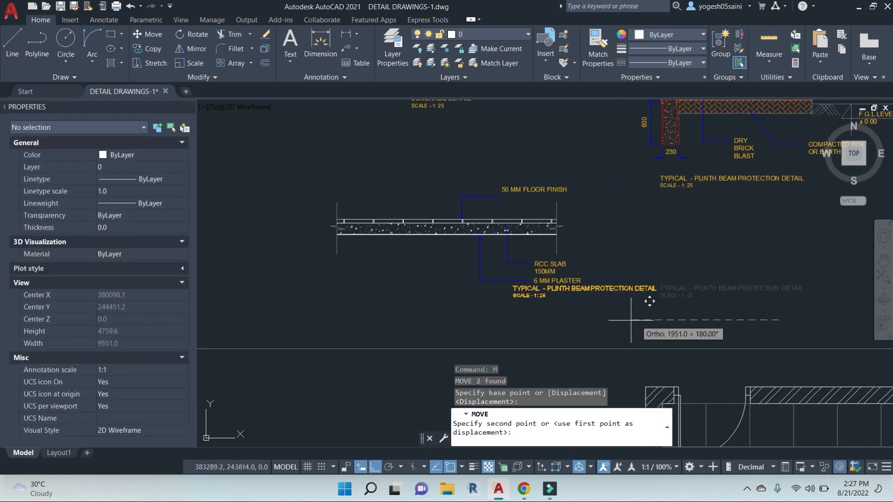
left_click(446, 320)
key("Escape")
key("Escape")
Step: Change the copied title below the slab section to "FLOOR DETAIL"
scroll(367, 276, "up", 2)
double_click(391, 294)
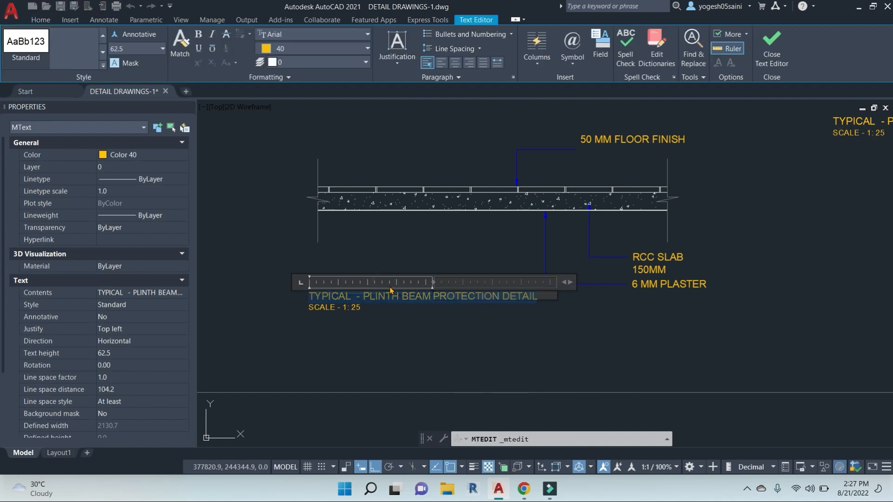
type("FLOOR")
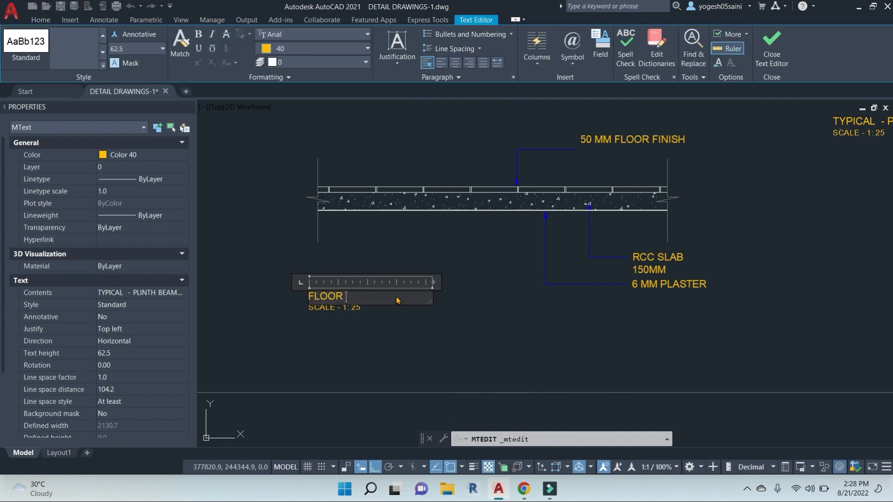
key("Escape")
key("Escape")
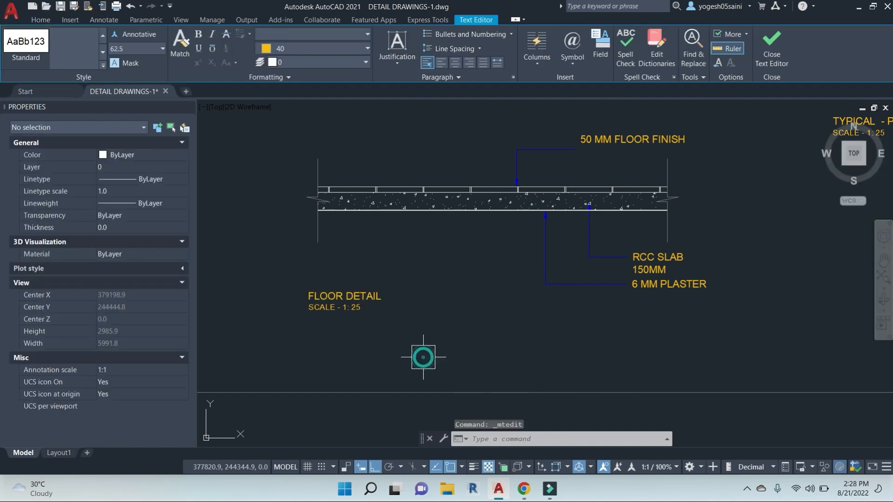
middle_click_drag(461, 230, 463, 232)
key("Escape")
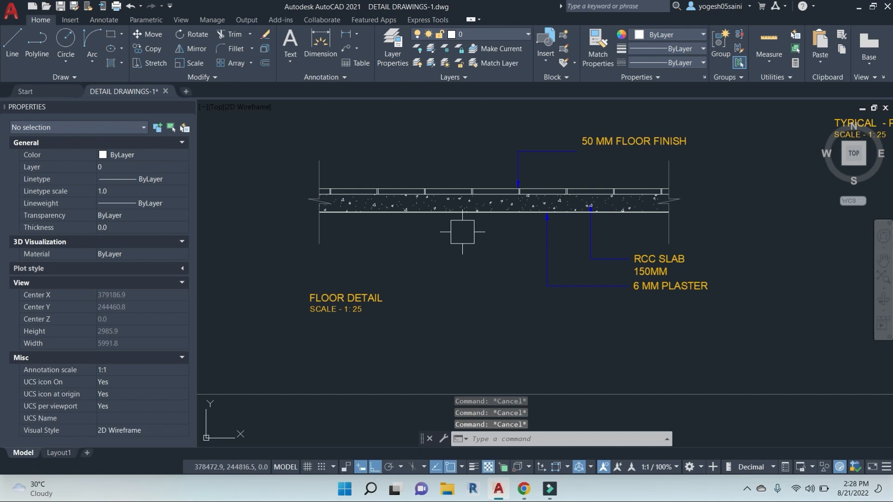
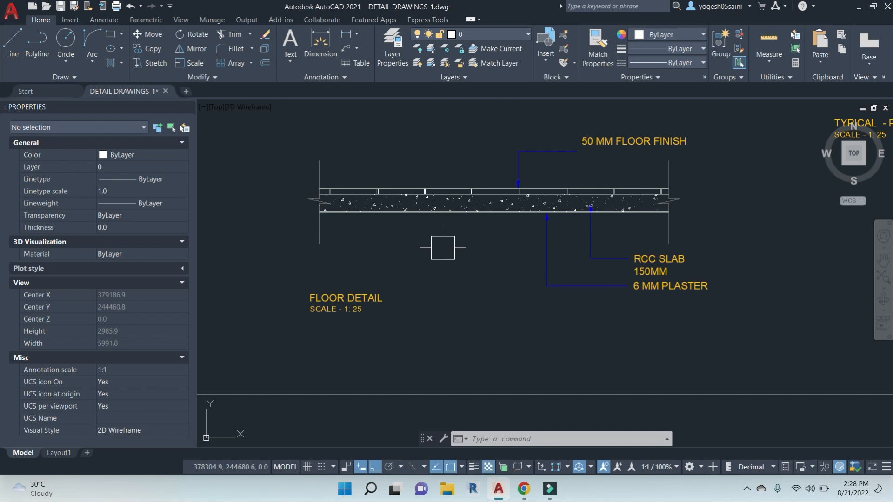
Step: Draw a circle of radius 8 inside the upper part of the concrete layer, near the slab's left break line
scroll(367, 263, "up", 6)
key("Escape")
key("Escape")
key("Escape")
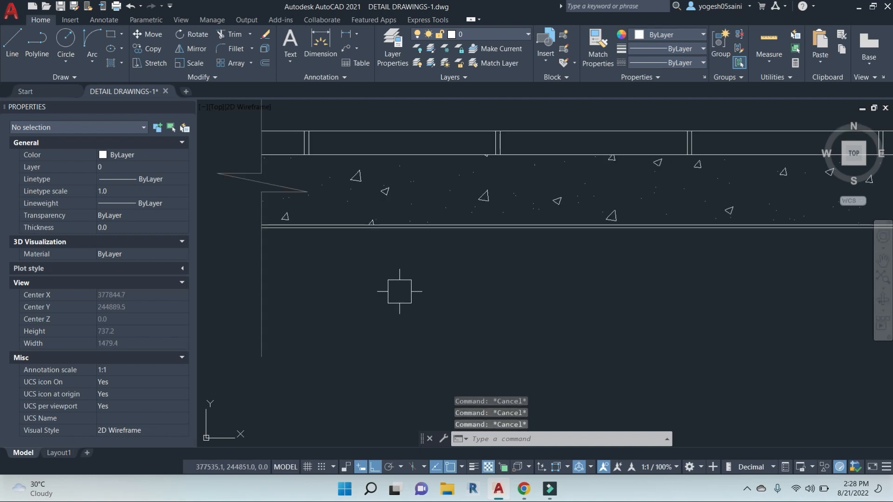
type("c")
key("Return")
scroll(372, 205, "up", 4)
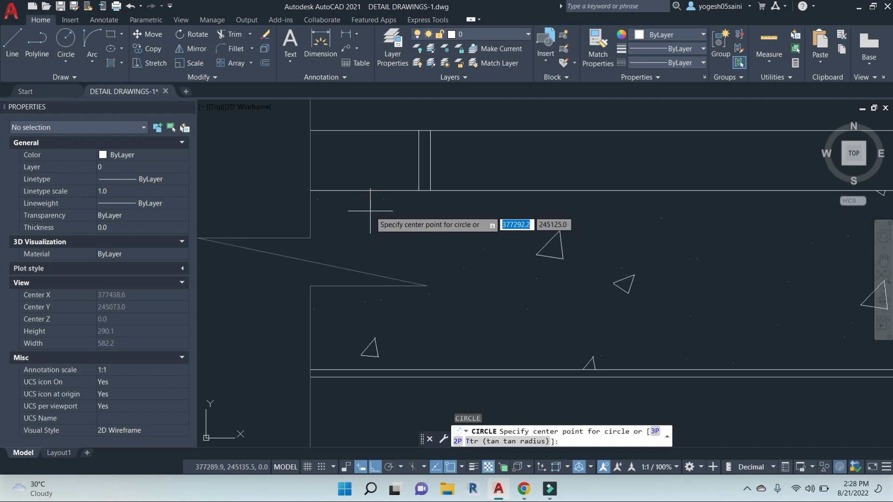
left_click(371, 212)
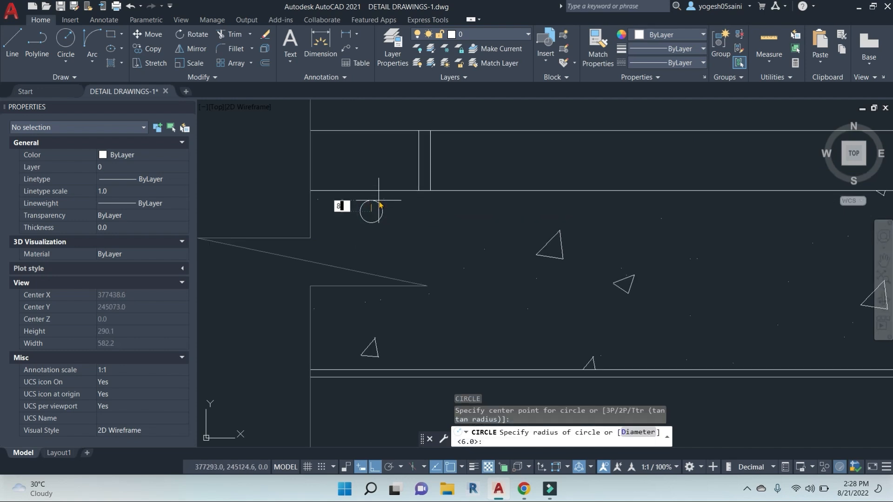
key("Return")
key("Escape")
key("Escape")
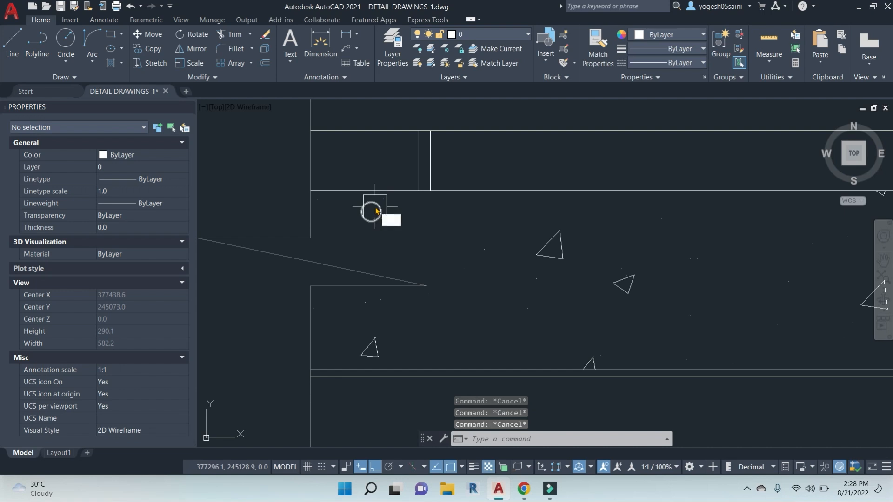
Step: Hatch the inside of the new circle with the ANSI32 pattern
type("h")
key("Return")
scroll(376, 211, "up", 4)
left_click(381, 226)
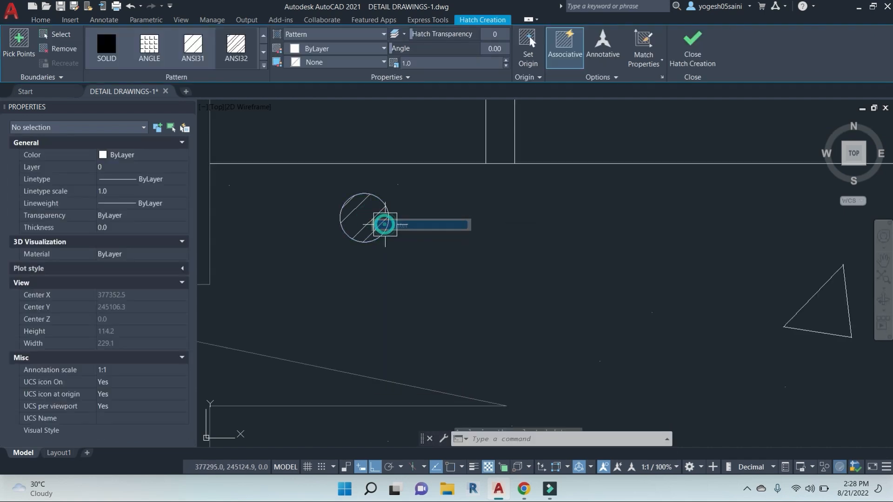
Step: Change the circle's hatch to the SOLID pattern in orange
left_click(388, 218)
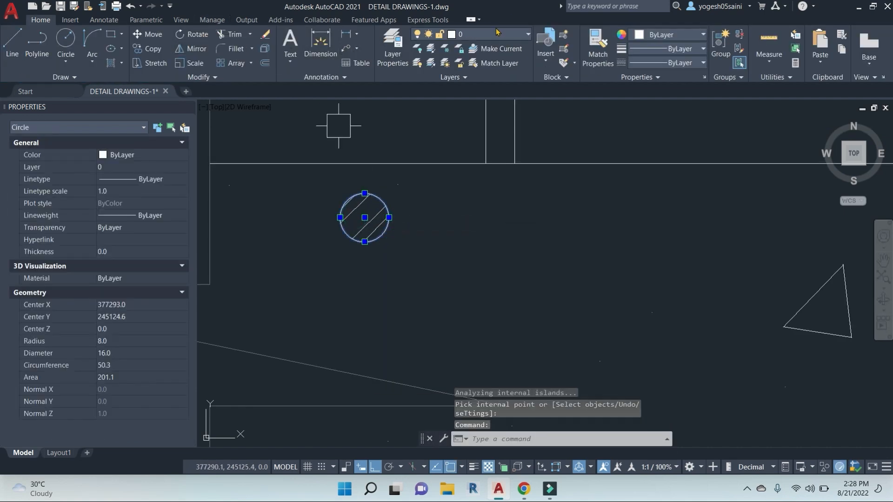
key("Escape")
left_click(375, 207)
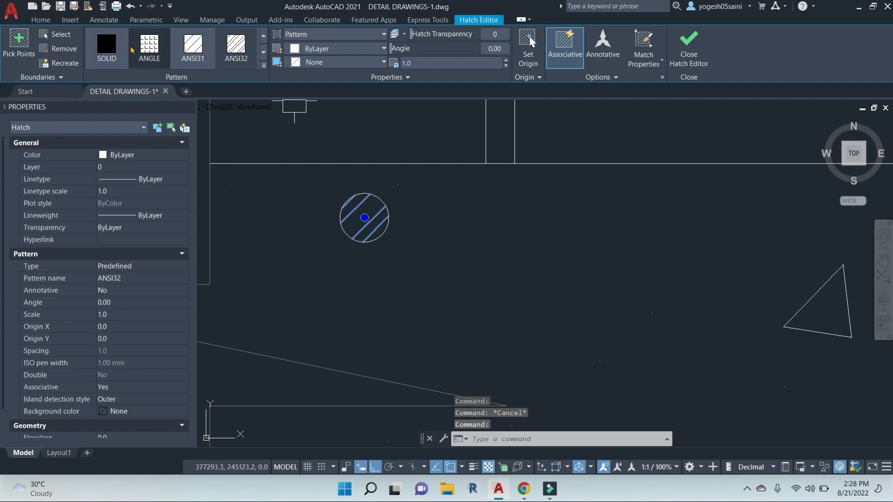
left_click(375, 49)
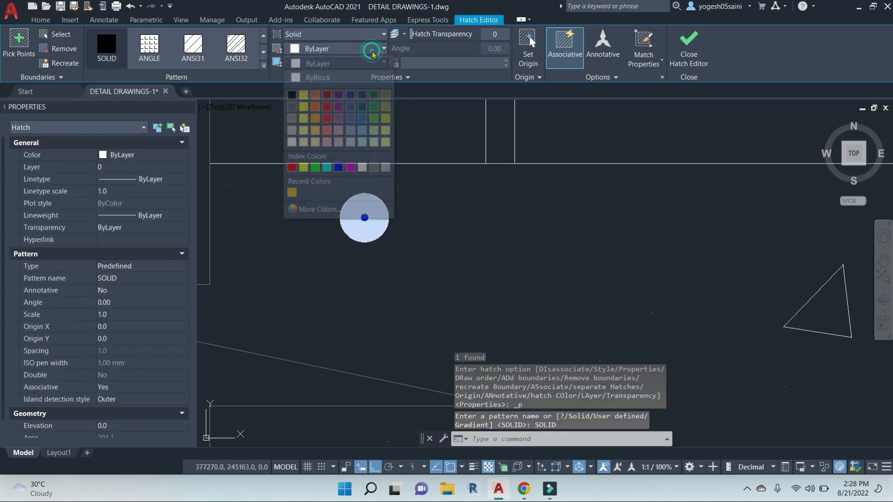
left_click(314, 97)
key("Escape")
key("Escape")
left_click(439, 281)
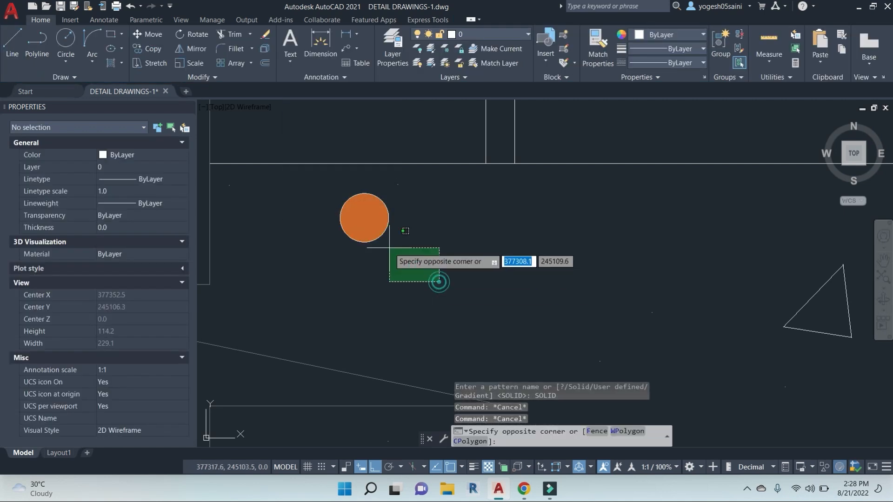
left_click(320, 205)
scroll(425, 237, "down", 3)
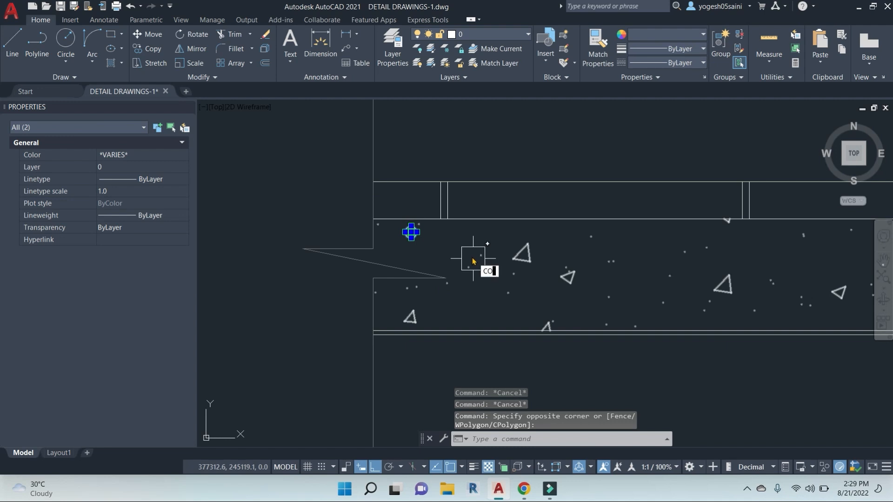
key("Return")
key("Escape")
Step: Copy the circle and its solid fill about 111 mm straight down to the lower part of the concrete layer
scroll(423, 246, "up", 5)
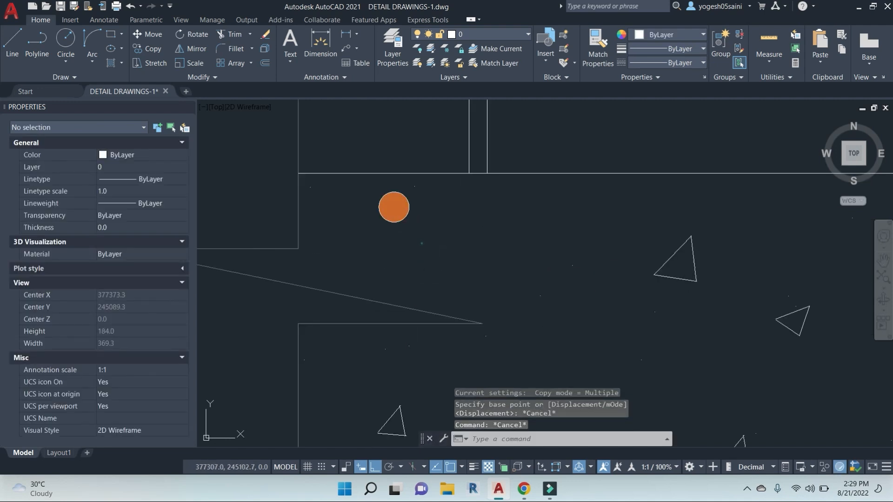
left_click(438, 258)
left_click(396, 197)
type("c")
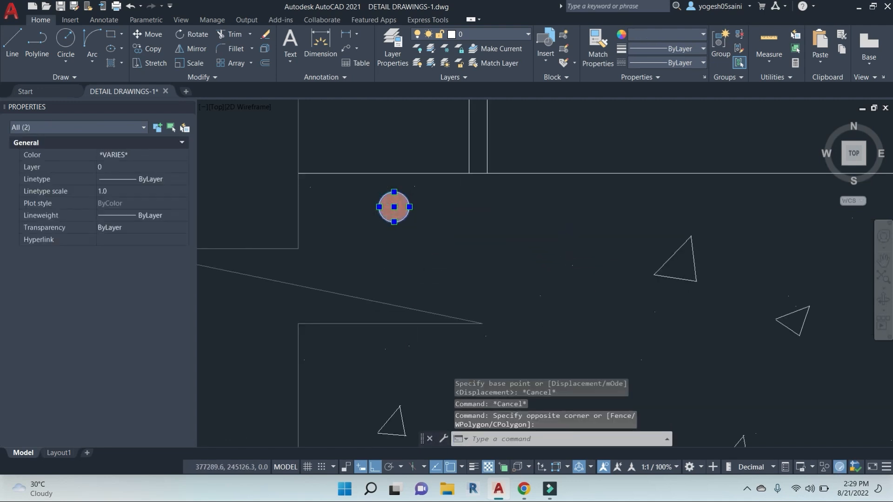
key("Return")
scroll(440, 242, "down", 5)
left_click(292, 229)
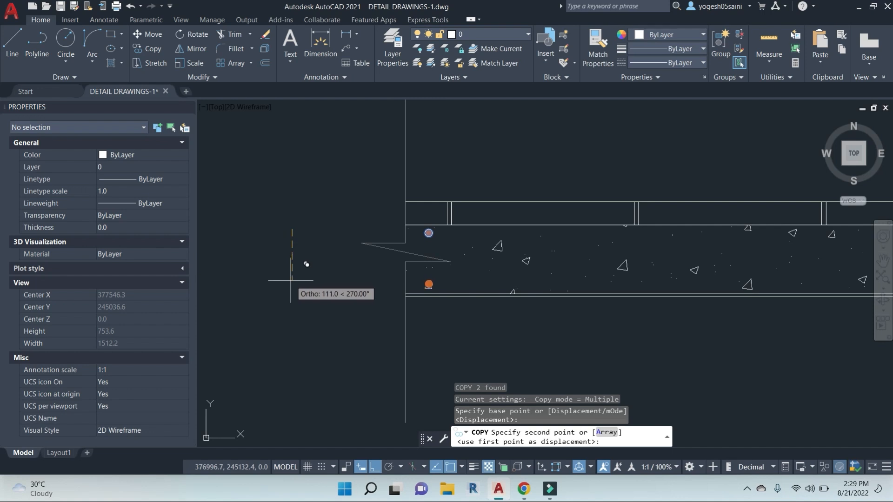
left_click(291, 281)
key("Escape")
key("Escape")
Step: Copy the upper and lower orange bar circles with their fills 200 mm to the right, leaving the concrete hatch out of the selection
scroll(436, 240, "up", 5)
left_click(428, 238)
left_click(398, 205)
middle_click_drag(470, 308, 471, 201)
left_click(449, 309)
left_click(391, 287)
scroll(480, 315, "up", 3)
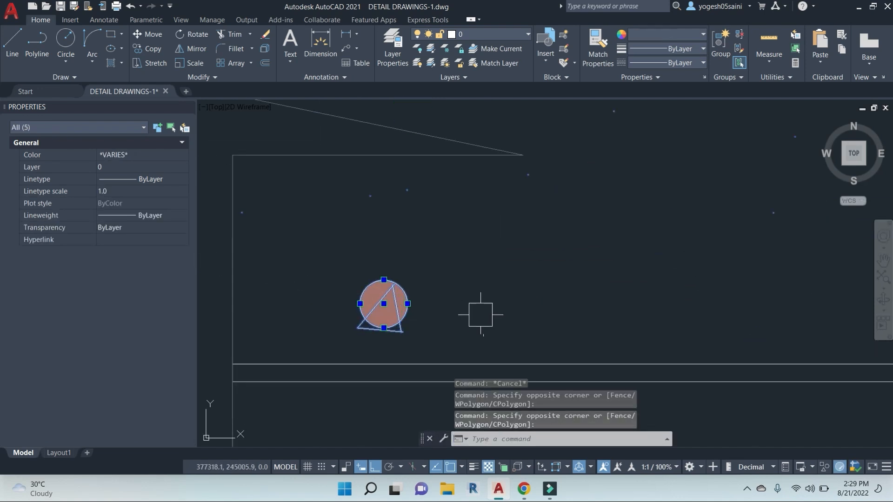
left_click(511, 306, "shift")
left_click(406, 196, "shift")
scroll(421, 324, "up", 2)
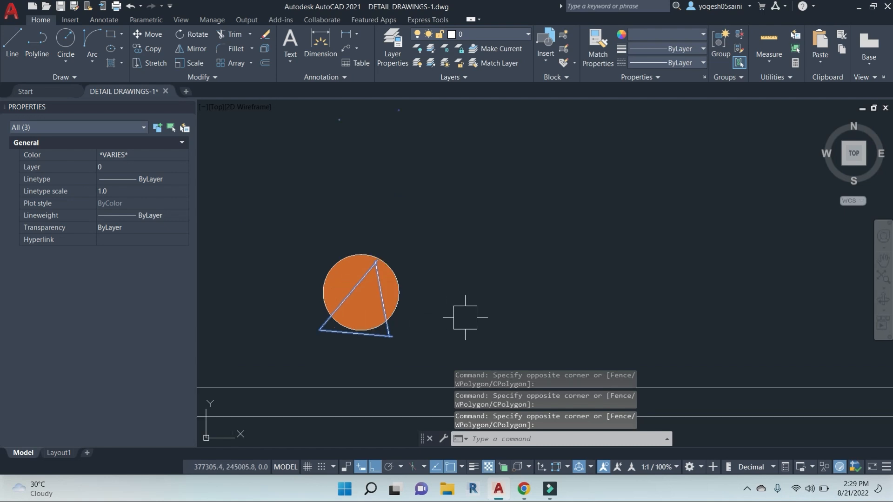
left_click(464, 312)
left_click(291, 218)
left_click(469, 347, "shift")
left_click(379, 334, "shift")
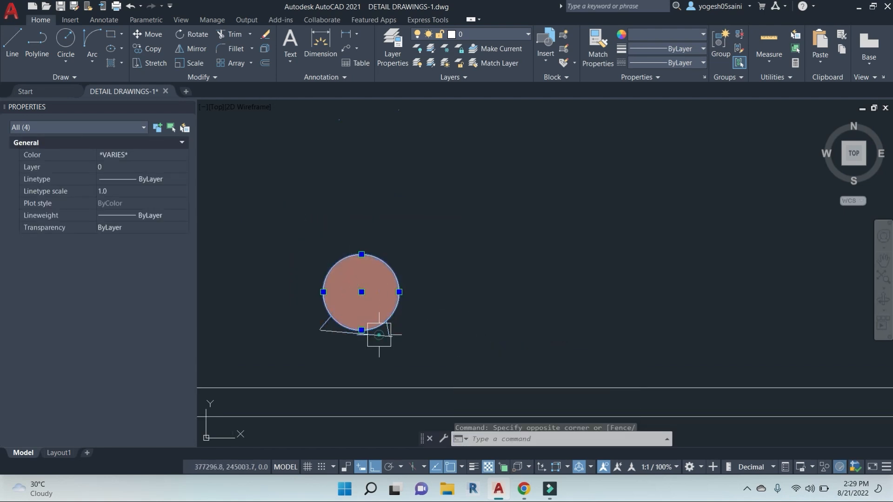
scroll(508, 287, "down", 5)
middle_click_drag(526, 279, 414, 301)
type("co")
key("Return")
scroll(414, 300, "down", 4)
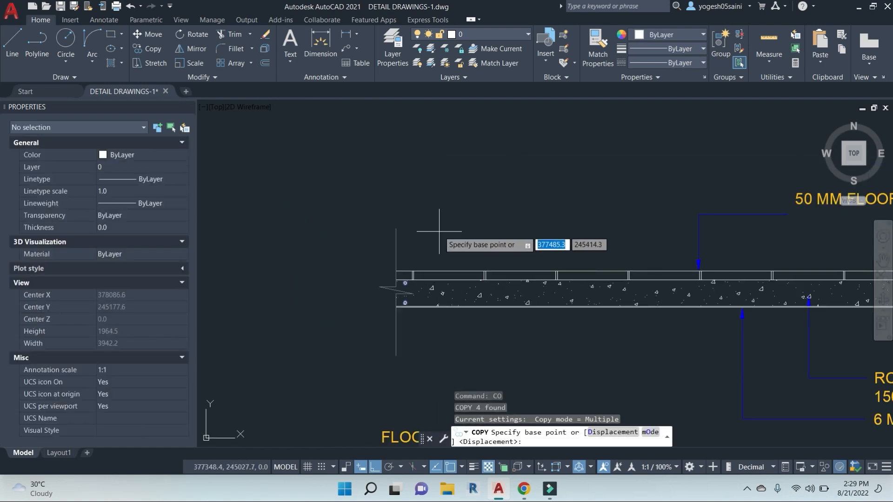
scroll(439, 232, "down", 3)
left_click(396, 138)
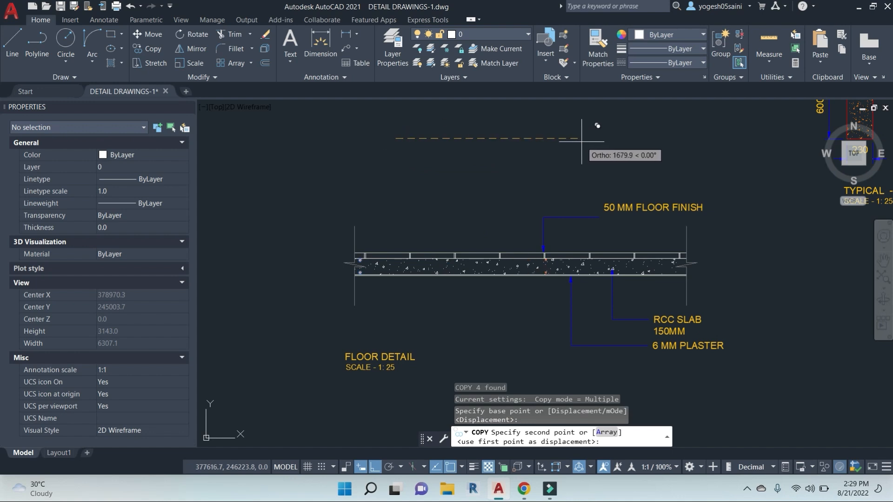
type("1")
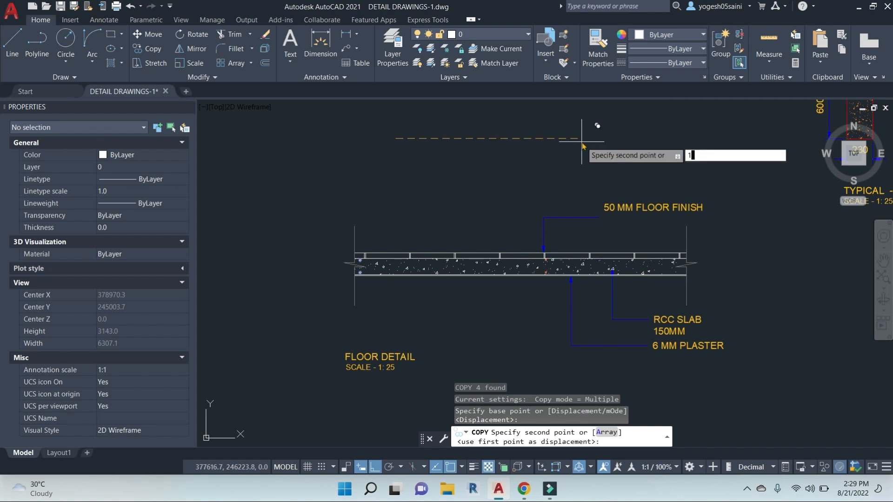
type("'")
key("Return")
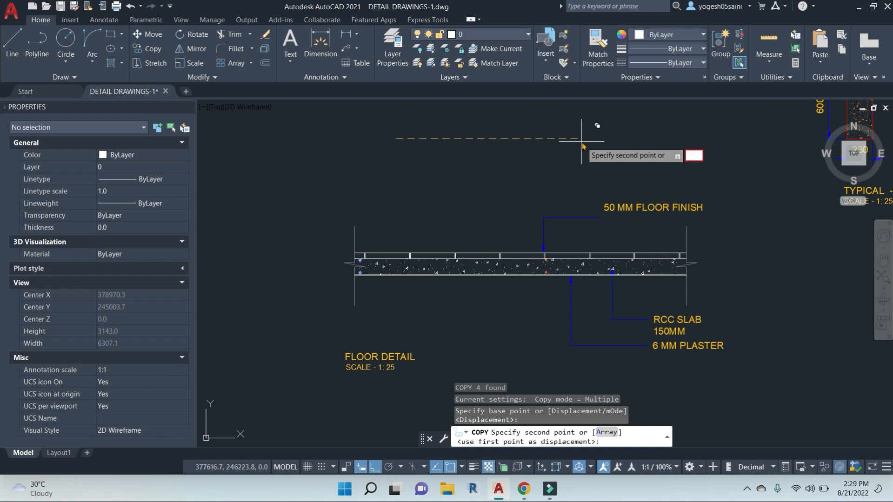
type("200")
key("Return")
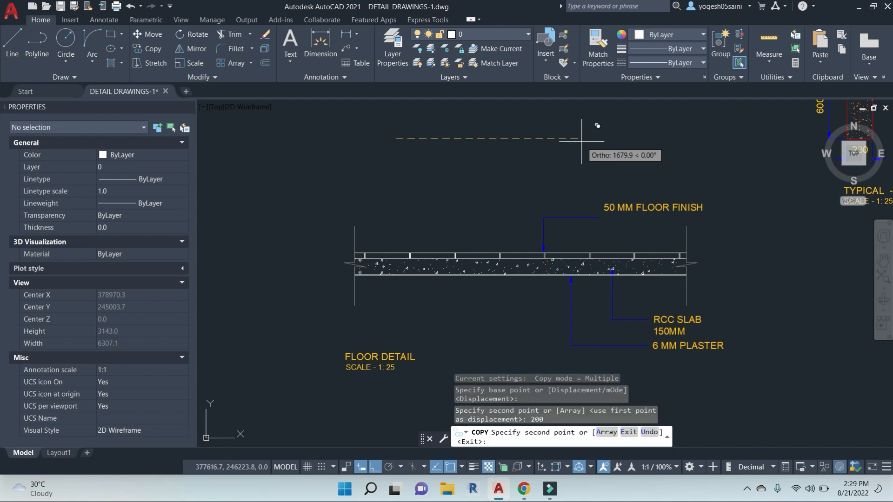
key("Escape")
Step: Start a multiple copy of the second pair of bar circles, placing the first copies to the right at 200 mm spacing
scroll(378, 270, "up", 8)
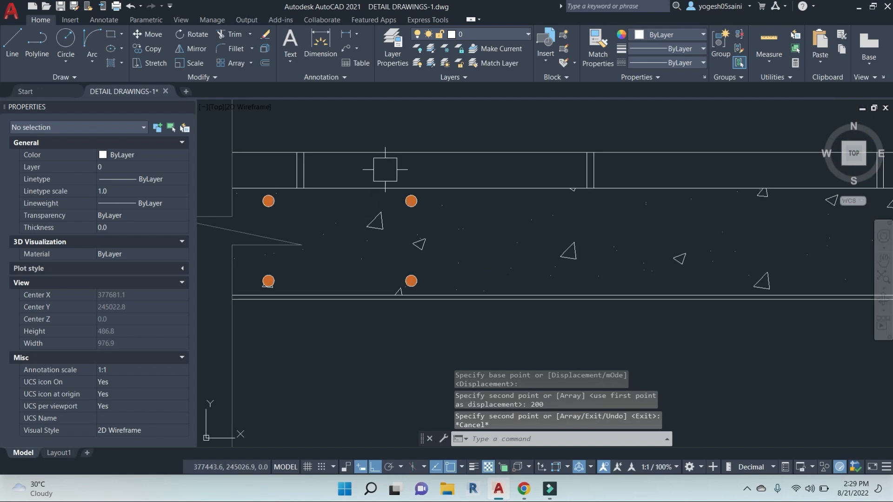
left_click(387, 116)
left_click(451, 358)
type("co")
key("Return")
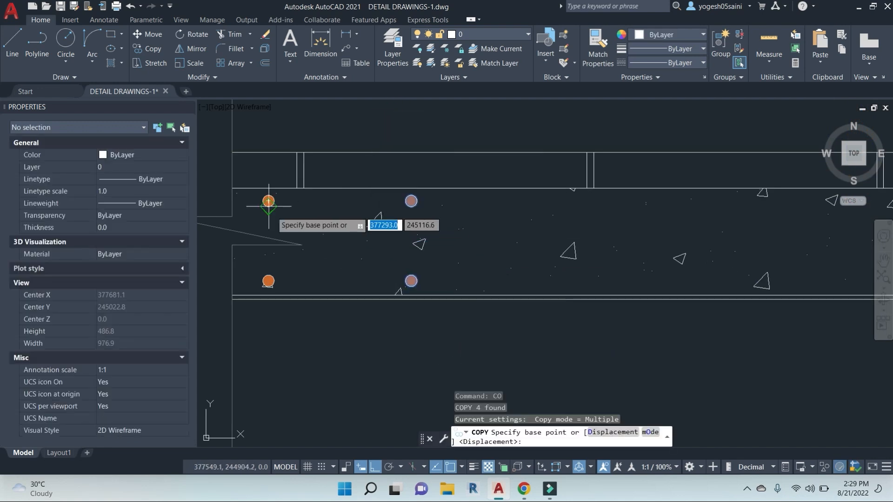
left_click(268, 201)
type("200")
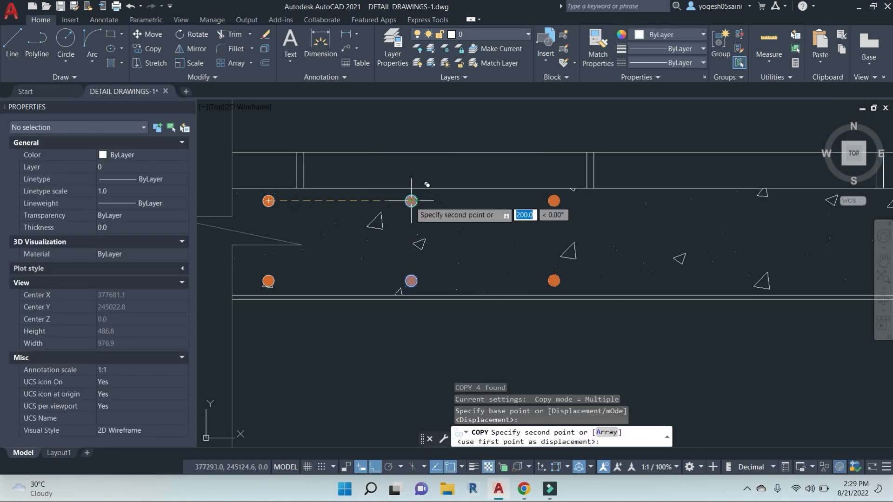
key("Return")
left_click(554, 200)
Step: Continue placing copies of the bar pair along the concrete layer at the same spacing up to the slab's right break line
middle_click_drag(681, 222, 517, 221)
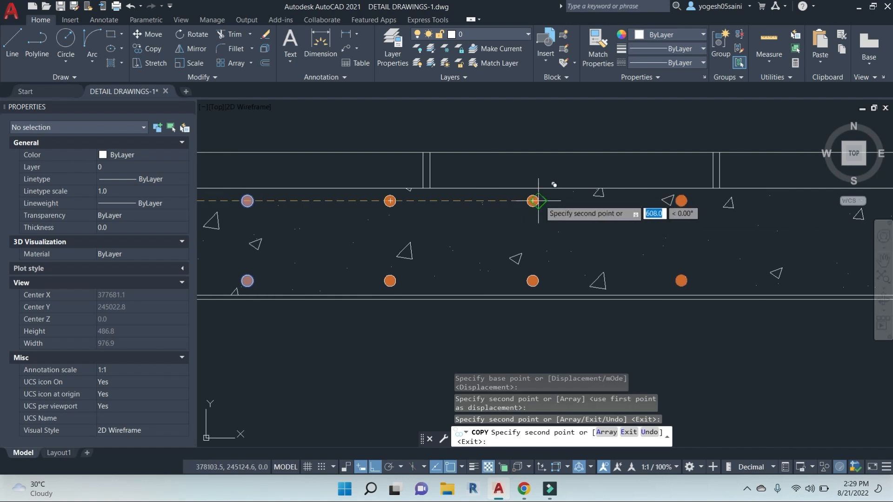
left_click(532, 201)
middle_click_drag(649, 207, 481, 207)
left_click(508, 201)
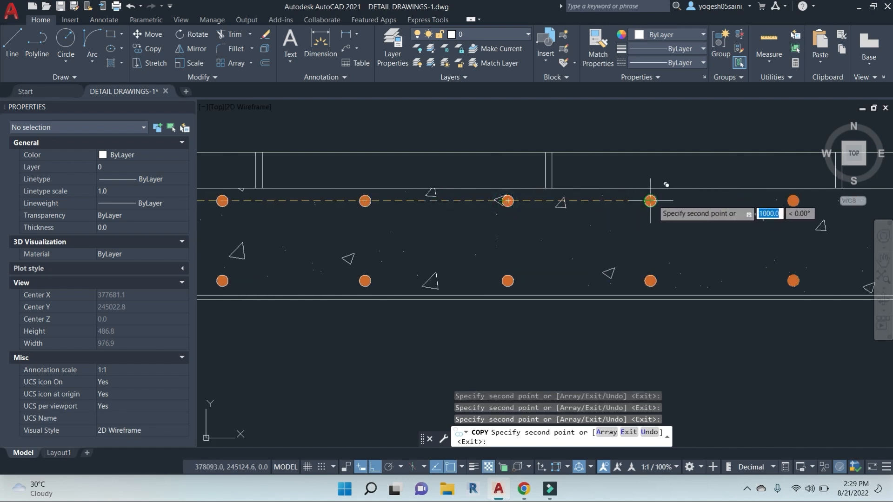
middle_click_drag(779, 199, 555, 208)
left_click(568, 210)
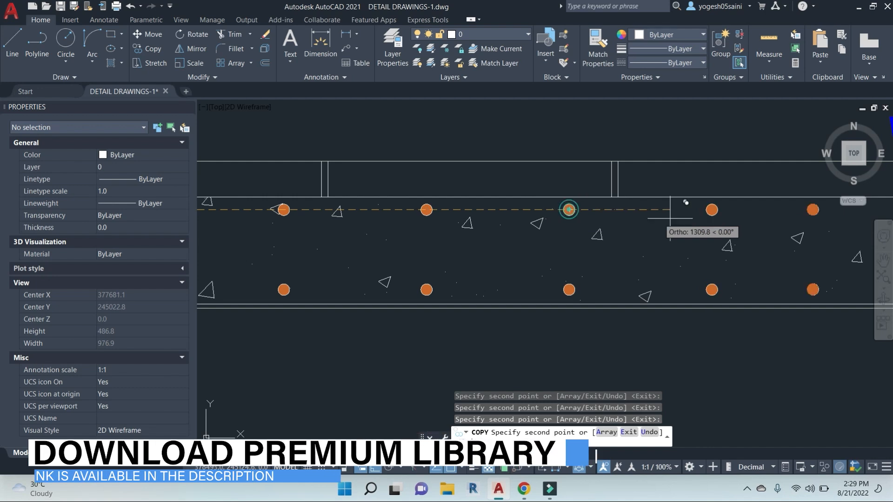
scroll(690, 218, "down", 4)
middle_click_drag(726, 223, 605, 219)
scroll(606, 218, "up", 4)
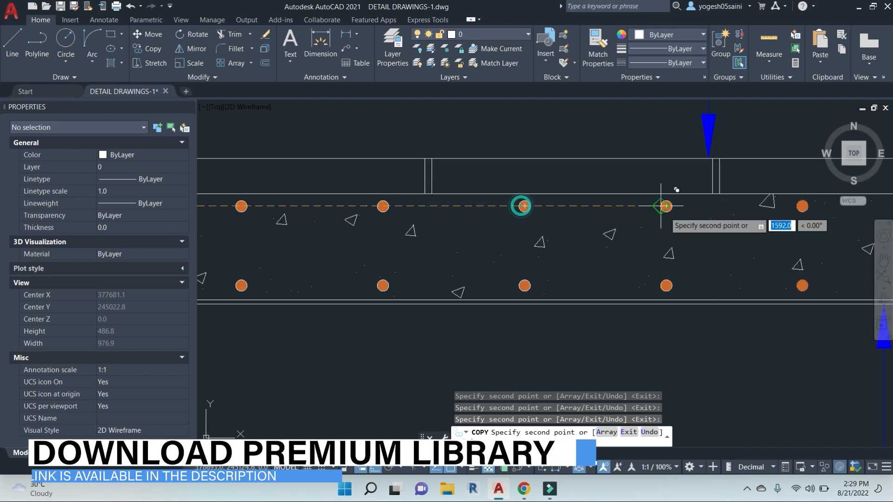
left_click(524, 206)
scroll(660, 221, "down", 4)
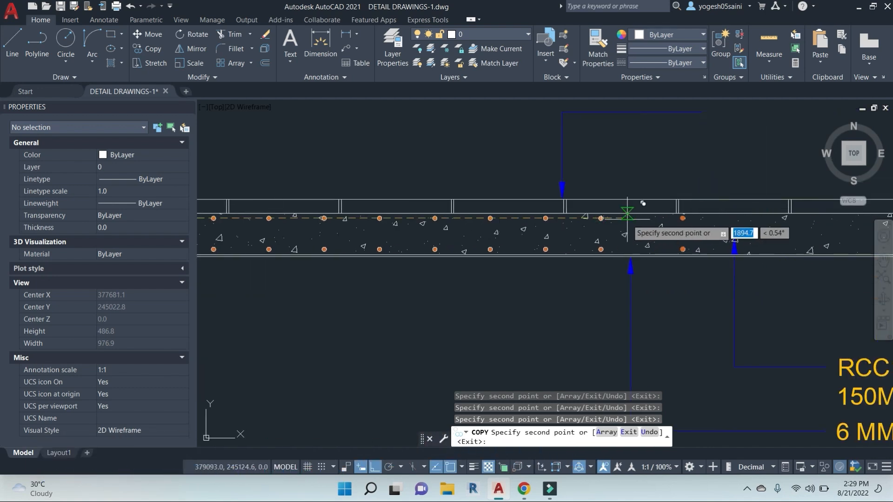
scroll(628, 215, "up", 4)
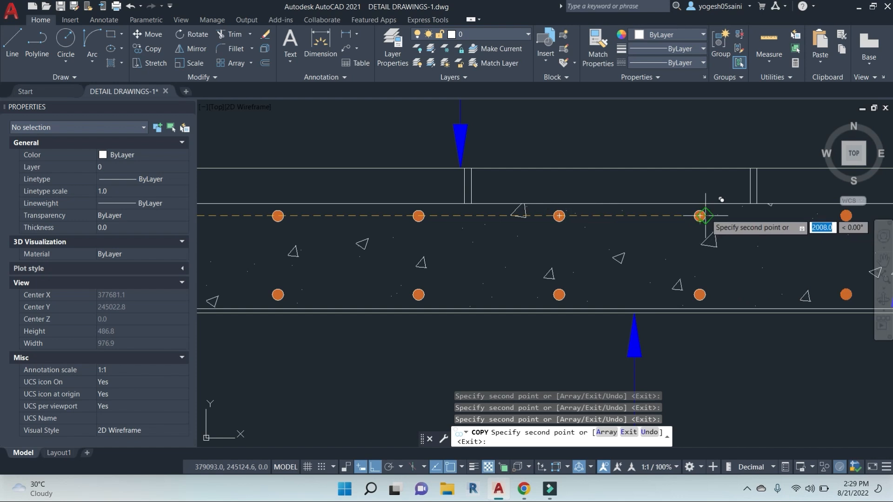
middle_click_drag(782, 238, 556, 244)
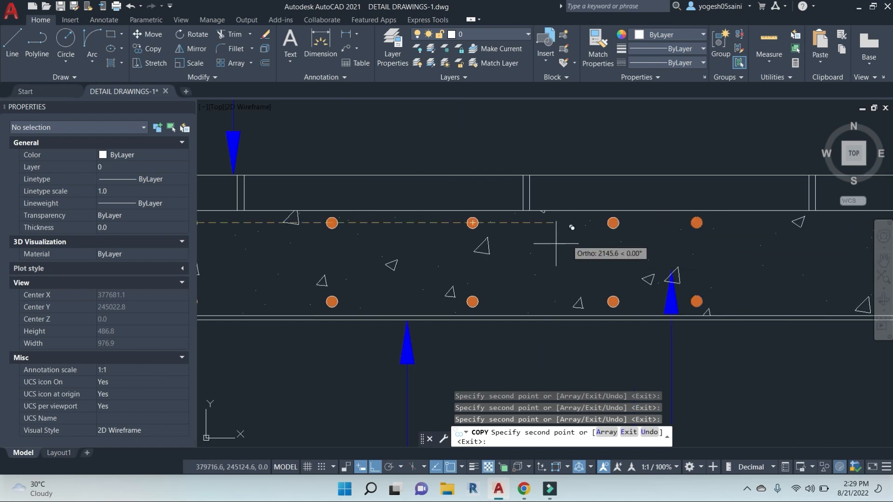
left_click(614, 222)
middle_click_drag(682, 229, 508, 231)
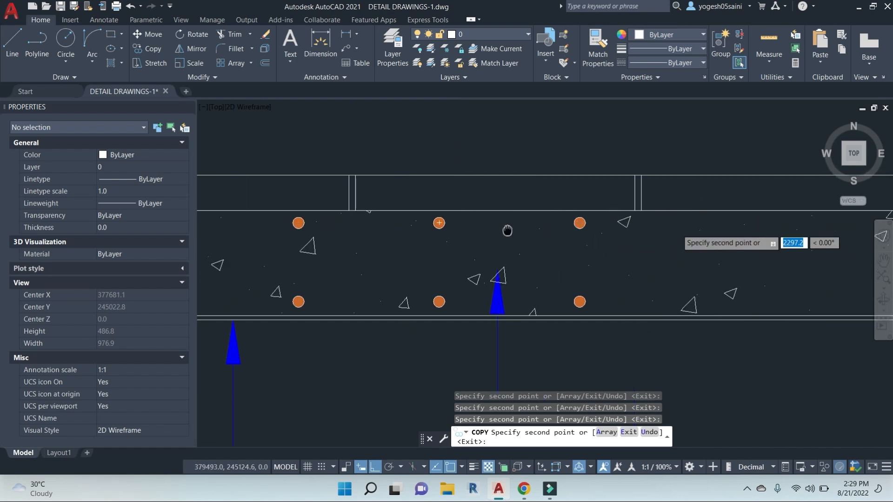
left_click(579, 223)
middle_click_drag(720, 224, 507, 223)
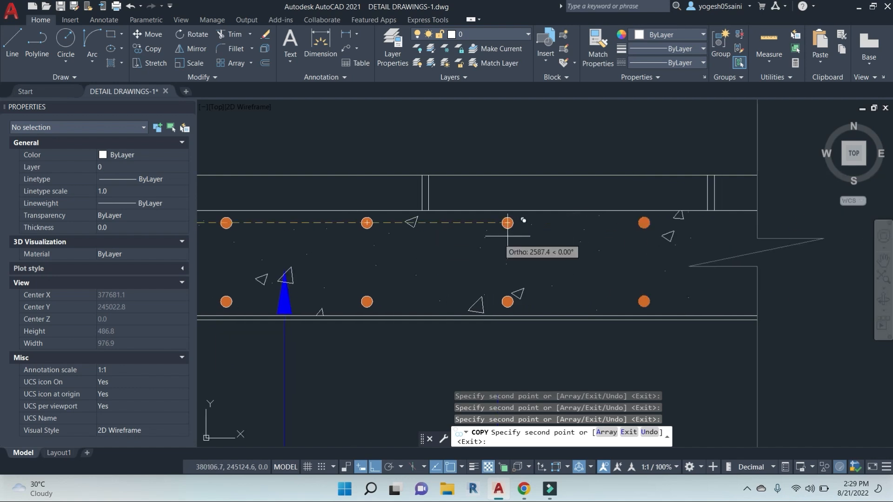
scroll(372, 277, "down", 8)
key("Escape")
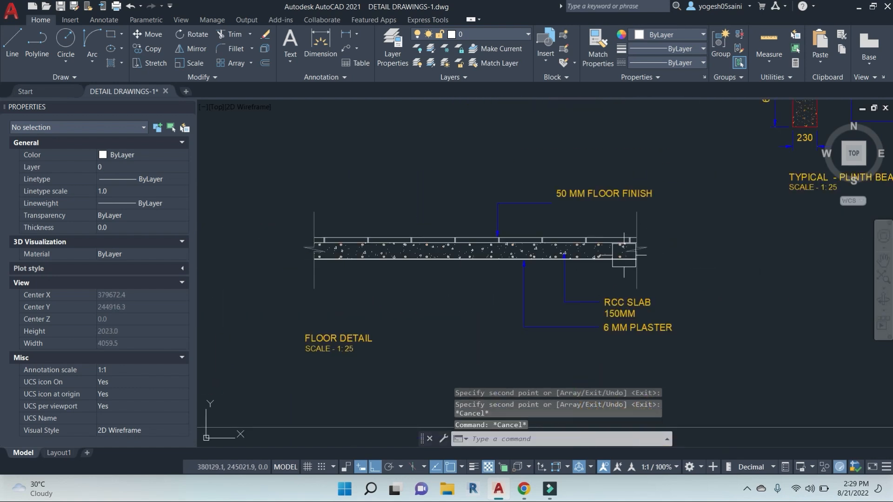
key("Escape")
key("Escape")
Step: Draw a straight line from the centre of the first upper bar circle to the centre of the last upper one
scroll(429, 277, "up", 4)
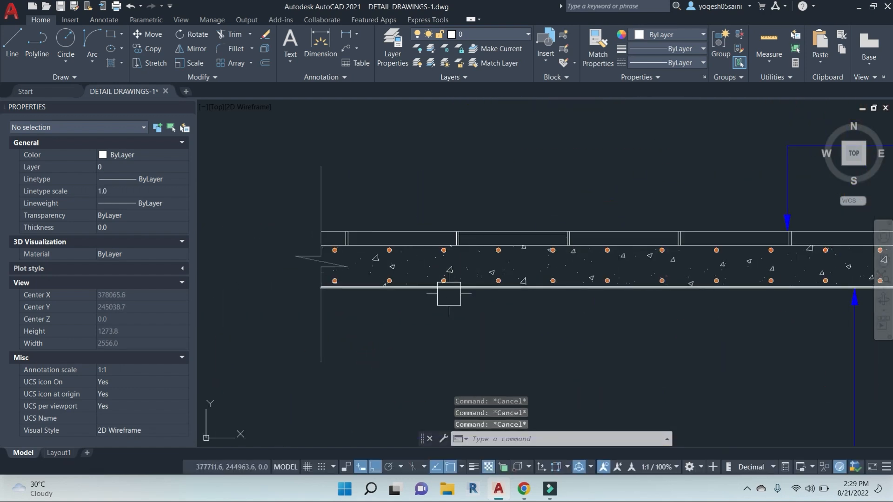
key("l")
key("Return")
scroll(347, 249, "up", 4)
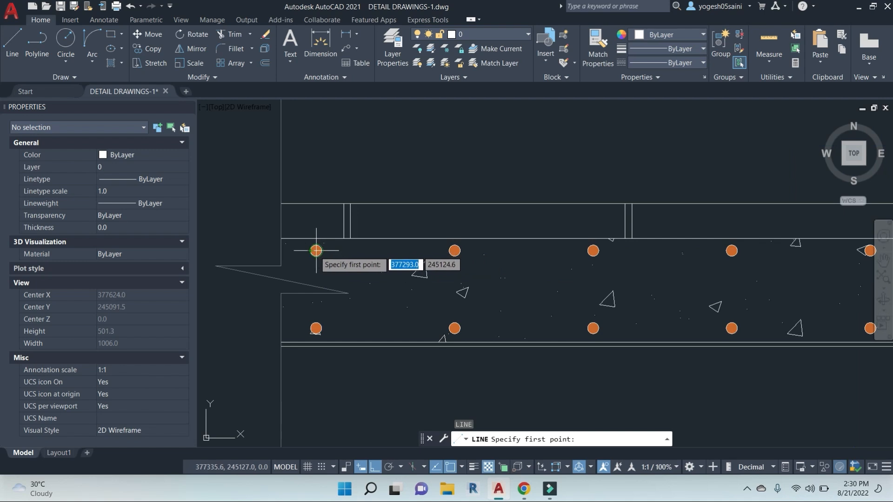
left_click(317, 252)
scroll(575, 310, "down", 4)
middle_click_drag(798, 292, 482, 276)
middle_click_drag(767, 273, 400, 272)
scroll(400, 272, "up", 4)
left_click(773, 262)
key("Escape")
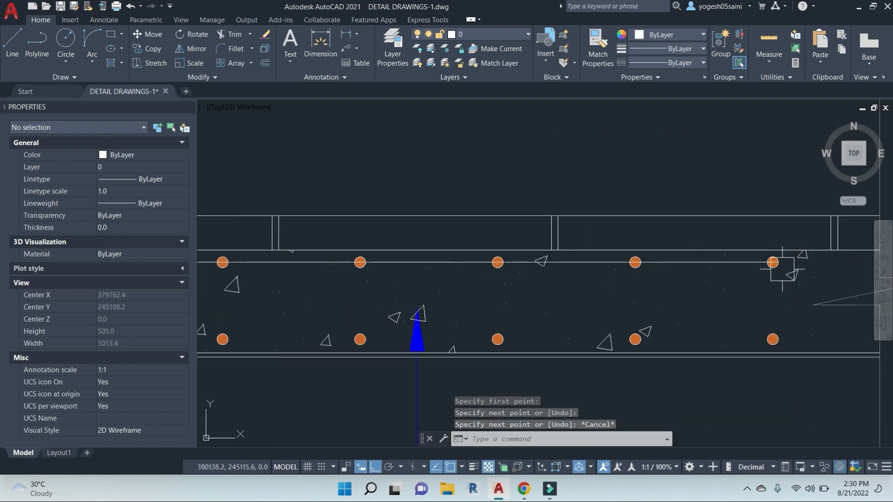
Step: Move the line up from the bar centres to the top edge of the upper bar circles
left_click(753, 262)
type("m")
key("Return")
scroll(763, 268, "up", 5)
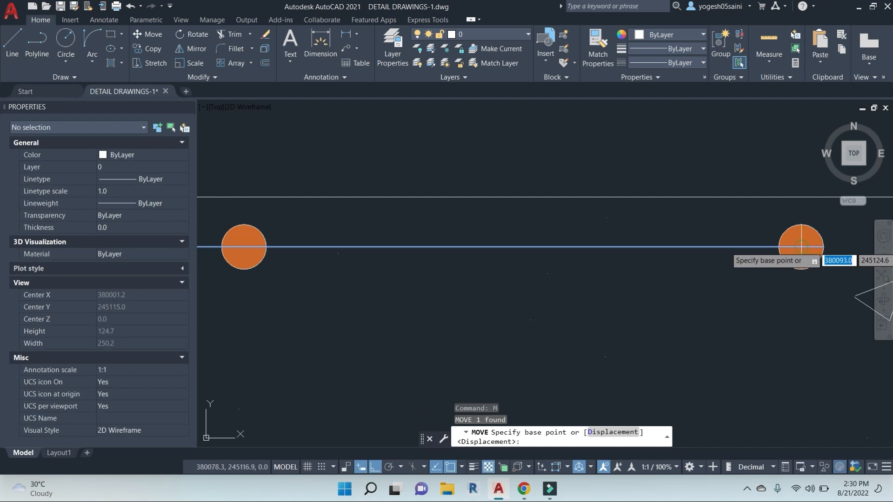
left_click(801, 247)
scroll(714, 256, "down", 6)
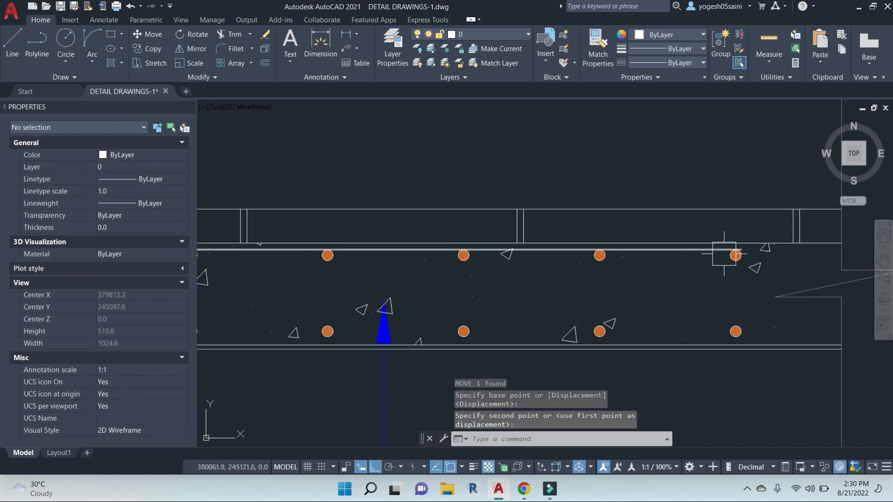
scroll(753, 254, "up", 2)
key("Escape")
key("Escape")
Step: Extend the upper reinforcement line to the slab's right break line
middle_click_drag(748, 300, 495, 285)
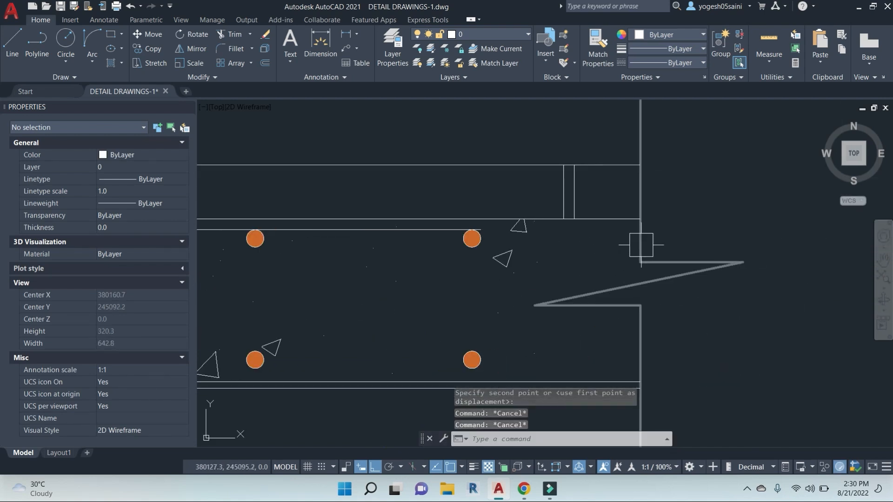
type("ex")
key("Return")
left_click(641, 246)
key("Return")
scroll(446, 232, "down", 4)
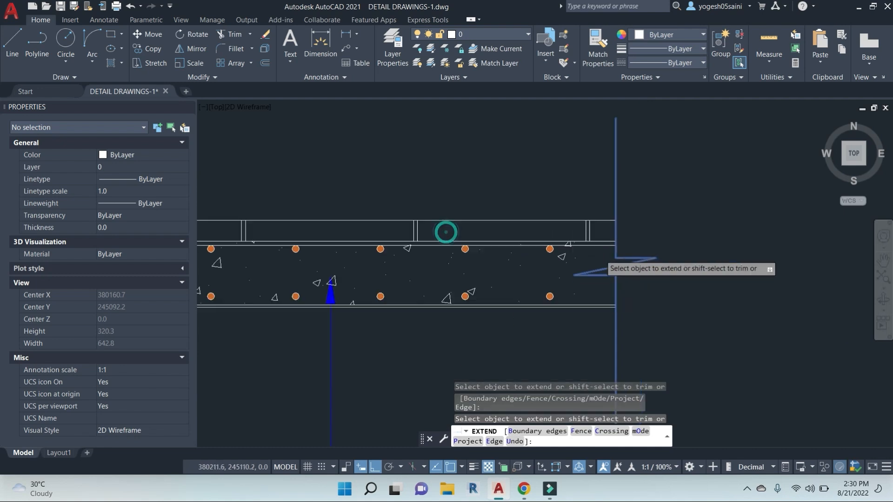
scroll(446, 232, "down", 8)
scroll(525, 259, "up", 2)
key("Escape")
key("Escape")
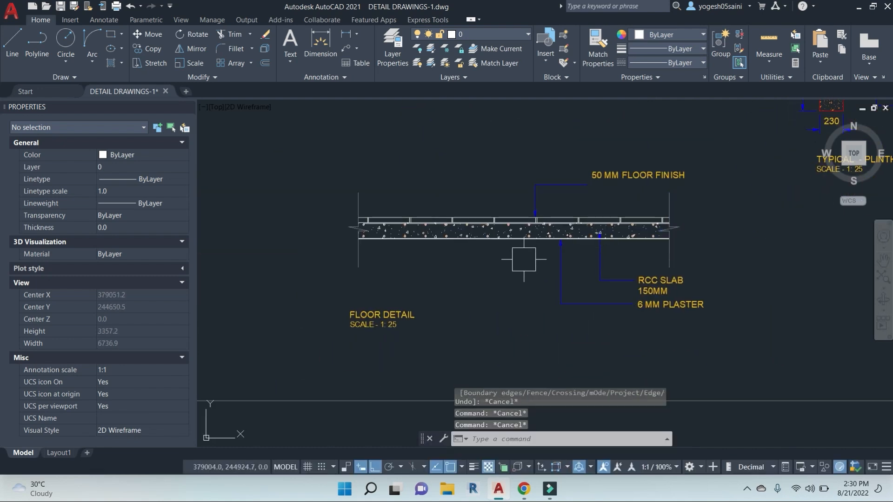
Step: Draw a quick leader from the upper reinforcement line at the third bar, running up above the slab and horizontally to the right
type("le")
key("Return")
scroll(407, 209, "up", 5)
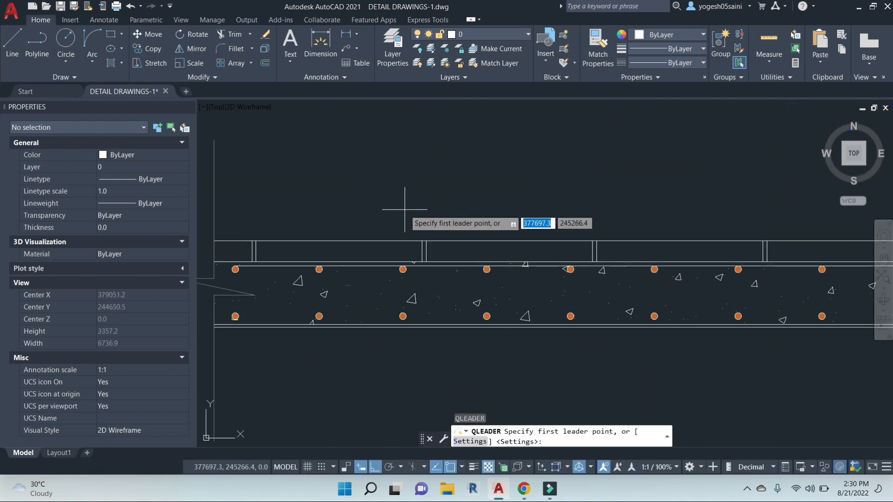
left_click(402, 269)
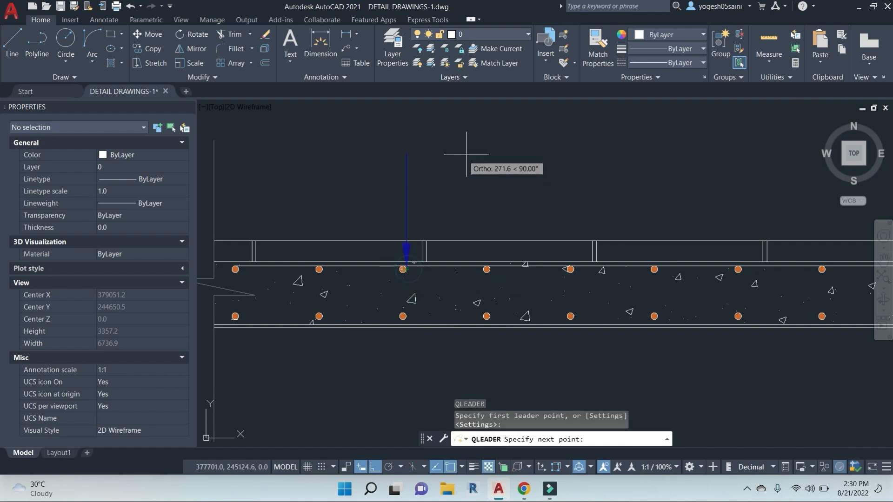
left_click(469, 129)
left_click(537, 130)
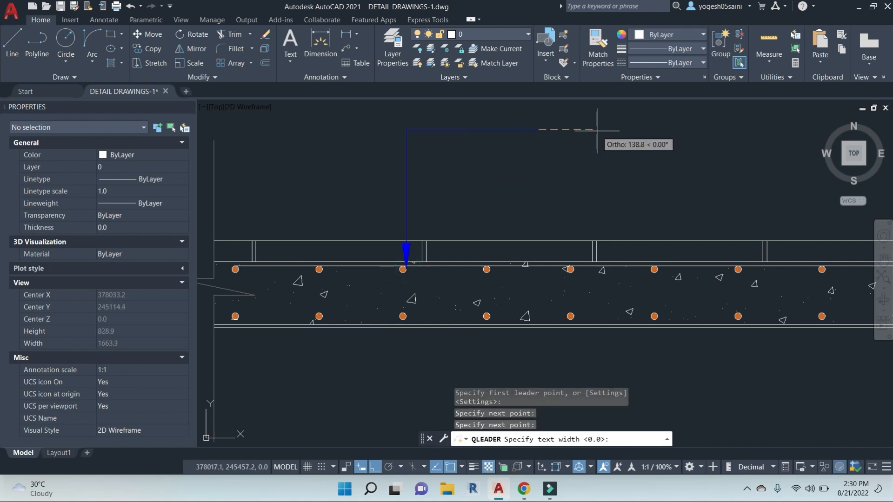
Step: Label the upper reinforcement leader with the multiline text "12Ø- @ 200 C/C"
type("12%%c")
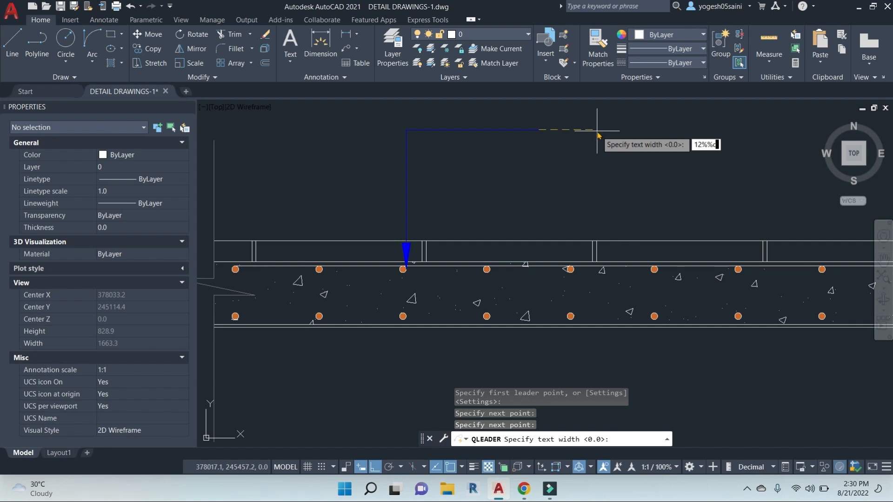
key("Return")
key("Return")
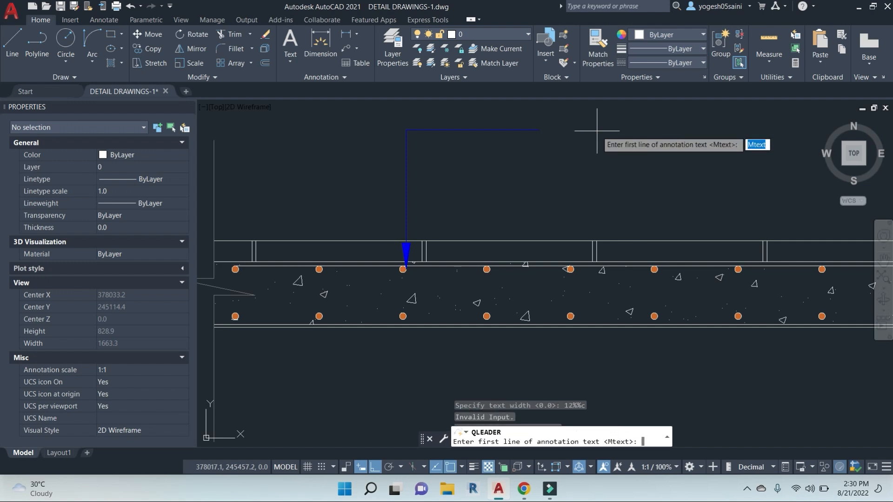
key("Return")
type("!@")
key("BackSpace")
key("BackSpace")
type("12")
type("%%c")
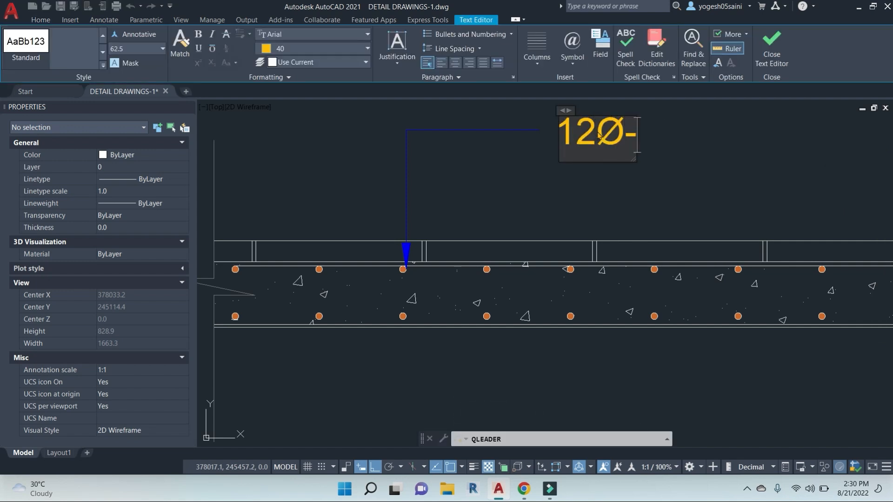
type("- 200")
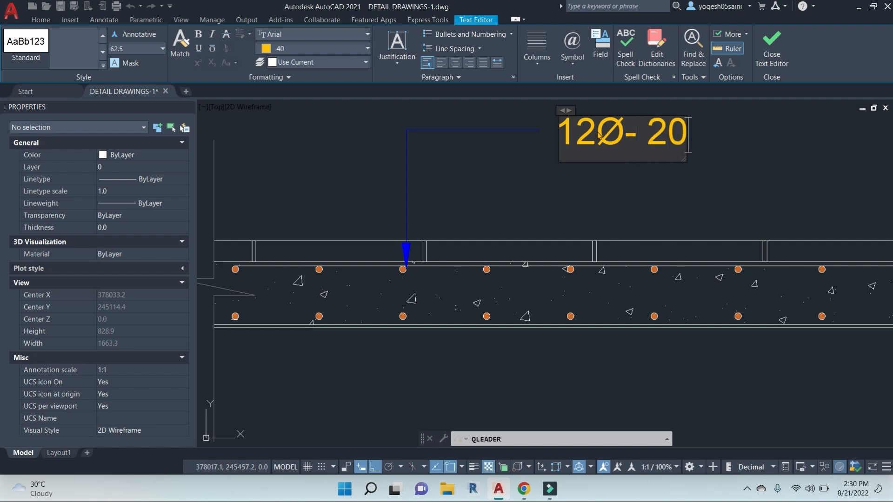
key("BackSpace")
key("BackSpace")
key("BackSpace")
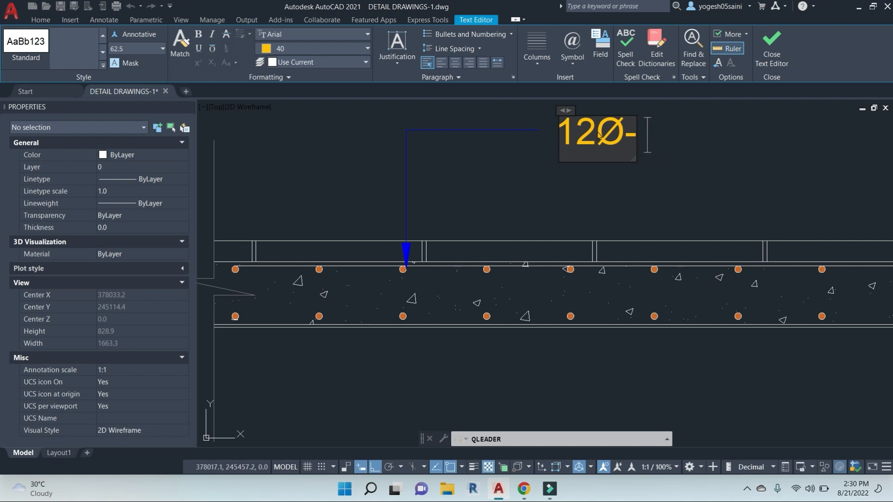
type("@")
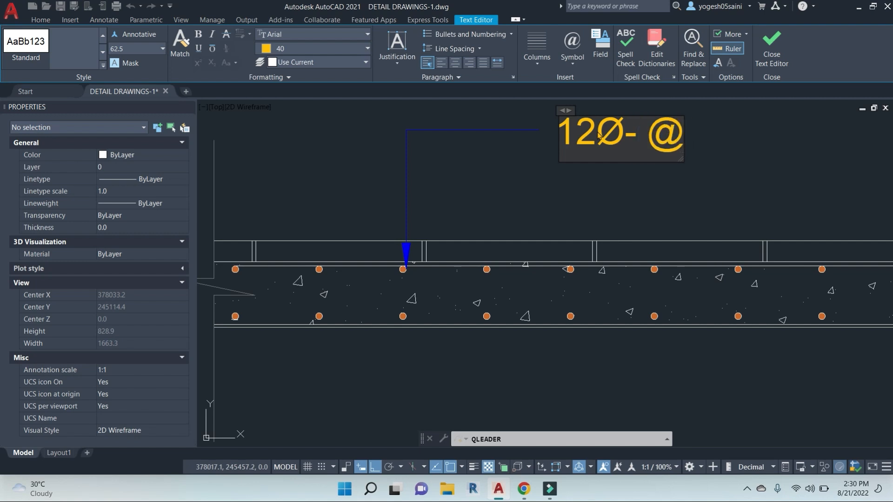
type(" 200 C/C")
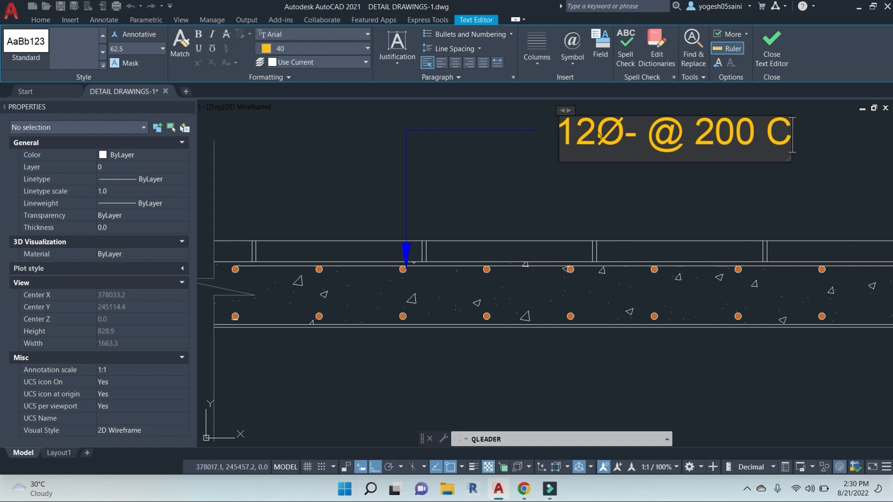
left_click(576, 204)
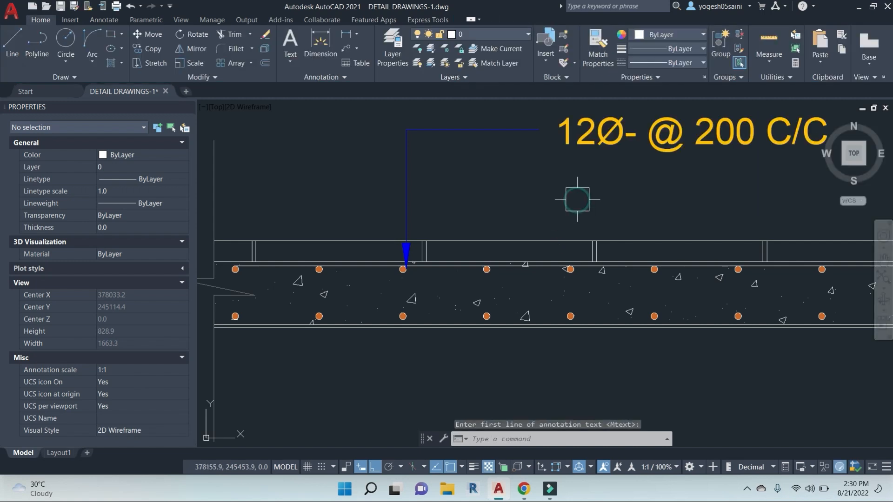
Step: Copy the upper reinforcement leader horizontally to the left so the duplicate's arrow points at the second upper bar
key("Escape")
key("Escape")
left_click(489, 169)
left_click(380, 121)
middle_click_drag(480, 170, 395, 206)
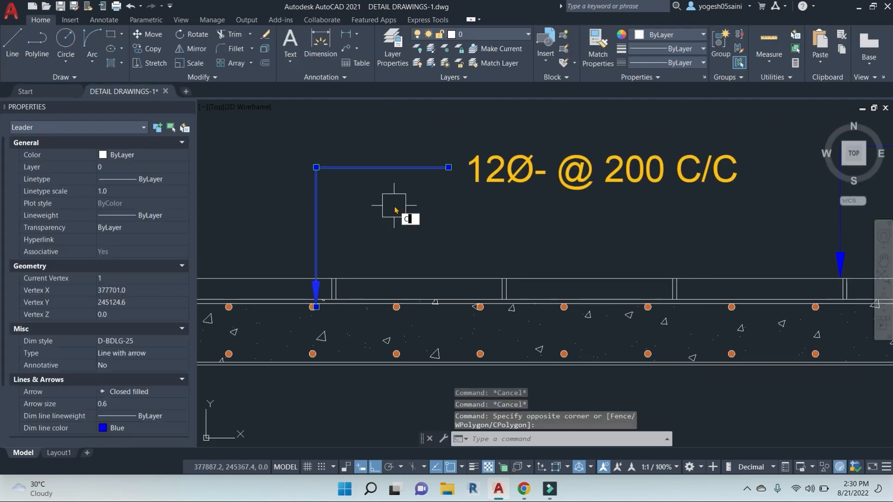
type("co")
key("Return")
left_click(433, 214)
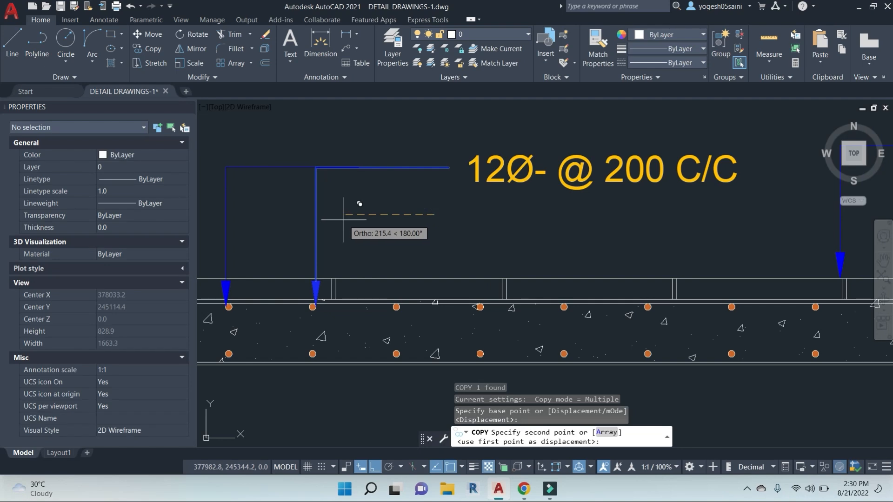
middle_click_drag(346, 218, 497, 212)
key("Escape")
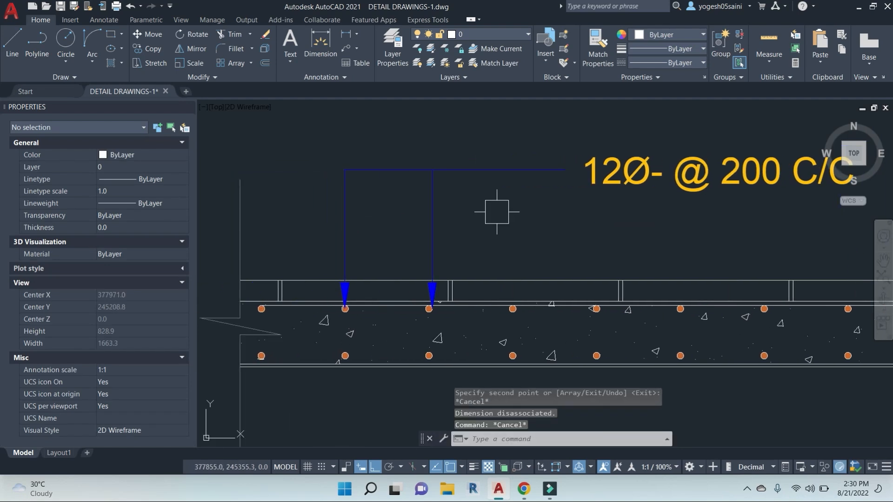
Step: Save the drawing with the labelled slab section detail
scroll(496, 213, "down", 6)
key("ctrl+s")
scroll(651, 265, "down", 2)
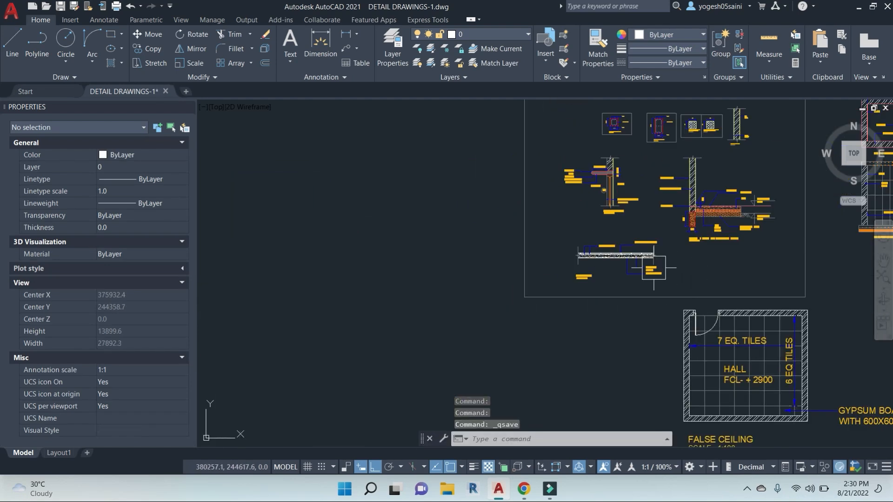
Step: Review the set of detail drawings in and around the sheet frame, and save the file again
scroll(628, 279, "down", 2)
middle_click_drag(707, 290, 606, 283)
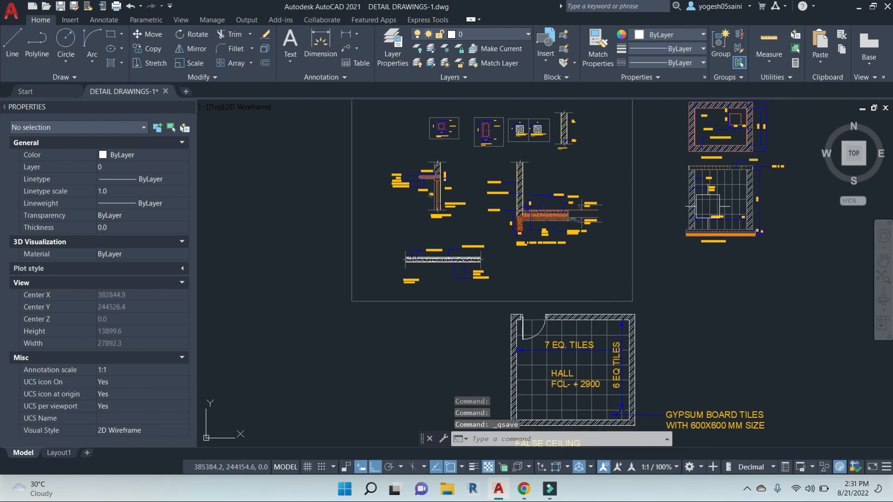
scroll(565, 140, "up", 6)
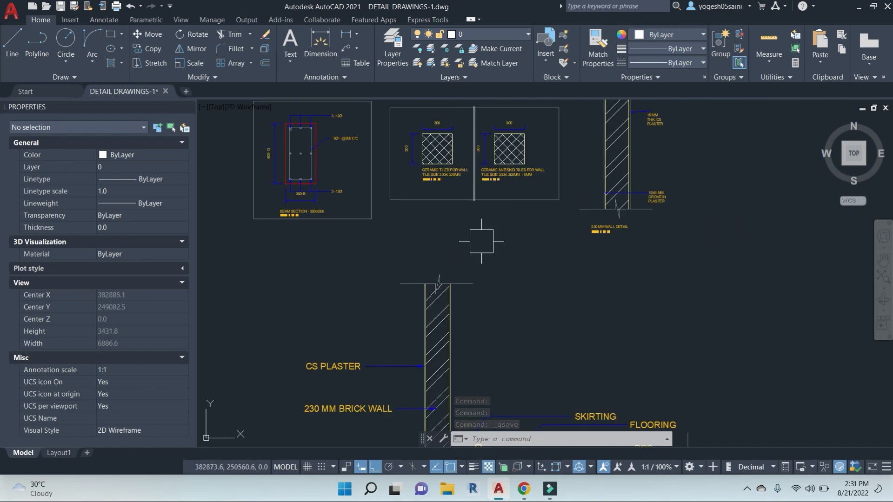
middle_click_drag(337, 161, 557, 232)
scroll(526, 306, "down", 8)
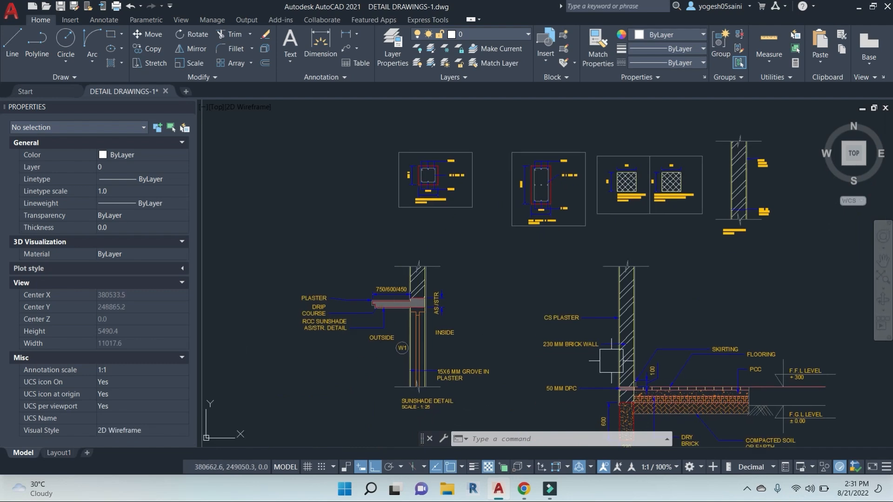
middle_click_drag(655, 294, 572, 231)
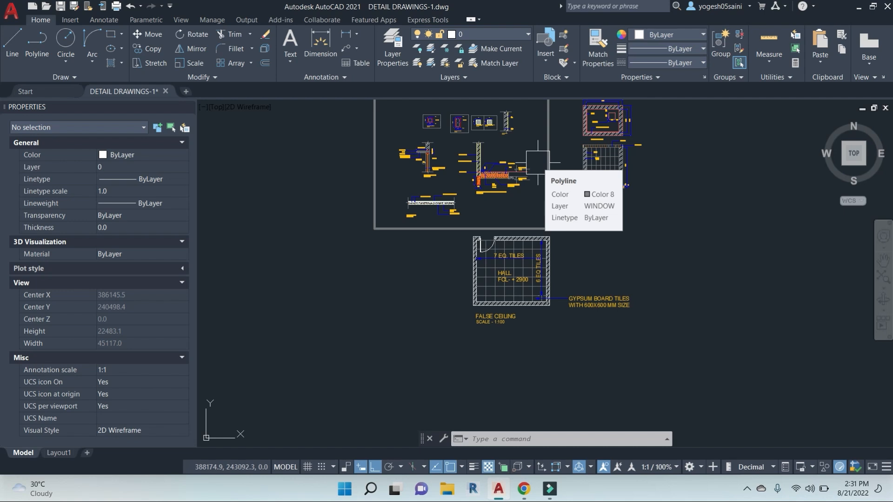
scroll(585, 294, "down", 2)
key("ctrl+s")
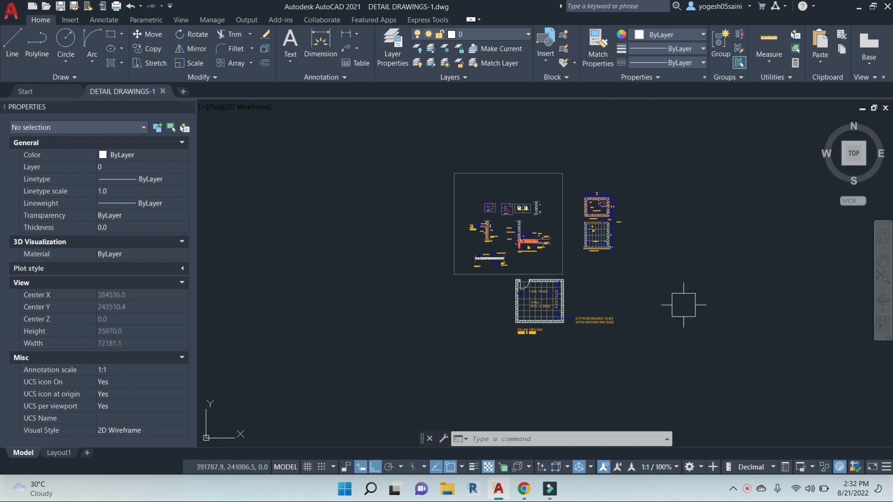